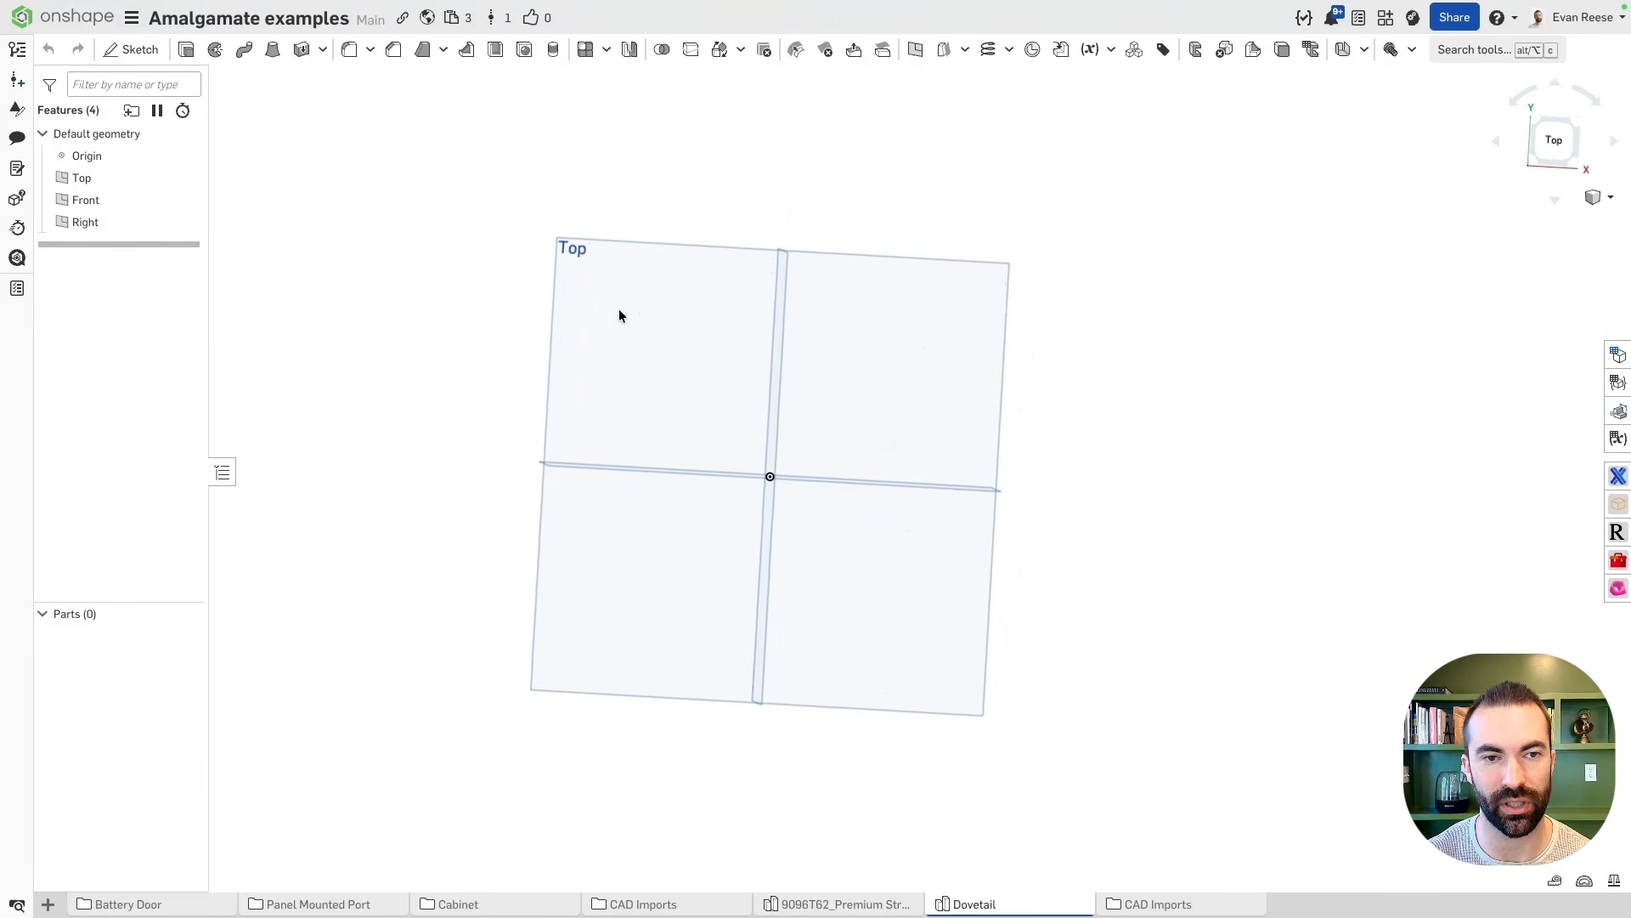
Add a length configuration variable named width to the Part Studio with a default of 12 mm
{"action": "left_click", "coordinate": [1619, 351]}
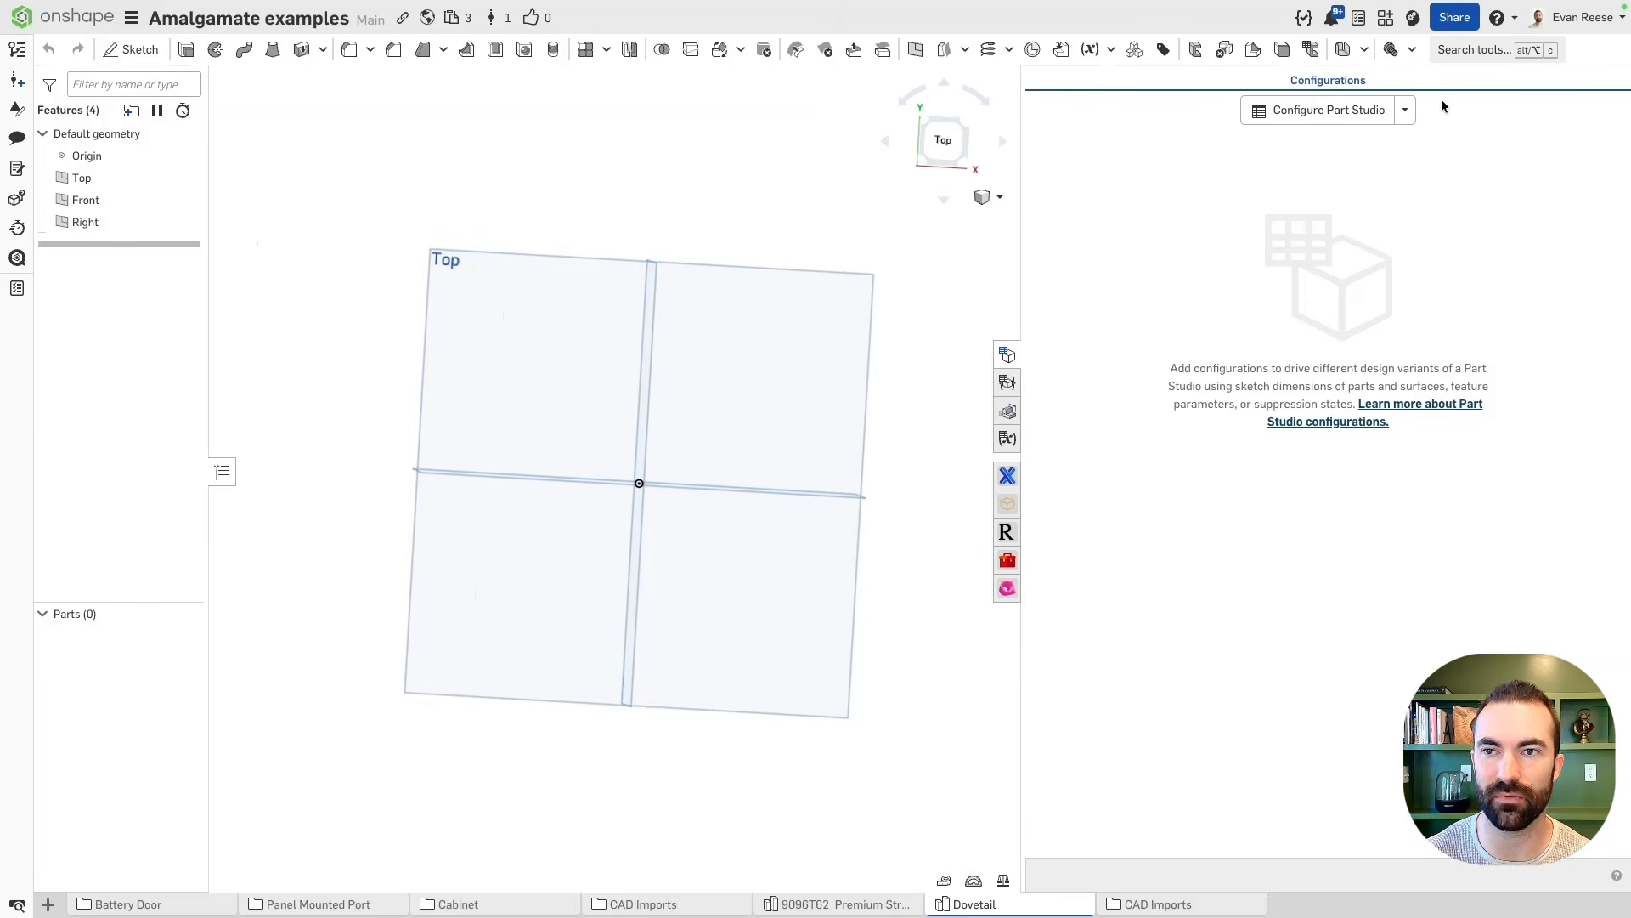
{"action": "left_click", "coordinate": [1404, 109]}
{"action": "left_click", "coordinate": [1317, 190]}
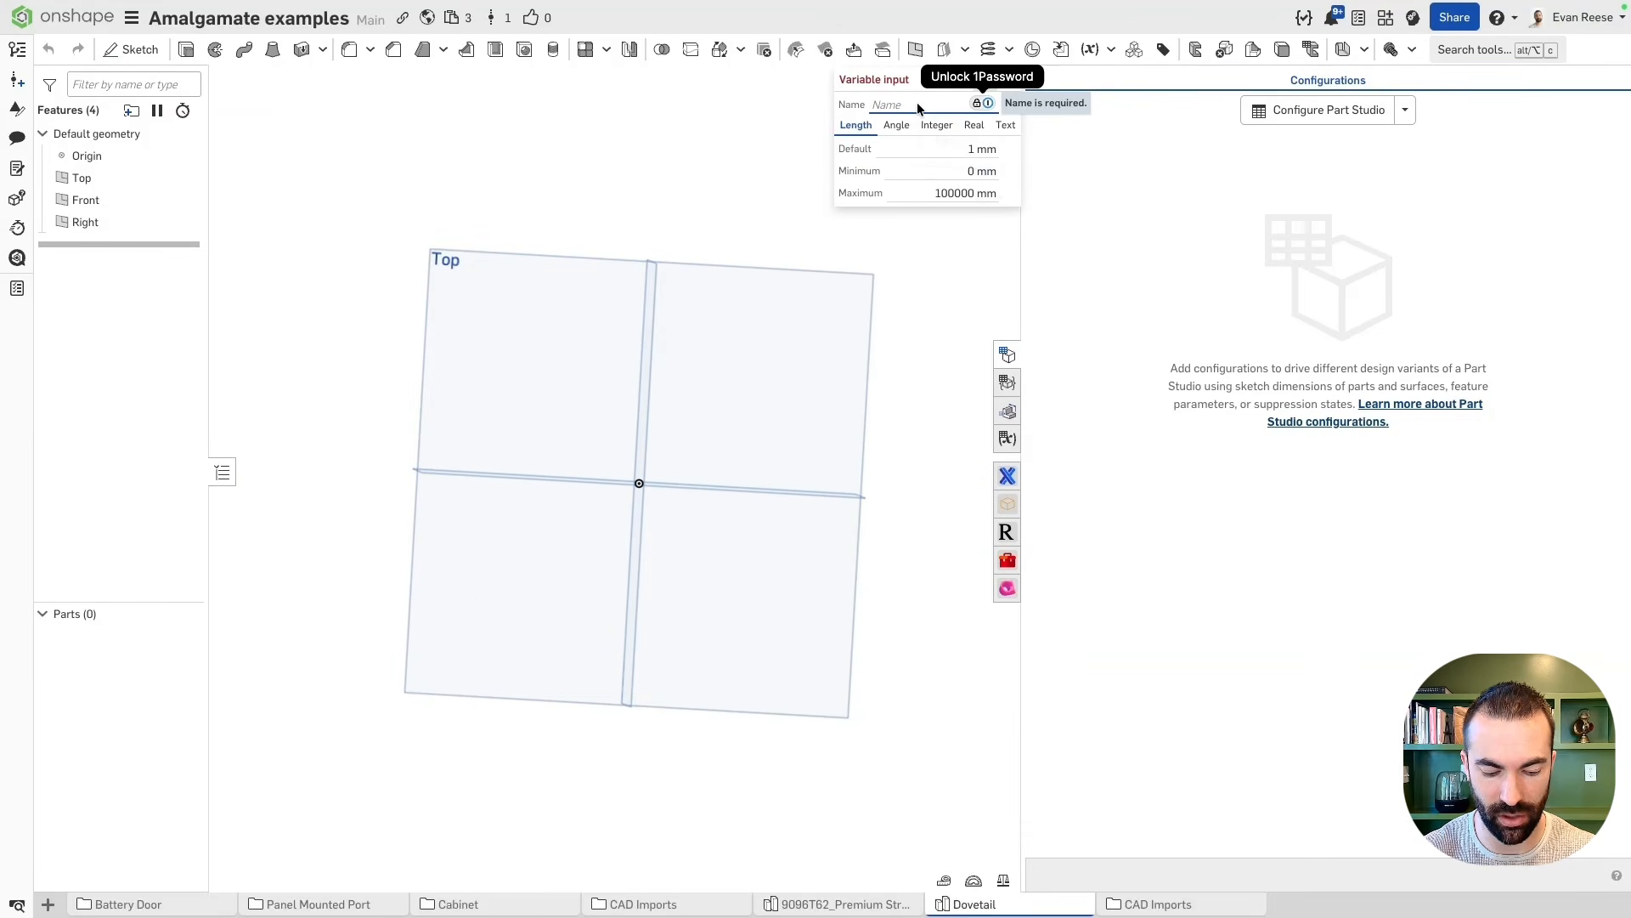
{"action": "type", "text": "width"}
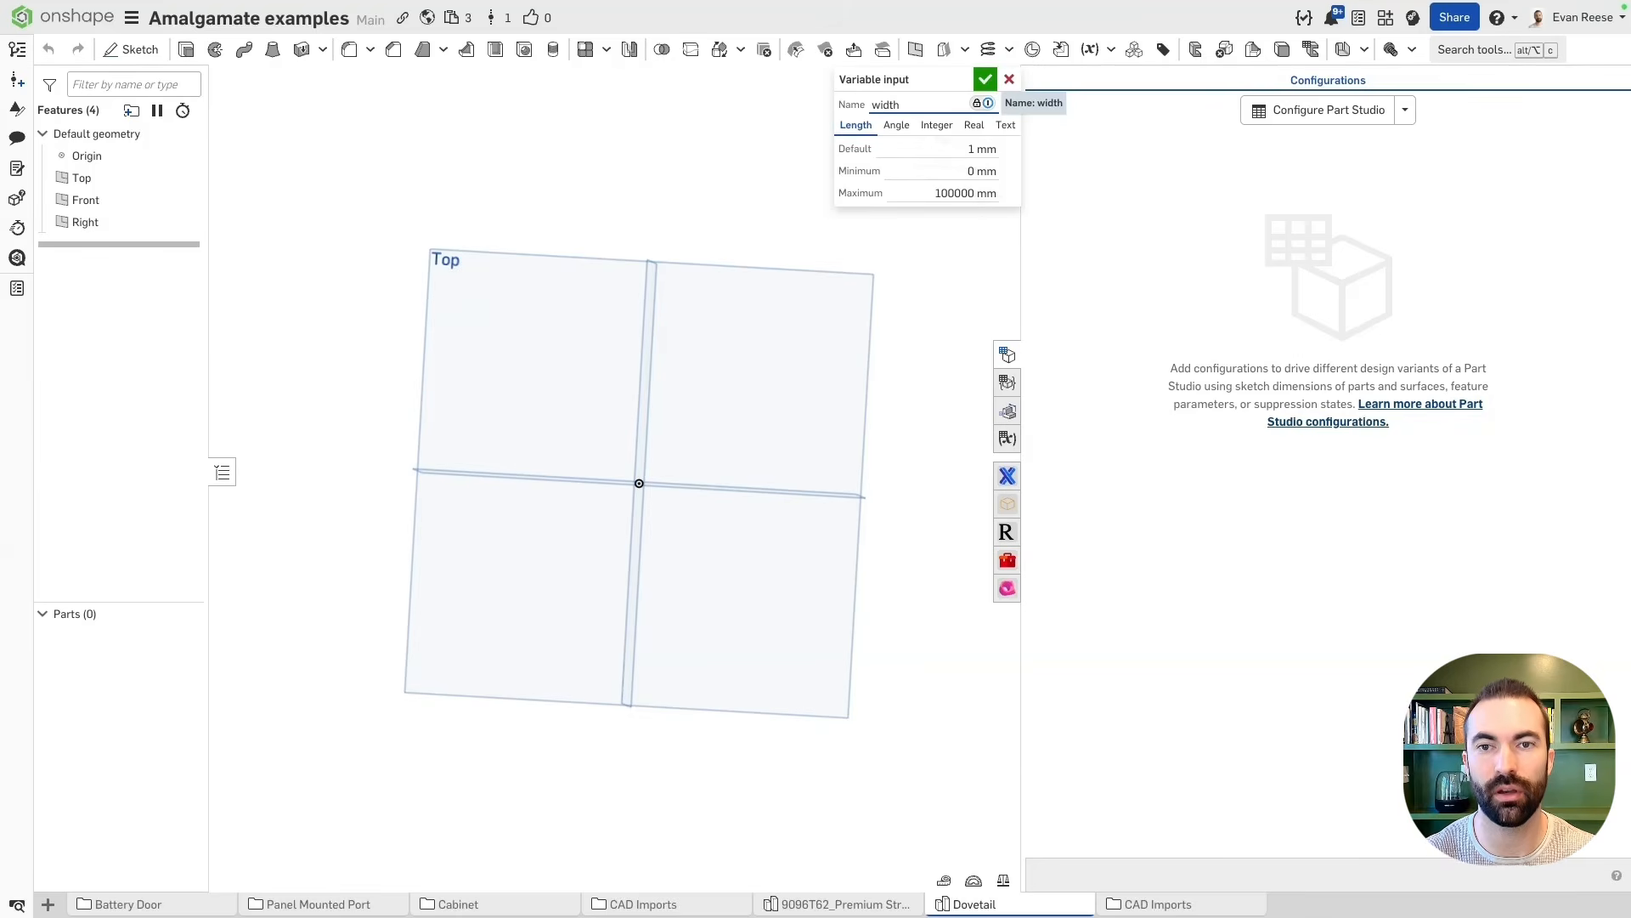
{"action": "key", "text": "Tab"}
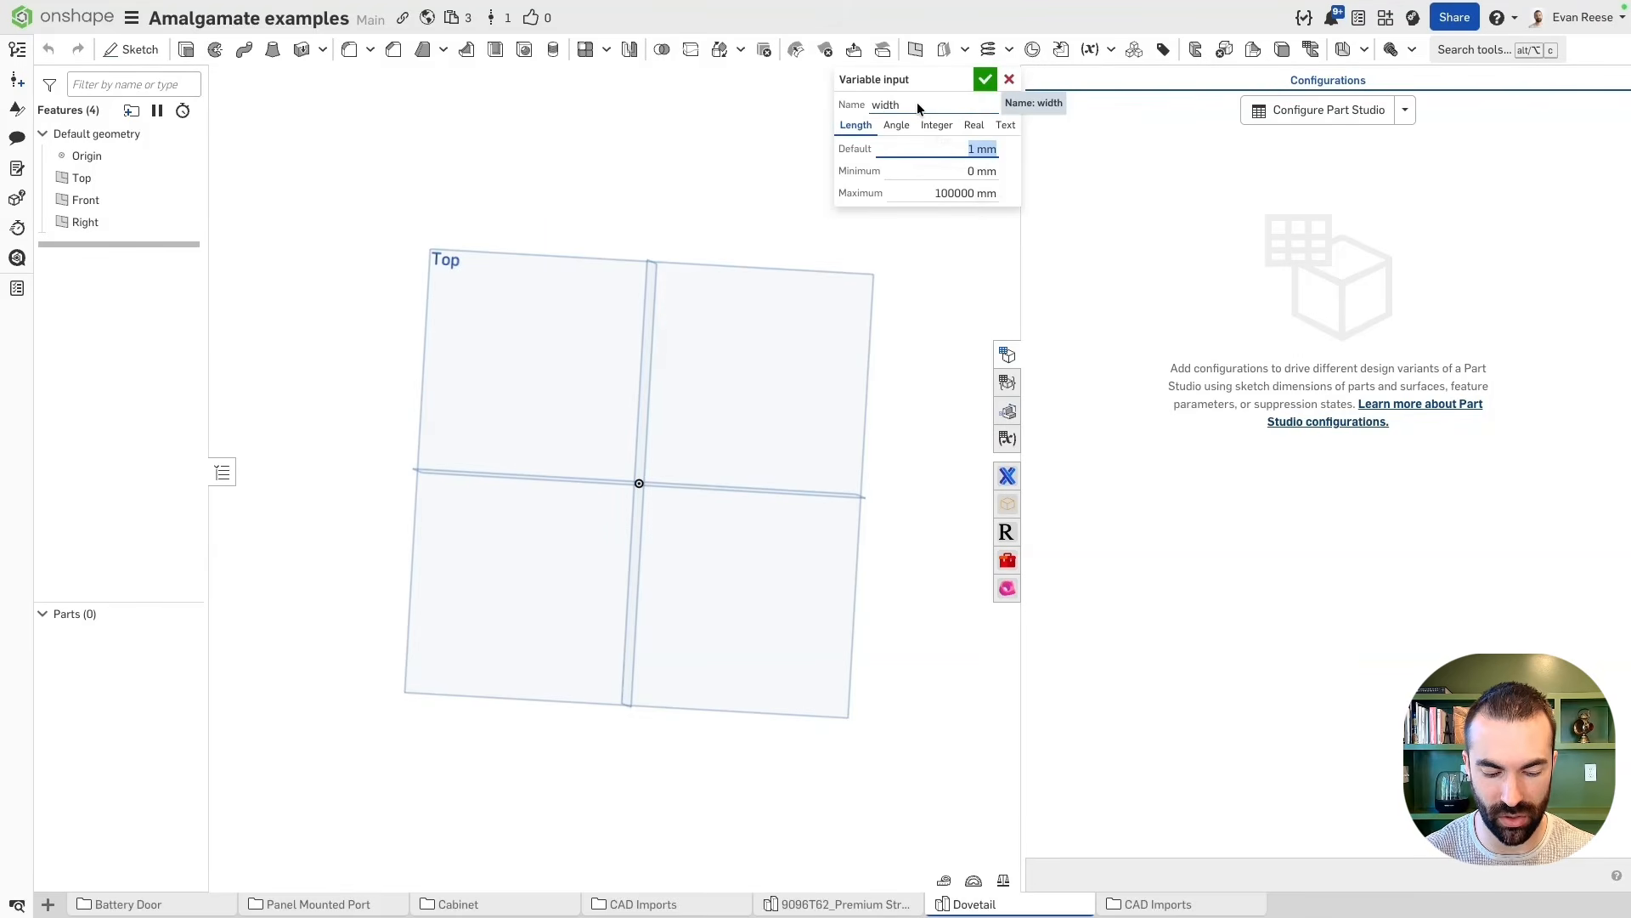
{"action": "type", "text": ".5in"}
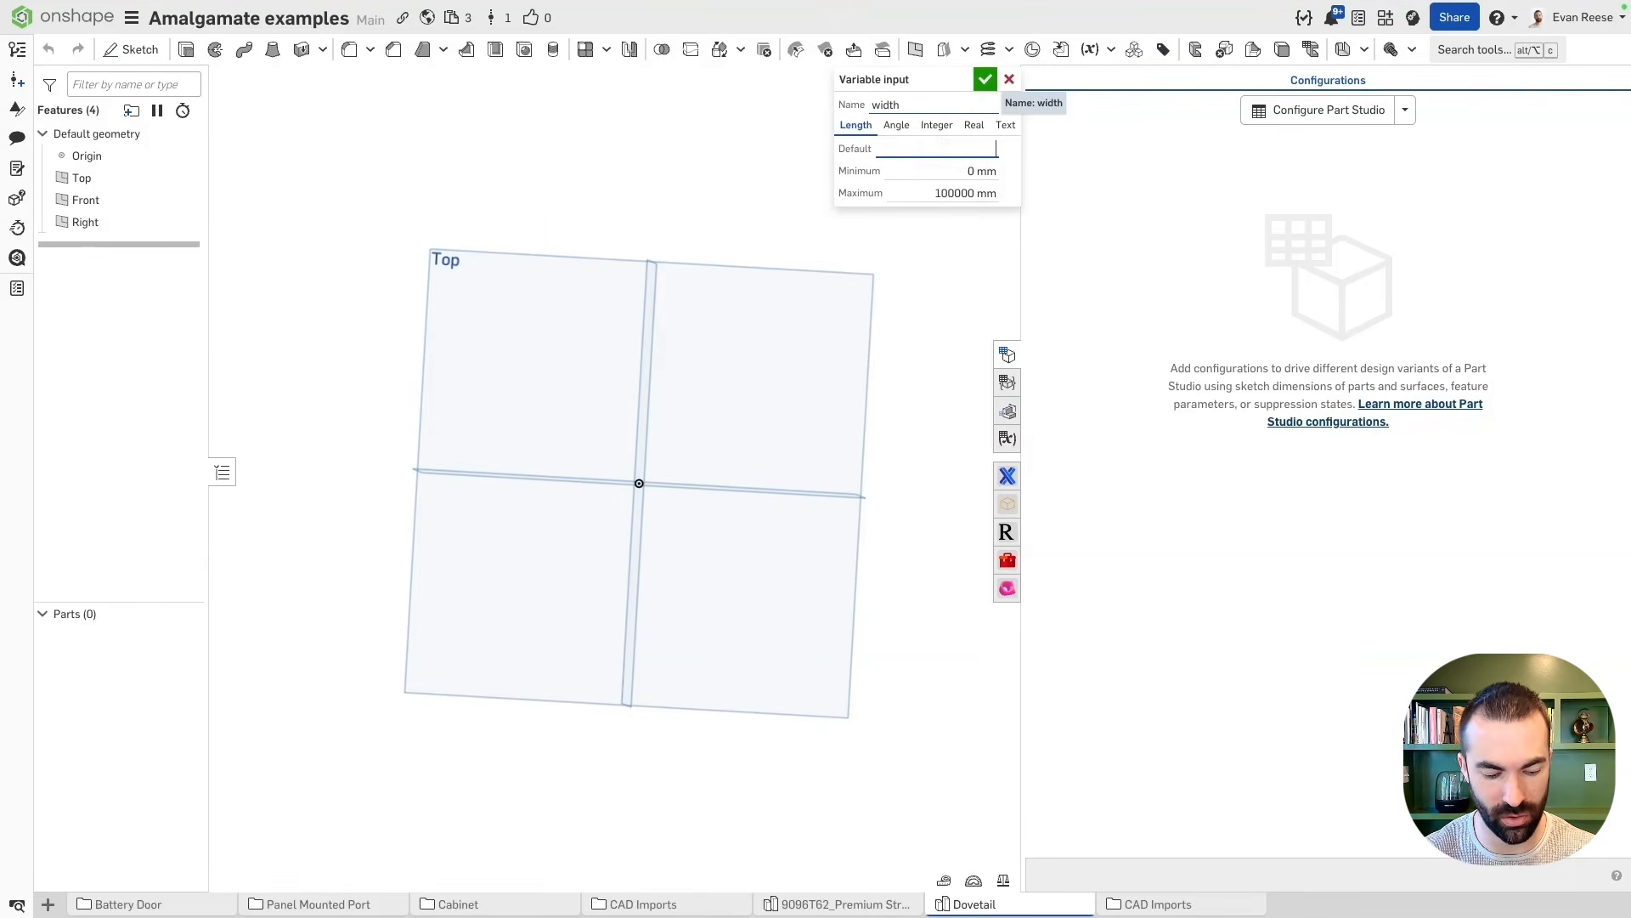
{"action": "key", "text": "Return"}
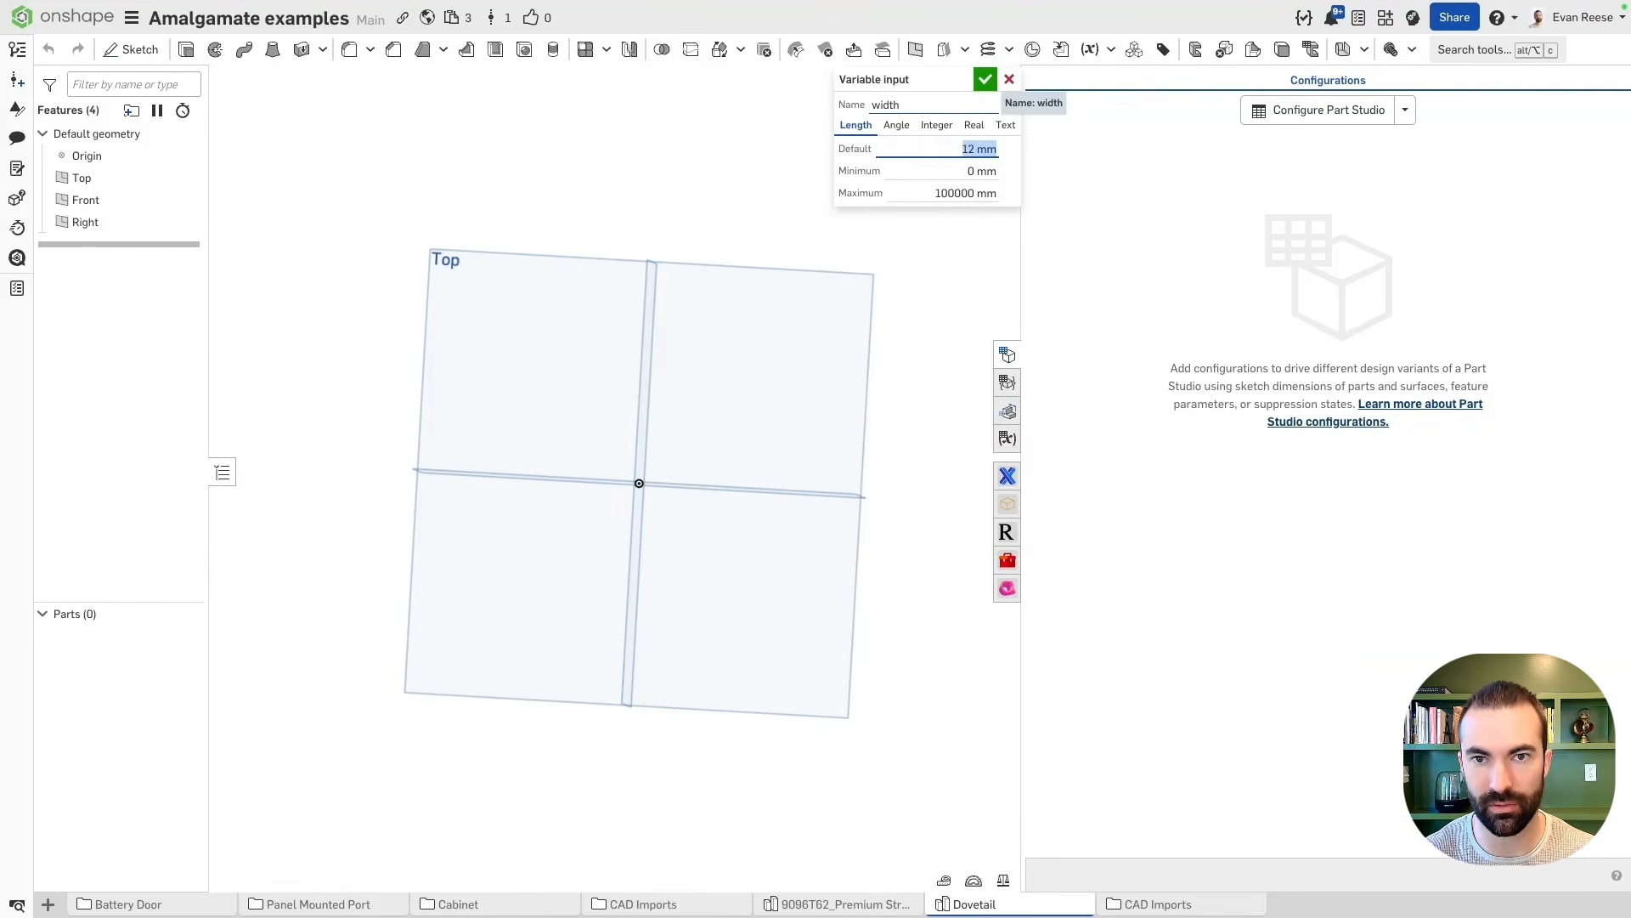
{"action": "left_click", "coordinate": [985, 82]}
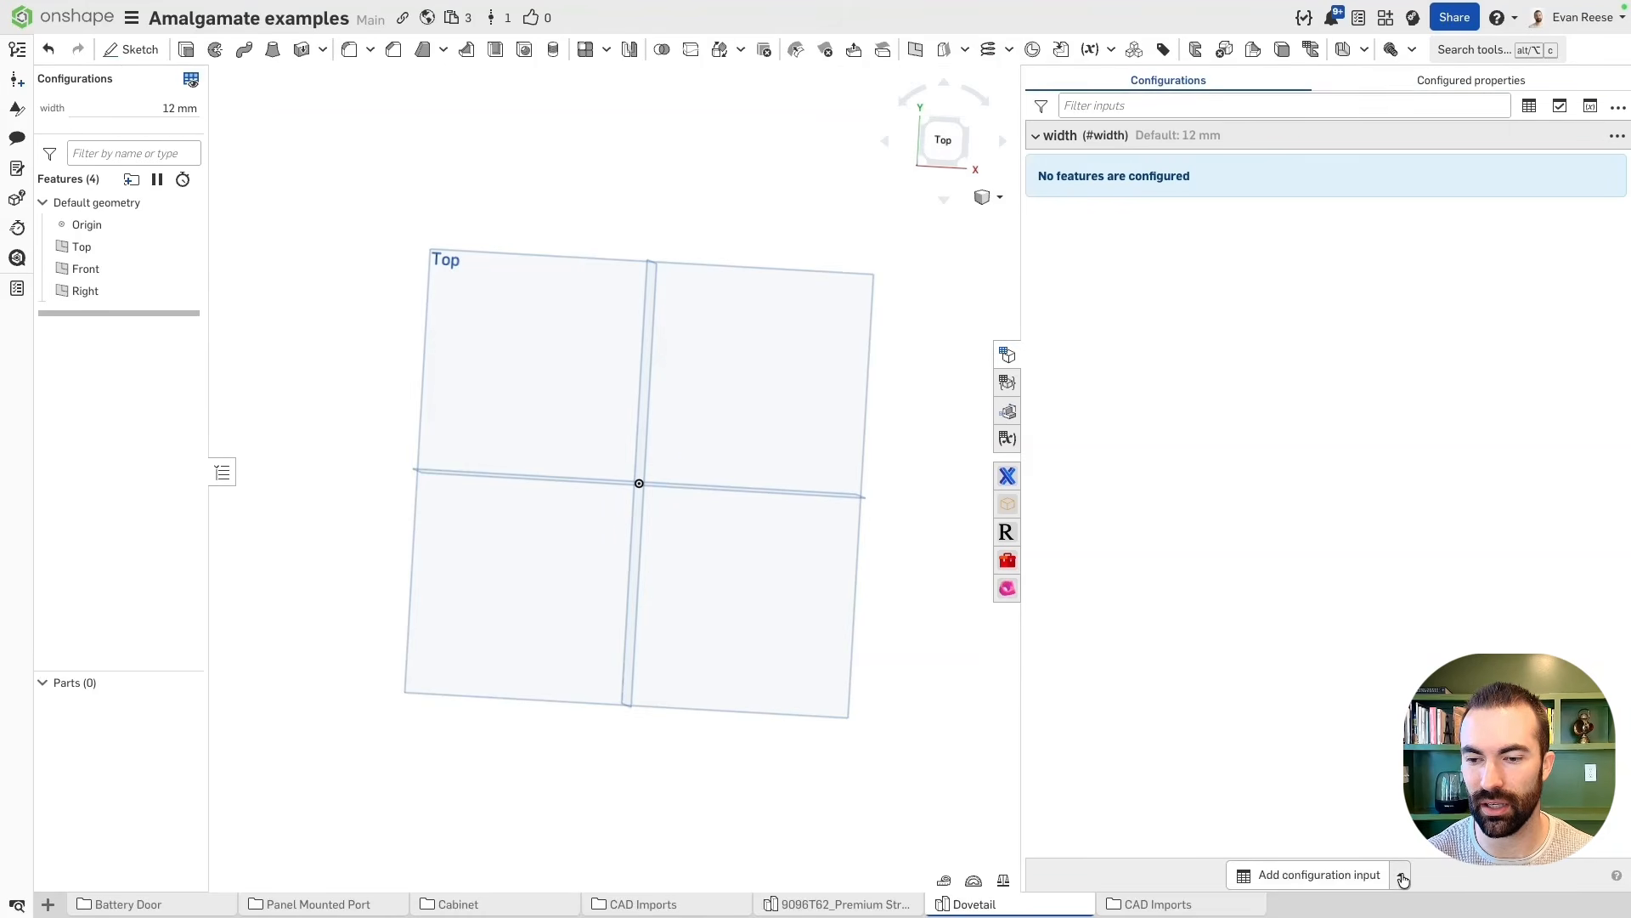
Add a second length configuration variable named panelThickness with a default of 12 mm
{"action": "left_click", "coordinate": [1401, 884]}
{"action": "left_click", "coordinate": [1322, 841]}
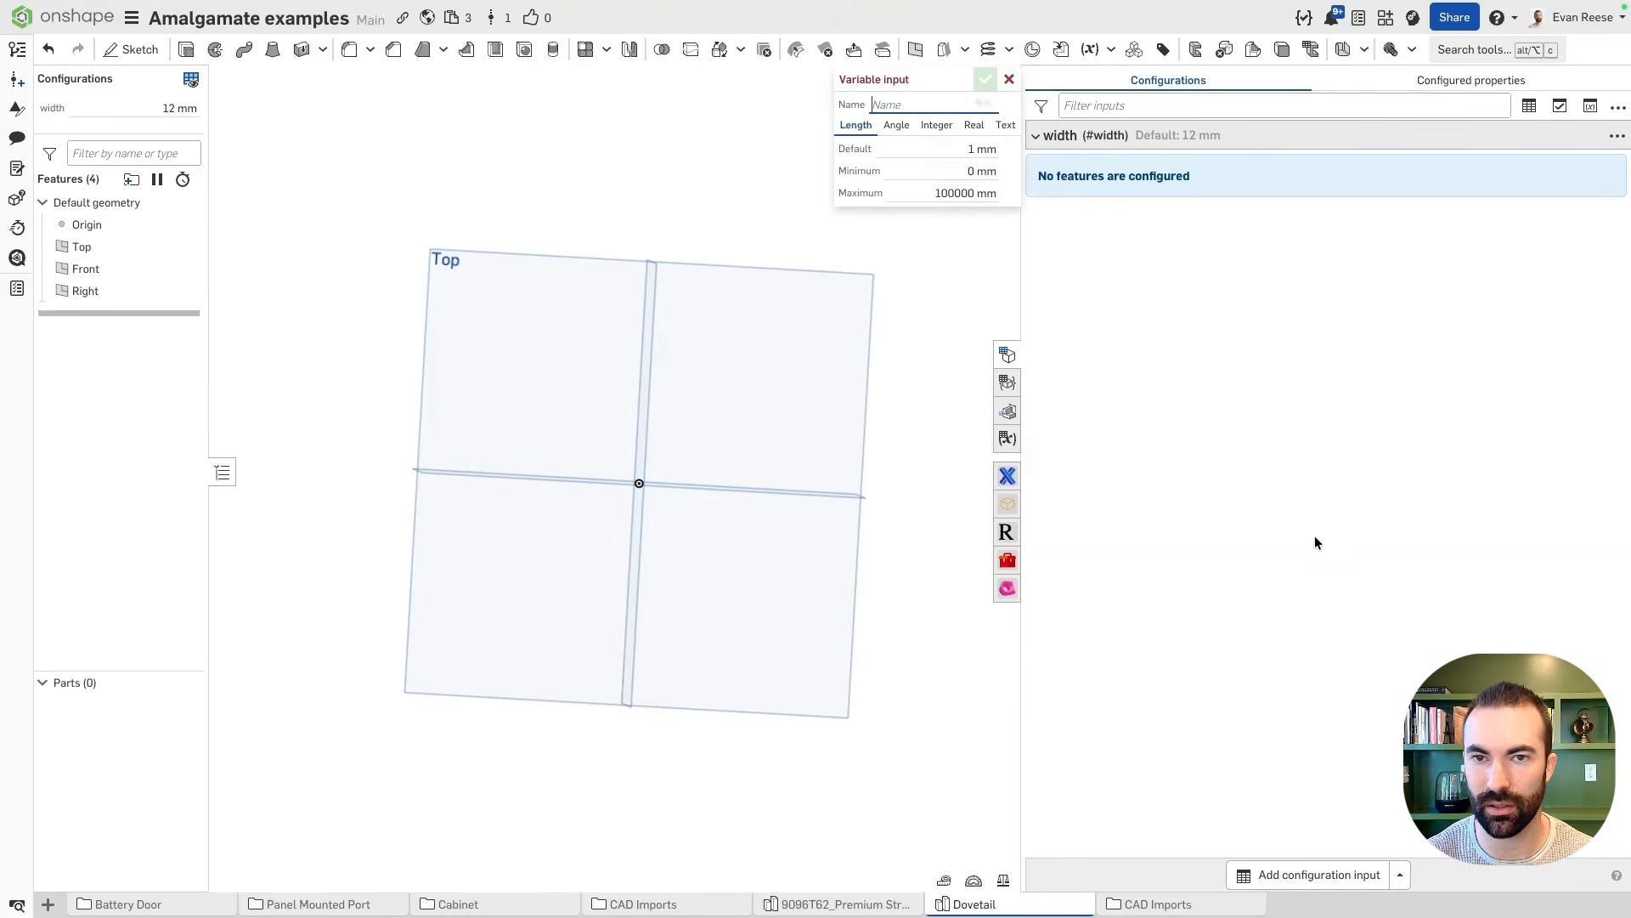
{"action": "type", "text": "panelThick"}
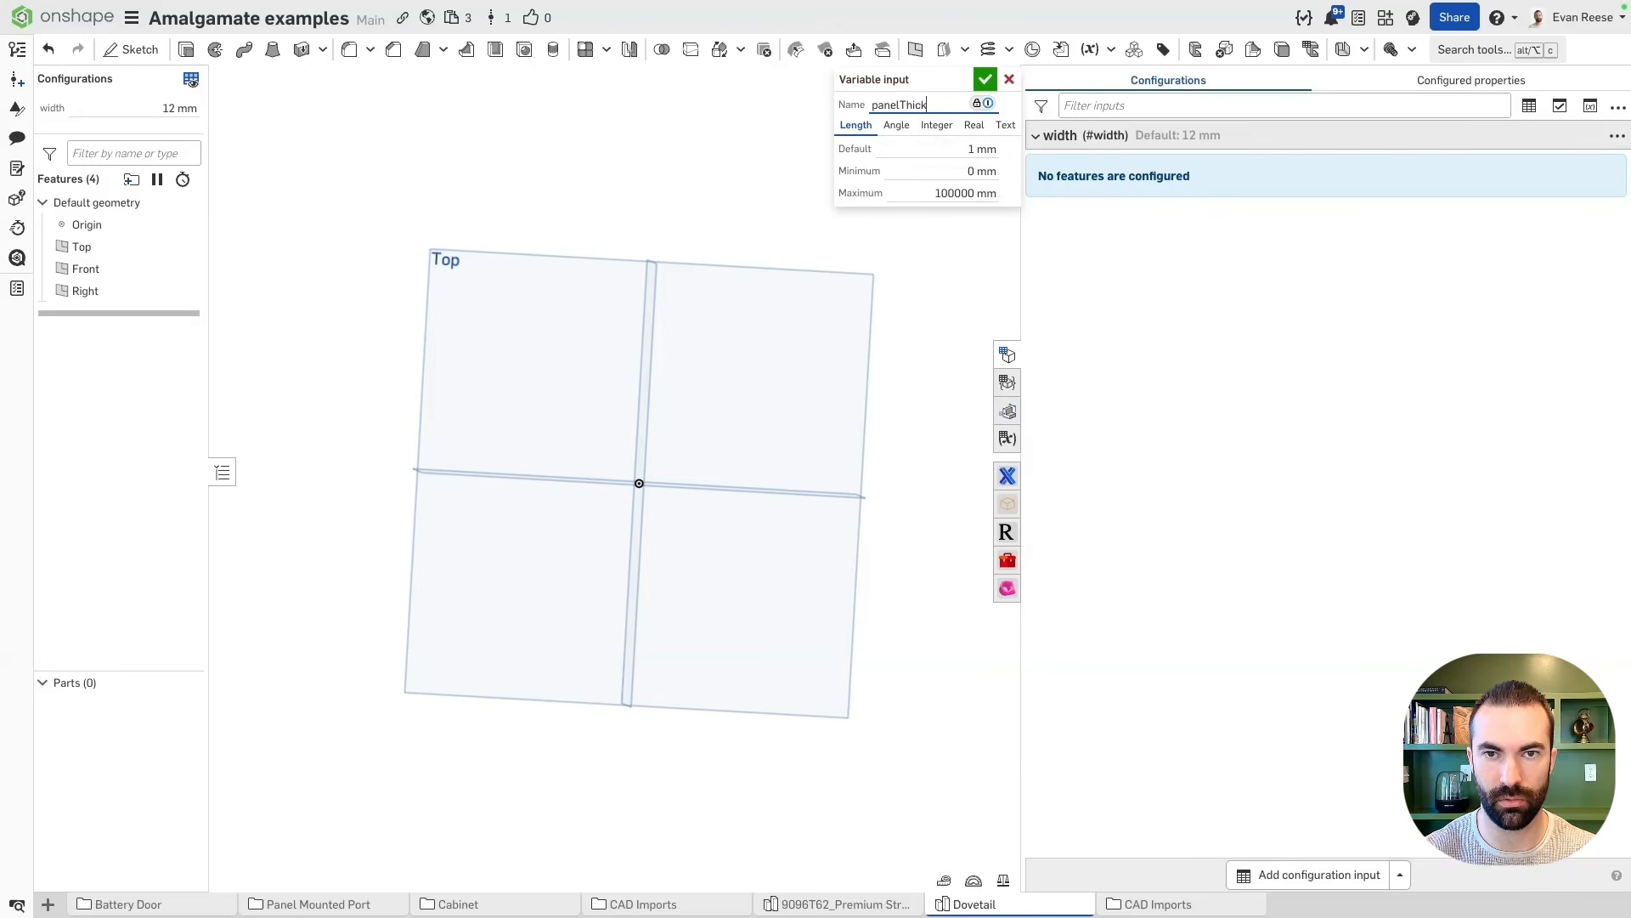
{"action": "type", "text": "ness"}
{"action": "key", "text": "ctrl+a"}
{"action": "left_click", "coordinate": [916, 146]}
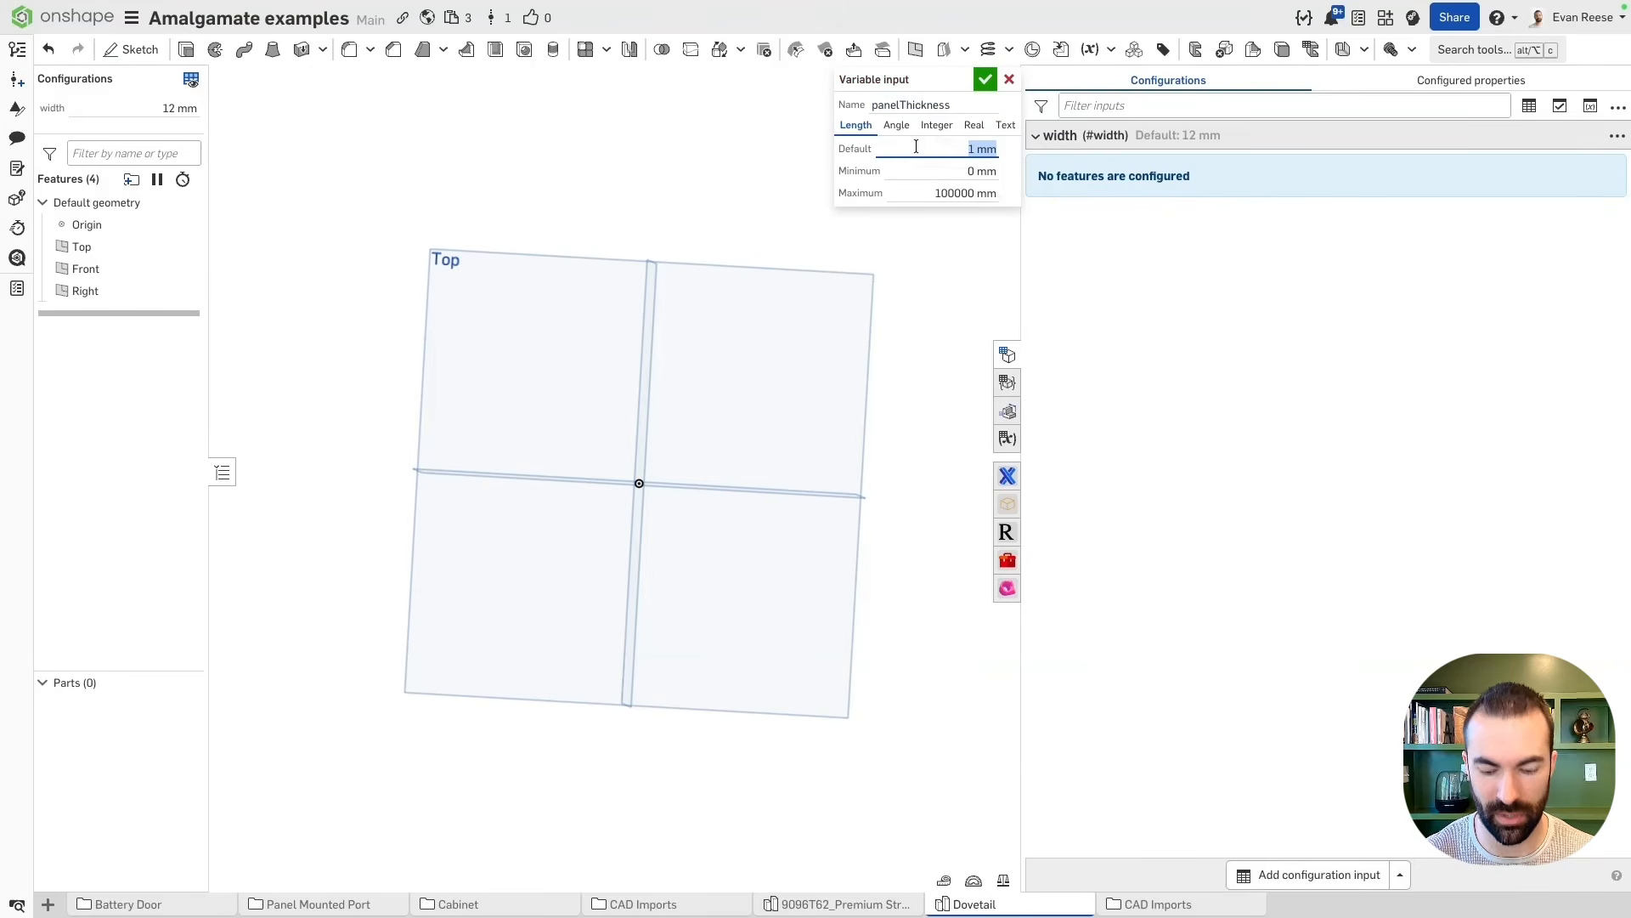
{"action": "type", "text": "12"}
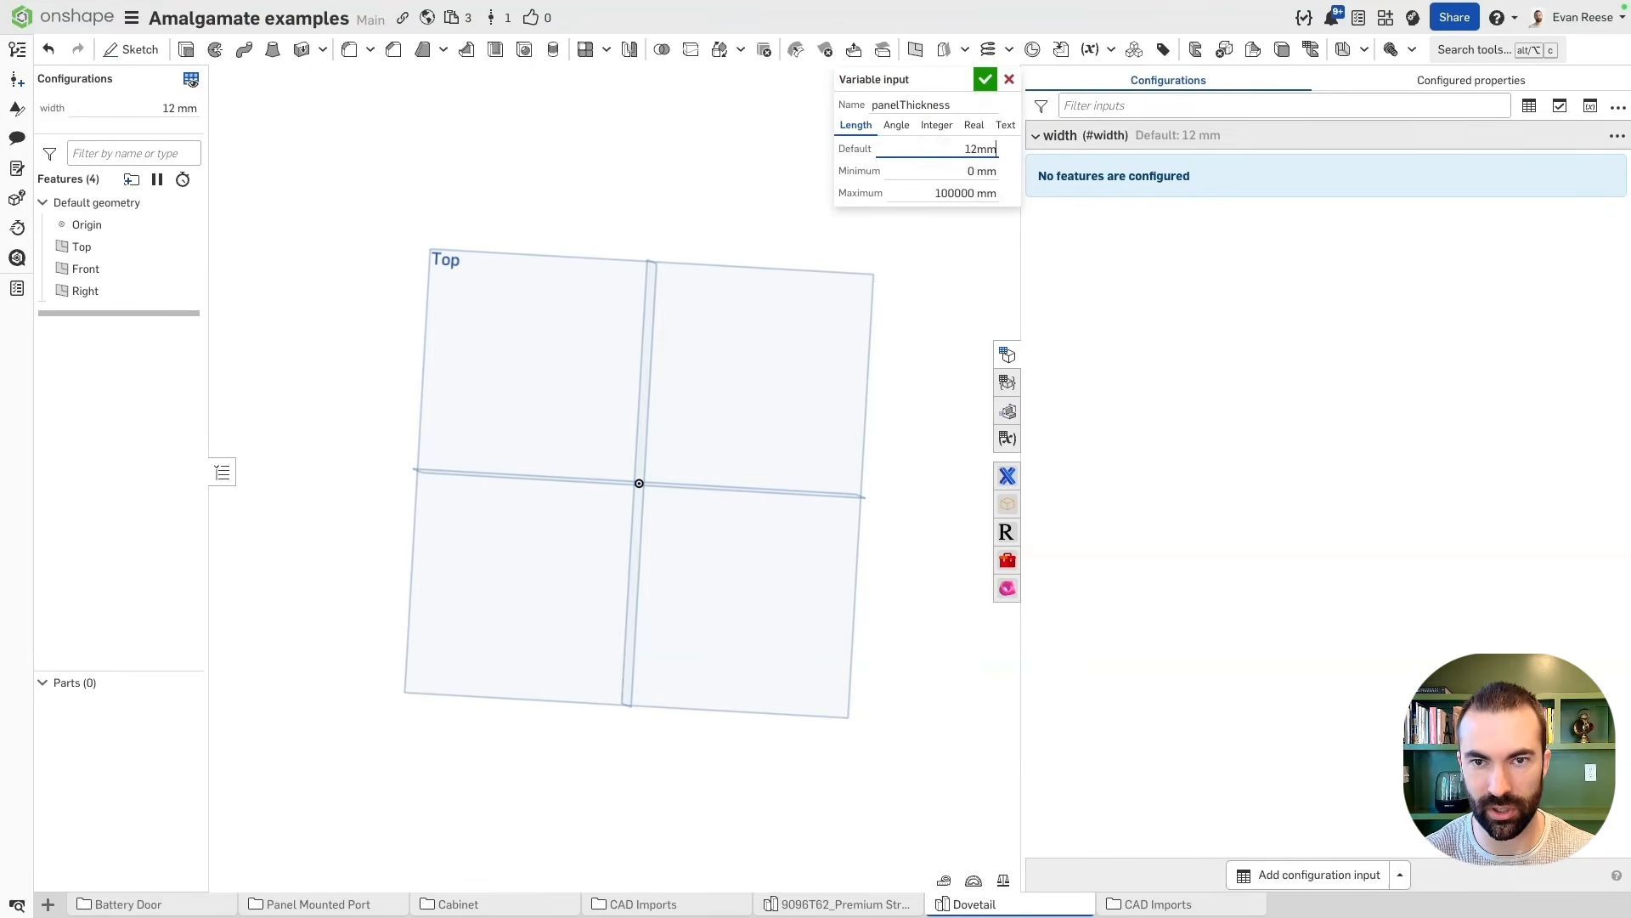
{"action": "key", "text": "Return"}
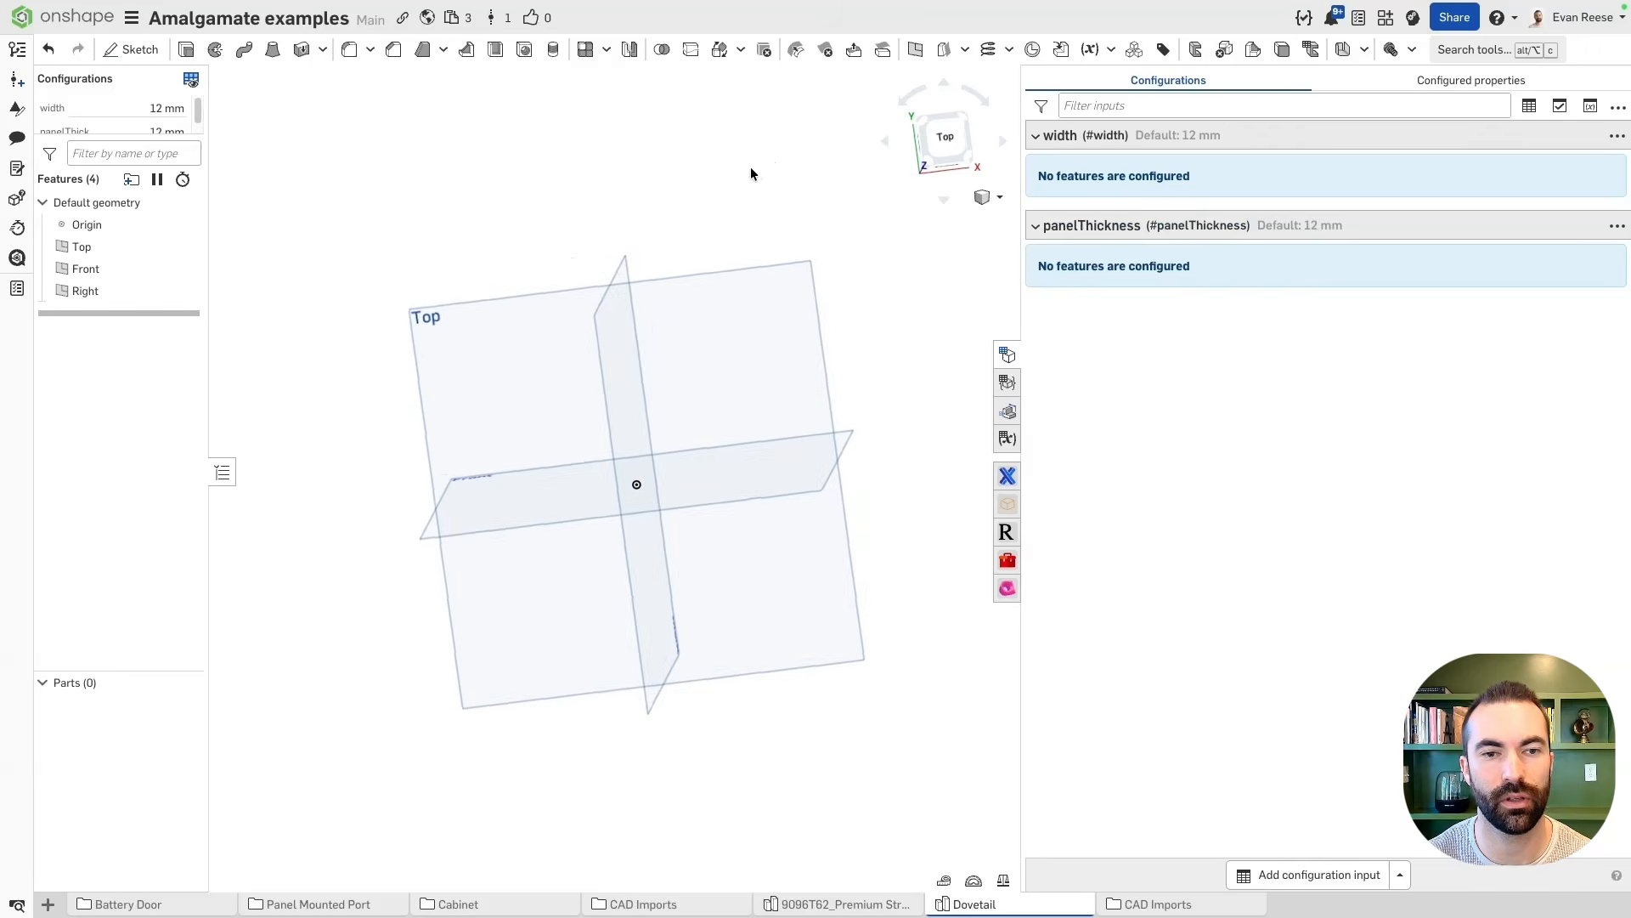
Sketch a closed trapezoid on the Top plane, its narrow base through the origin and its wide upper edge about 47 mm long
{"action": "left_click", "coordinate": [764, 334]}
{"action": "key", "text": "shift+s"}
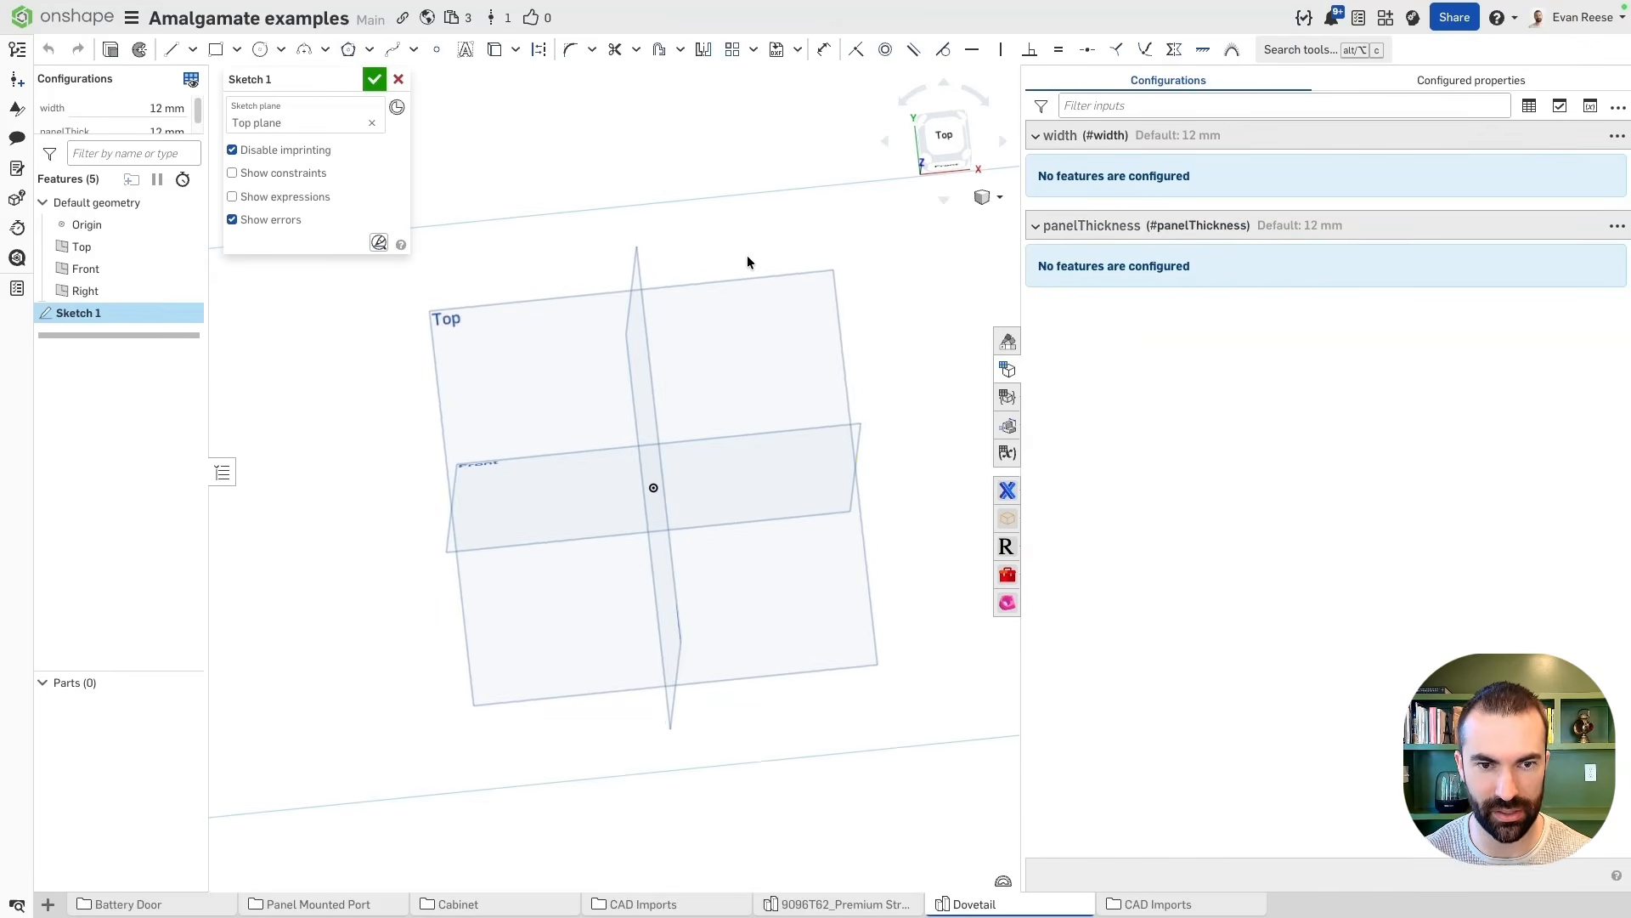
{"action": "left_click", "coordinate": [215, 49]}
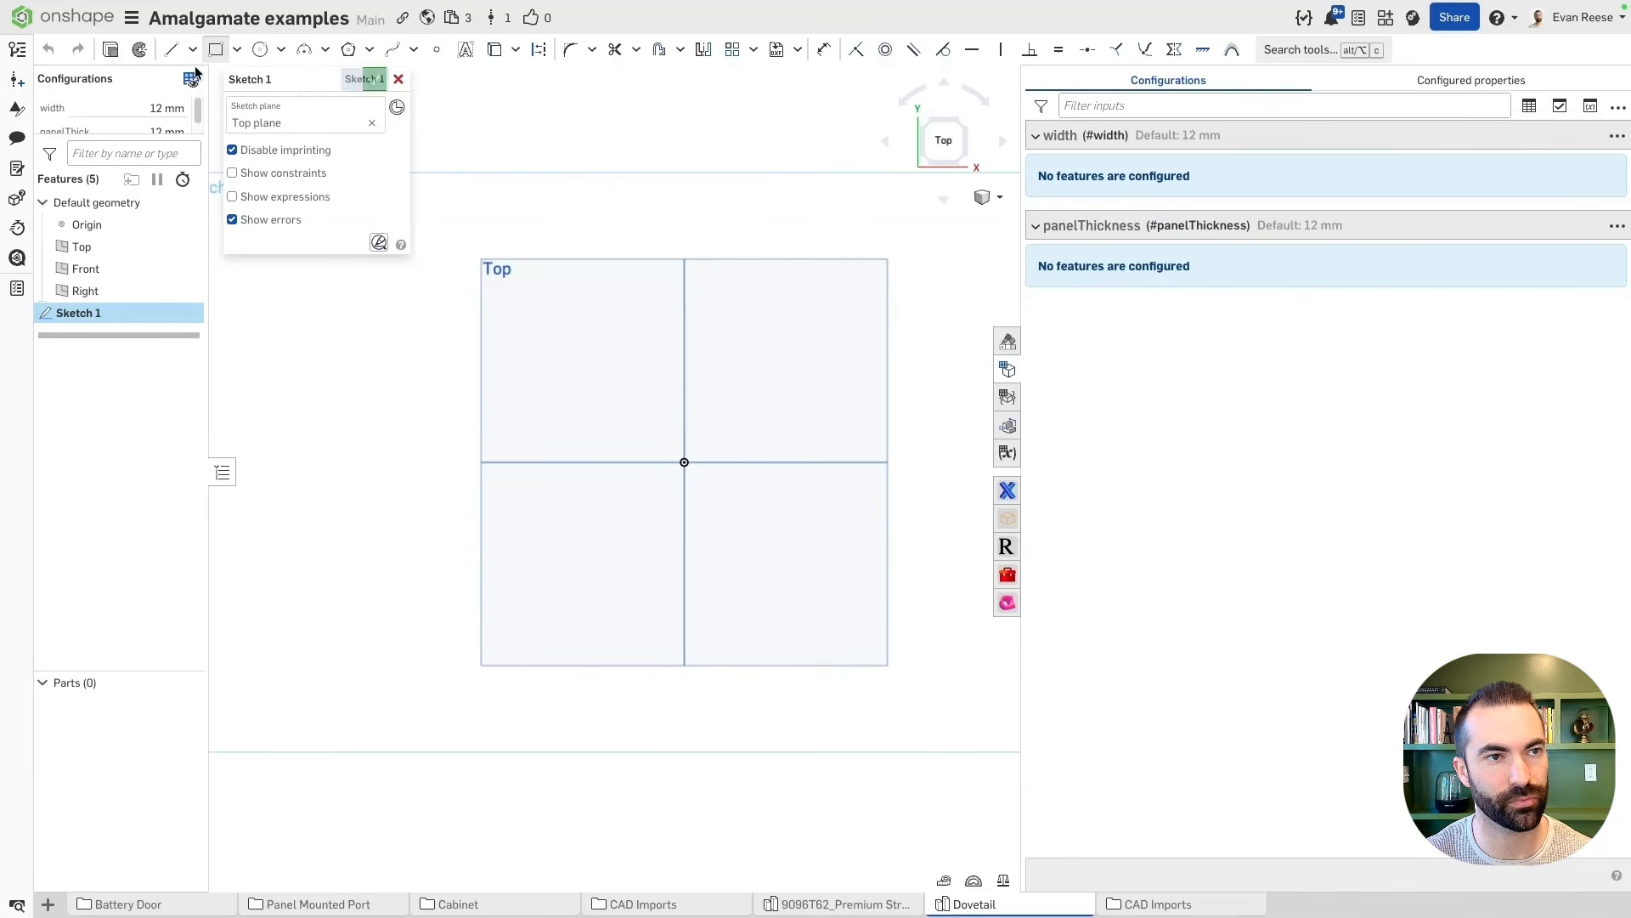
{"action": "left_click", "coordinate": [170, 49]}
{"action": "scroll", "coordinate": [697, 451], "scroll_direction": "up", "scroll_amount": 3}
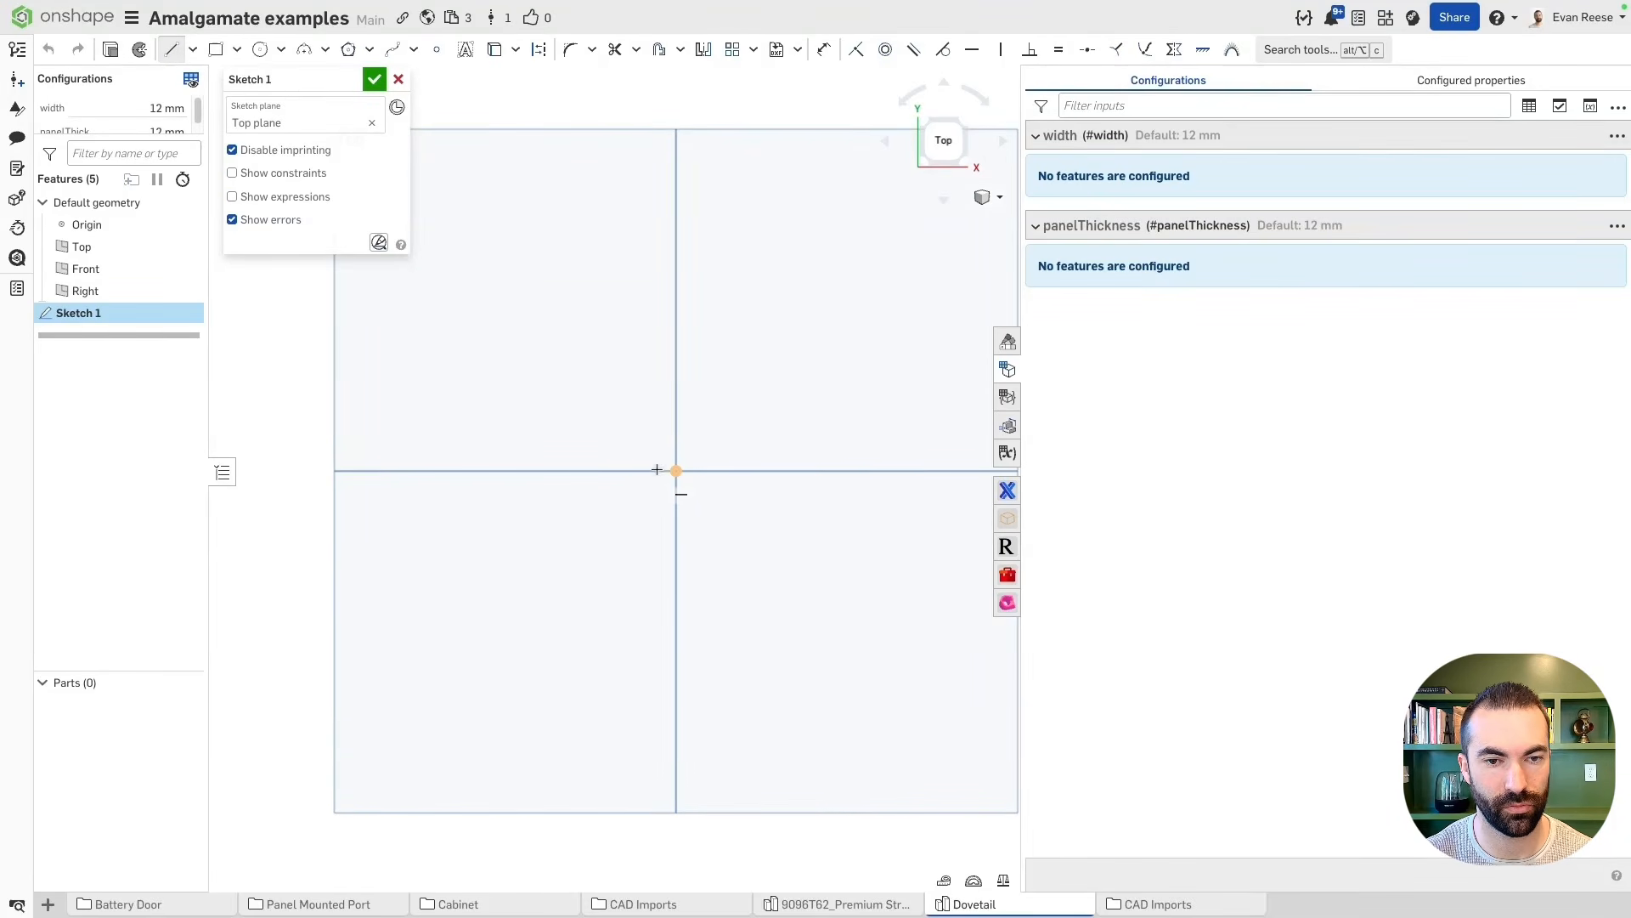
{"action": "left_click", "coordinate": [676, 470]}
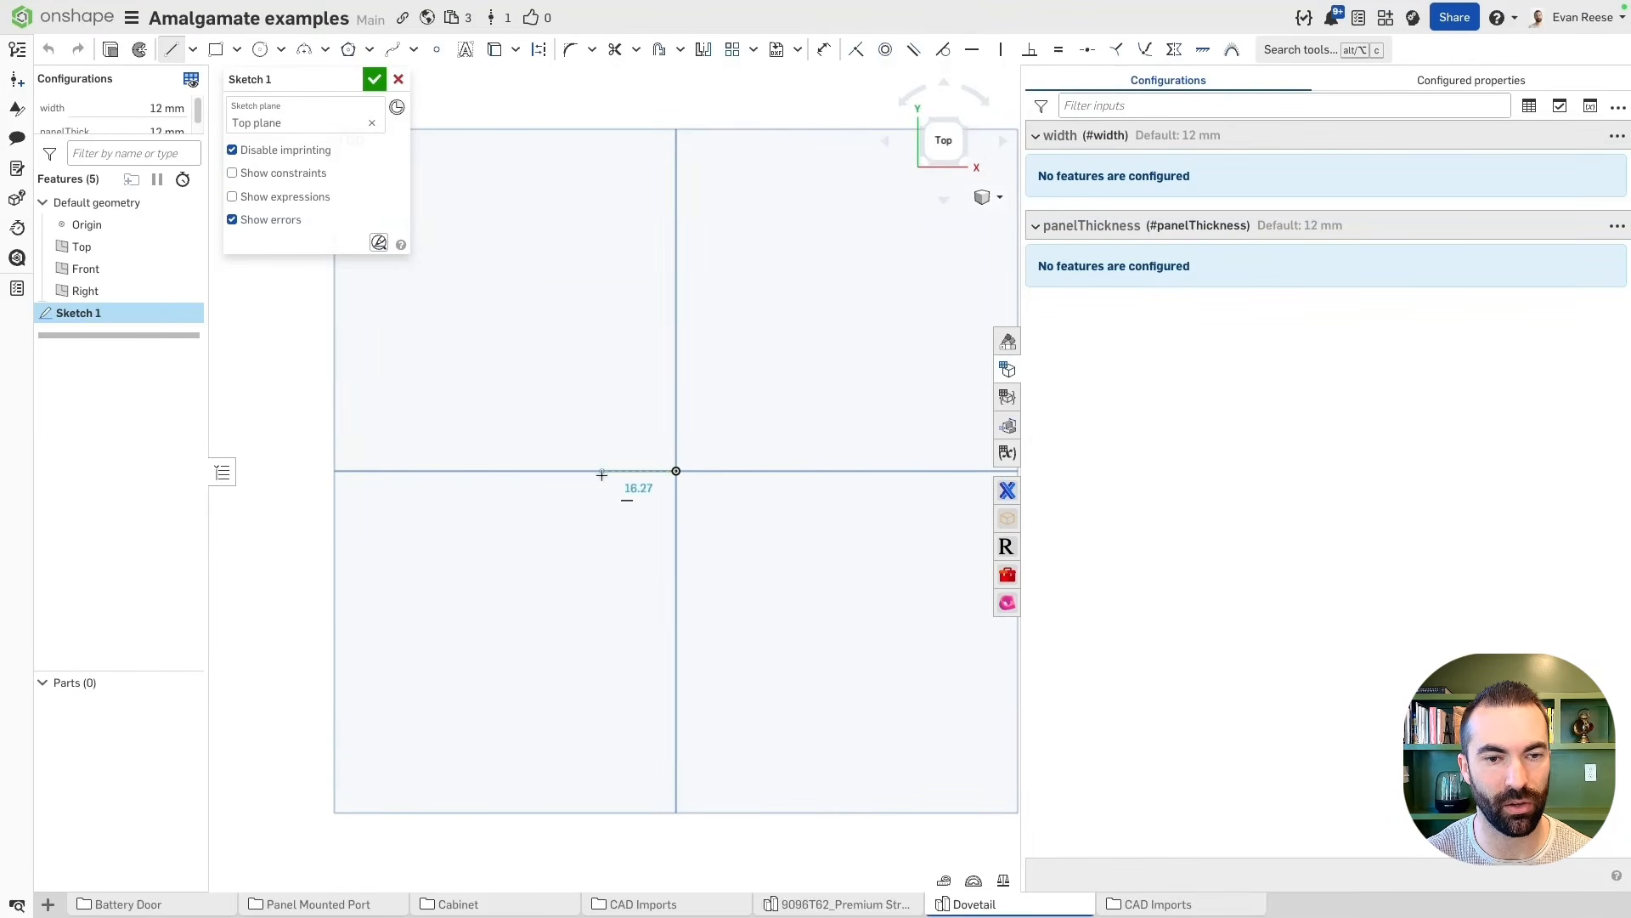
{"action": "left_click", "coordinate": [602, 470]}
{"action": "left_click", "coordinate": [569, 401]}
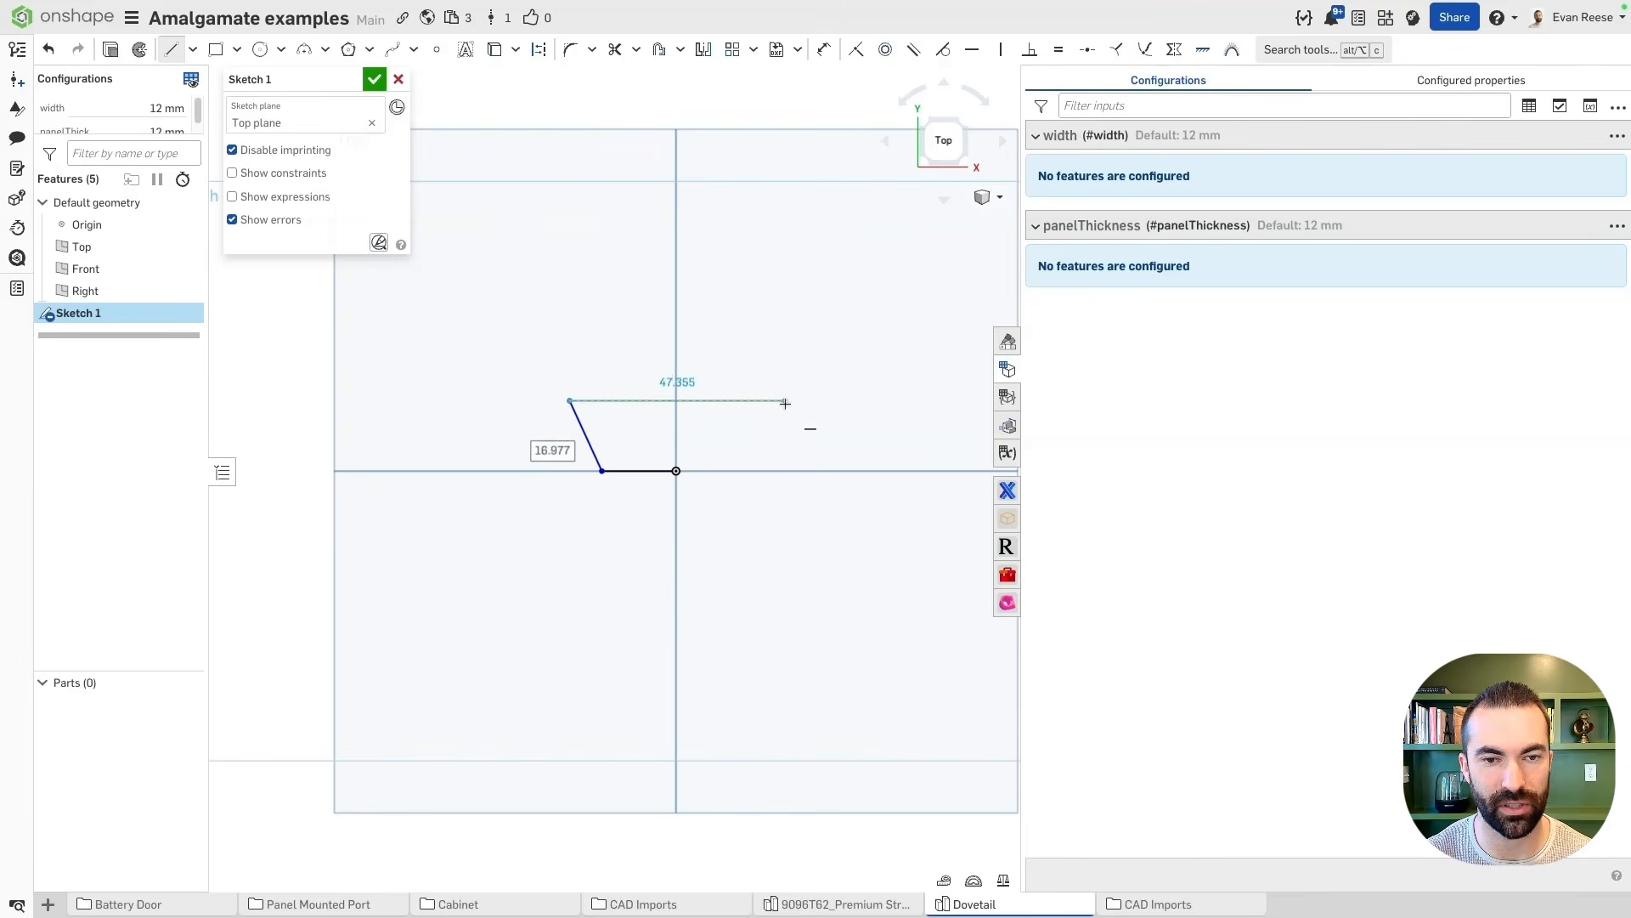
{"action": "left_click", "coordinate": [785, 400]}
{"action": "left_click", "coordinate": [761, 470]}
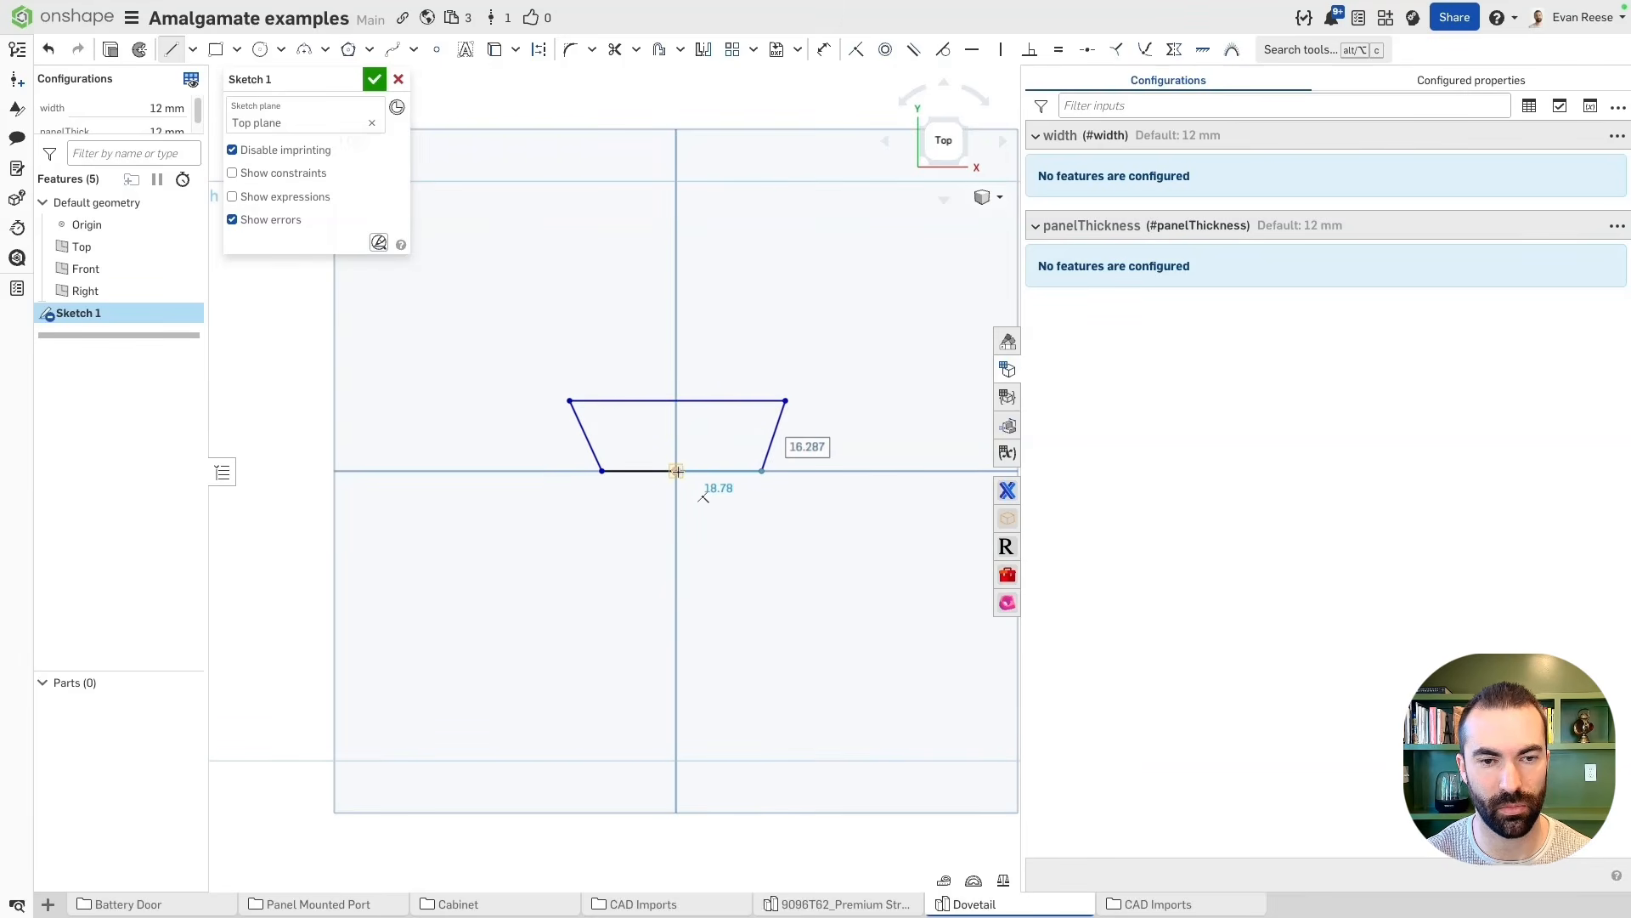
{"action": "left_click", "coordinate": [676, 471]}
{"action": "key", "text": "Escape"}
Make the trapezoid's two slanted sides symmetric about the Right plane and pull its upper corner slightly inward
{"action": "left_click", "coordinate": [766, 447]}
{"action": "left_click", "coordinate": [586, 447]}
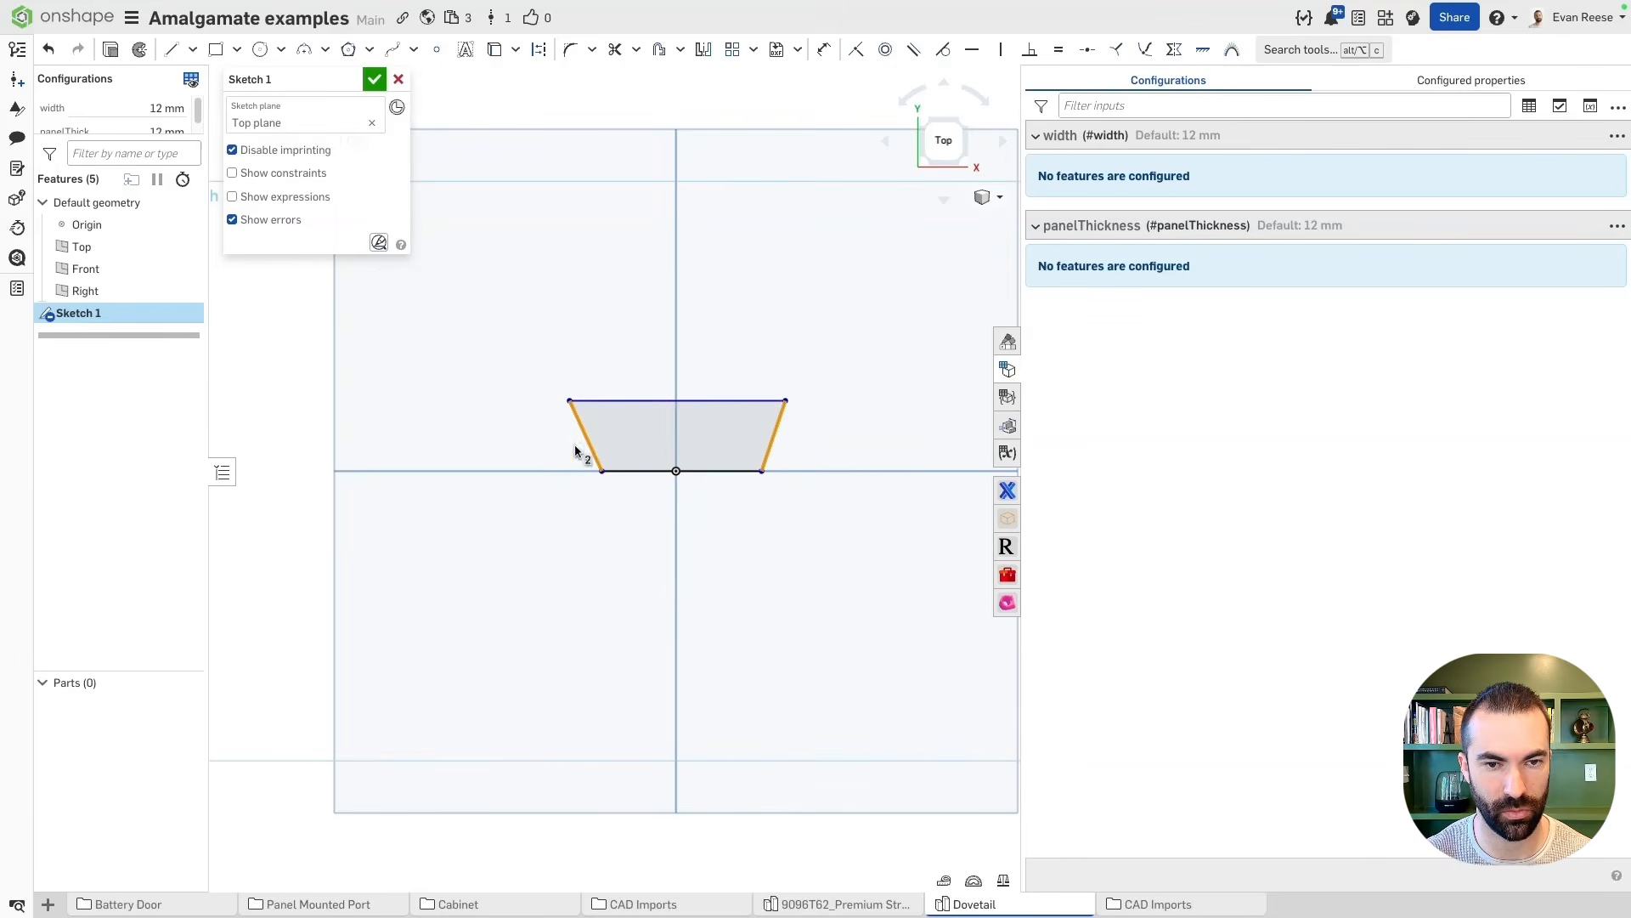
{"action": "left_click", "coordinate": [676, 334]}
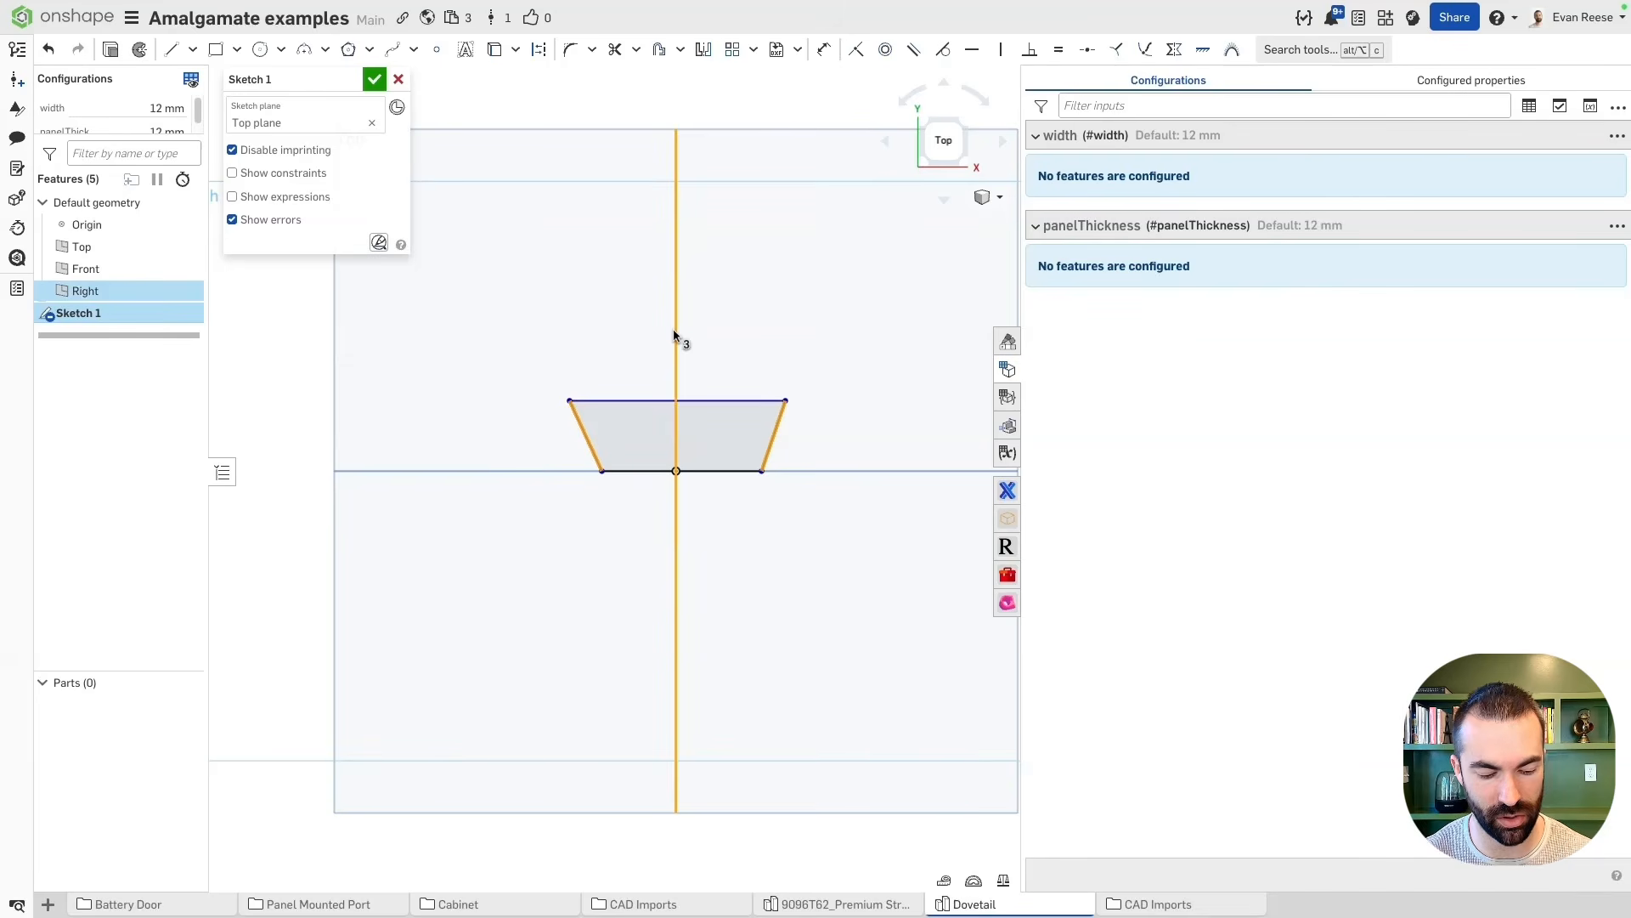
{"action": "key", "text": "y"}
{"action": "mouse_move", "coordinate": [783, 401]}
{"action": "left_mouse_down"}
{"action": "mouse_move", "coordinate": [735, 370]}
{"action": "mouse_move", "coordinate": [805, 415]}
{"action": "mouse_move", "coordinate": [792, 392]}
{"action": "mouse_move", "coordinate": [771, 413]}
{"action": "left_mouse_up"}
Dimension the angle between the trapezoid's slanted side and its base as 90 + 10 degrees
{"action": "key", "text": "d"}
{"action": "left_click", "coordinate": [757, 448]}
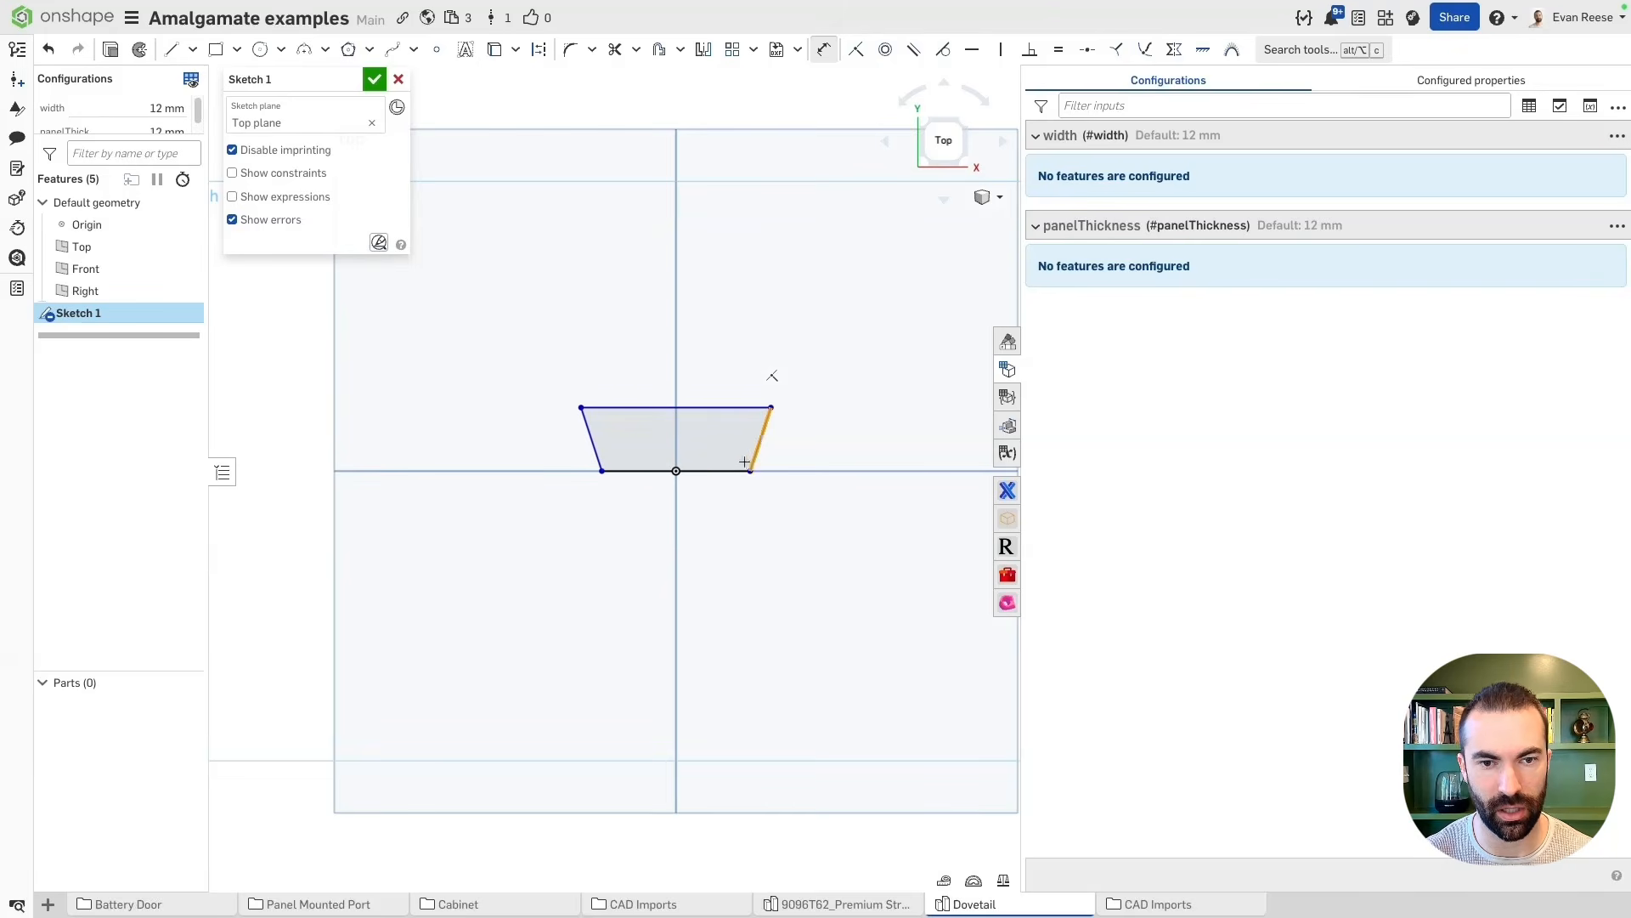
{"action": "left_click", "coordinate": [730, 470]}
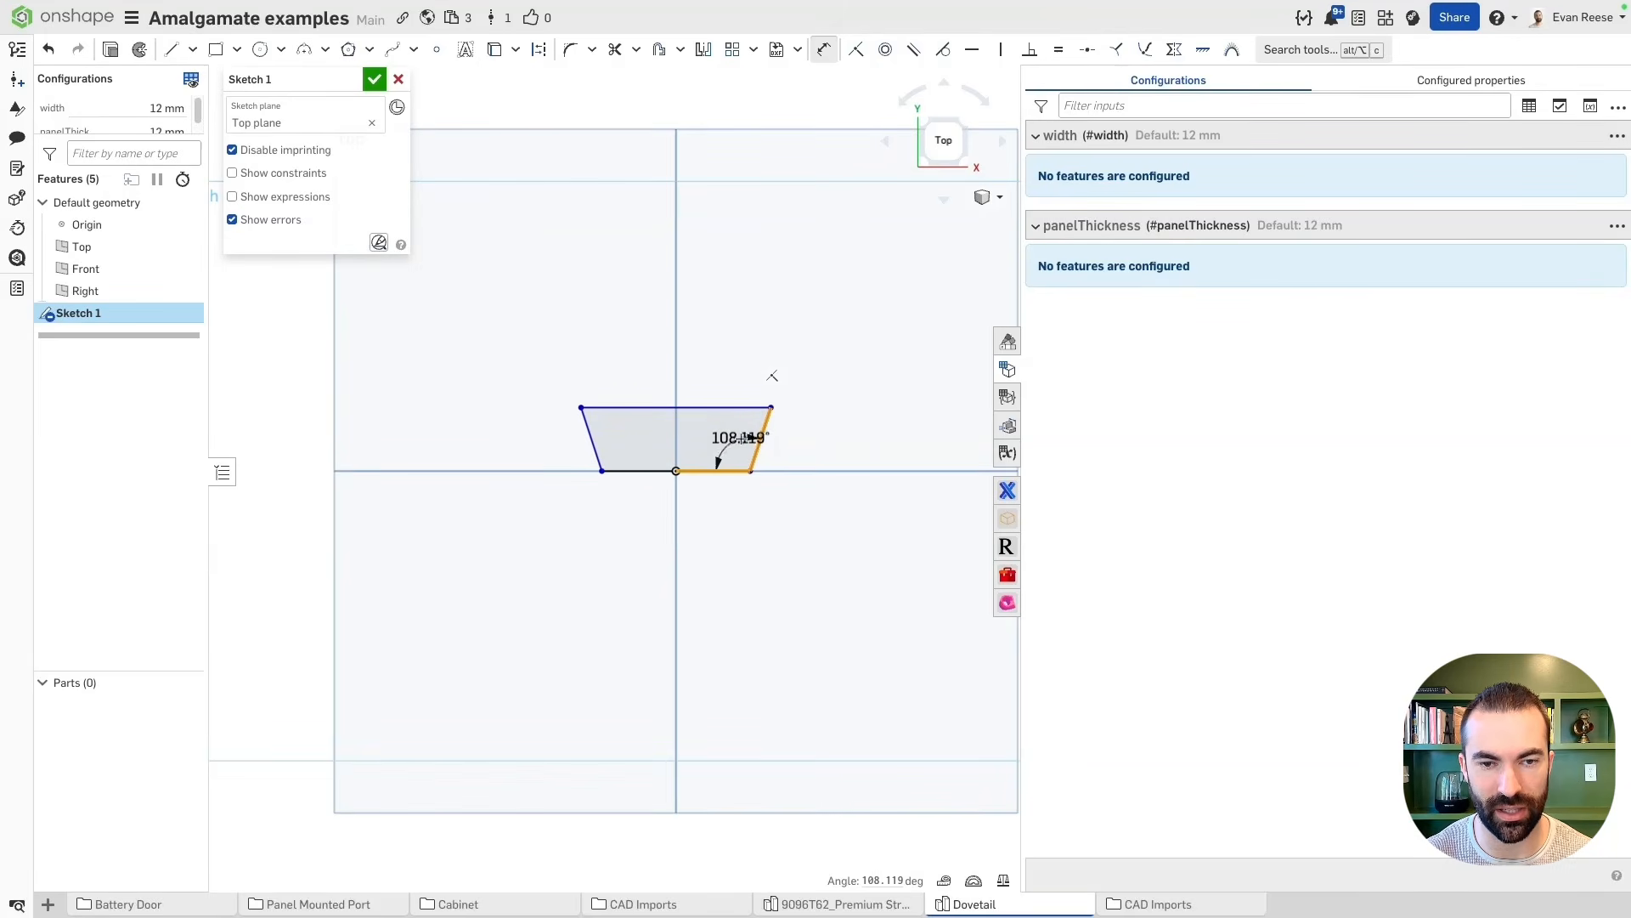
{"action": "left_click", "coordinate": [760, 423]}
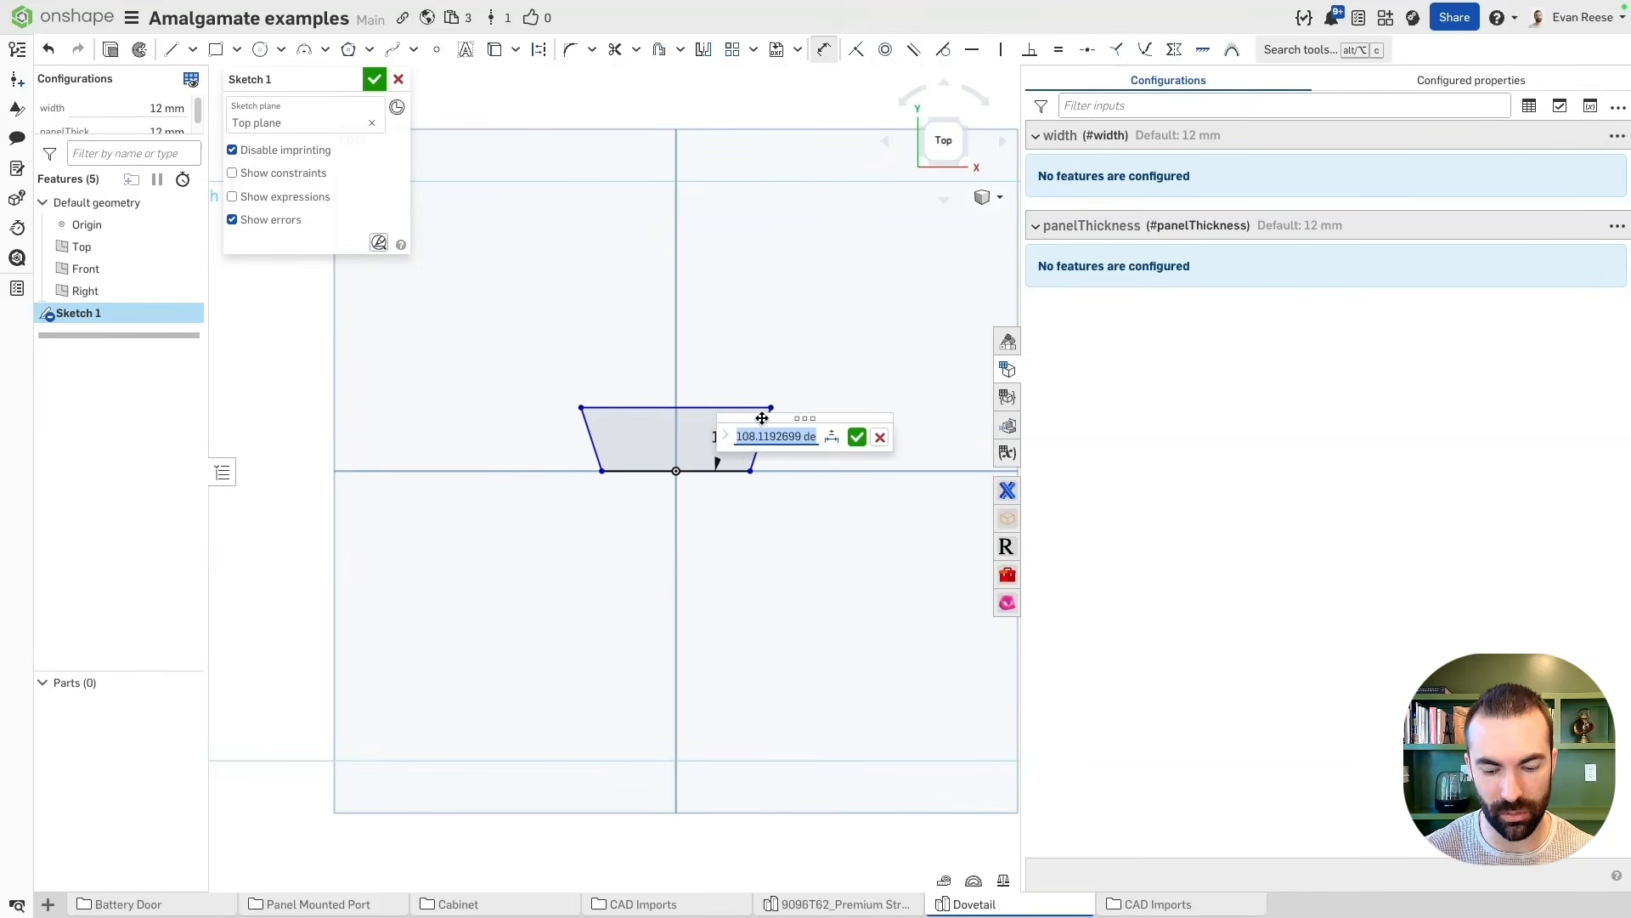
{"action": "type", "text": "90 + 10"}
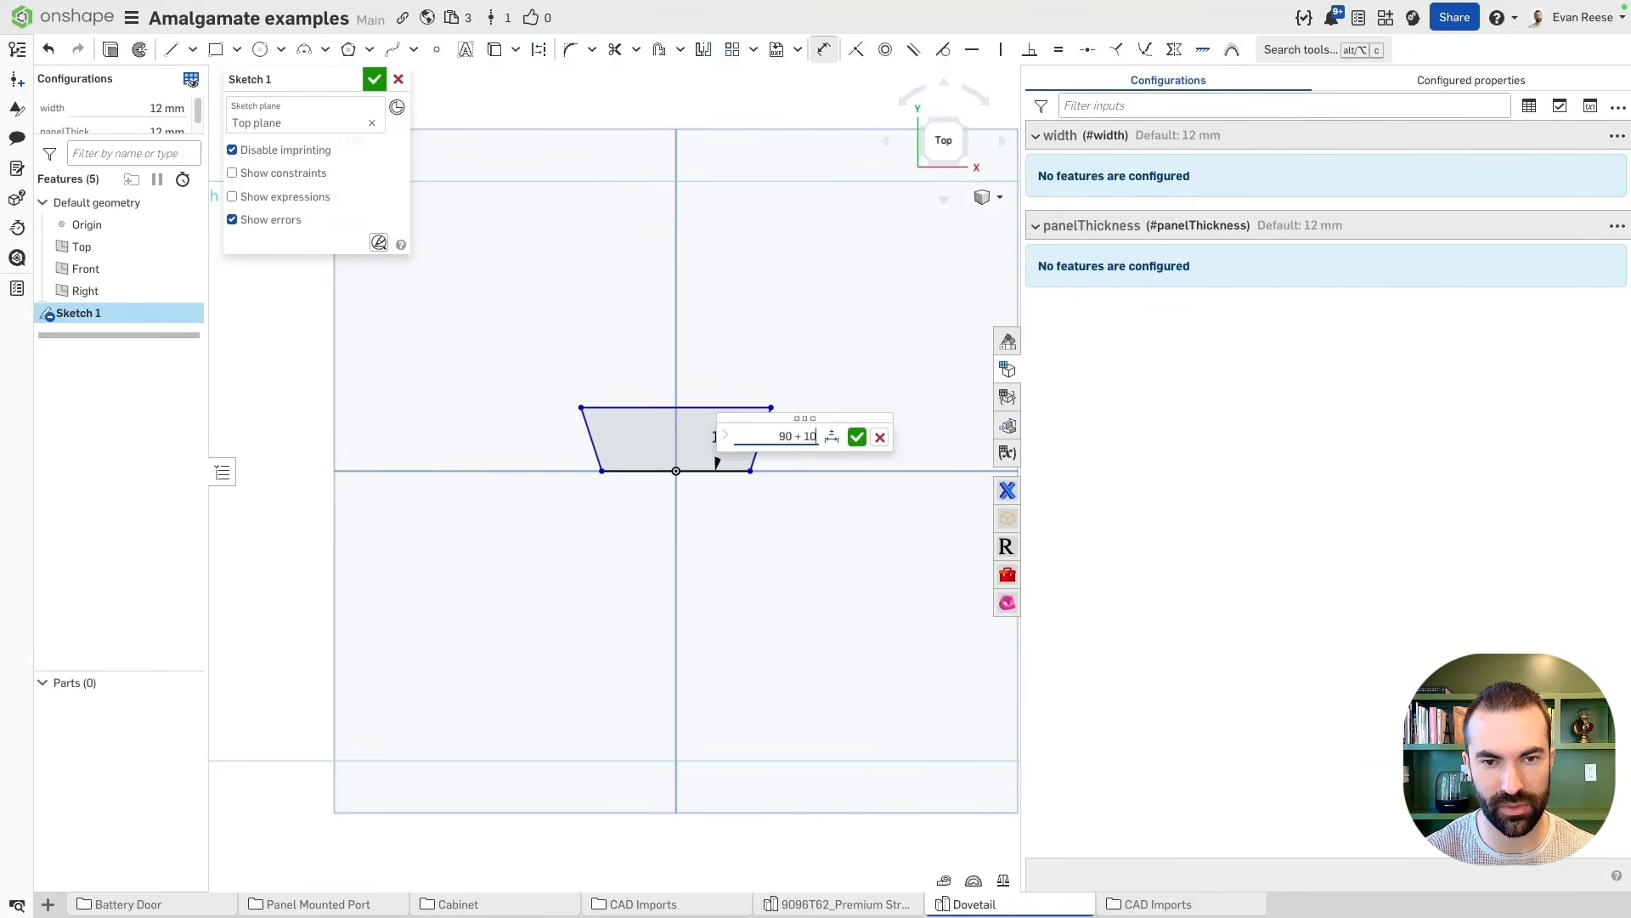
{"action": "key", "text": "Return"}
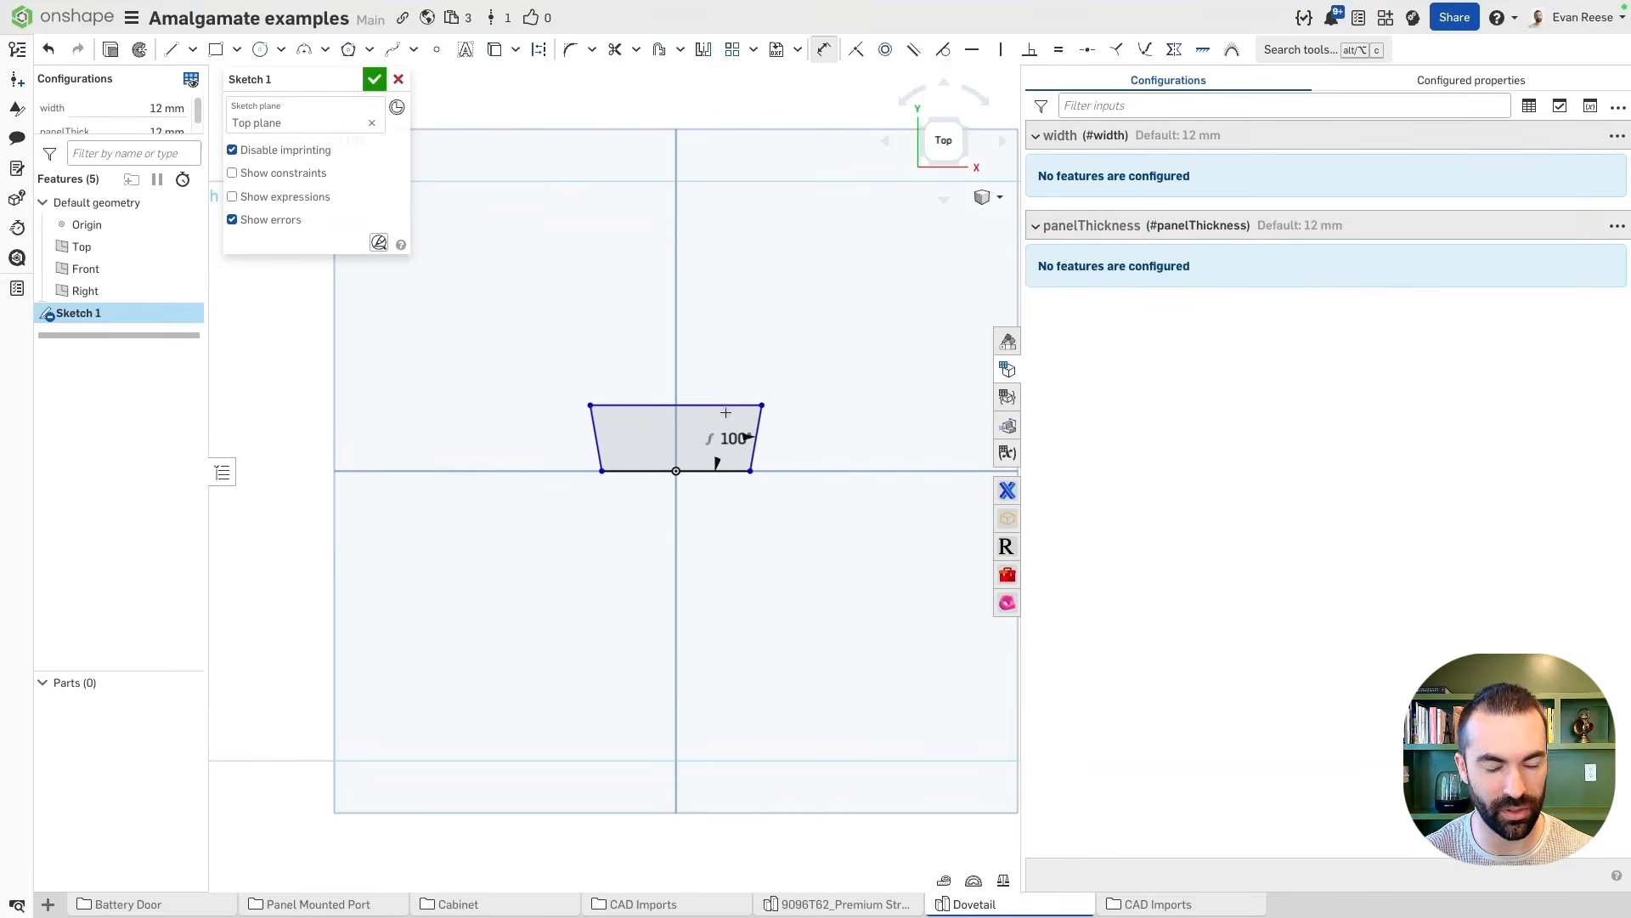
{"action": "key", "text": "Escape"}
Shrink the trapezoid slightly by its upper corner and dimension its wide upper edge with the #width variable
{"action": "middle_click_drag", "start_coordinate": [733, 421], "coordinate": [747, 430]}
{"action": "mouse_move", "coordinate": [773, 416]}
{"action": "left_mouse_down"}
{"action": "mouse_move", "coordinate": [791, 398]}
{"action": "mouse_move", "coordinate": [766, 425]}
{"action": "left_mouse_up"}
{"action": "key", "text": "d"}
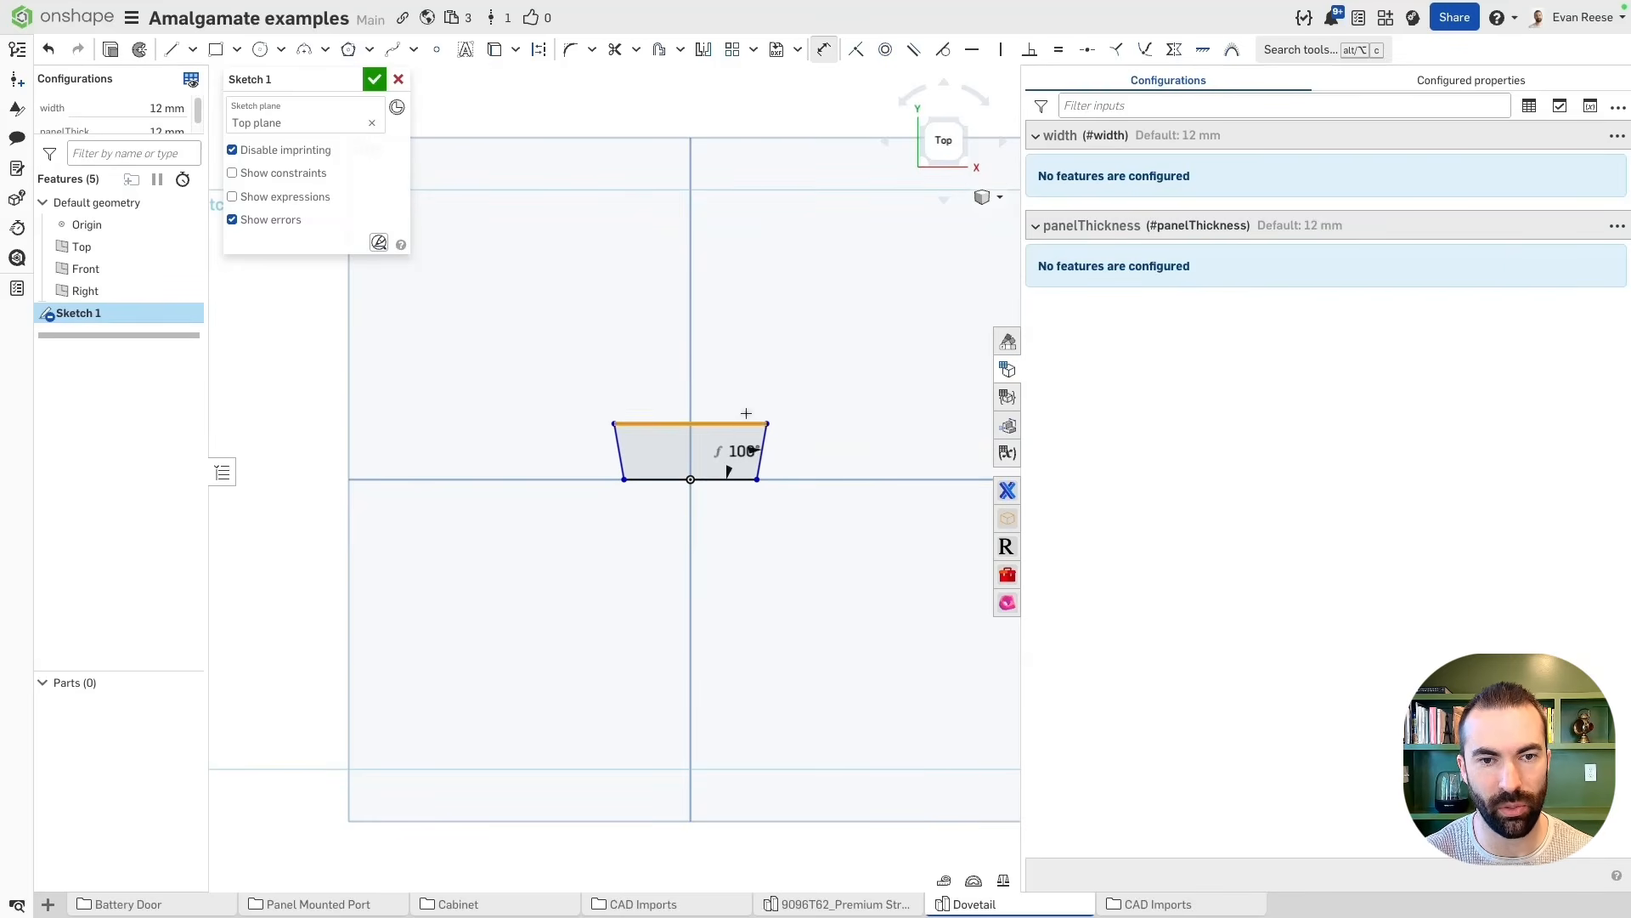
{"action": "left_click", "coordinate": [741, 423]}
{"action": "left_click", "coordinate": [653, 380]}
{"action": "type", "text": "#width"}
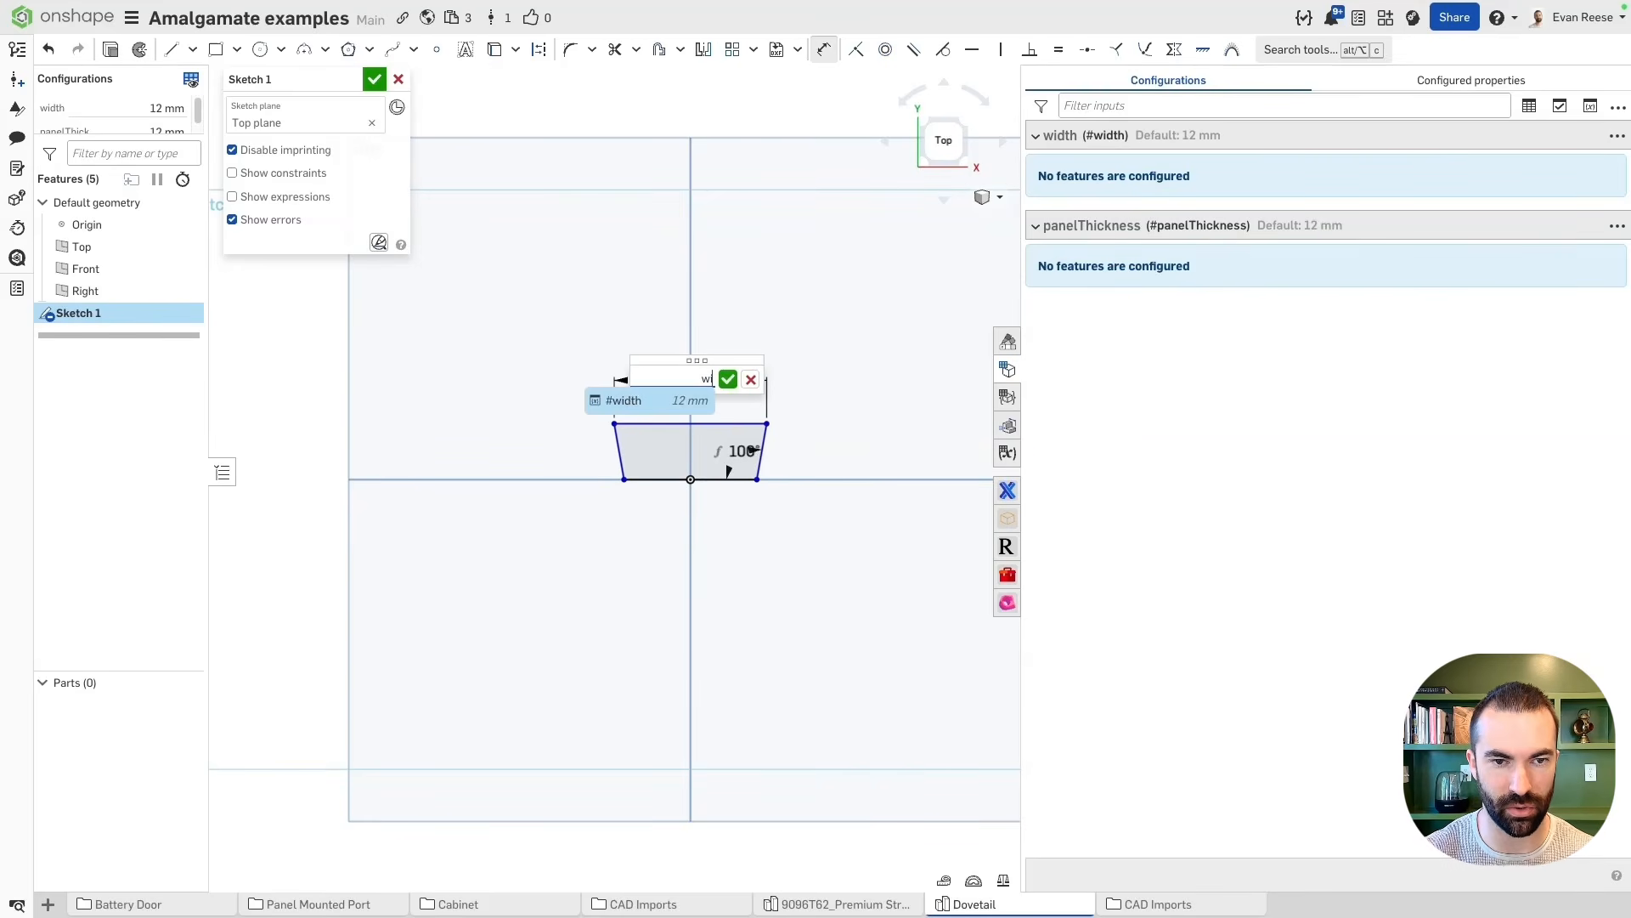
{"action": "key", "text": "Return"}
Dimension the trapezoid's height between its upper edge and base as 12 mm
{"action": "scroll", "coordinate": [681, 476], "scroll_direction": "up", "scroll_amount": 2}
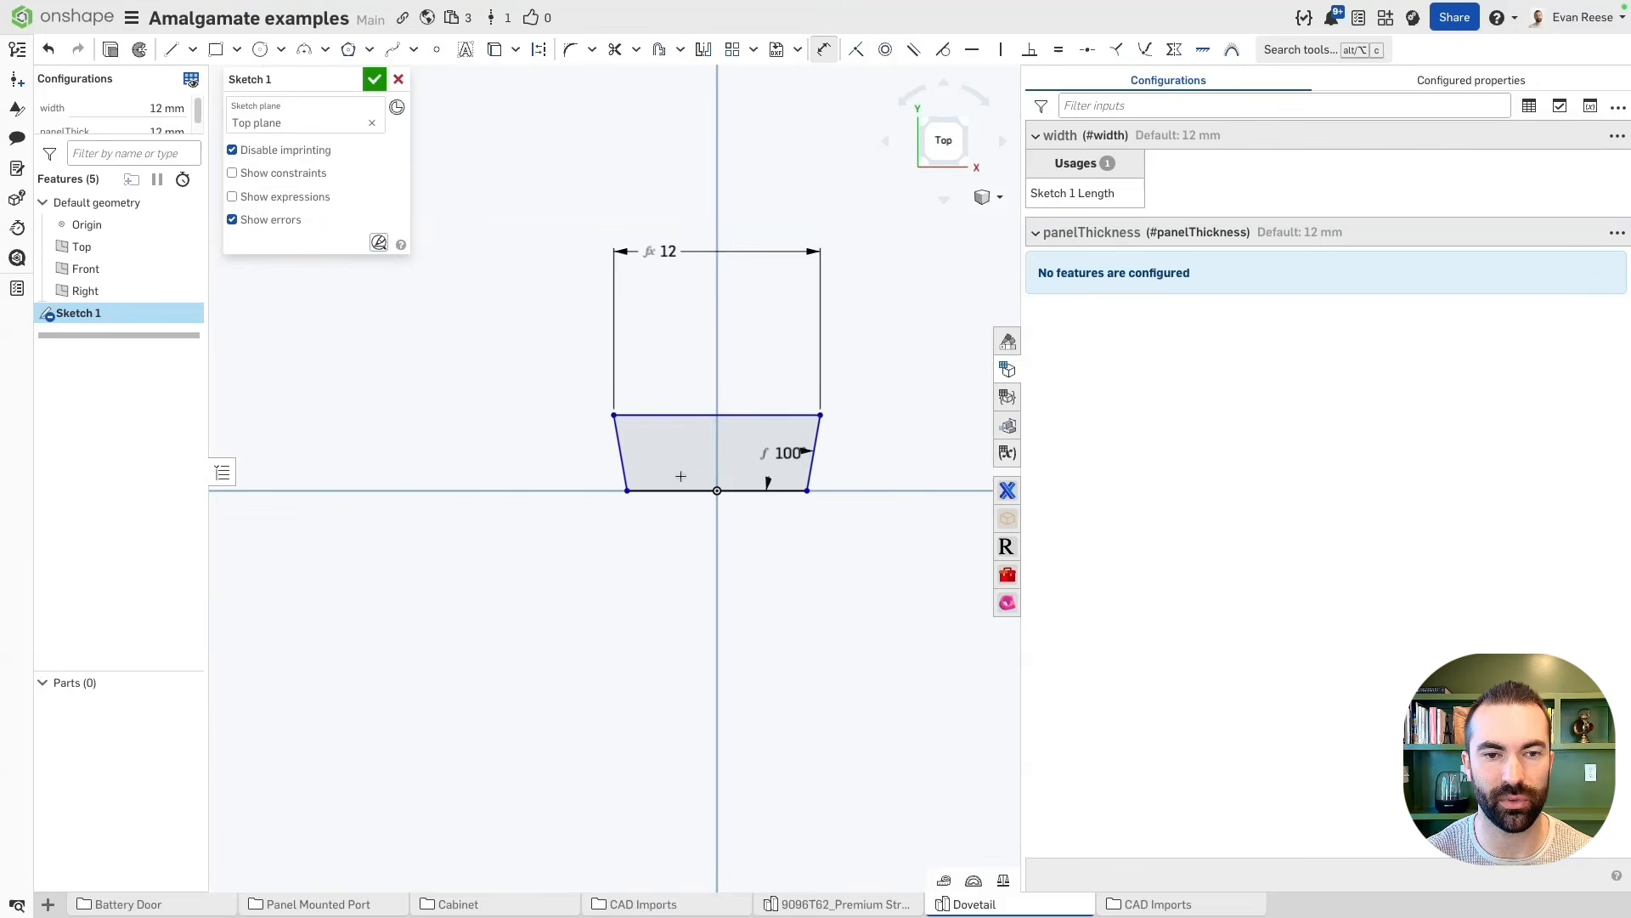
{"action": "left_click", "coordinate": [681, 416]}
{"action": "left_click", "coordinate": [655, 490]}
{"action": "left_click", "coordinate": [543, 390]}
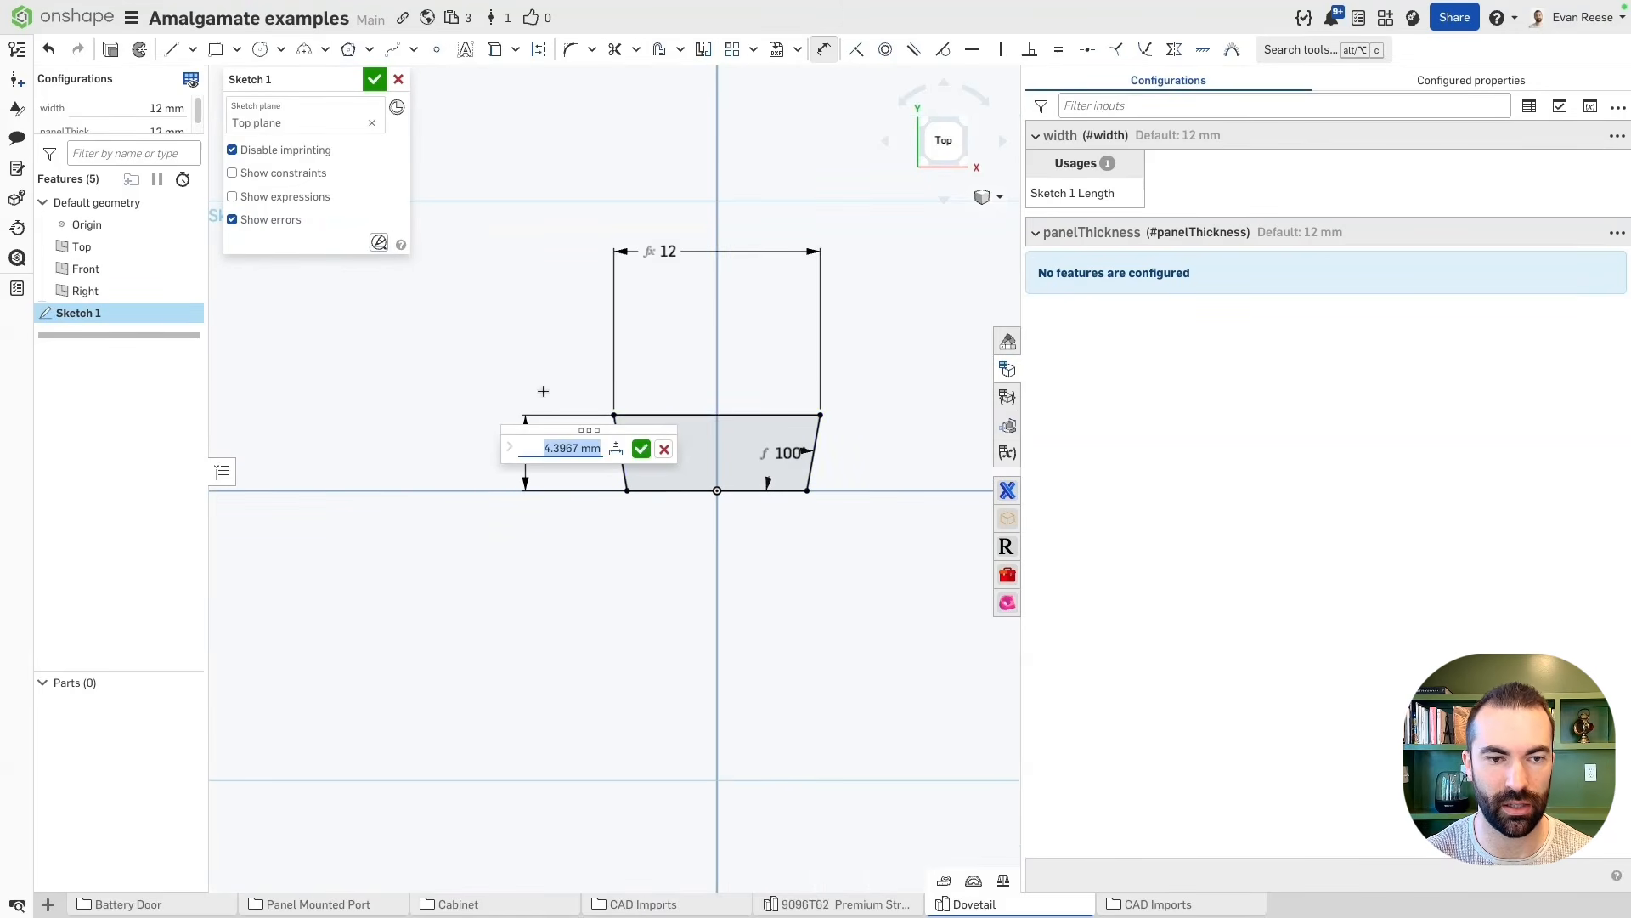
{"action": "type", "text": "12"}
{"action": "key", "text": "Return"}
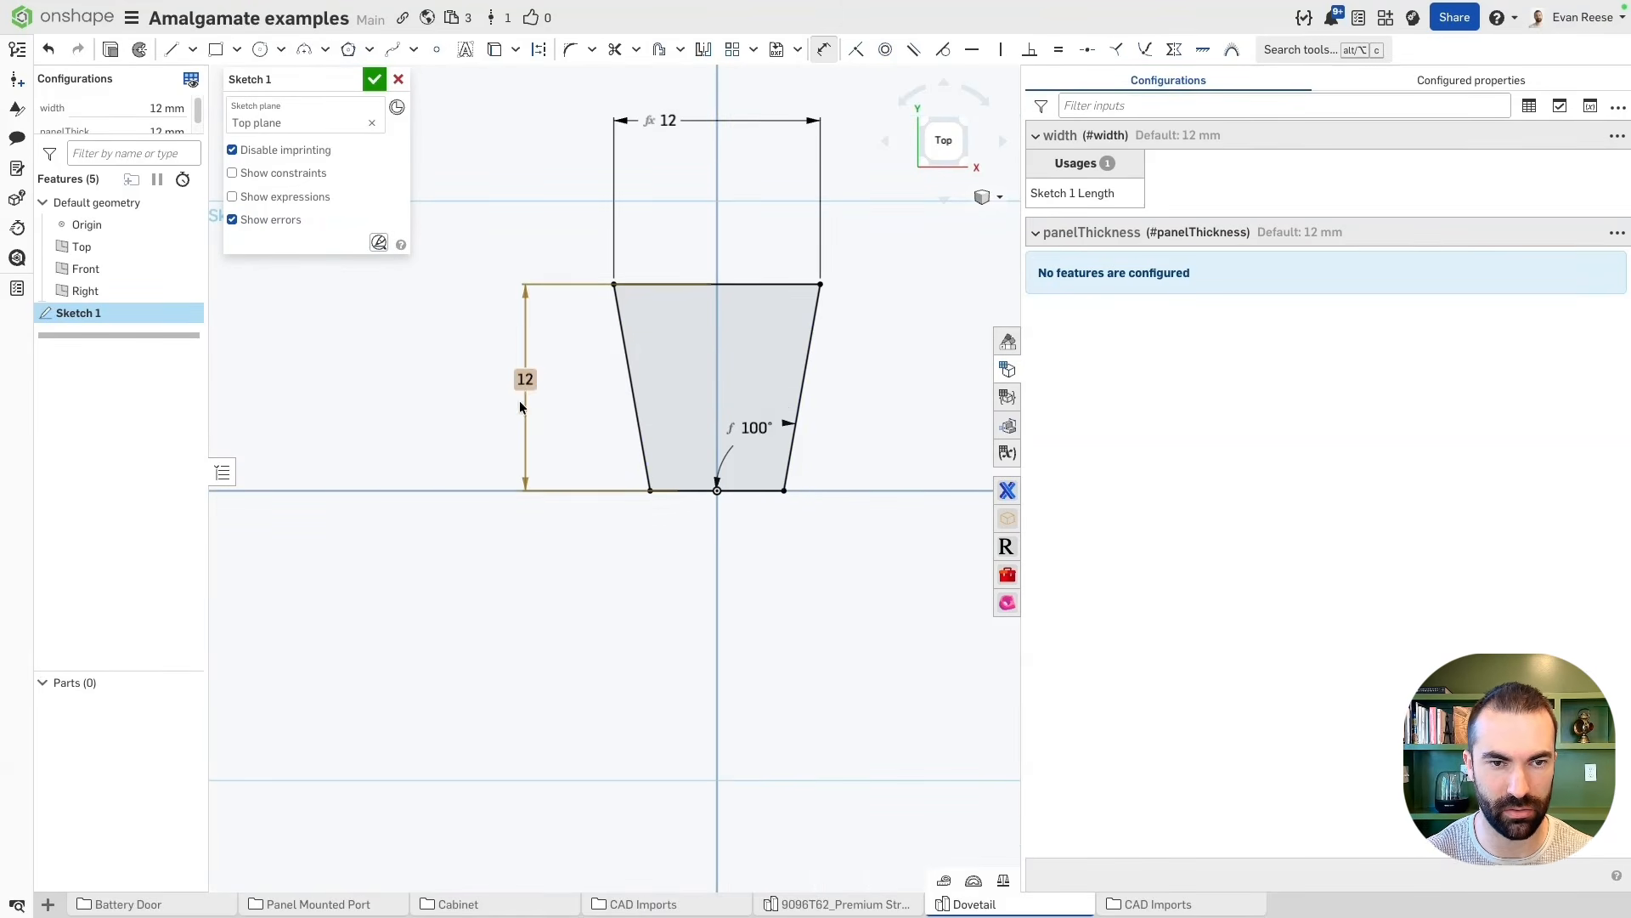
{"action": "double_click", "coordinate": [526, 381]}
{"action": "key", "text": "Down"}
{"action": "key", "text": "Down"}
{"action": "key", "text": "Down"}
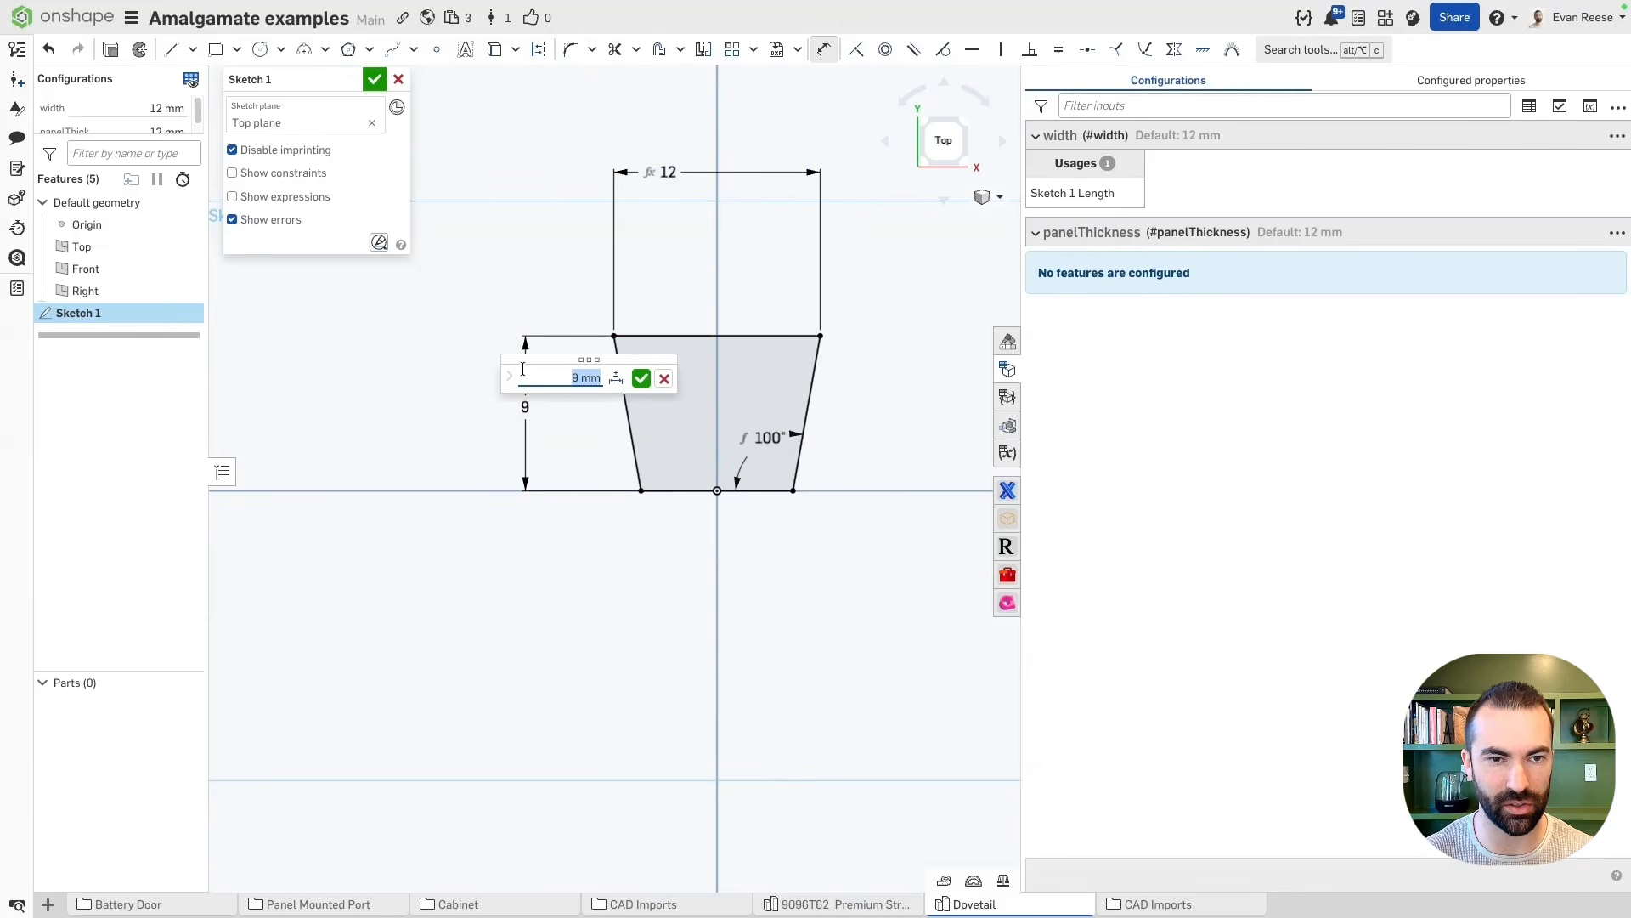
{"action": "key", "text": "Escape"}
Set the trapezoid's height dimension to 9 mm
{"action": "scroll", "coordinate": [629, 391], "scroll_direction": "down", "scroll_amount": 3}
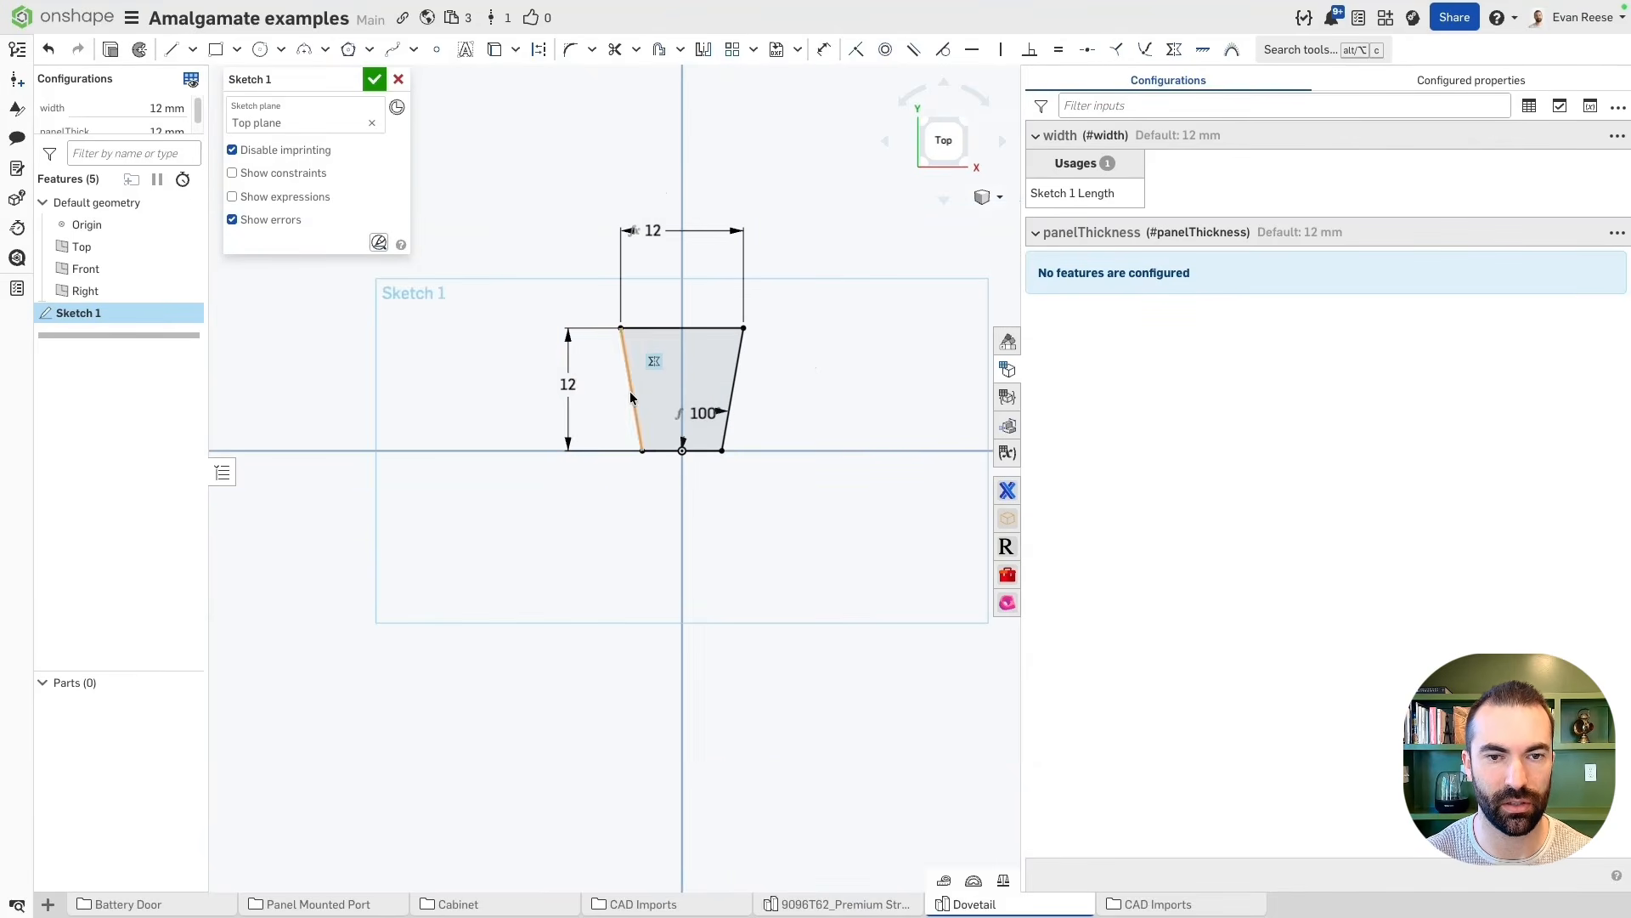
{"action": "double_click", "coordinate": [568, 386]}
{"action": "type", "text": "9"}
{"action": "key", "text": "Return"}
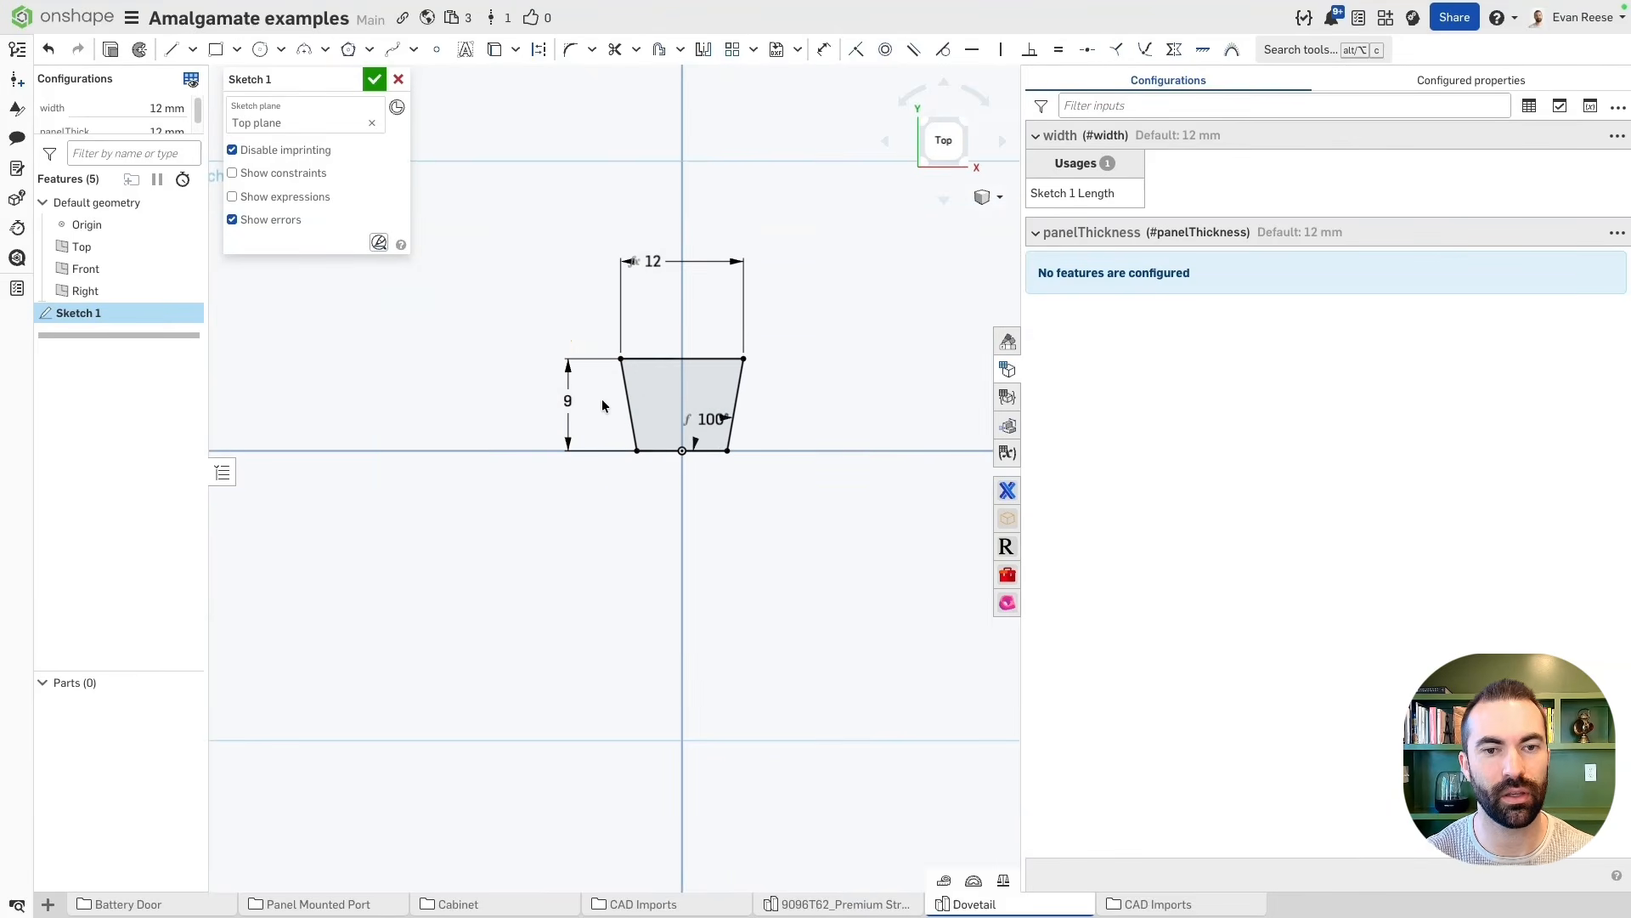
Finish the sketch and start extruding the trapezoid as a new solid in the reversed direction, below the Top plane
{"action": "middle_click_drag", "start_coordinate": [642, 406], "coordinate": [611, 456]}
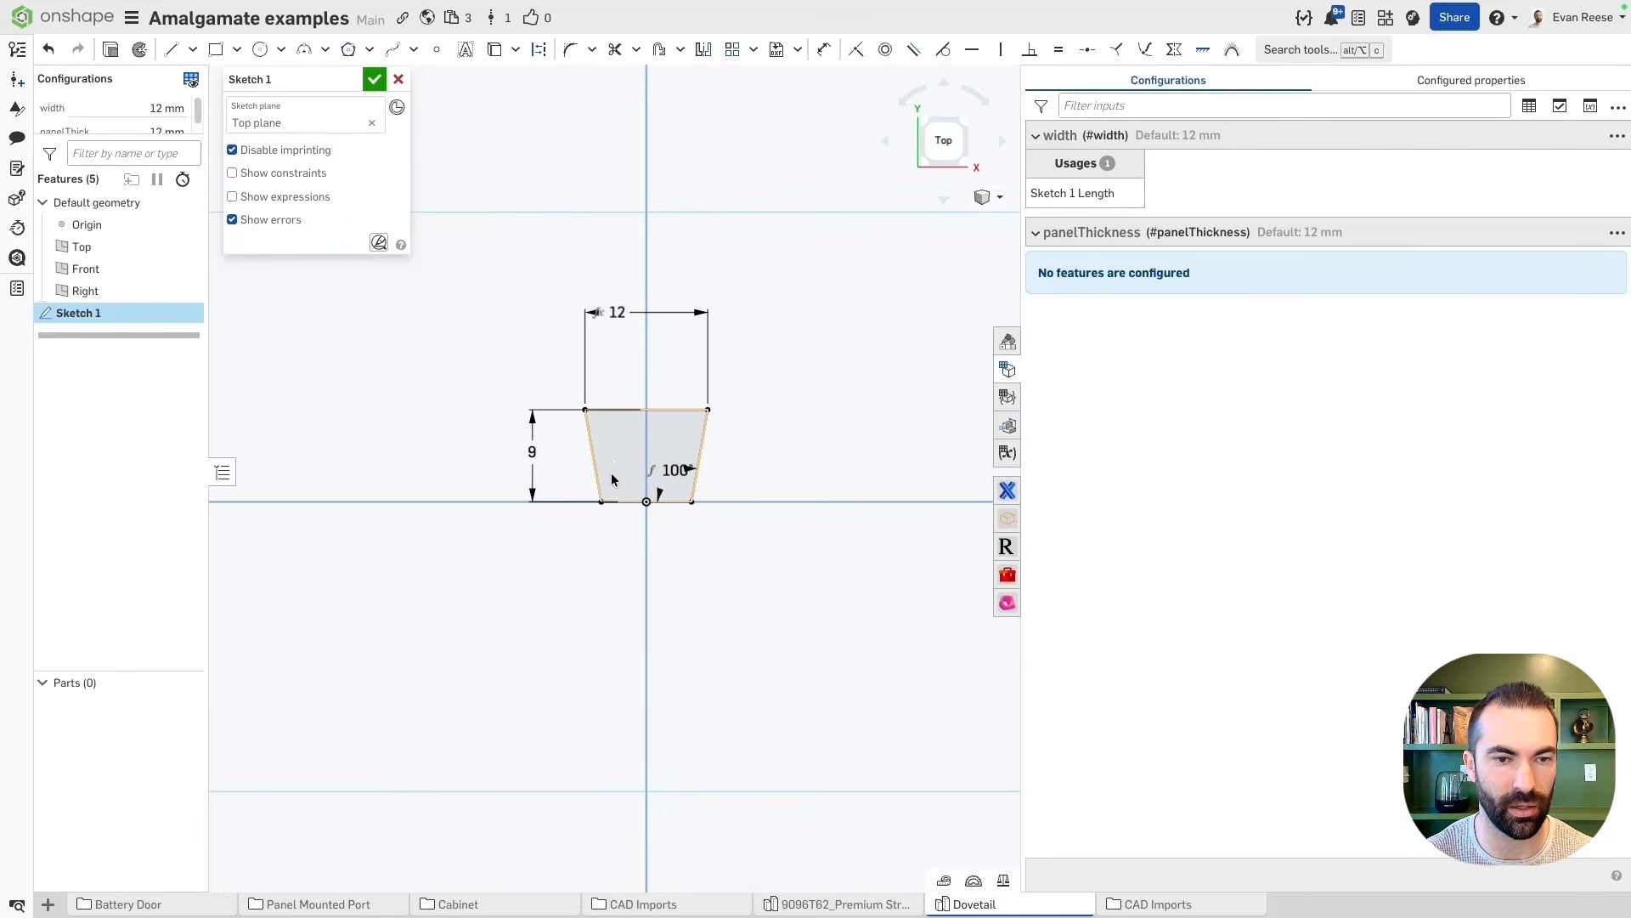
{"action": "left_click", "coordinate": [374, 80]}
{"action": "key", "text": "shift+e"}
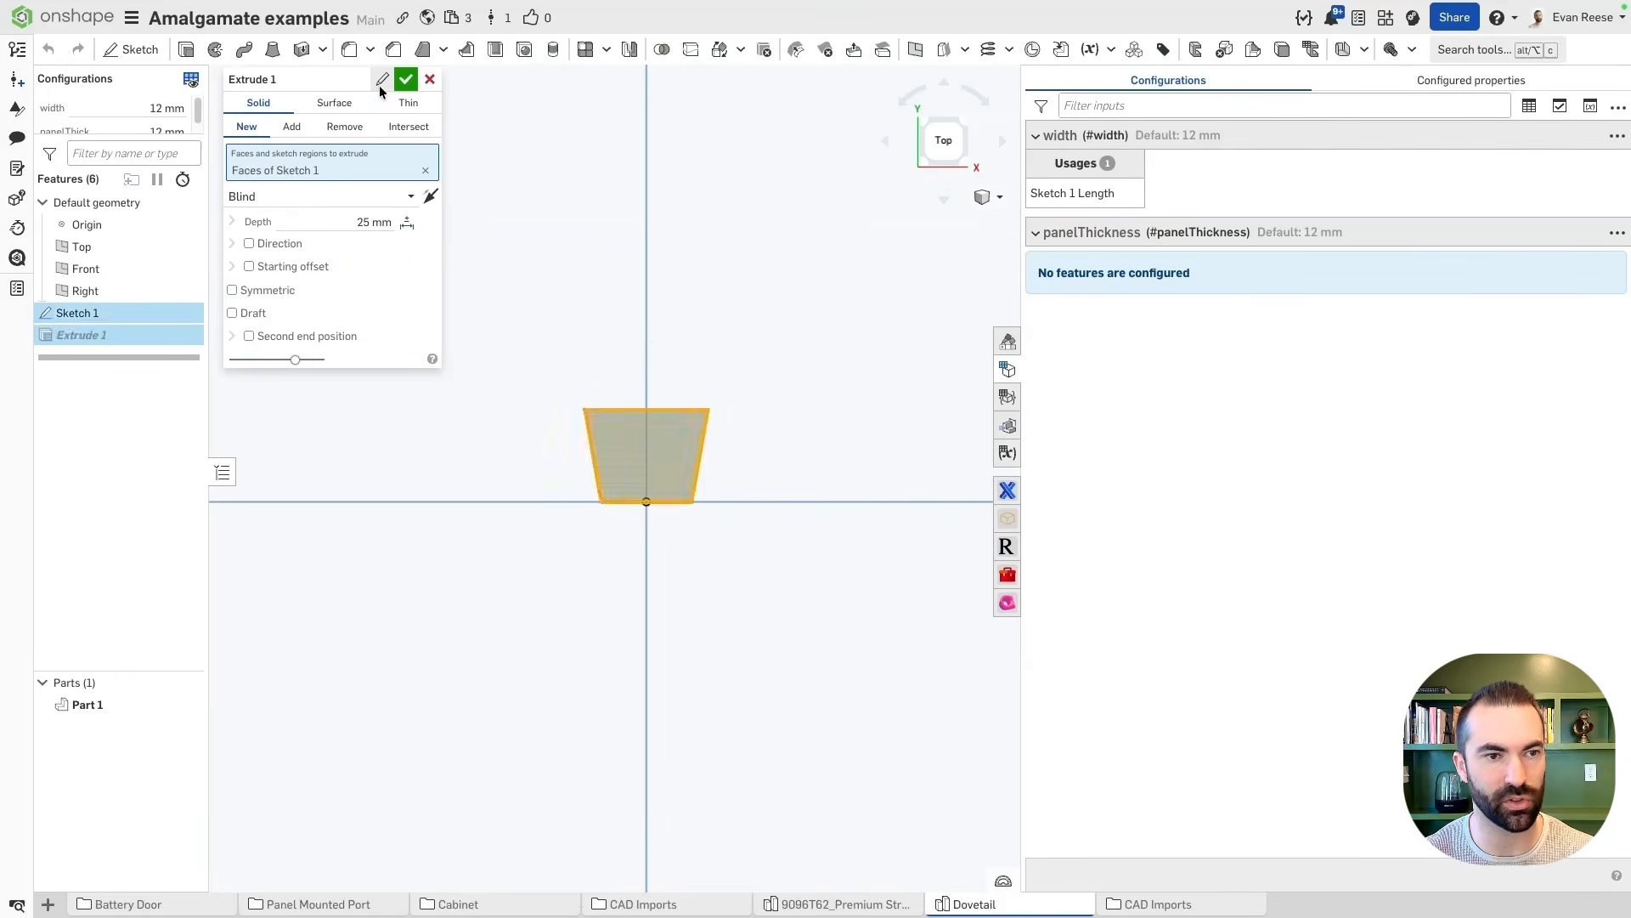
{"action": "right_click_drag", "start_coordinate": [592, 359], "coordinate": [748, 451]}
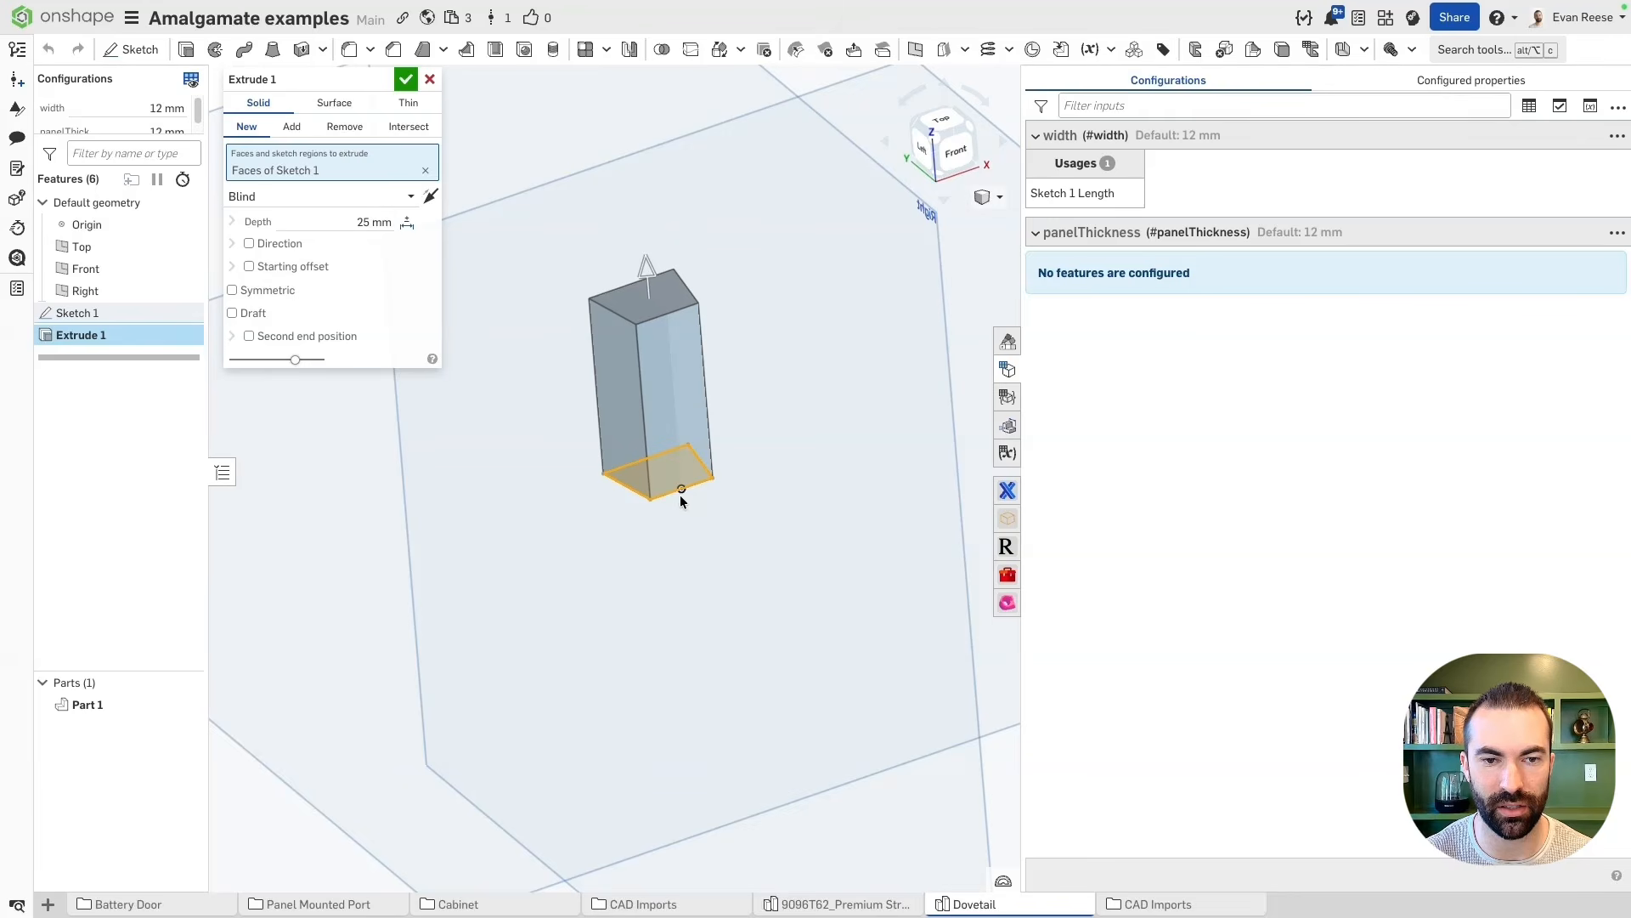
{"action": "mouse_move", "coordinate": [681, 489]}
{"action": "right_mouse_down"}
{"action": "mouse_move", "coordinate": [659, 484]}
{"action": "mouse_move", "coordinate": [676, 480]}
{"action": "right_mouse_up"}
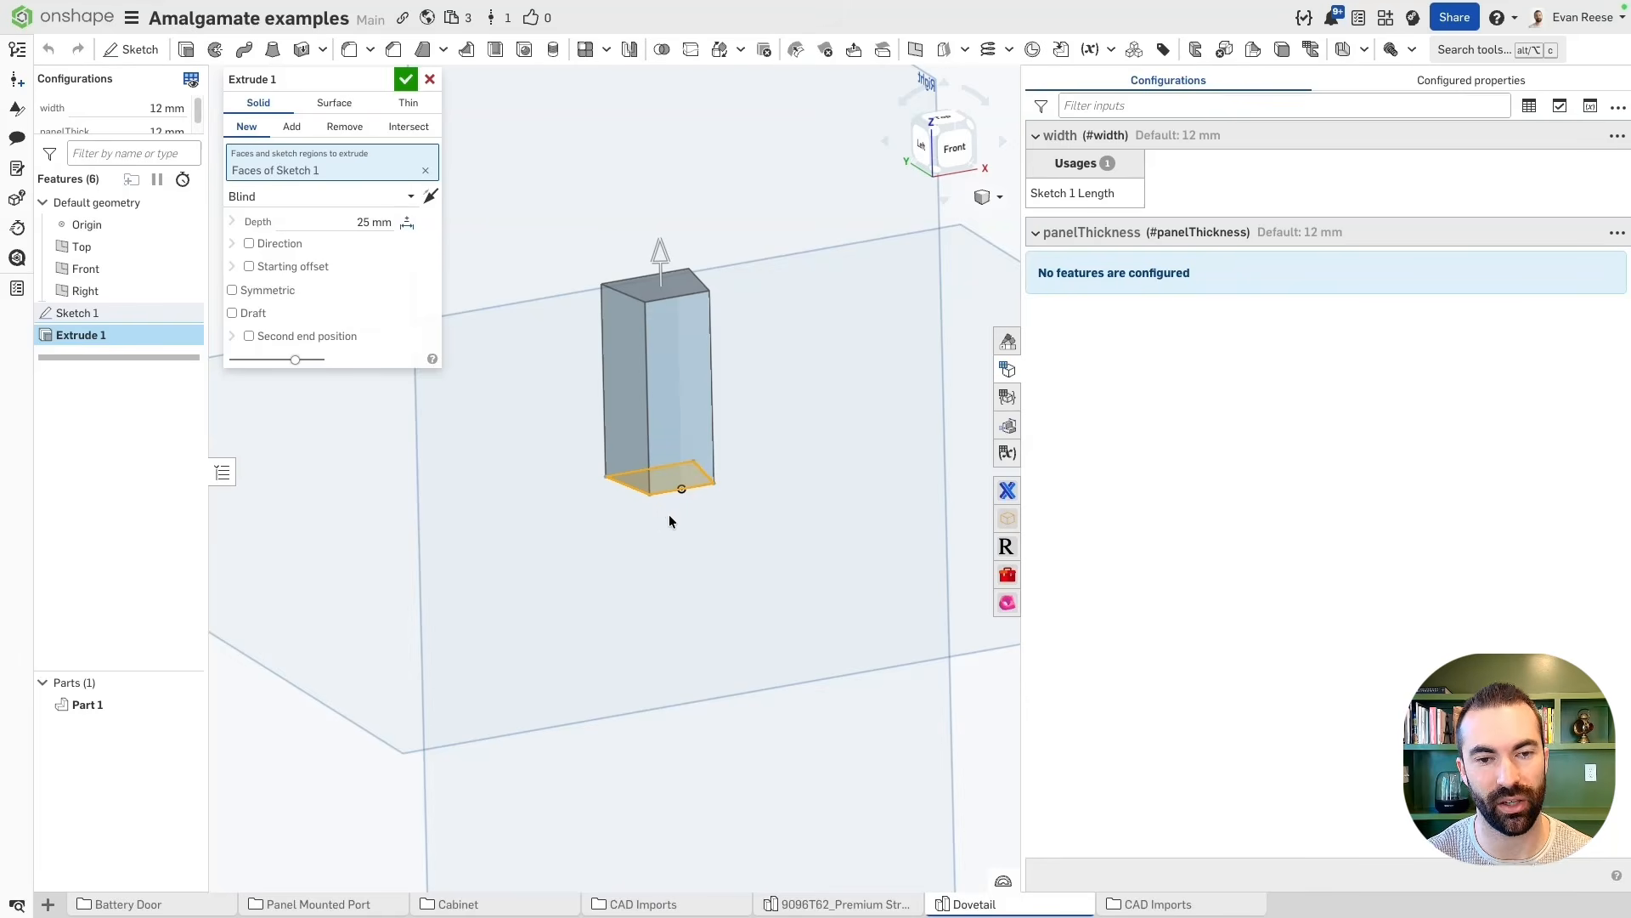
{"action": "right_click_drag", "start_coordinate": [677, 498], "coordinate": [711, 478]}
{"action": "left_click", "coordinate": [675, 188]}
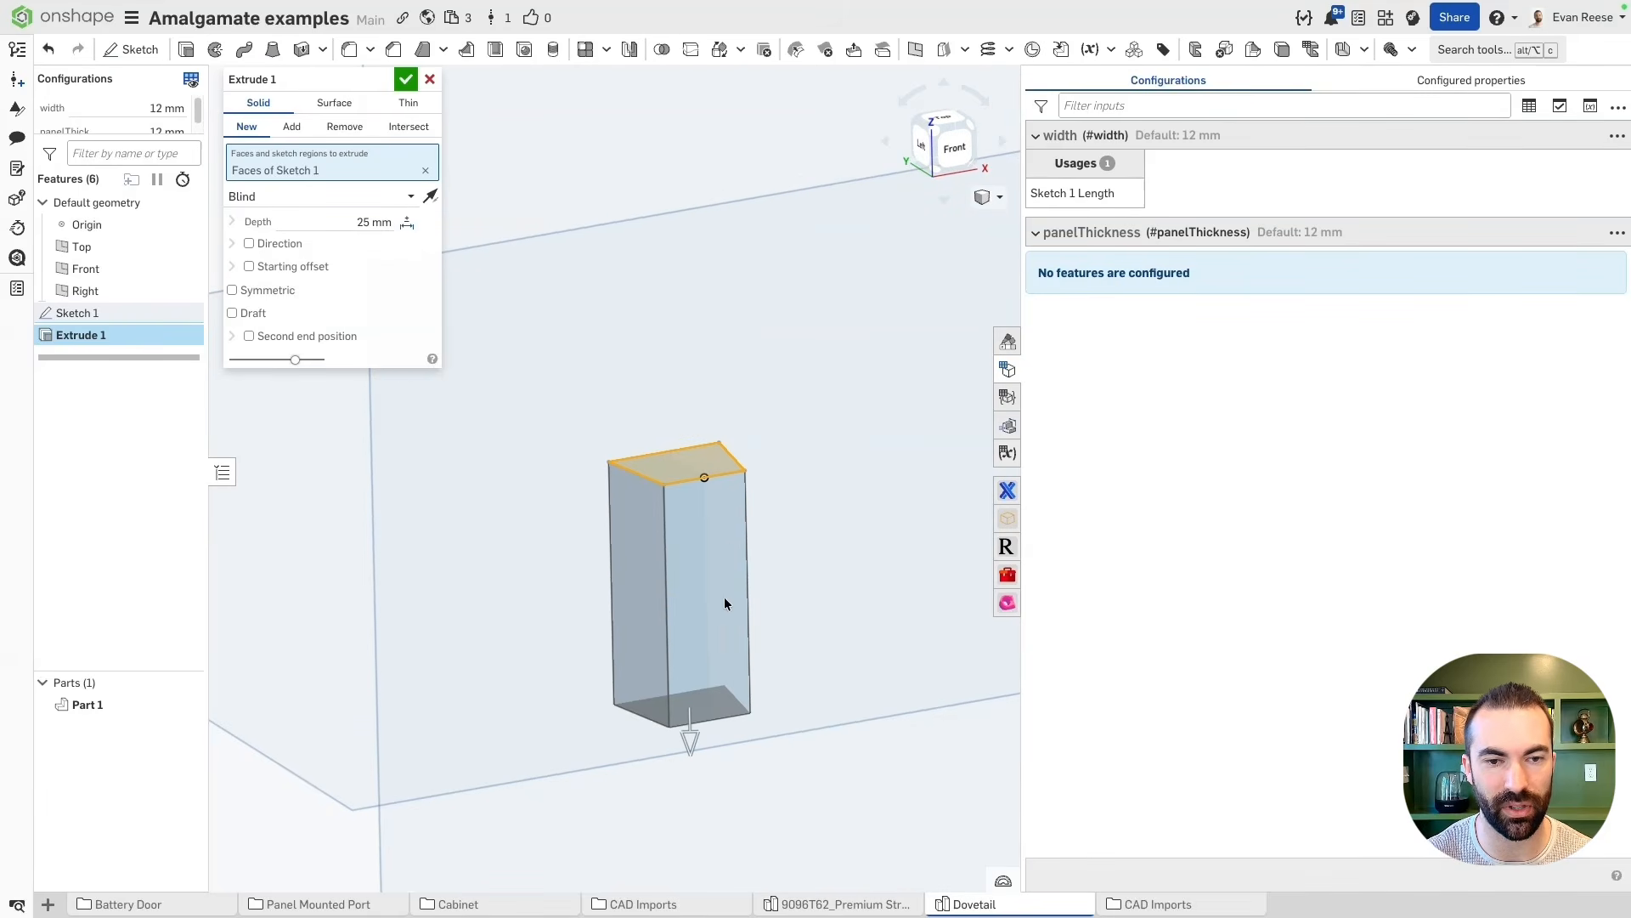
Set the extrusion's depth to the #panelThickness variable and accept the feature
{"action": "left_click_drag", "start_coordinate": [698, 730], "coordinate": [694, 560]}
{"action": "type", "text": "#panelThickness"}
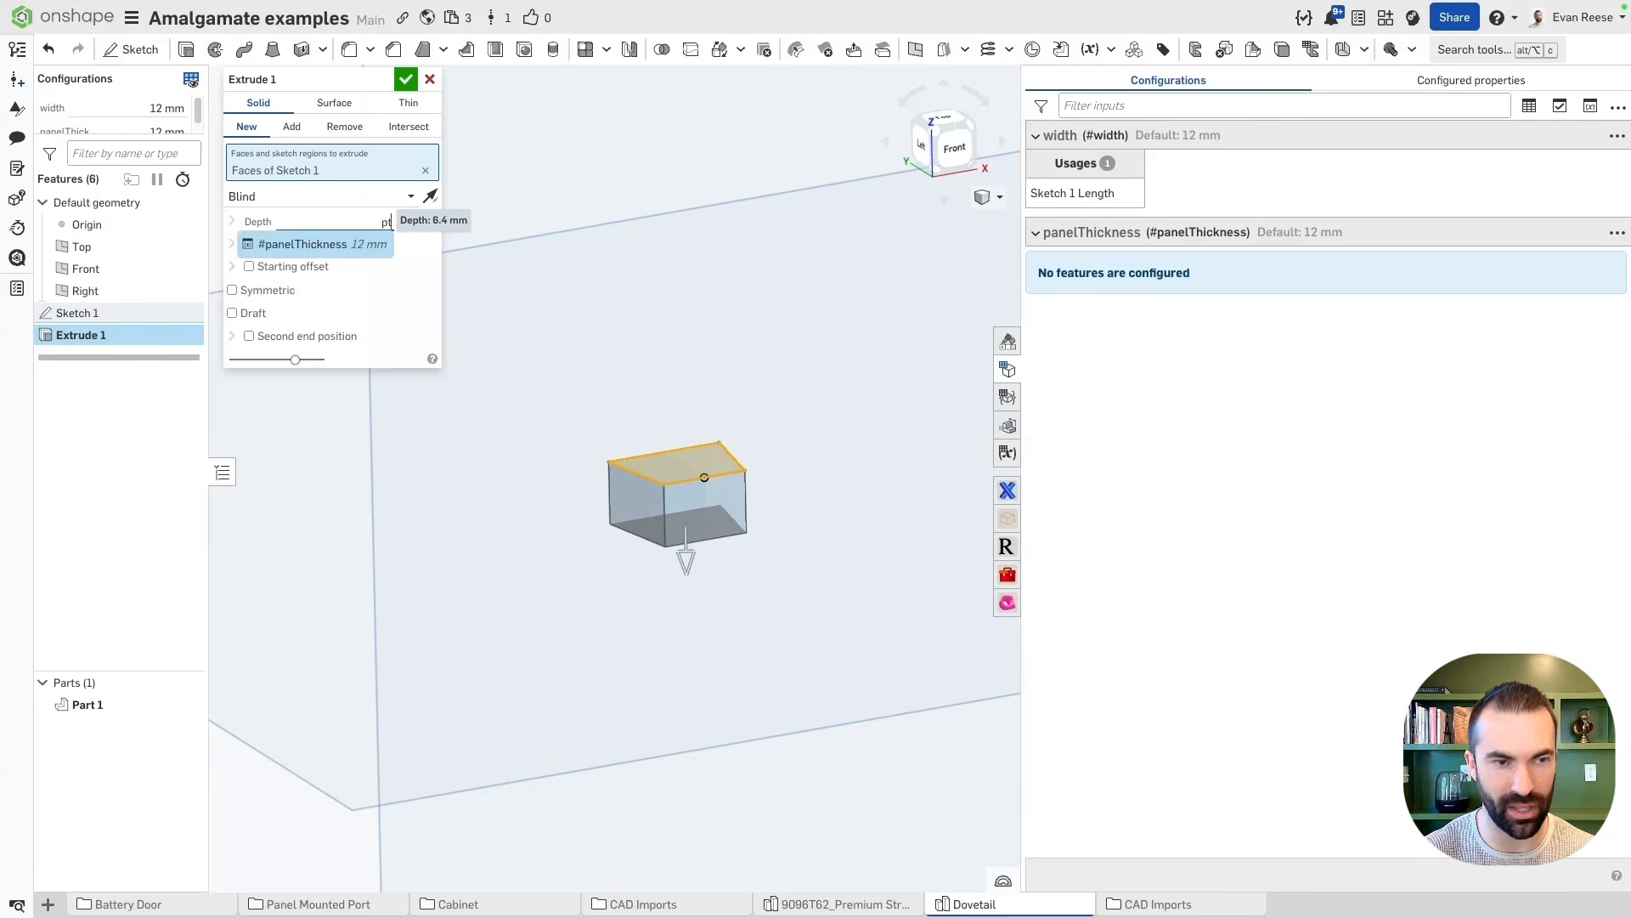
{"action": "key", "text": "Return"}
{"action": "key", "text": "Return"}
{"action": "key", "text": "shift+5"}
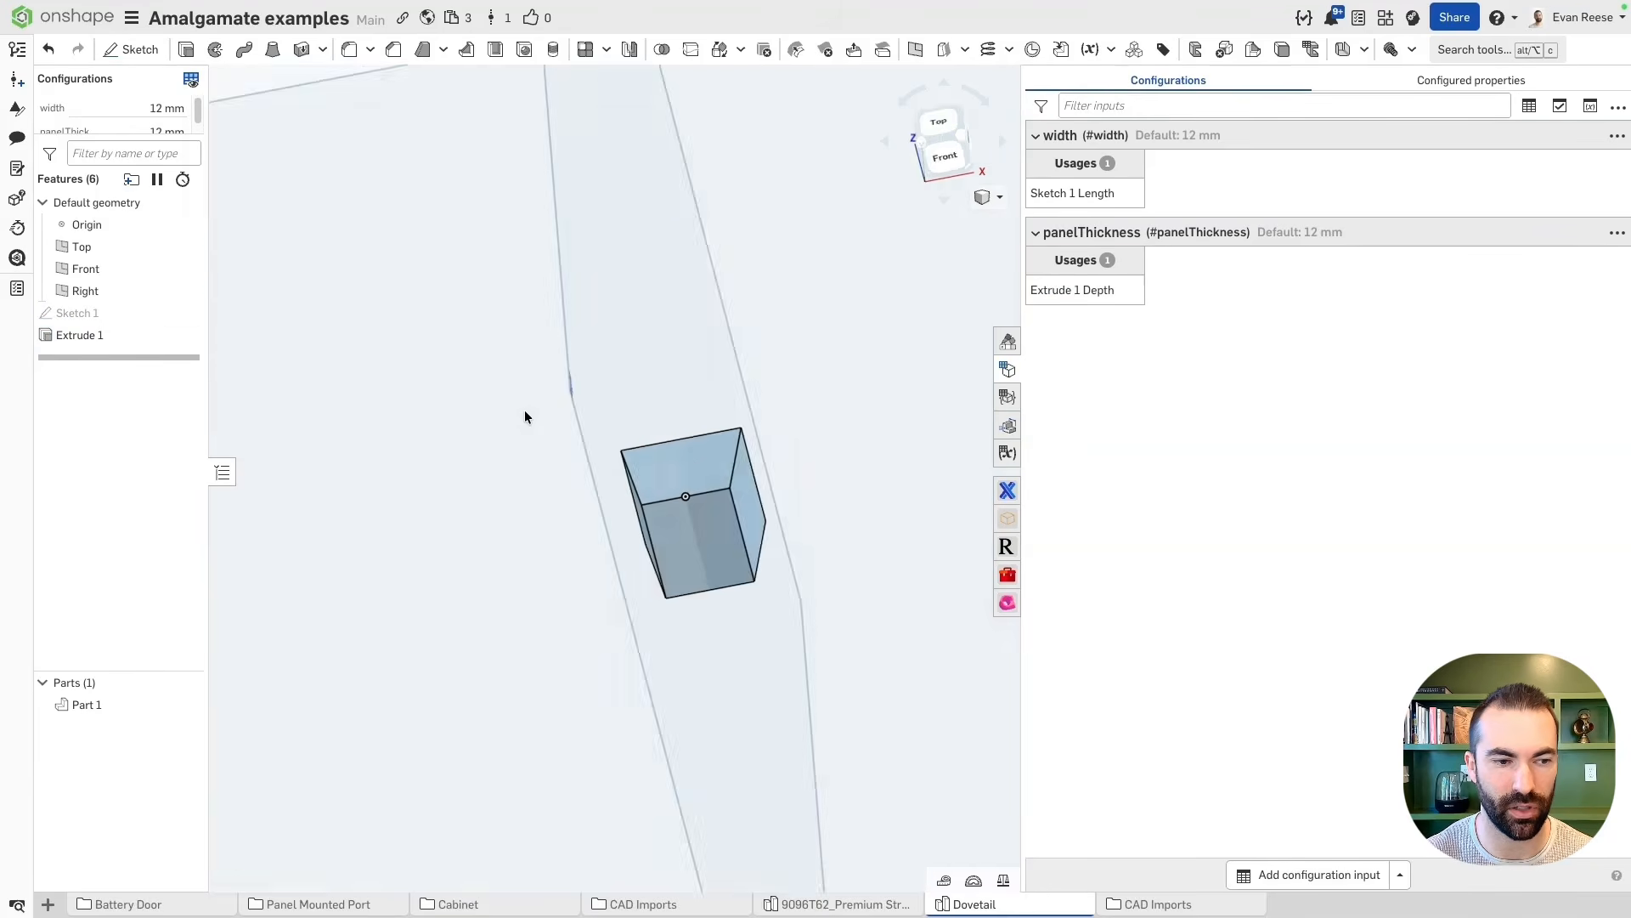
Rename the extruded part as Dovetail and hide the default planes
{"action": "double_click", "coordinate": [86, 699]}
{"action": "type", "text": "Dovetail"}
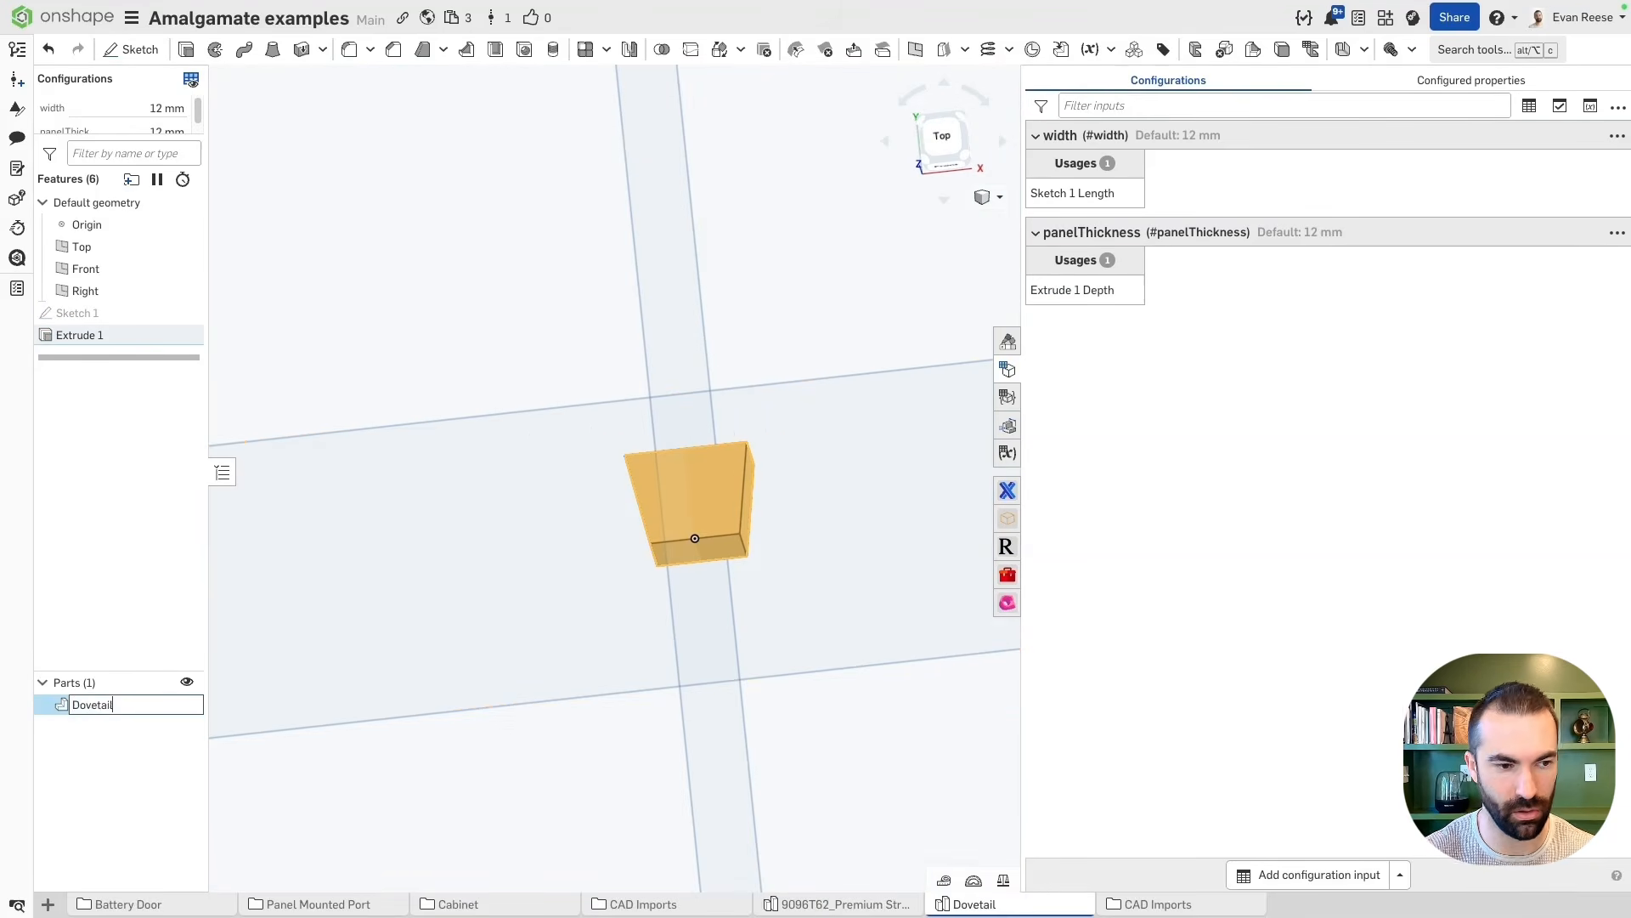
{"action": "key", "text": "Return"}
{"action": "key", "text": "p"}
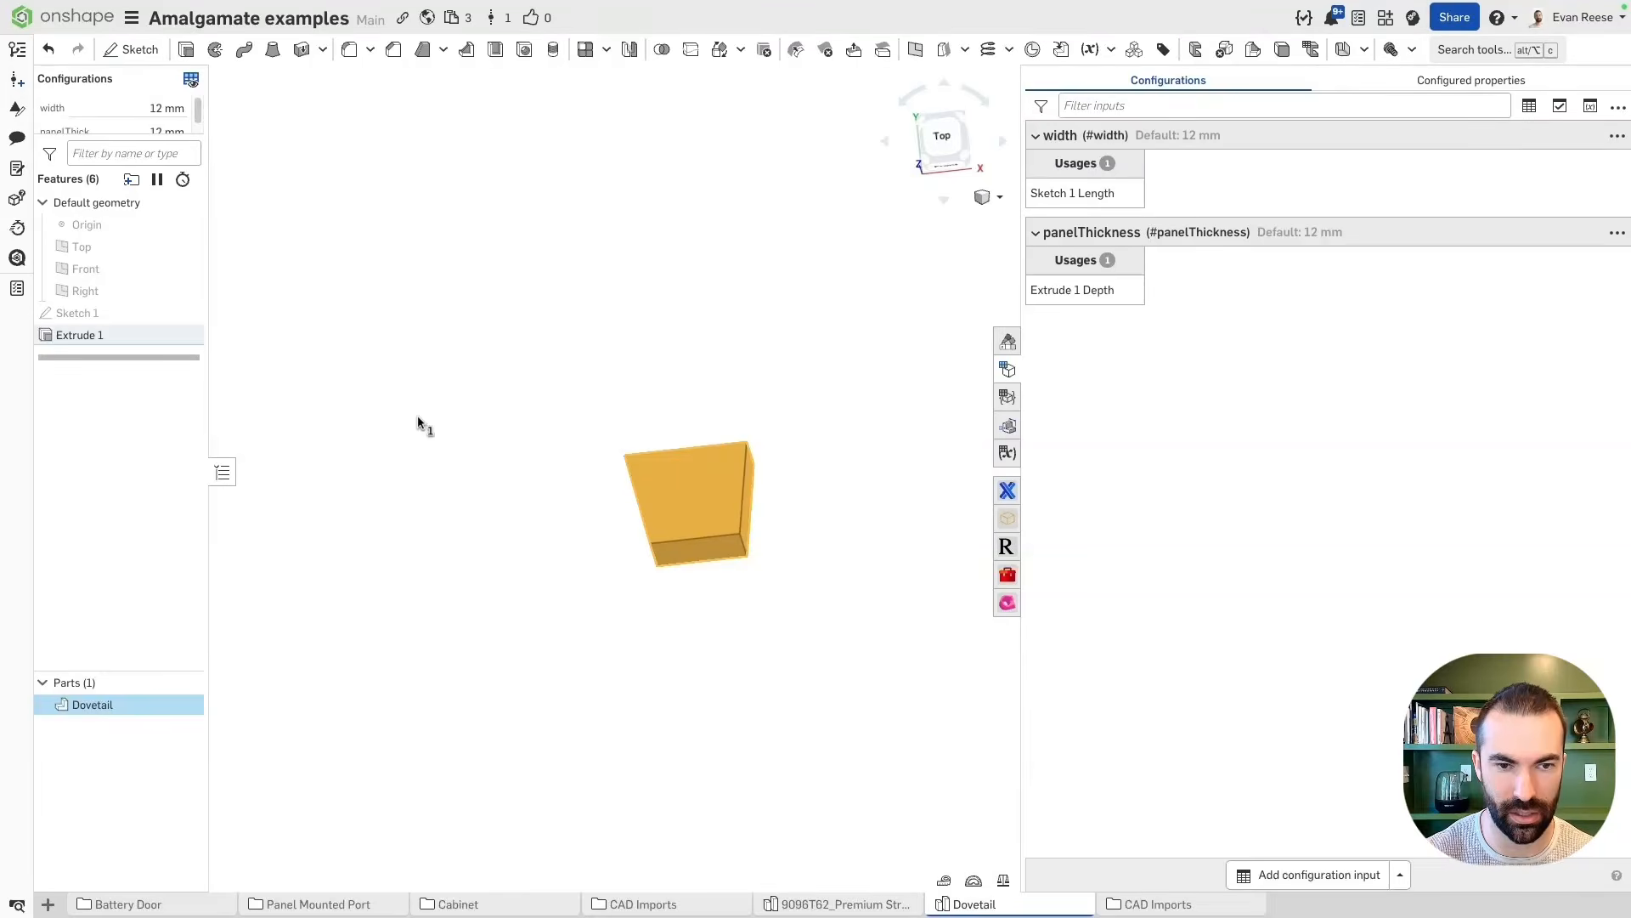
{"action": "key", "text": "space"}
Start a neutral-plane Draft from the part's top face, drafting both slanted sides and the wide back face
{"action": "left_click", "coordinate": [920, 141]}
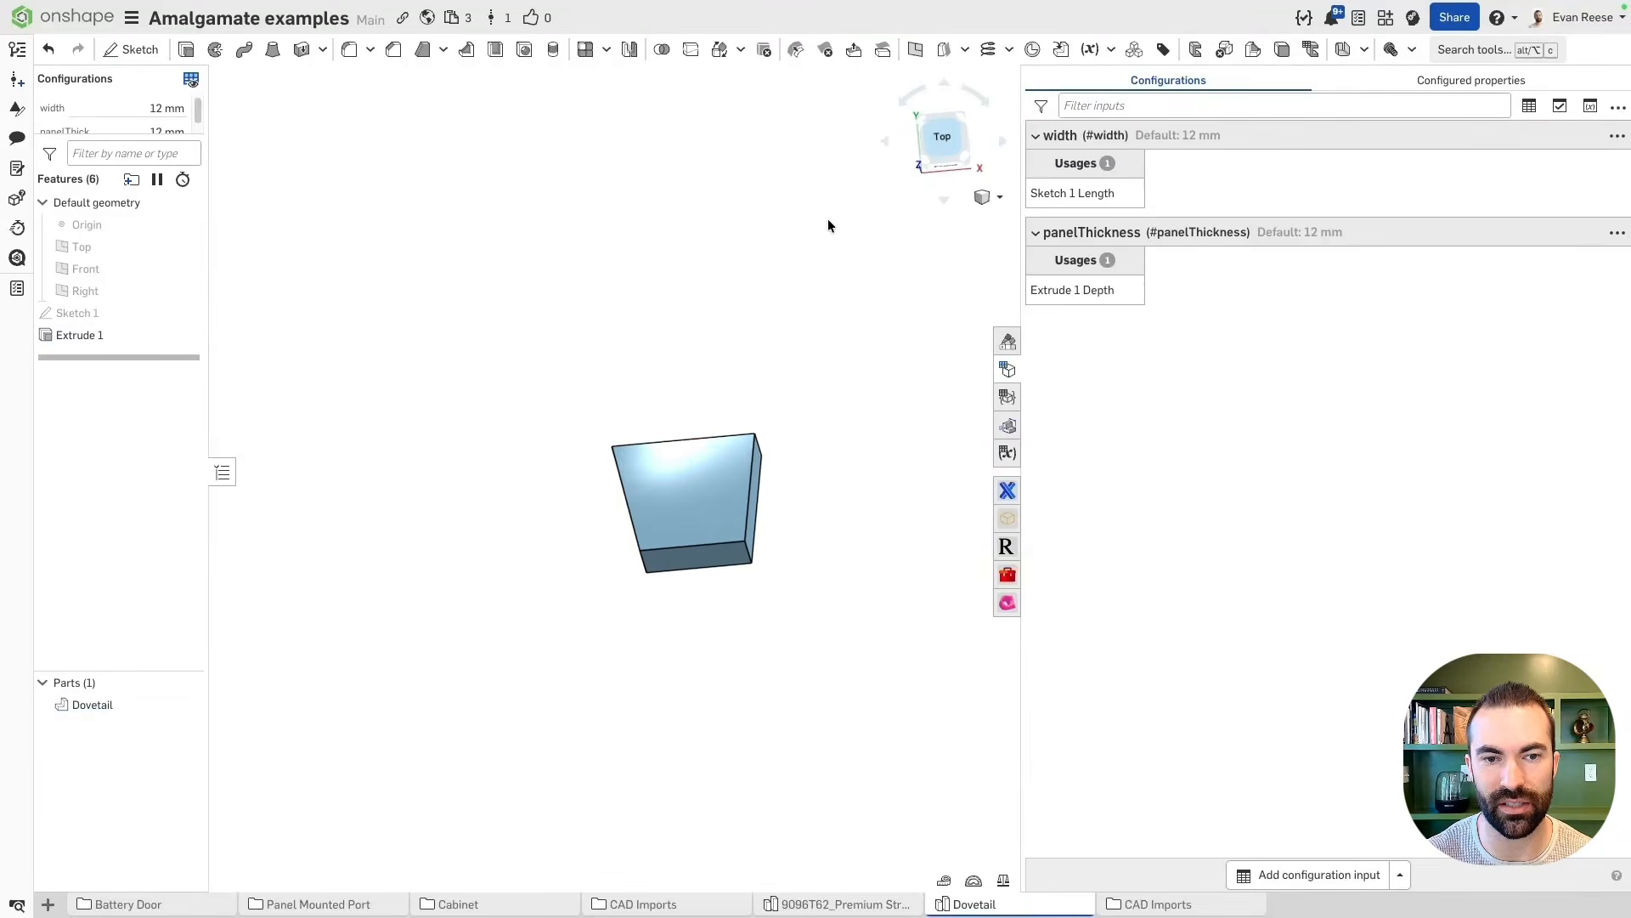
{"action": "scroll", "coordinate": [594, 345], "scroll_direction": "up", "scroll_amount": 2}
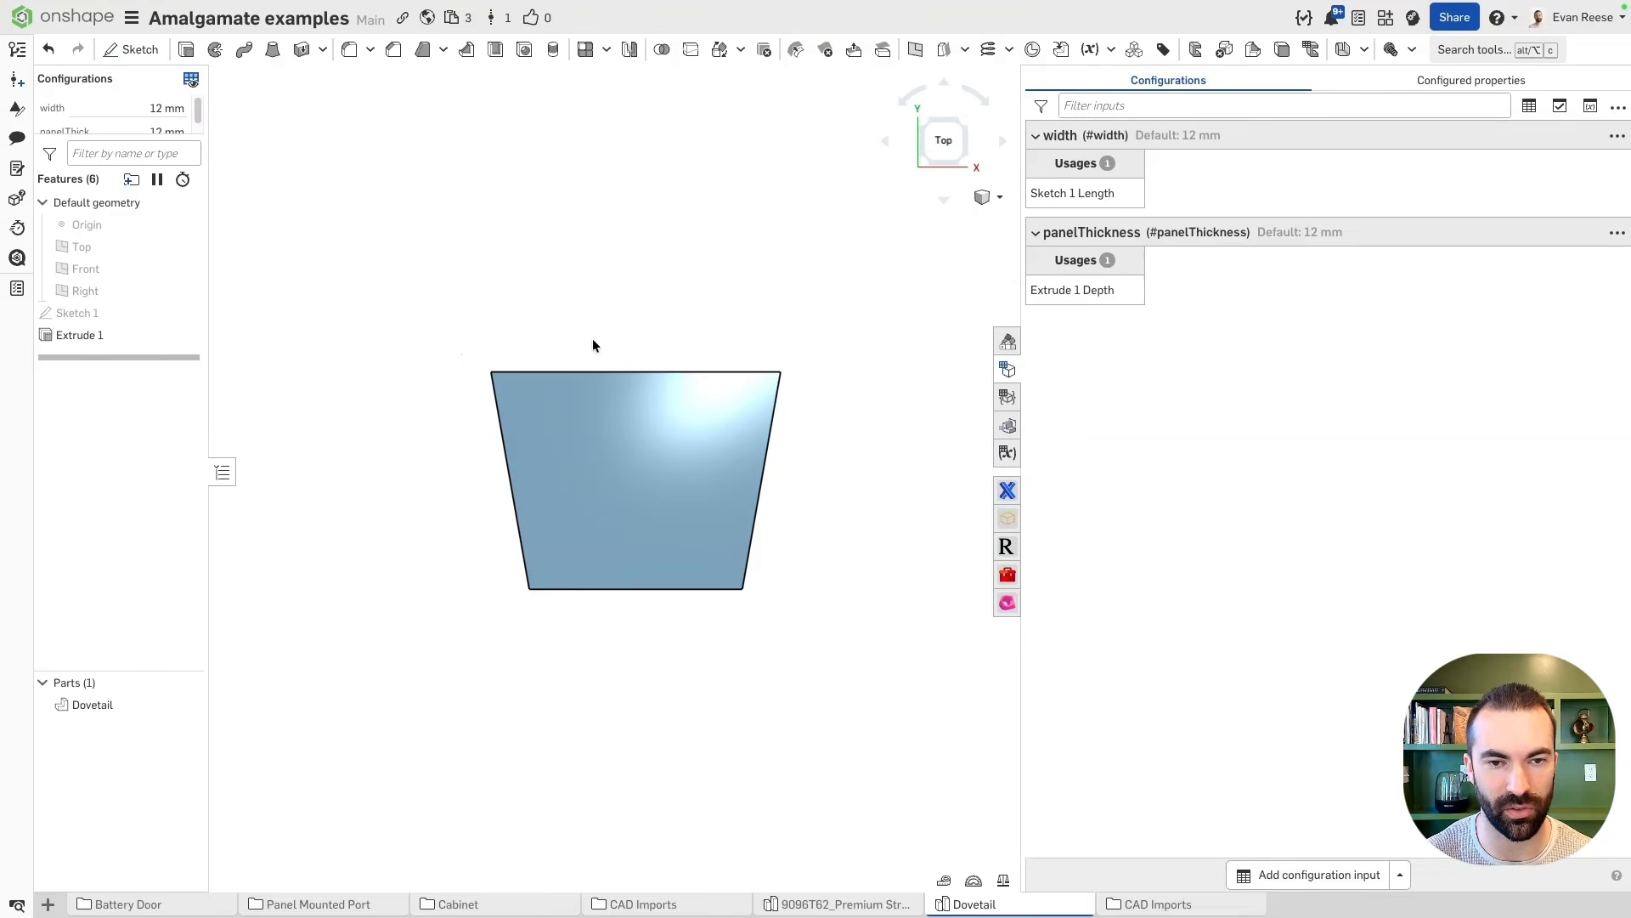
{"action": "right_click_drag", "start_coordinate": [594, 335], "coordinate": [408, 350]}
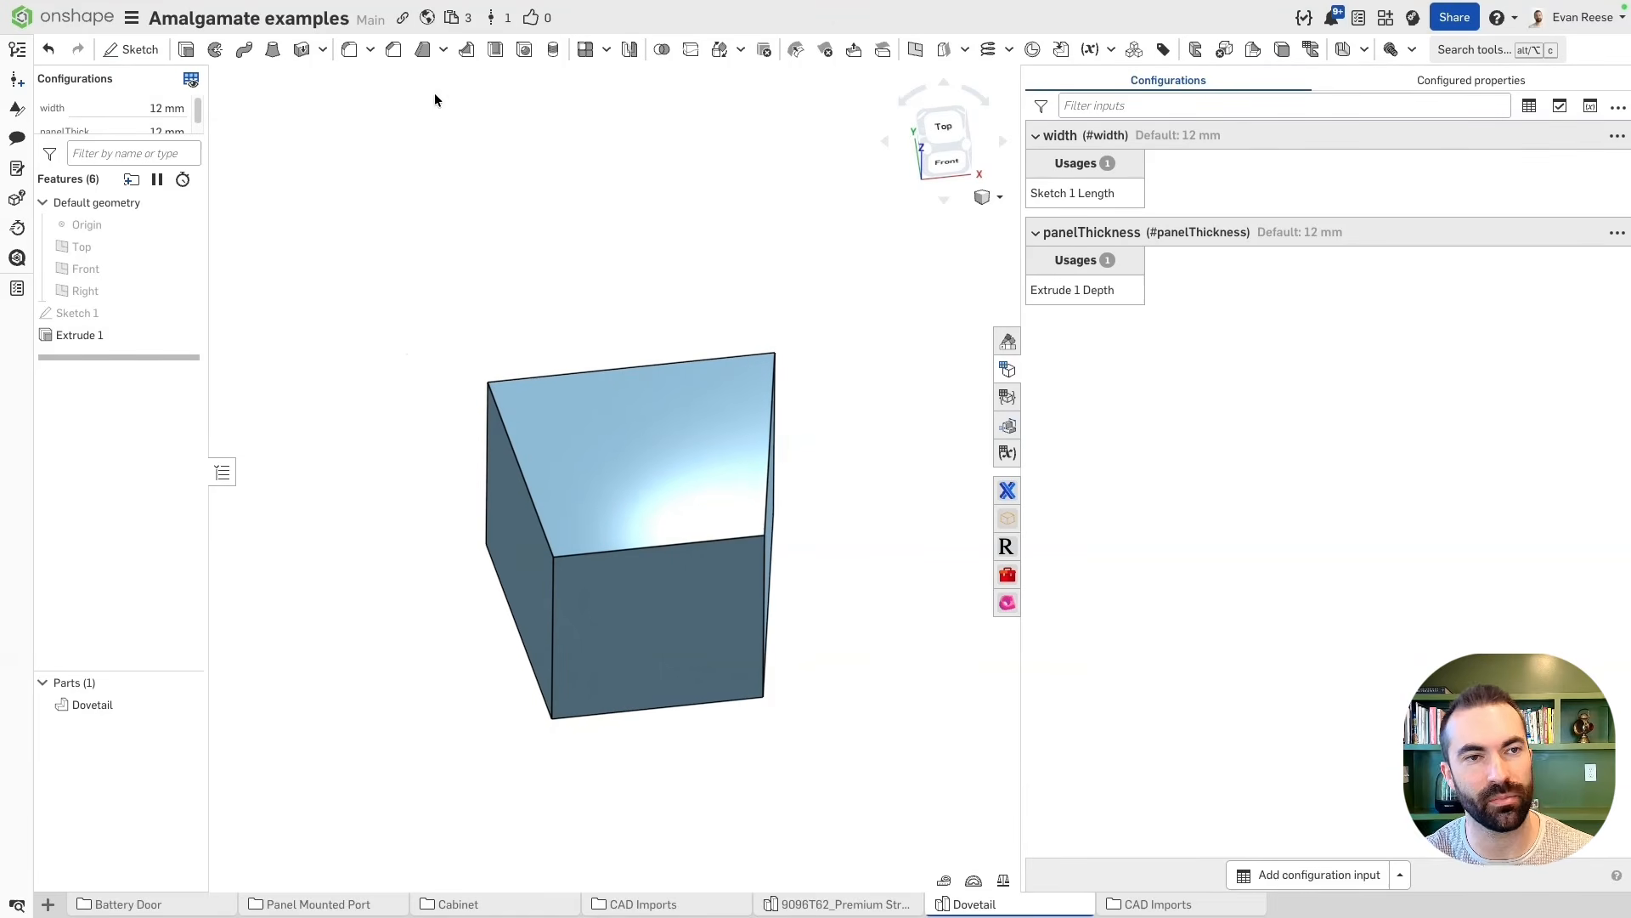
{"action": "left_click", "coordinate": [422, 50]}
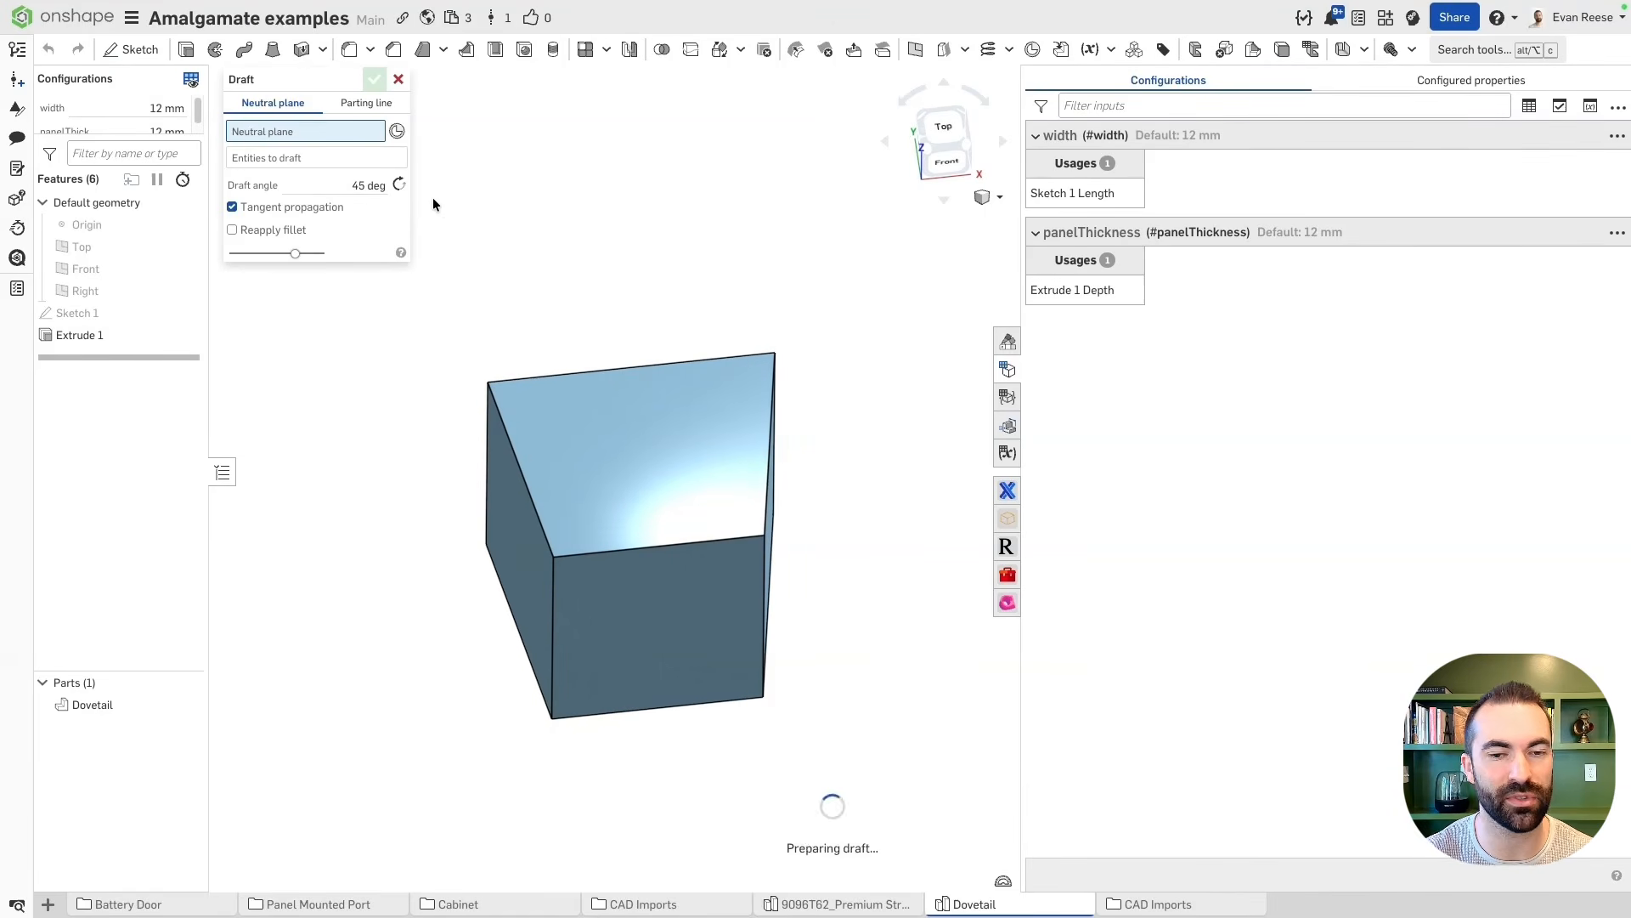
{"action": "left_click", "coordinate": [554, 422]}
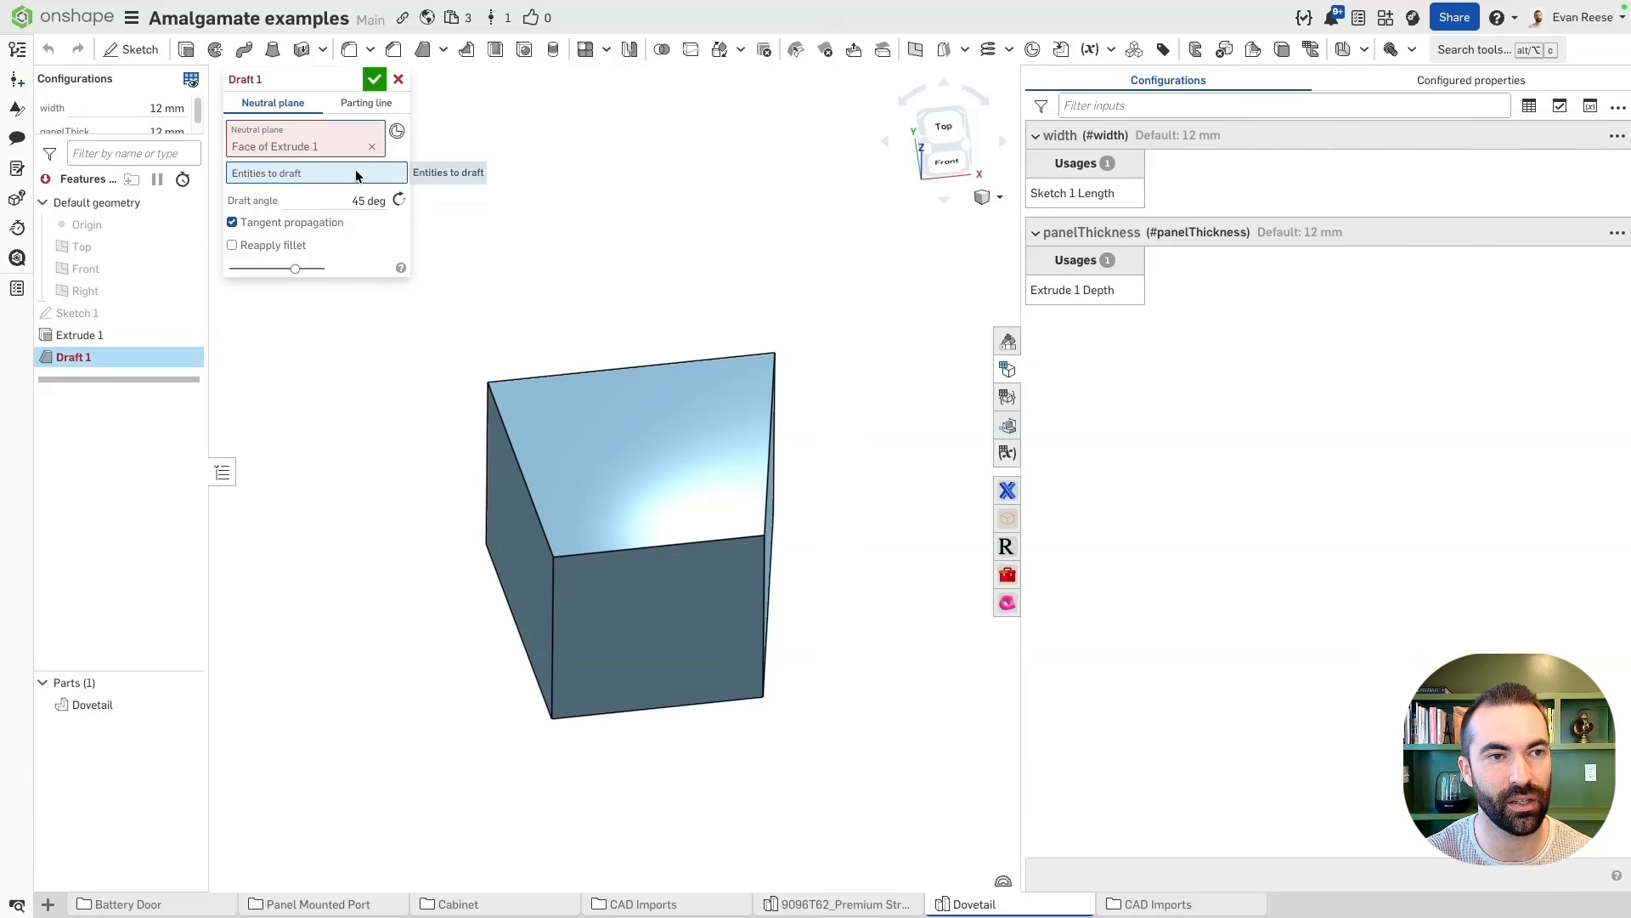
{"action": "left_click", "coordinate": [537, 556]}
{"action": "right_click_drag", "start_coordinate": [537, 556], "coordinate": [670, 543]}
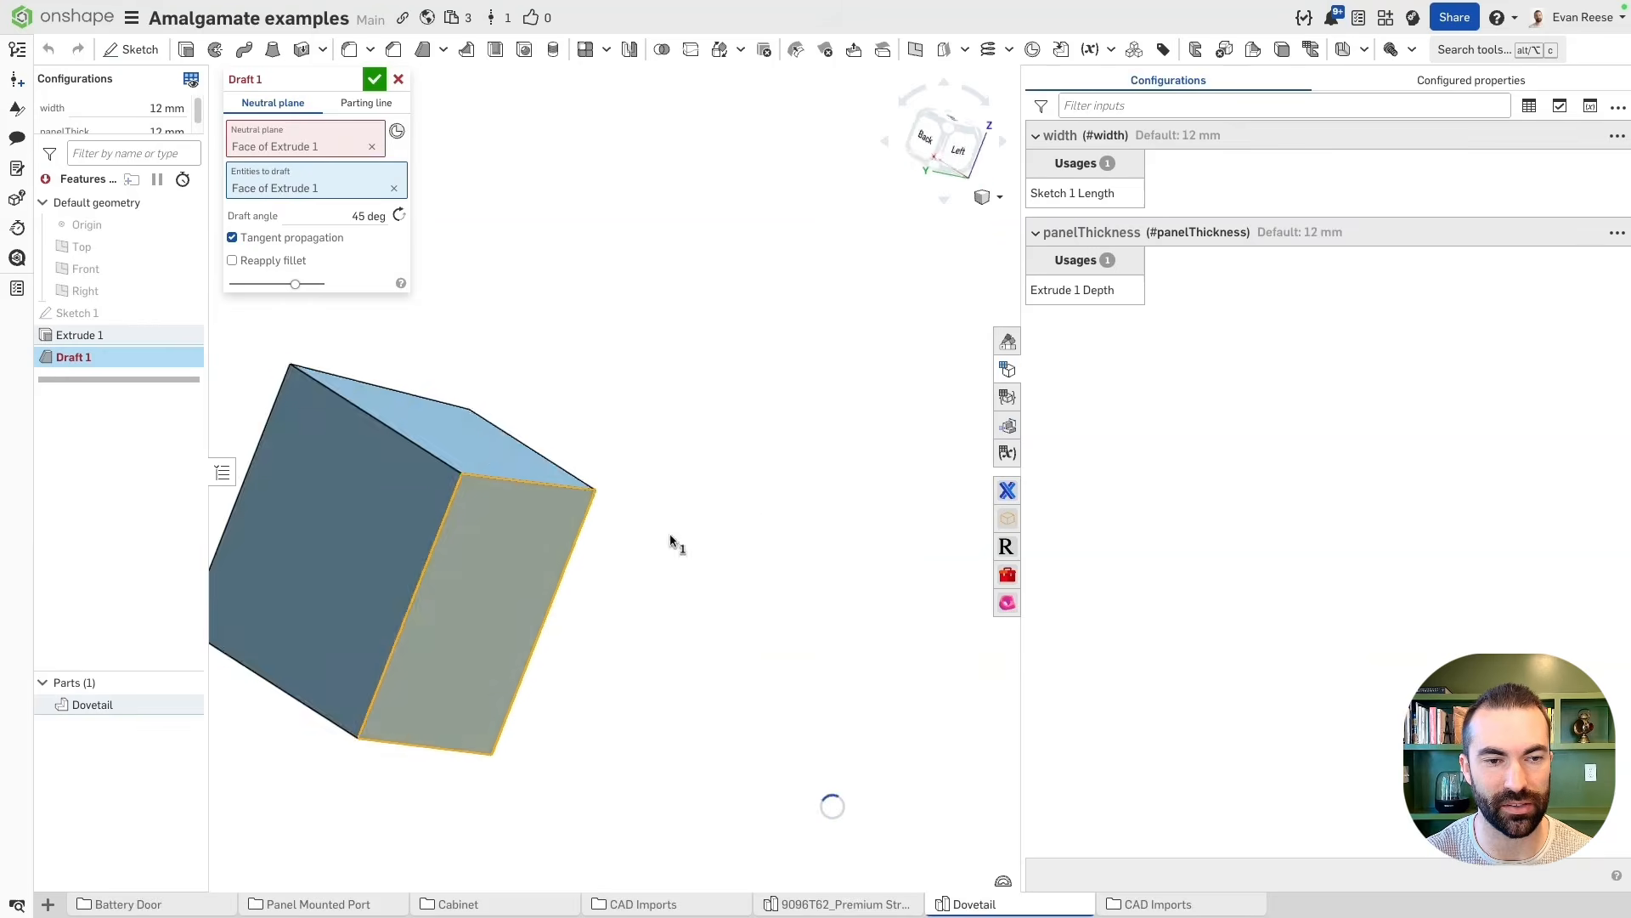
{"action": "left_click", "coordinate": [379, 546]}
{"action": "right_click_drag", "start_coordinate": [379, 547], "coordinate": [503, 583]}
{"action": "left_click", "coordinate": [302, 584]}
{"action": "middle_click_drag", "start_coordinate": [301, 585], "coordinate": [575, 545]}
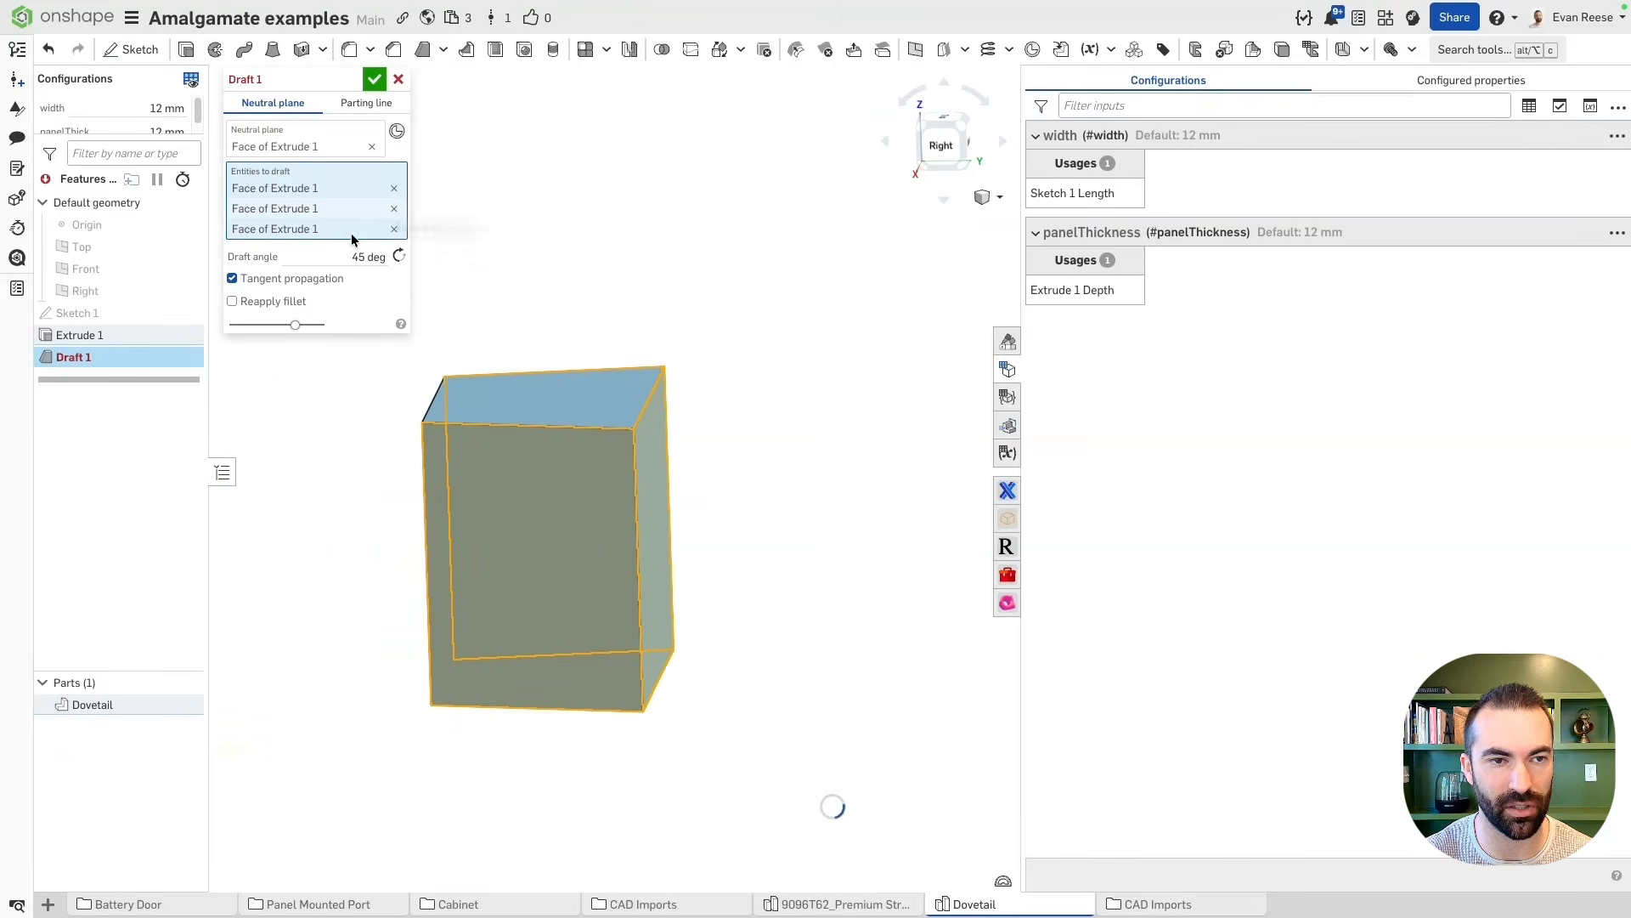
Set the draft angle to 1 degree and accept the draft
{"action": "left_click", "coordinate": [339, 253]}
{"action": "type", "text": "1"}
{"action": "key", "text": "Return"}
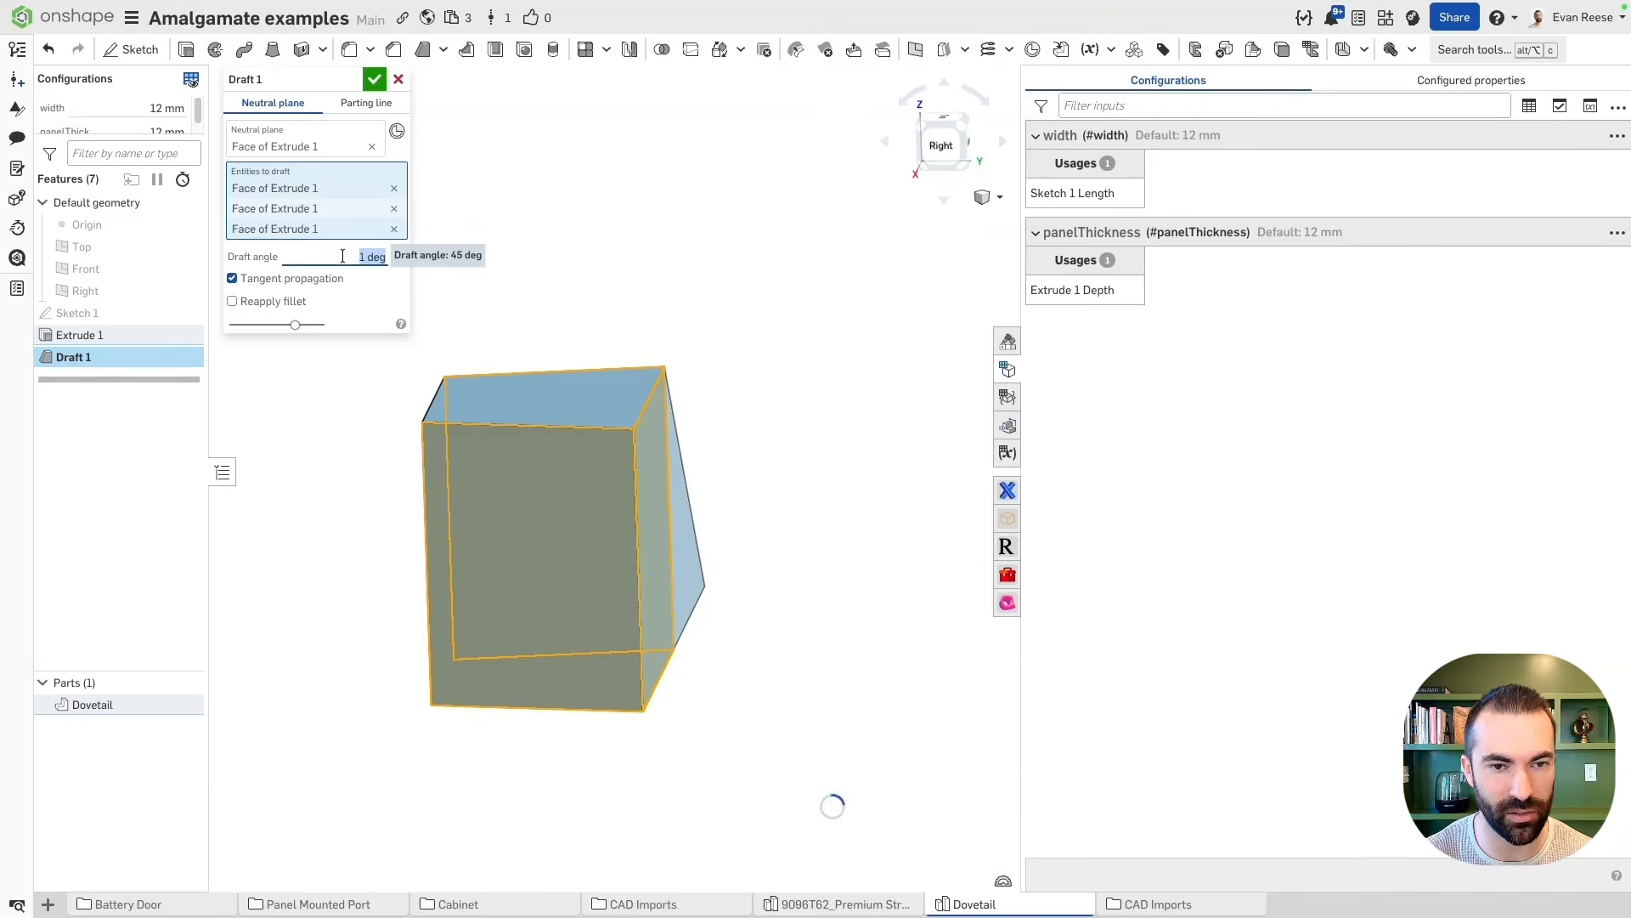
{"action": "right_click_drag", "start_coordinate": [442, 281], "coordinate": [590, 320]}
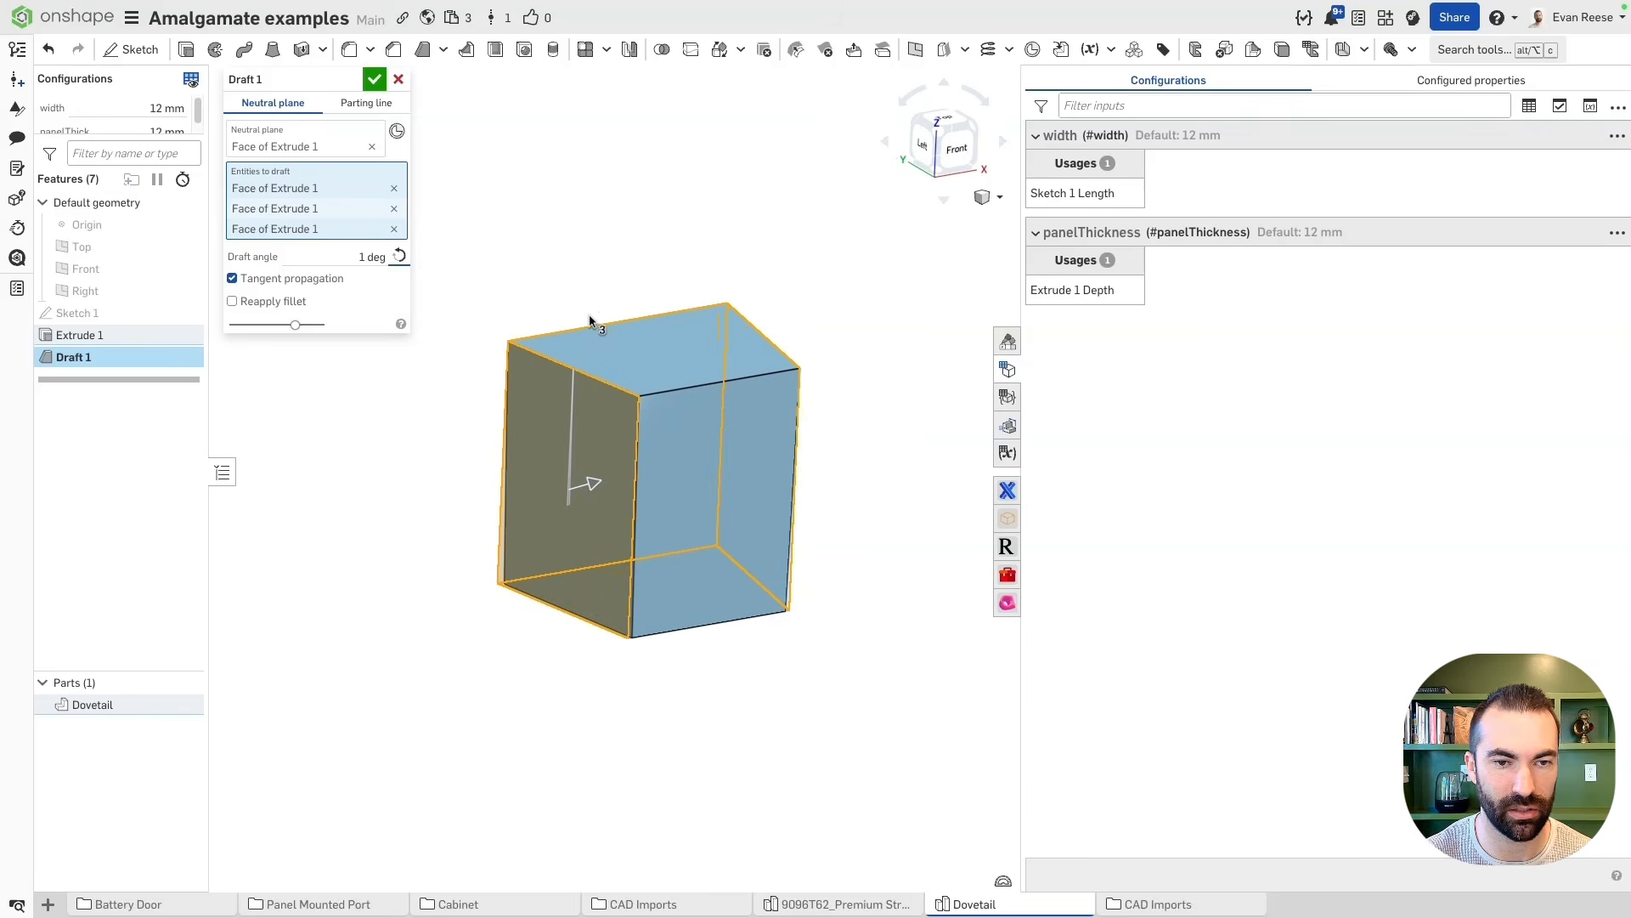
{"action": "left_click", "coordinate": [371, 80]}
Copy the Dovetail part in place with Transform and hide the original part
{"action": "right_click_drag", "start_coordinate": [535, 258], "coordinate": [502, 254]}
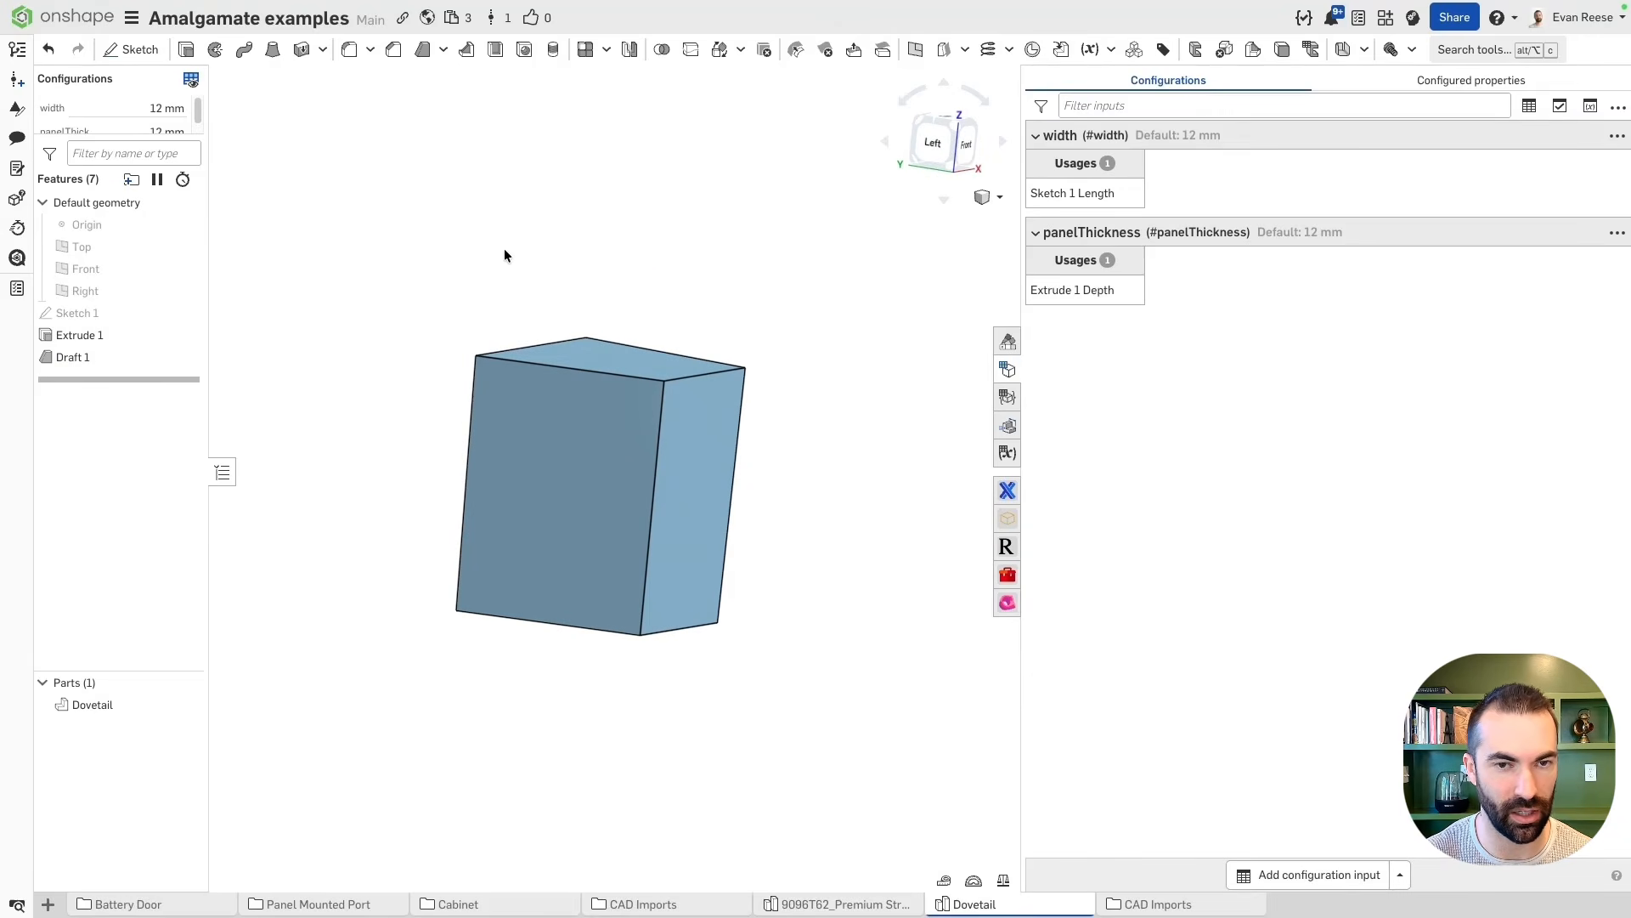
{"action": "left_click", "coordinate": [719, 49]}
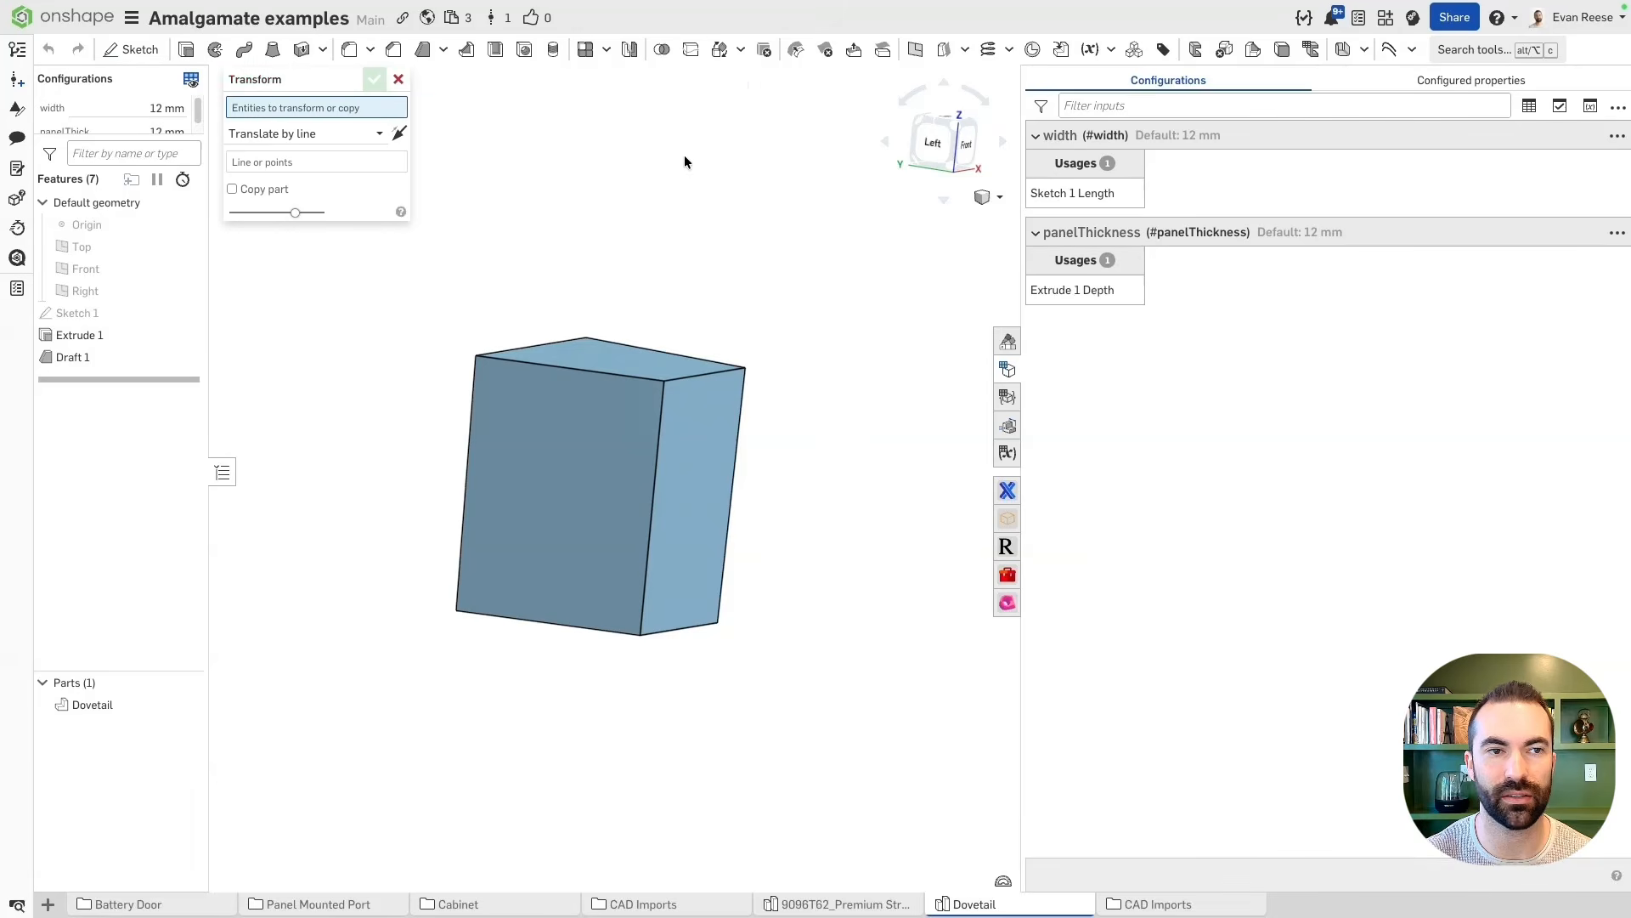
{"action": "left_click", "coordinate": [585, 435]}
{"action": "left_click", "coordinate": [374, 148]}
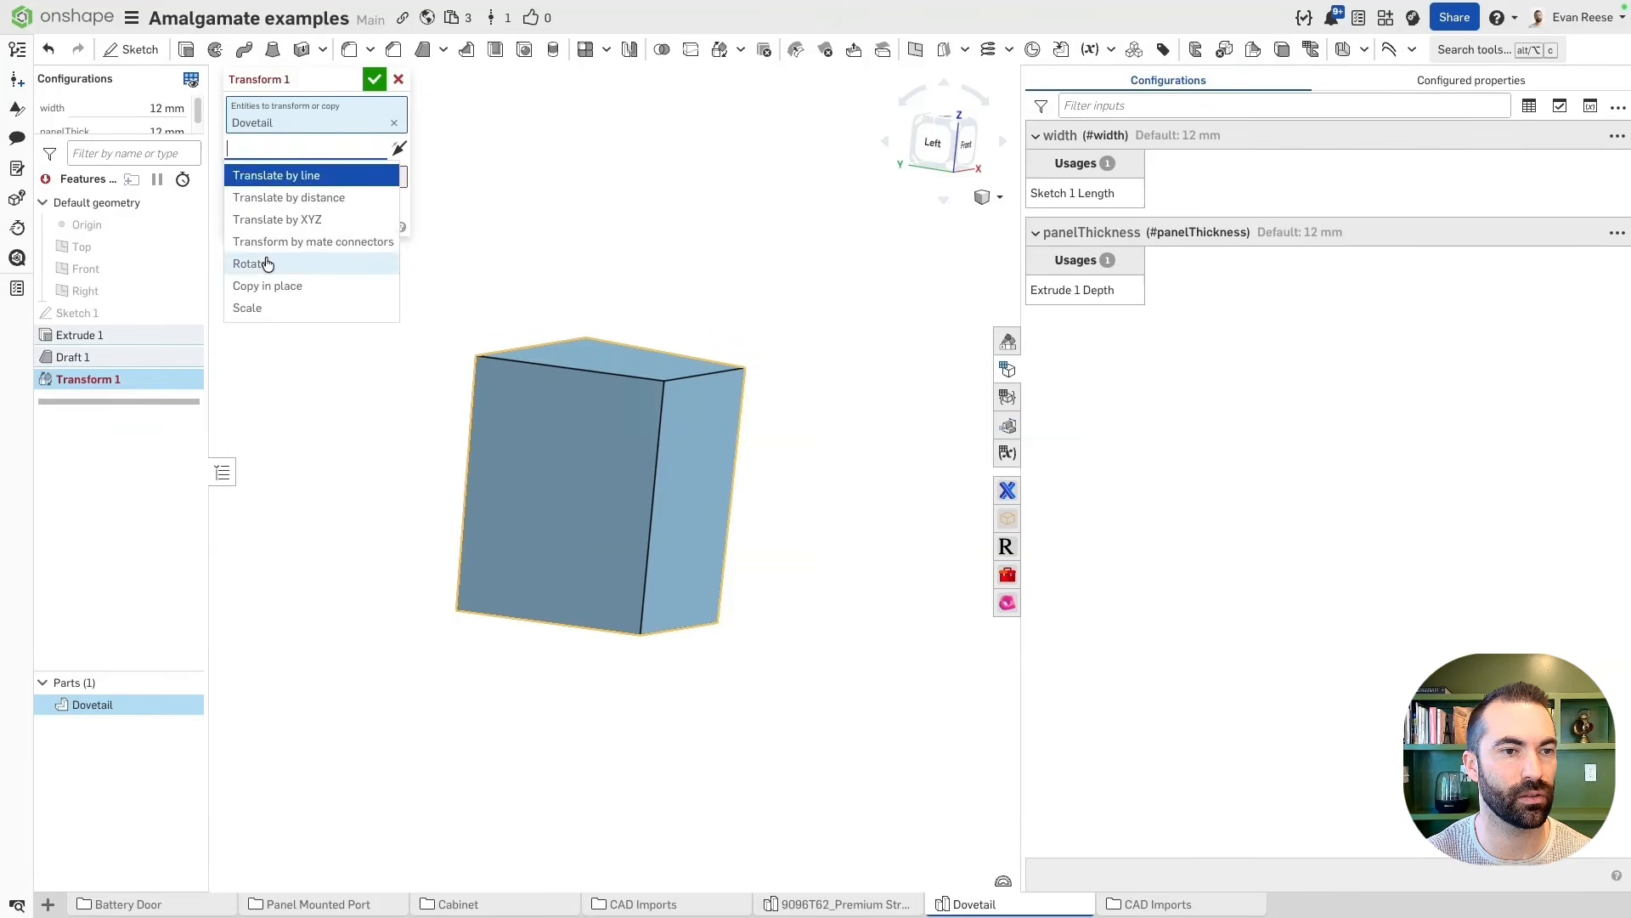
{"action": "left_click", "coordinate": [272, 284]}
{"action": "left_click", "coordinate": [383, 83]}
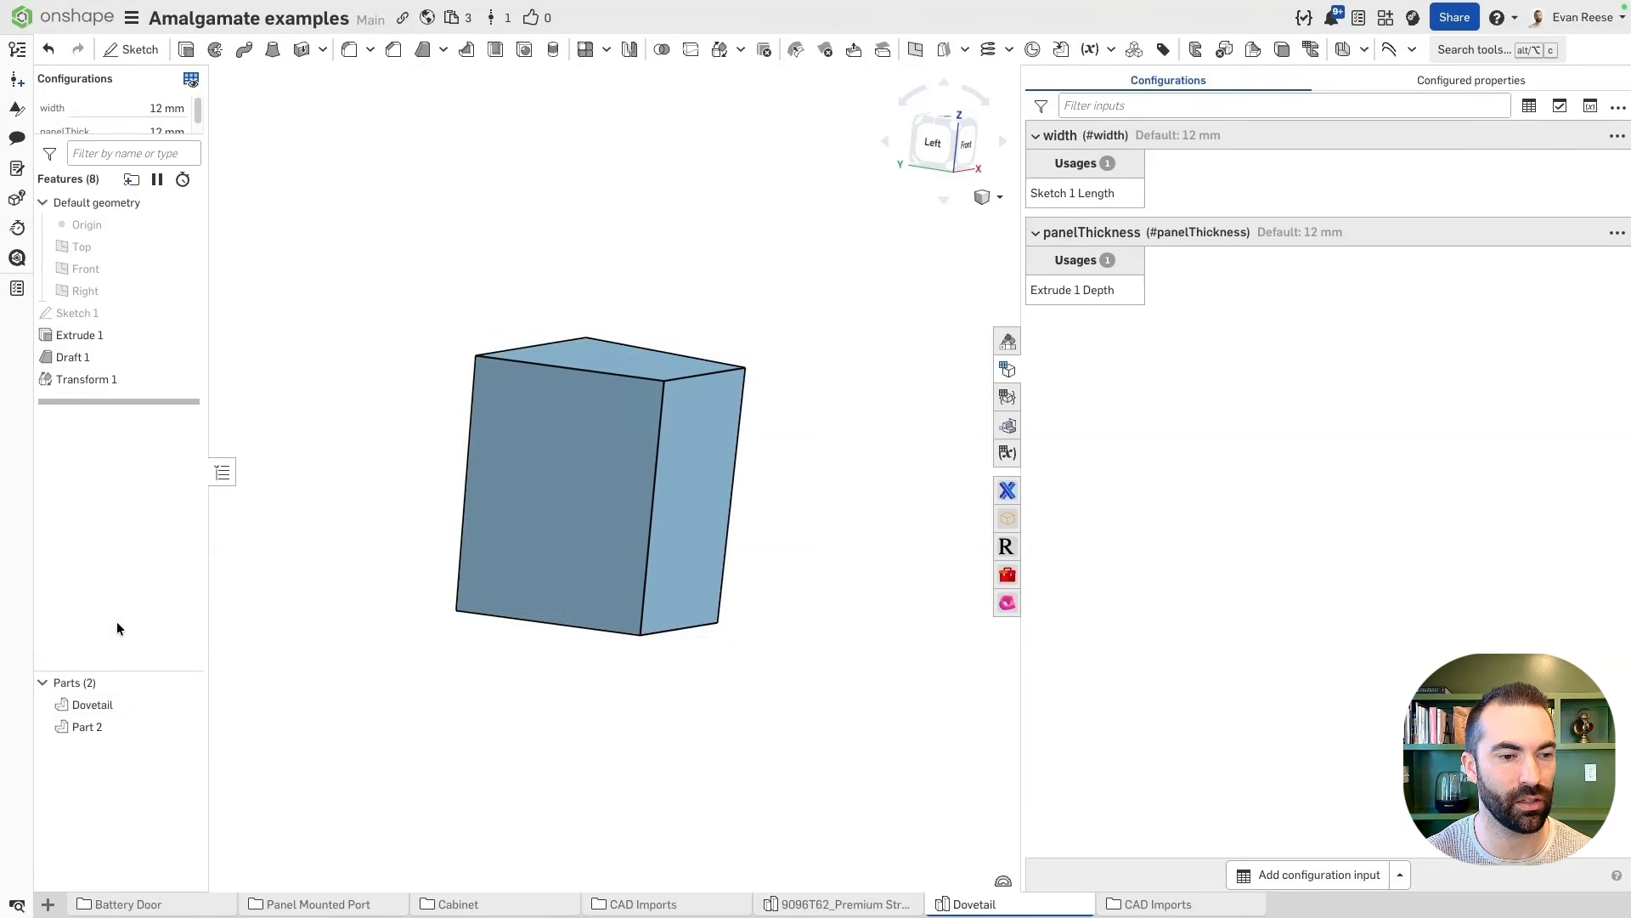
{"action": "left_click", "coordinate": [186, 704]}
Offset the copied part's two slanted sides and wide back face outward by 0.1 mm using Move face
{"action": "key", "text": "alt+c"}
{"action": "type", "text": "mo"}
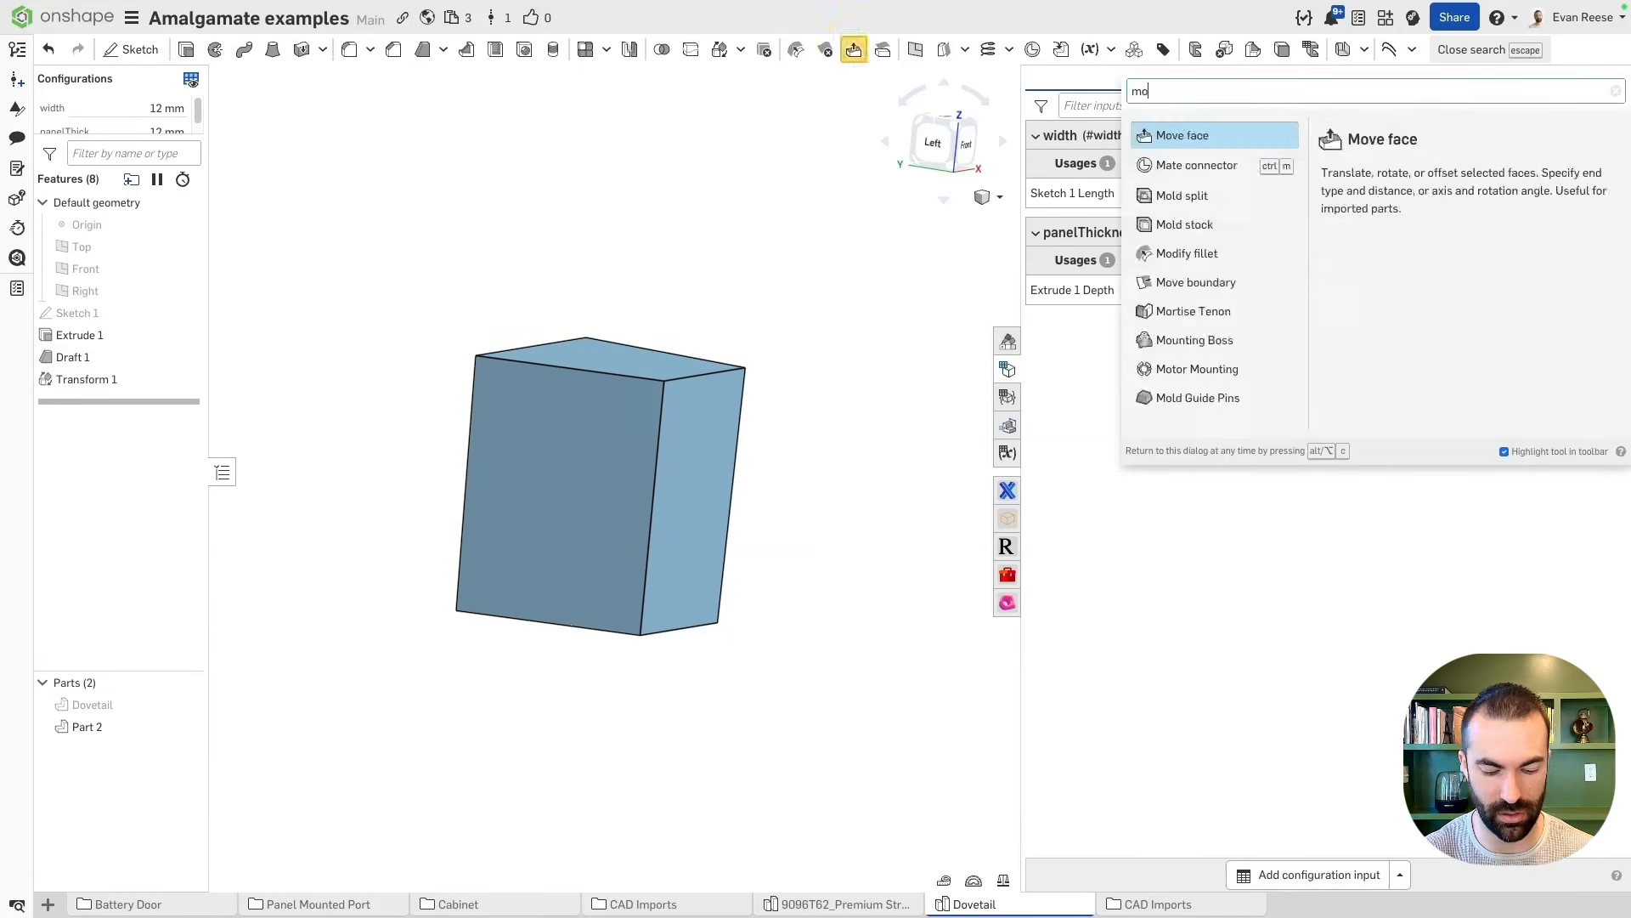
{"action": "key", "text": "Return"}
{"action": "left_click", "coordinate": [515, 427]}
{"action": "right_click_drag", "start_coordinate": [515, 427], "coordinate": [625, 442]}
{"action": "left_click", "coordinate": [349, 458]}
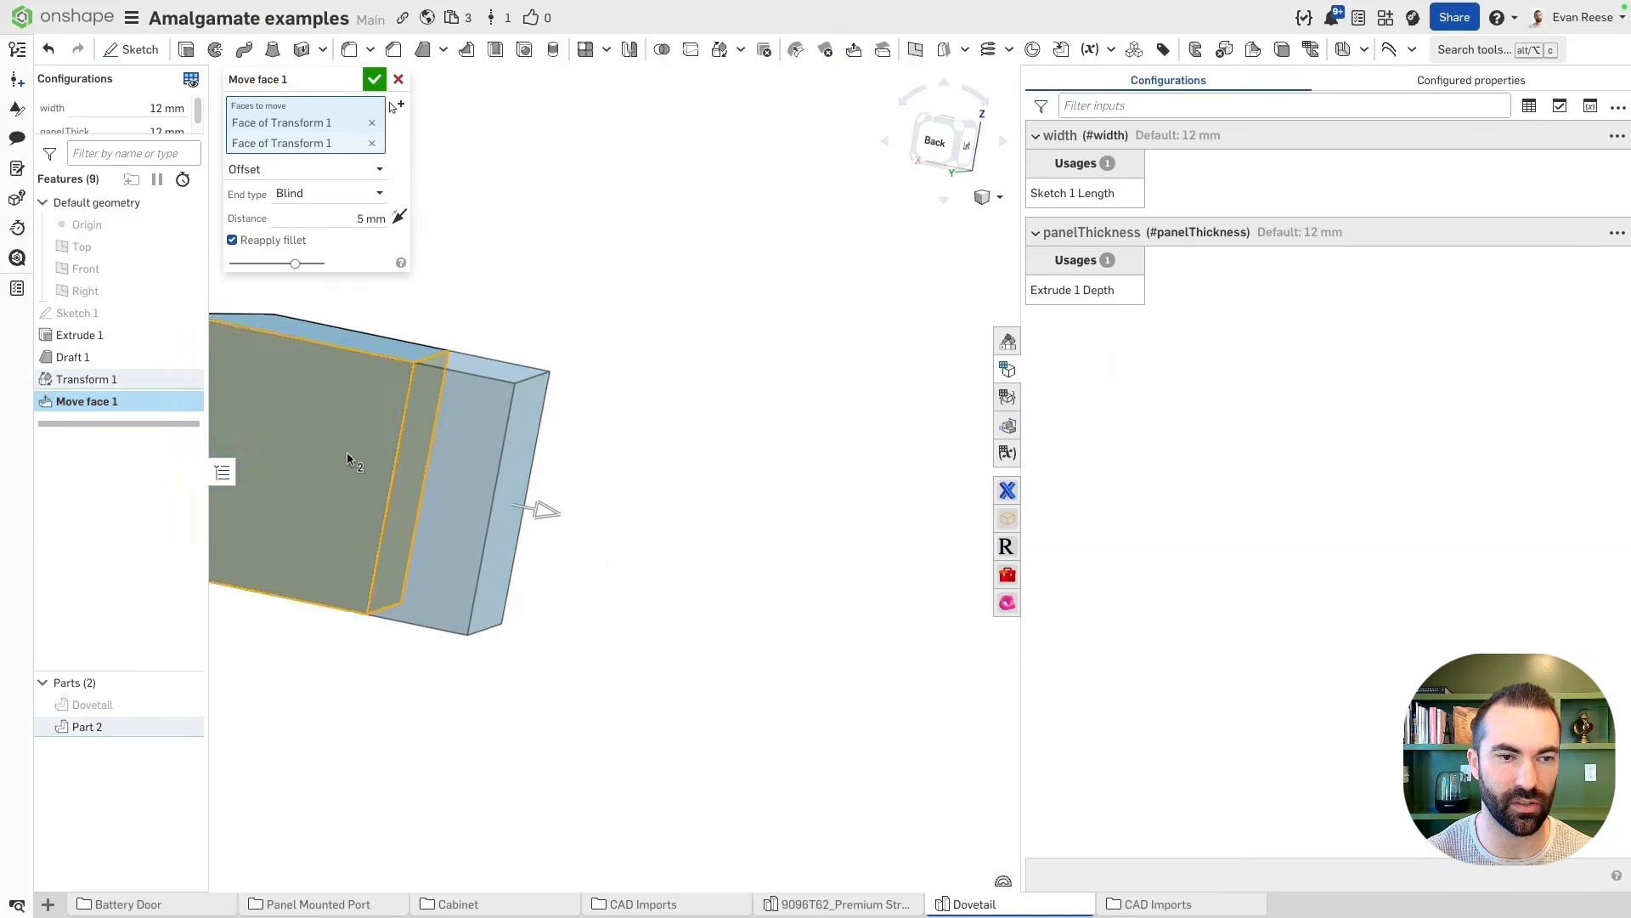
{"action": "right_click_drag", "start_coordinate": [350, 459], "coordinate": [627, 467]}
{"action": "left_click", "coordinate": [714, 447]}
{"action": "left_click", "coordinate": [330, 234]}
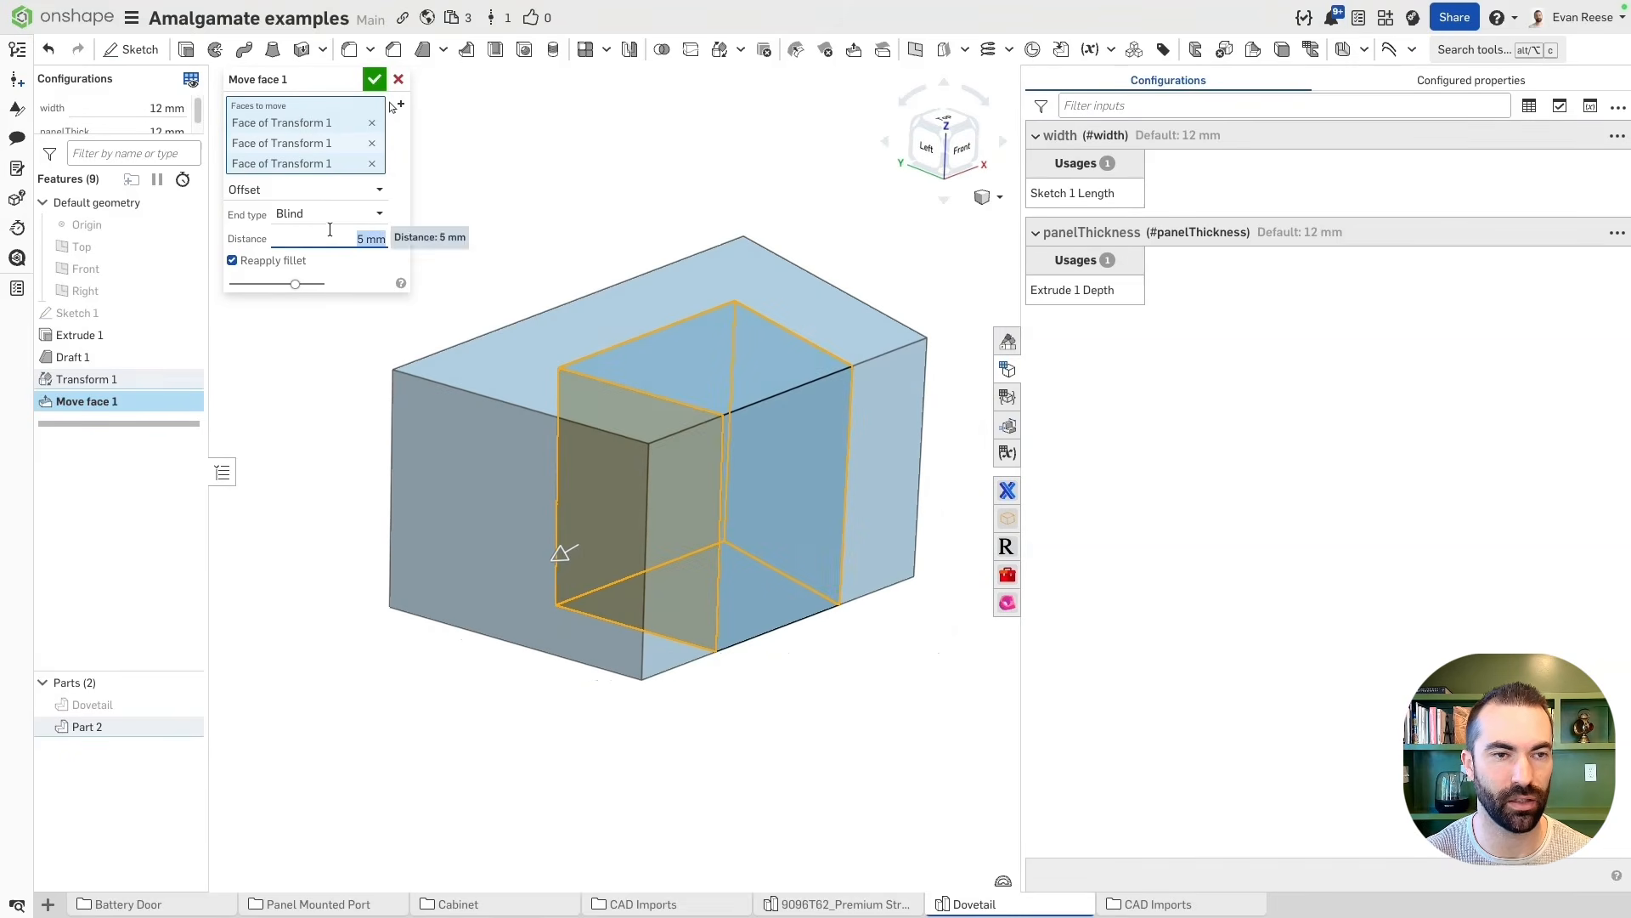
{"action": "type", "text": ".1"}
{"action": "key", "text": "Return"}
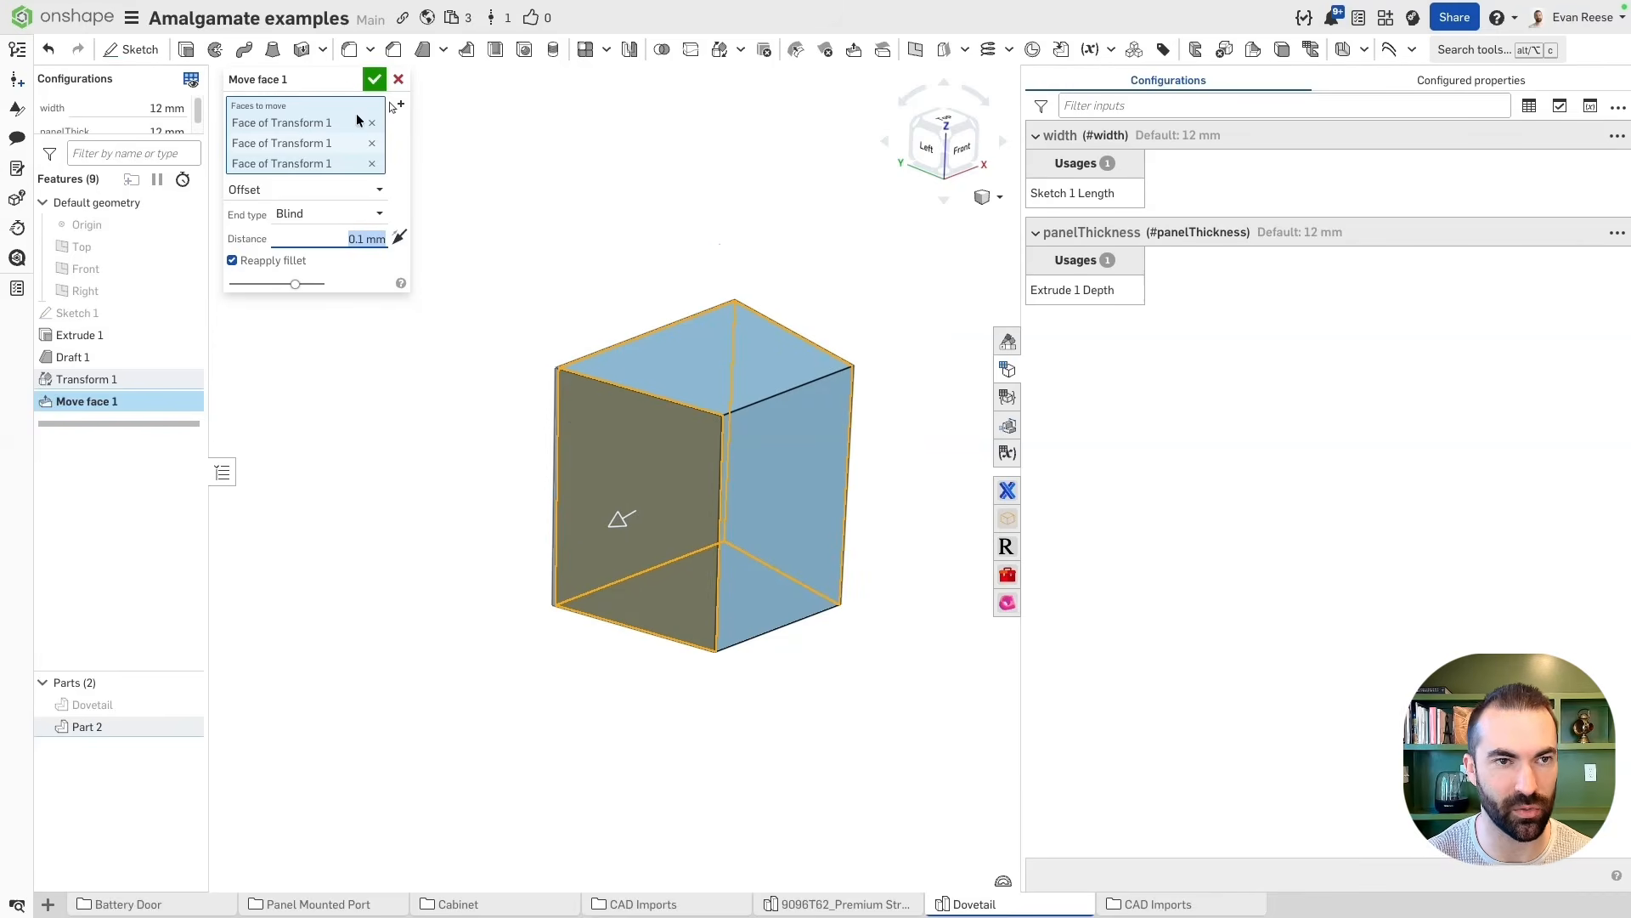
{"action": "left_click", "coordinate": [375, 79]}
Rename the copied part as Removal body and the original Dovetail part as Union body
{"action": "middle_click_drag", "start_coordinate": [607, 226], "coordinate": [482, 221]}
{"action": "right_click_drag", "start_coordinate": [482, 225], "coordinate": [494, 244]}
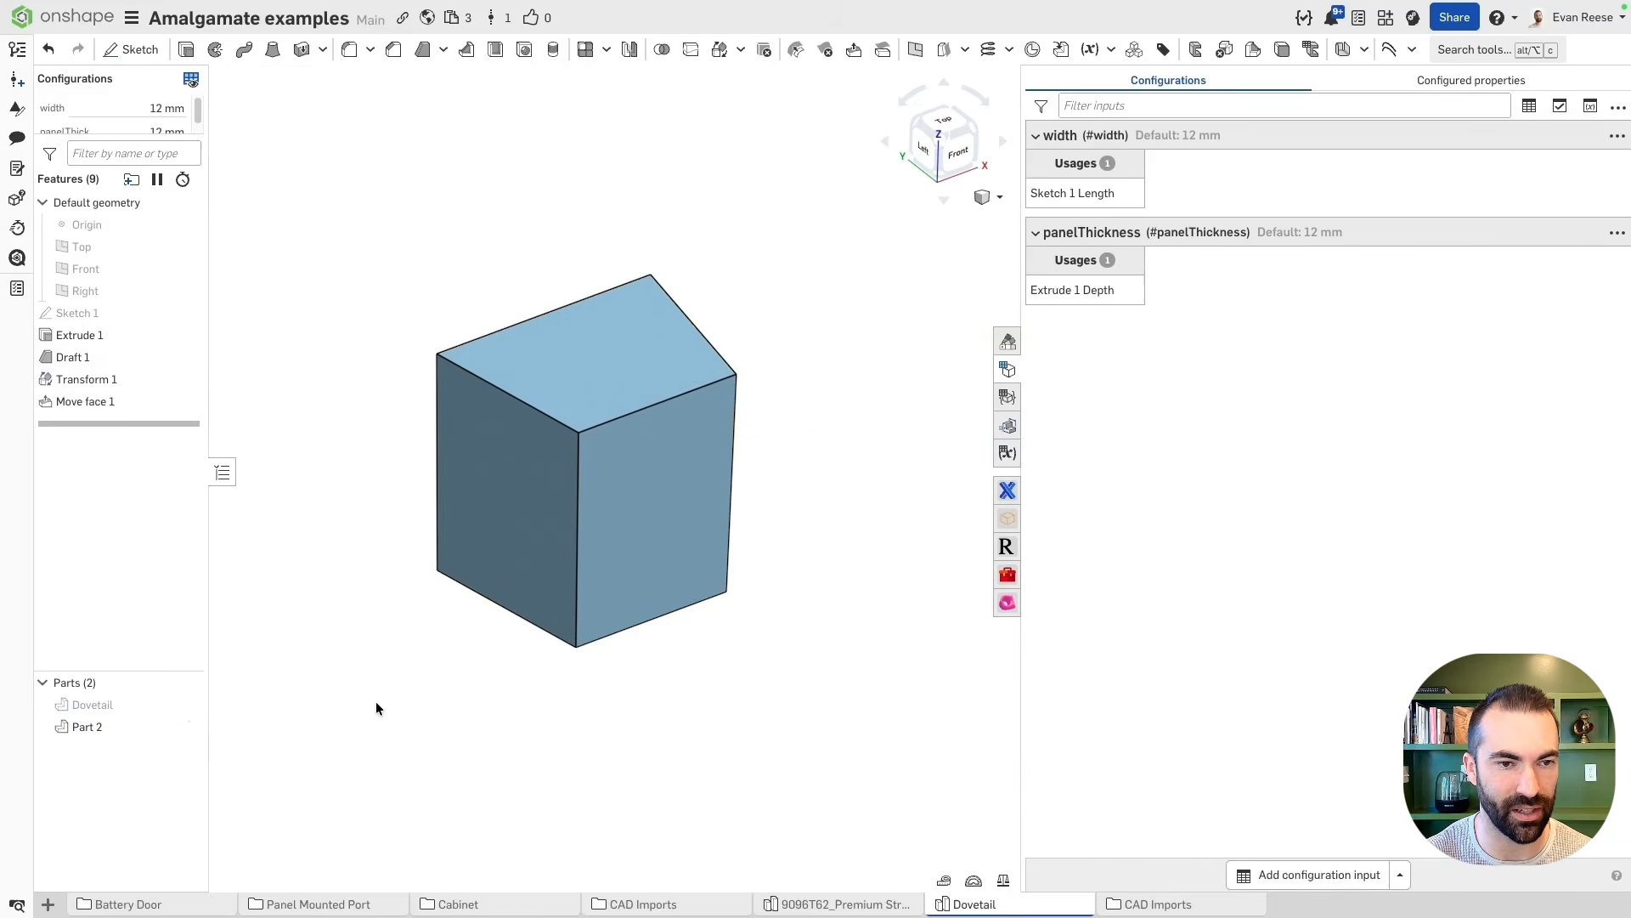
{"action": "double_click", "coordinate": [139, 727]}
{"action": "type", "text": "R"}
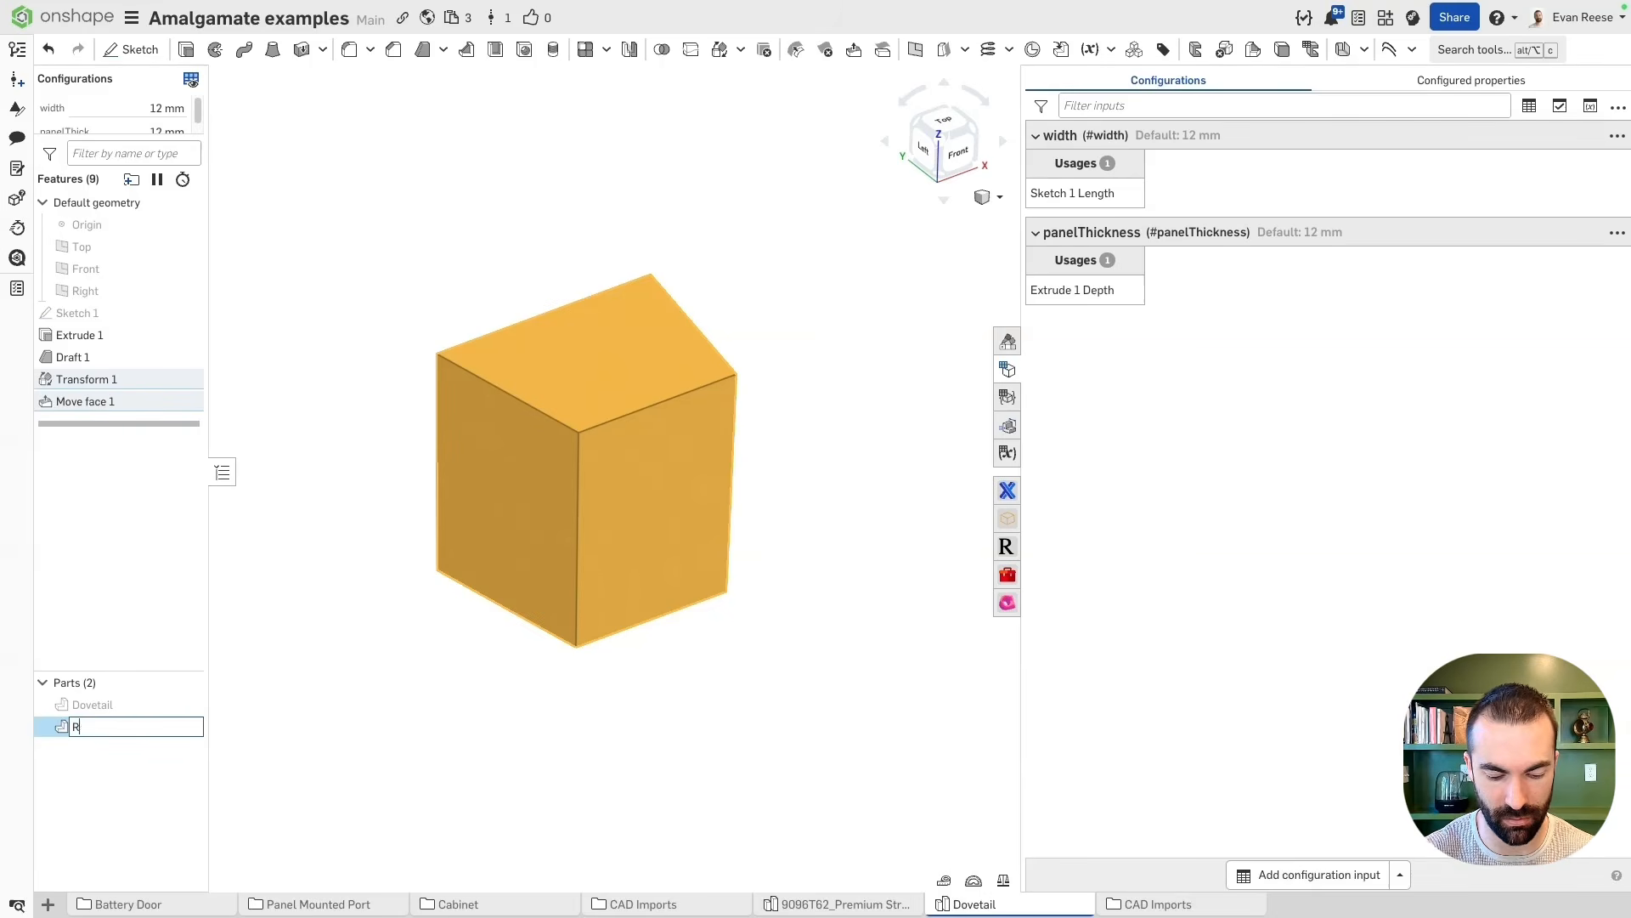
{"action": "type", "text": "y"}
{"action": "key", "text": "Return"}
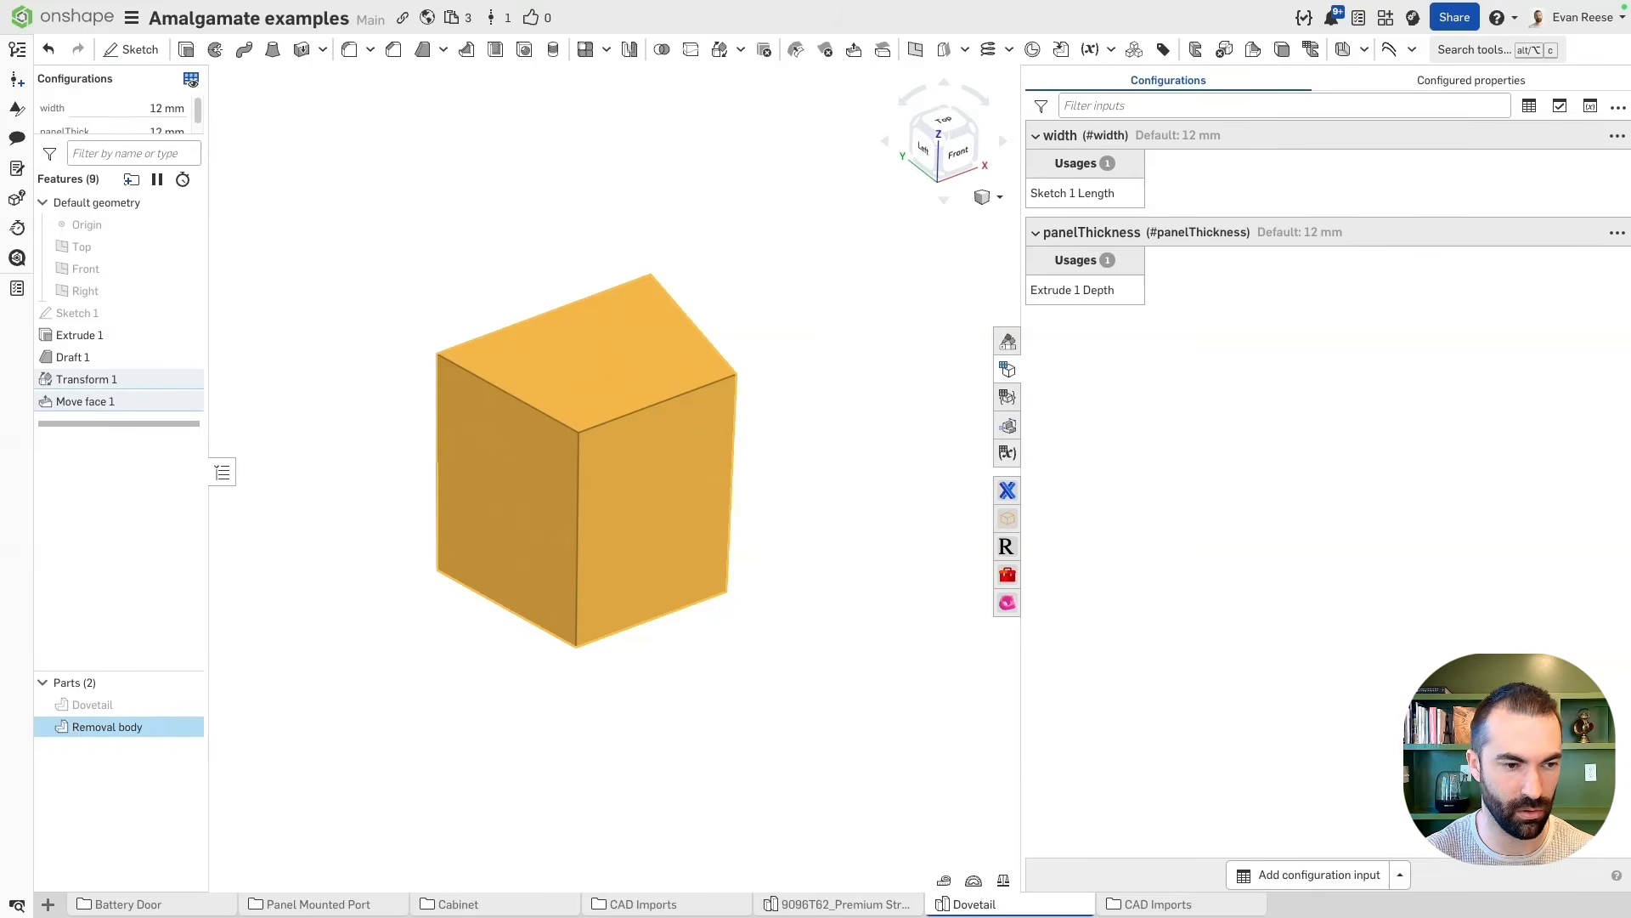
{"action": "double_click", "coordinate": [105, 704]}
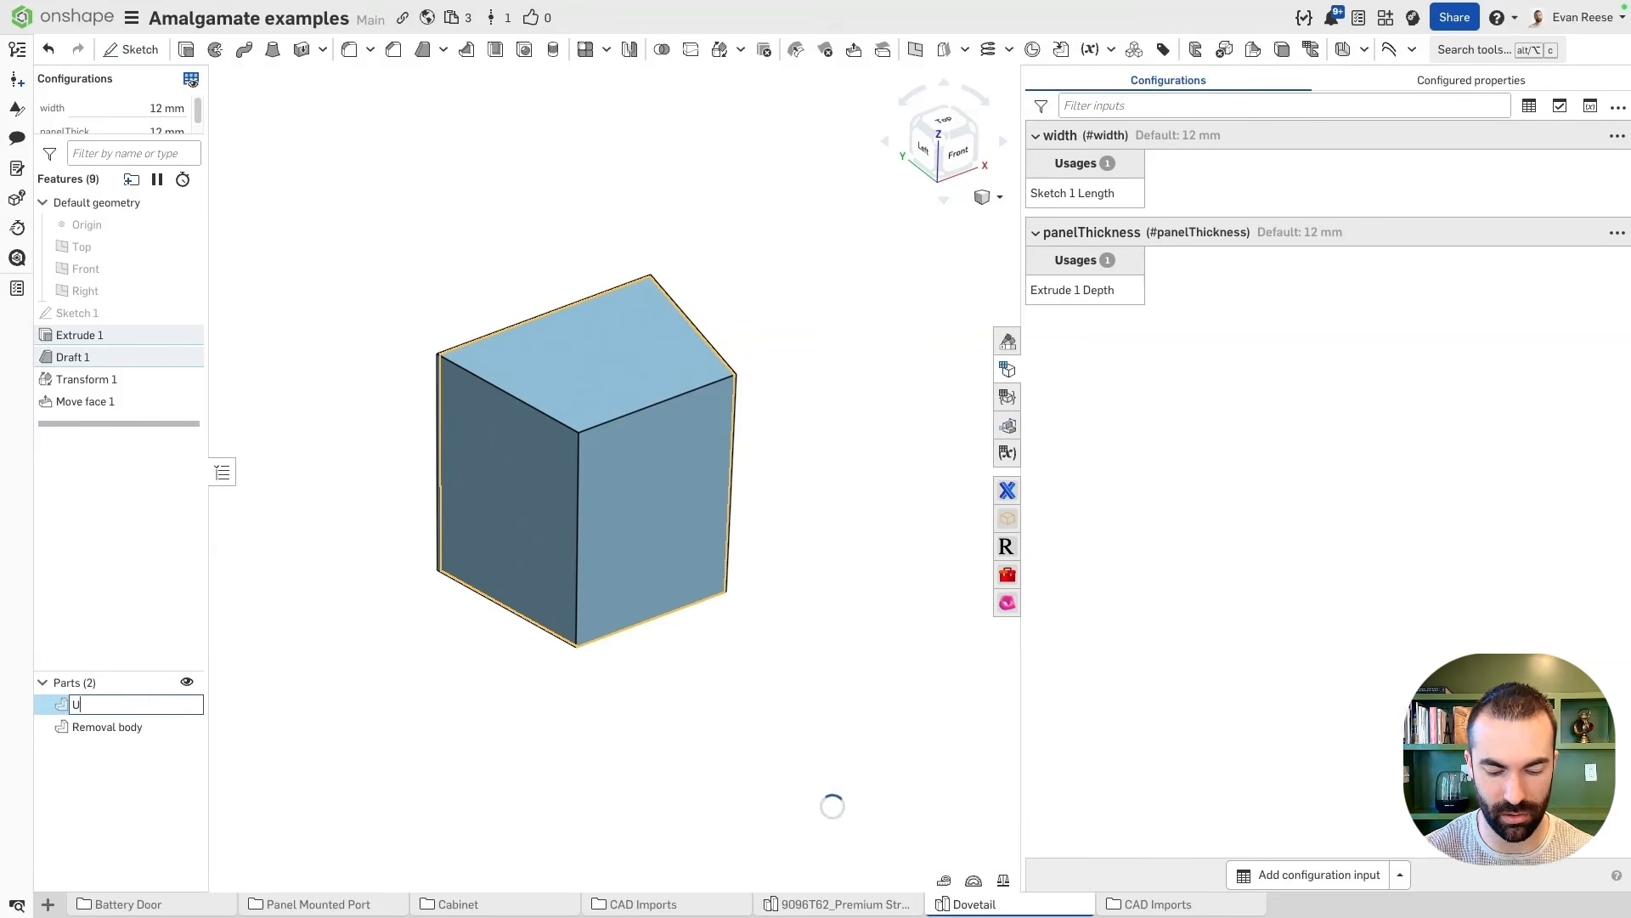
{"action": "type", "text": "Union body"}
{"action": "key", "text": "Return"}
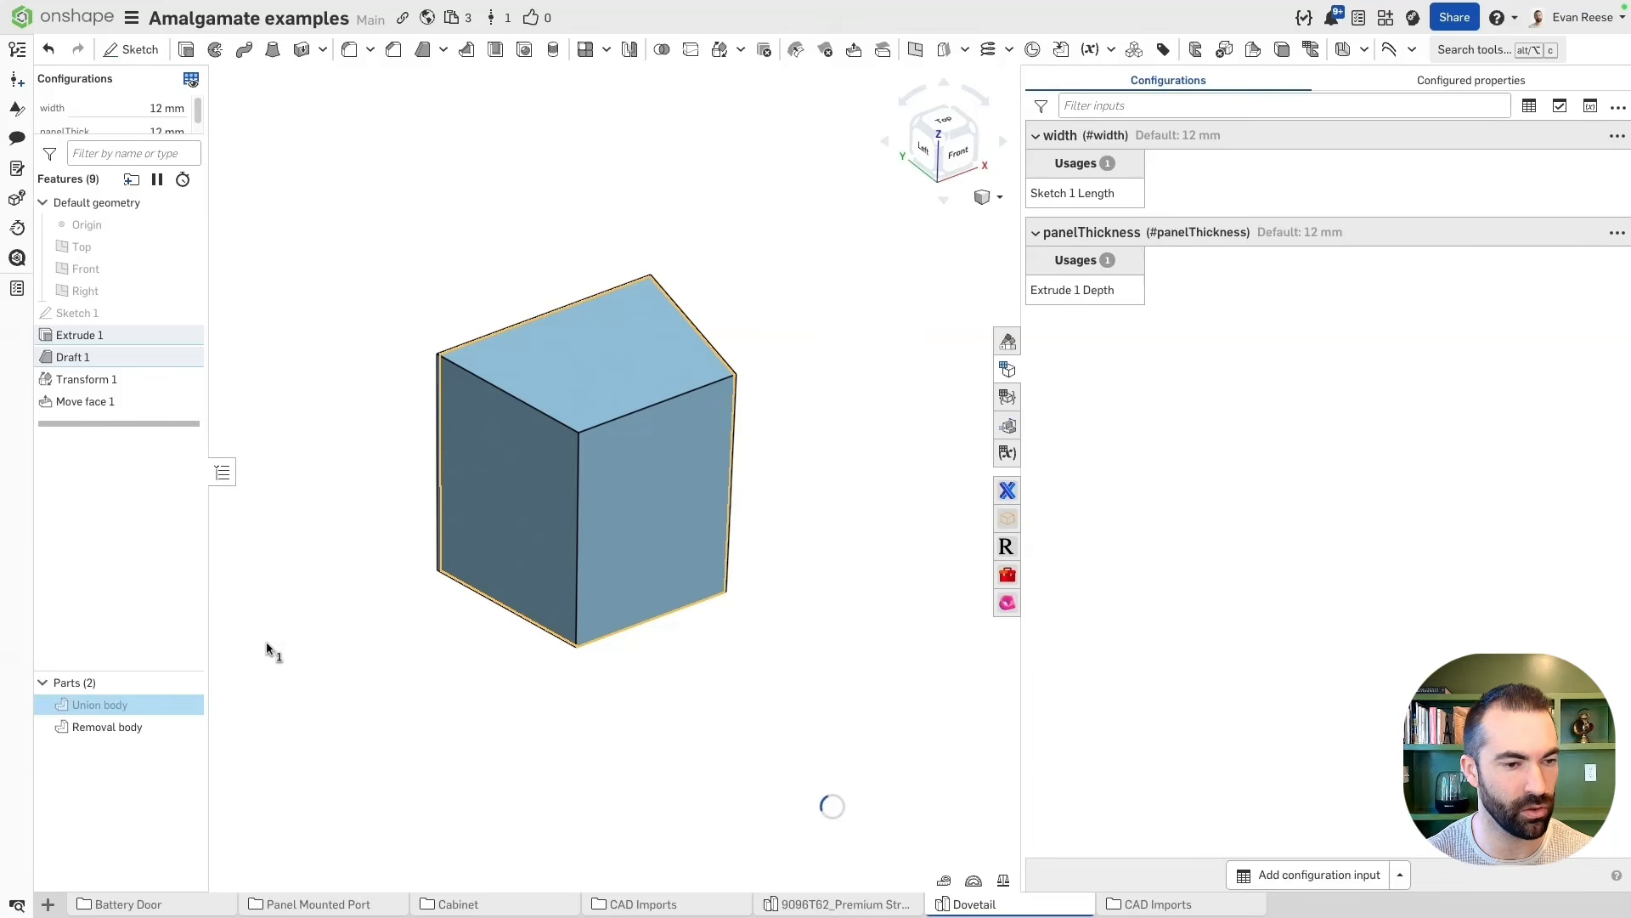
{"action": "left_click", "coordinate": [445, 637]}
Add an Amalgam Tag feature with Union body as the union tool and Removal body as the subtraction tool
{"action": "key", "text": "alt+c"}
{"action": "type", "text": "ama"}
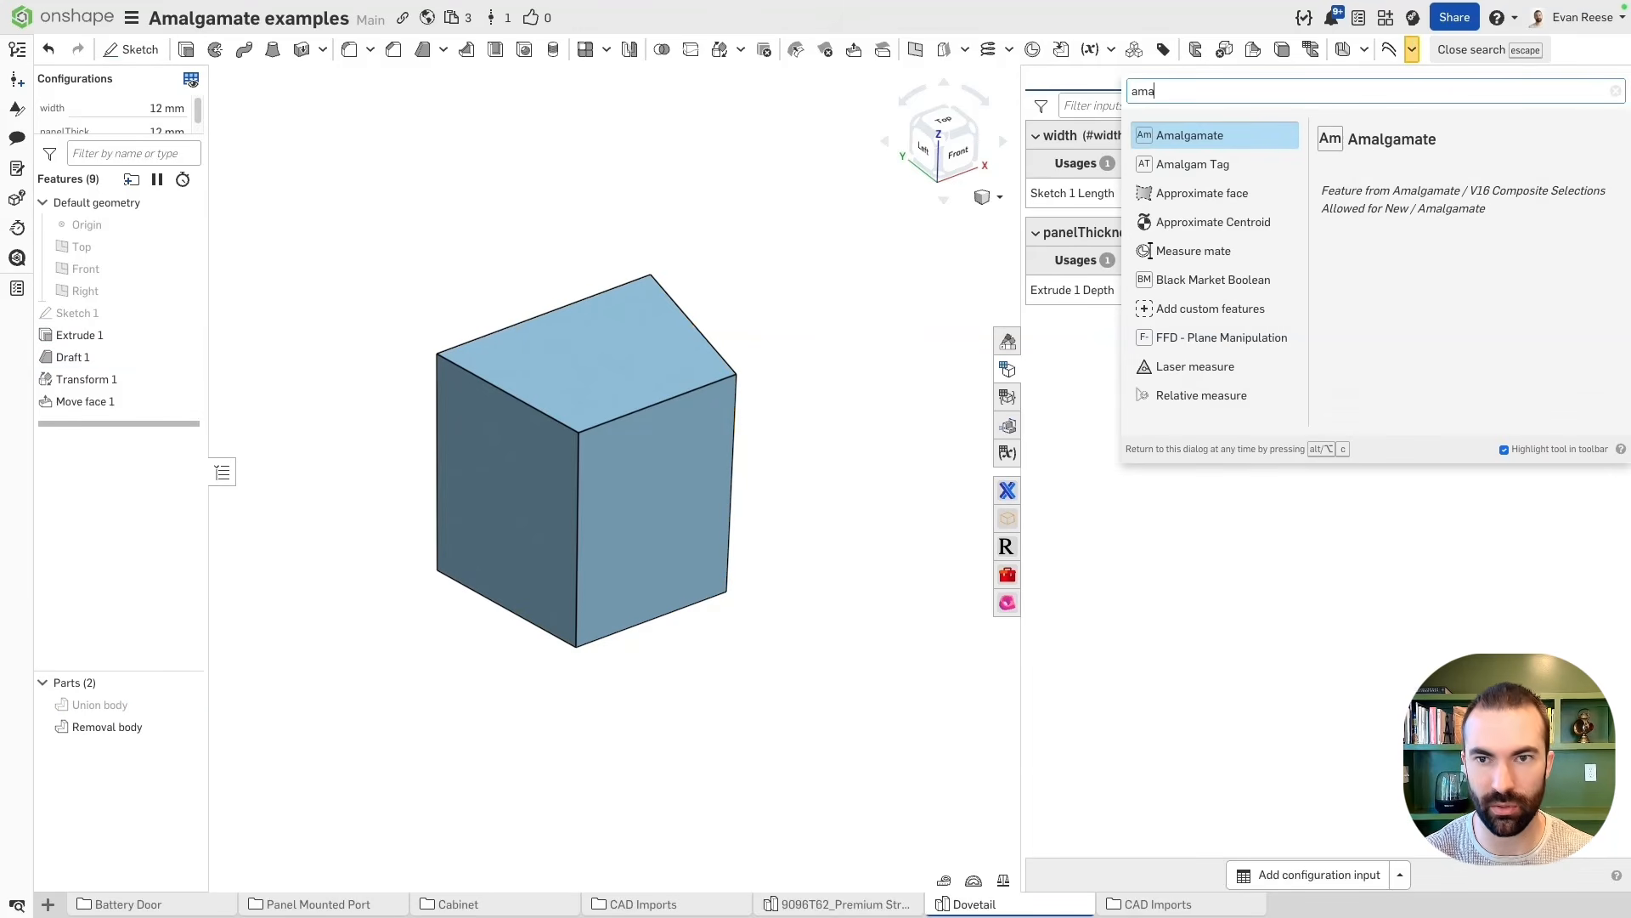
{"action": "key", "text": "Down"}
{"action": "key", "text": "Return"}
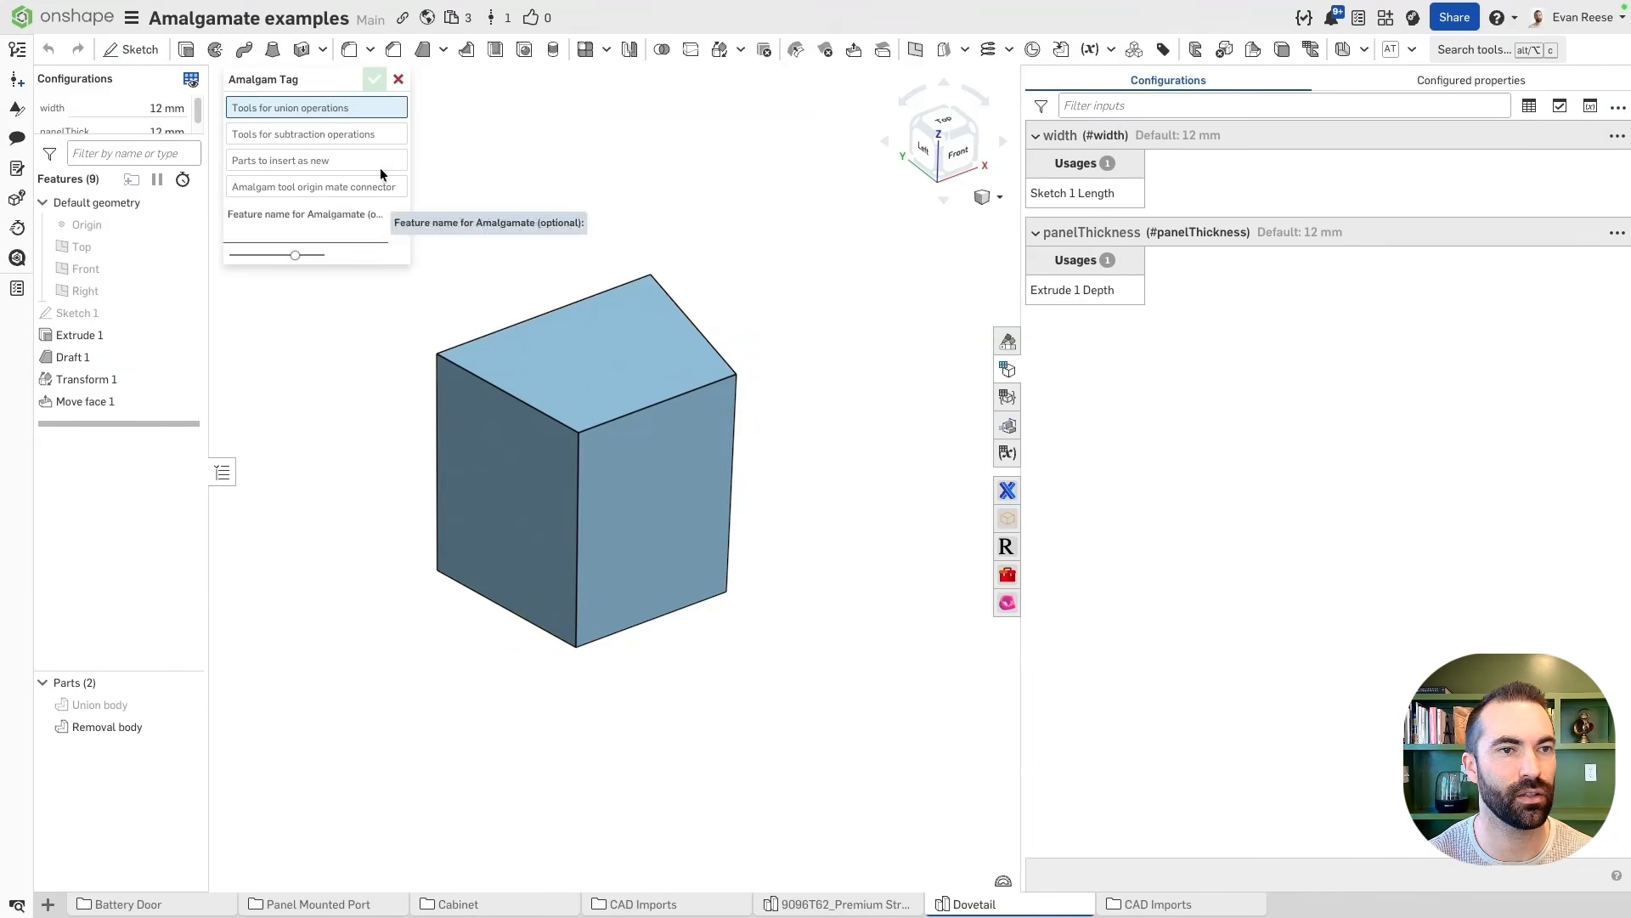
{"action": "left_click", "coordinate": [102, 705]}
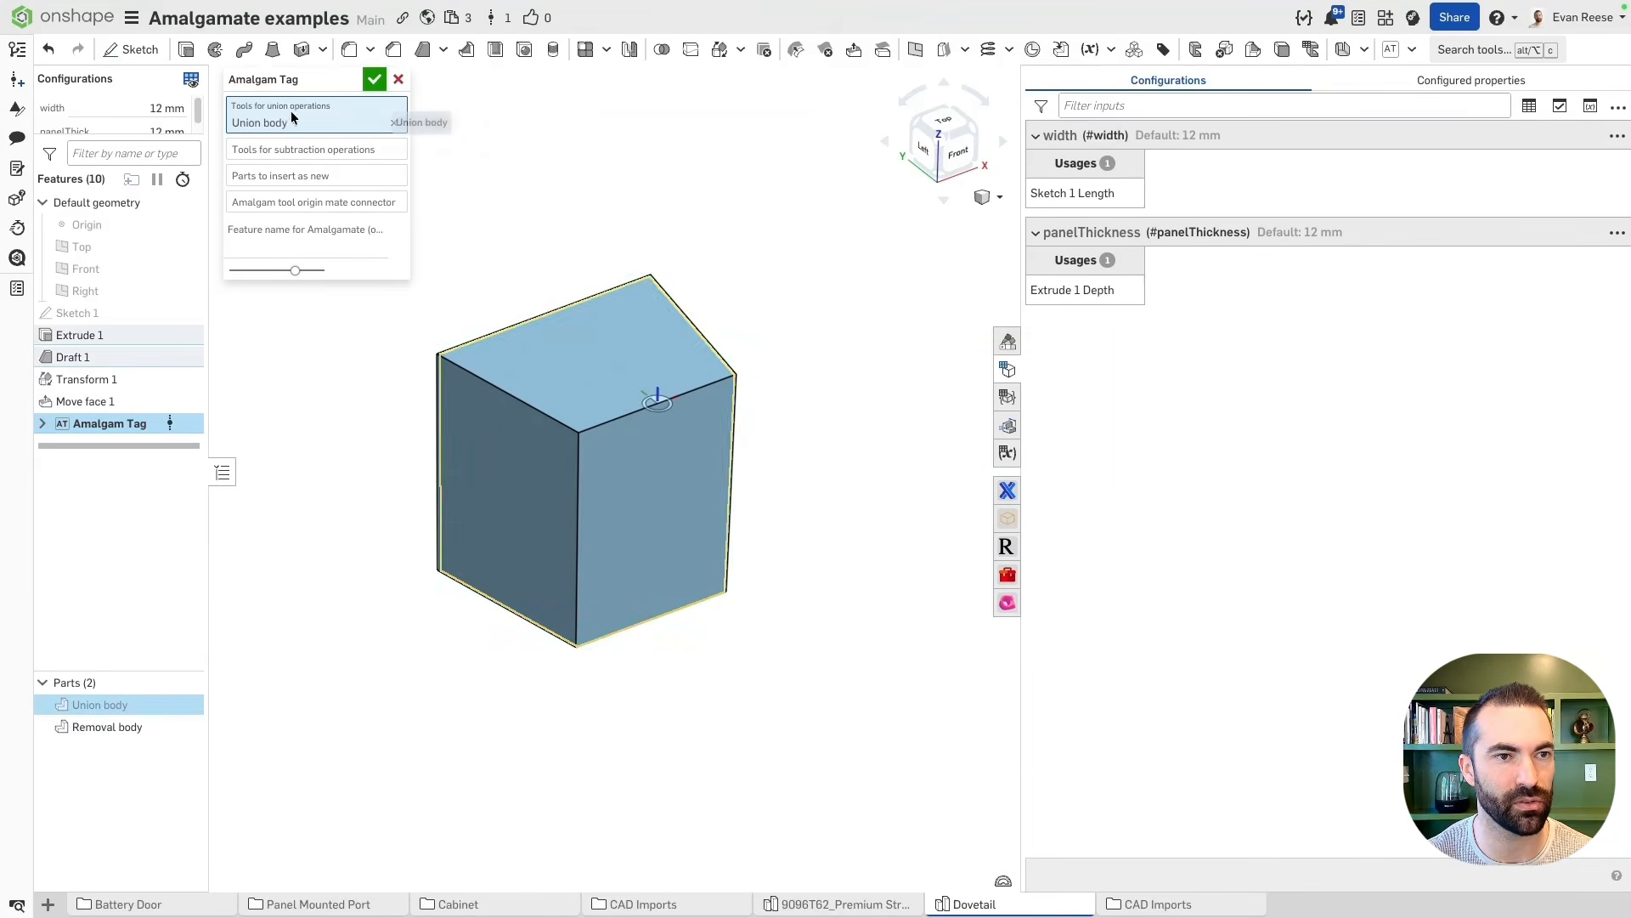
{"action": "left_click", "coordinate": [274, 147]}
{"action": "left_click", "coordinate": [107, 726]}
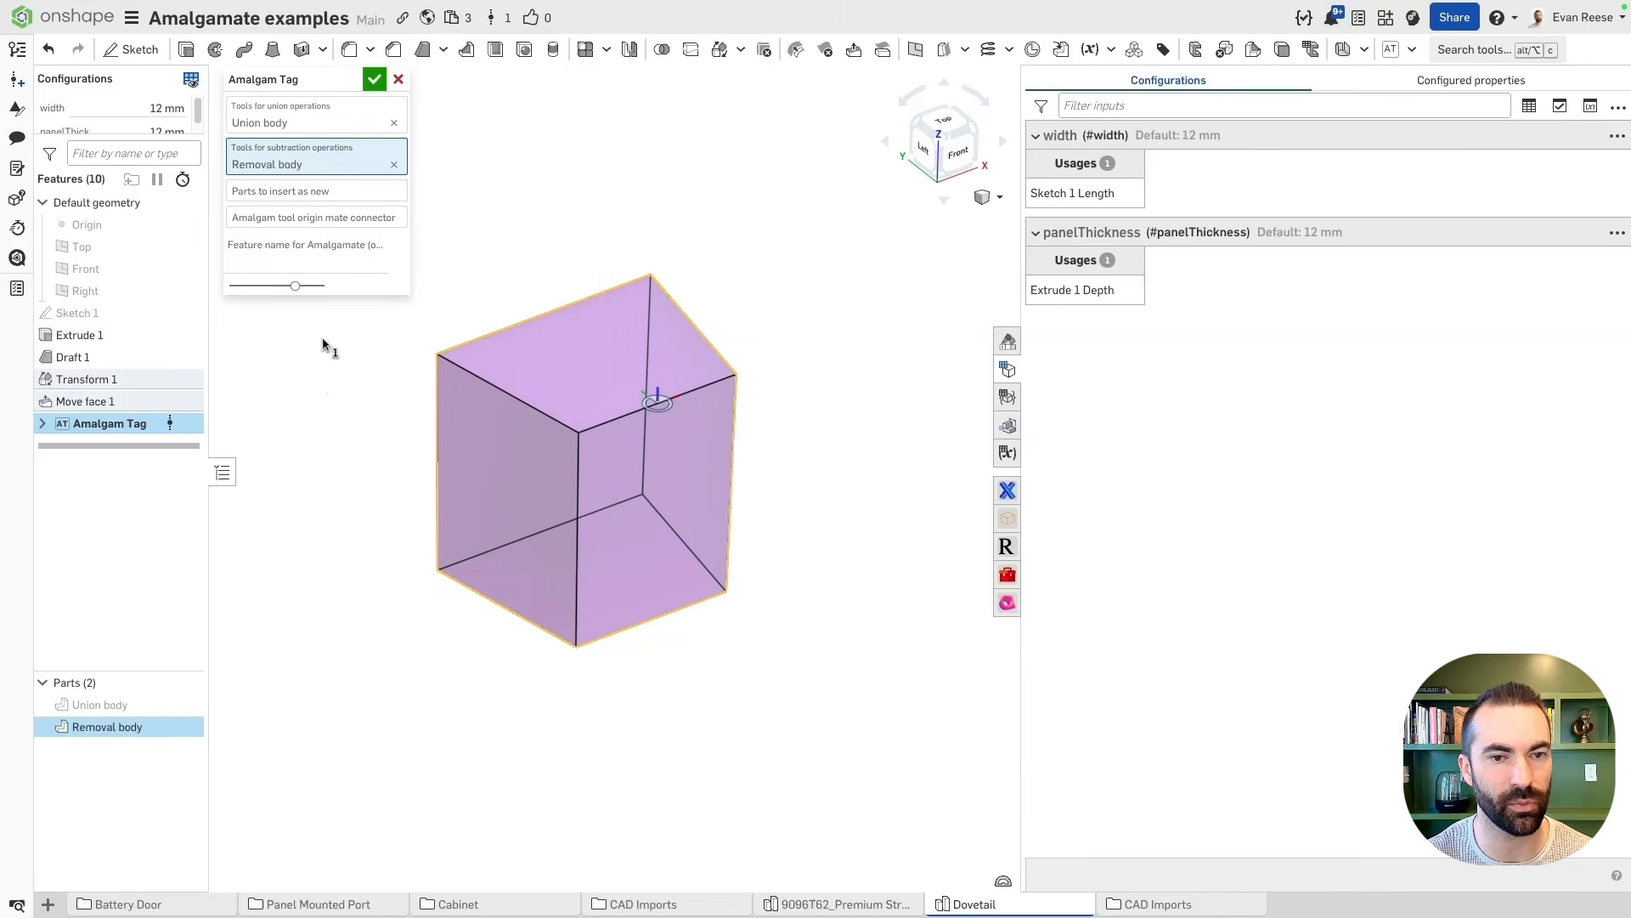
Finish the Amalgam Tag feature with no parts to insert as new
{"action": "left_click", "coordinate": [331, 198]}
{"action": "mouse_move", "coordinate": [586, 262]}
{"action": "right_mouse_down"}
{"action": "mouse_move", "coordinate": [564, 251]}
{"action": "mouse_move", "coordinate": [581, 252]}
{"action": "right_mouse_up"}
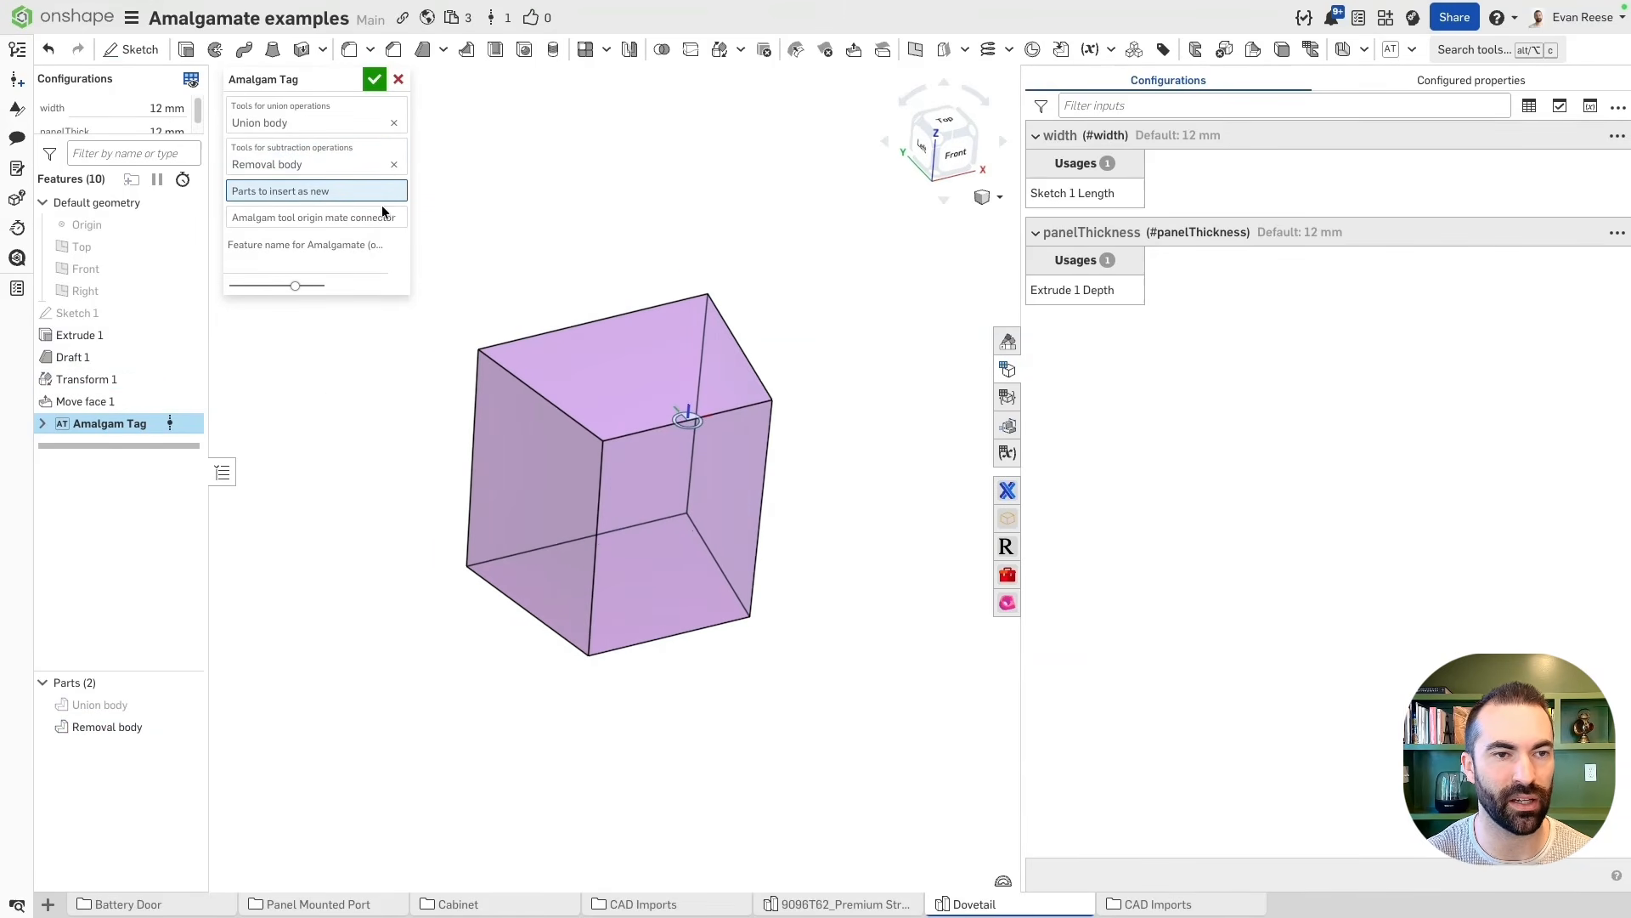
{"action": "mouse_move", "coordinate": [695, 437]}
{"action": "right_mouse_down"}
{"action": "mouse_move", "coordinate": [685, 412]}
{"action": "mouse_move", "coordinate": [700, 434]}
{"action": "right_mouse_up"}
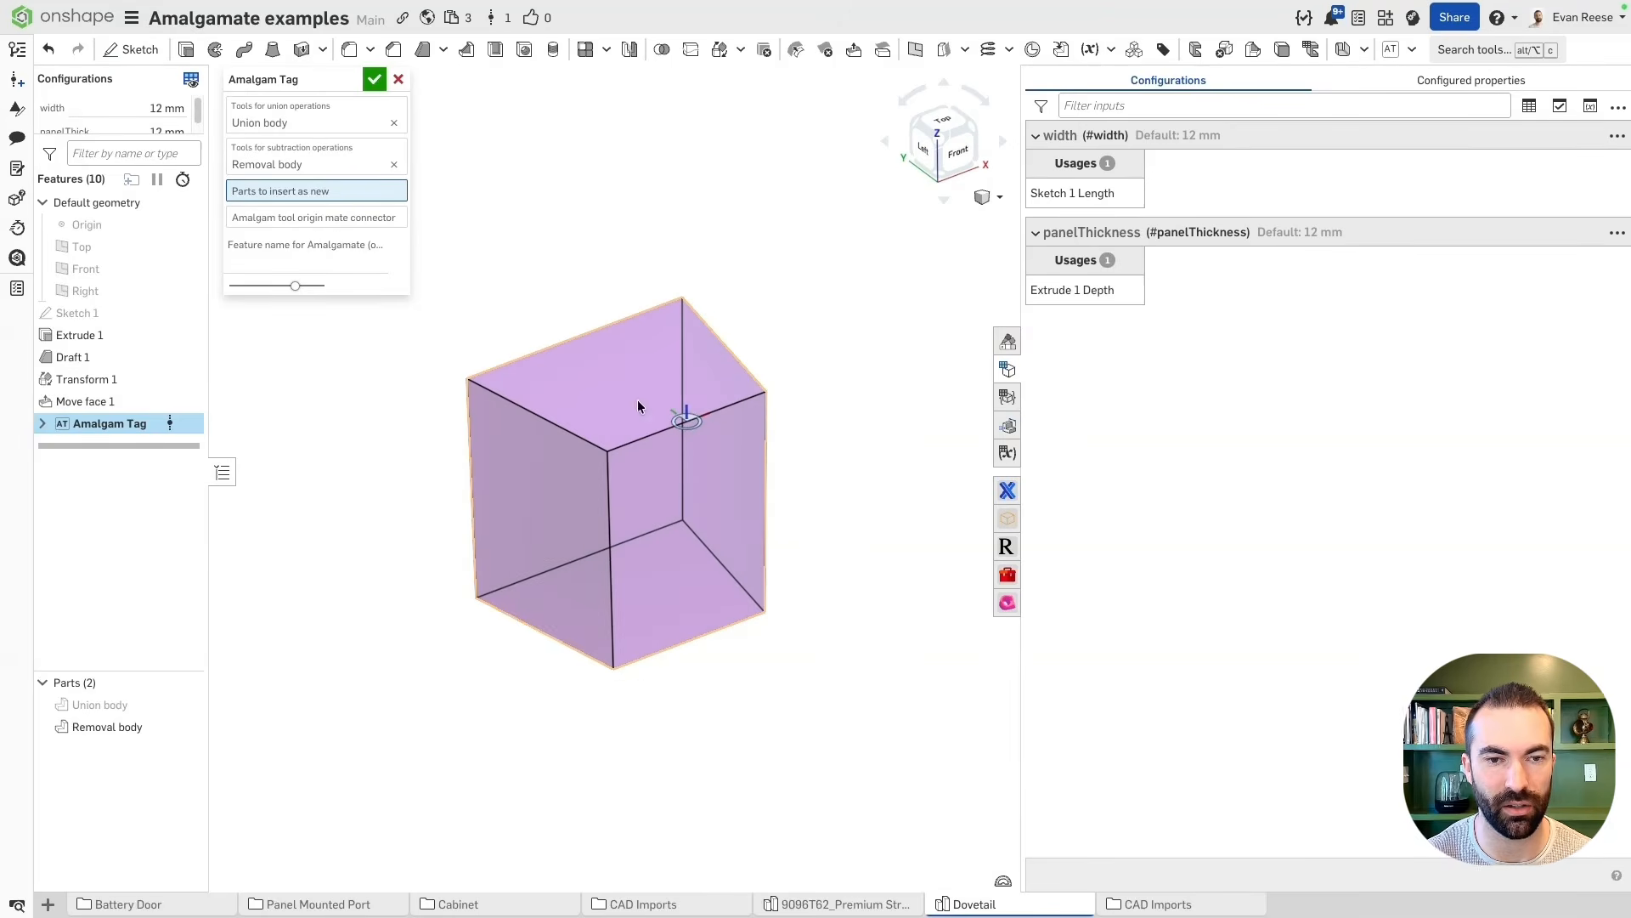
{"action": "left_click", "coordinate": [375, 79]}
{"action": "mouse_move", "coordinate": [482, 318]}
{"action": "right_mouse_down"}
{"action": "mouse_move", "coordinate": [471, 268]}
{"action": "mouse_move", "coordinate": [473, 316]}
{"action": "right_mouse_up"}
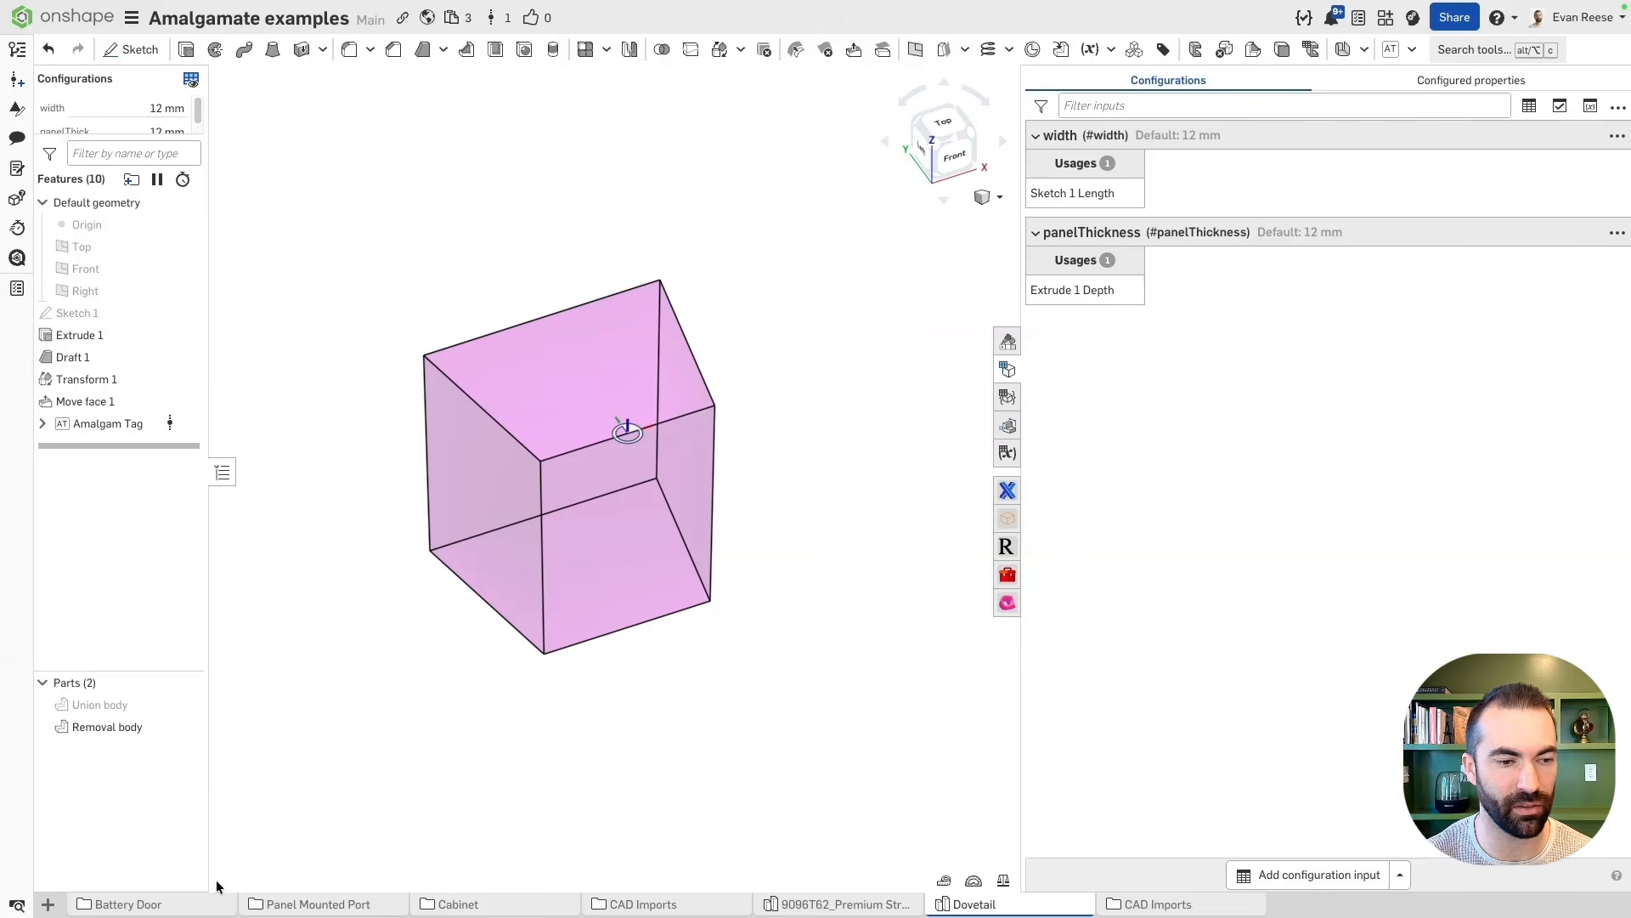
Create a new Part Studio and sketch a rectangle about 161 by 98 mm on the Top plane, its lower edge through the origin
{"action": "left_click", "coordinate": [48, 904]}
{"action": "left_click", "coordinate": [85, 759]}
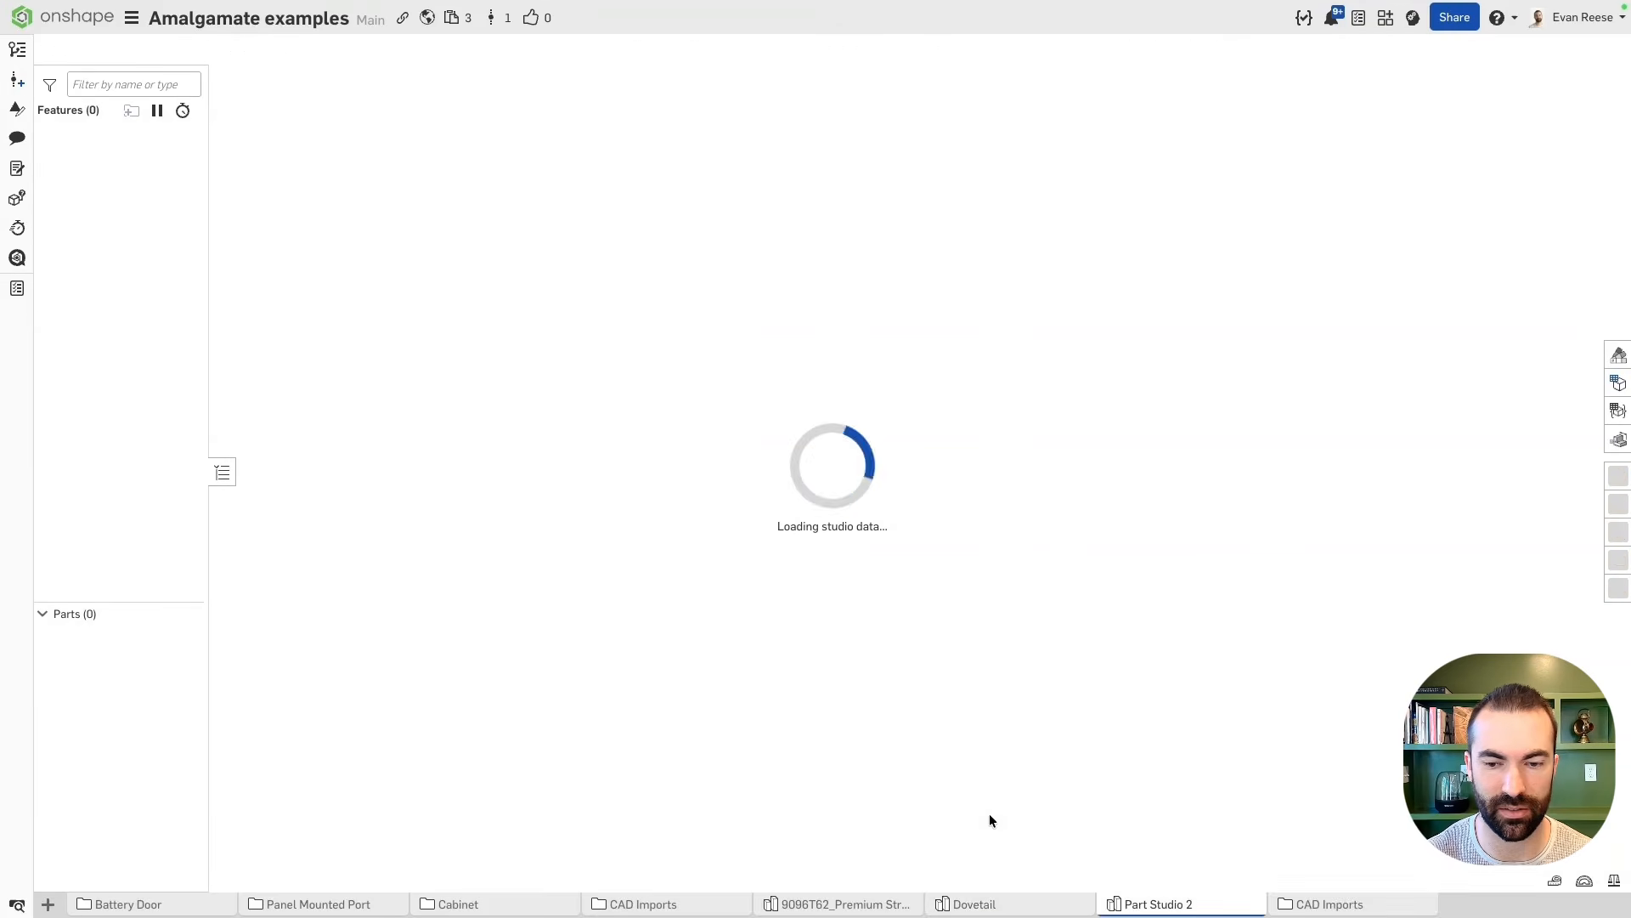
{"action": "left_click", "coordinate": [644, 521]}
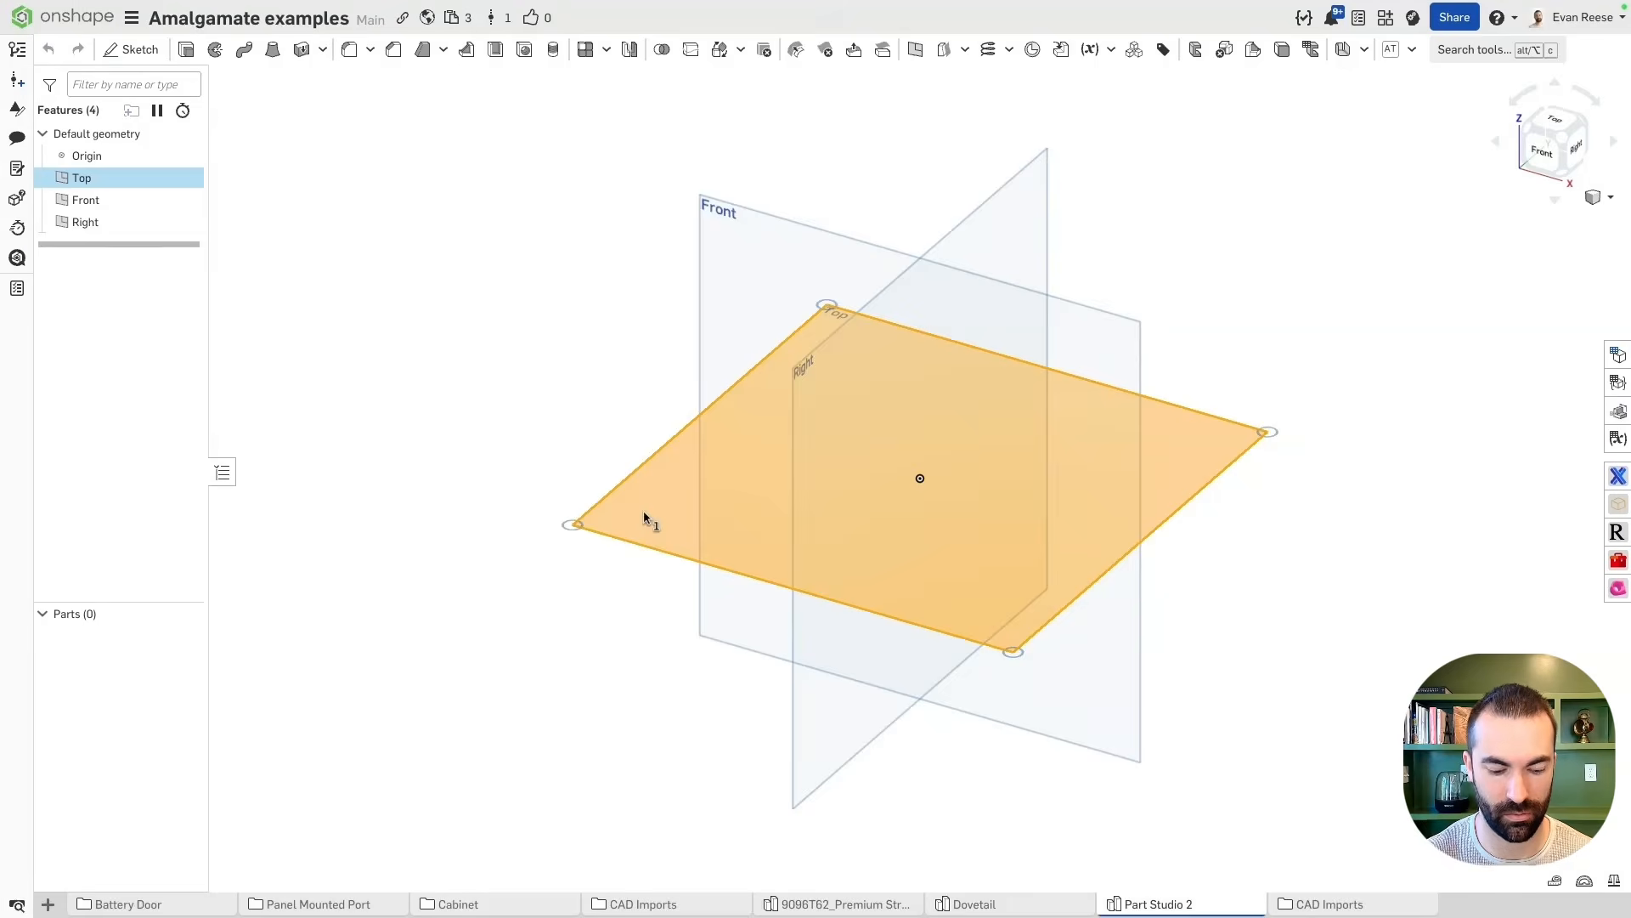
{"action": "key", "text": "shift+s"}
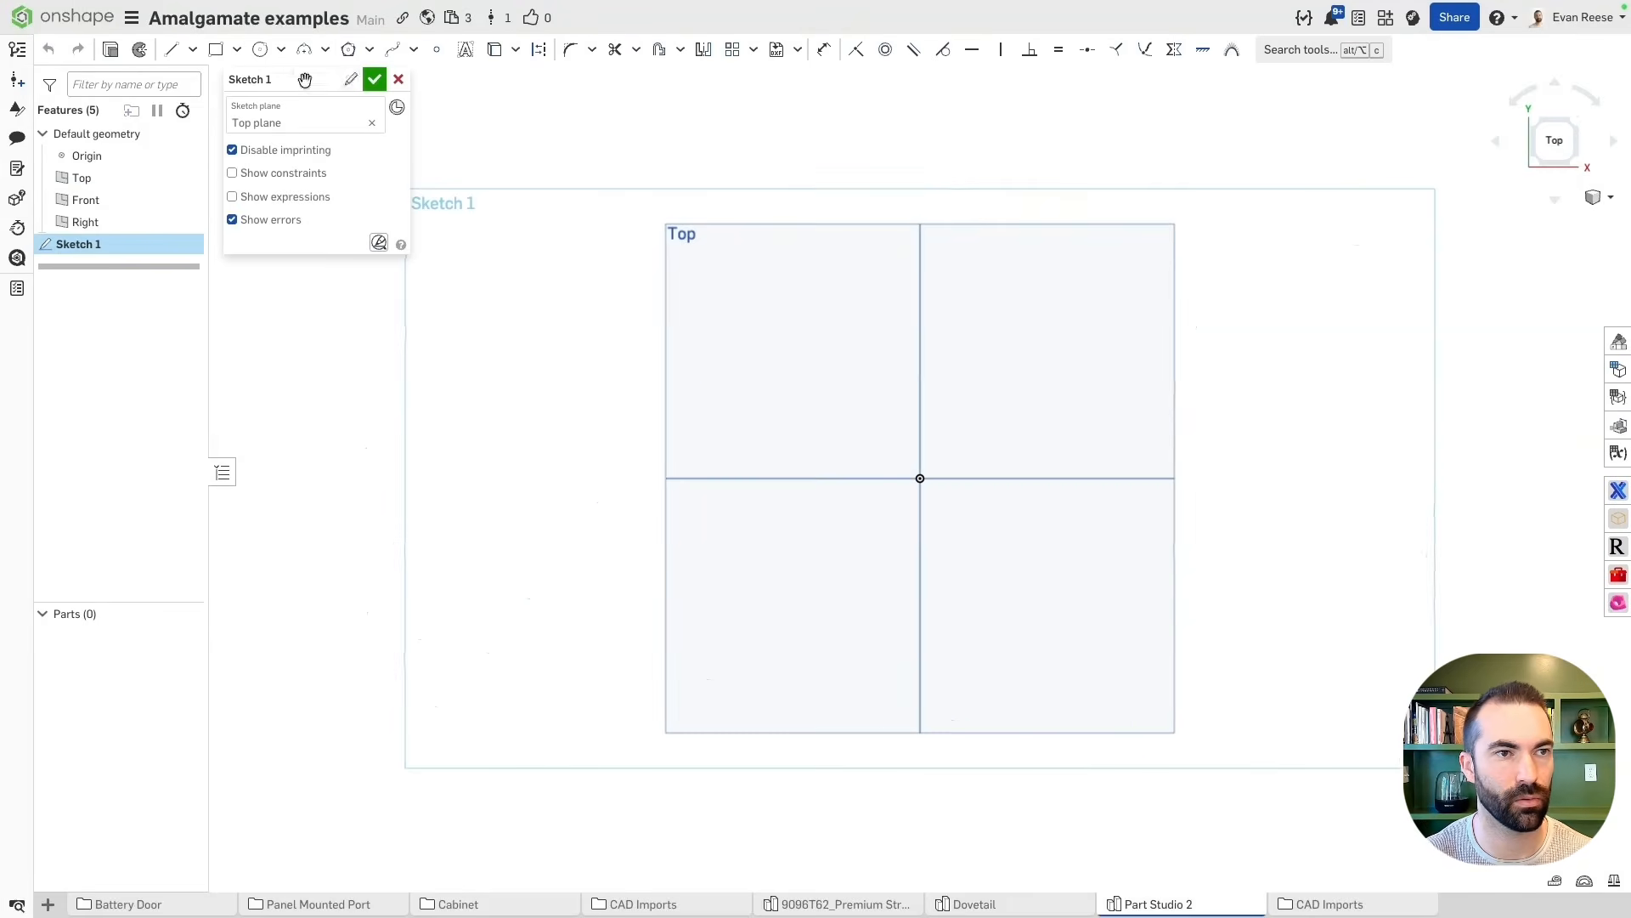
{"action": "left_click", "coordinate": [216, 48]}
{"action": "left_click", "coordinate": [647, 146]}
{"action": "left_click", "coordinate": [1194, 474]}
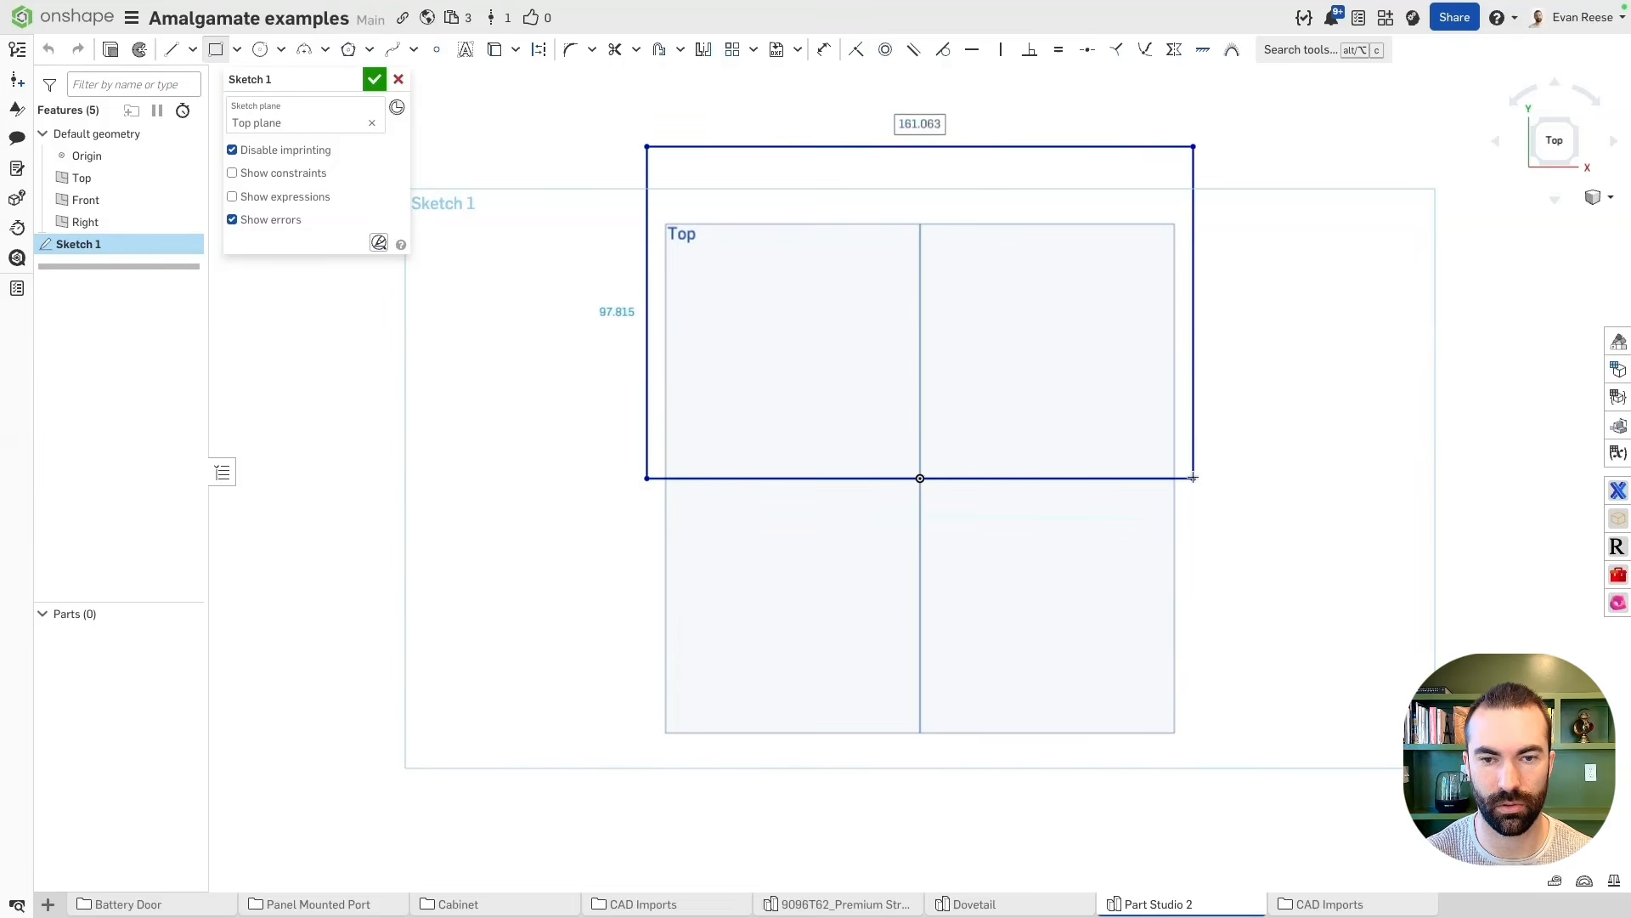
Extrude the rectangle as a new solid with its depth driven by a new length variable panelThickness of 0.5 in
{"action": "key", "text": "shift+e"}
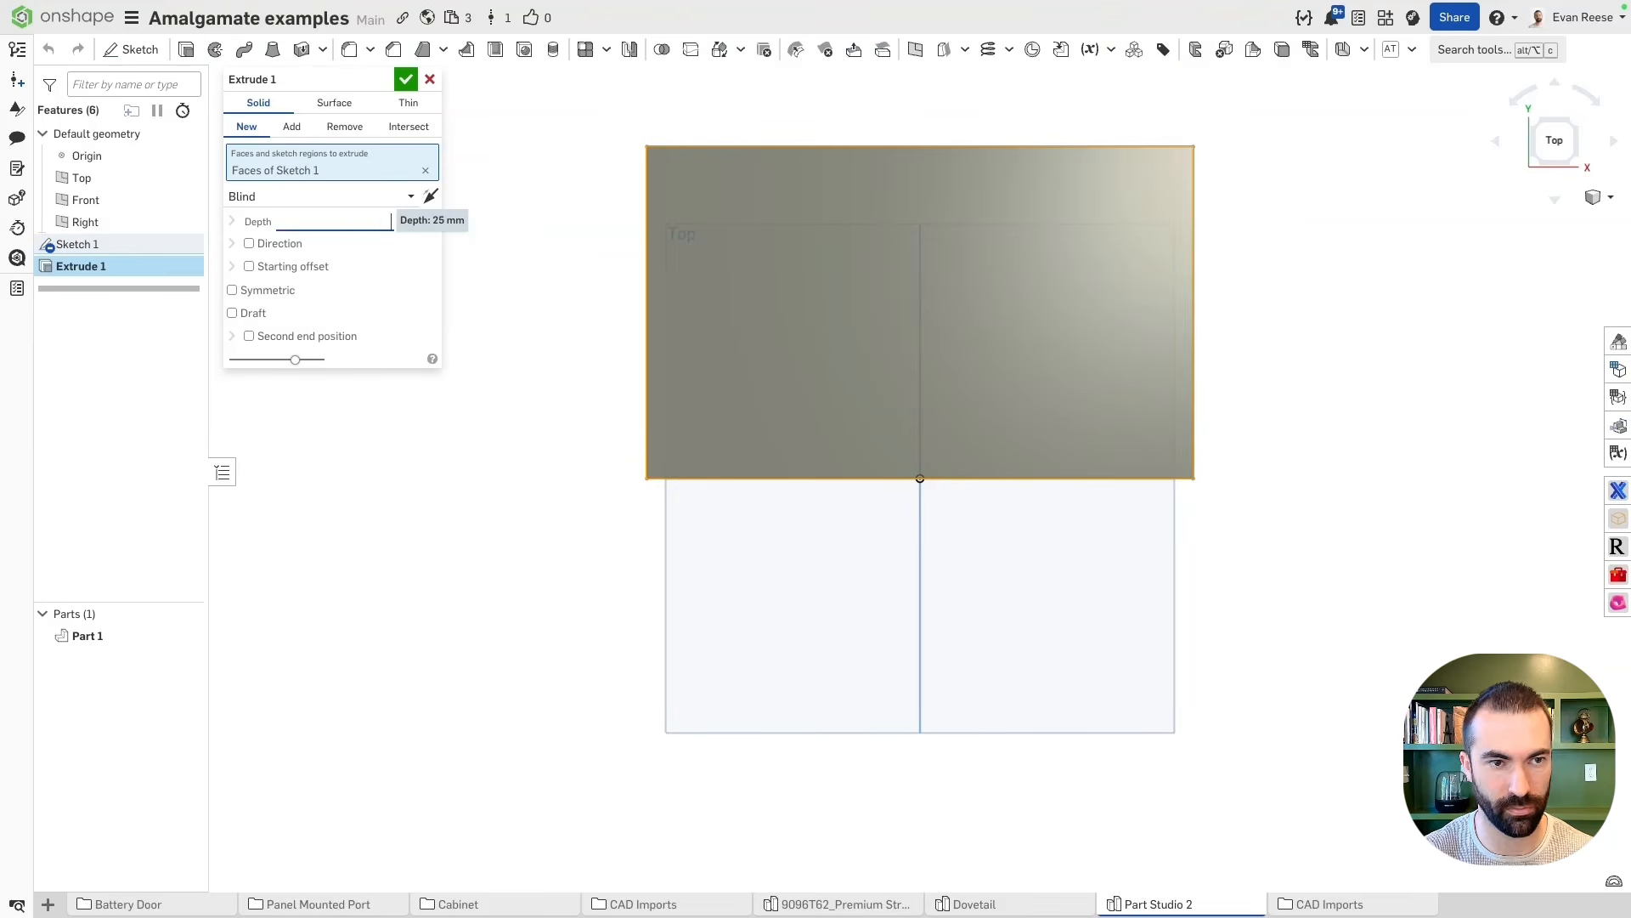
{"action": "type", "text": "#panelThickness"}
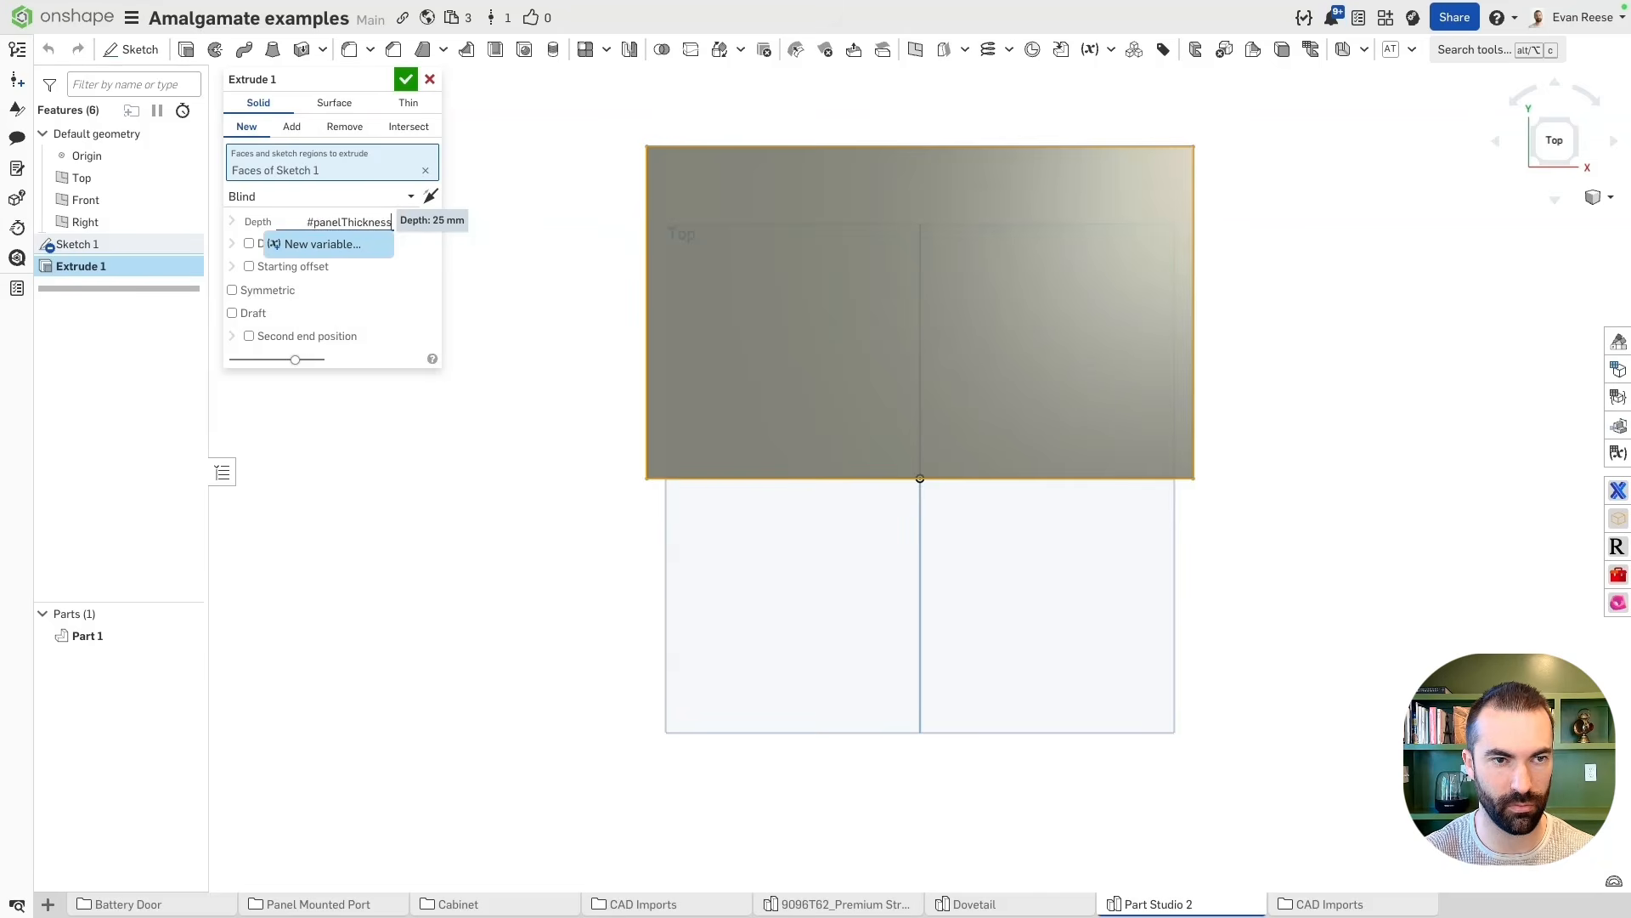
{"action": "key", "text": "Return"}
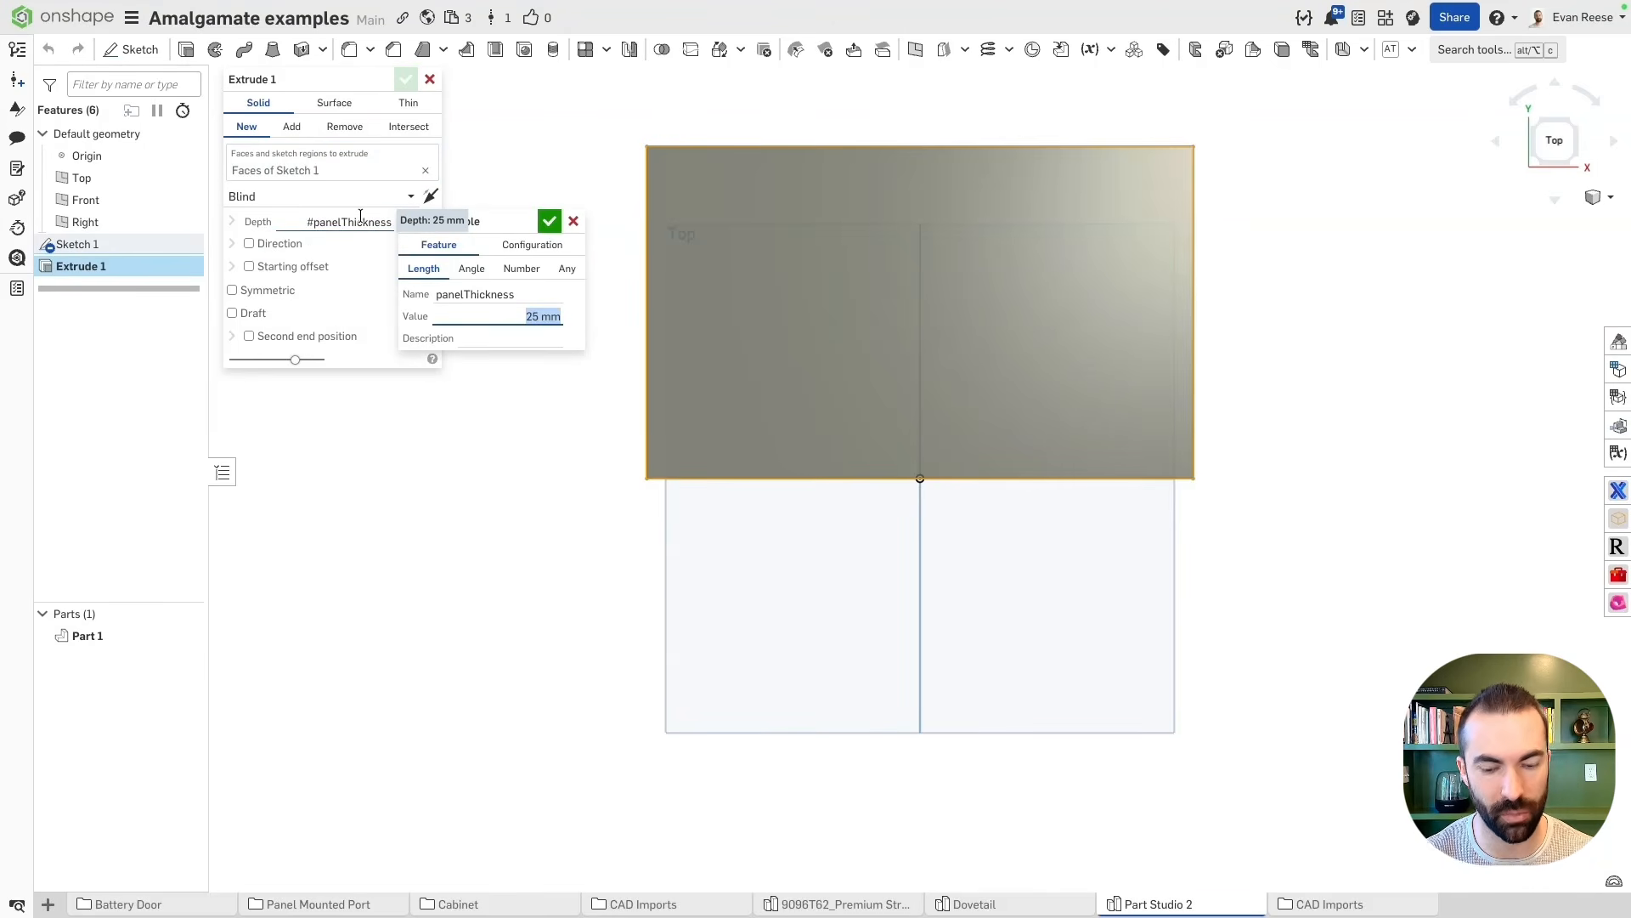
{"action": "type", "text": "0.5 in"}
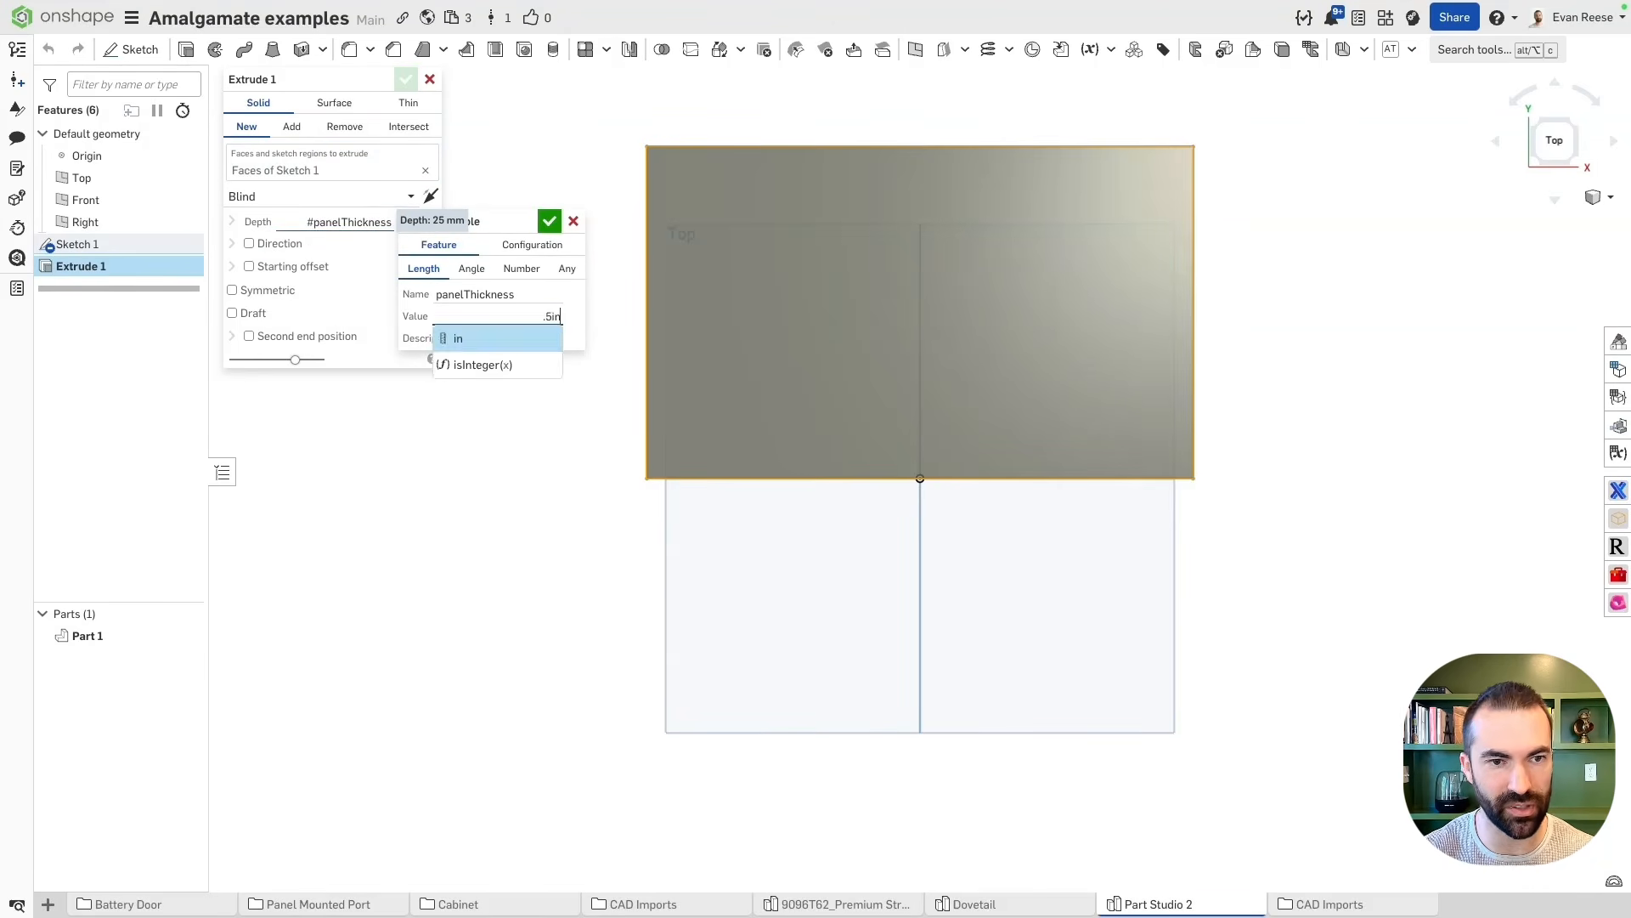
{"action": "key", "text": "Return"}
{"action": "right_click_drag", "start_coordinate": [494, 502], "coordinate": [493, 339]}
{"action": "left_click", "coordinate": [406, 80]}
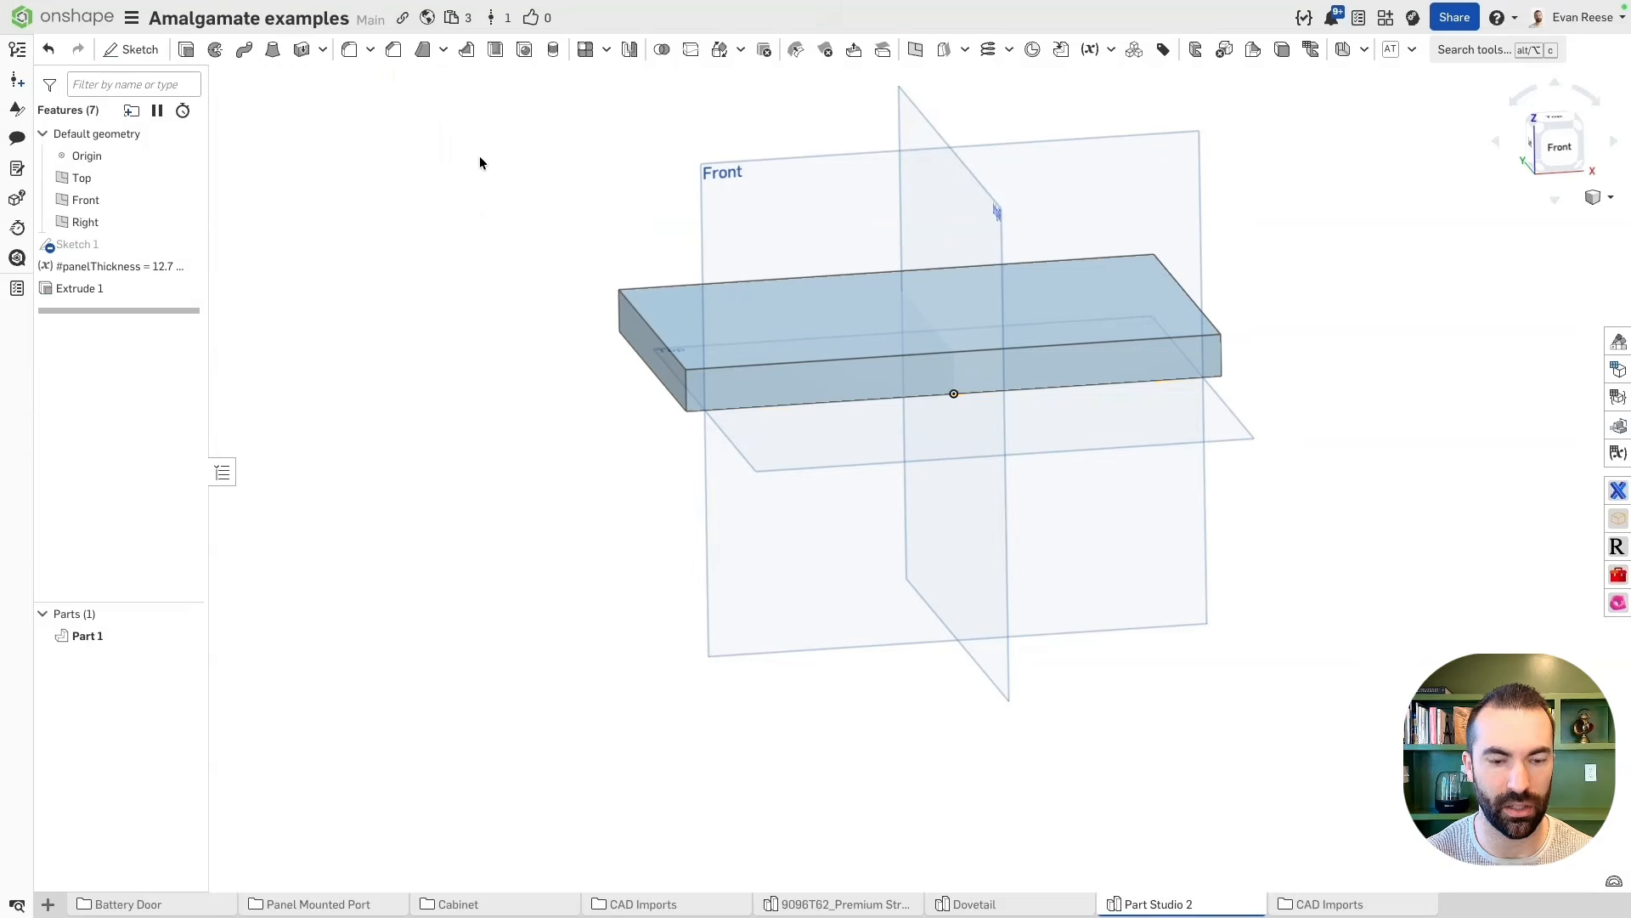
Mirror the panel about the Front plane as a separate new part
{"action": "key", "text": "alt+c"}
{"action": "type", "text": "mi"}
{"action": "key", "text": "Return"}
{"action": "left_click", "coordinate": [670, 320]}
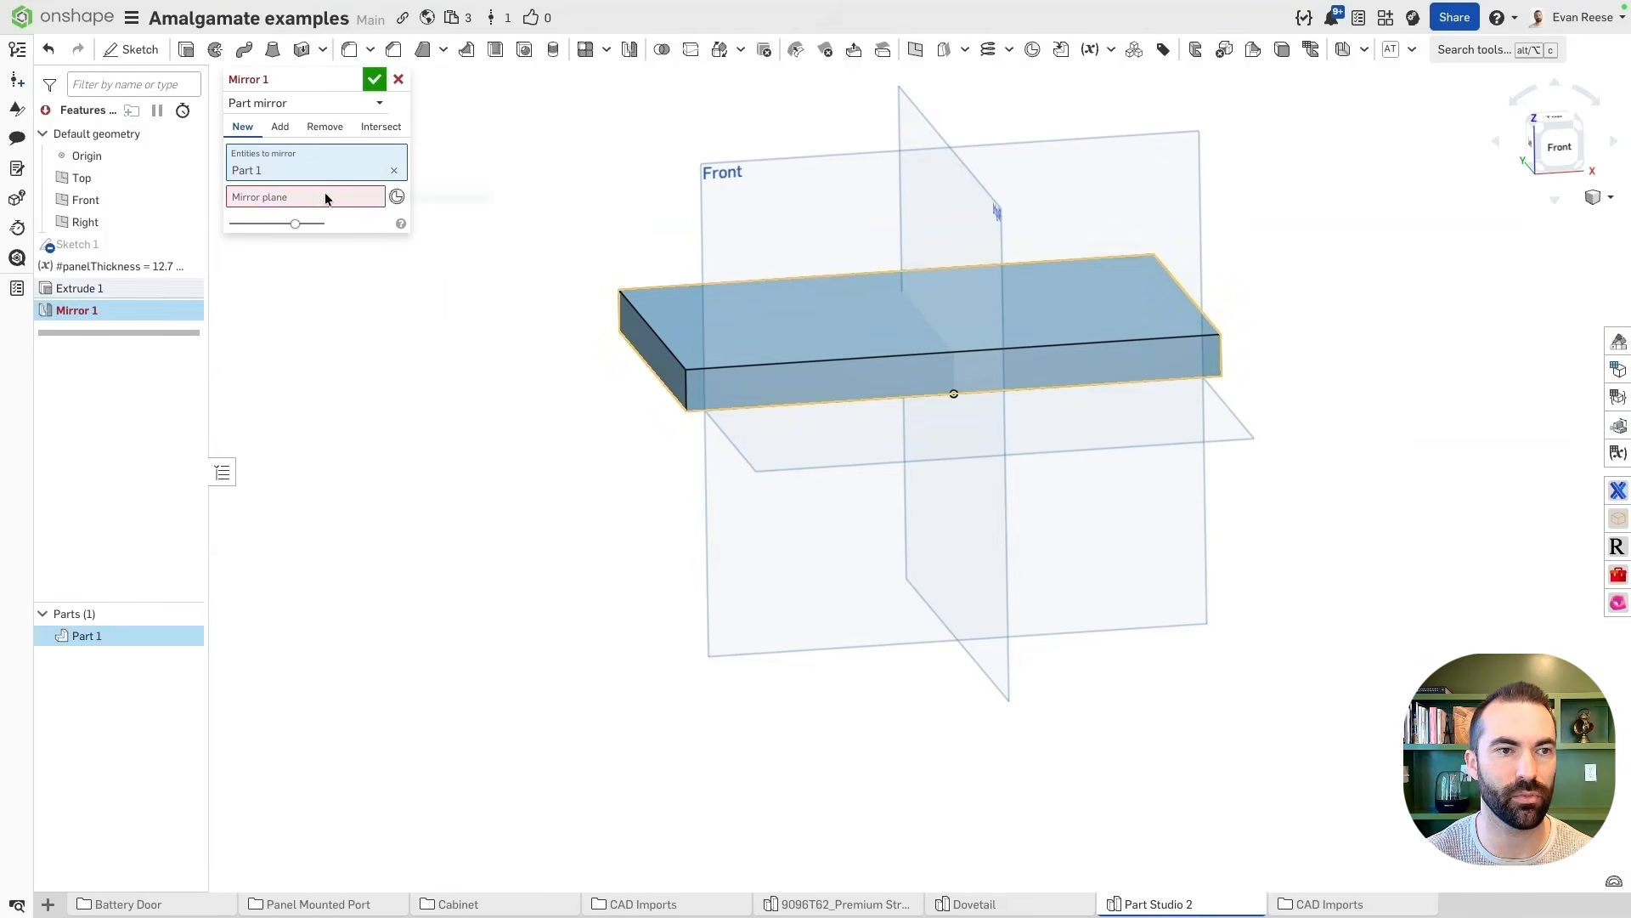
{"action": "left_click", "coordinate": [710, 227]}
{"action": "left_click", "coordinate": [280, 126]}
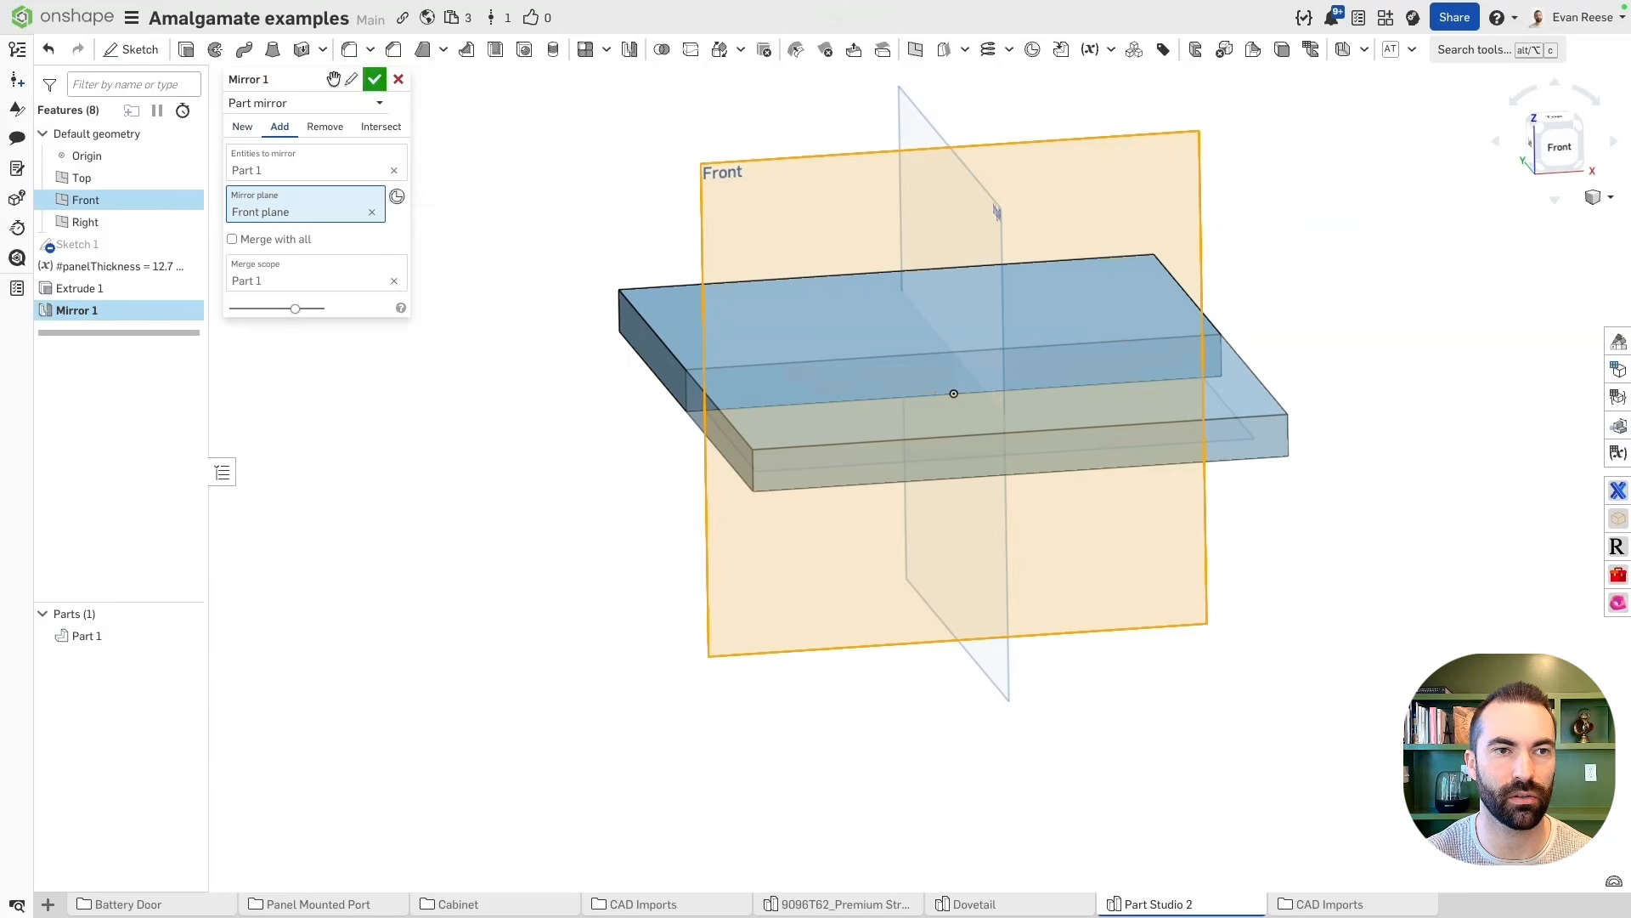
{"action": "left_click", "coordinate": [243, 132]}
{"action": "left_click", "coordinate": [374, 79]}
{"action": "key", "text": "shift+7"}
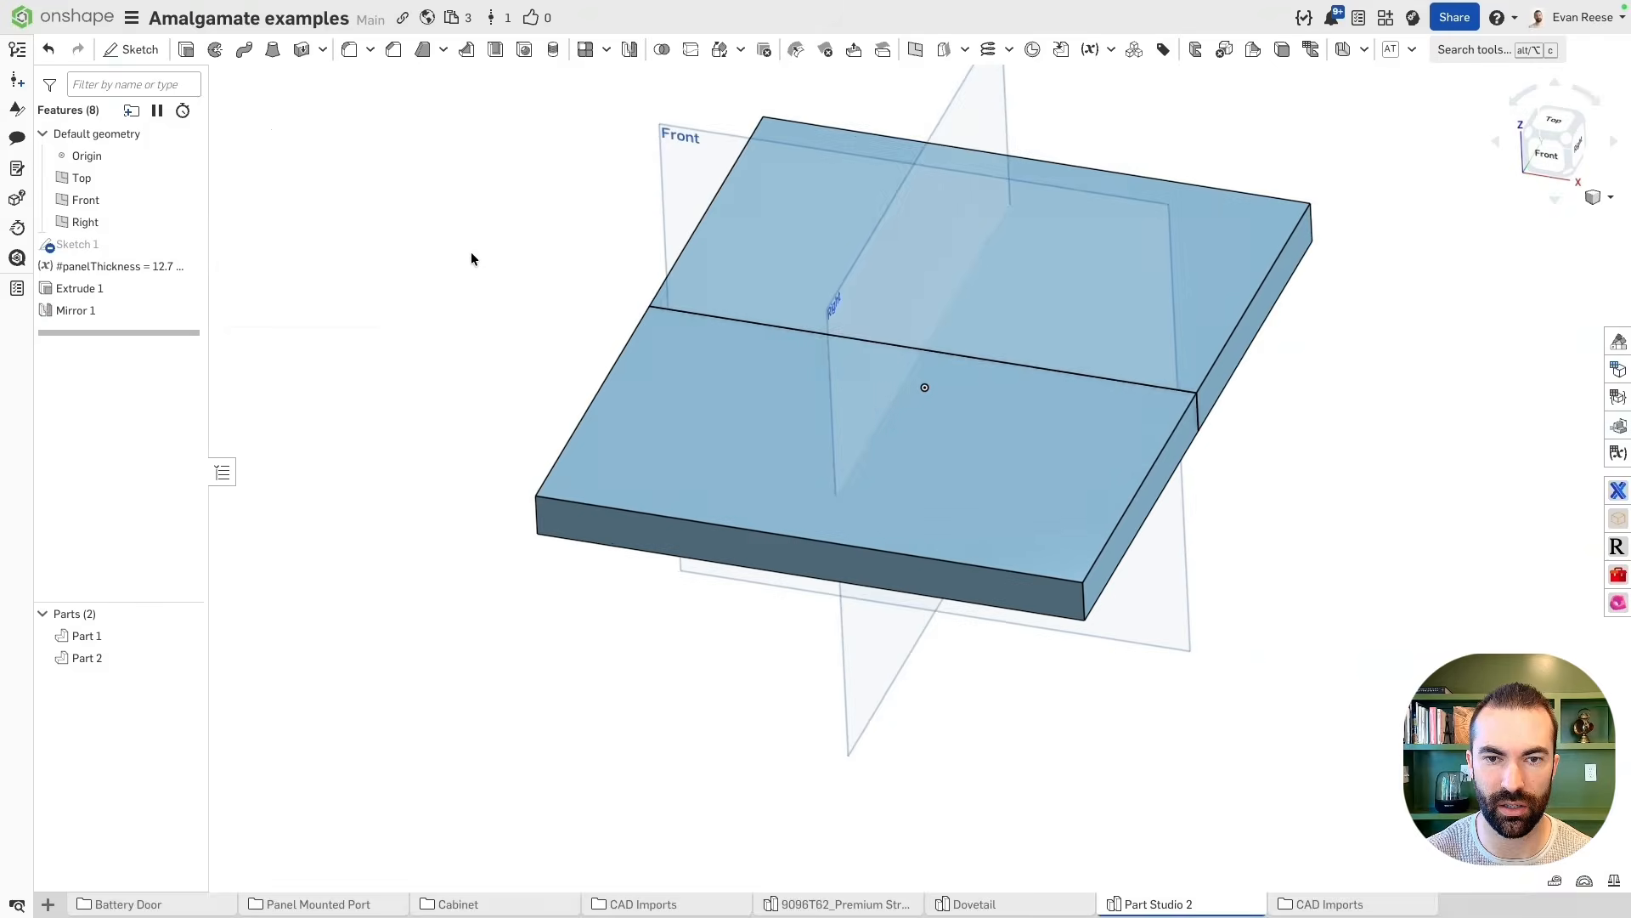
Start an Amalgamate feature and list the current document's Part Studios for its tool selection
{"action": "mouse_move", "coordinate": [473, 259]}
{"action": "right_mouse_down"}
{"action": "mouse_move", "coordinate": [510, 255]}
{"action": "mouse_move", "coordinate": [464, 280]}
{"action": "right_mouse_up"}
{"action": "key", "text": "alt+c"}
{"action": "type", "text": "ama"}
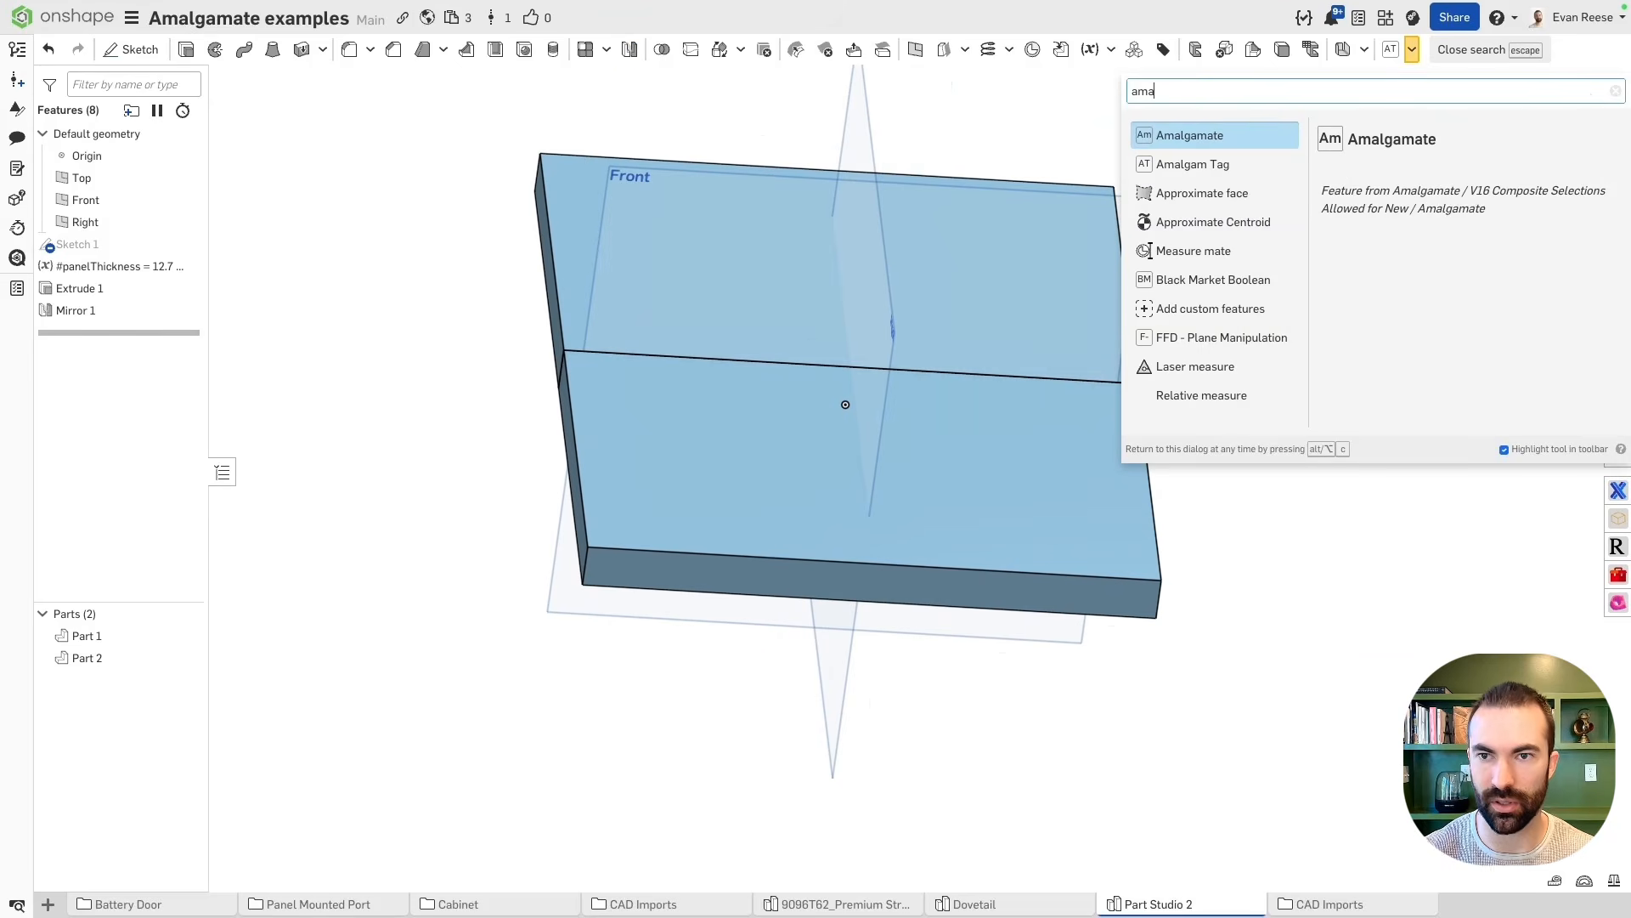
{"action": "key", "text": "Return"}
{"action": "left_click", "coordinate": [317, 126]}
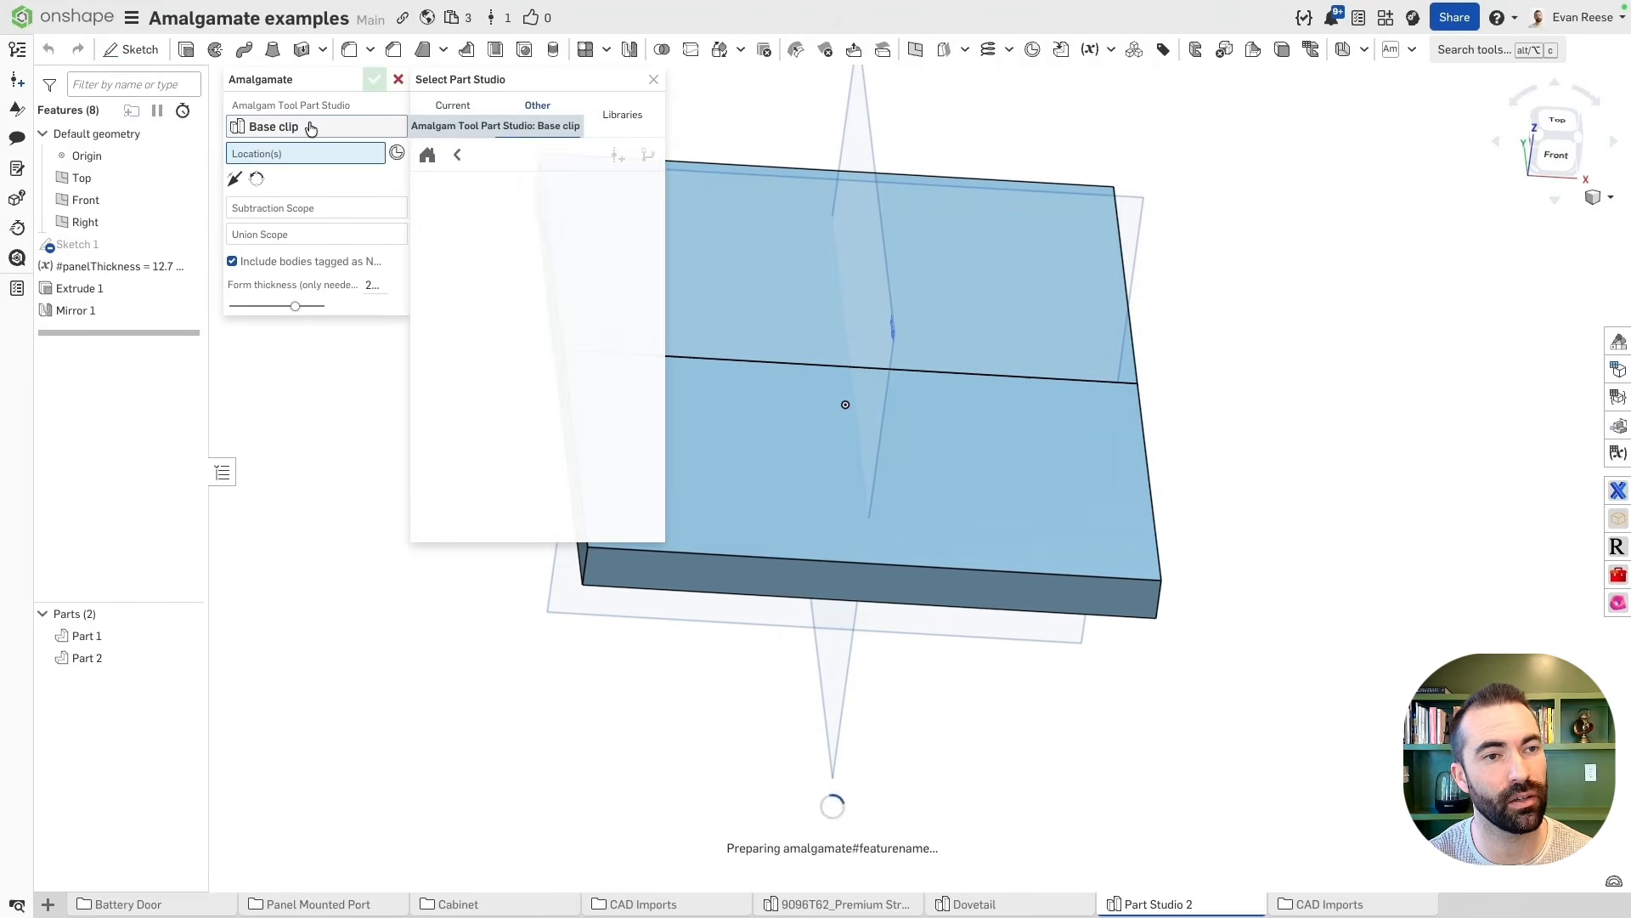
{"action": "left_click", "coordinate": [453, 109]}
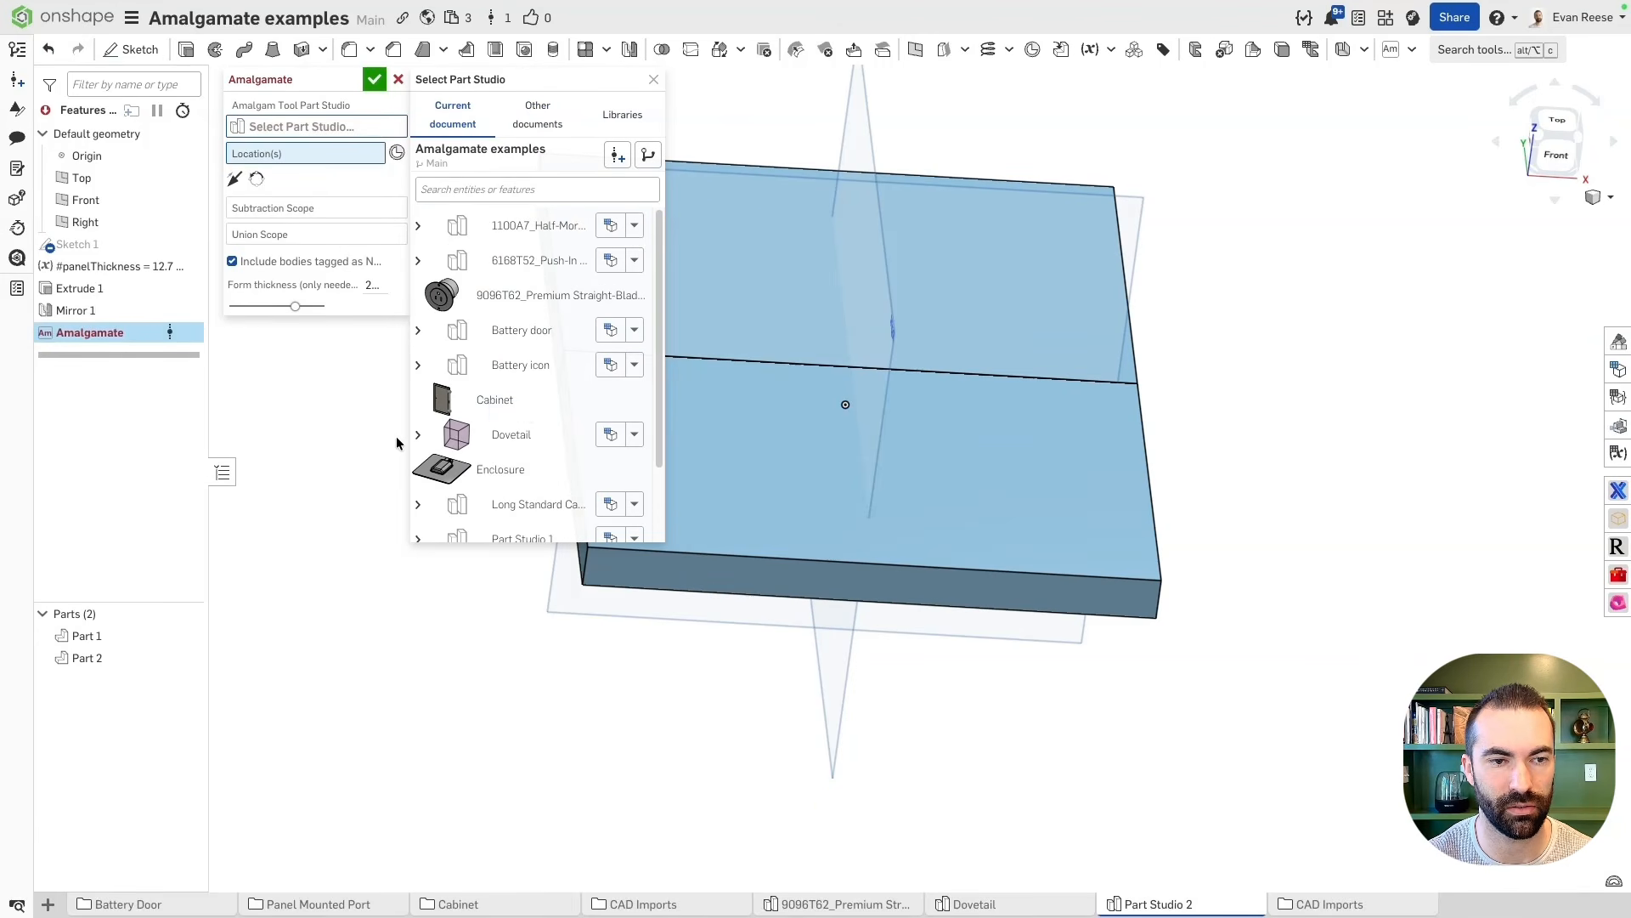
Choose the Dovetail Part Studio as the Amalgamate tool, with its panelThickness configuration set to #panelThickness
{"action": "left_click", "coordinate": [417, 435]}
{"action": "scroll", "coordinate": [527, 411], "scroll_direction": "down", "scroll_amount": 2}
{"action": "left_click", "coordinate": [535, 361]}
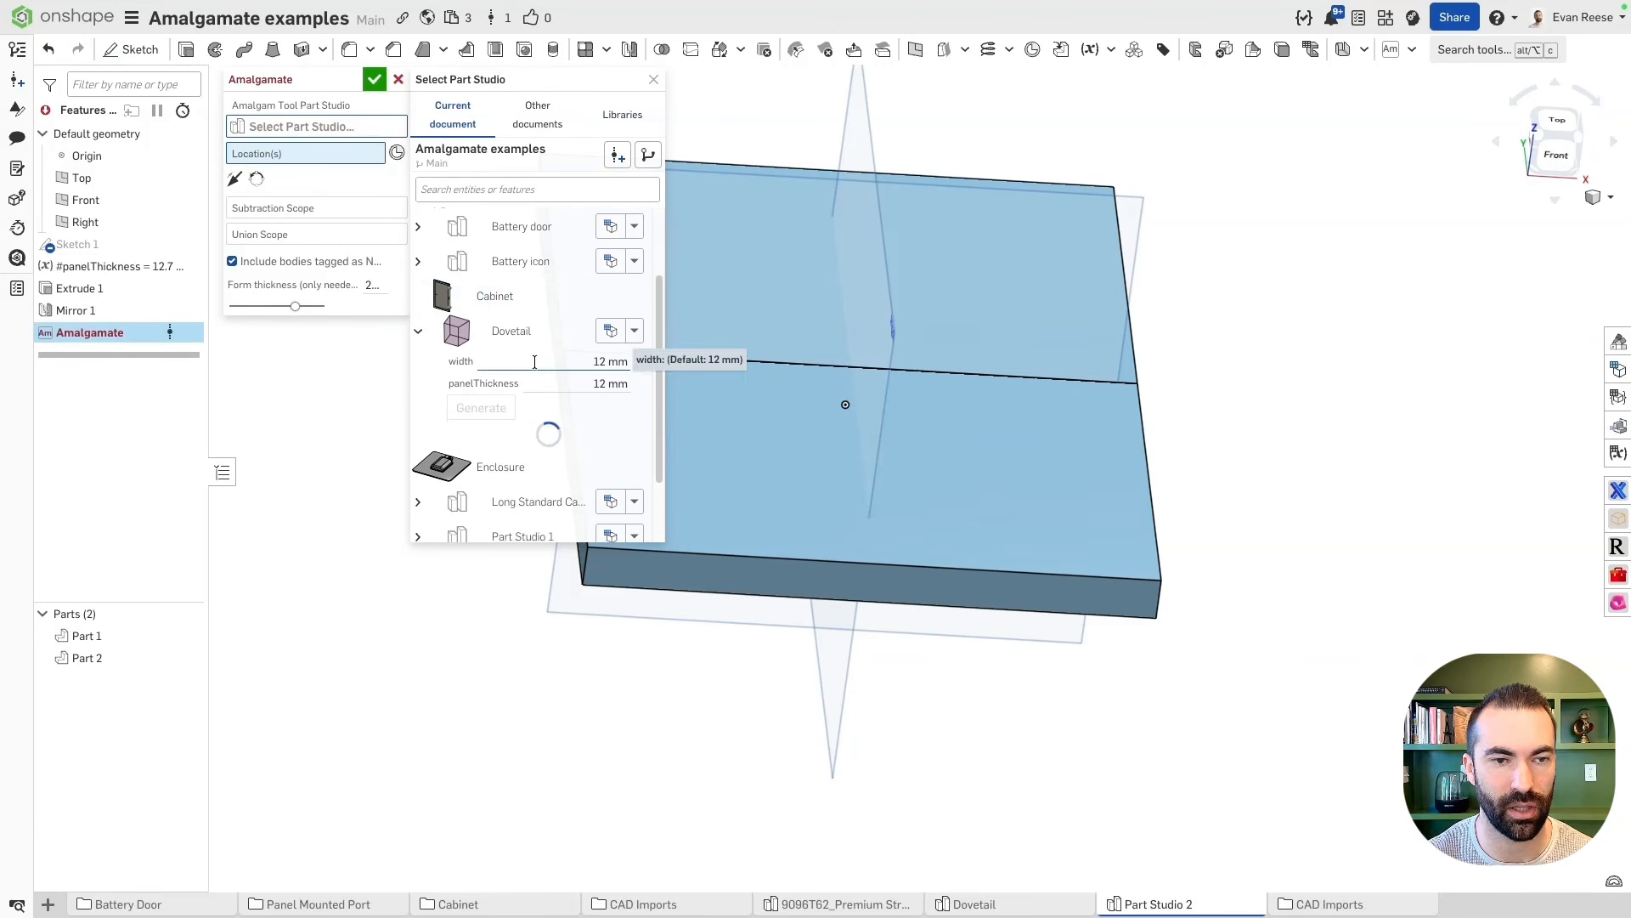
{"action": "left_click", "coordinate": [550, 383]}
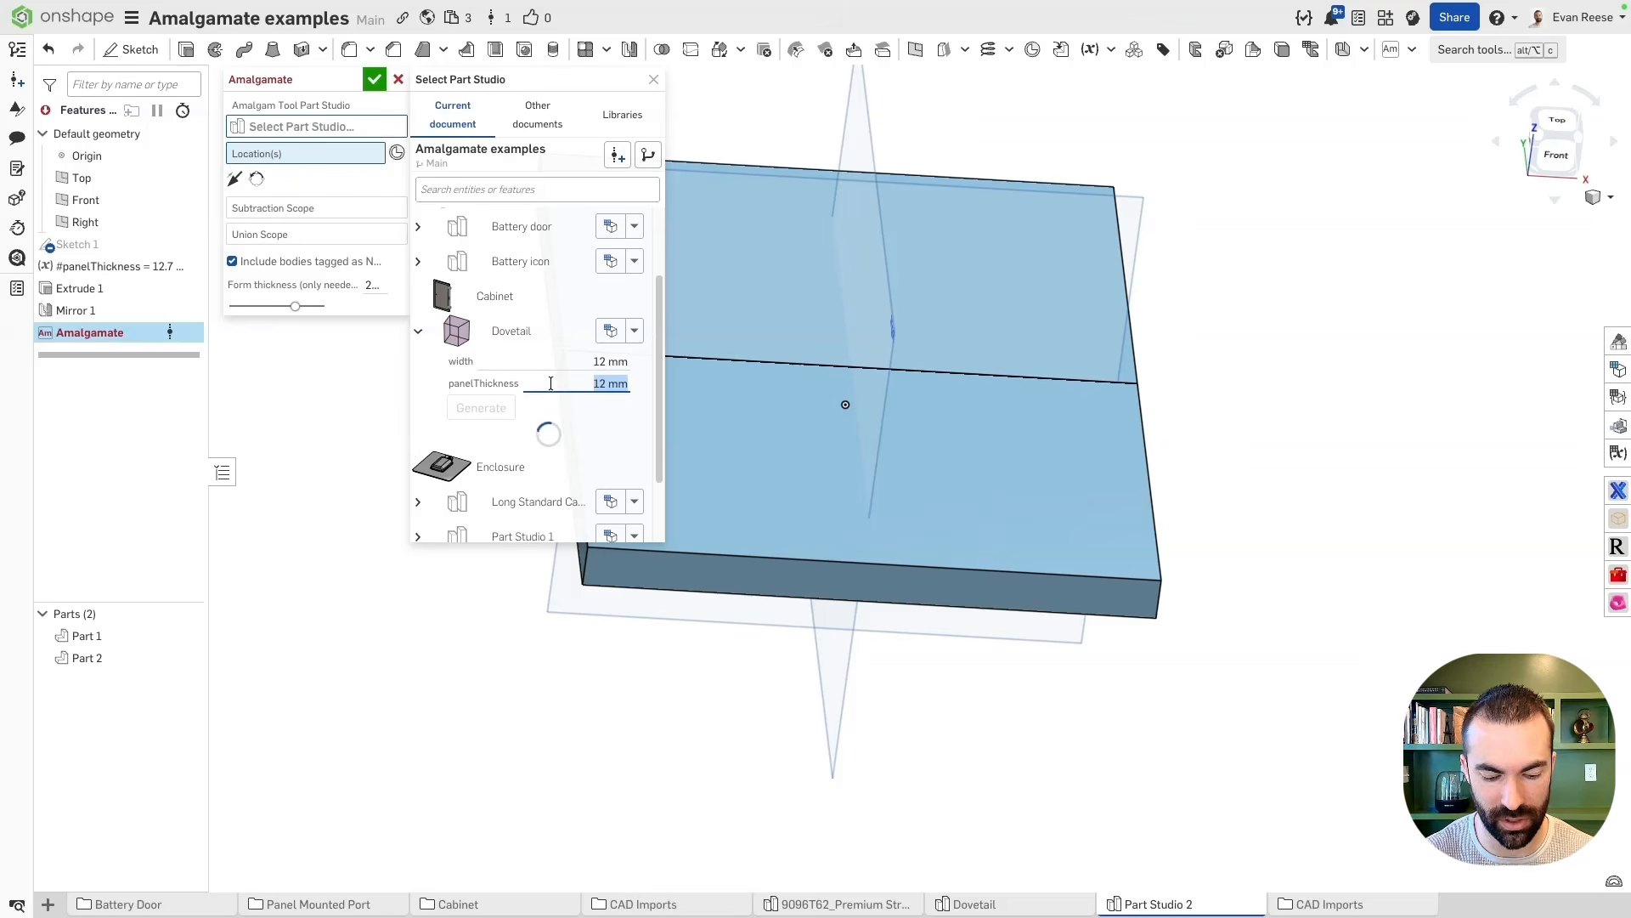
{"action": "type", "text": "#panelThickness"}
{"action": "key", "text": "Return"}
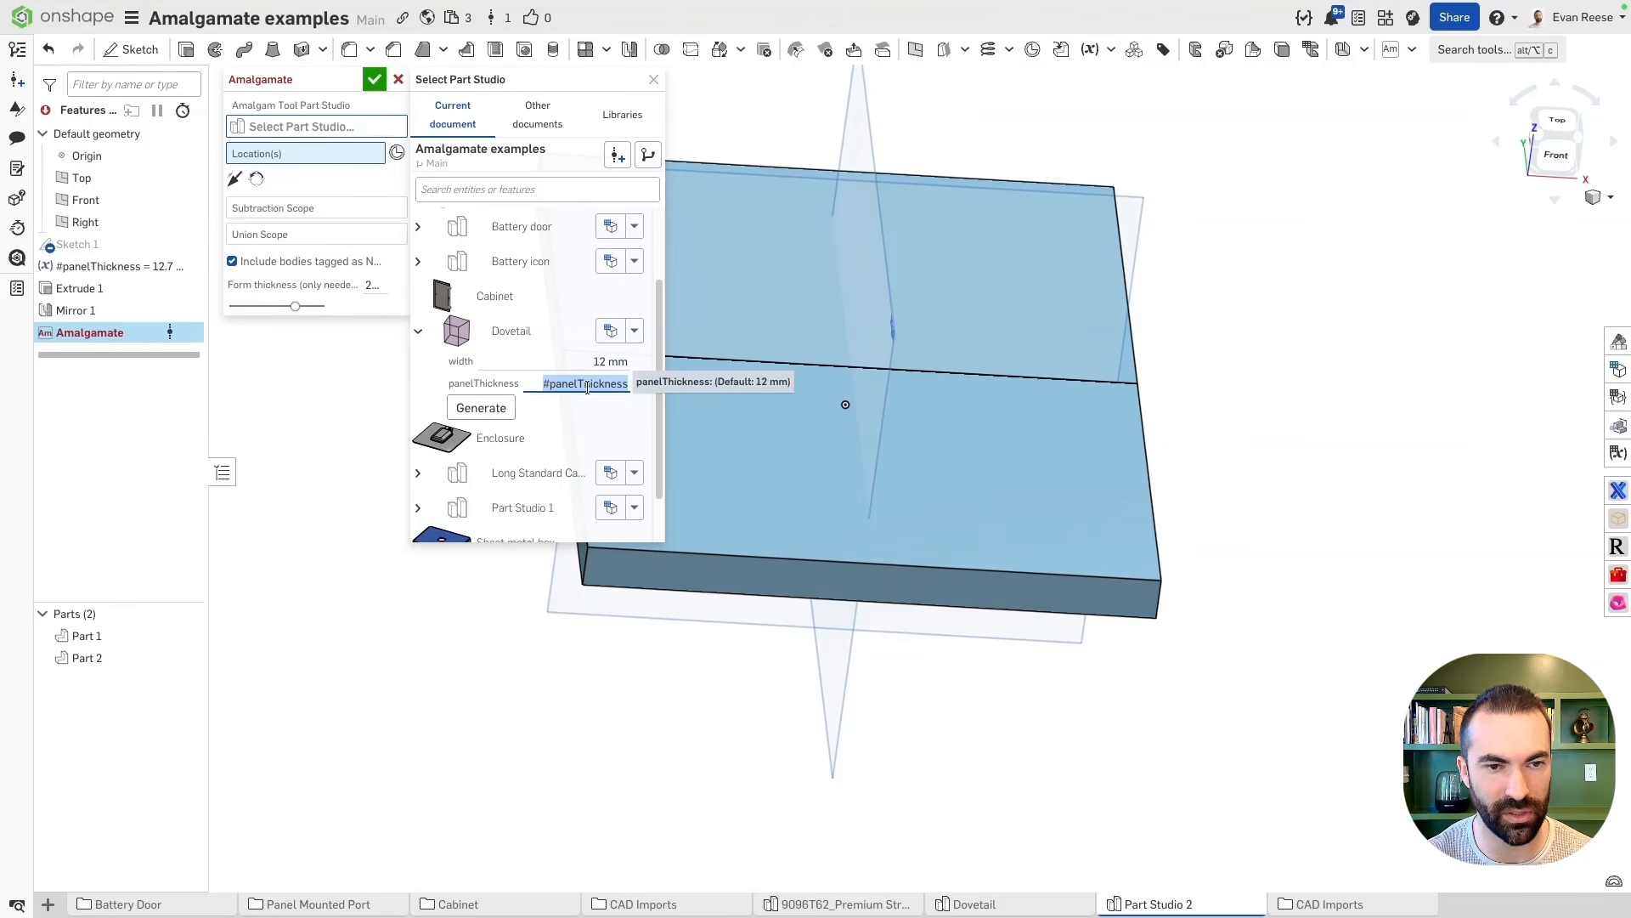
{"action": "left_click", "coordinate": [486, 409]}
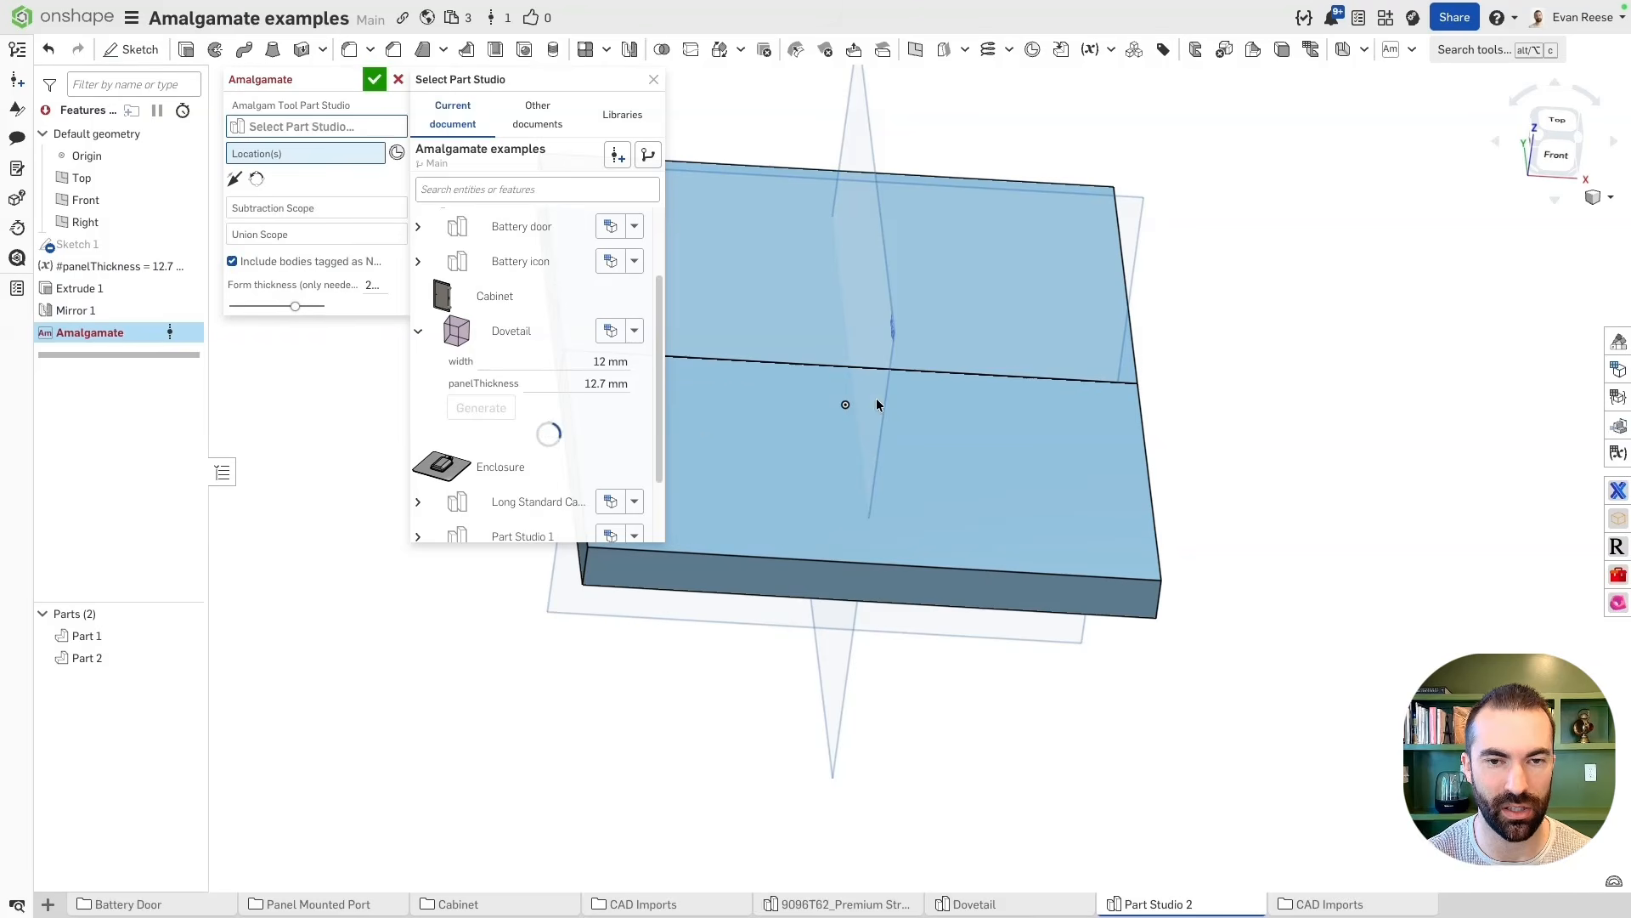
{"action": "mouse_move", "coordinate": [850, 401]}
{"action": "right_mouse_down"}
{"action": "mouse_move", "coordinate": [732, 365]}
{"action": "mouse_move", "coordinate": [867, 379]}
{"action": "right_mouse_up"}
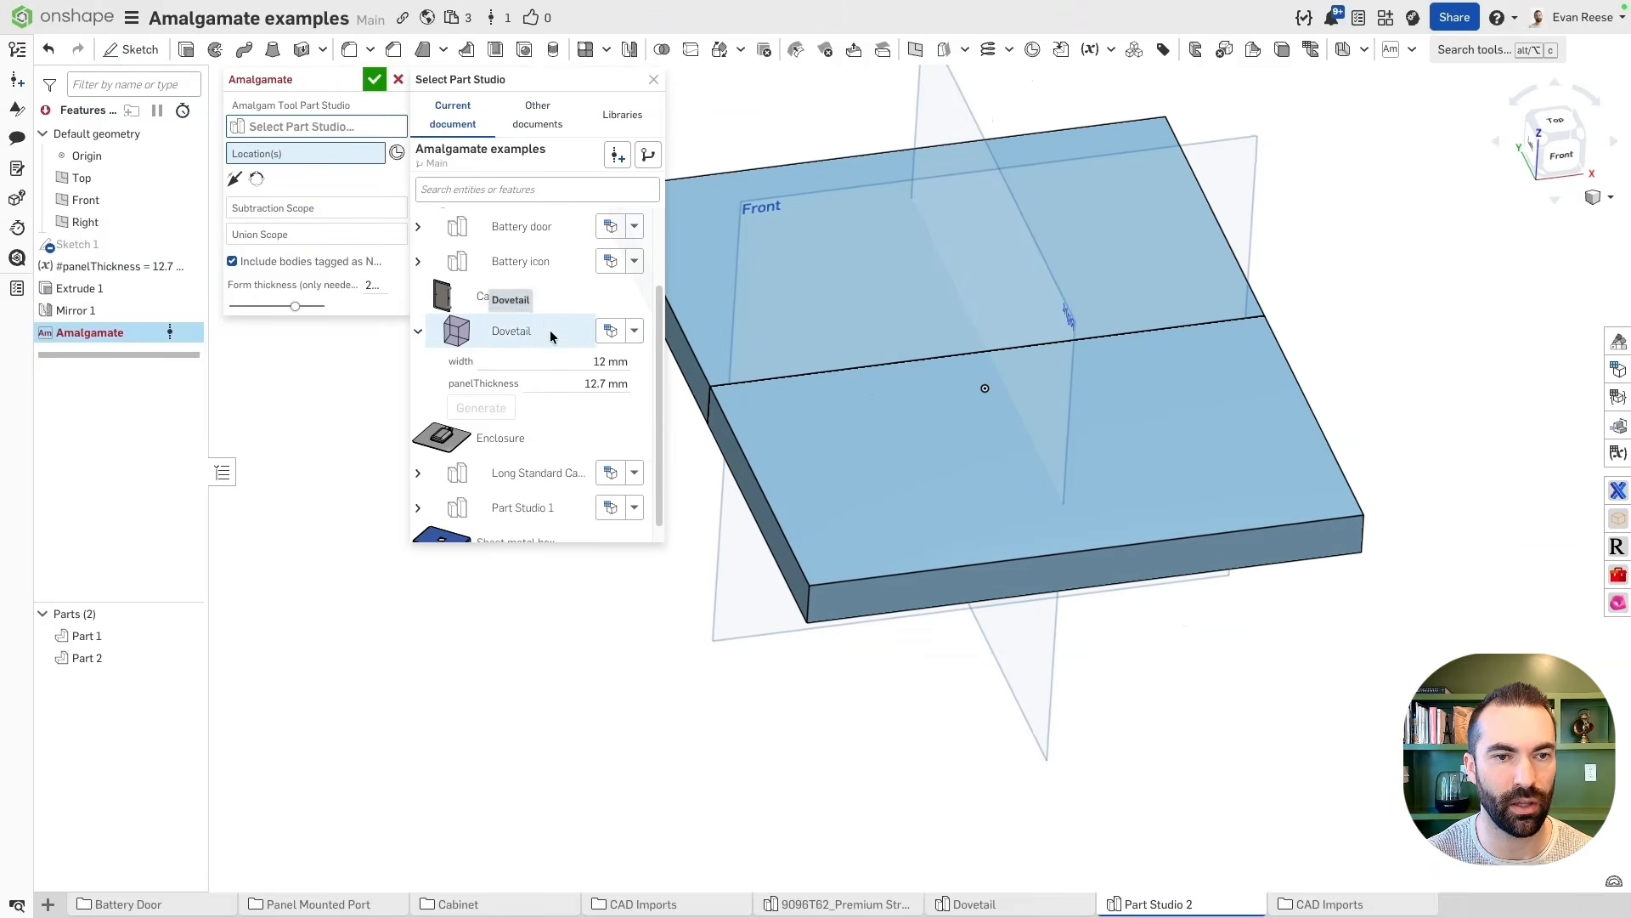
{"action": "left_click", "coordinate": [502, 332]}
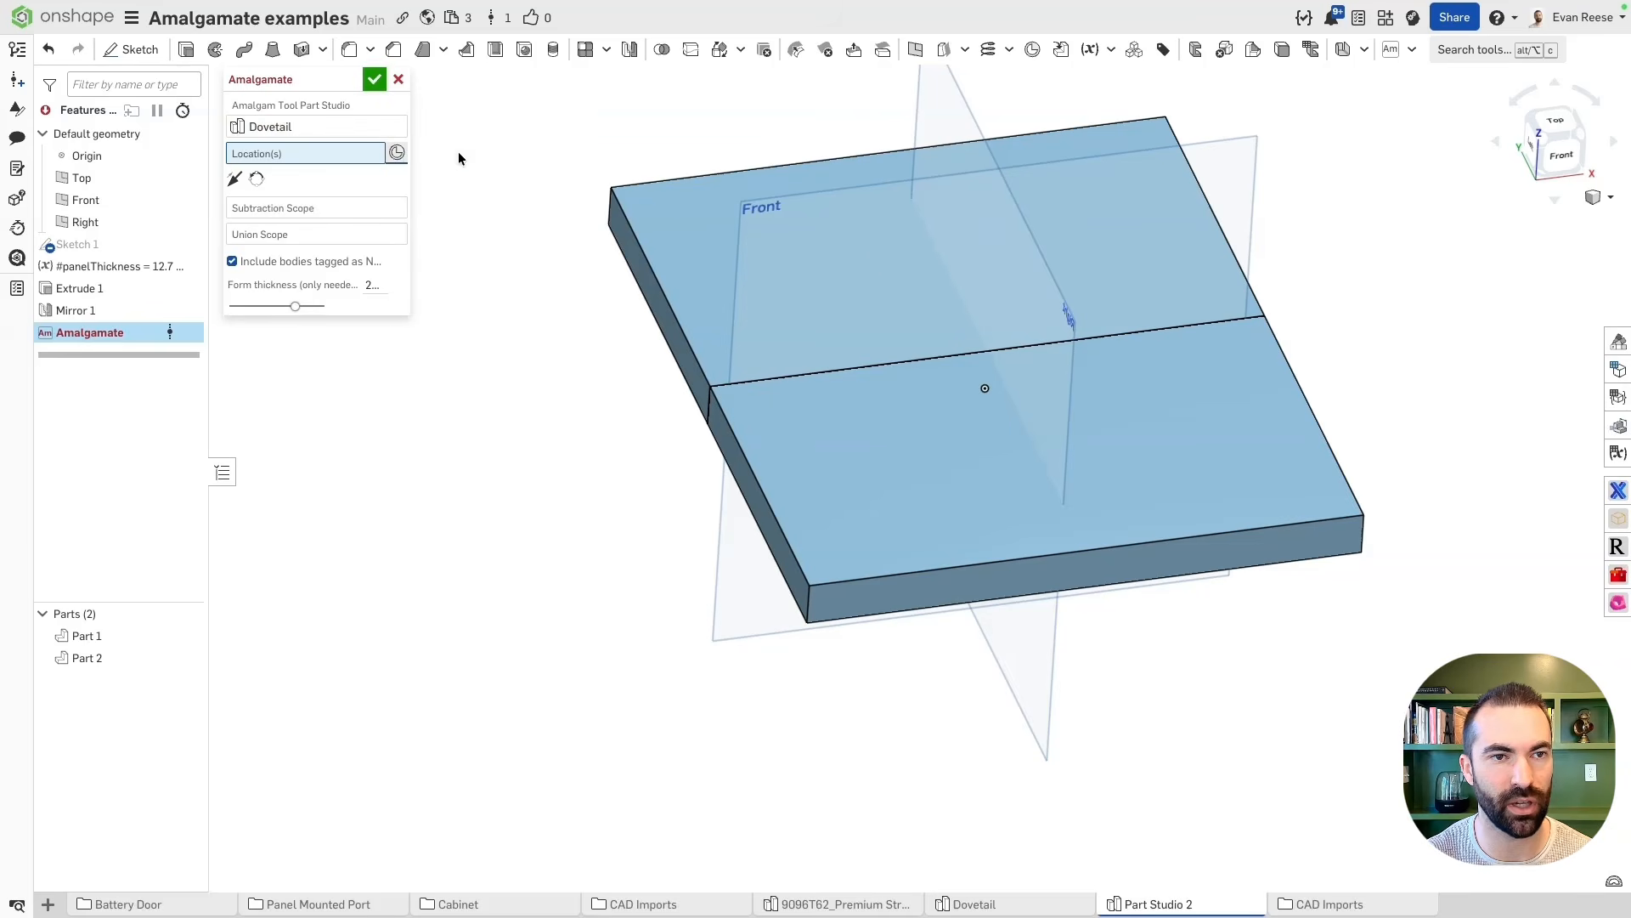
Place the dovetail at the midpoint of the panels' shared top edge, with Part 1 as subtraction scope and Part 2 as union scope
{"action": "left_click", "coordinate": [983, 336]}
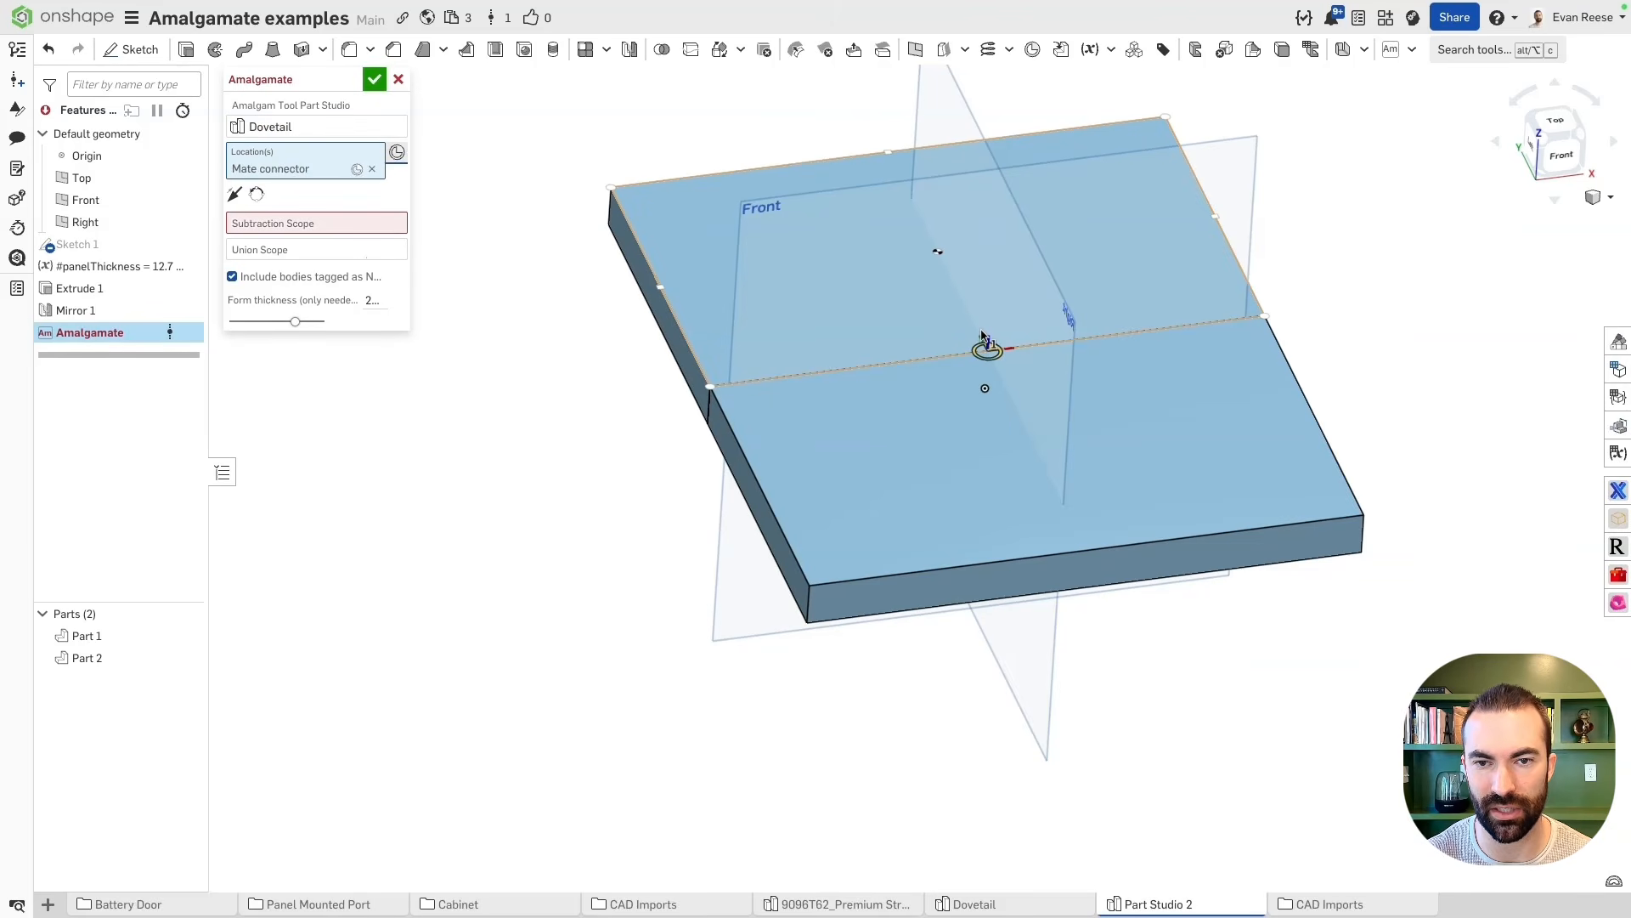
{"action": "left_click", "coordinate": [373, 224]}
{"action": "left_click", "coordinate": [811, 276]}
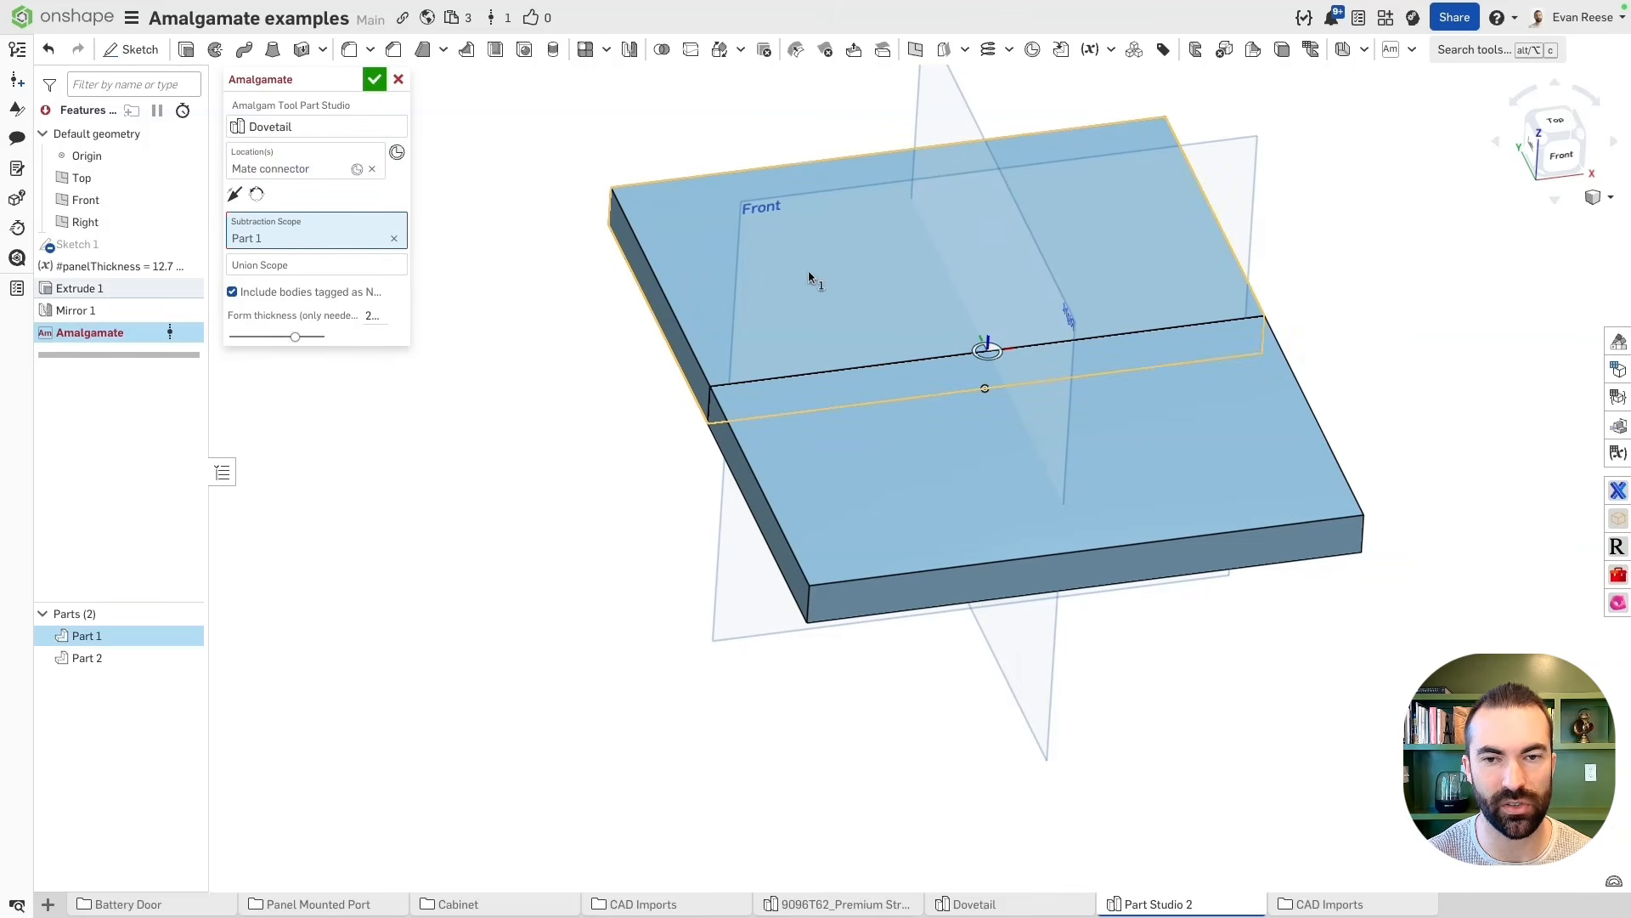
{"action": "scroll", "coordinate": [1007, 338], "scroll_direction": "up", "scroll_amount": 5}
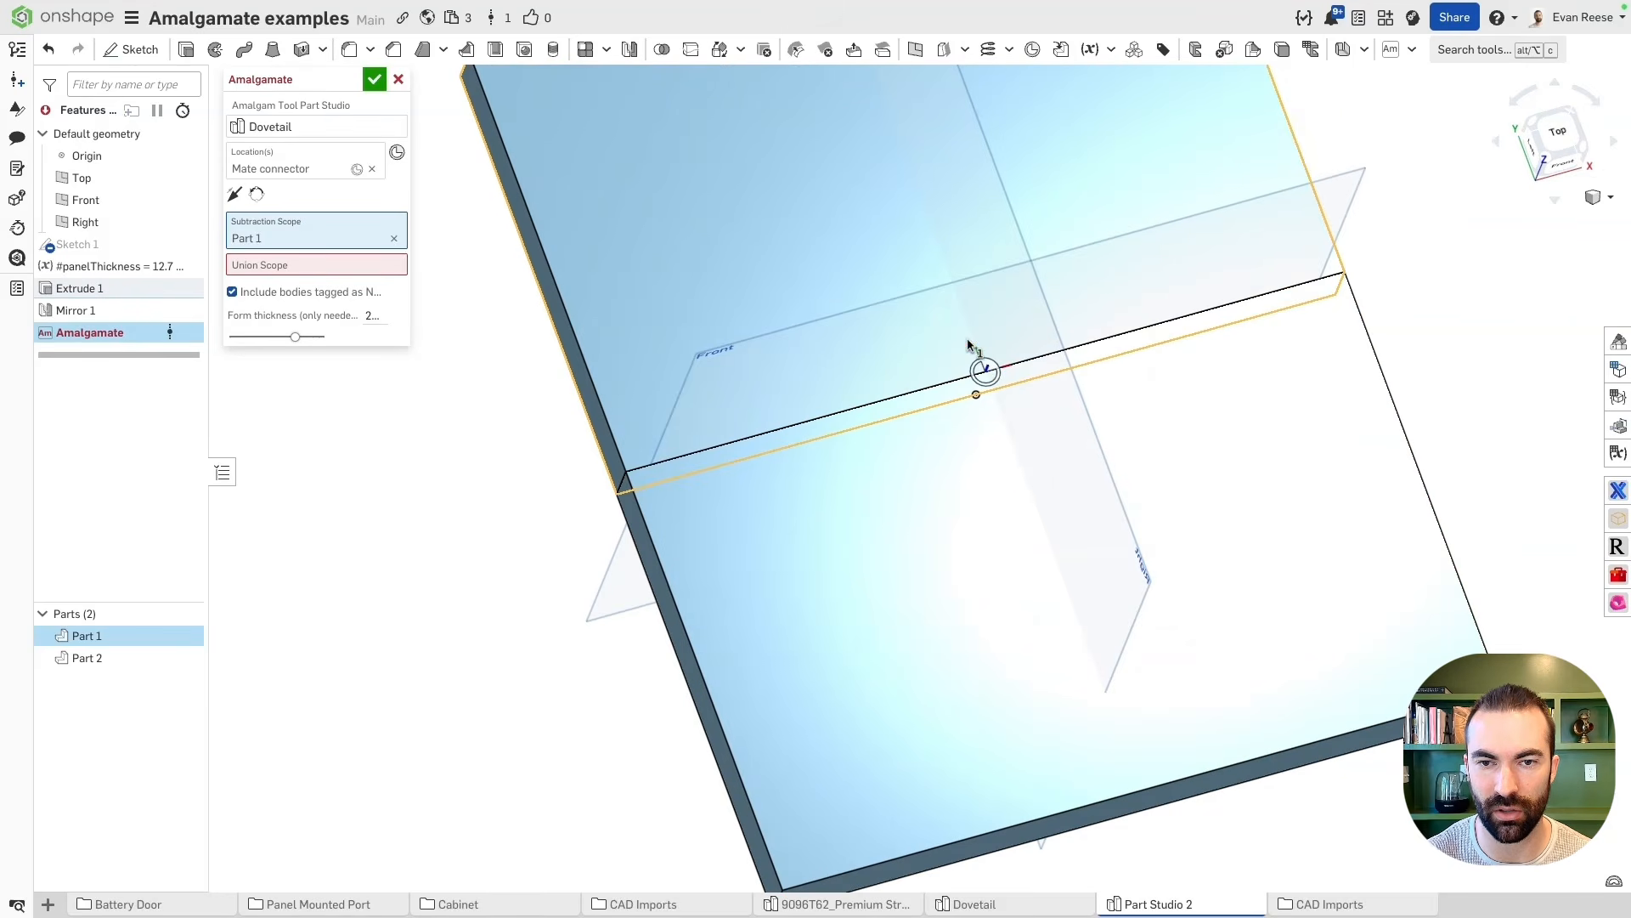
{"action": "right_click_drag", "start_coordinate": [982, 369], "coordinate": [980, 356]}
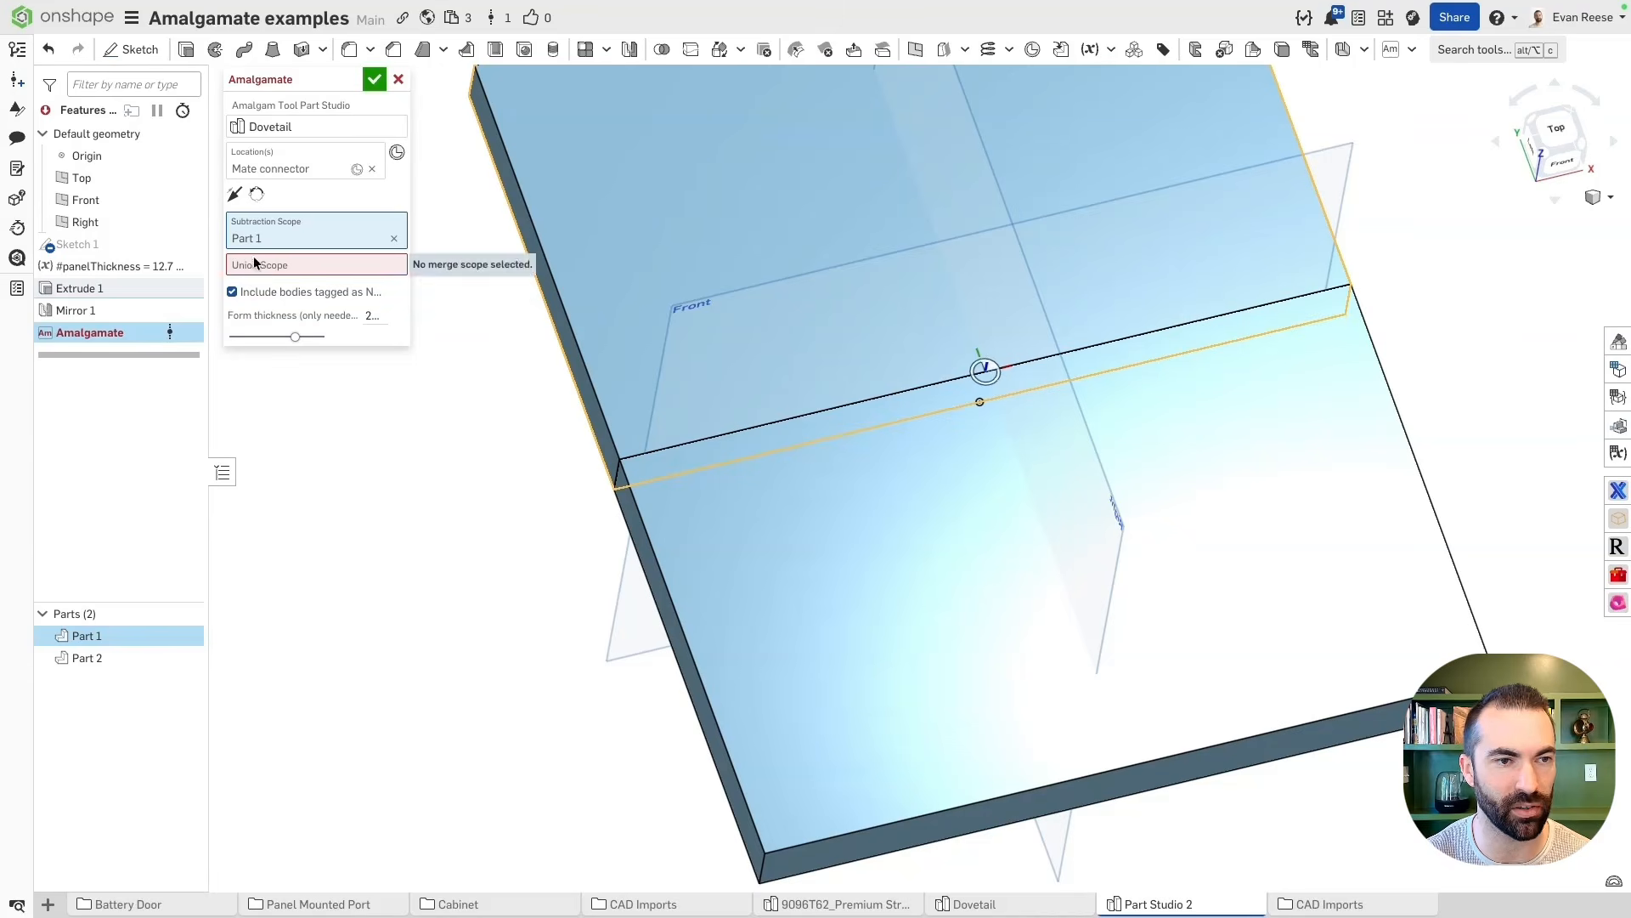
{"action": "left_click", "coordinate": [323, 264]}
{"action": "left_click", "coordinate": [969, 575]}
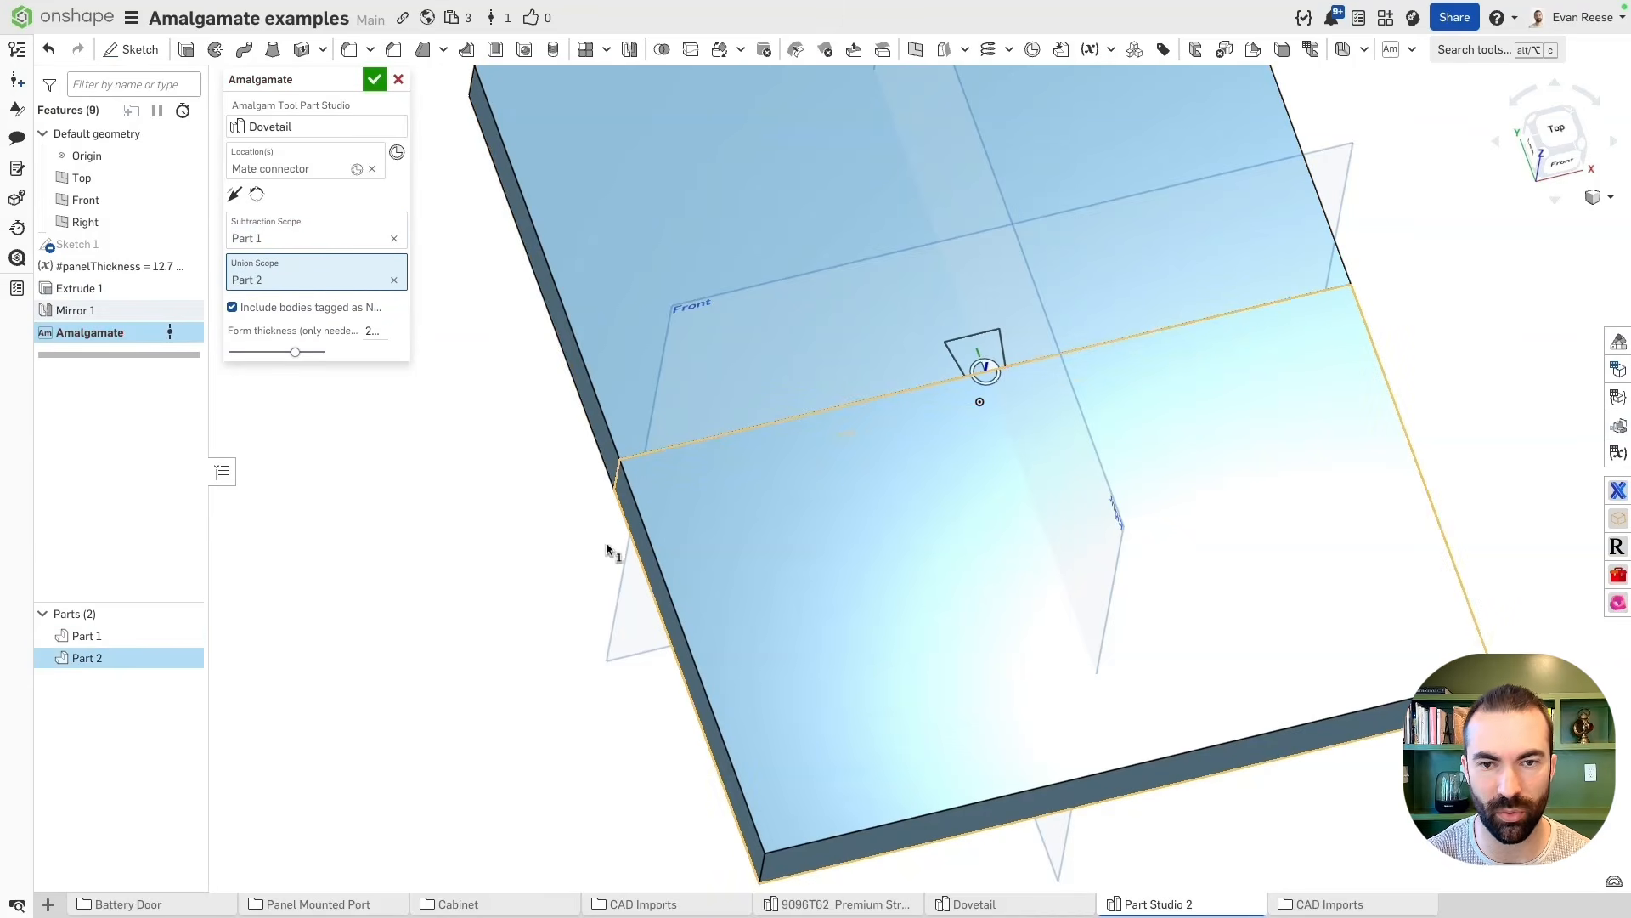
{"action": "left_click", "coordinate": [375, 80]}
Create a Linear pattern plus feature pattern of the Amalgamate feature, using the Right plane as its direction
{"action": "scroll", "coordinate": [961, 392], "scroll_direction": "up", "scroll_amount": 6}
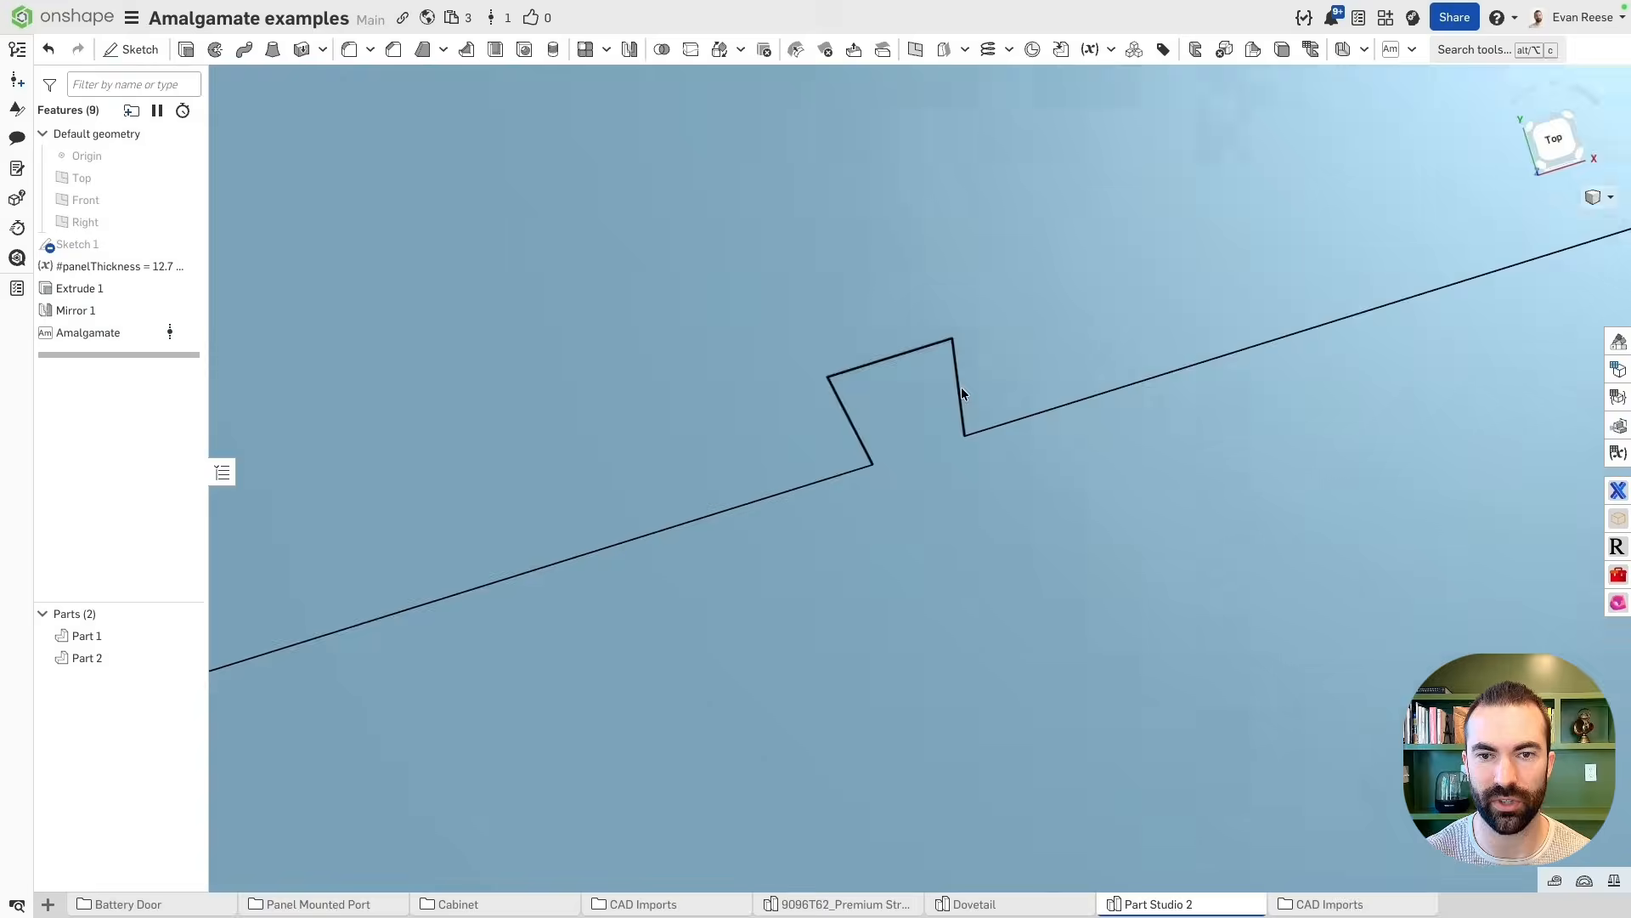
{"action": "scroll", "coordinate": [923, 392], "scroll_direction": "down", "scroll_amount": 6}
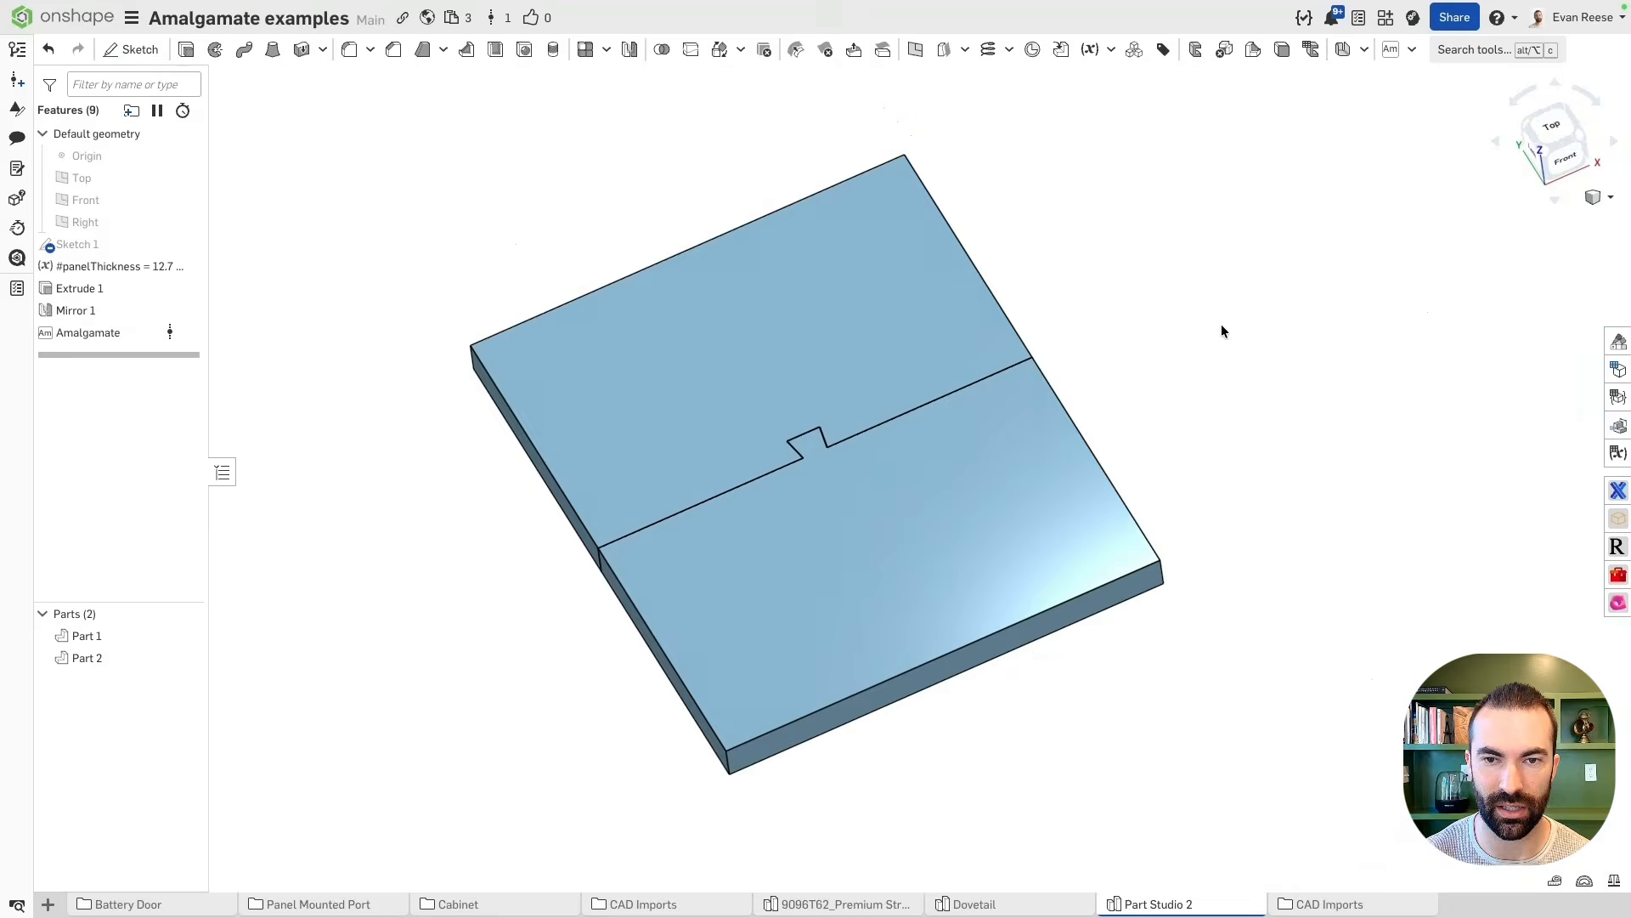
{"action": "key", "text": "alt+c"}
{"action": "type", "text": "line"}
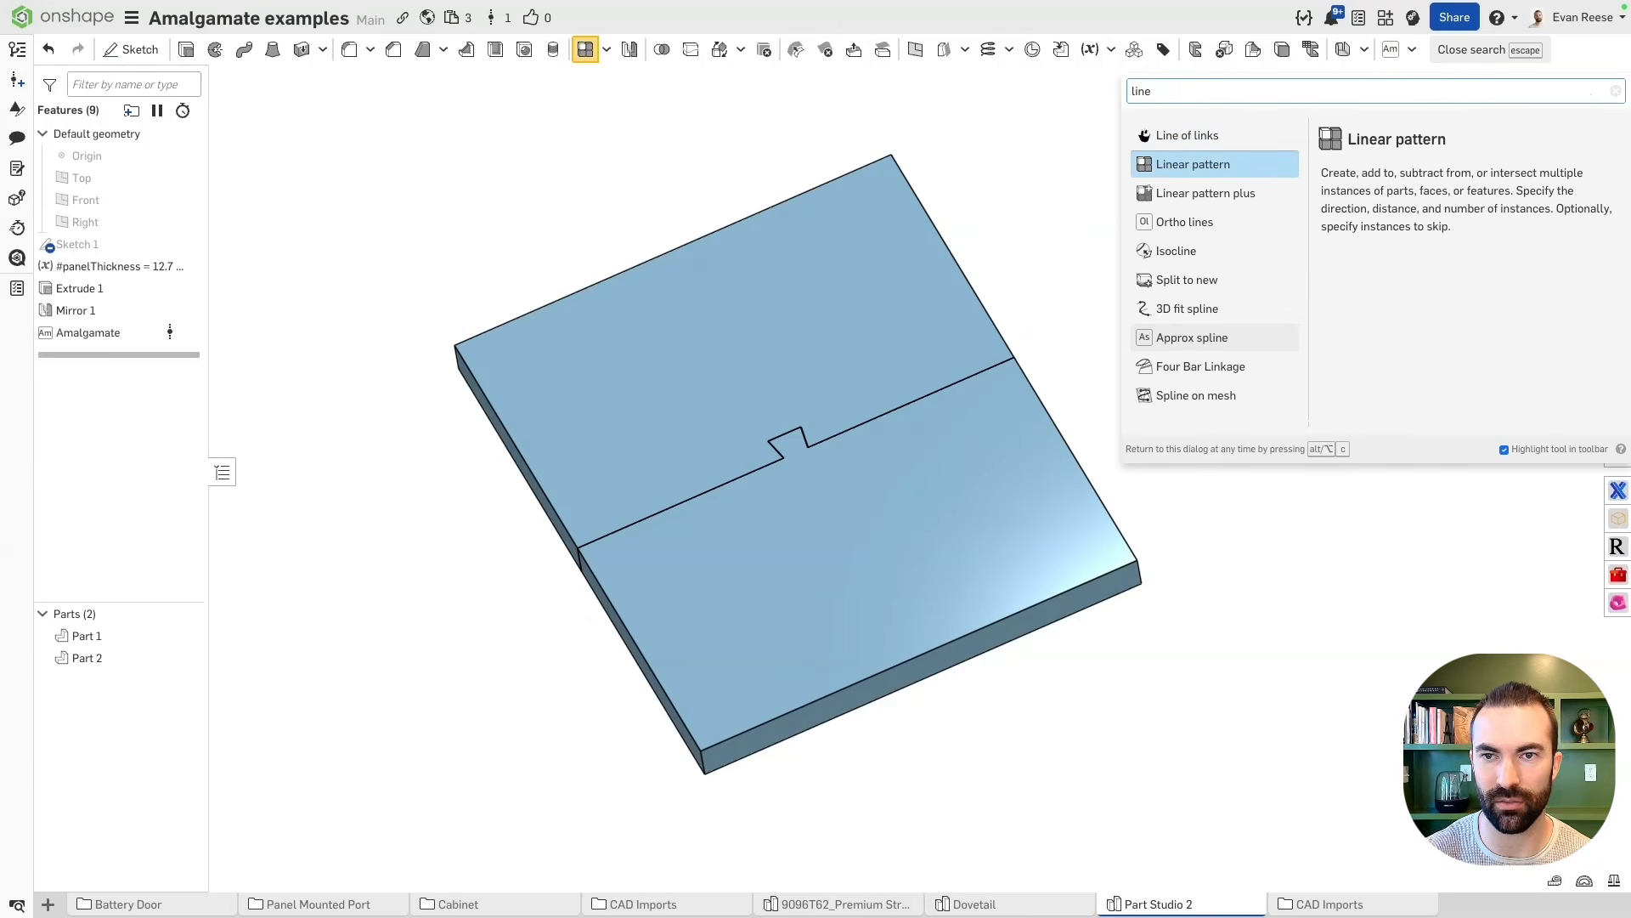
{"action": "key", "text": "Down"}
{"action": "key", "text": "Return"}
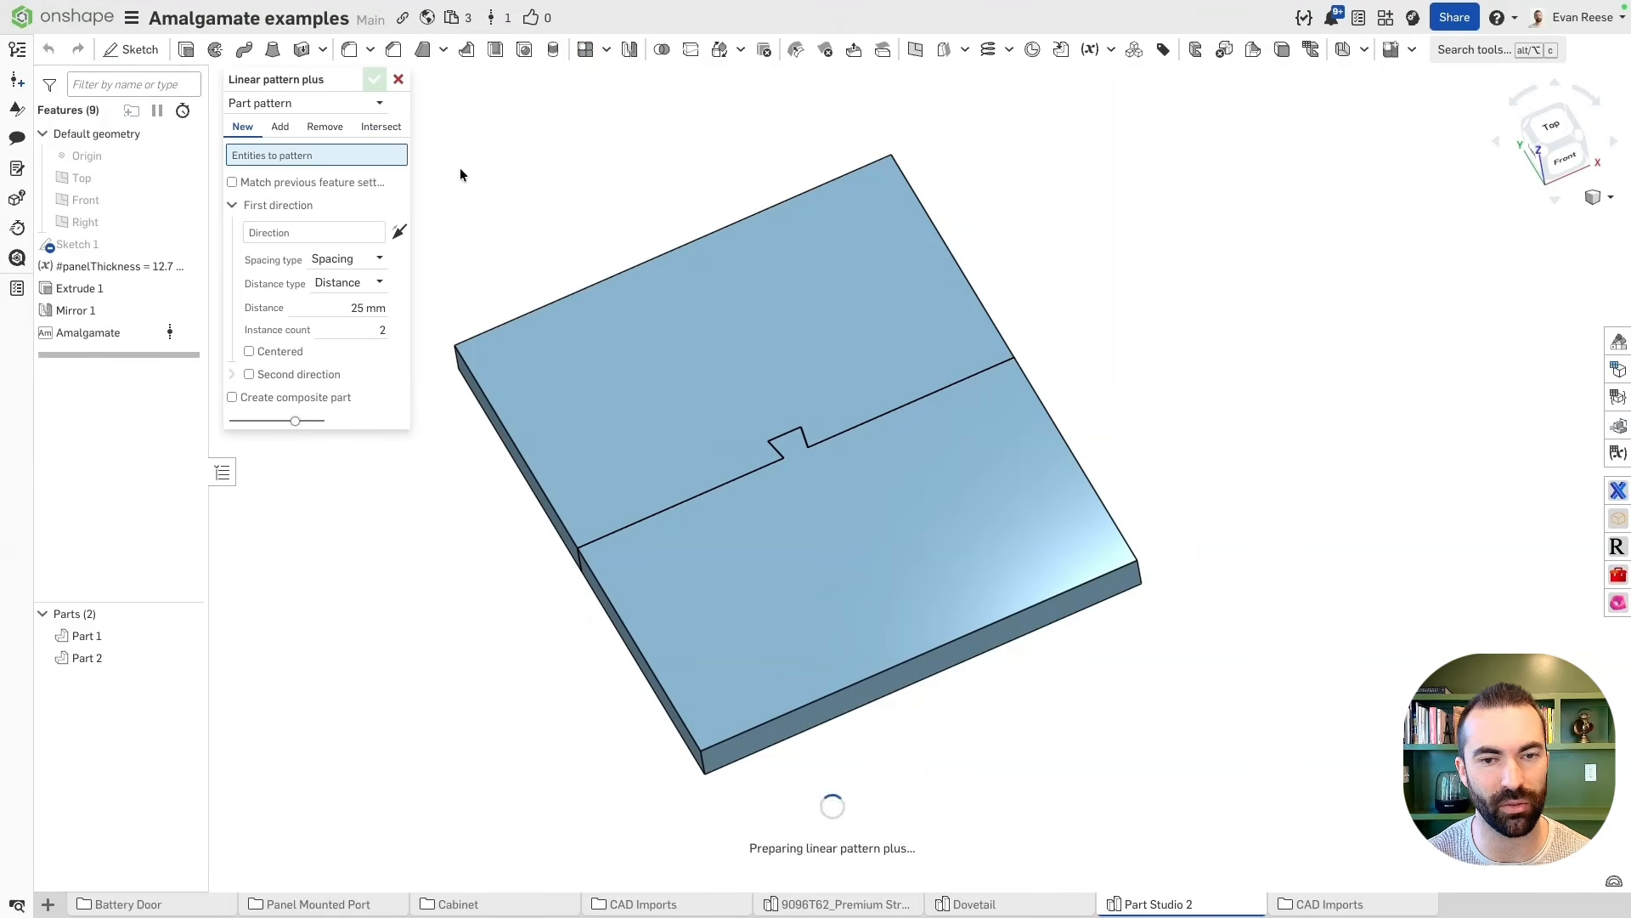
{"action": "left_click", "coordinate": [323, 103]}
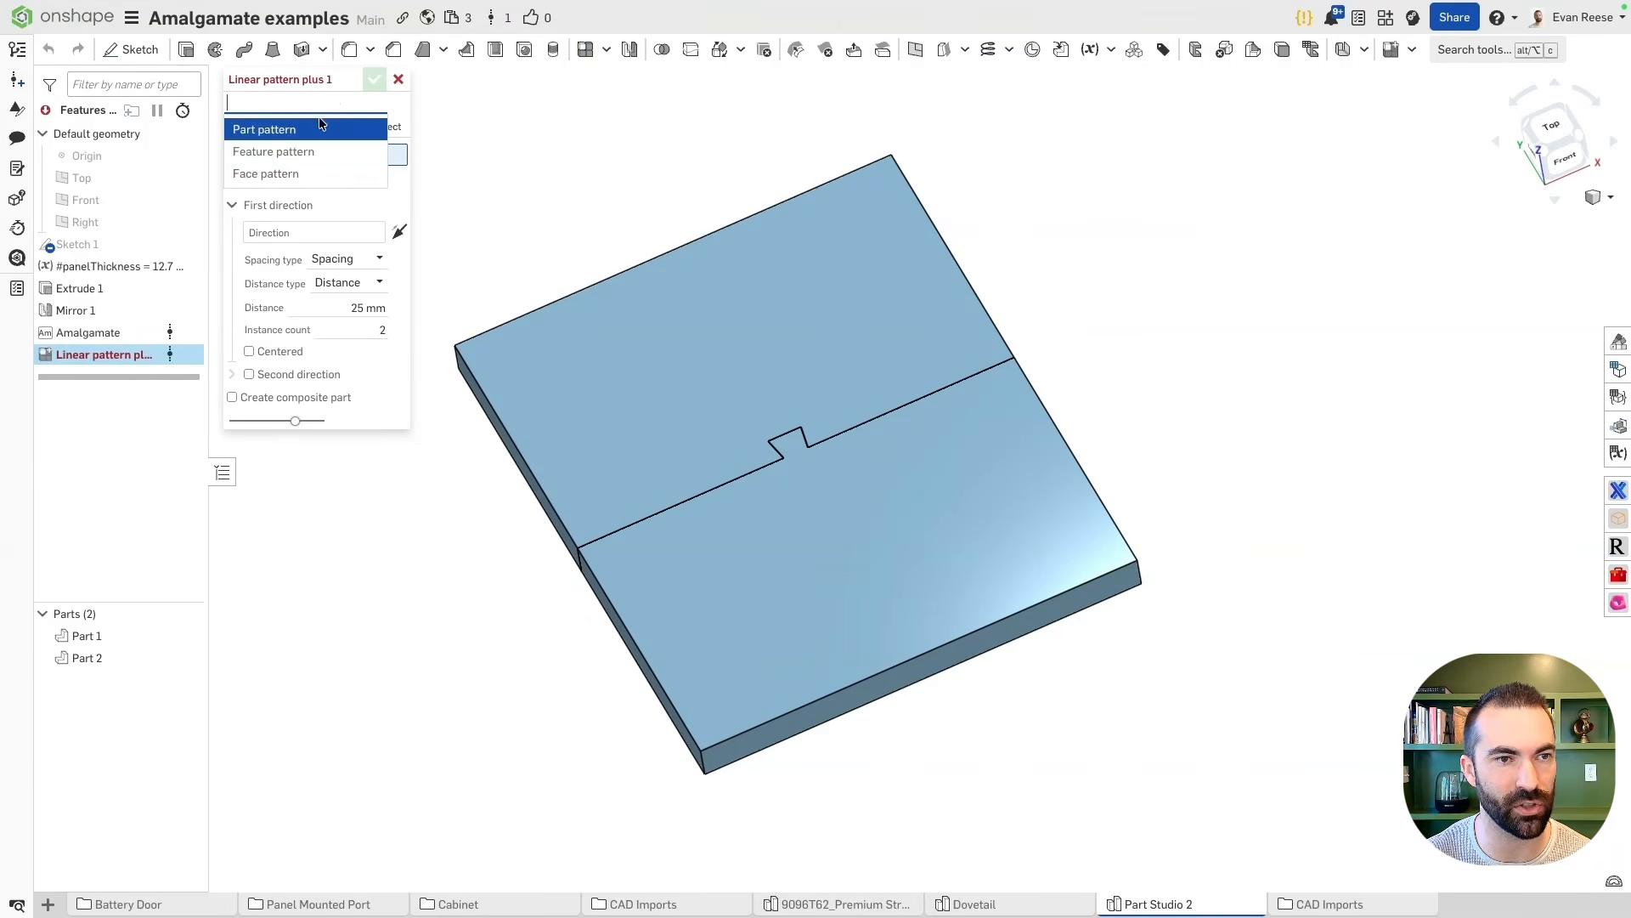
{"action": "left_click", "coordinate": [302, 151]}
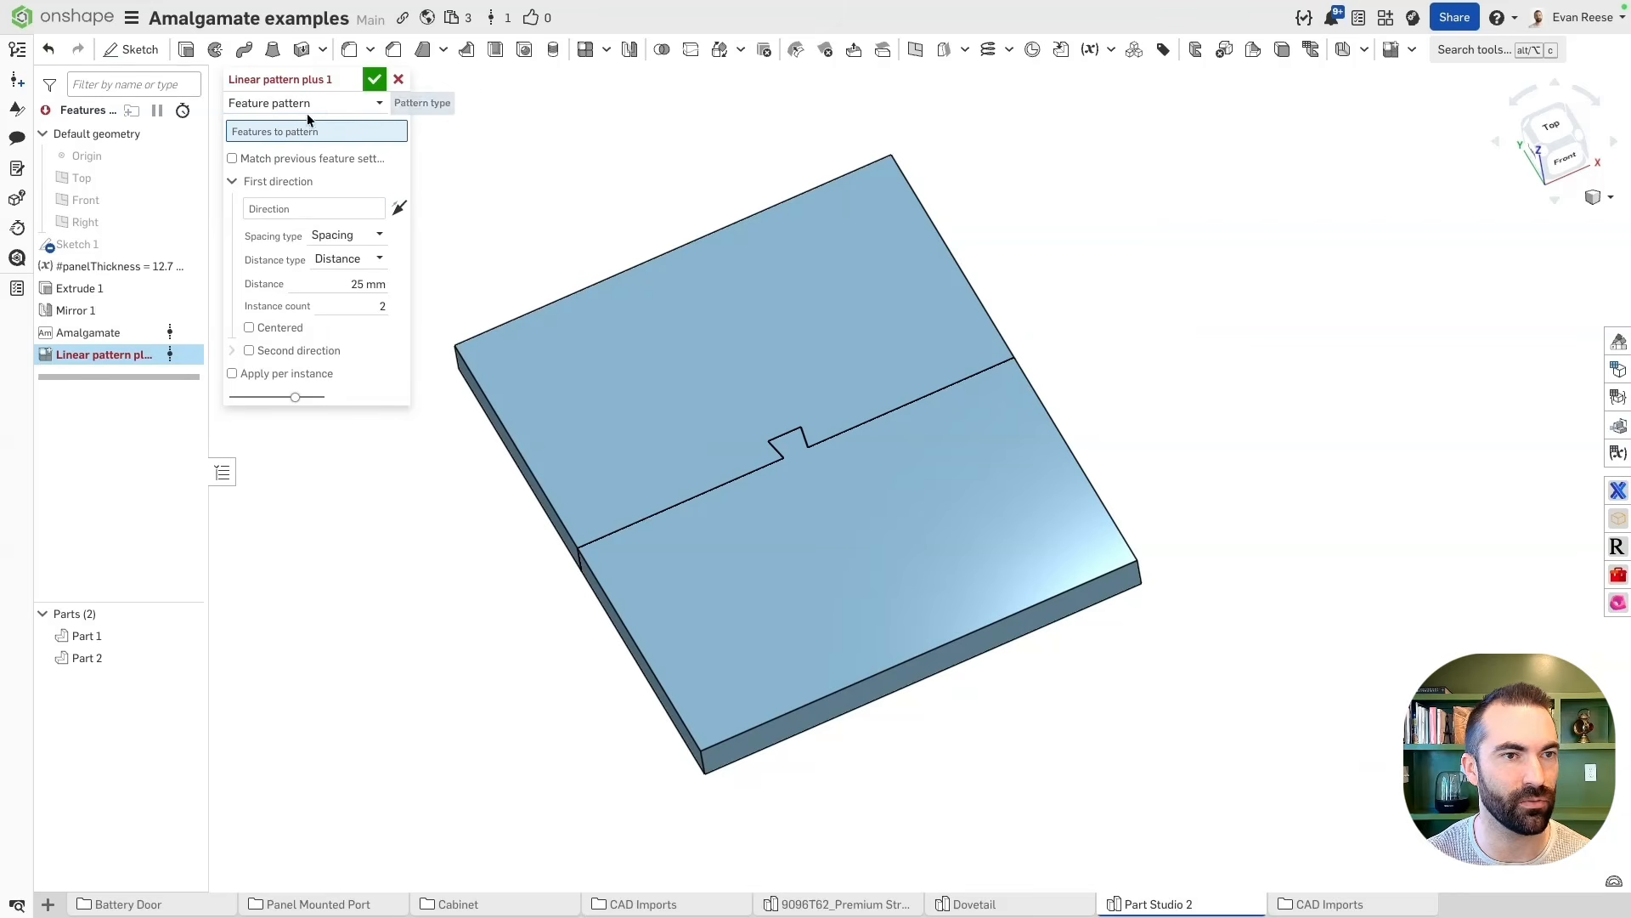
{"action": "left_click", "coordinate": [187, 330]}
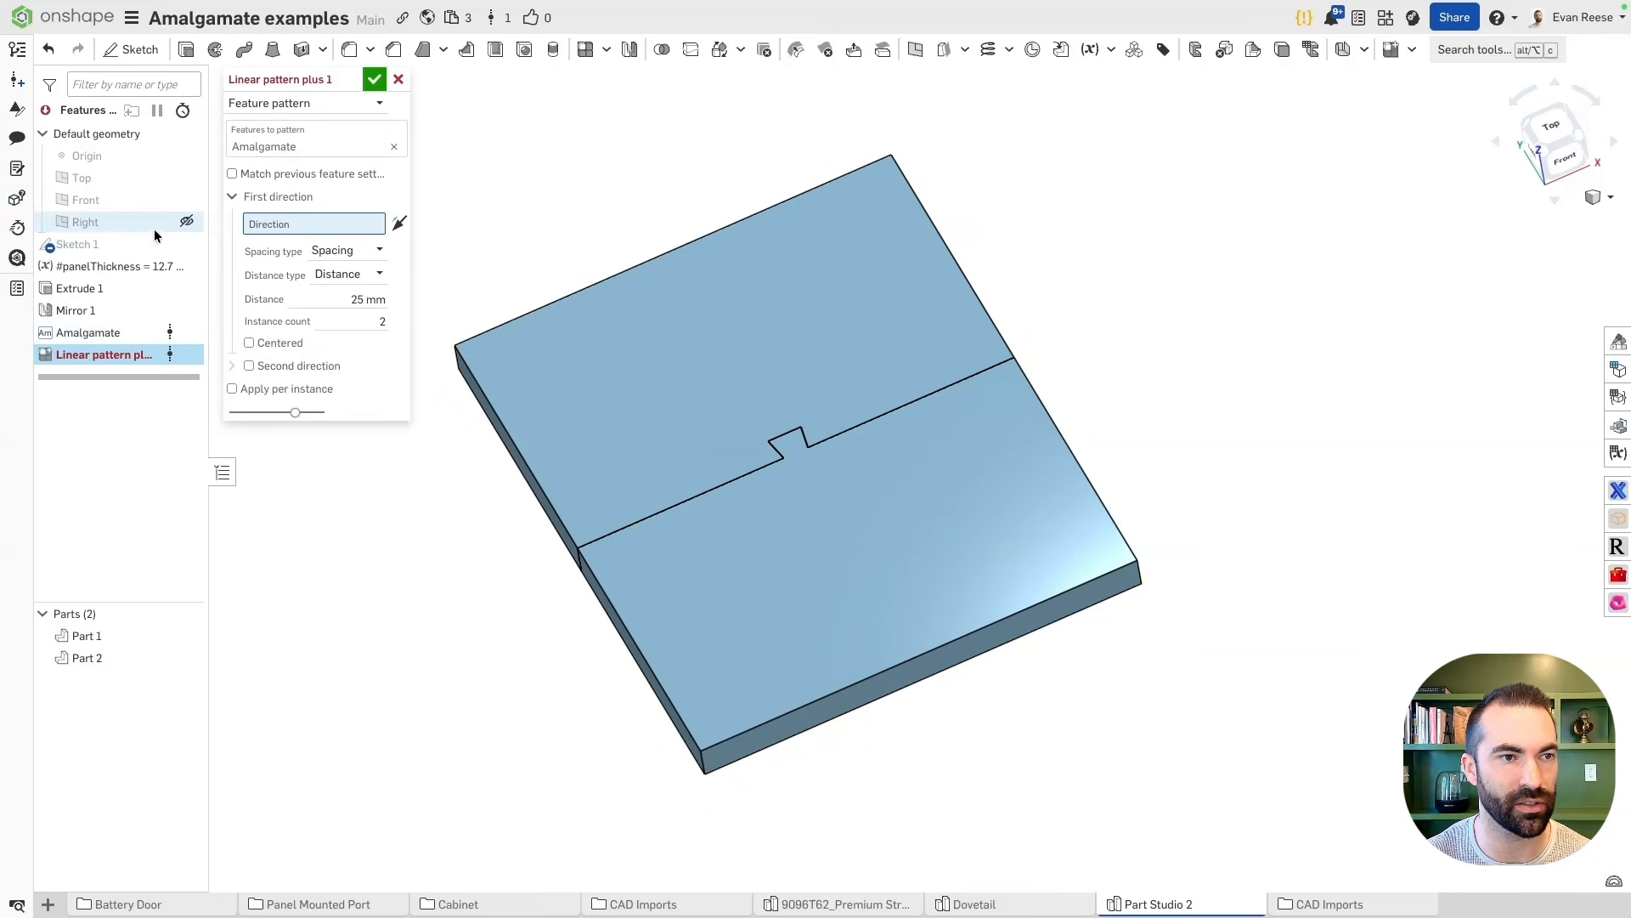
{"action": "left_click", "coordinate": [127, 222]}
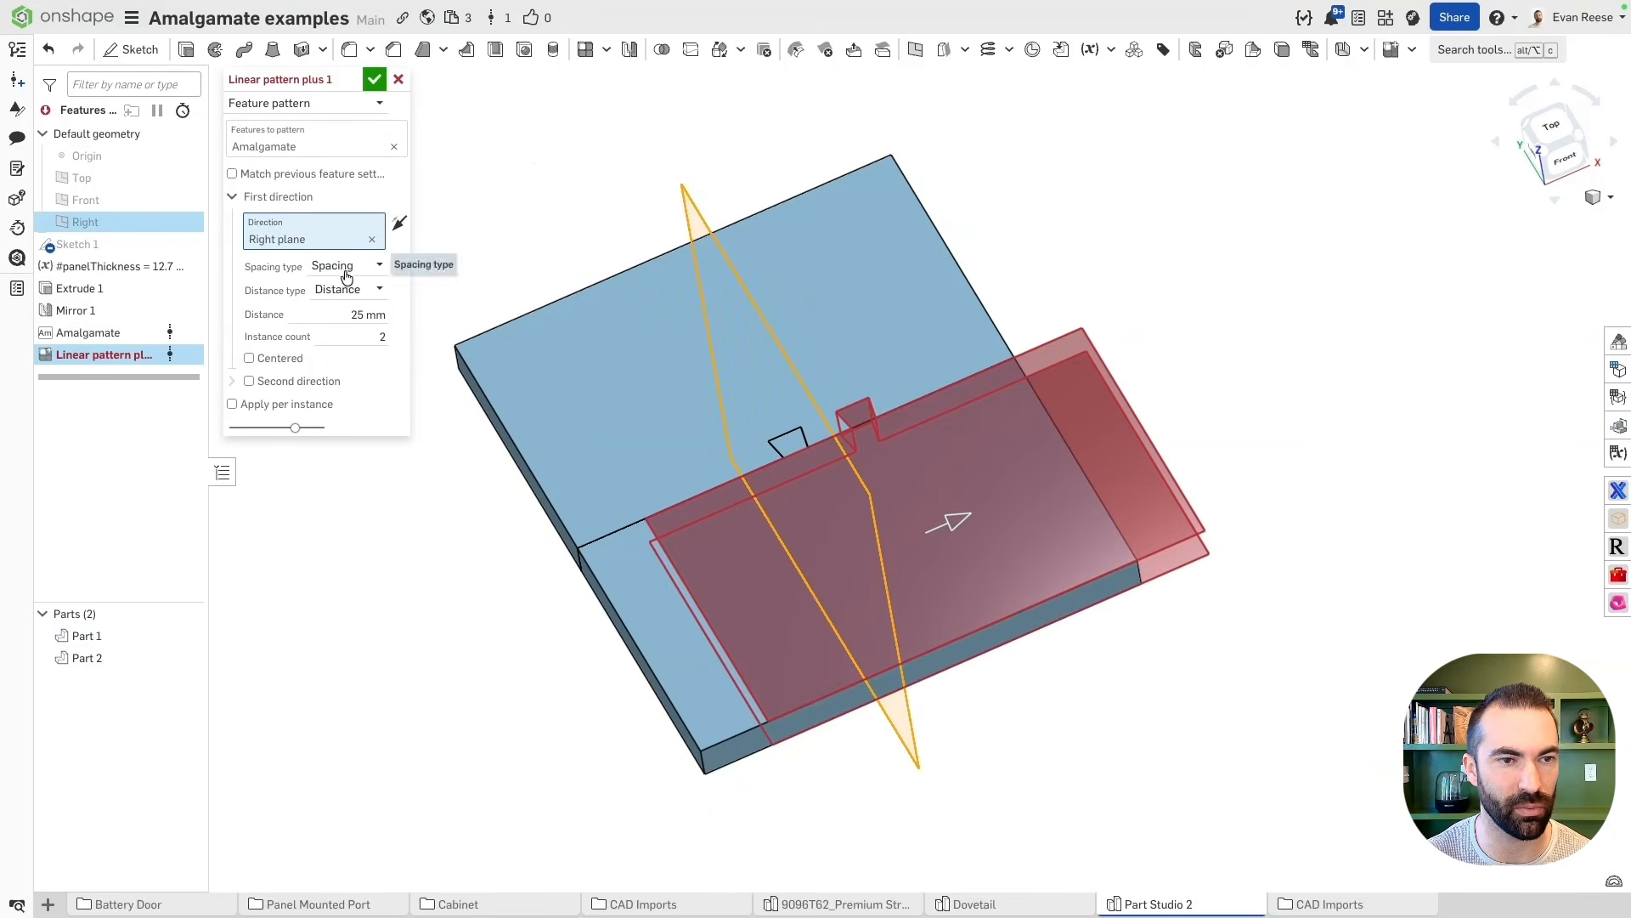
Set the pattern to apply per instance with a 32 mm distance and 3 instances, and accept it
{"action": "left_click", "coordinate": [346, 274]}
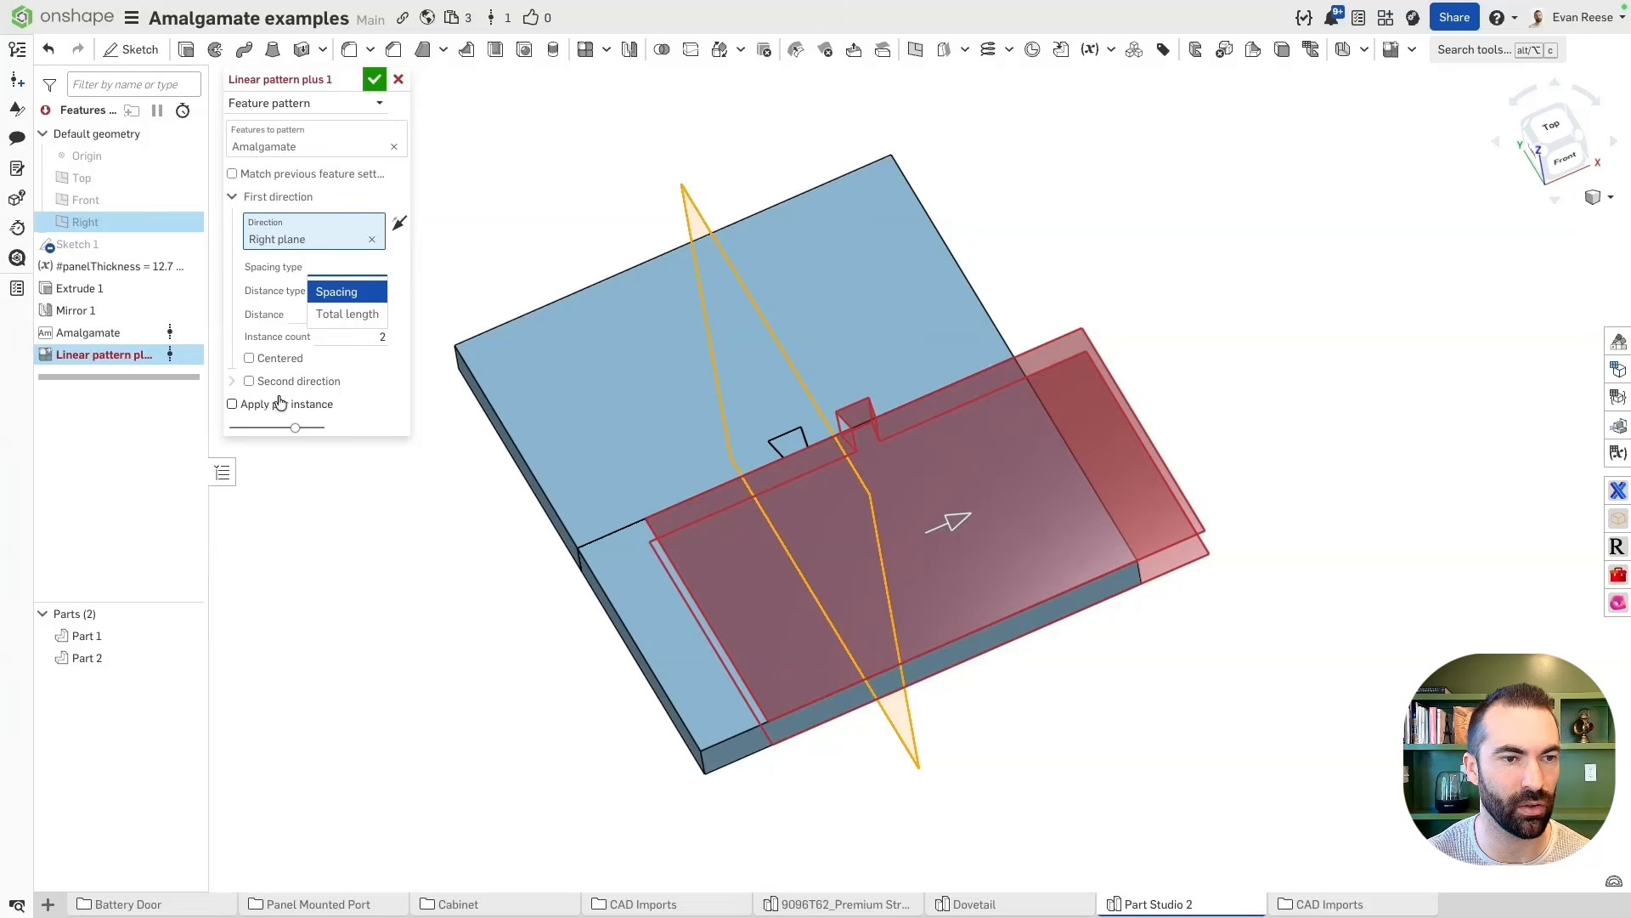
{"action": "left_click", "coordinate": [275, 410]}
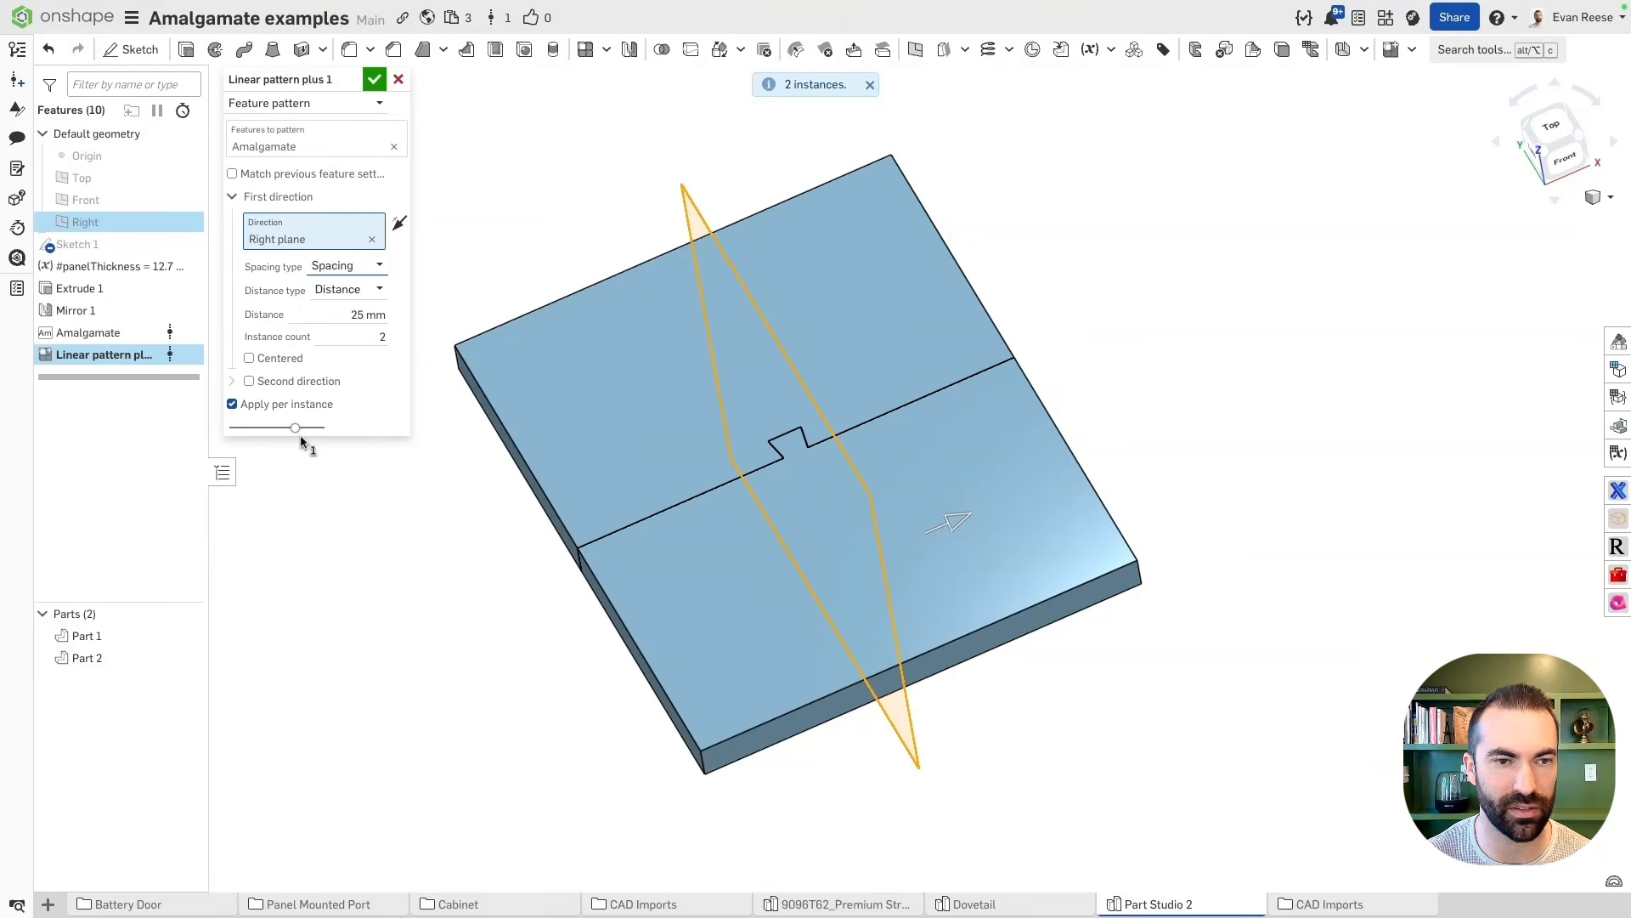
{"action": "right_click_drag", "start_coordinate": [535, 238], "coordinate": [551, 229]}
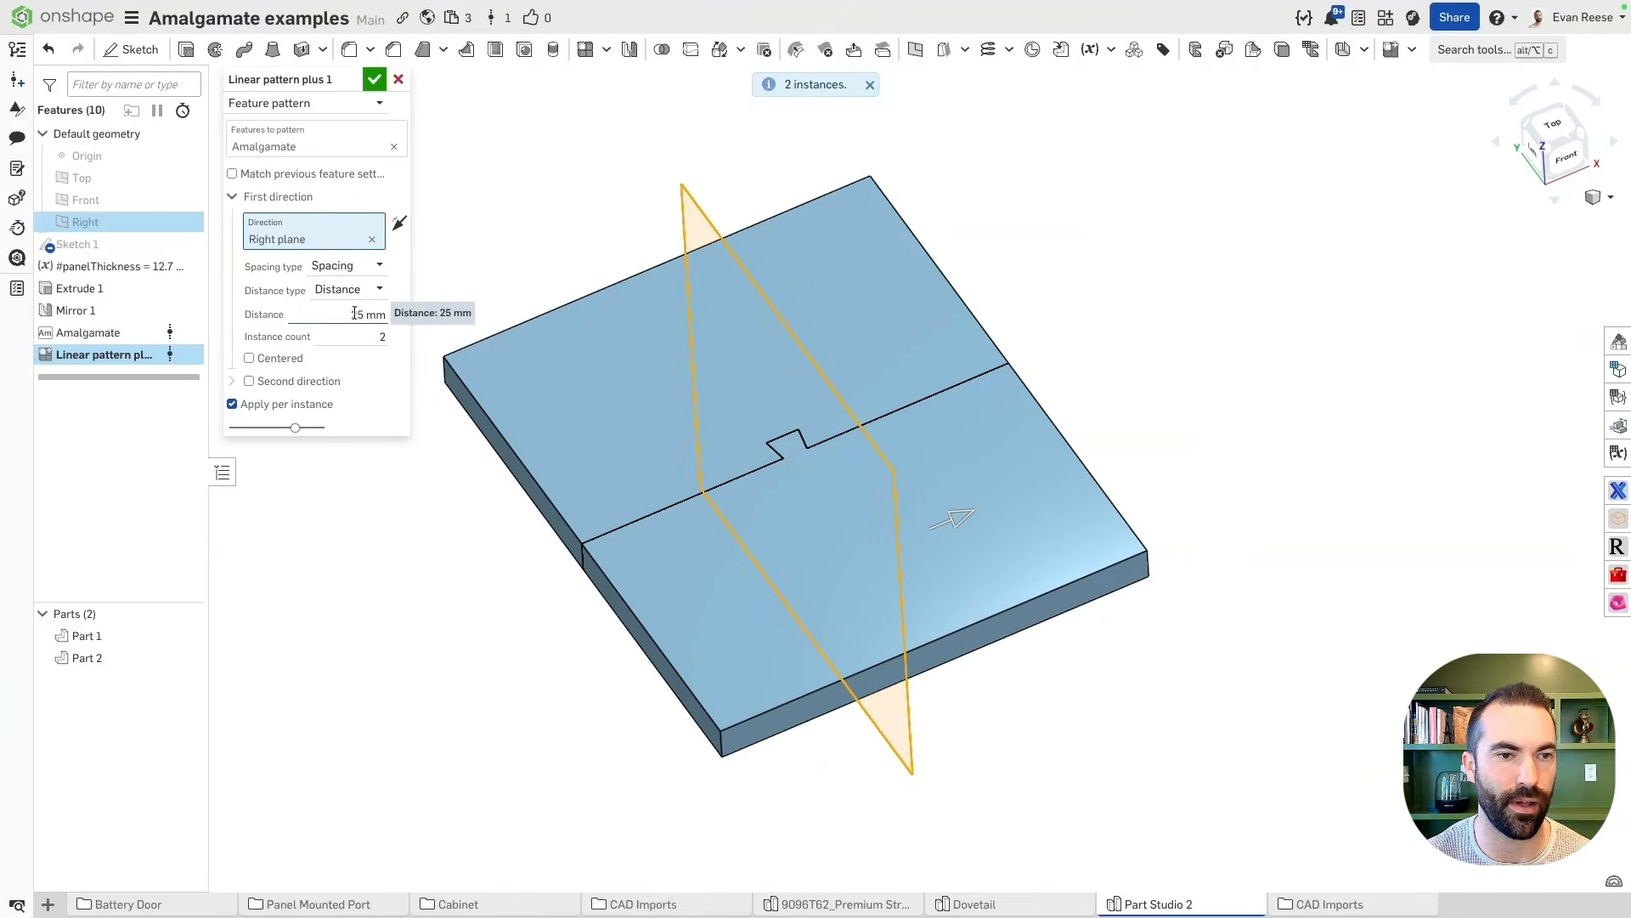
{"action": "left_click", "coordinate": [340, 312]}
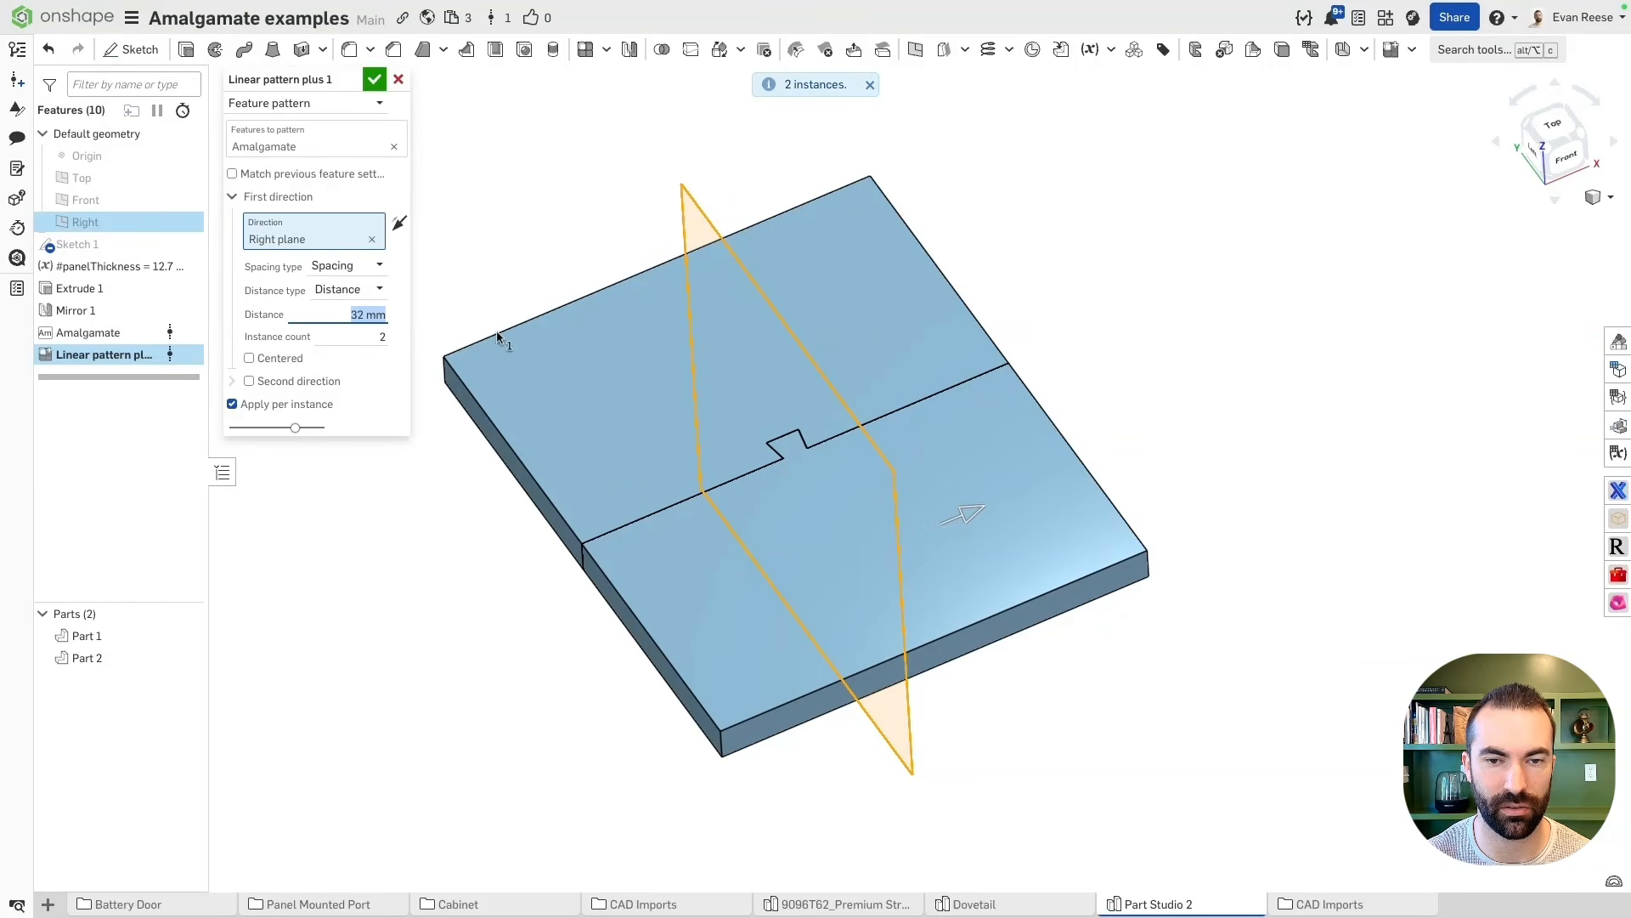
{"action": "right_click_drag", "start_coordinate": [497, 337], "coordinate": [622, 343]}
{"action": "left_click", "coordinate": [333, 334]}
{"action": "type", "text": "3"}
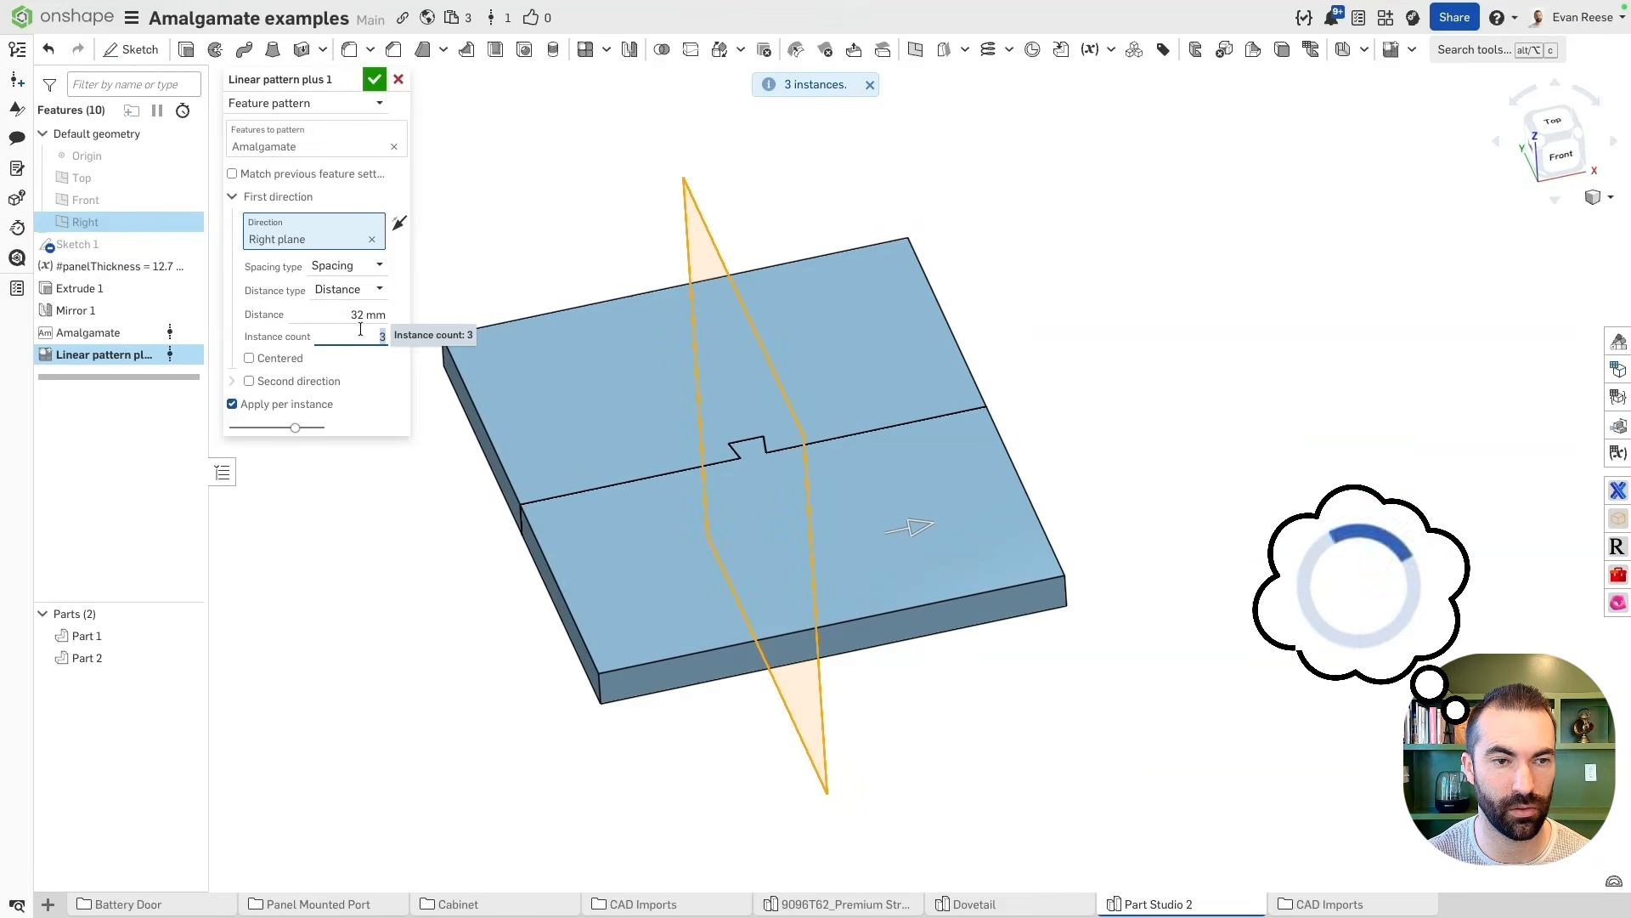
{"action": "right_click_drag", "start_coordinate": [463, 357], "coordinate": [705, 415]}
{"action": "scroll", "coordinate": [761, 428], "scroll_direction": "up", "scroll_amount": 5}
{"action": "scroll", "coordinate": [842, 404], "scroll_direction": "down", "scroll_amount": 5}
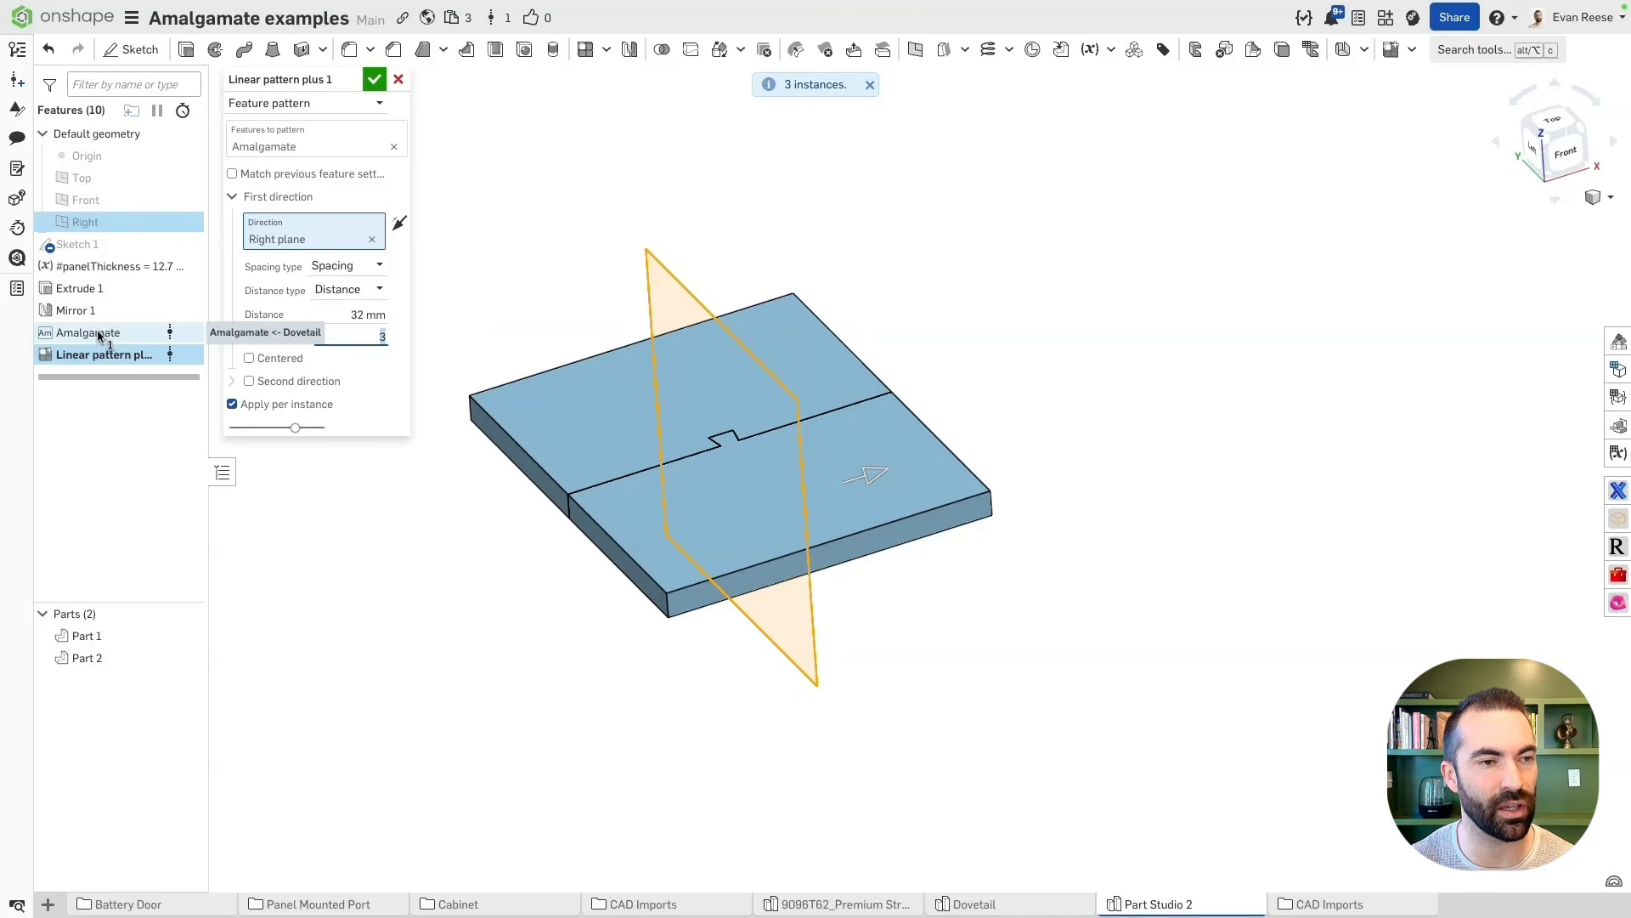
{"action": "left_click", "coordinate": [375, 79]}
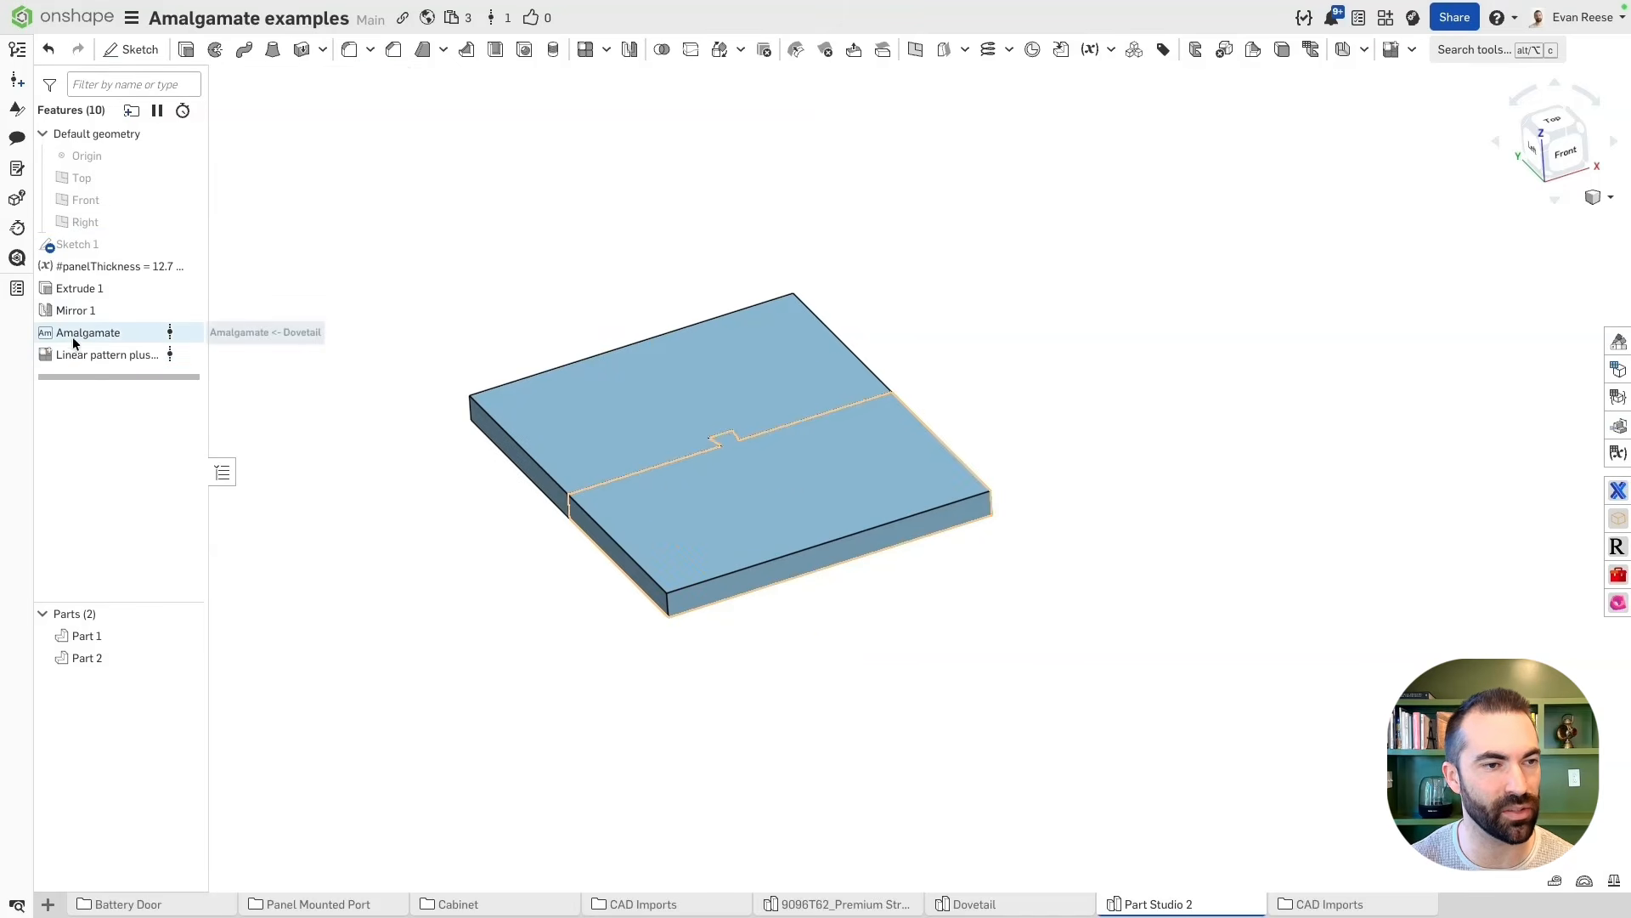
Roll back to before the Amalgamate feature and add a mate connector at the midpoint of the panels' top seam, owned by Part 1
{"action": "left_click", "coordinate": [115, 354]}
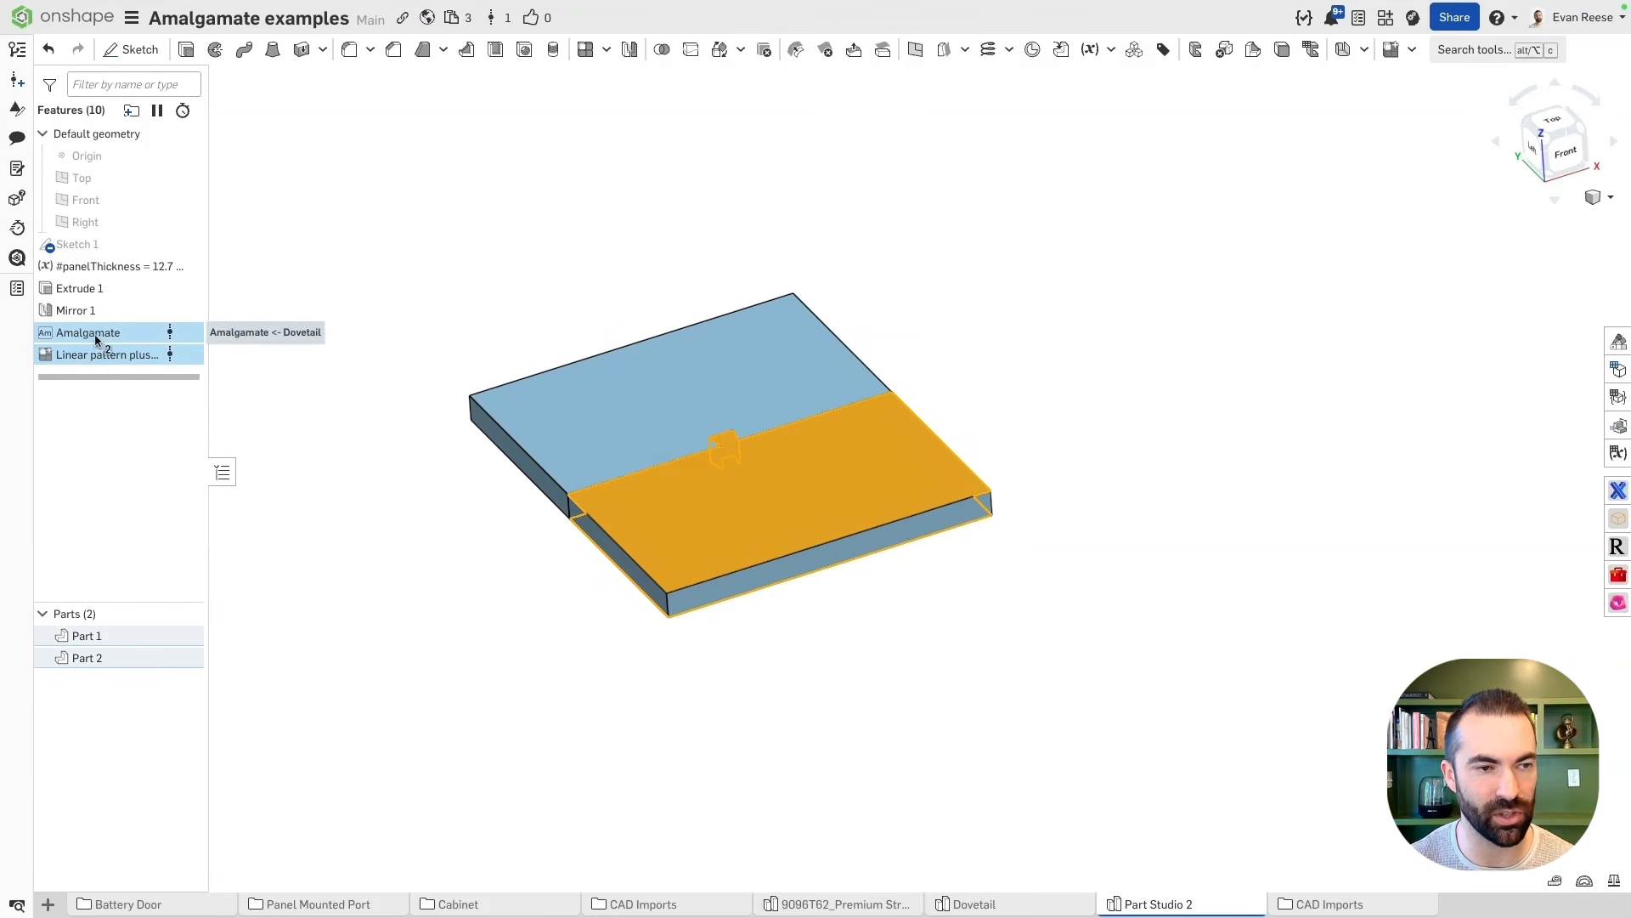
{"action": "key", "text": "Escape"}
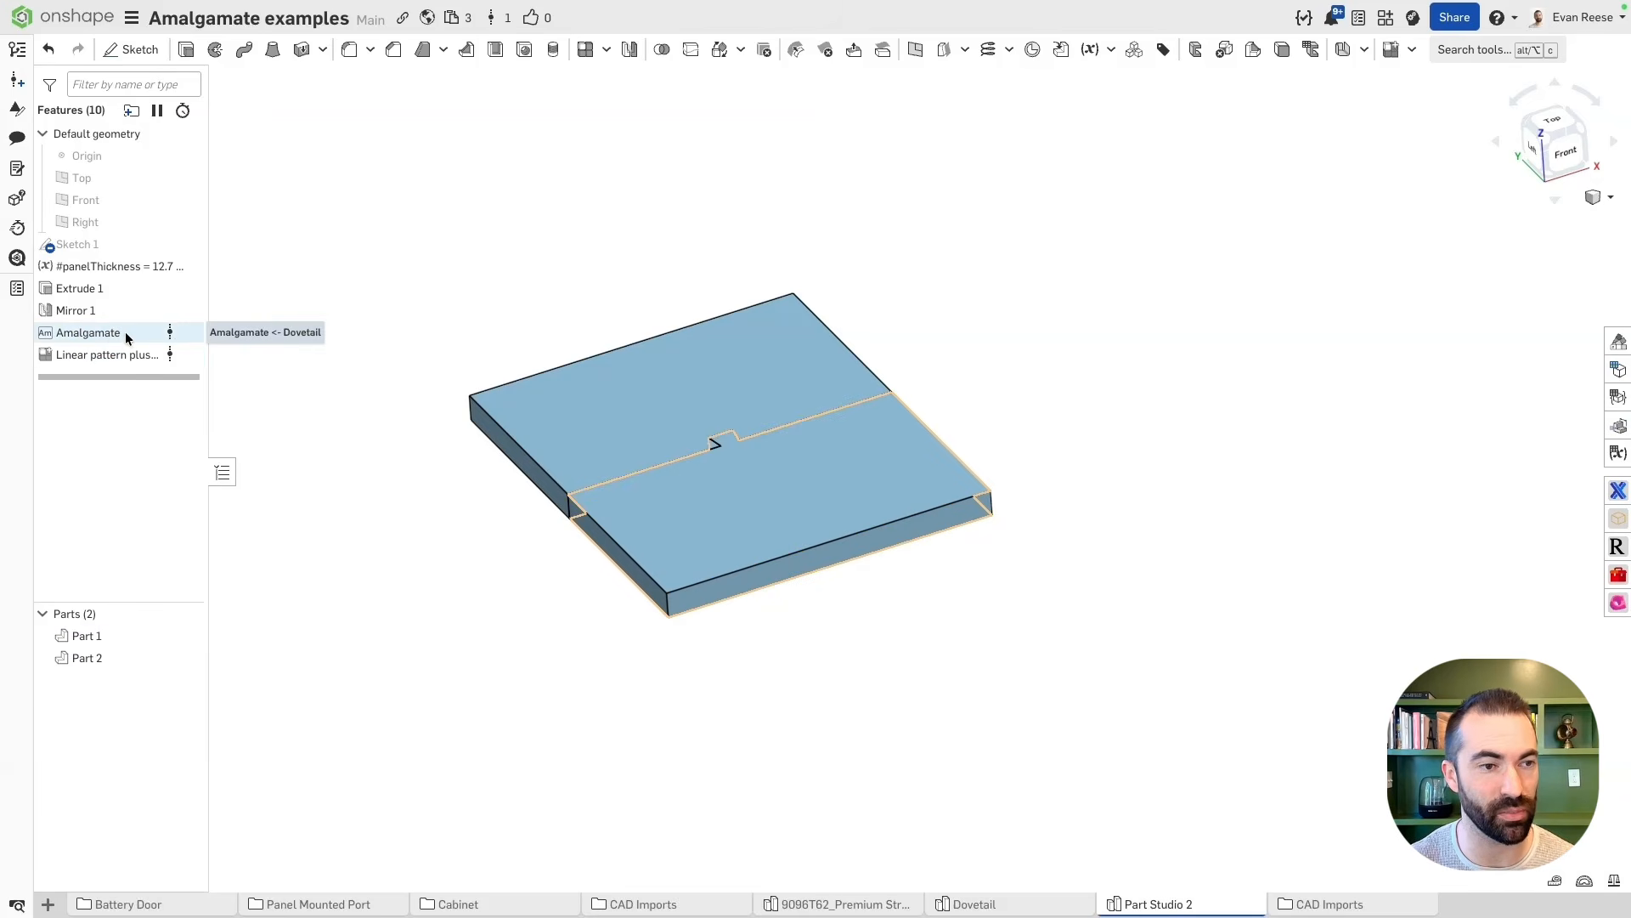
{"action": "left_click_drag", "start_coordinate": [100, 377], "coordinate": [101, 332]}
{"action": "key", "text": "alt+c"}
{"action": "type", "text": "mate"}
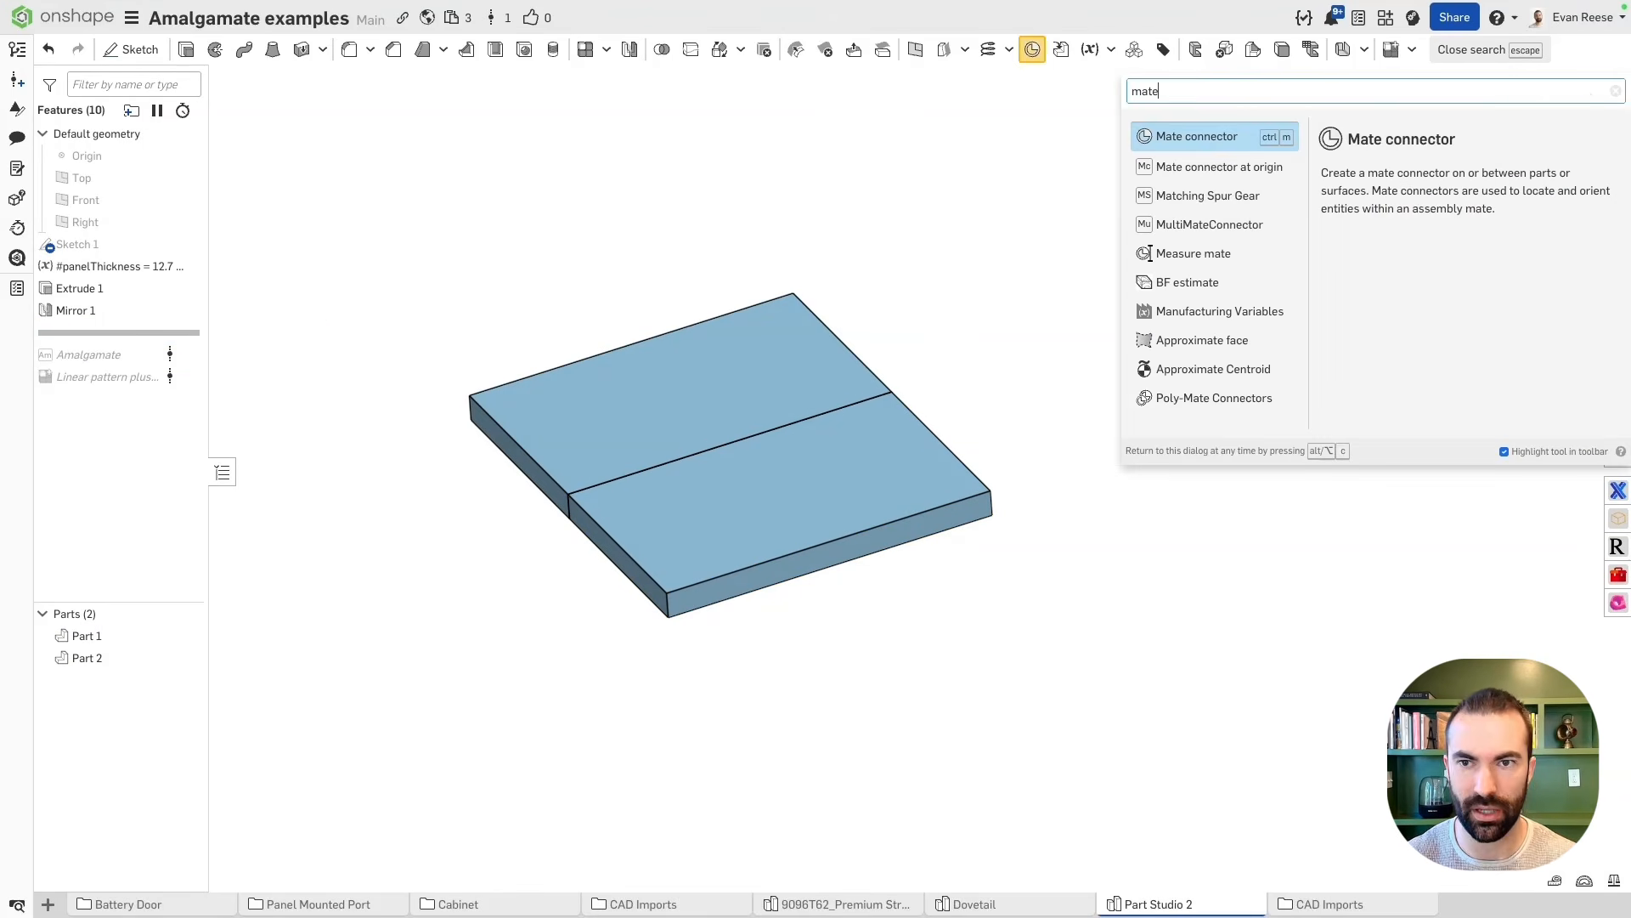
{"action": "key", "text": "Return"}
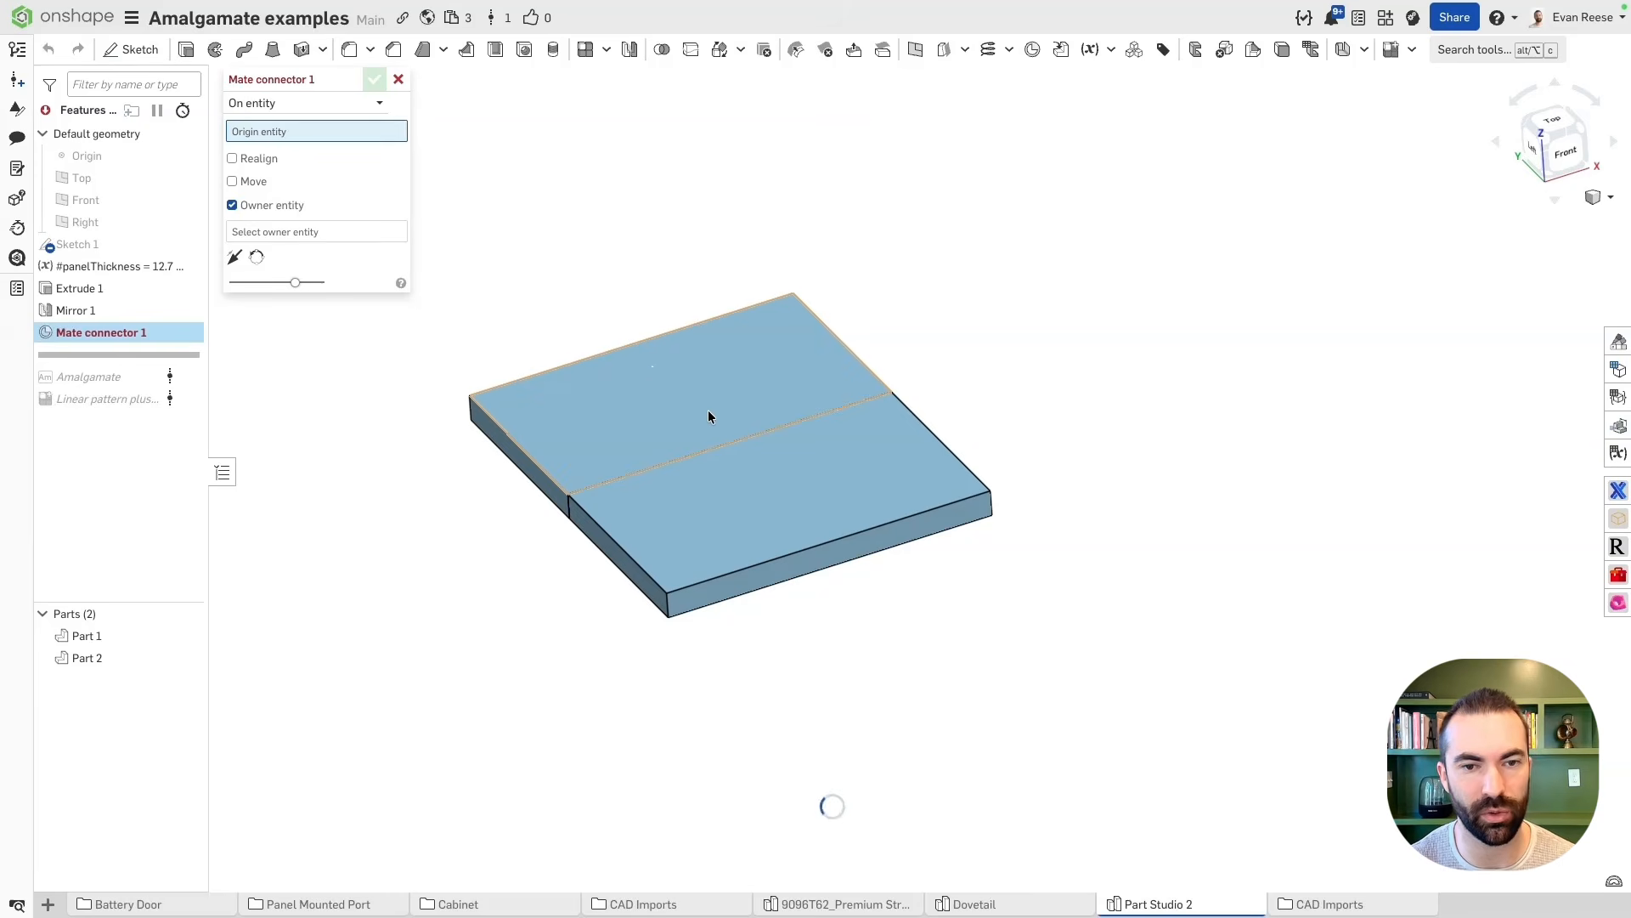
{"action": "right_click_drag", "start_coordinate": [737, 394], "coordinate": [731, 437]}
{"action": "left_click", "coordinate": [744, 469]}
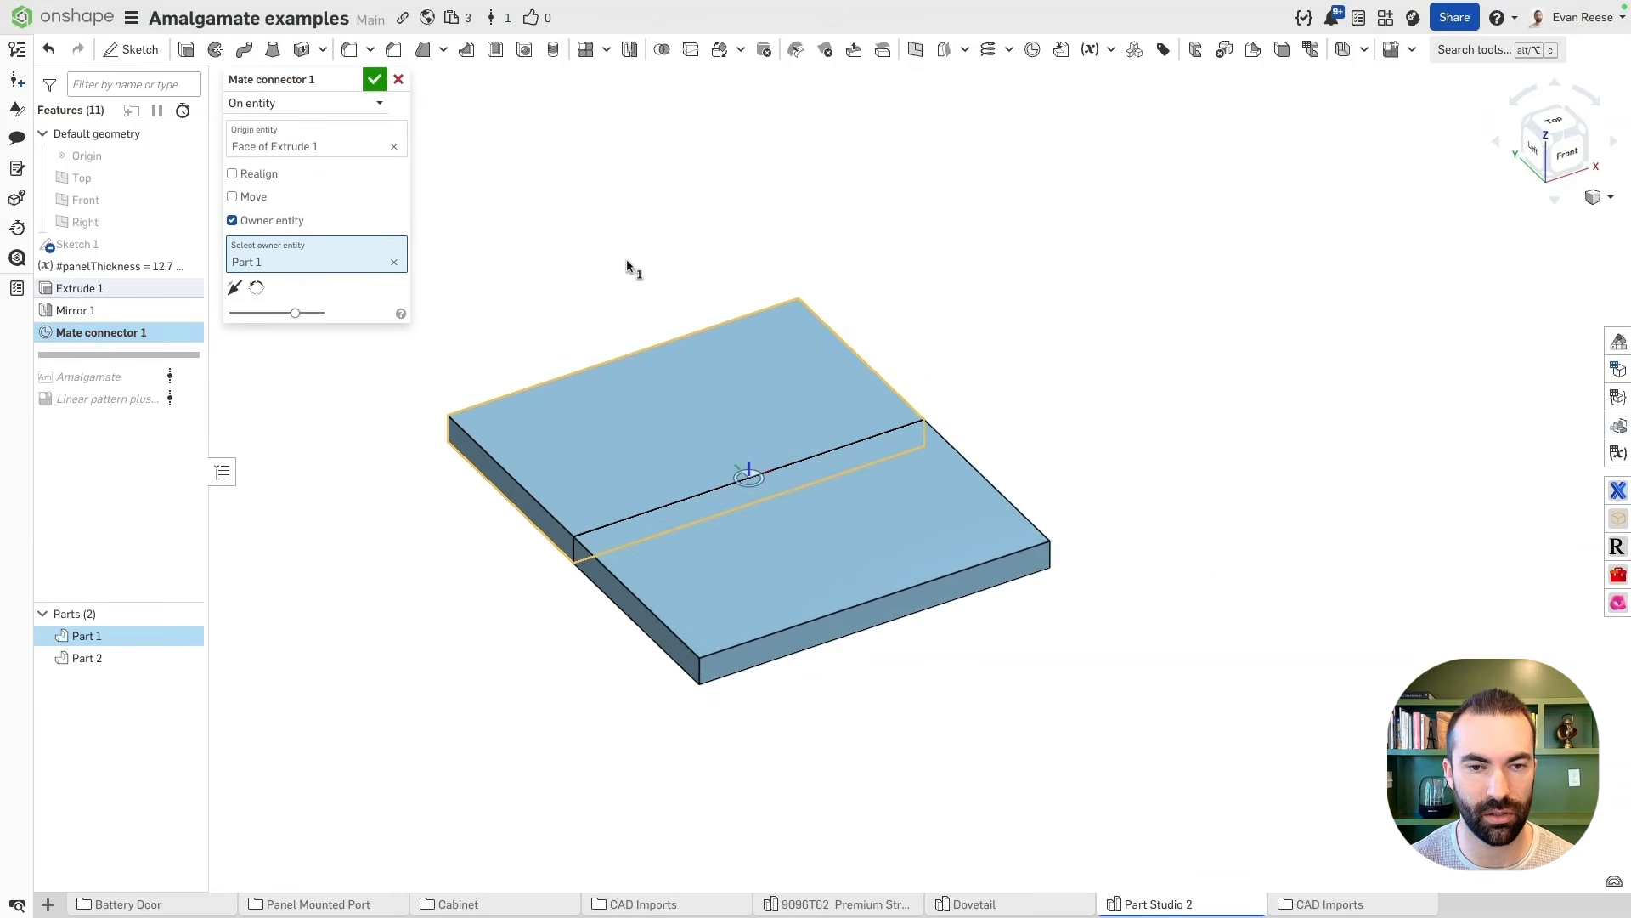
{"action": "left_click", "coordinate": [379, 85]}
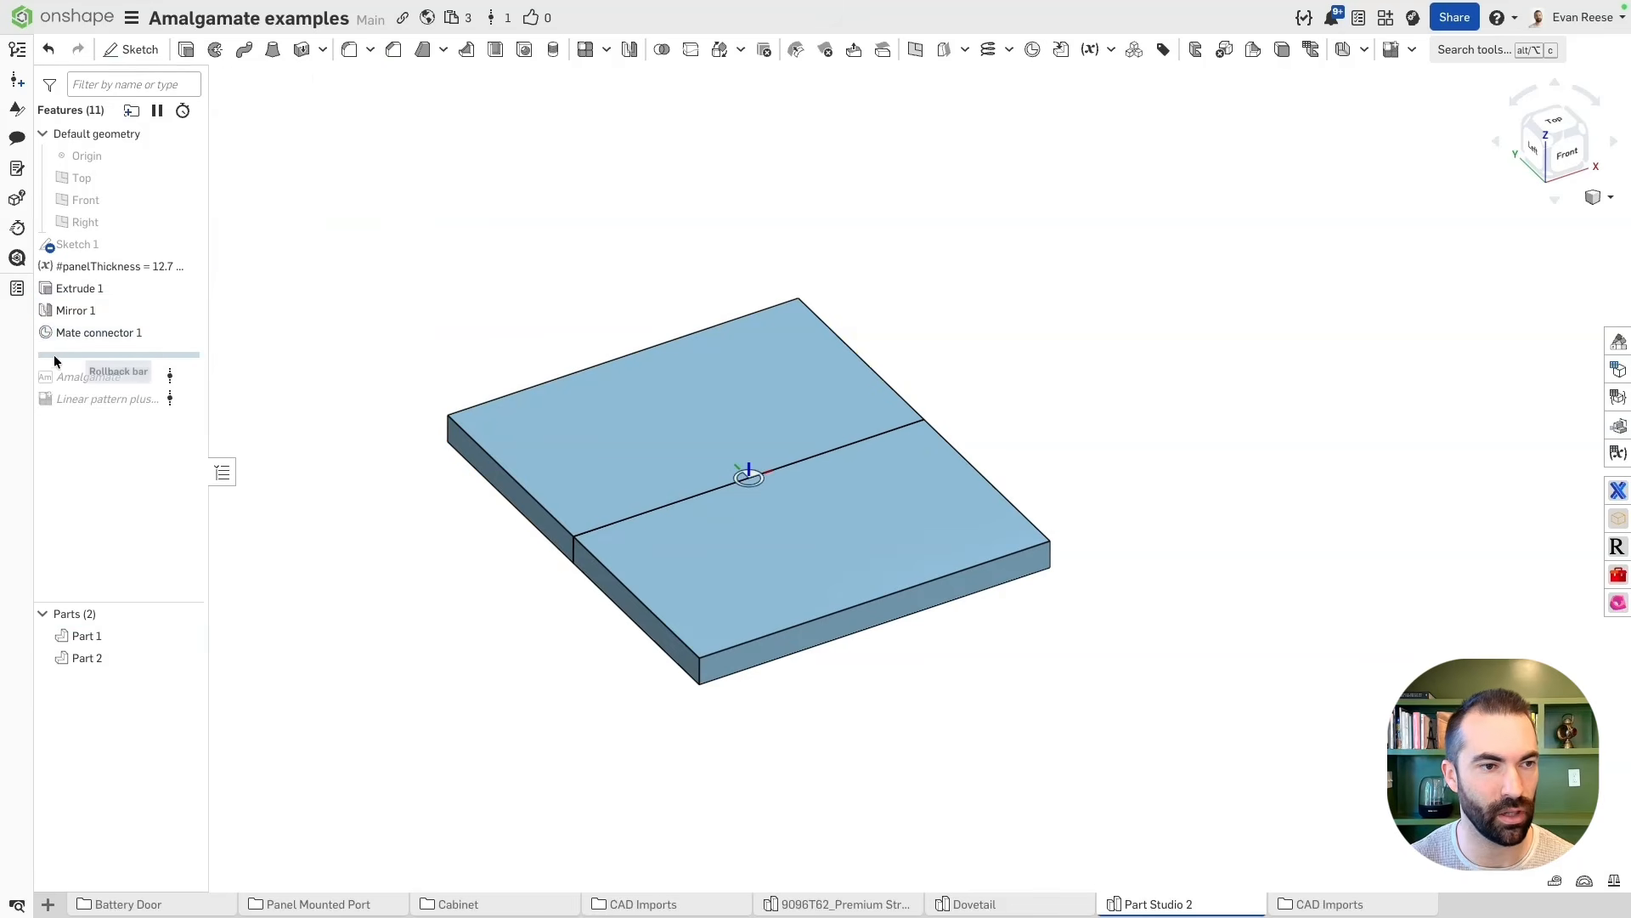
Reorder the linear pattern ahead of Amalgamate and change it to a centered part pattern of Mate connector 1
{"action": "left_click_drag", "start_coordinate": [72, 406], "coordinate": [73, 335]}
{"action": "double_click", "coordinate": [85, 355]}
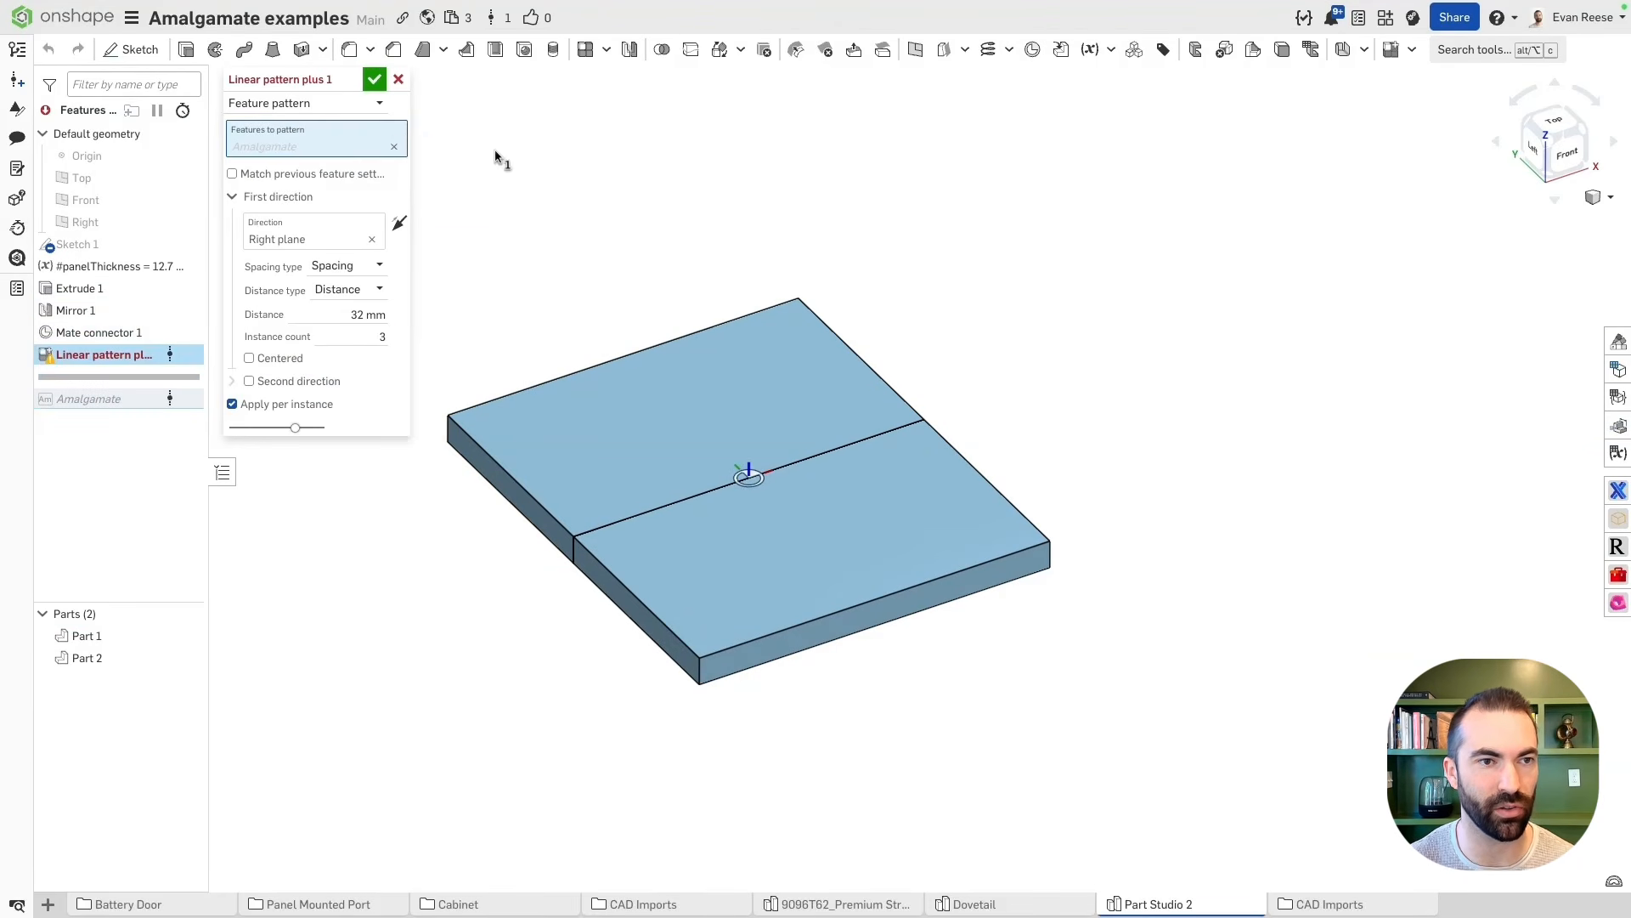
{"action": "left_click", "coordinate": [748, 476]}
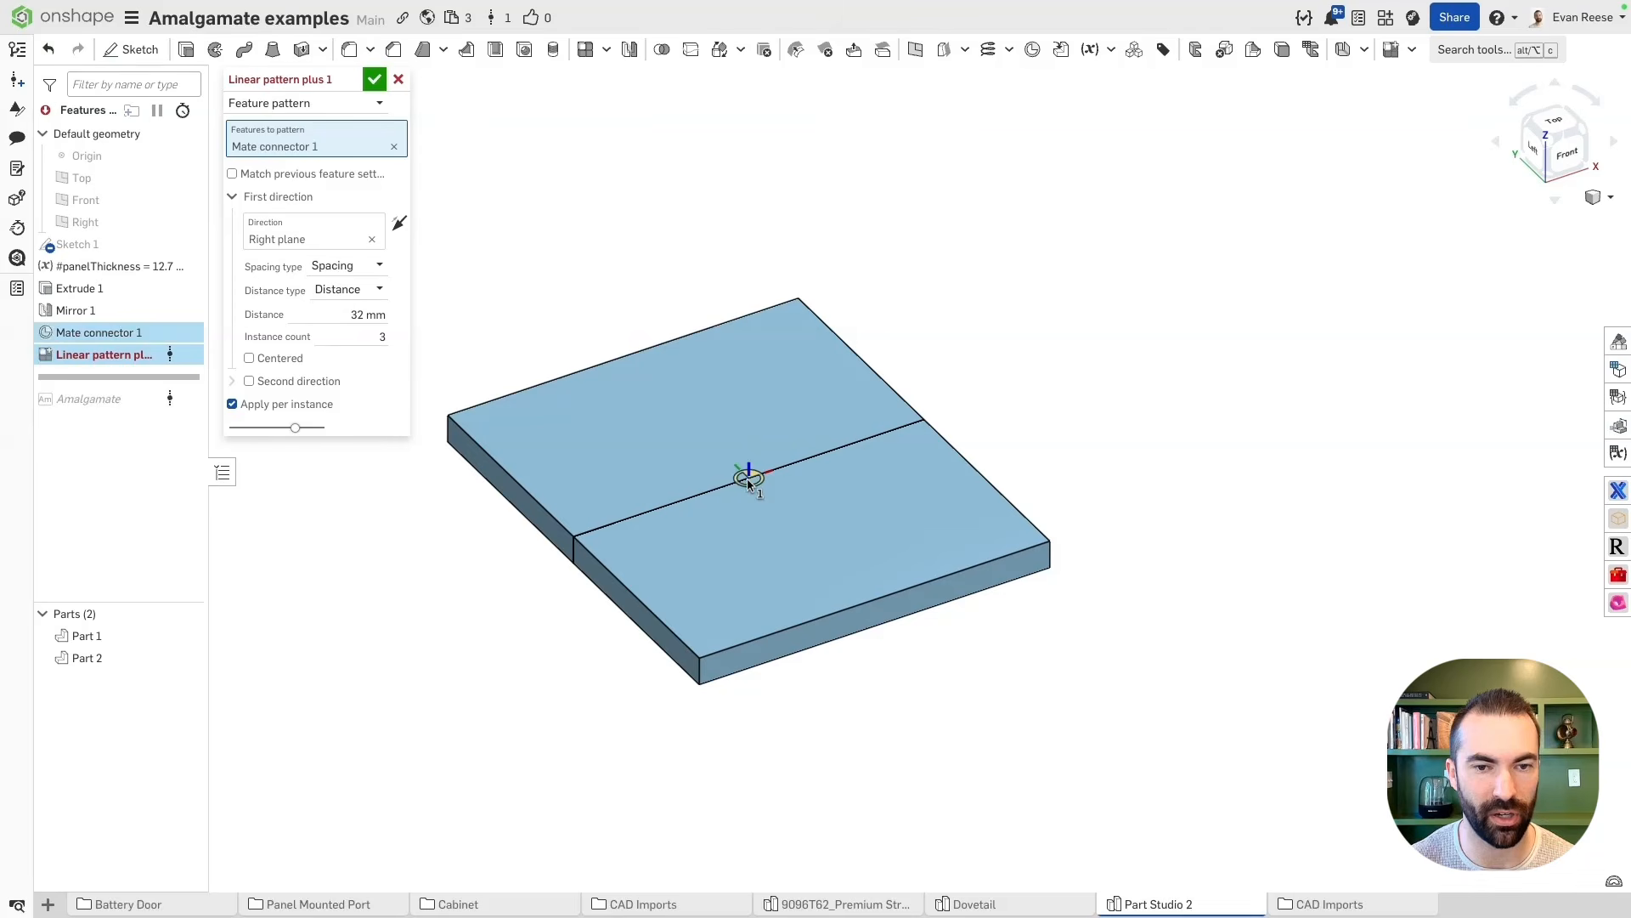
{"action": "left_click", "coordinate": [302, 102]}
{"action": "left_click", "coordinate": [263, 124]}
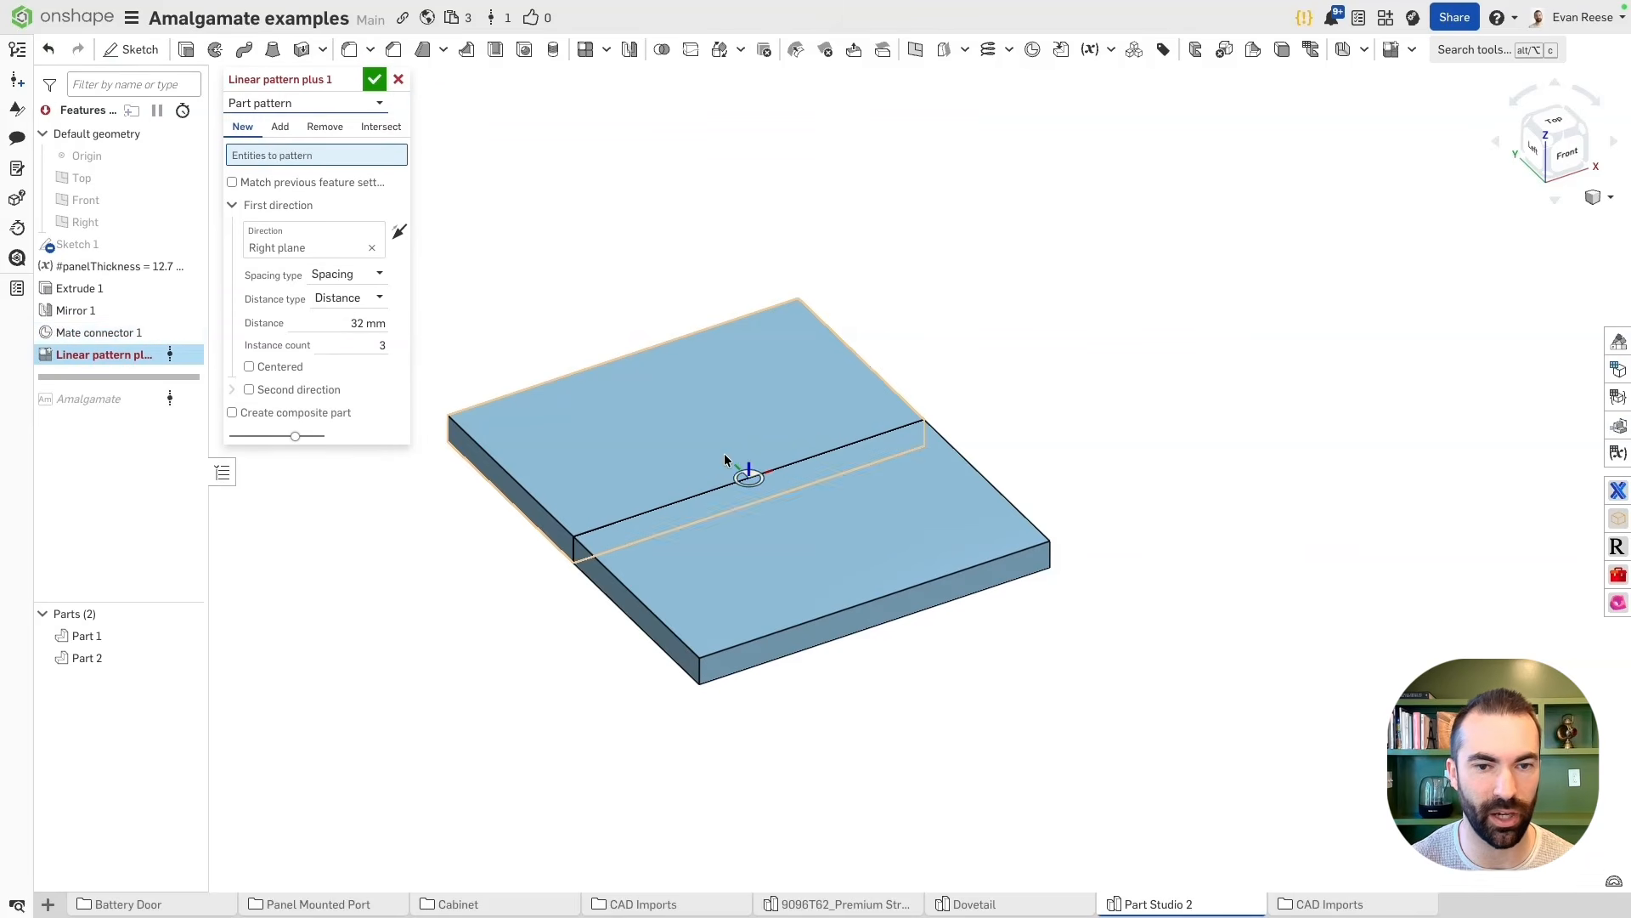
{"action": "scroll", "coordinate": [697, 403], "scroll_direction": "up", "scroll_amount": 3}
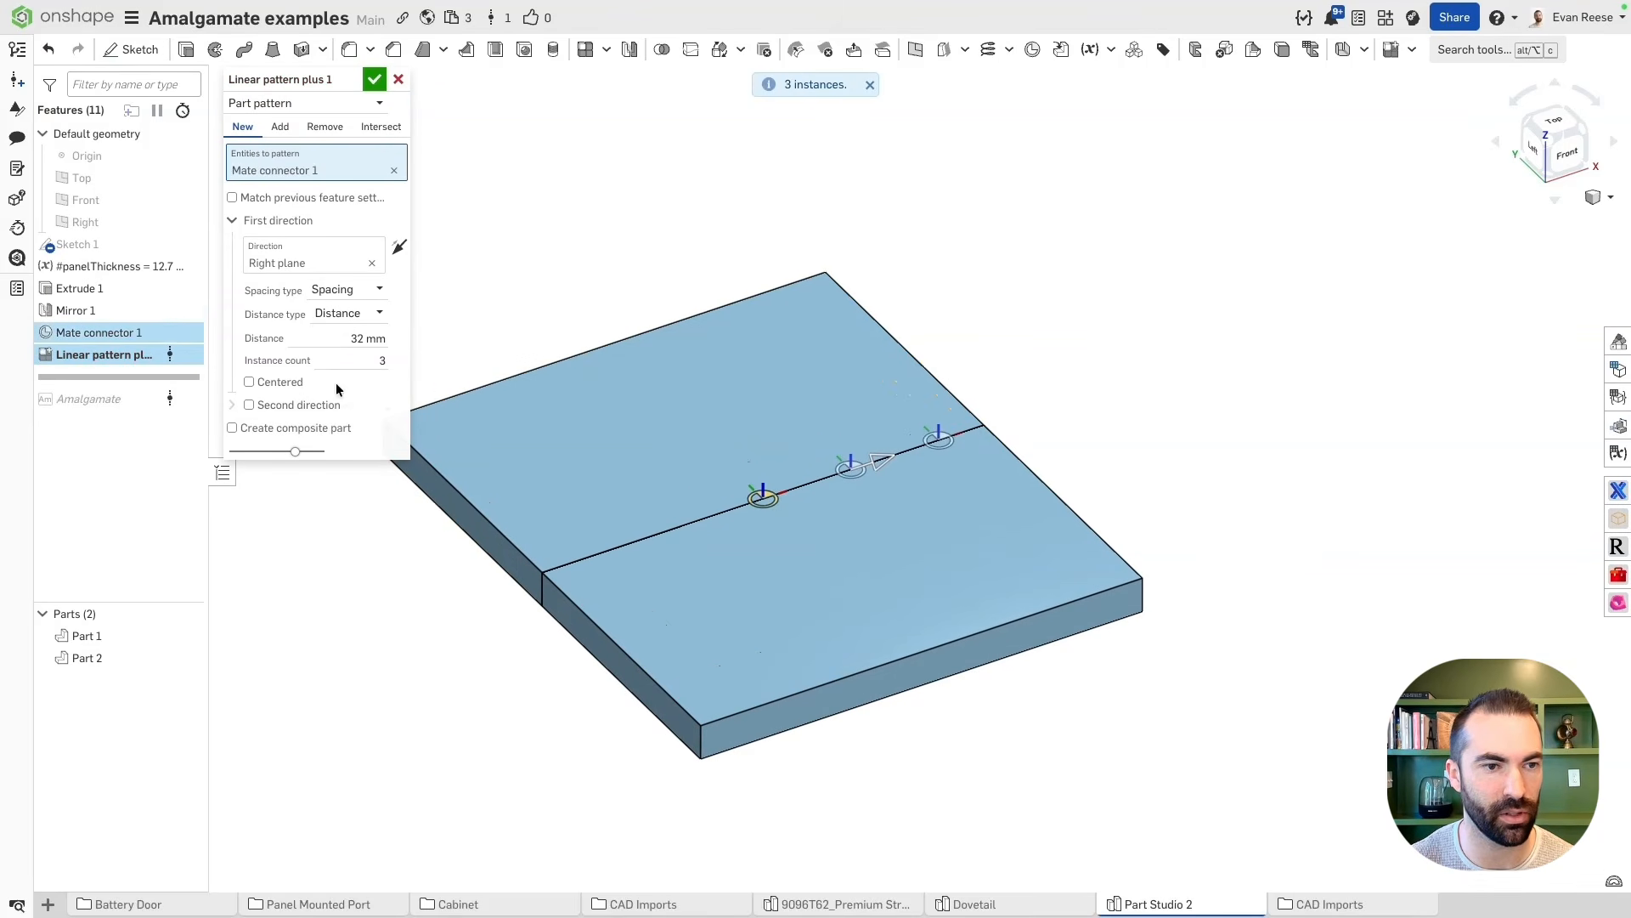
{"action": "left_click", "coordinate": [249, 382]}
{"action": "mouse_move", "coordinate": [614, 390]}
{"action": "right_mouse_down"}
{"action": "mouse_move", "coordinate": [624, 416]}
{"action": "mouse_move", "coordinate": [615, 400]}
{"action": "right_mouse_up"}
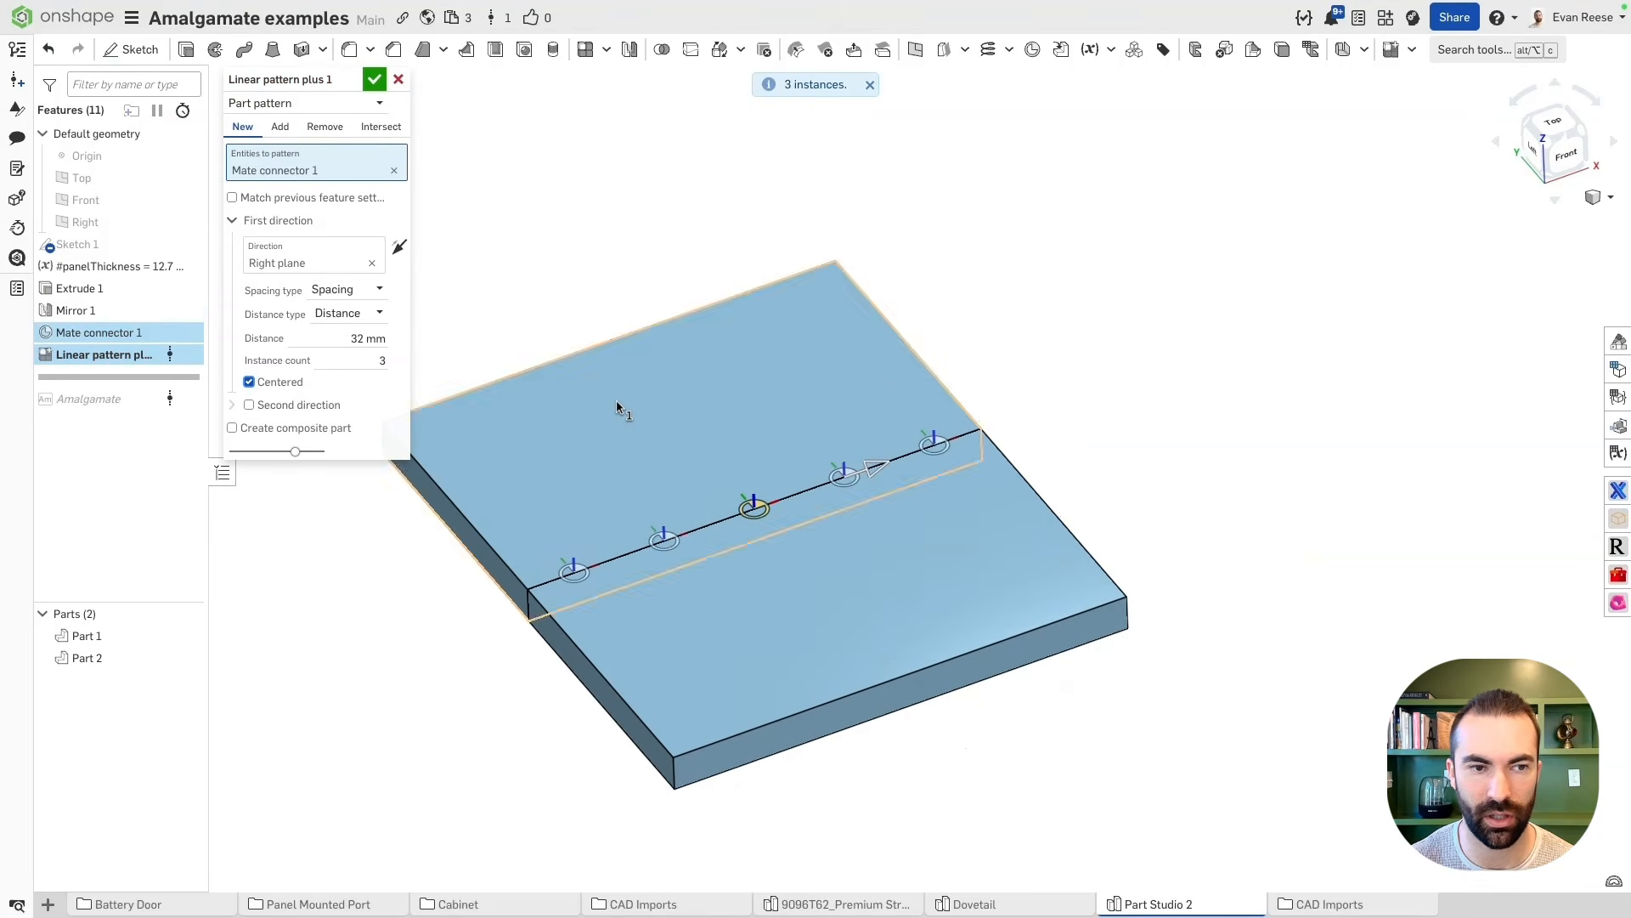
Set the pattern spacing to a measured total length from the Right plane to the panel's end face, with a 15 mm offset
{"action": "left_click", "coordinate": [348, 292]}
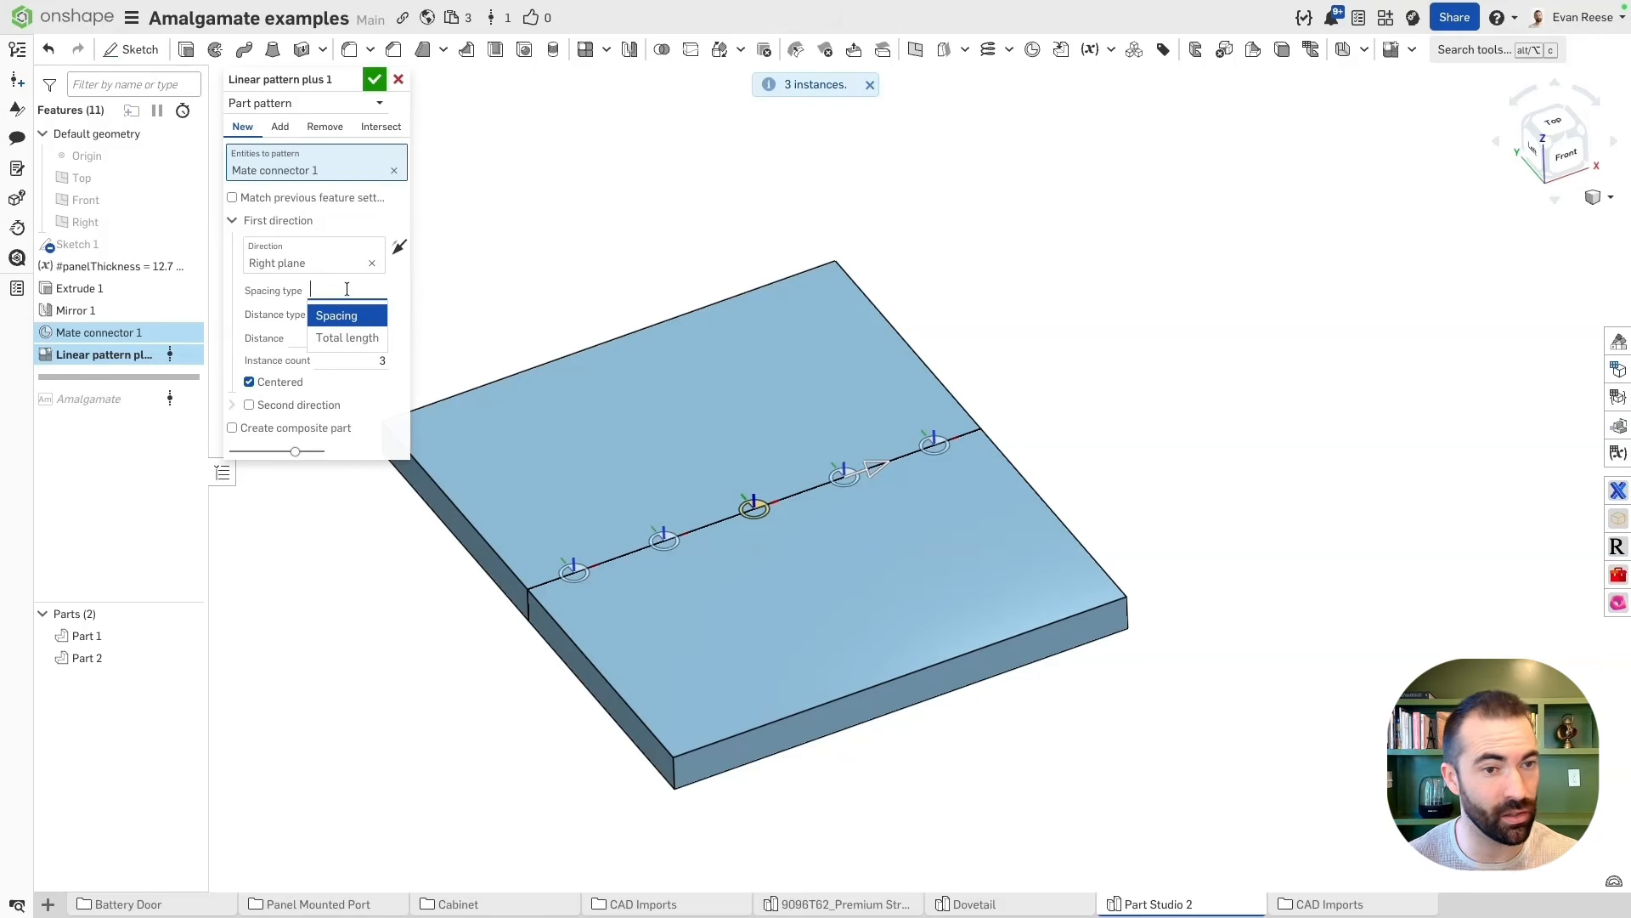
{"action": "left_click", "coordinate": [355, 339]}
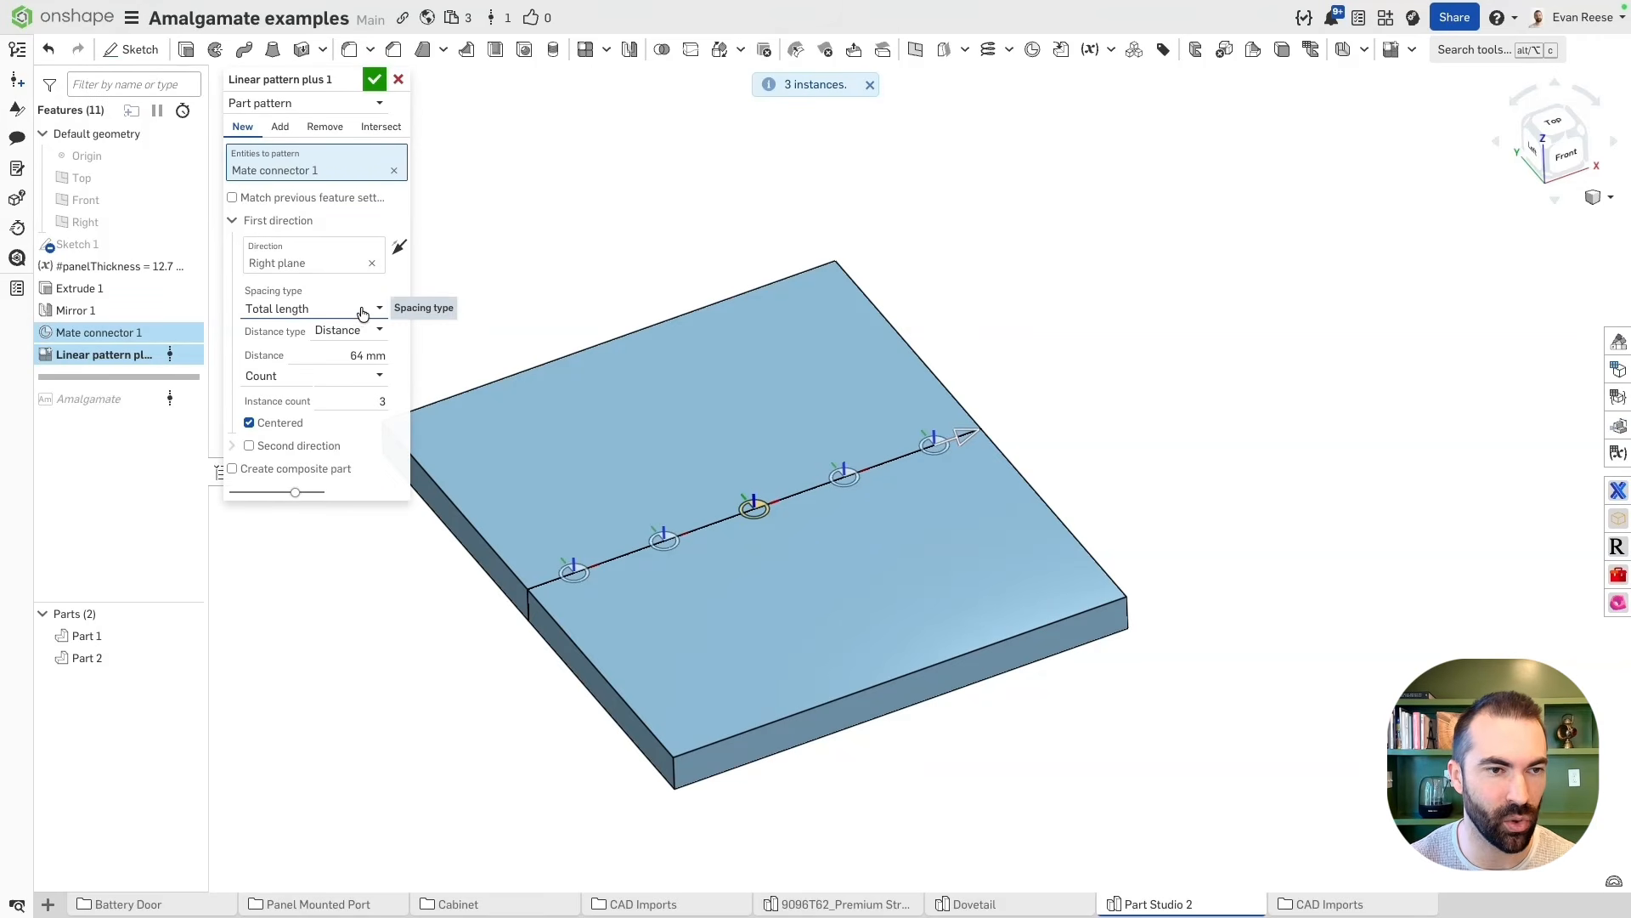
{"action": "left_click", "coordinate": [357, 329]}
{"action": "left_click", "coordinate": [358, 390]}
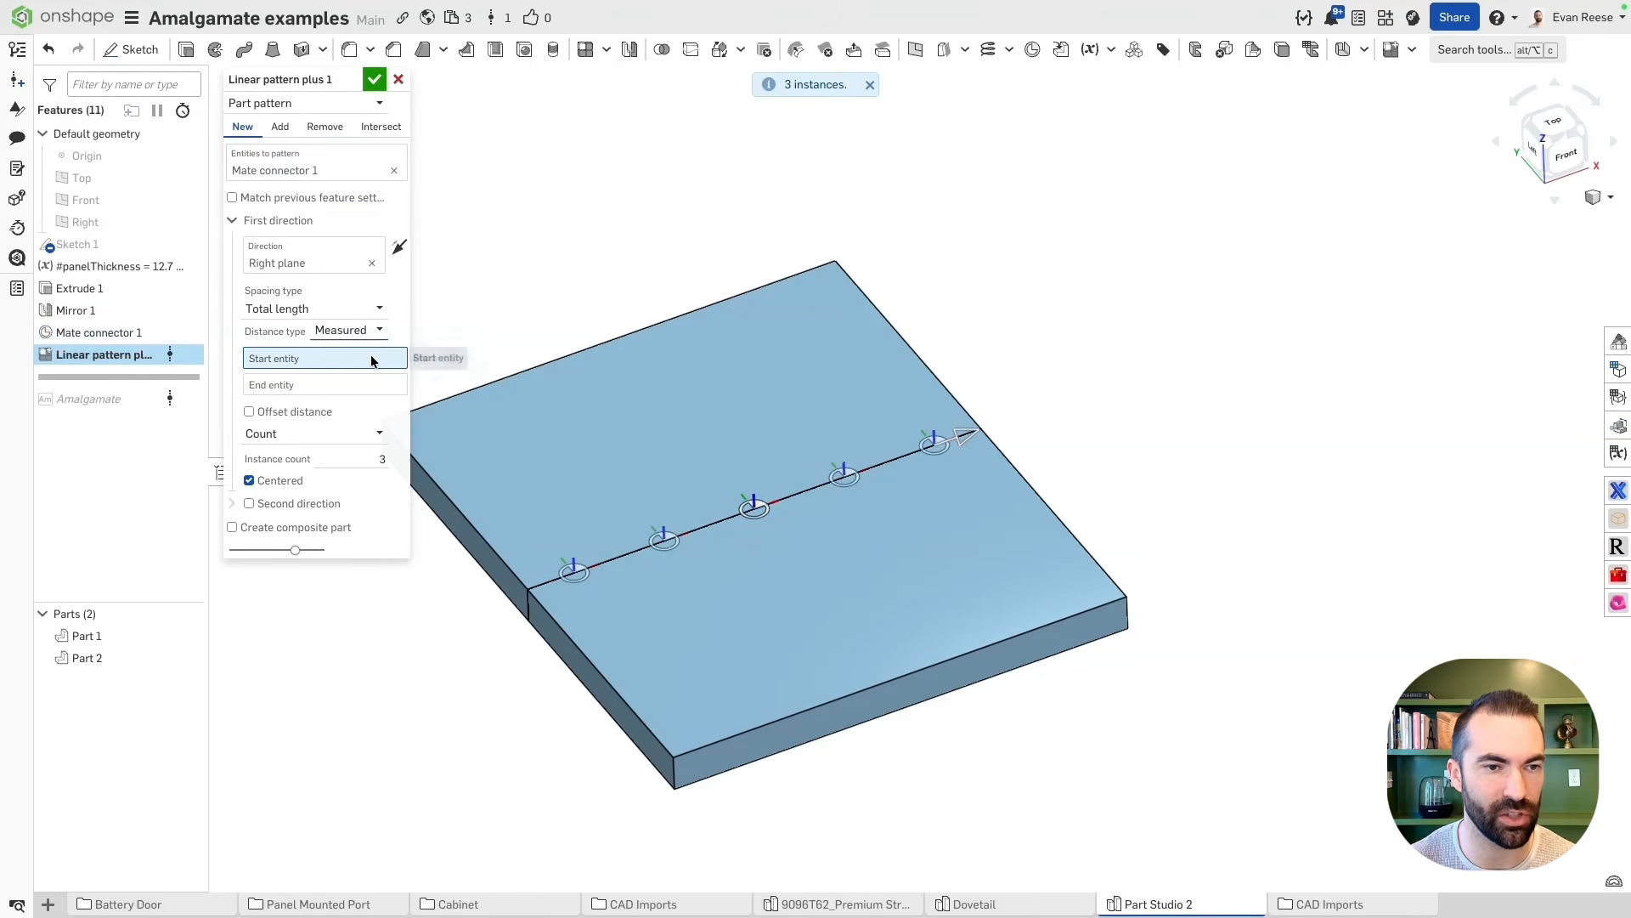
{"action": "left_click", "coordinate": [194, 222]}
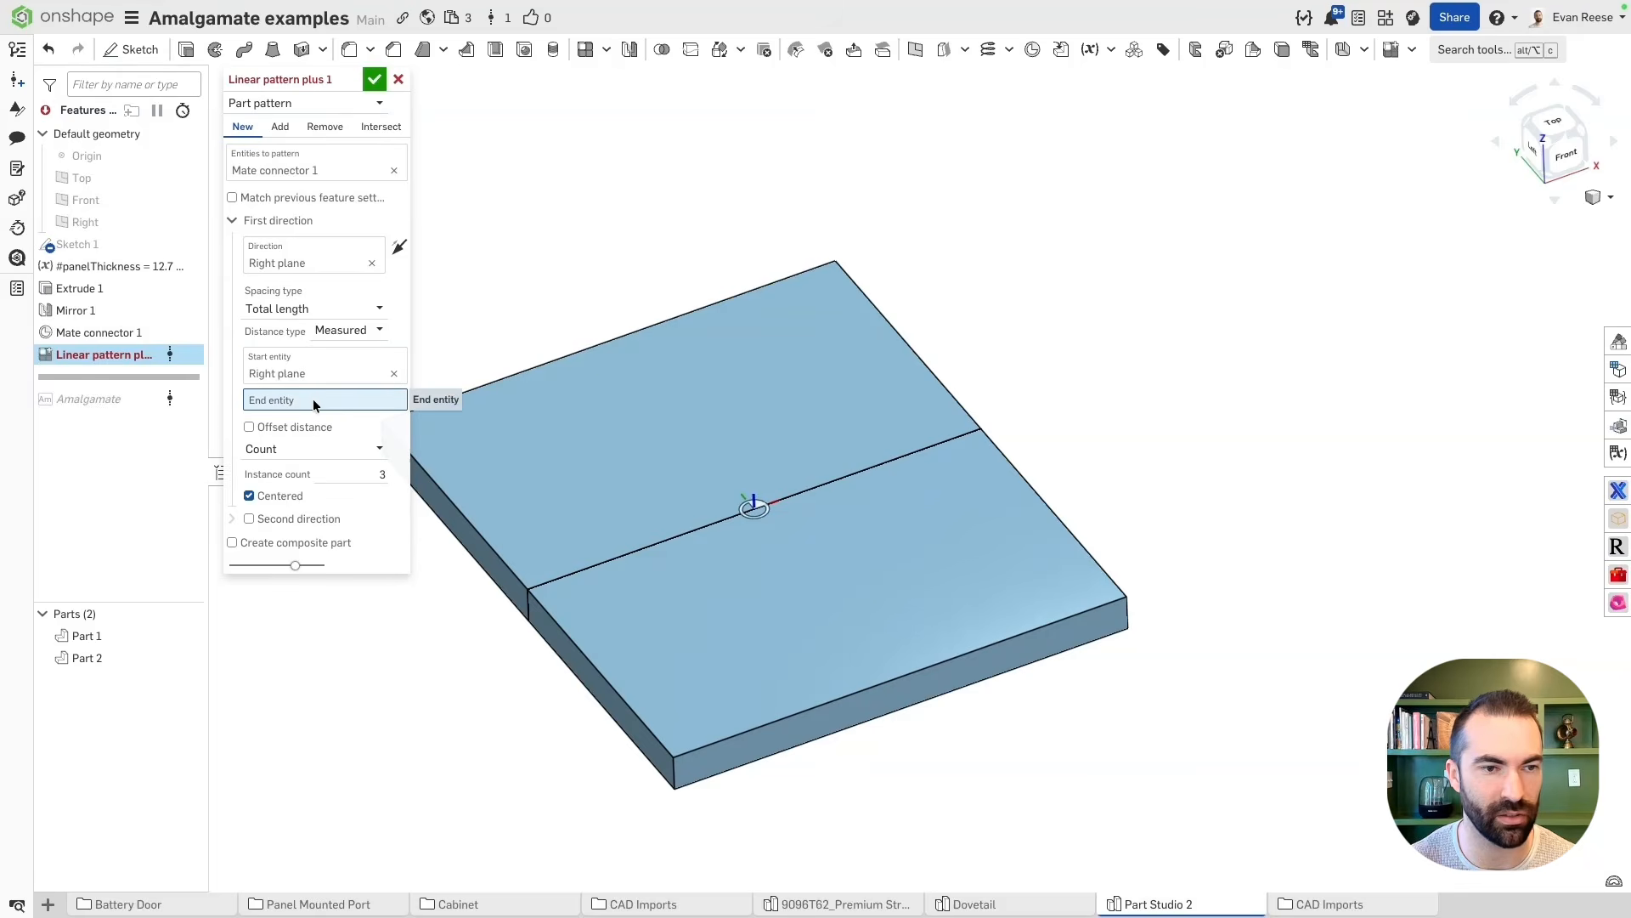
{"action": "right_click_drag", "start_coordinate": [1079, 391], "coordinate": [1042, 437]}
{"action": "left_click", "coordinate": [955, 440]}
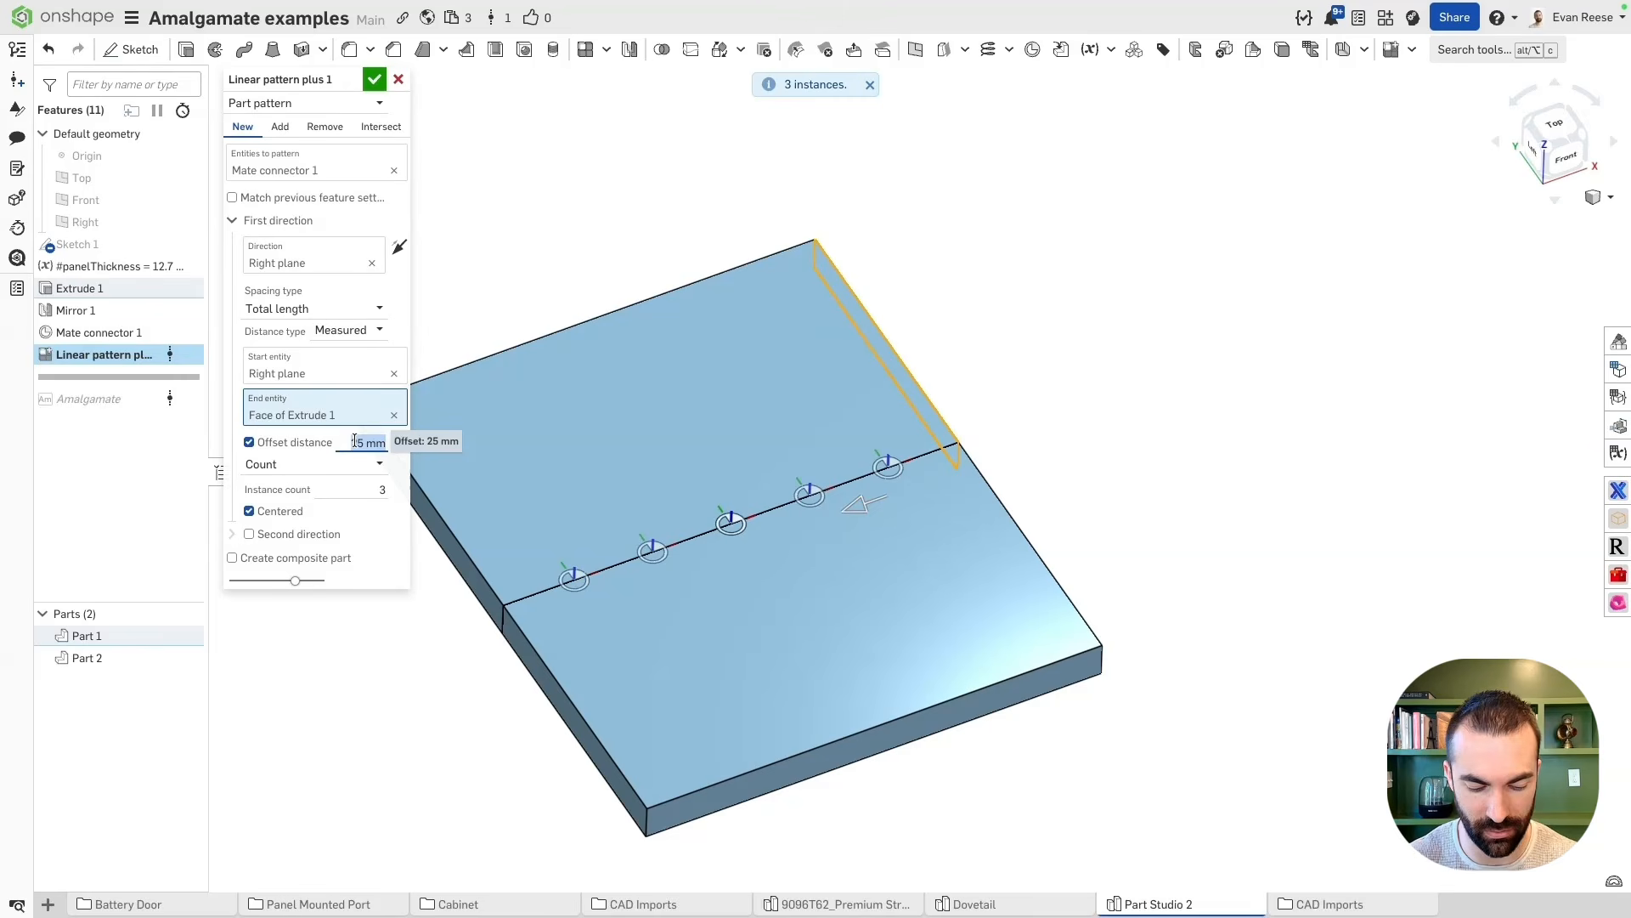
{"action": "type", "text": "15"}
{"action": "key", "text": "Return"}
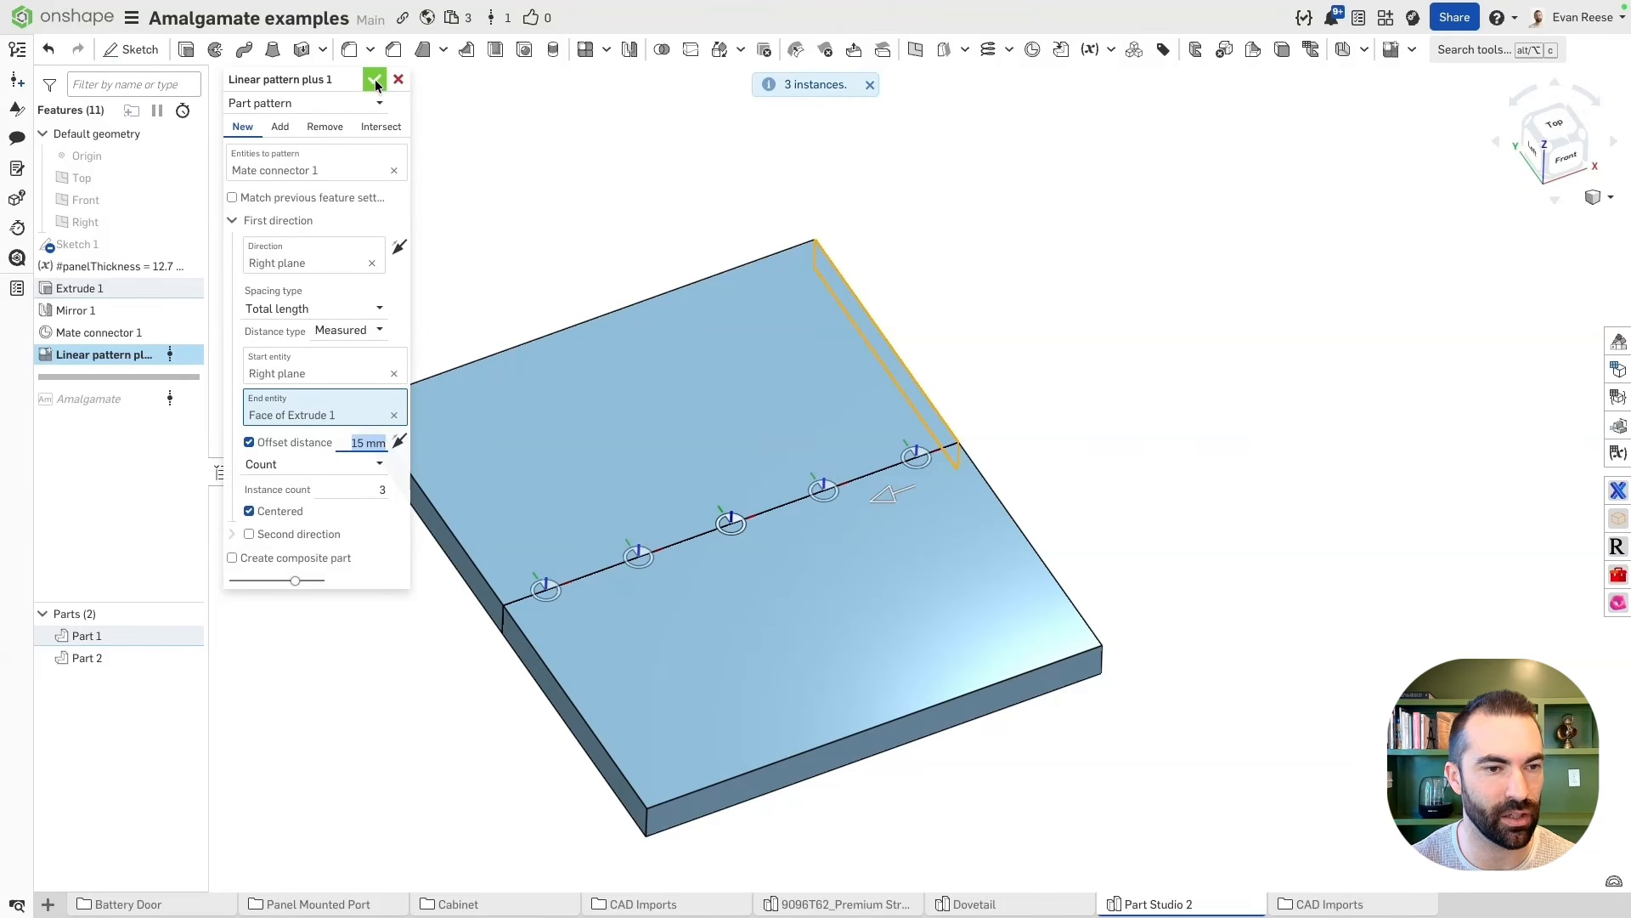
Control the mate connector pattern by a target spacing of 32 mm instead of an instance count, and accept it
{"action": "left_click", "coordinate": [316, 464]}
{"action": "left_click", "coordinate": [281, 513]}
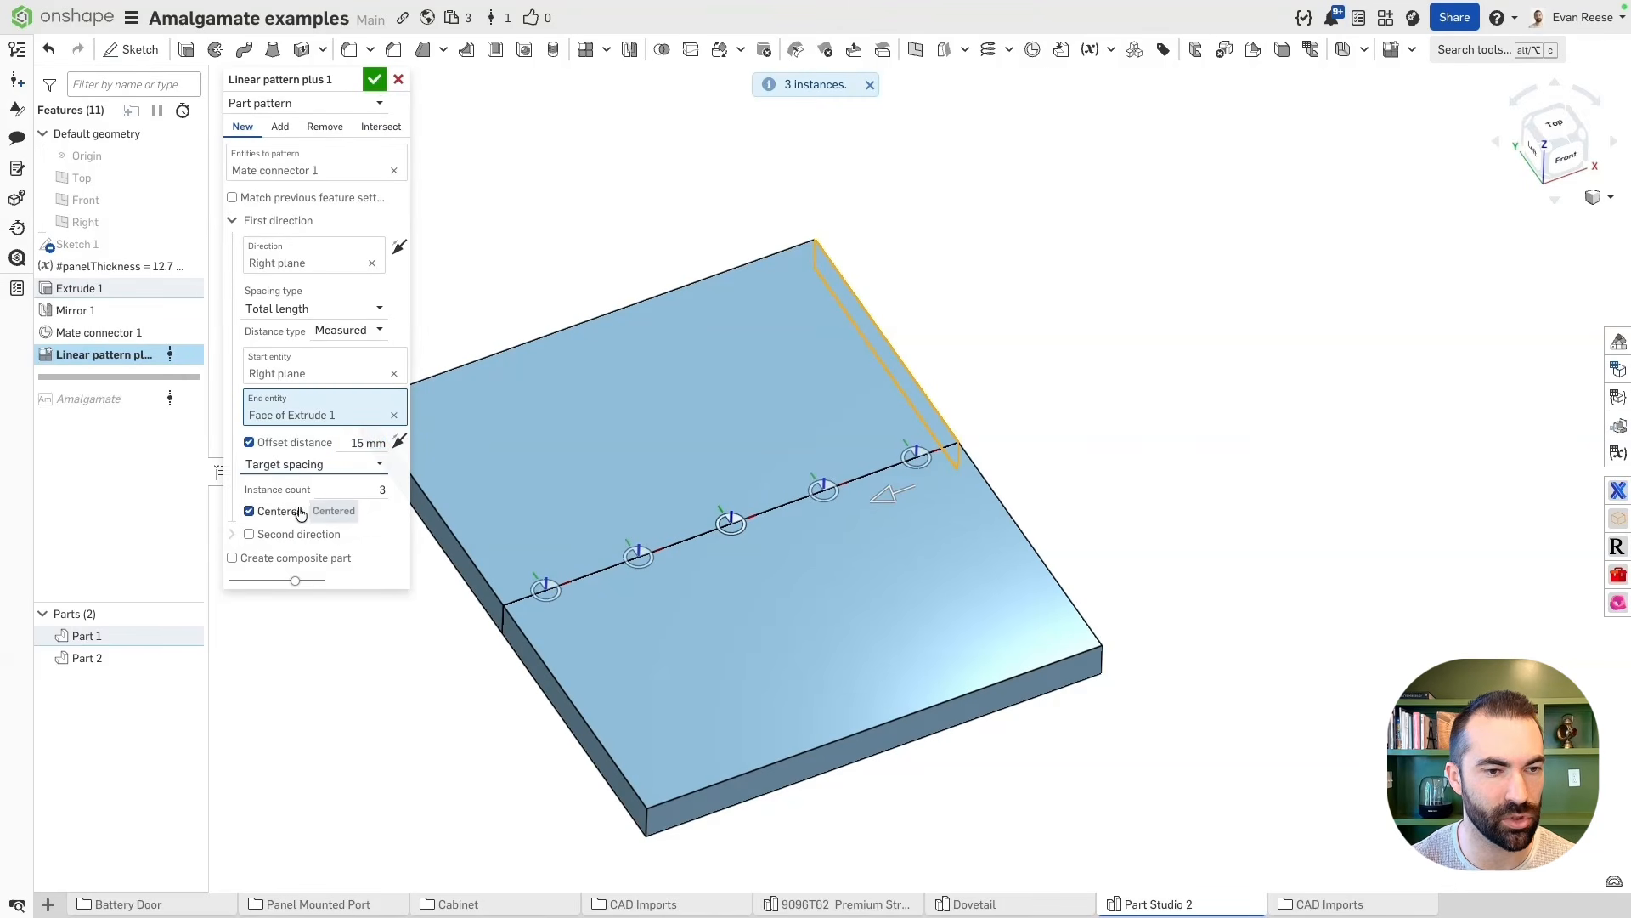
{"action": "left_click", "coordinate": [341, 489]}
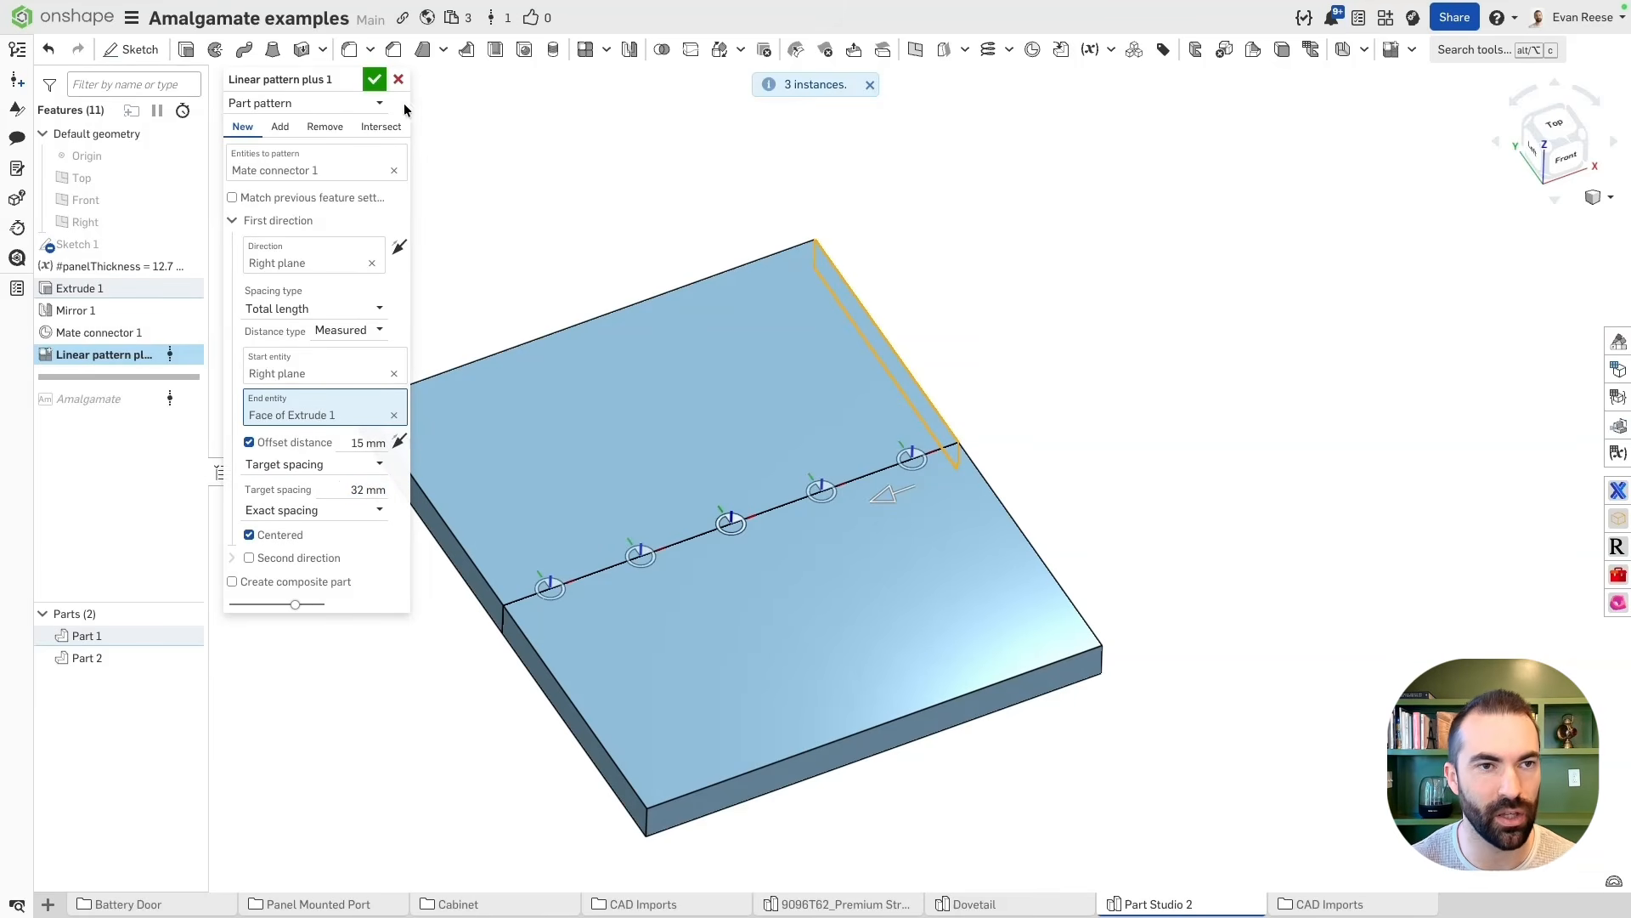
{"action": "left_click", "coordinate": [375, 79]}
Open Sketch 1 for editing with the final result shown, and try widening the rectangle from one side
{"action": "double_click", "coordinate": [127, 244]}
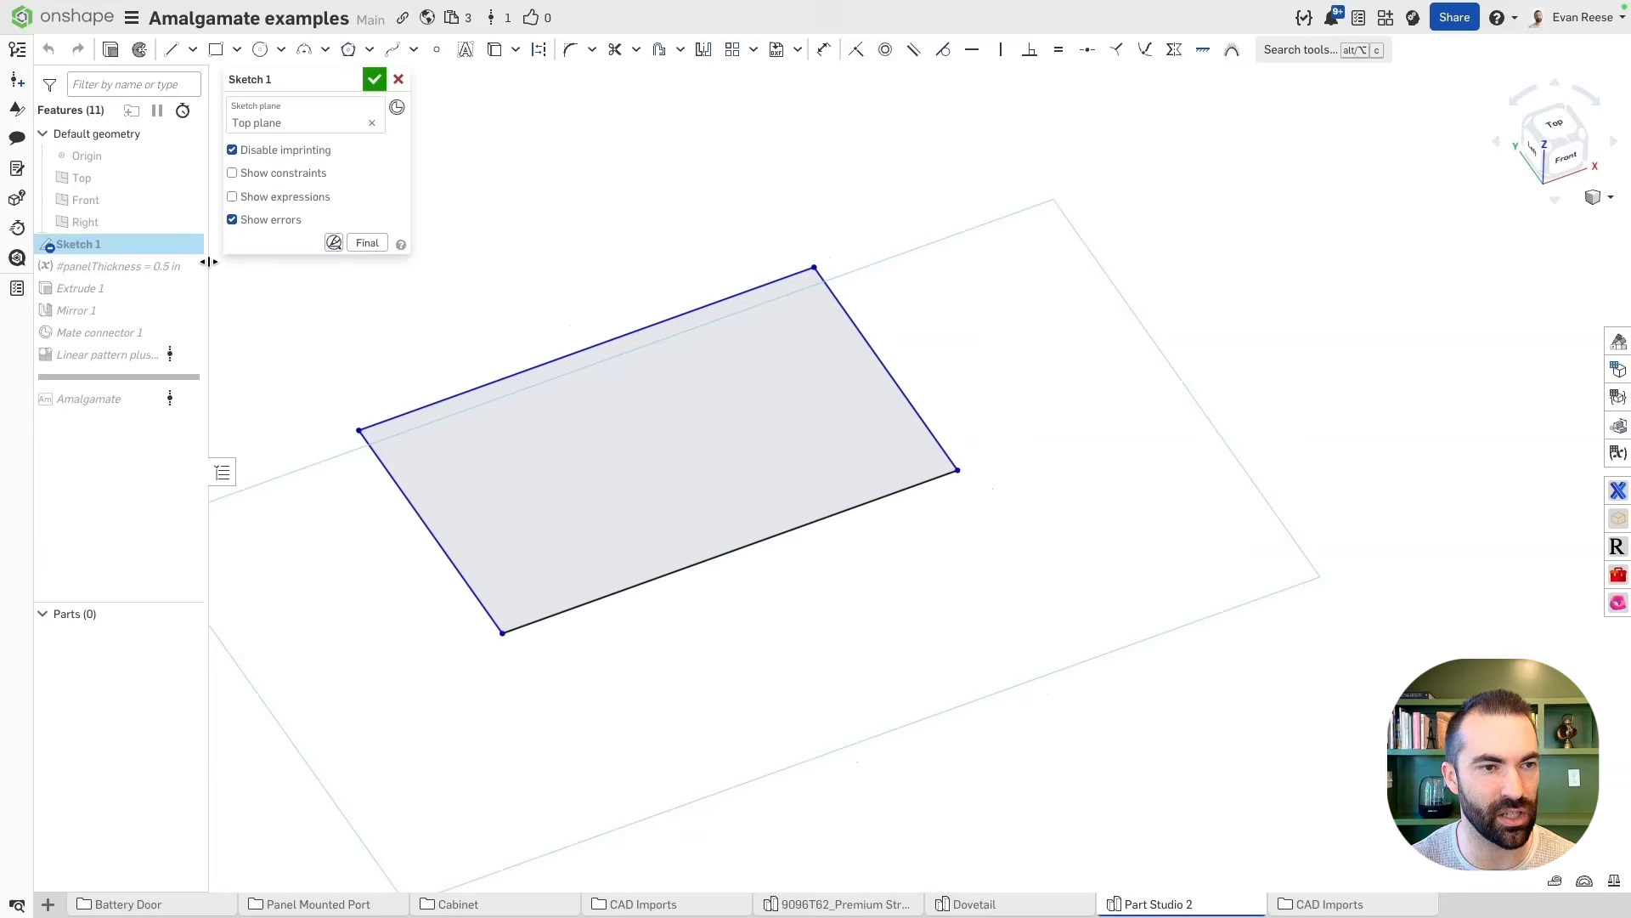
{"action": "left_click", "coordinate": [367, 243]}
{"action": "left_click_drag", "start_coordinate": [912, 406], "coordinate": [1163, 322]}
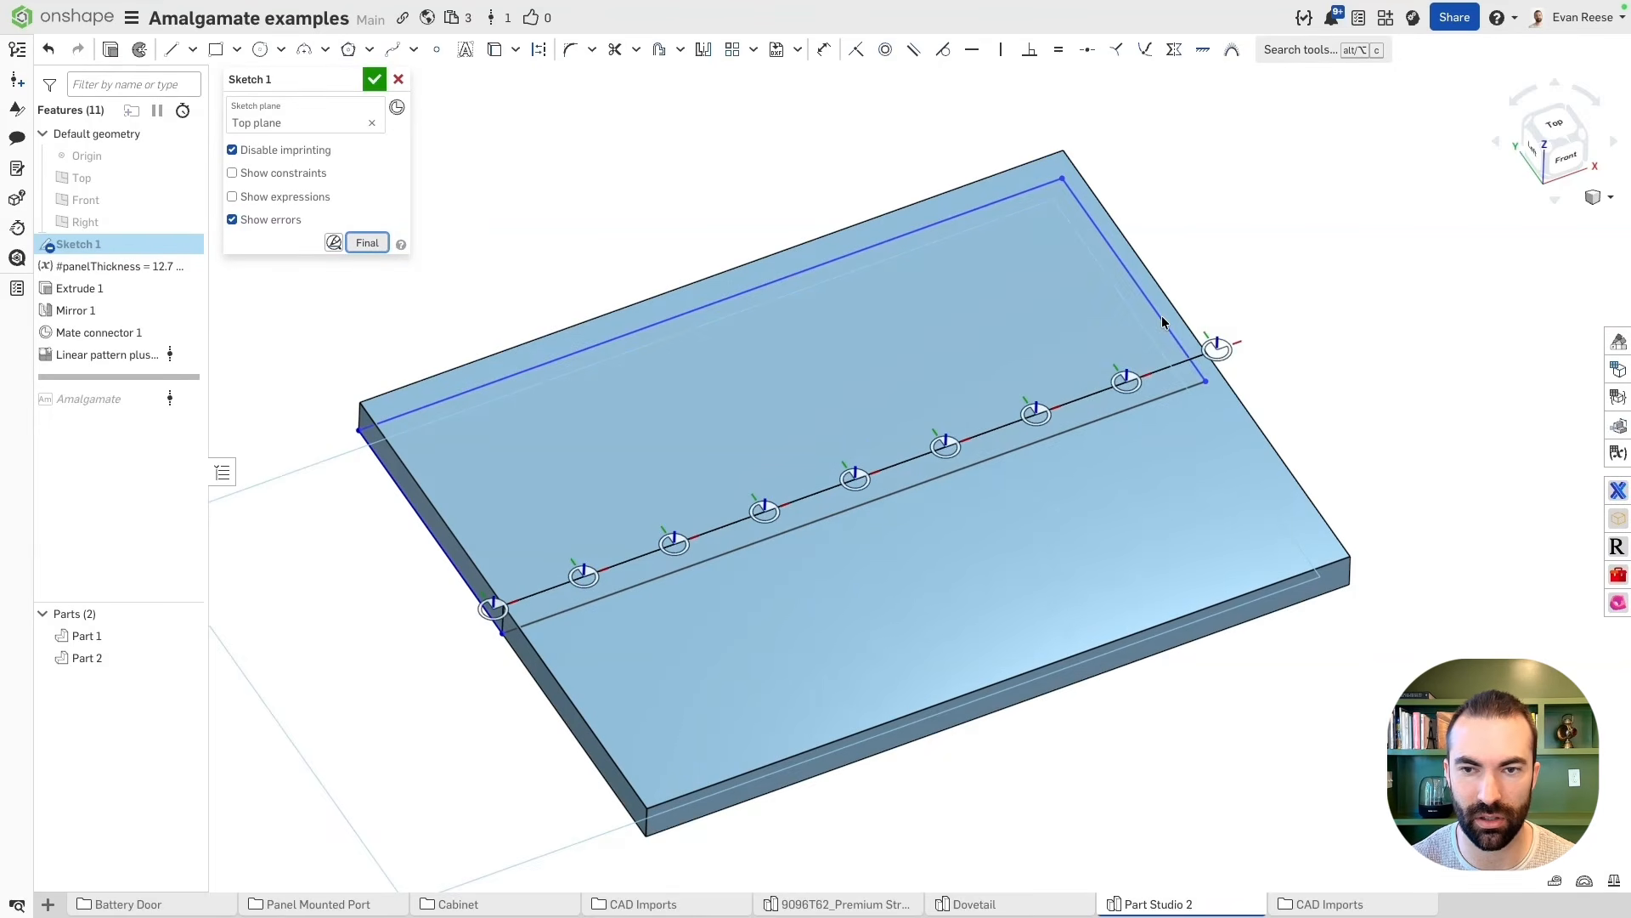
{"action": "key", "text": "ctrl+z"}
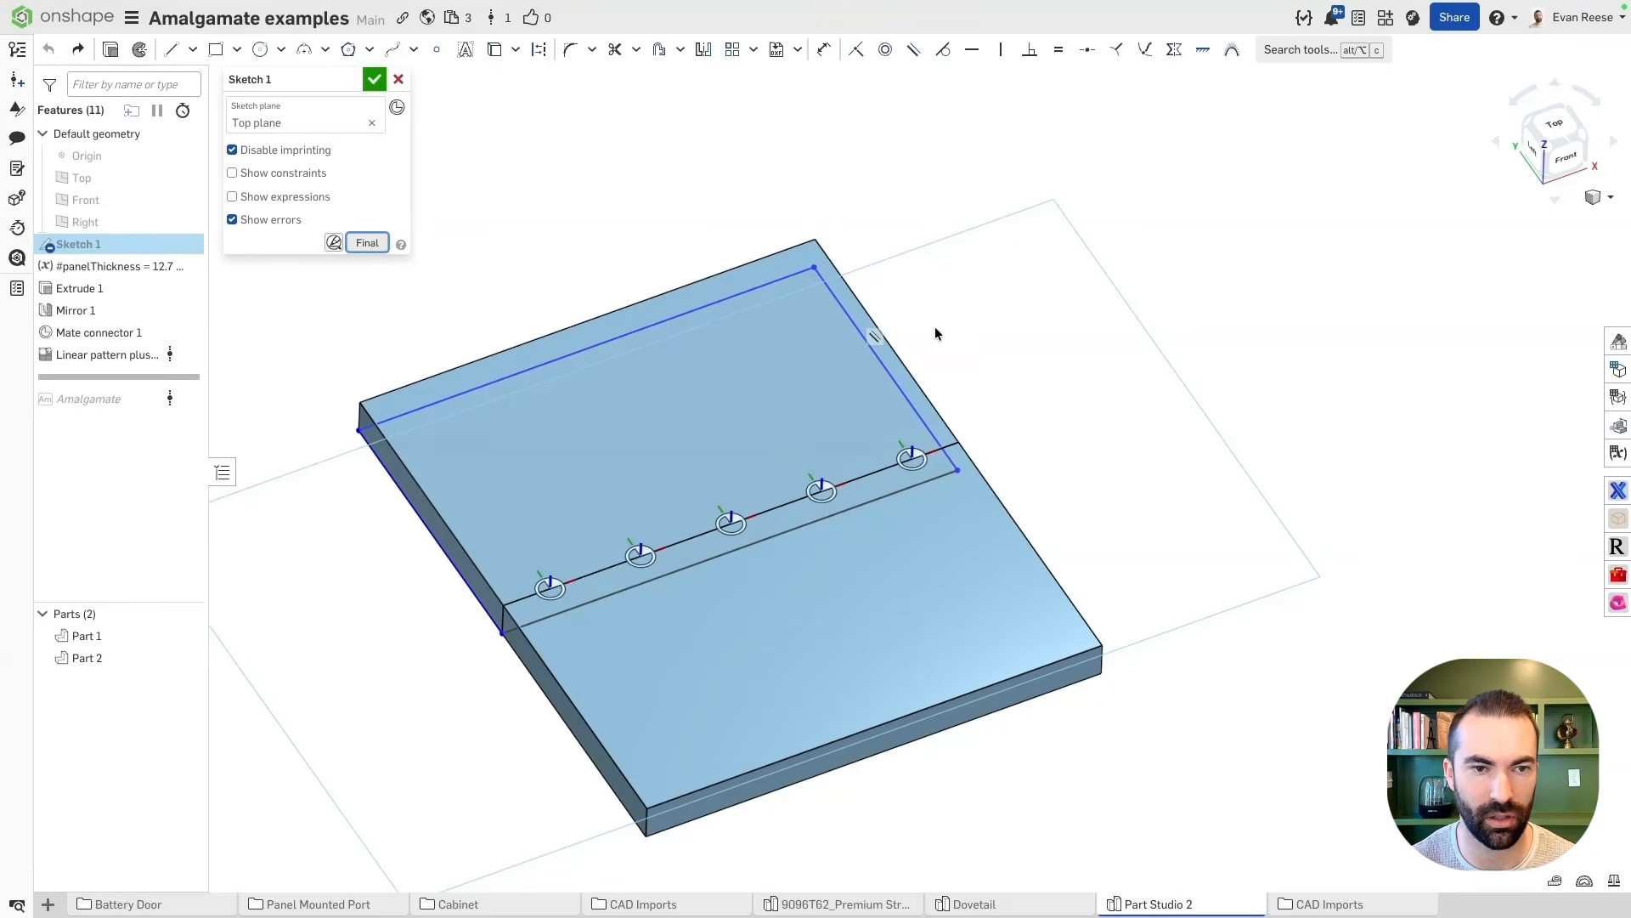
Make the rectangle's two short sides symmetric about the Right plane, widen the panel, and accept the sketch
{"action": "left_click", "coordinate": [884, 377]}
{"action": "left_click", "coordinate": [437, 514]}
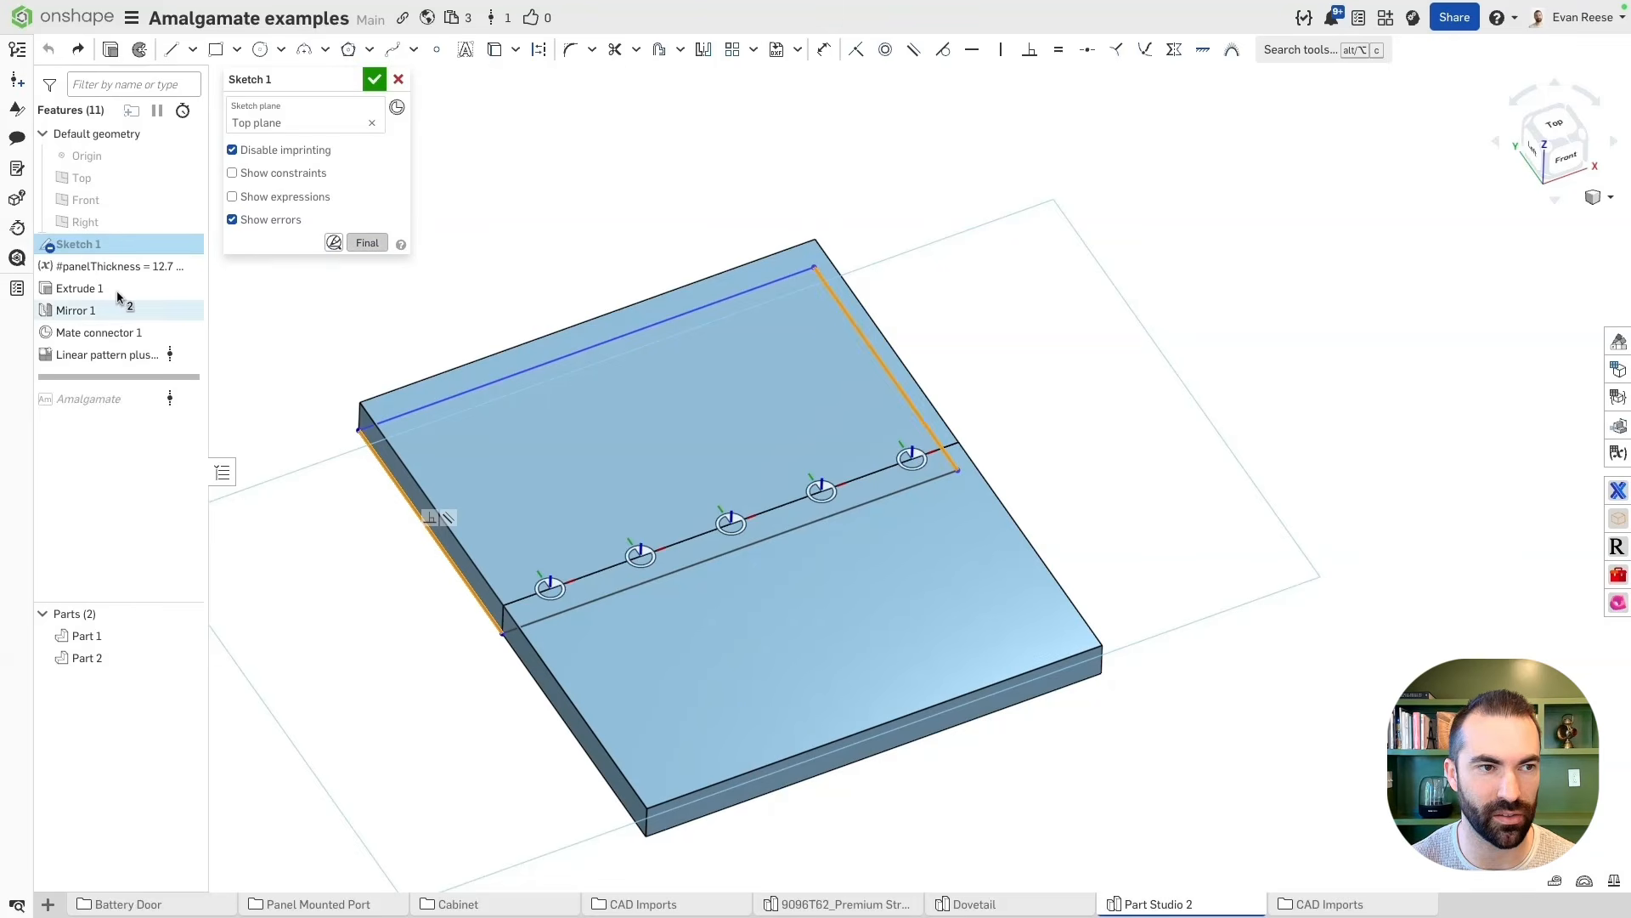
{"action": "left_click", "coordinate": [85, 226]}
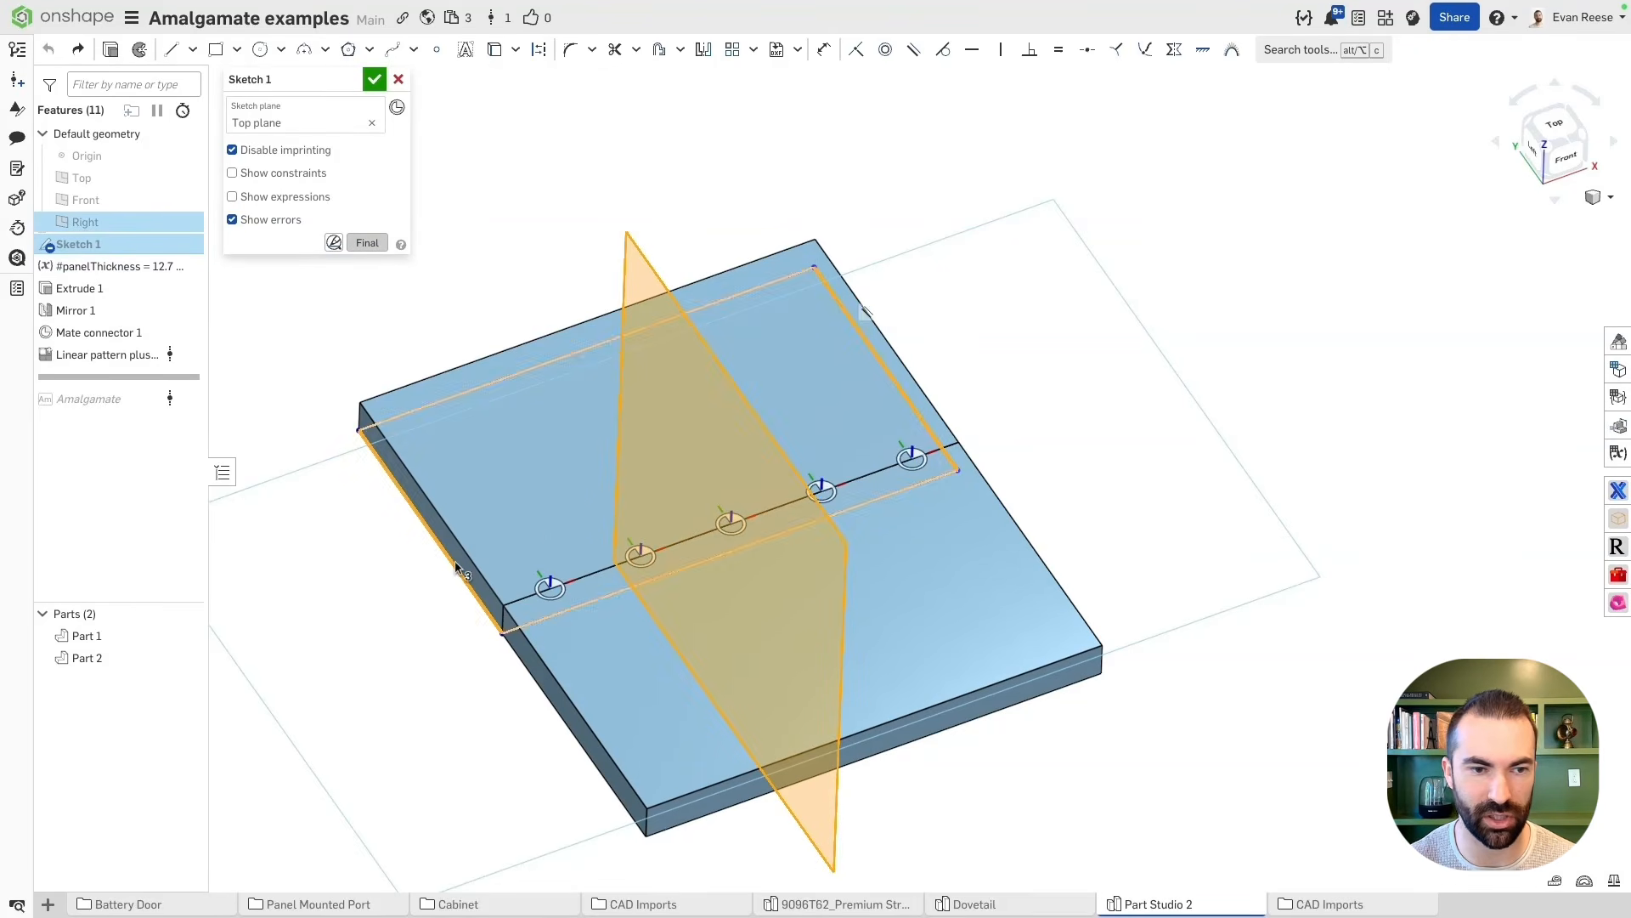
{"action": "key", "text": "s"}
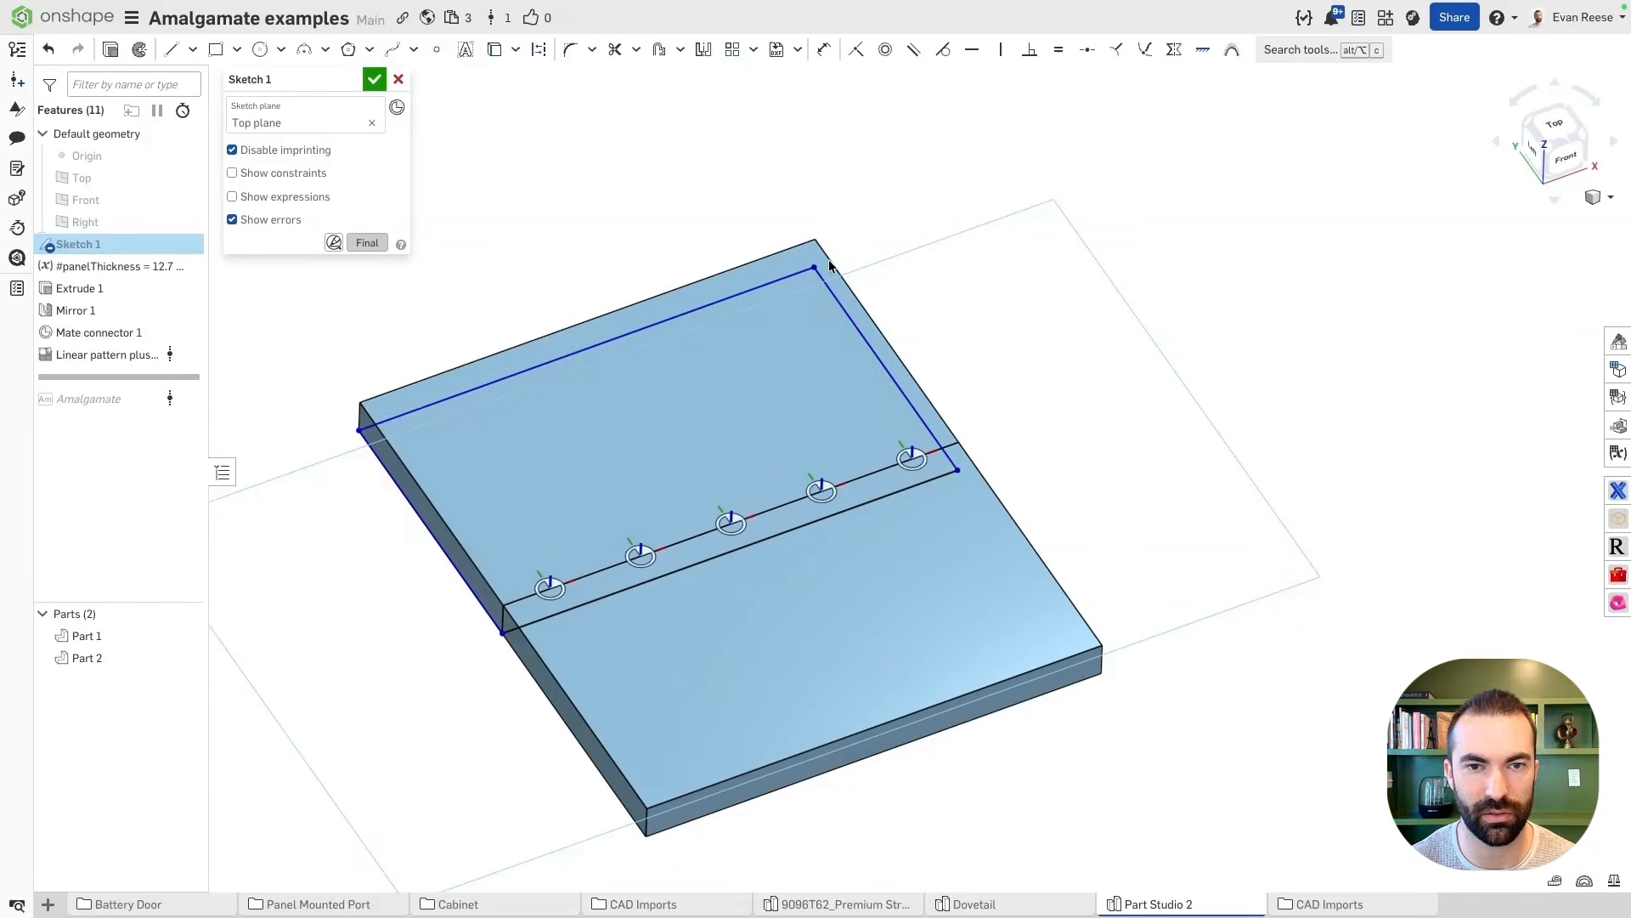
{"action": "mouse_move", "coordinate": [830, 266]}
{"action": "left_mouse_down"}
{"action": "mouse_move", "coordinate": [904, 231]}
{"action": "mouse_move", "coordinate": [1011, 263]}
{"action": "mouse_move", "coordinate": [1118, 220]}
{"action": "mouse_move", "coordinate": [961, 283]}
{"action": "left_mouse_up"}
{"action": "left_click", "coordinate": [375, 80]}
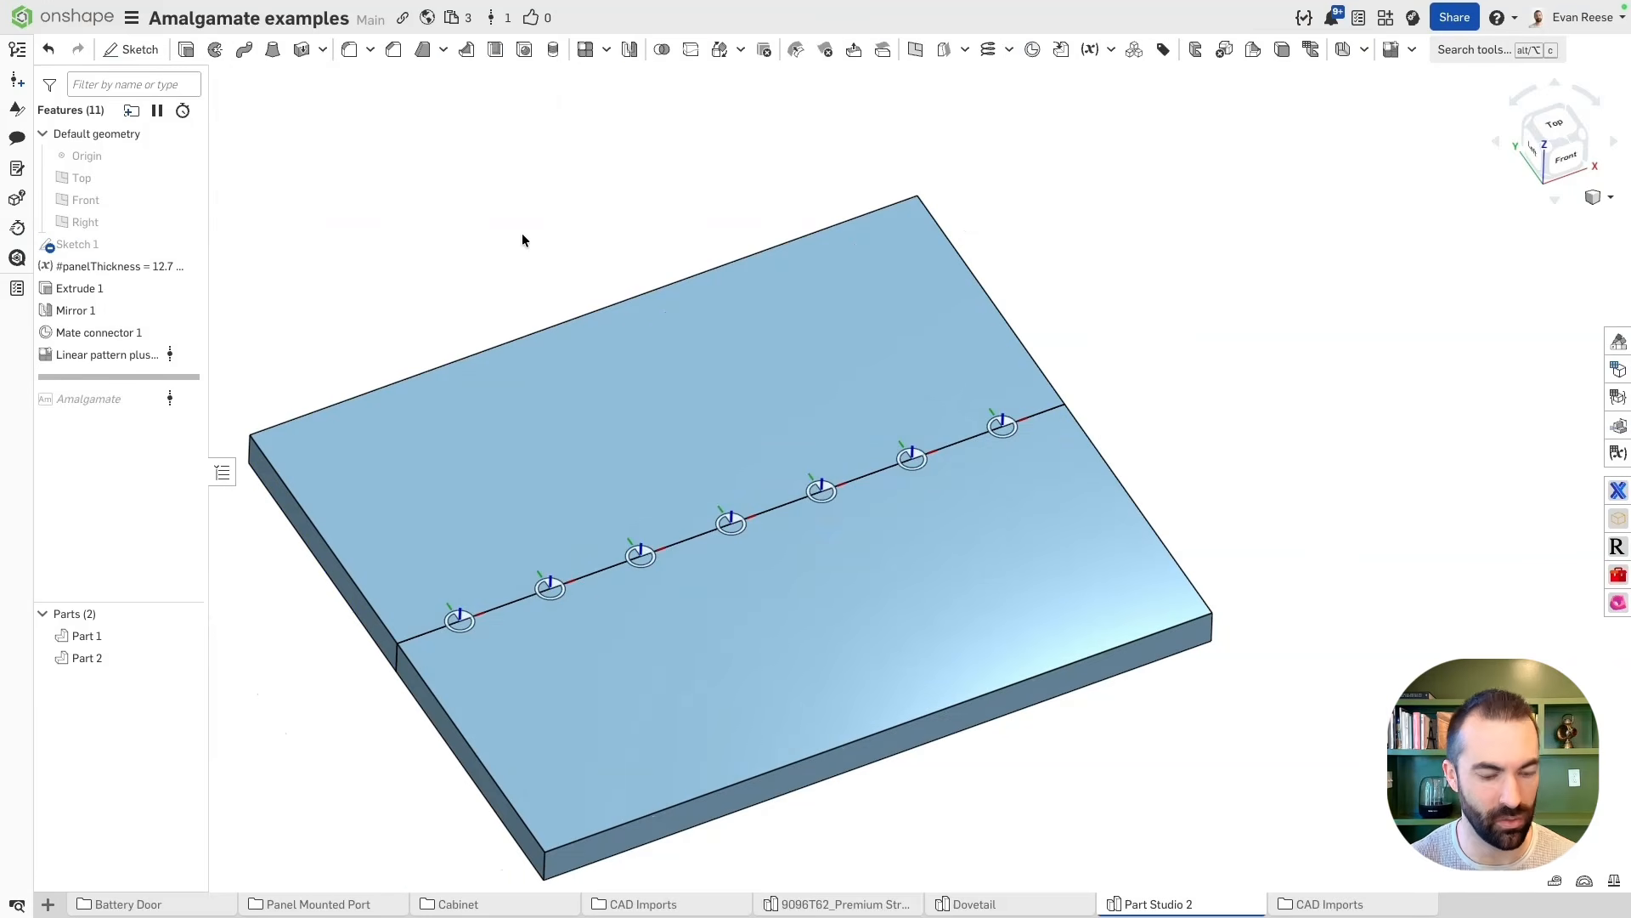
Add a query variable named mates that uses the Created by query type
{"action": "key", "text": "alt+c"}
{"action": "type", "text": "qu"}
{"action": "key", "text": "Return"}
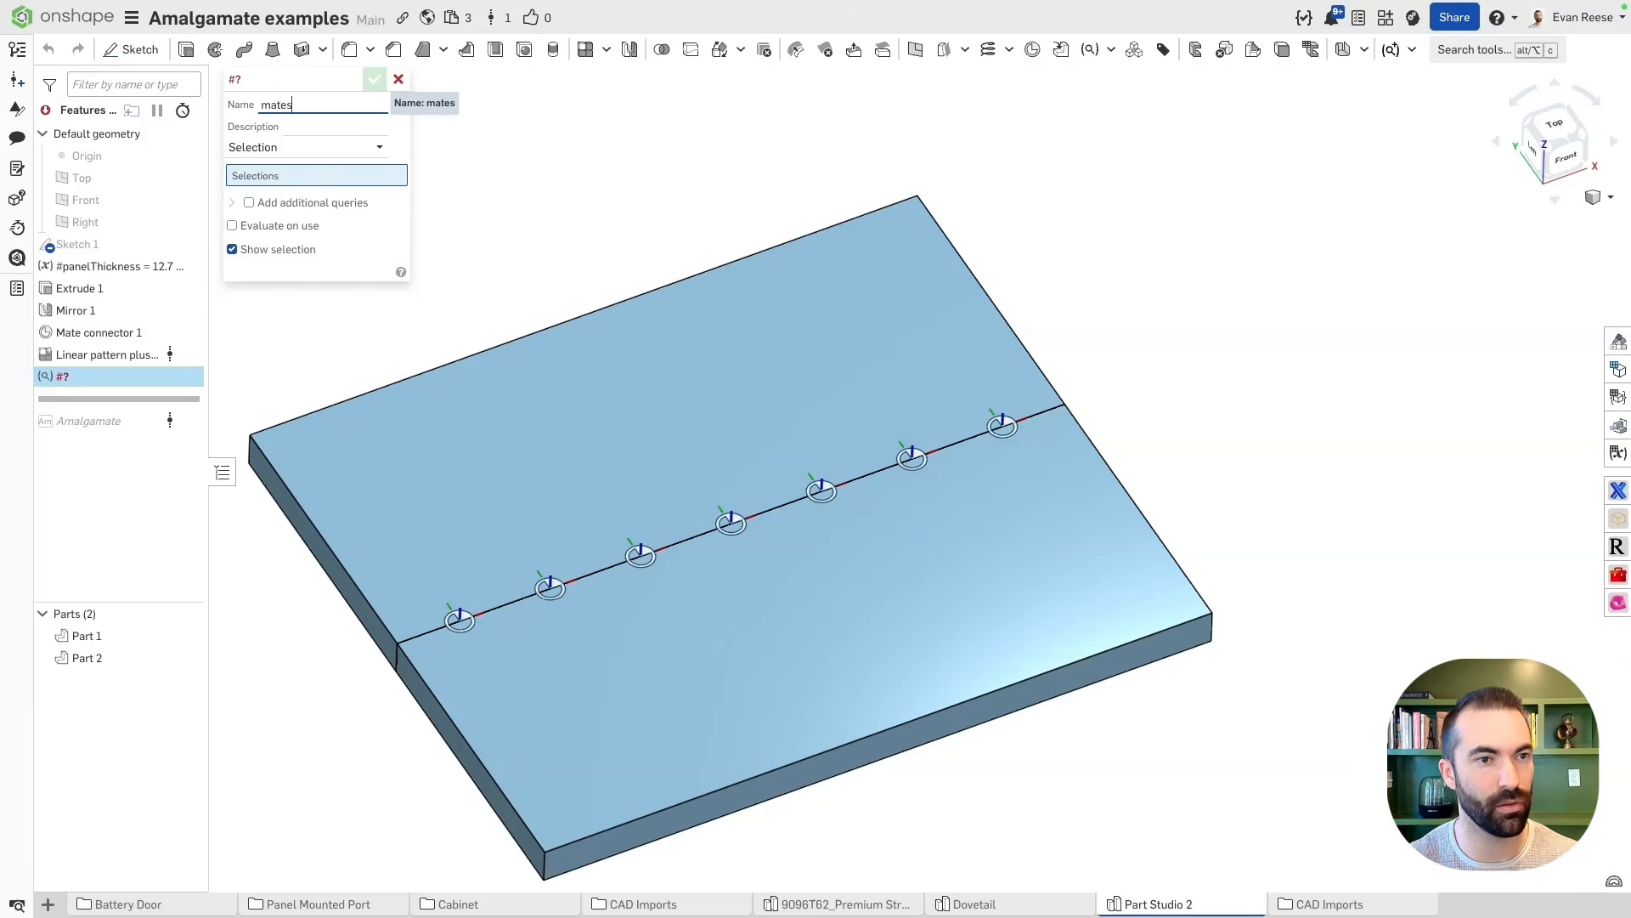
{"action": "left_click", "coordinate": [283, 146]}
{"action": "left_click", "coordinate": [283, 197]}
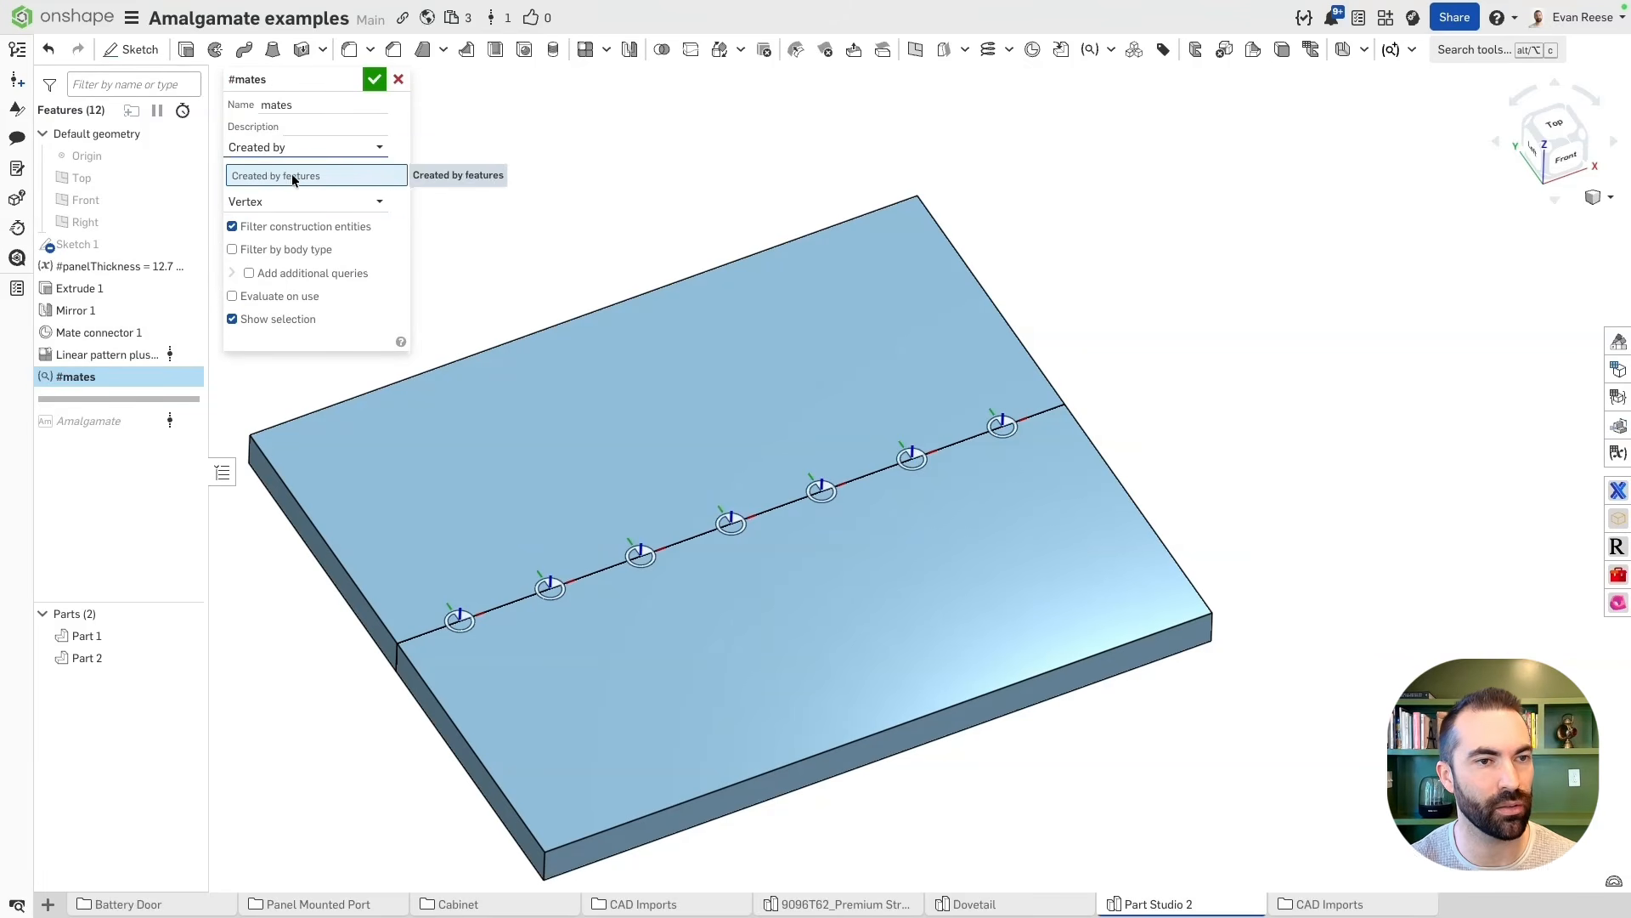
Have the mates query collect bodies, unfiltered by body type, from Mate connector 1 and Linear pattern plus 1, and accept it
{"action": "left_click", "coordinate": [280, 201]}
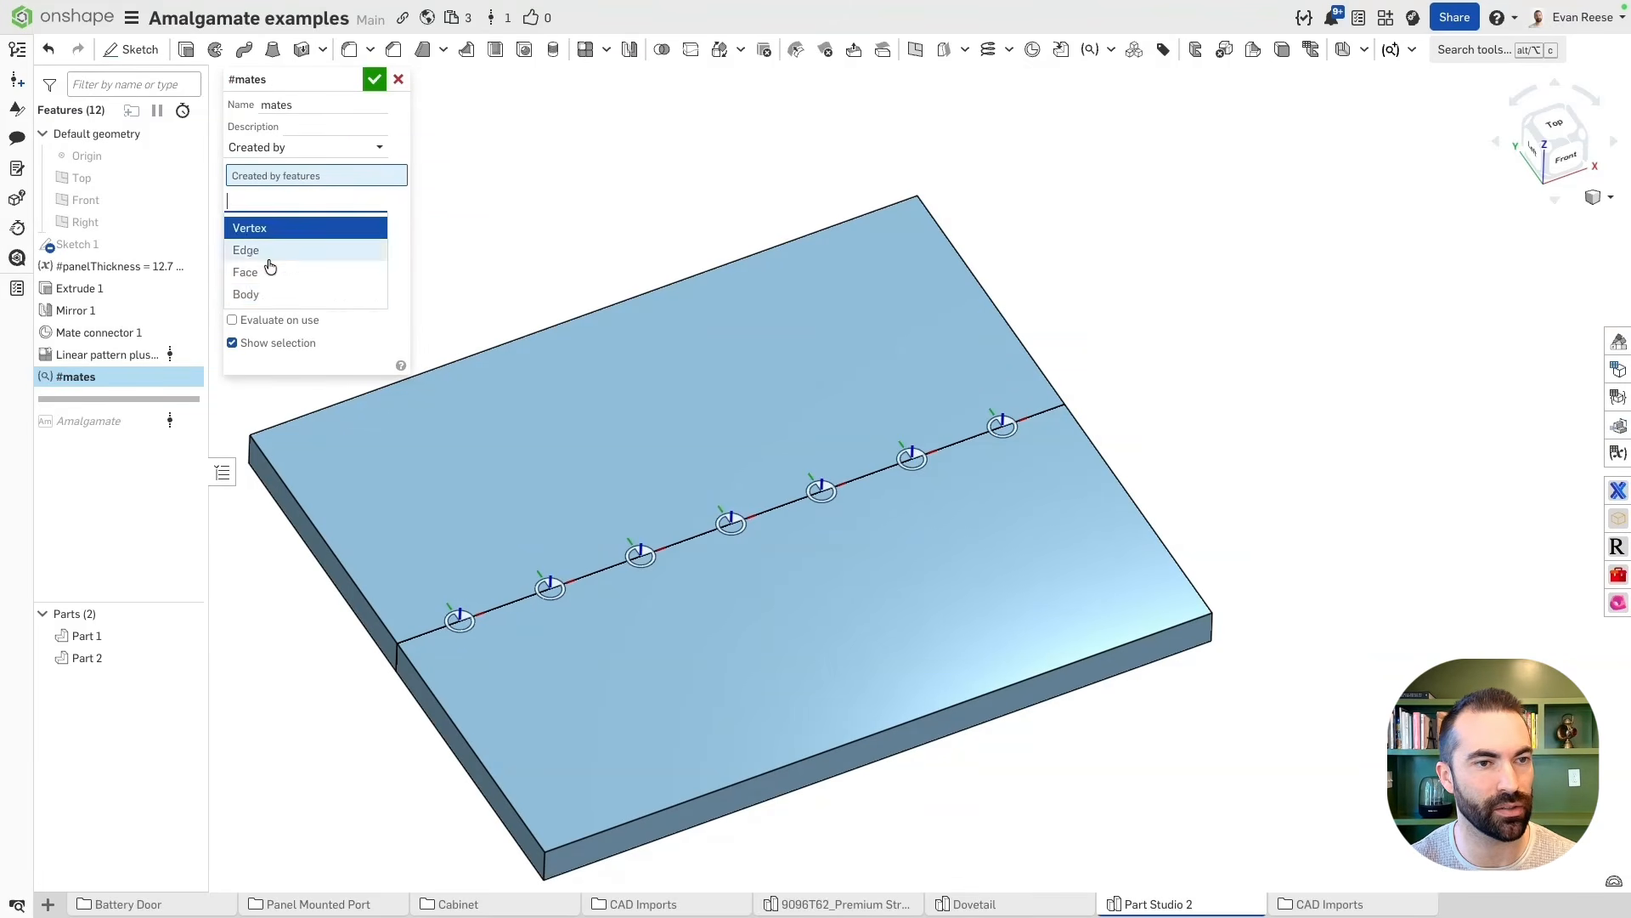
{"action": "left_click", "coordinate": [255, 291]}
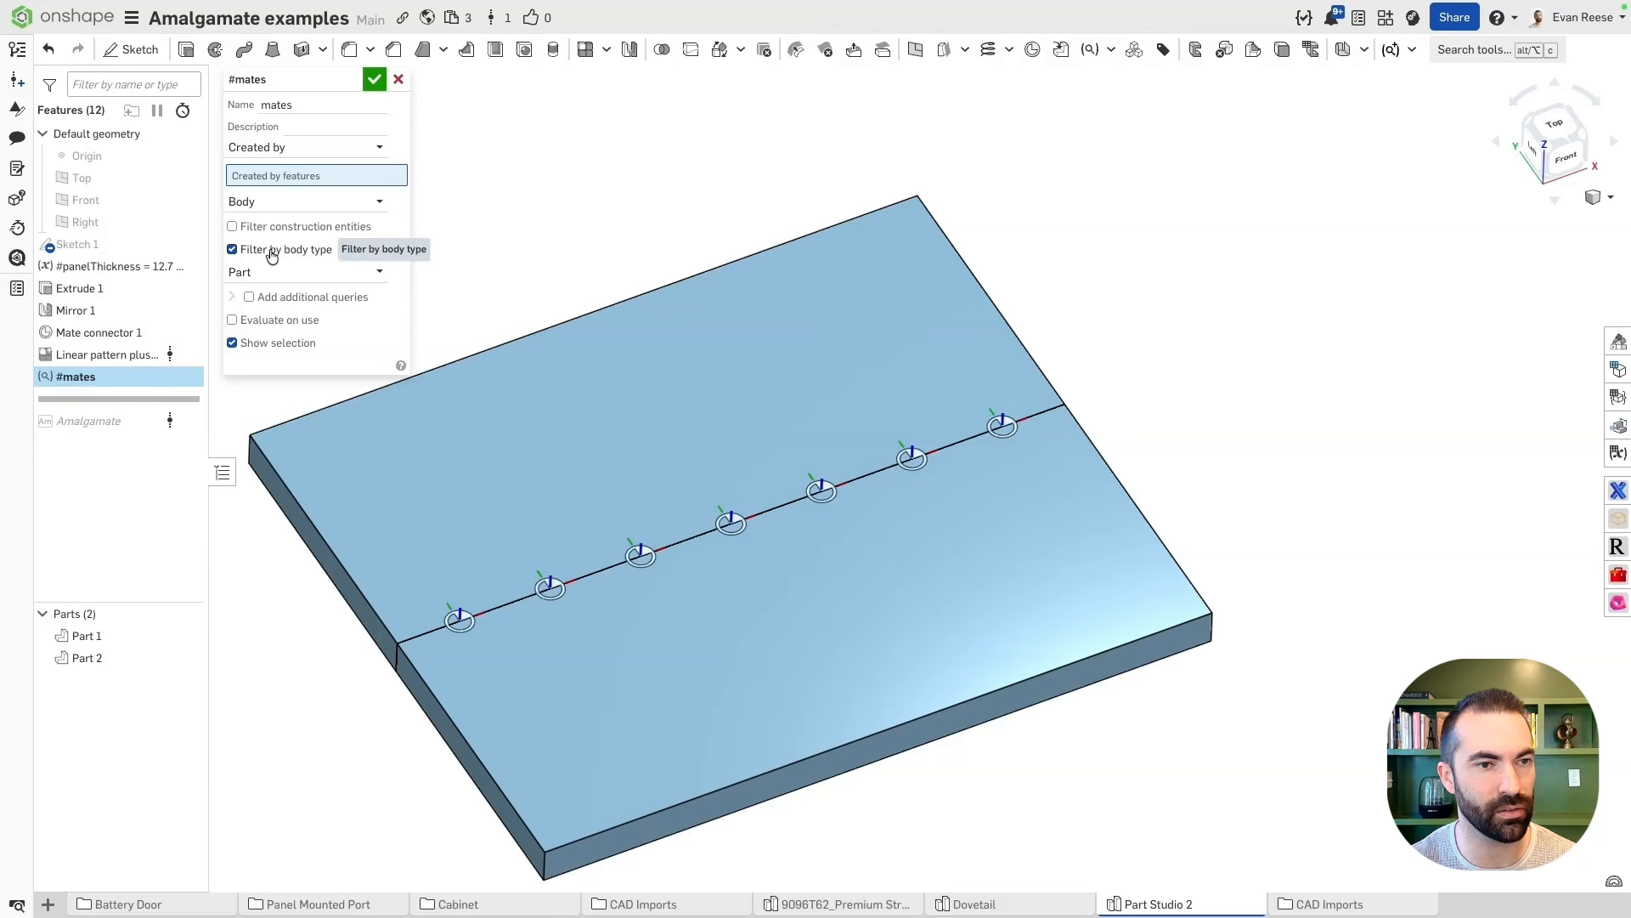
{"action": "left_click", "coordinate": [271, 252]}
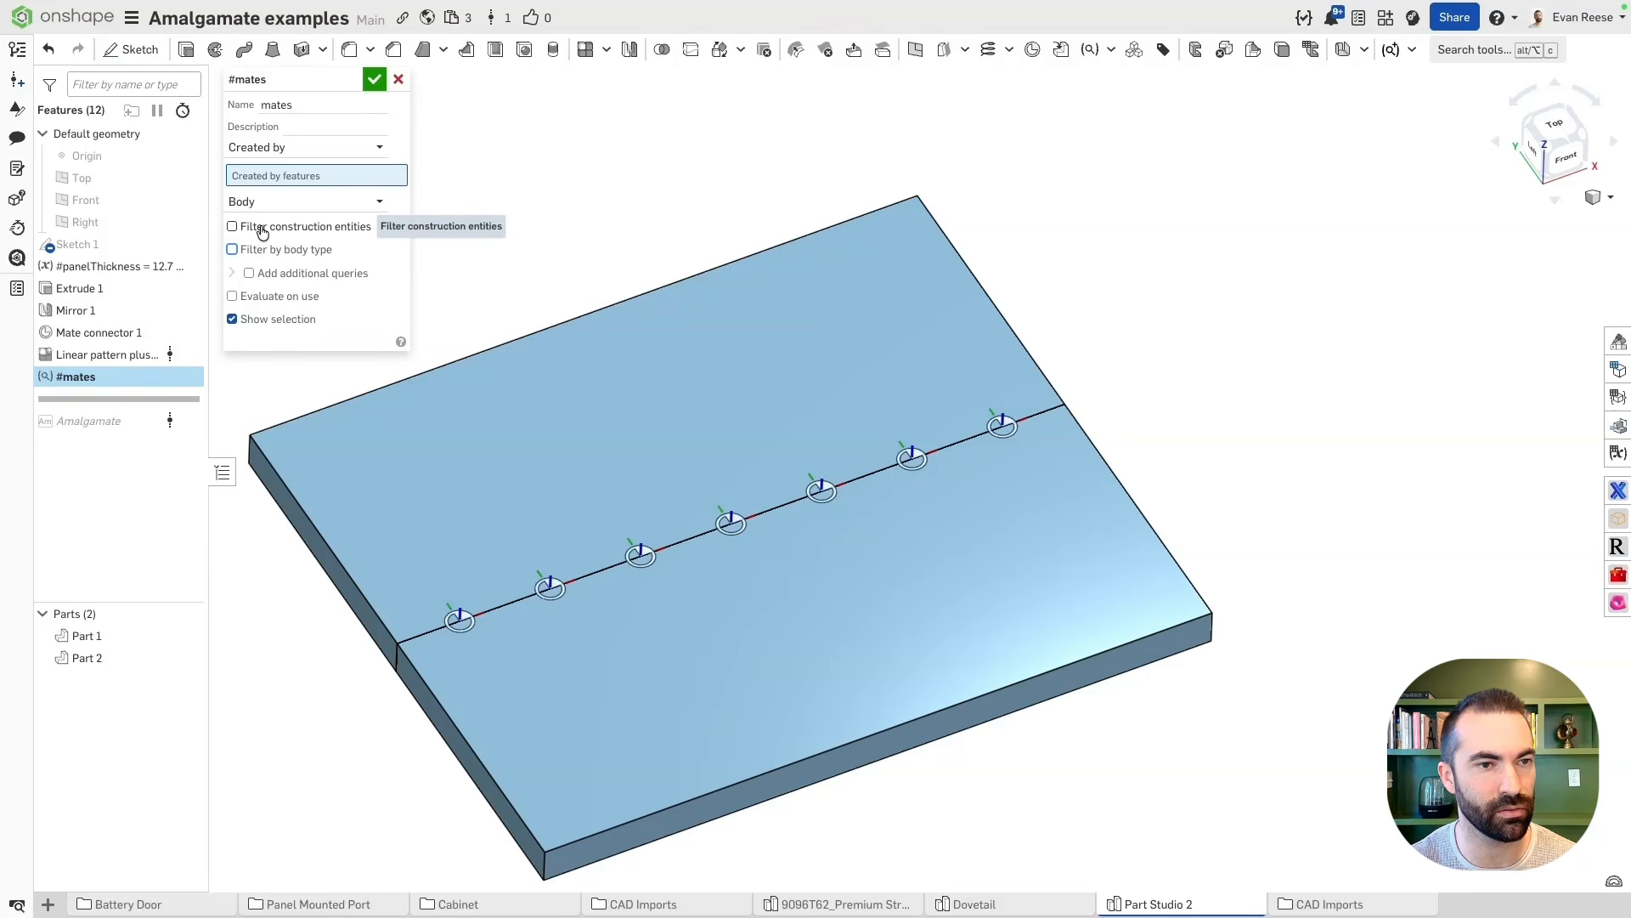
{"action": "left_click", "coordinate": [81, 334]}
{"action": "left_click", "coordinate": [103, 355]}
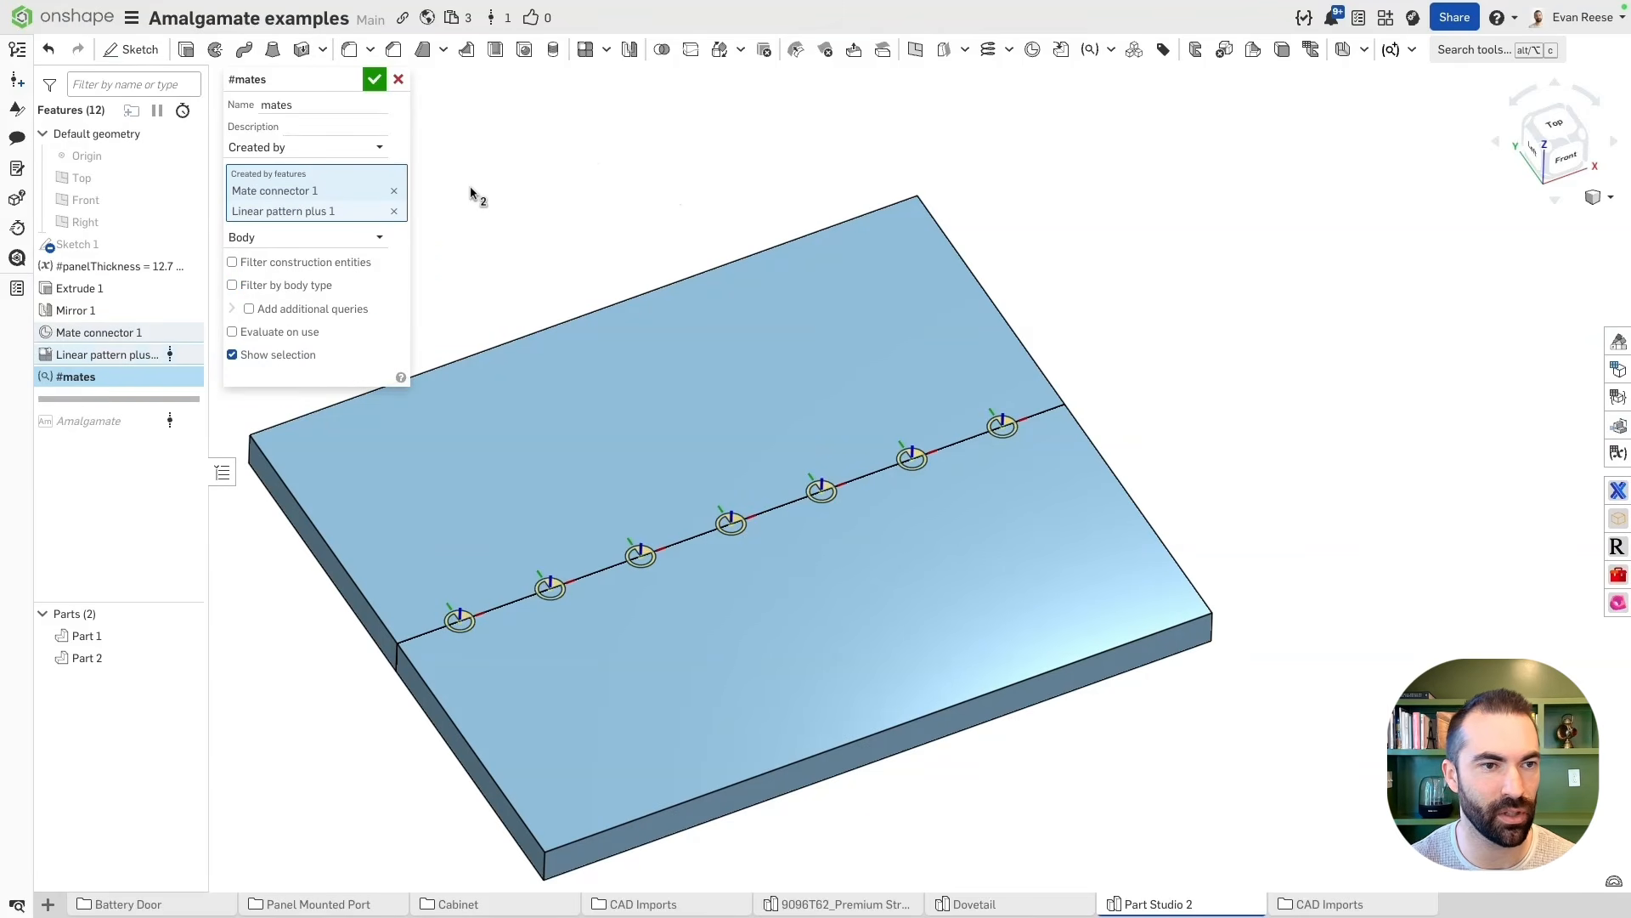
{"action": "left_click", "coordinate": [374, 79]}
Roll forward past Amalgamate and replace its location with the #mates query variable, keeping the Part 1 and Part 2 scopes
{"action": "right_click_drag", "start_coordinate": [476, 136], "coordinate": [508, 231]}
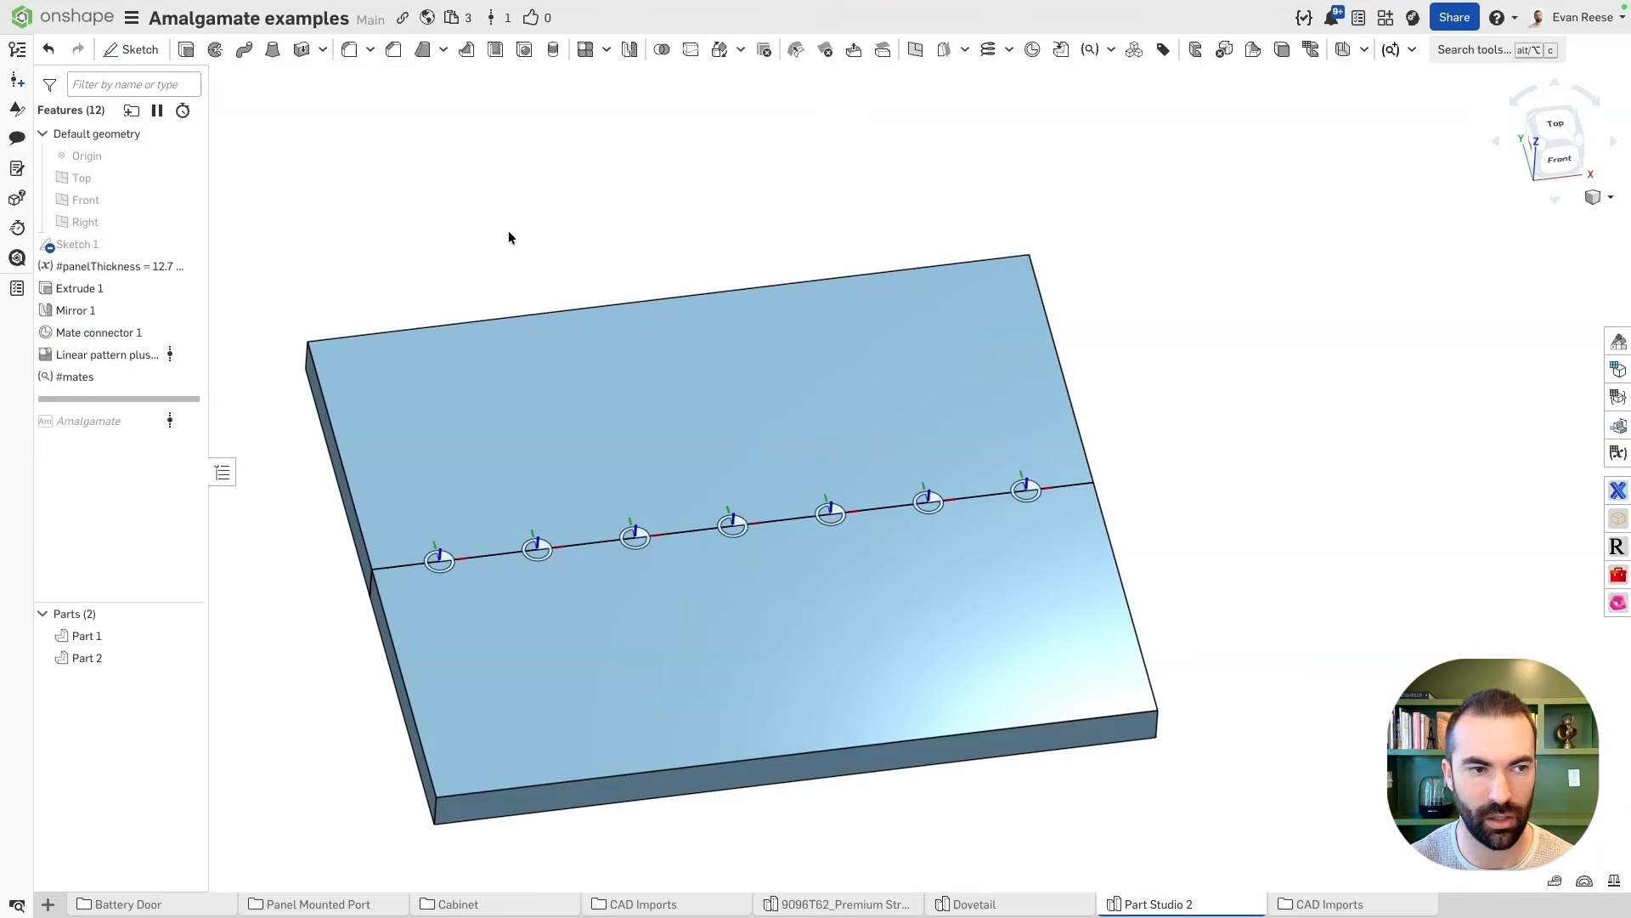
{"action": "left_click_drag", "start_coordinate": [110, 401], "coordinate": [114, 421]}
{"action": "double_click", "coordinate": [112, 399]}
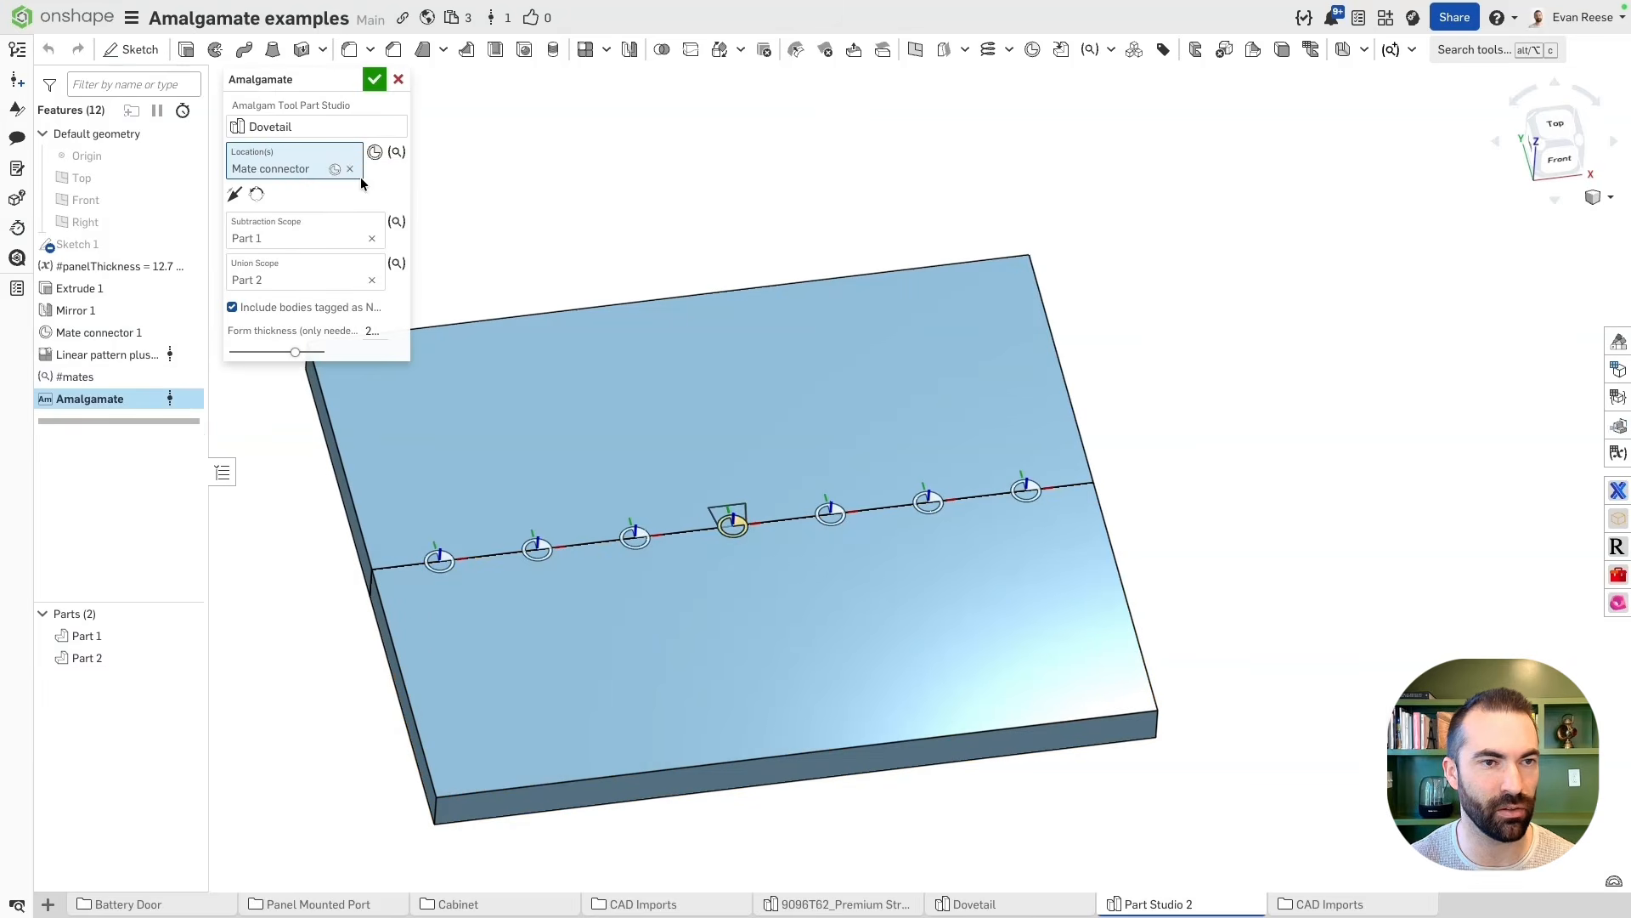
{"action": "left_click", "coordinate": [410, 177]}
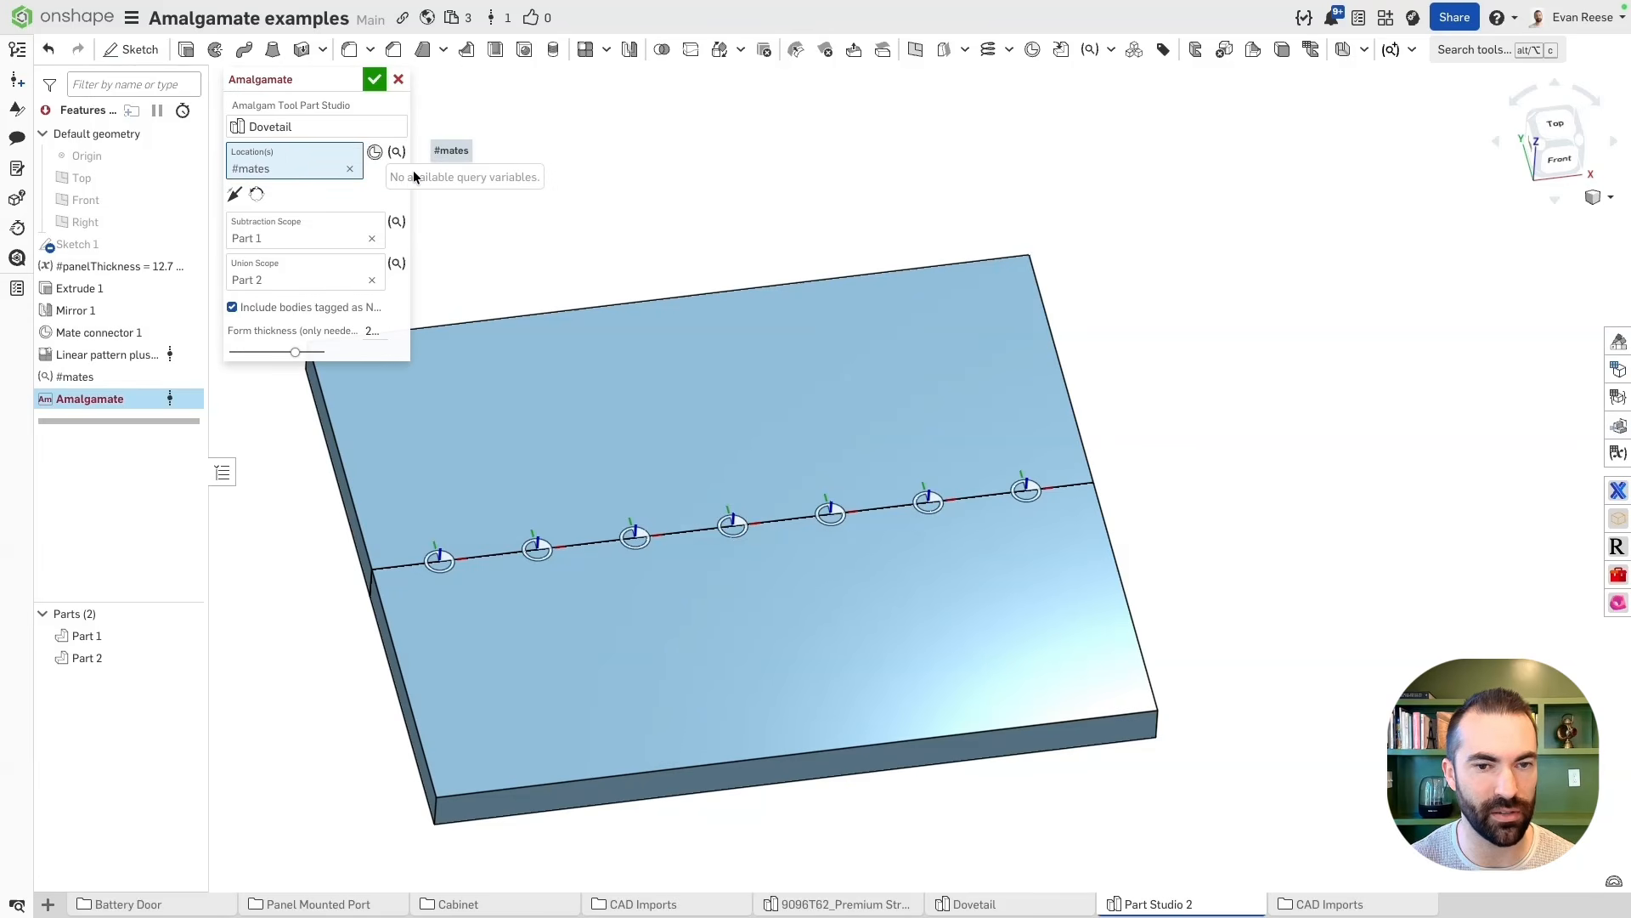
{"action": "left_click", "coordinate": [375, 80]}
Edit Sketch 1 with the final result shown, resize the panel narrower and finally much wider, and accept the sketch
{"action": "scroll", "coordinate": [588, 144], "scroll_direction": "up", "scroll_amount": 5}
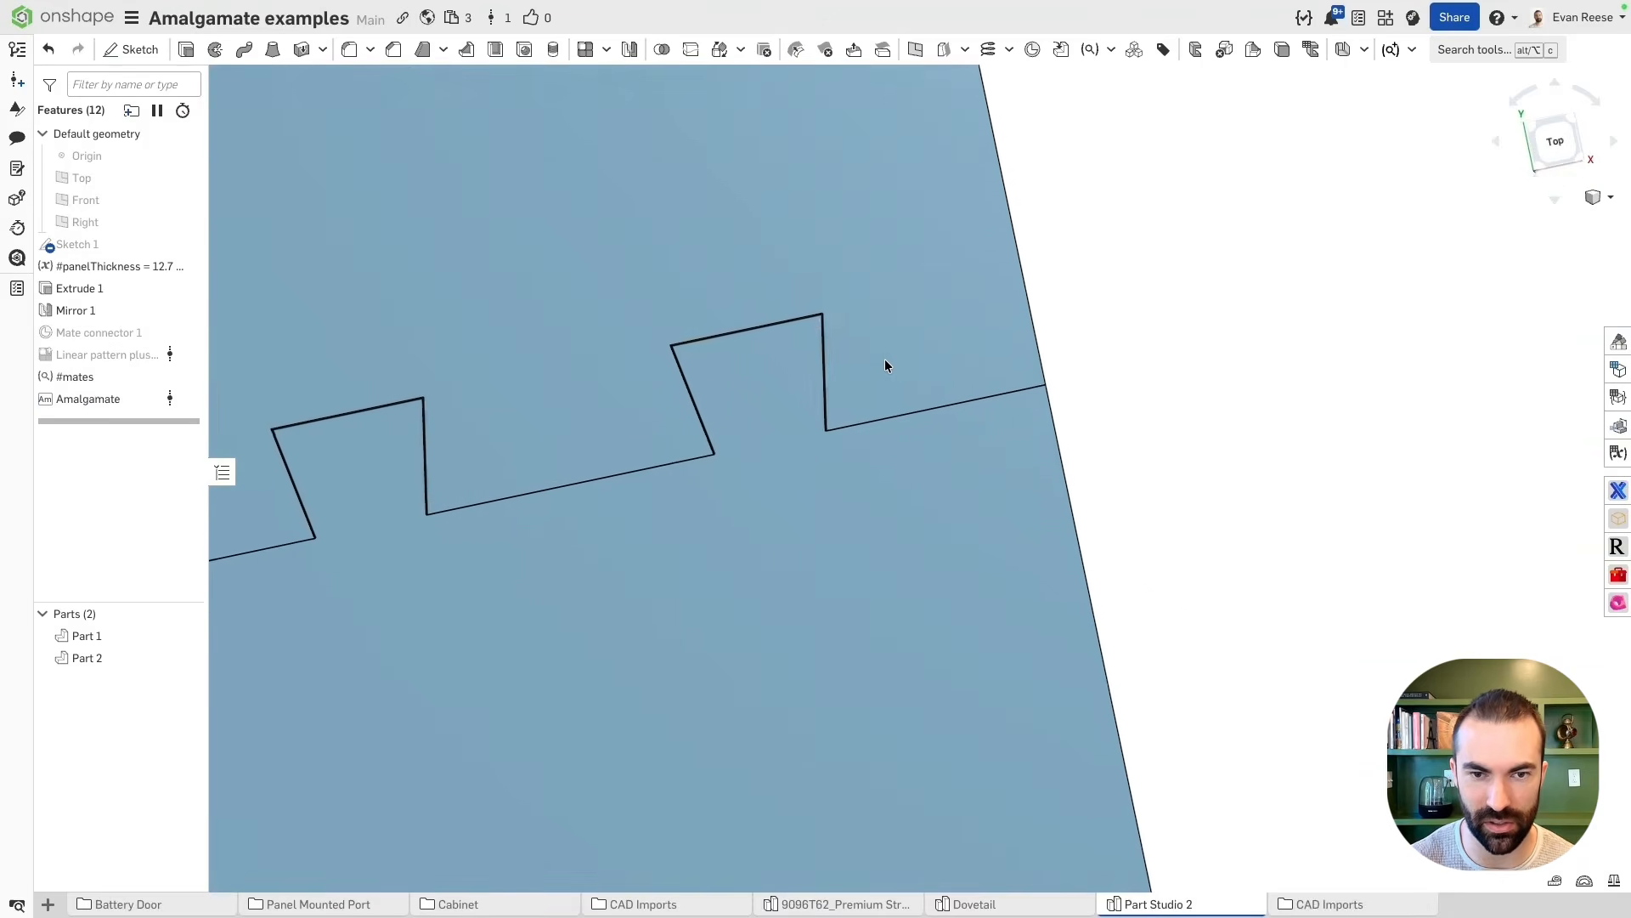
{"action": "scroll", "coordinate": [885, 365], "scroll_direction": "down", "scroll_amount": 8}
{"action": "key", "text": "shift+7"}
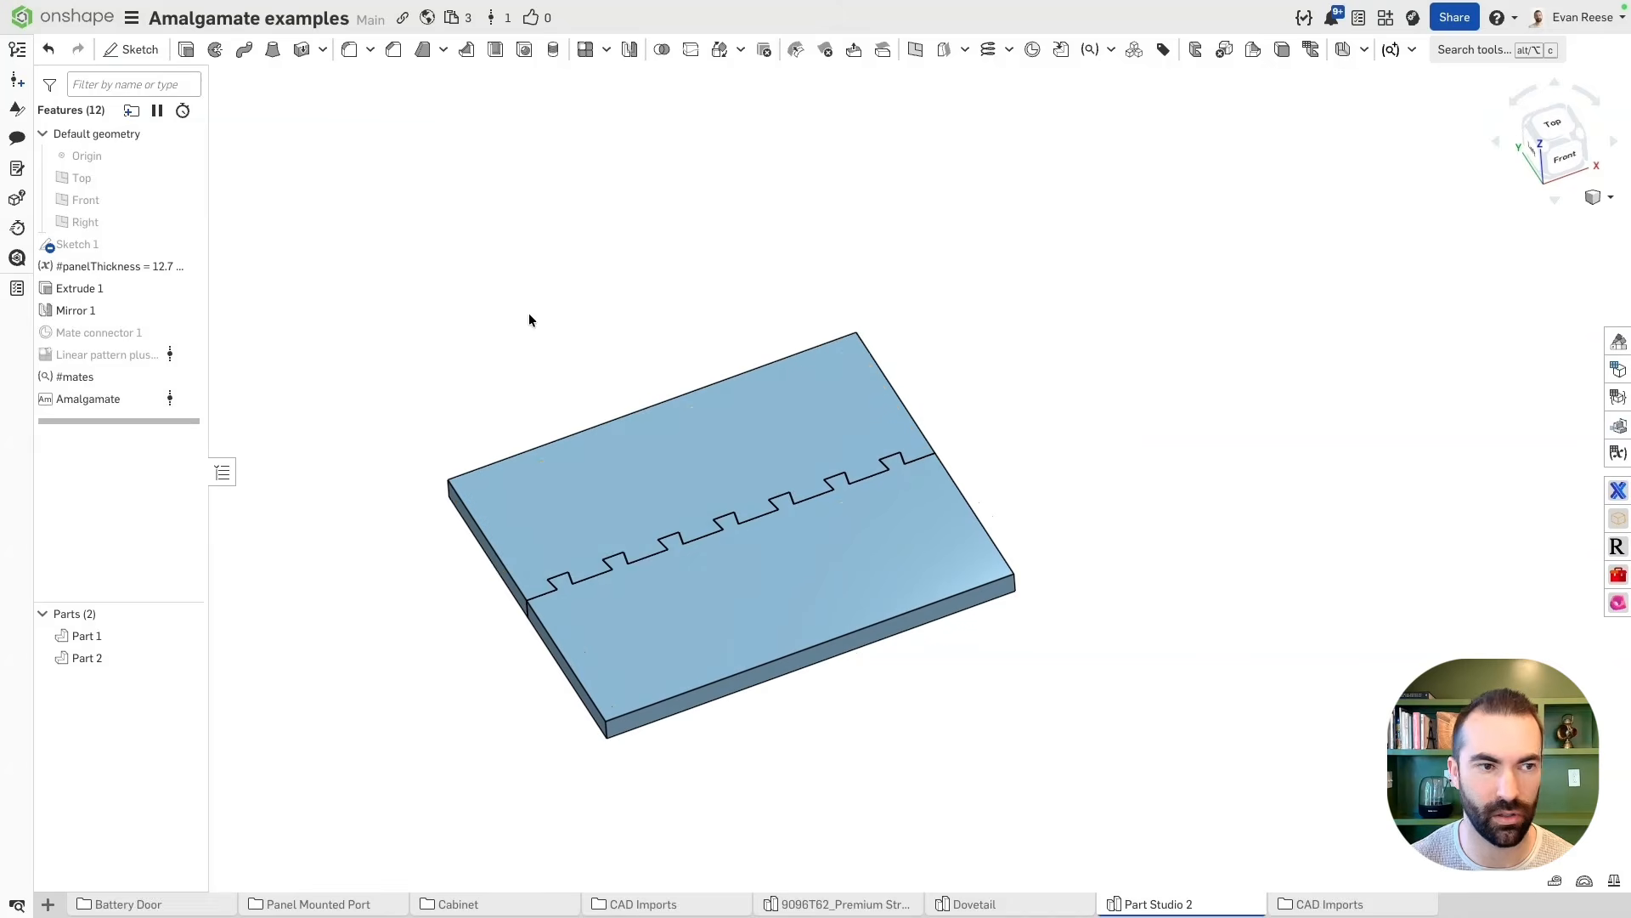
{"action": "double_click", "coordinate": [42, 244]}
{"action": "left_click", "coordinate": [368, 243]}
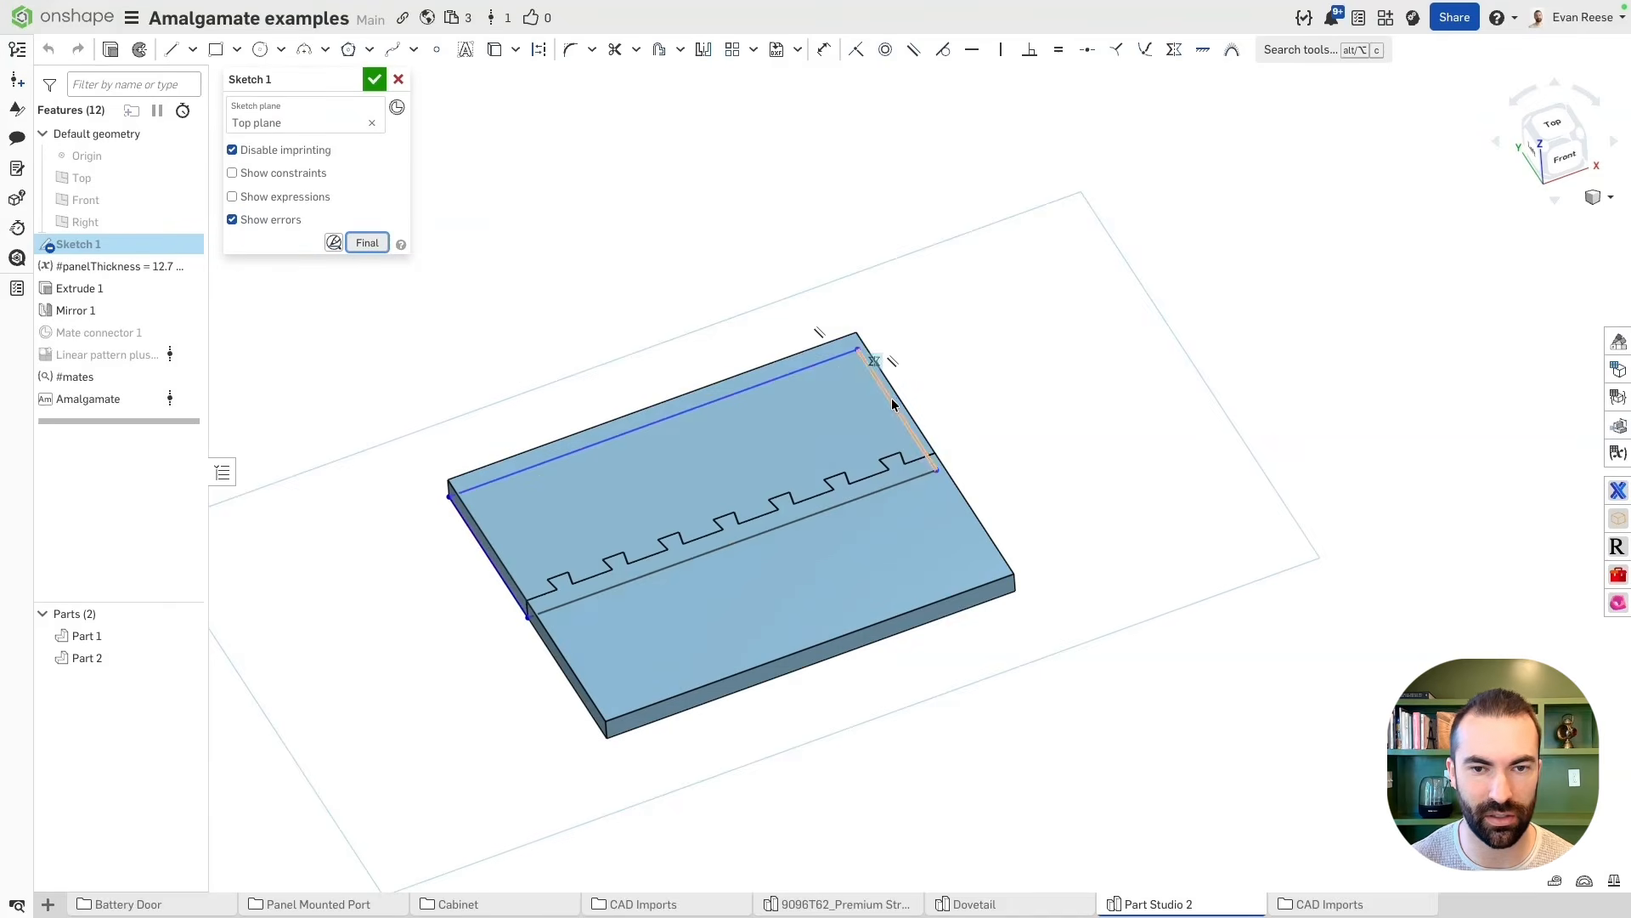
{"action": "mouse_move", "coordinate": [890, 398]}
{"action": "left_mouse_down"}
{"action": "mouse_move", "coordinate": [1129, 309]}
{"action": "mouse_move", "coordinate": [815, 425]}
{"action": "left_mouse_up"}
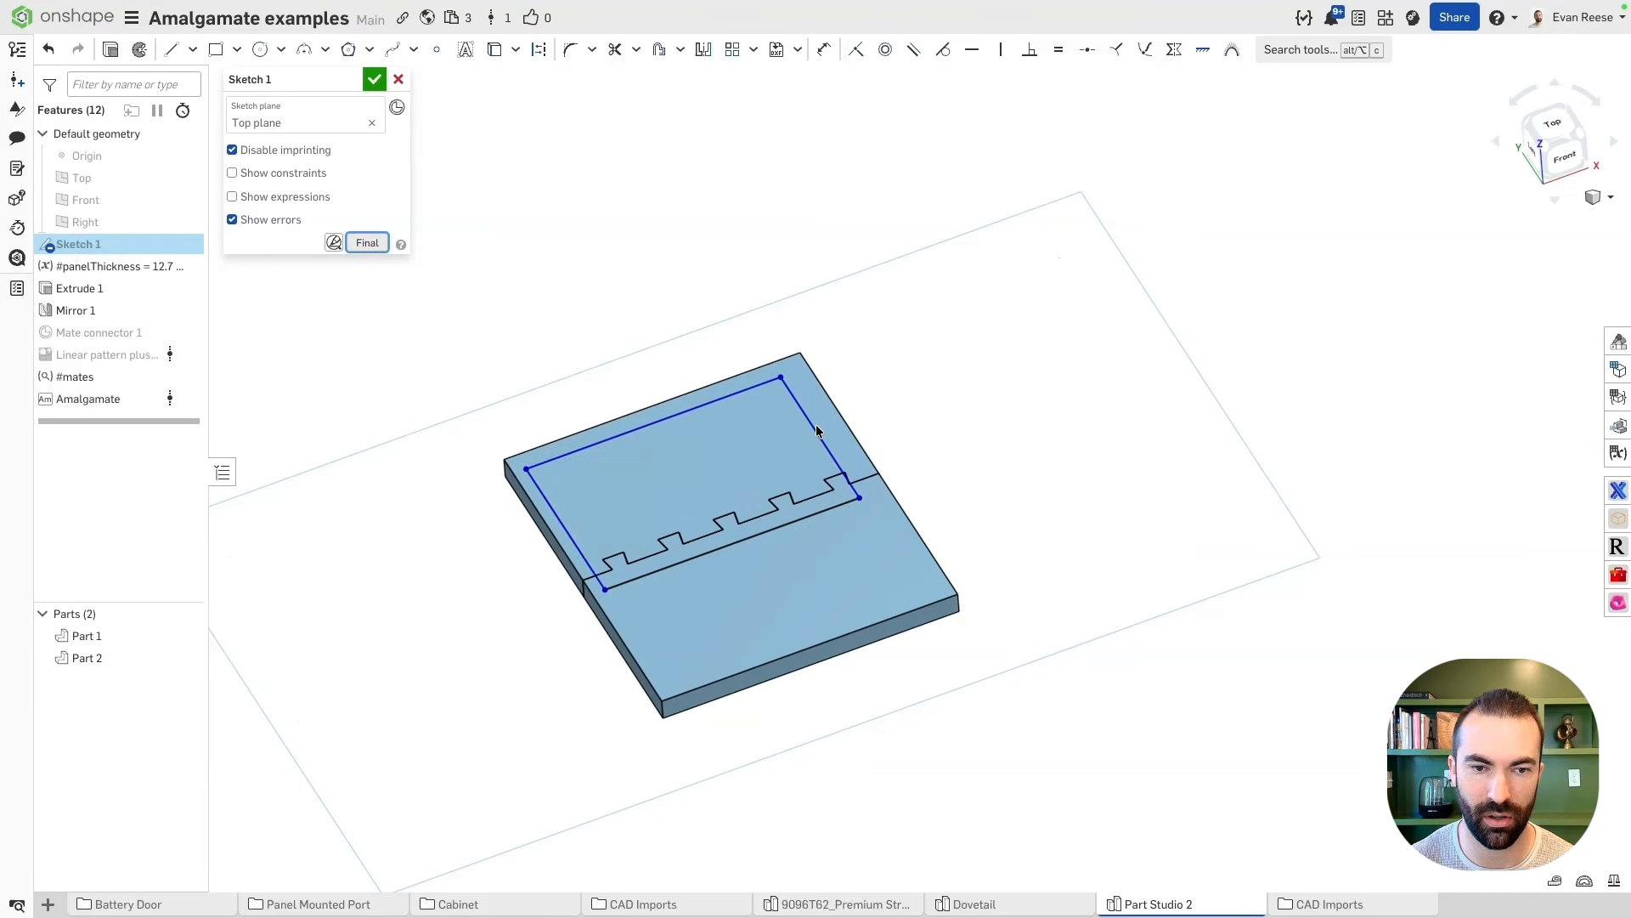
{"action": "key", "text": "n"}
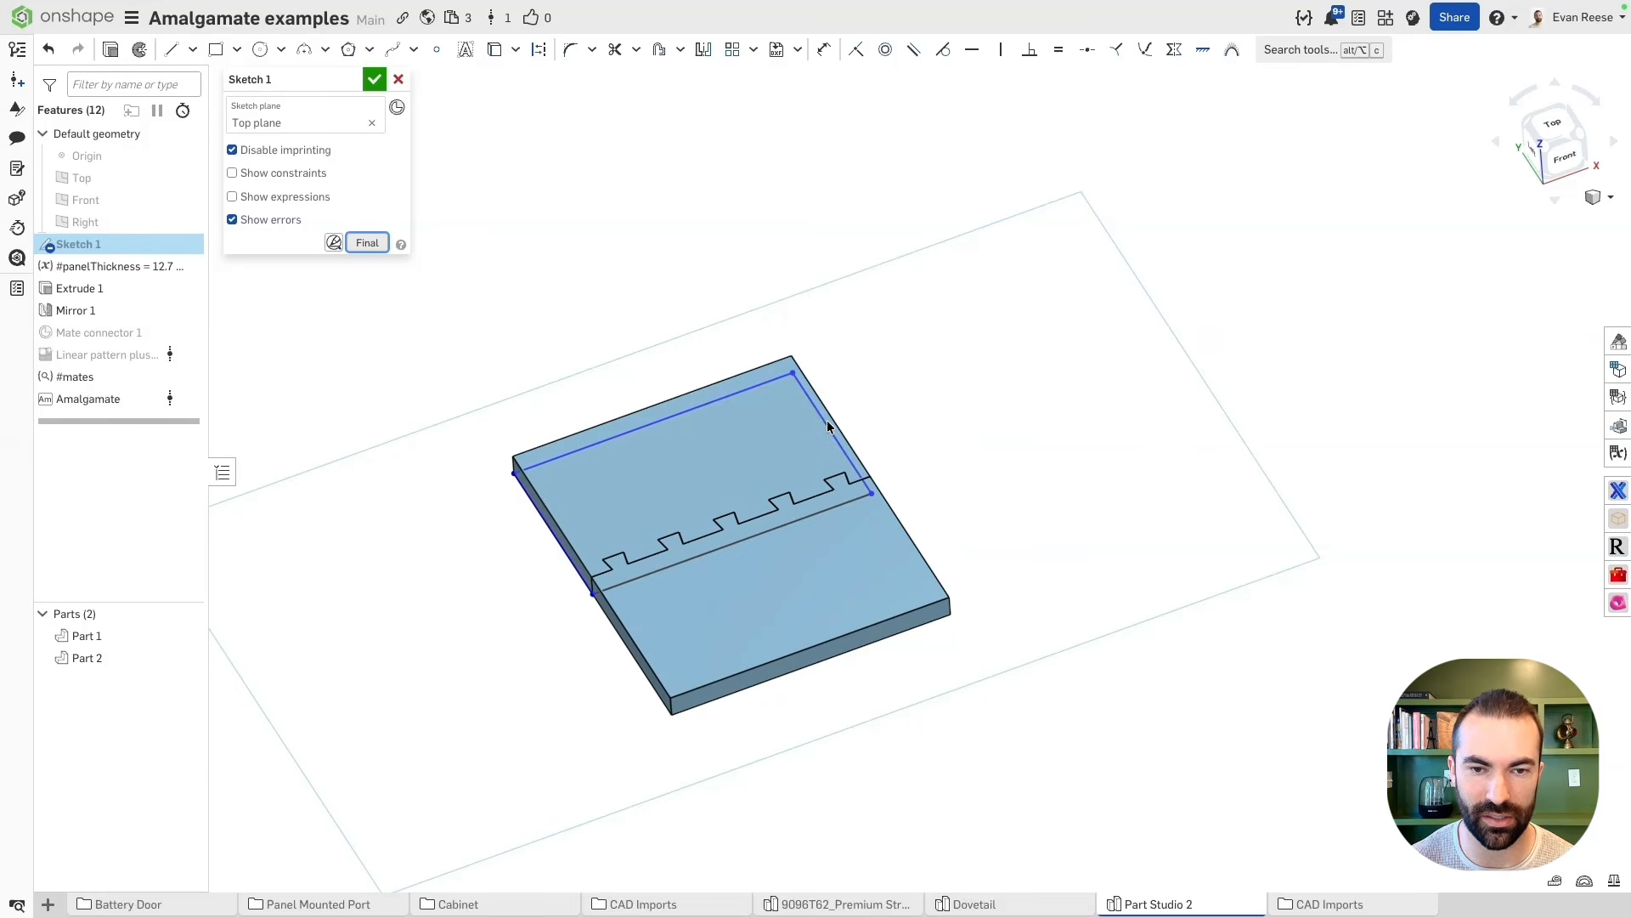
{"action": "mouse_move", "coordinate": [864, 458]}
{"action": "left_mouse_down"}
{"action": "mouse_move", "coordinate": [834, 466]}
{"action": "mouse_move", "coordinate": [1157, 411]}
{"action": "left_mouse_up"}
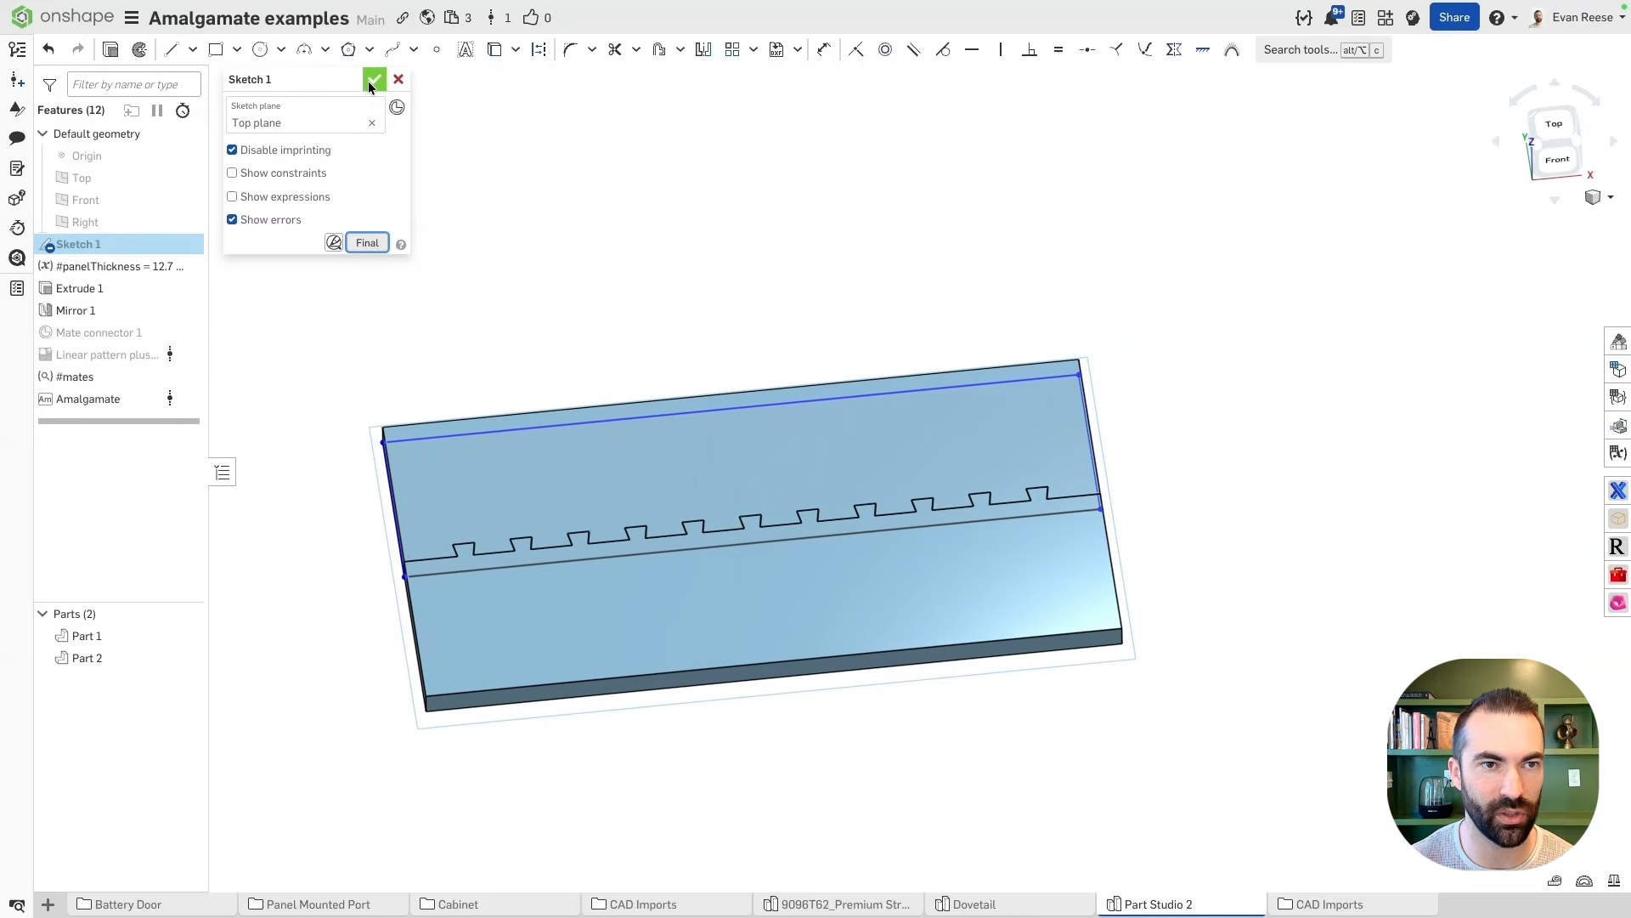
{"action": "left_click", "coordinate": [373, 79]}
Examine the dovetails along the seam of the widened panels, close up and from several angles
{"action": "right_click_drag", "start_coordinate": [575, 277], "coordinate": [805, 484]}
{"action": "scroll", "coordinate": [663, 546], "scroll_direction": "up", "scroll_amount": 5}
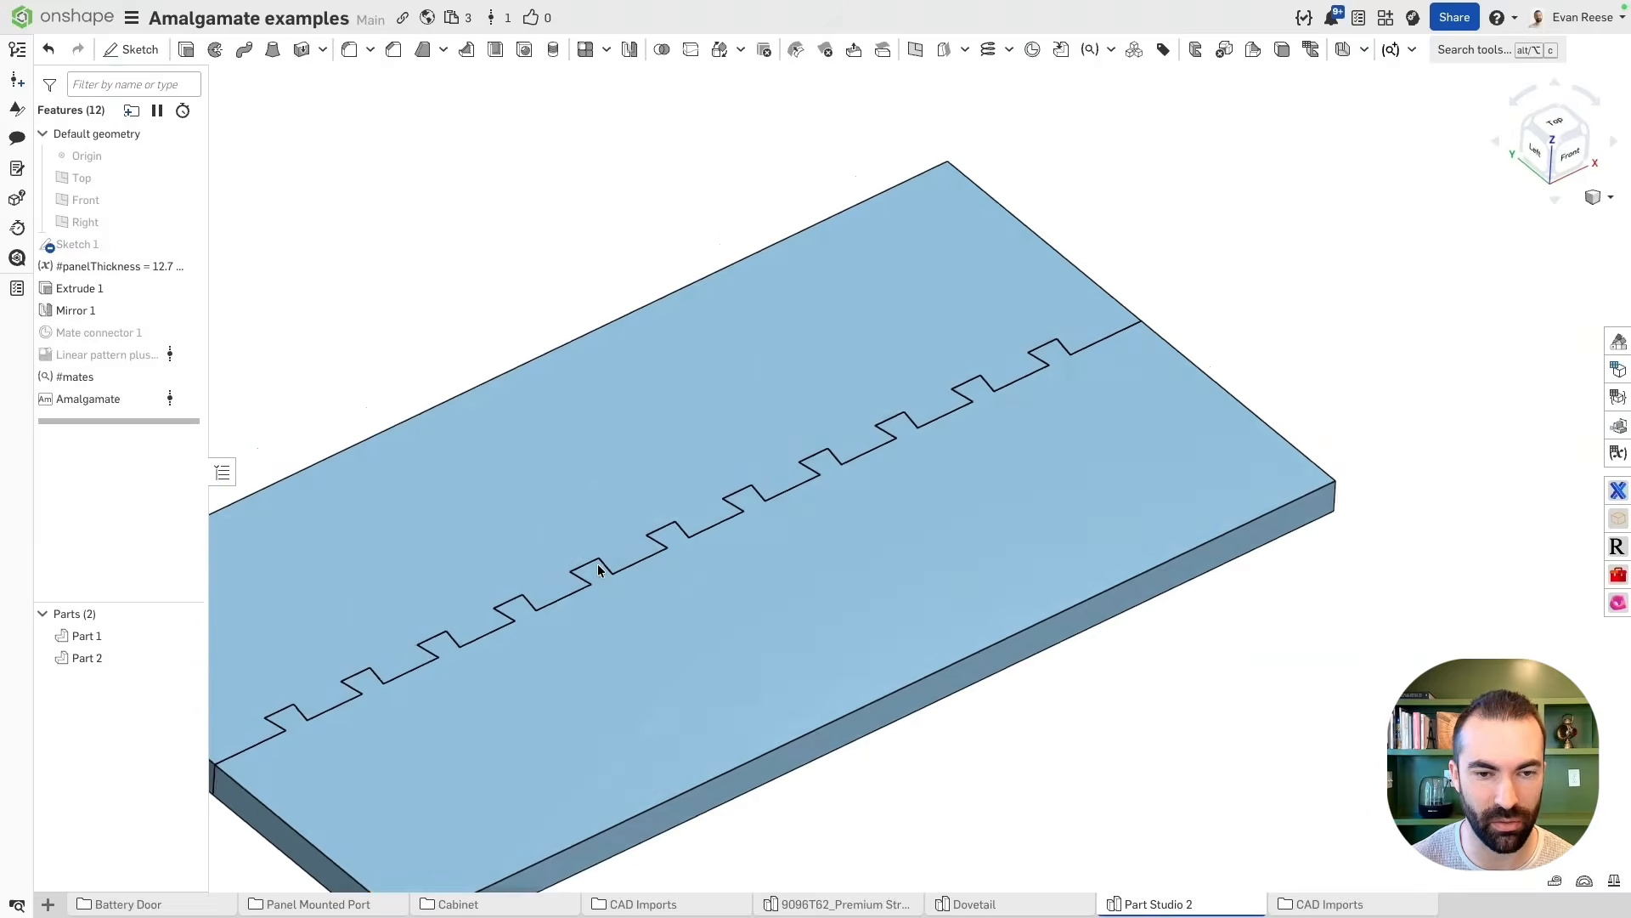
{"action": "scroll", "coordinate": [598, 565], "scroll_direction": "down", "scroll_amount": 2}
{"action": "right_click_drag", "start_coordinate": [598, 565], "coordinate": [629, 559]}
{"action": "scroll", "coordinate": [629, 559], "scroll_direction": "up", "scroll_amount": 3}
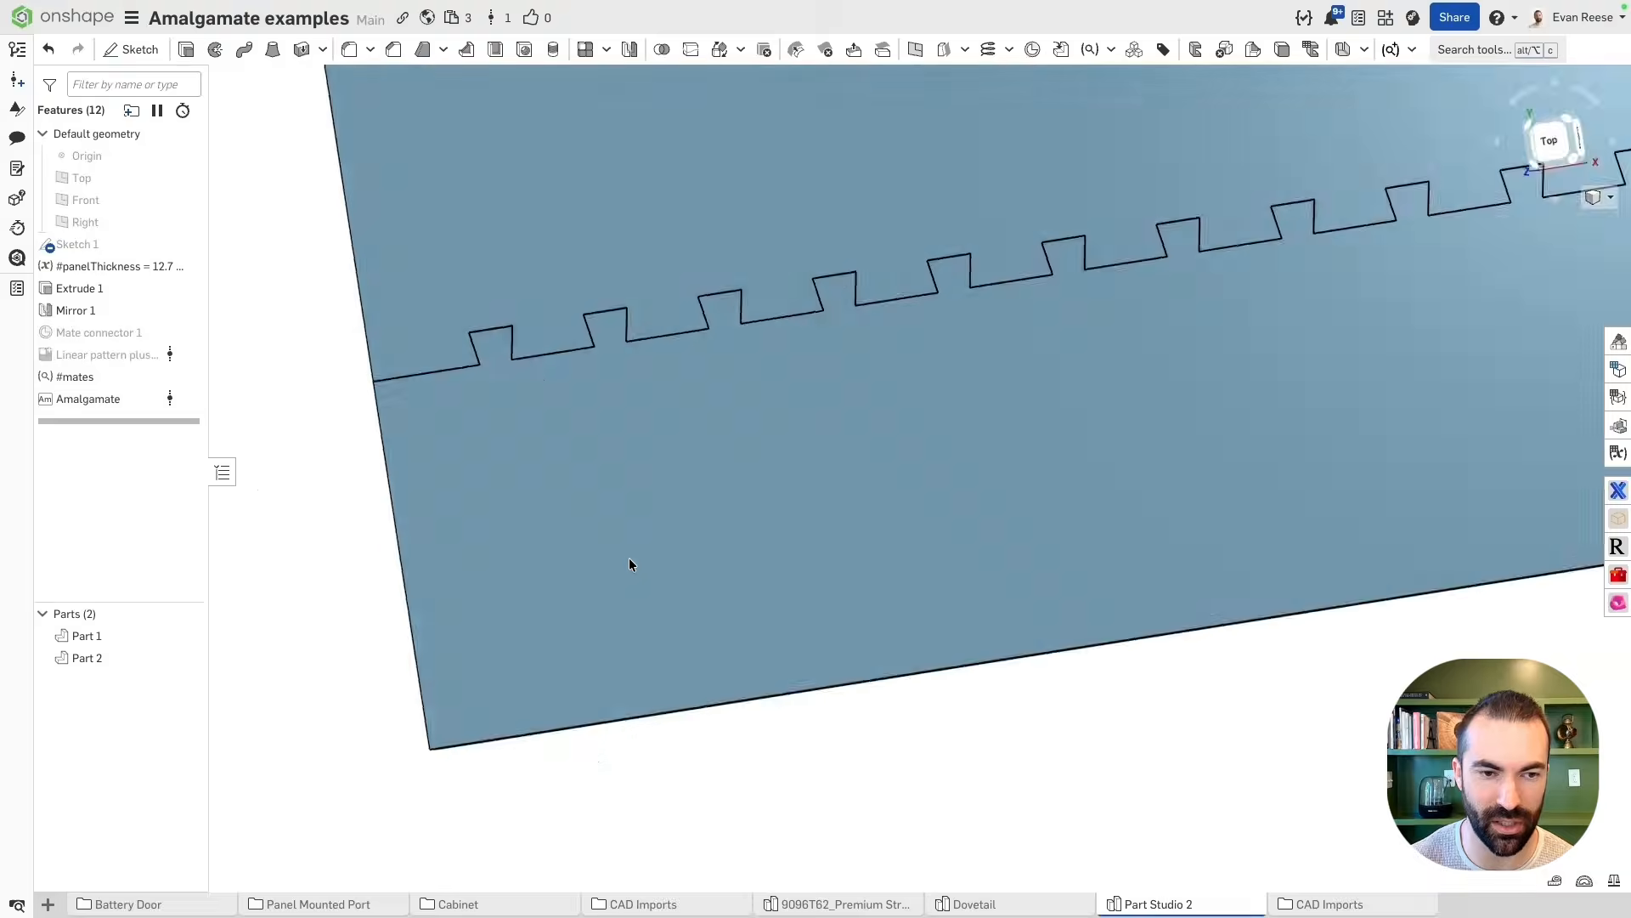
{"action": "scroll", "coordinate": [564, 418], "scroll_direction": "down", "scroll_amount": 2}
{"action": "scroll", "coordinate": [568, 421], "scroll_direction": "up", "scroll_amount": 3}
{"action": "right_click_drag", "start_coordinate": [568, 421], "coordinate": [597, 459]}
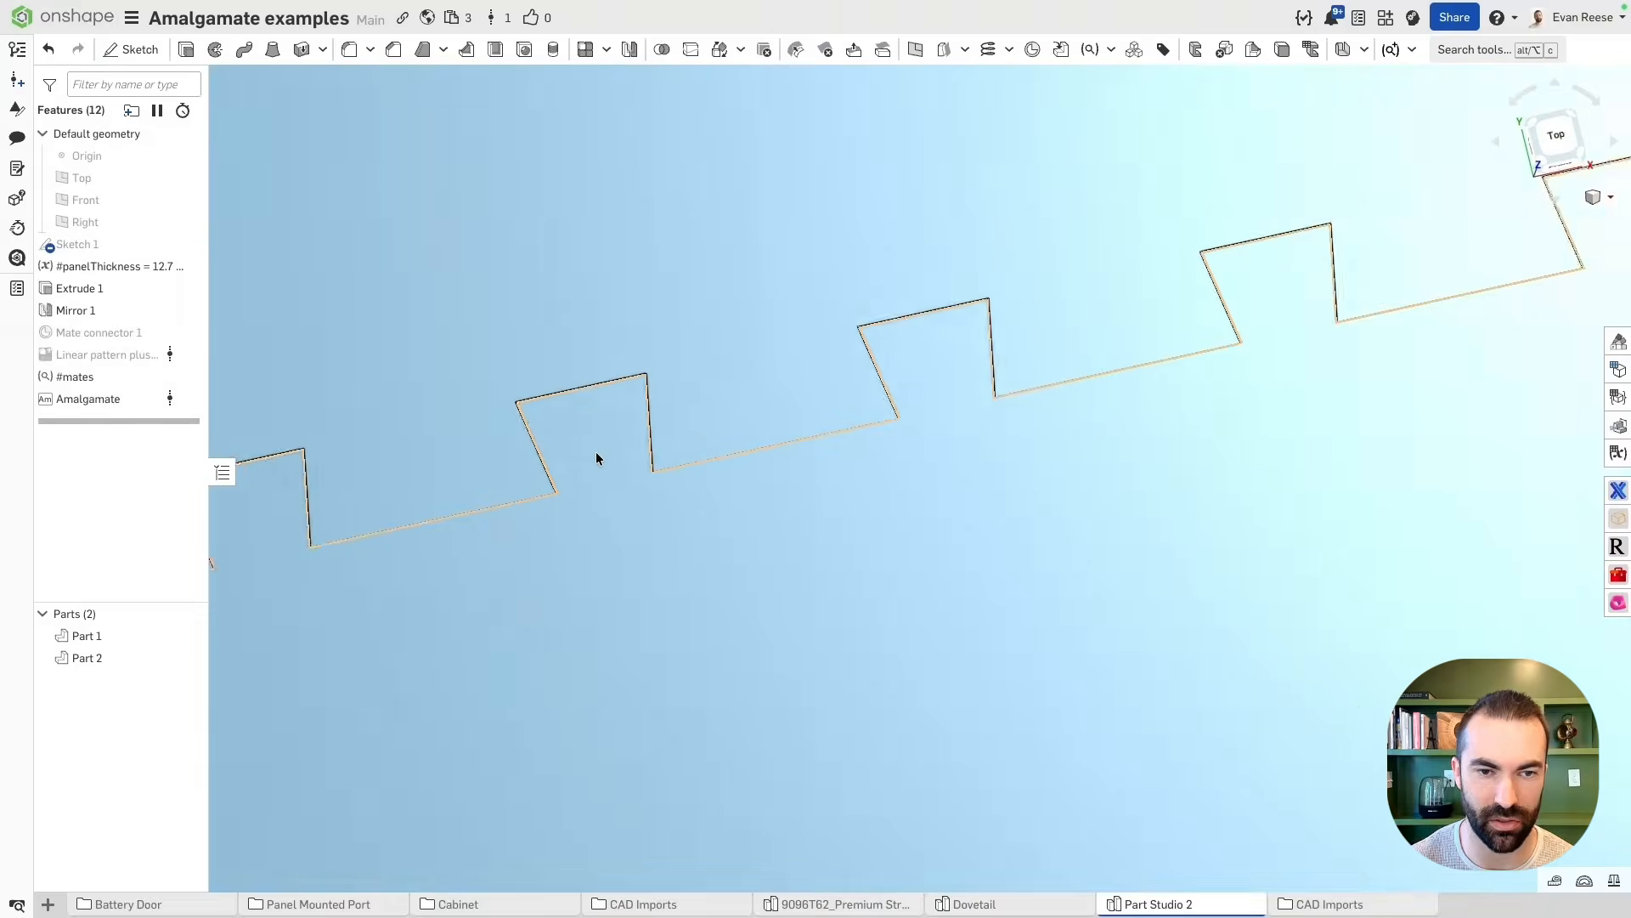
{"action": "scroll", "coordinate": [741, 480], "scroll_direction": "down", "scroll_amount": 5}
{"action": "scroll", "coordinate": [742, 479], "scroll_direction": "up", "scroll_amount": 1}
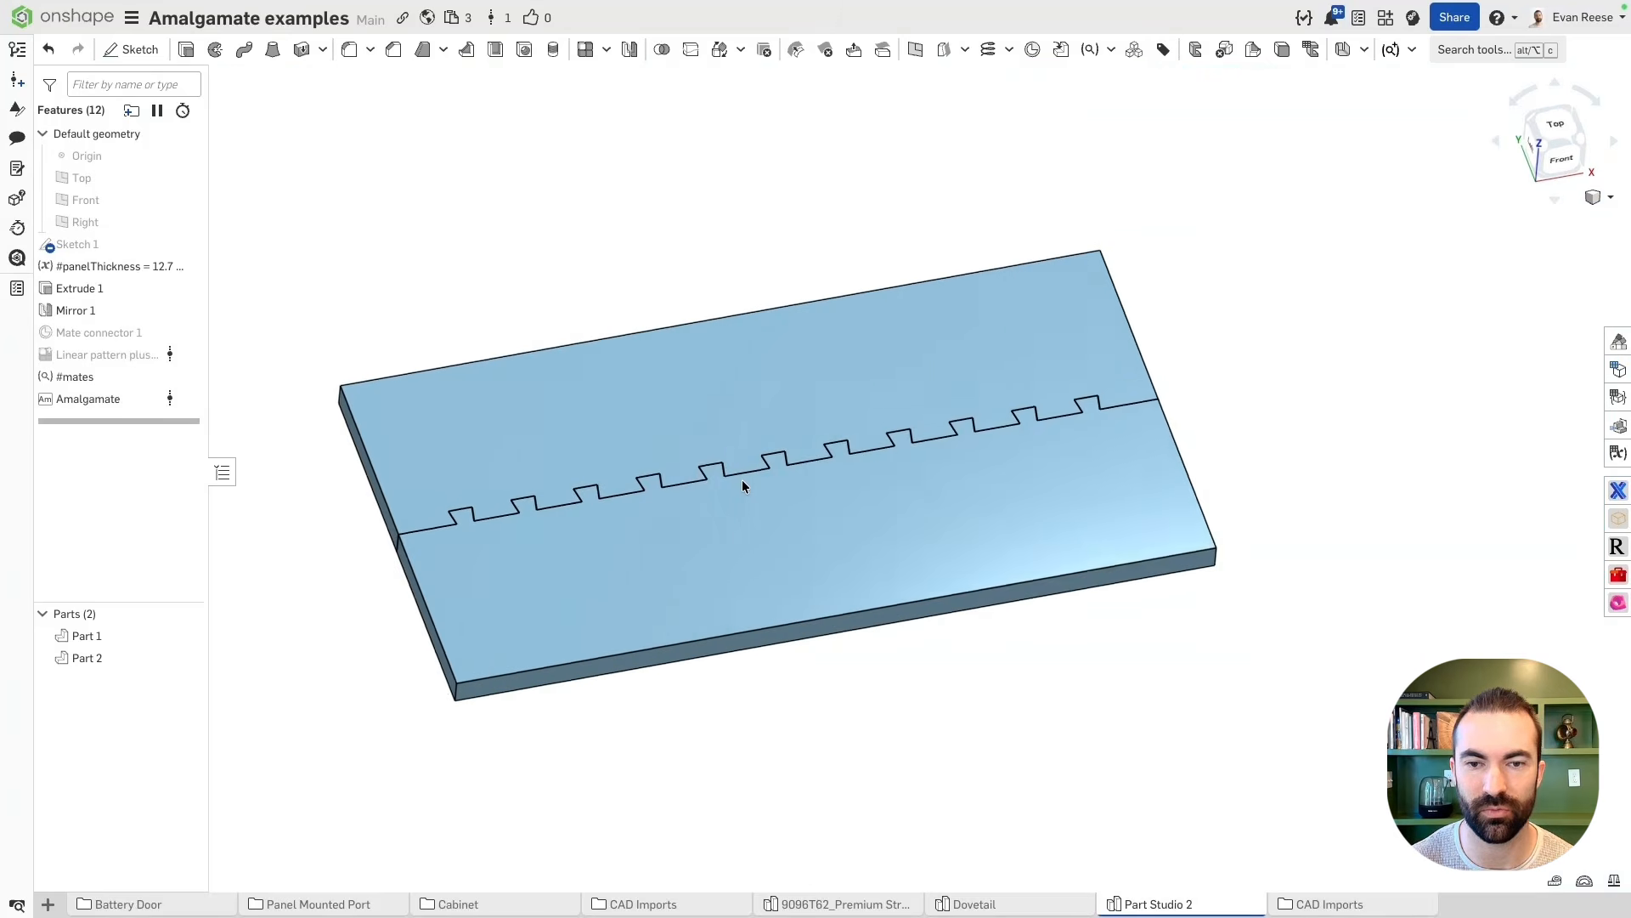
{"action": "mouse_move", "coordinate": [741, 479]}
{"action": "right_mouse_down"}
{"action": "mouse_move", "coordinate": [757, 530]}
{"action": "mouse_move", "coordinate": [747, 510]}
{"action": "right_mouse_up"}
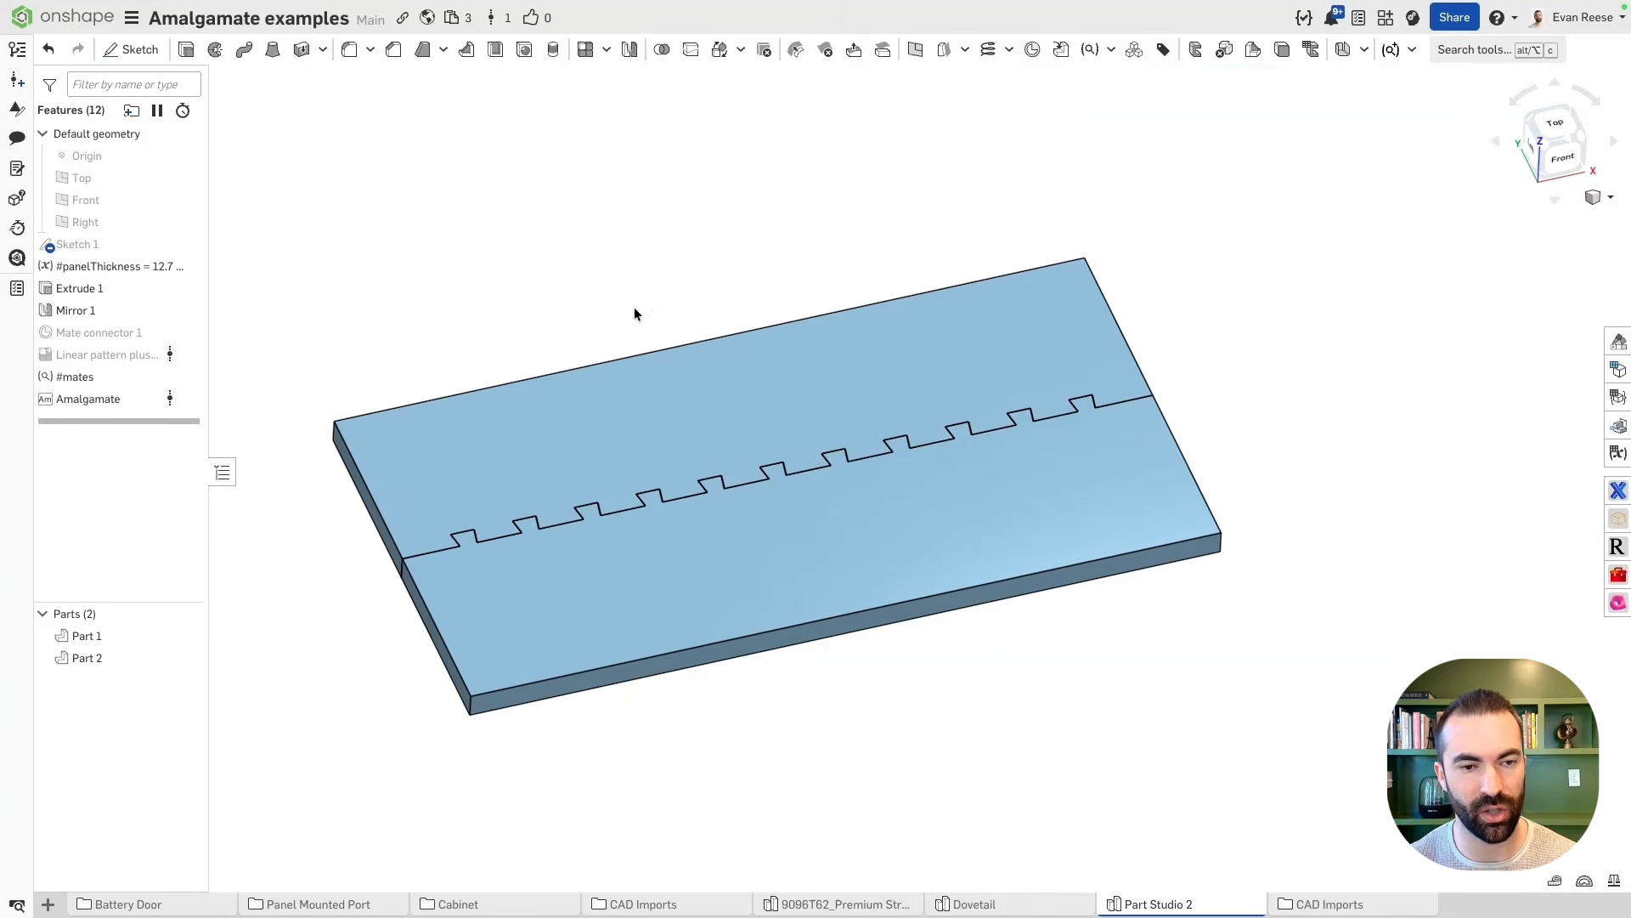
{"action": "mouse_move", "coordinate": [634, 307]}
{"action": "right_mouse_down"}
{"action": "mouse_move", "coordinate": [637, 277]}
{"action": "mouse_move", "coordinate": [641, 299]}
{"action": "right_mouse_up"}
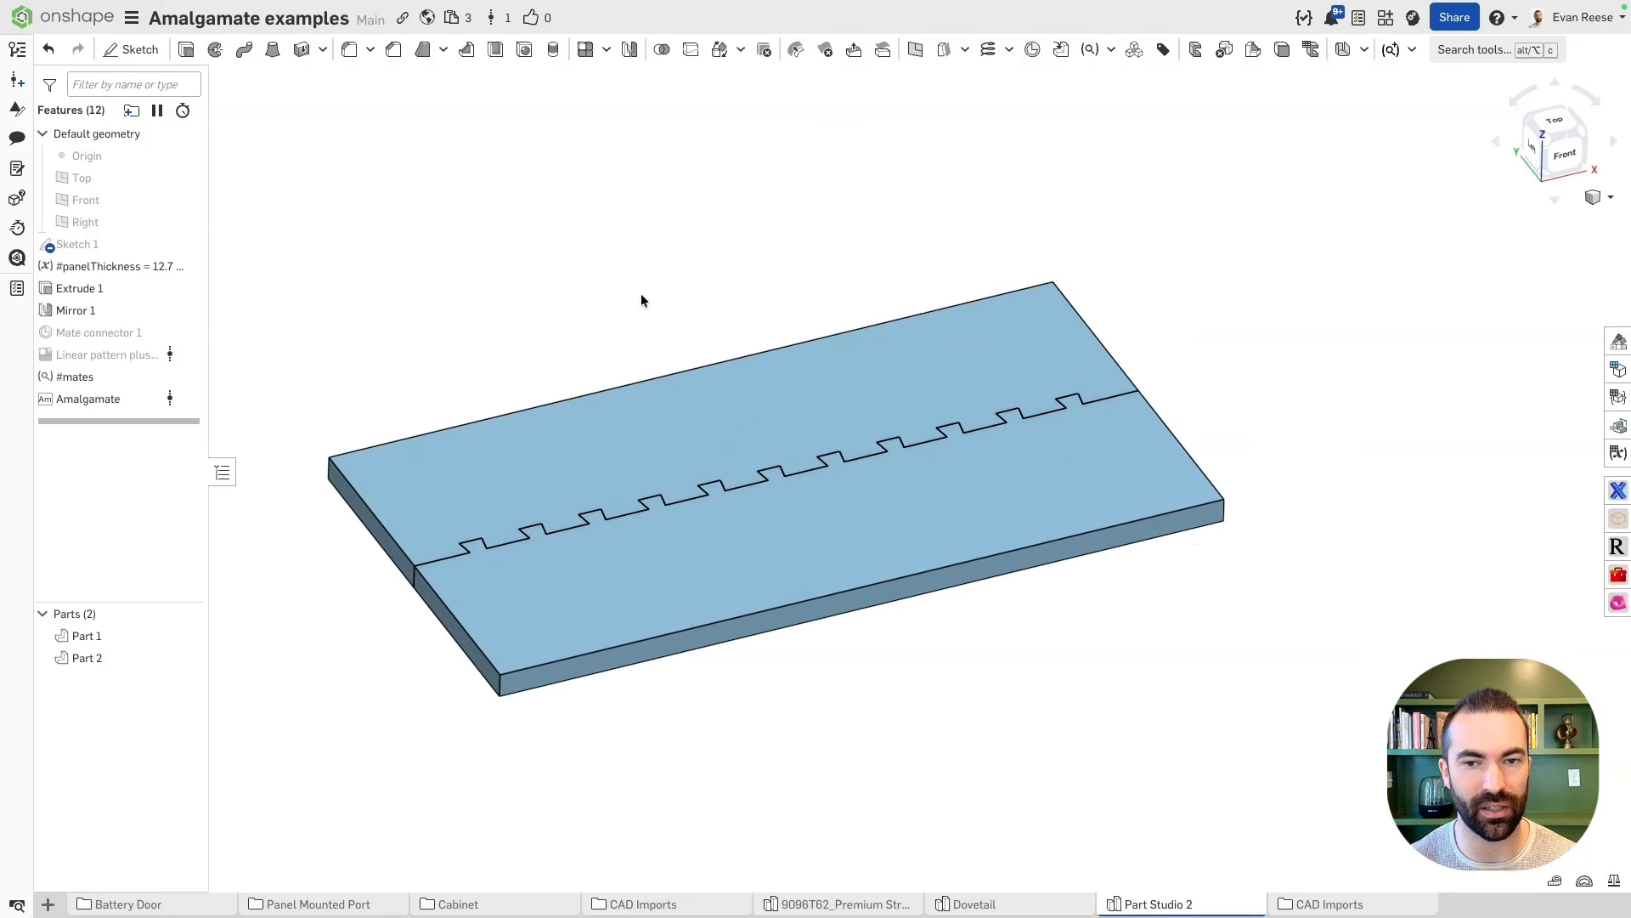
Open the 9096T62 Premium Straight-Blade Connector part studio and examine its imported part
{"action": "left_click", "coordinate": [862, 907]}
{"action": "right_click_drag", "start_coordinate": [796, 240], "coordinate": [1103, 274]}
{"action": "key", "text": "shift+1"}
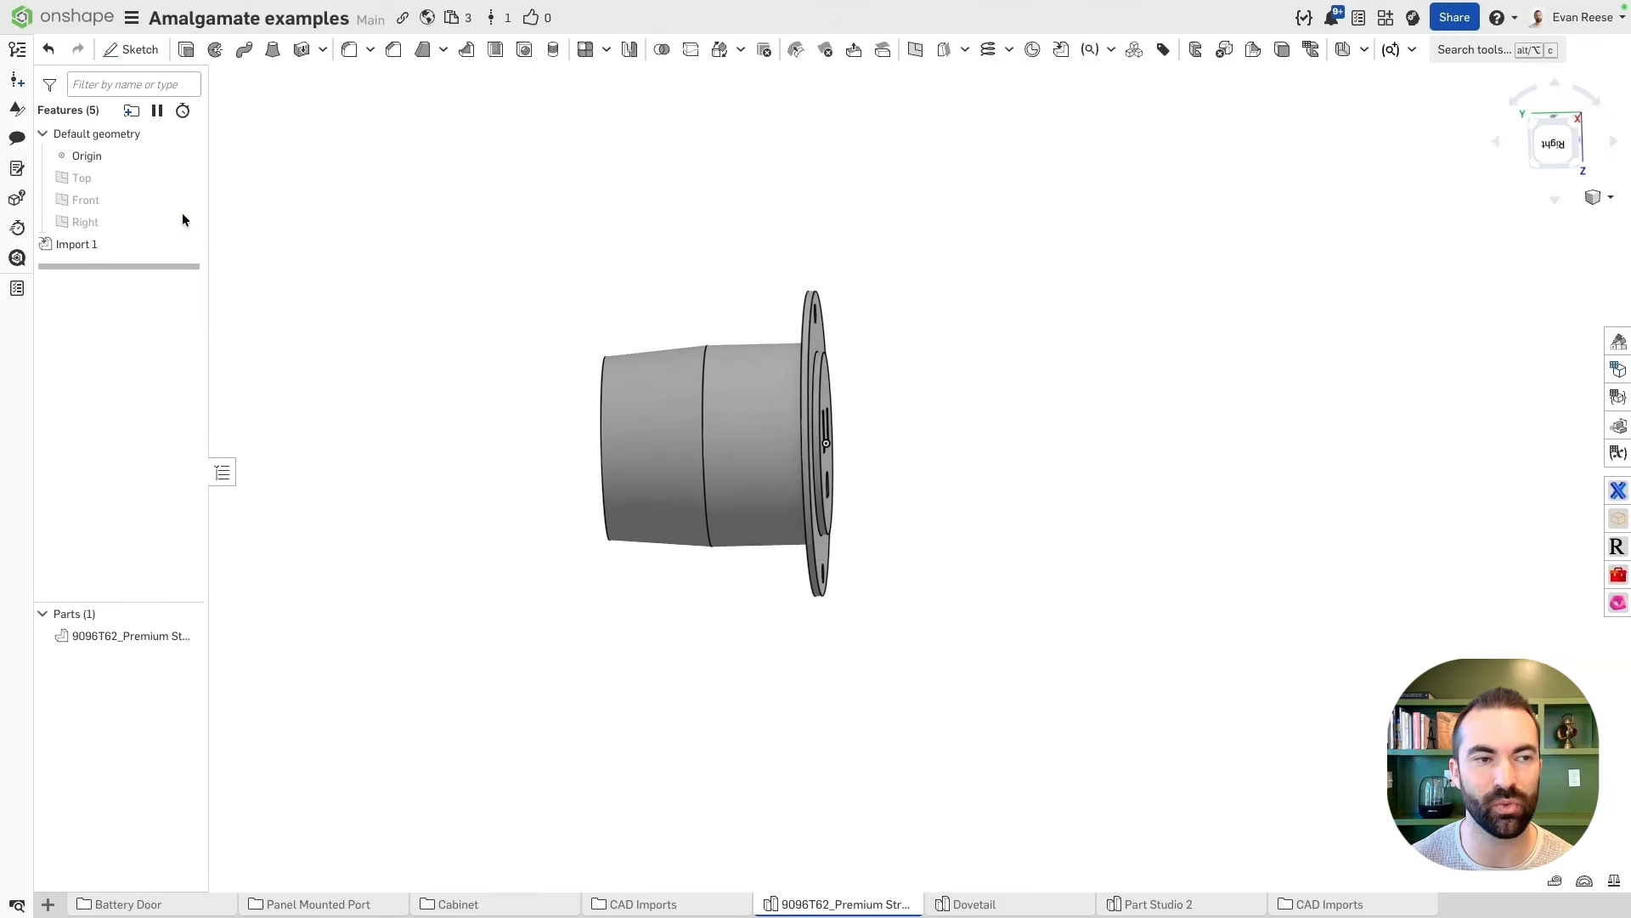
{"action": "left_click", "coordinate": [99, 245]}
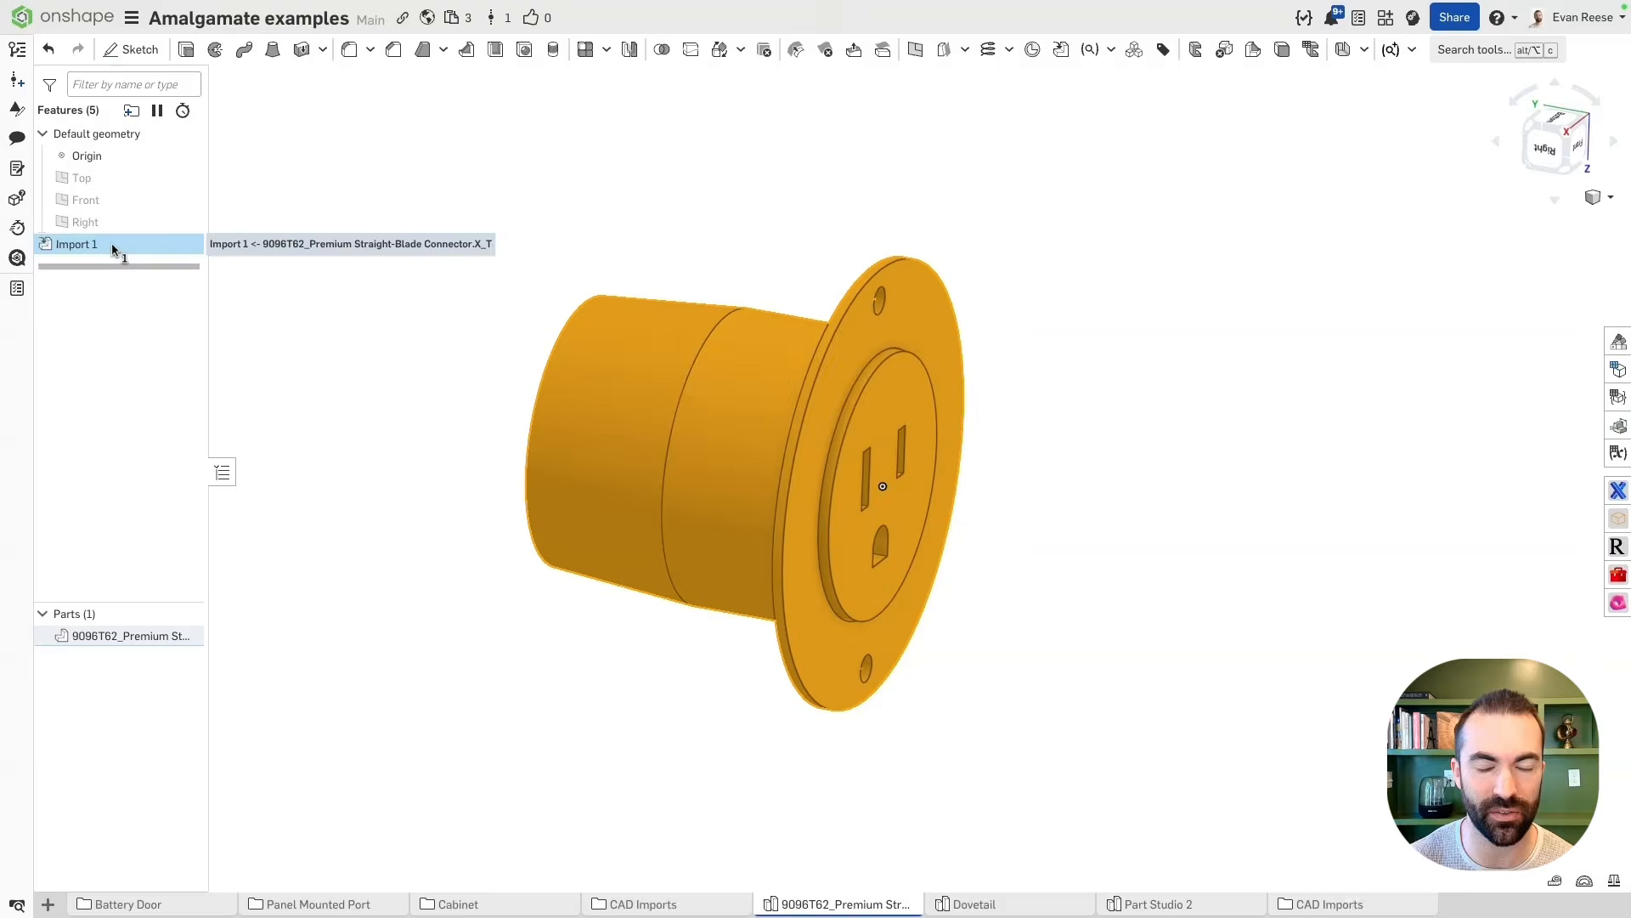
{"action": "left_click", "coordinate": [693, 226]}
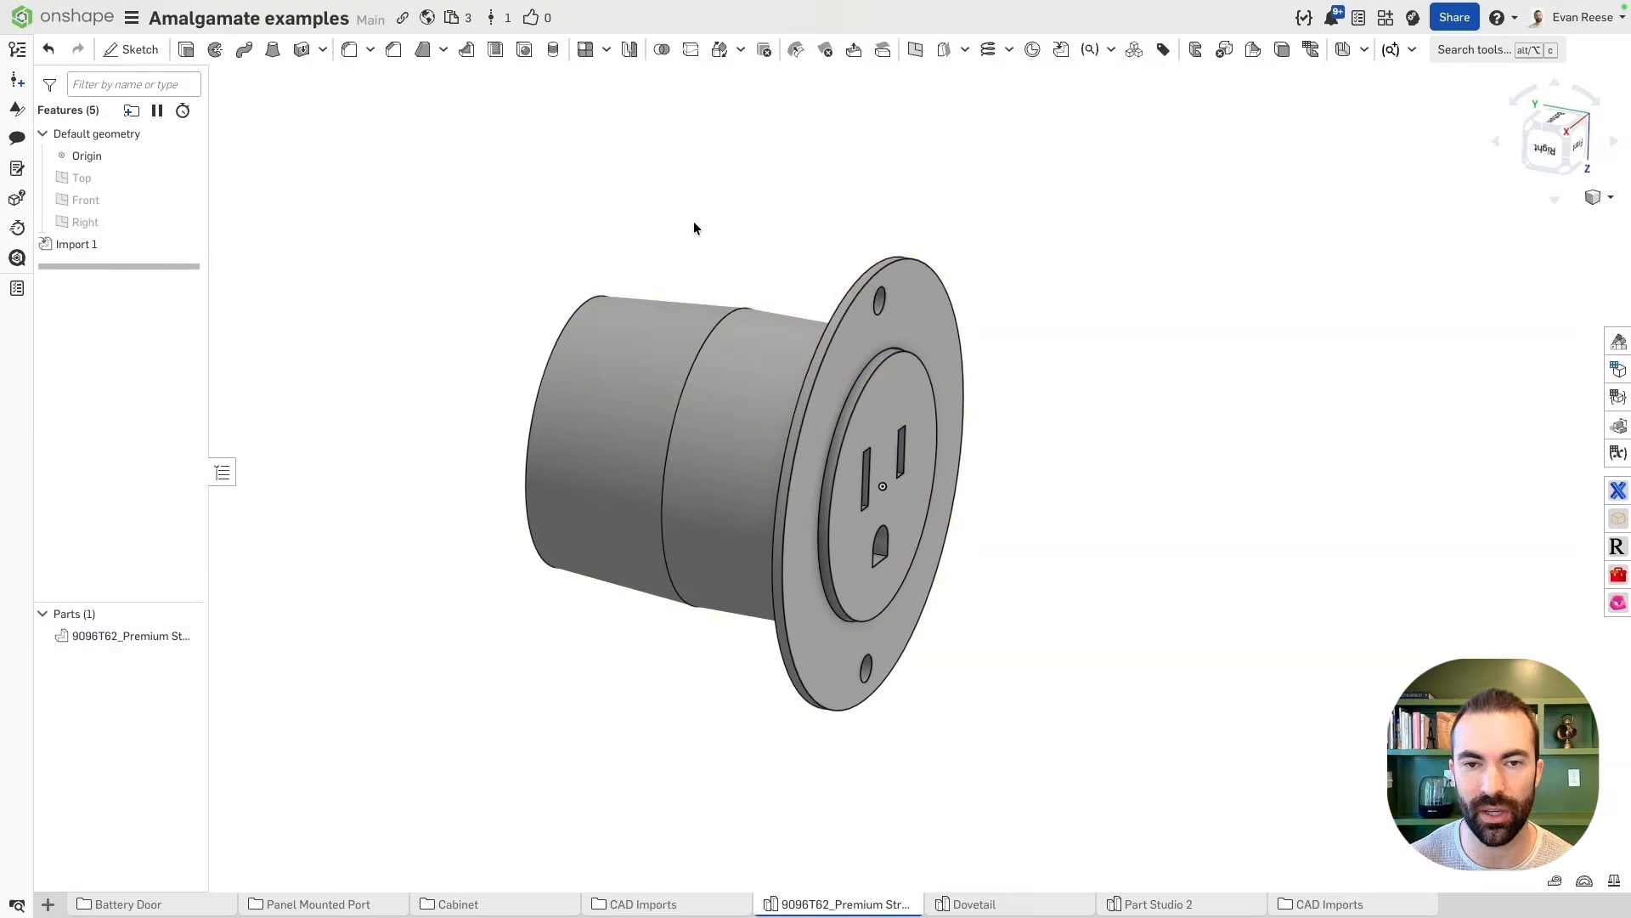
{"action": "left_click", "coordinate": [126, 244]}
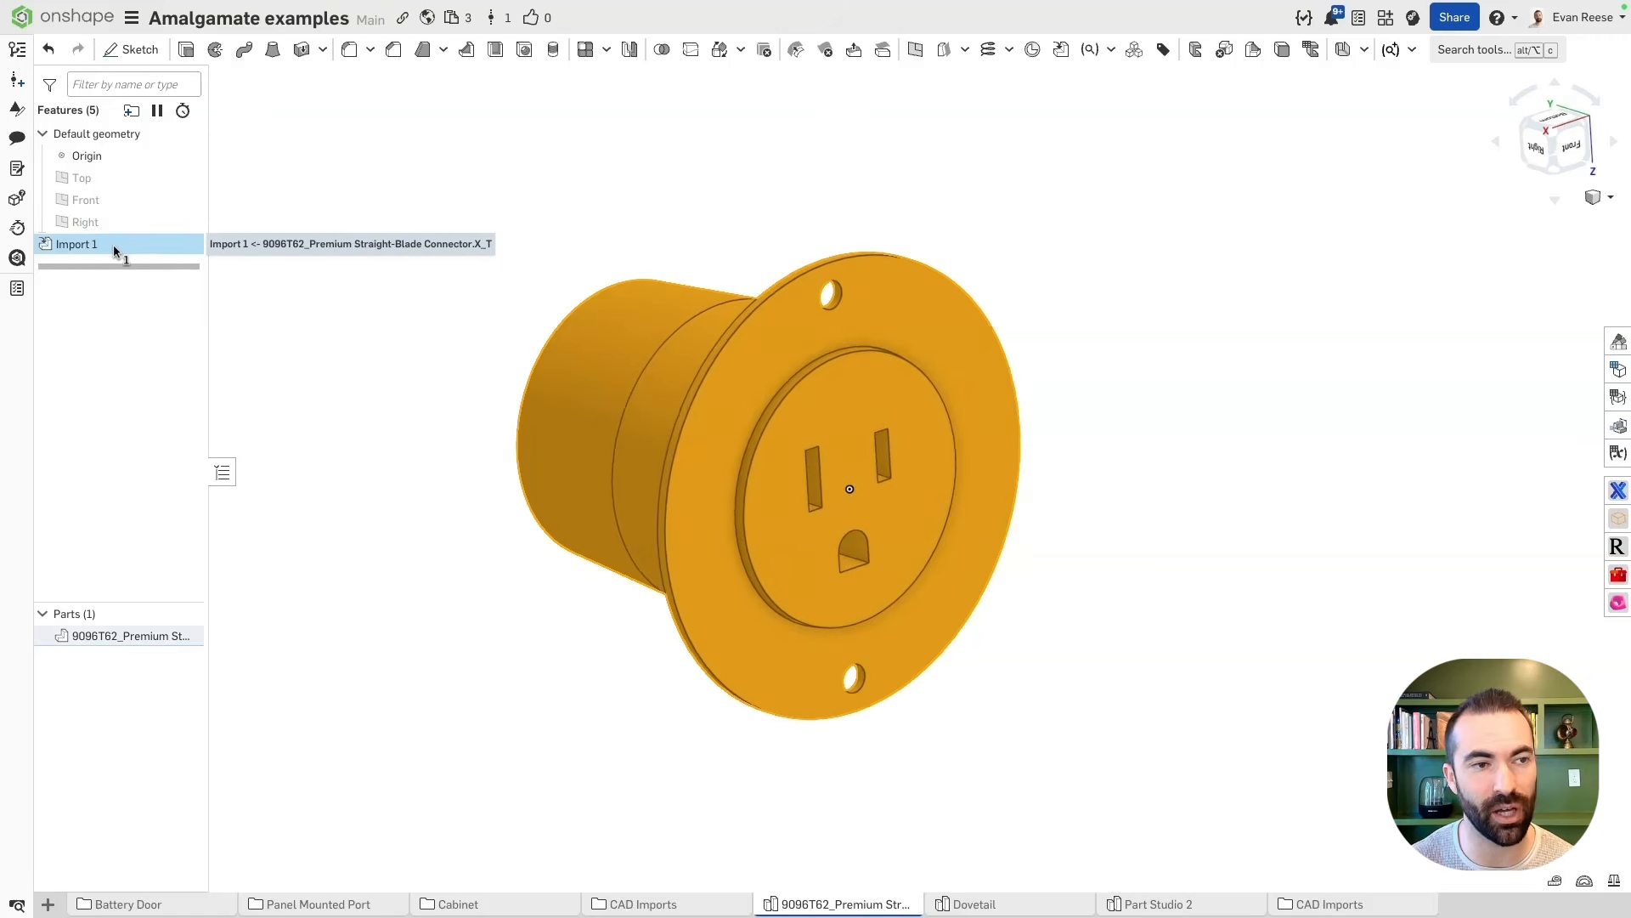
Check the Create composite option in Import 1's settings and accept the import with that option off
{"action": "double_click", "coordinate": [114, 244]}
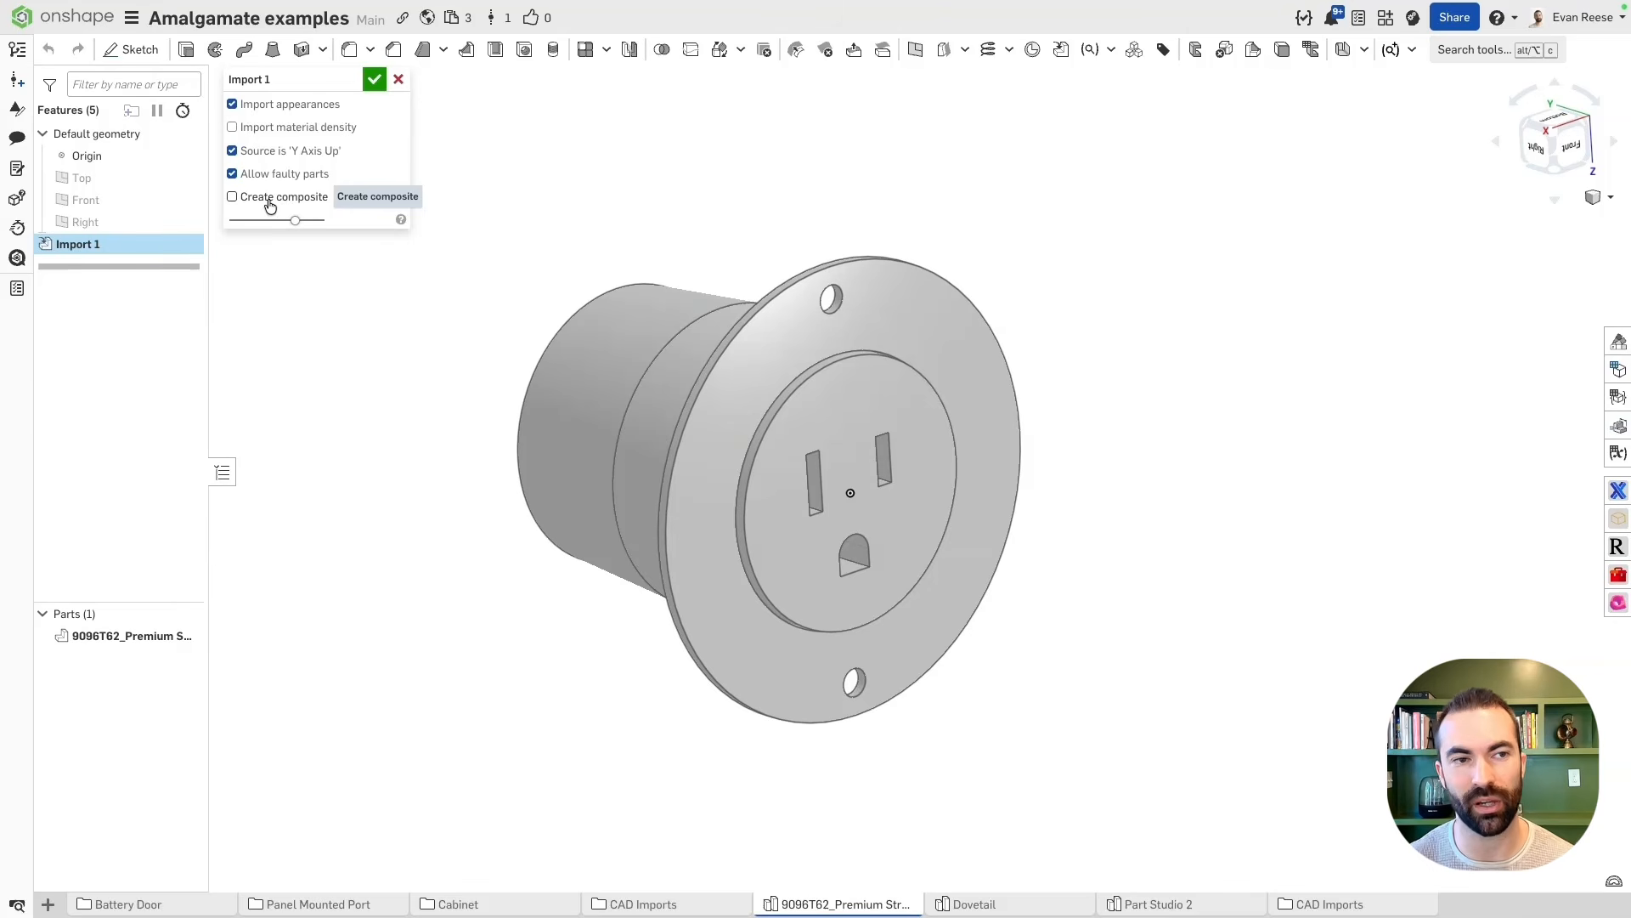
{"action": "left_click", "coordinate": [232, 197]}
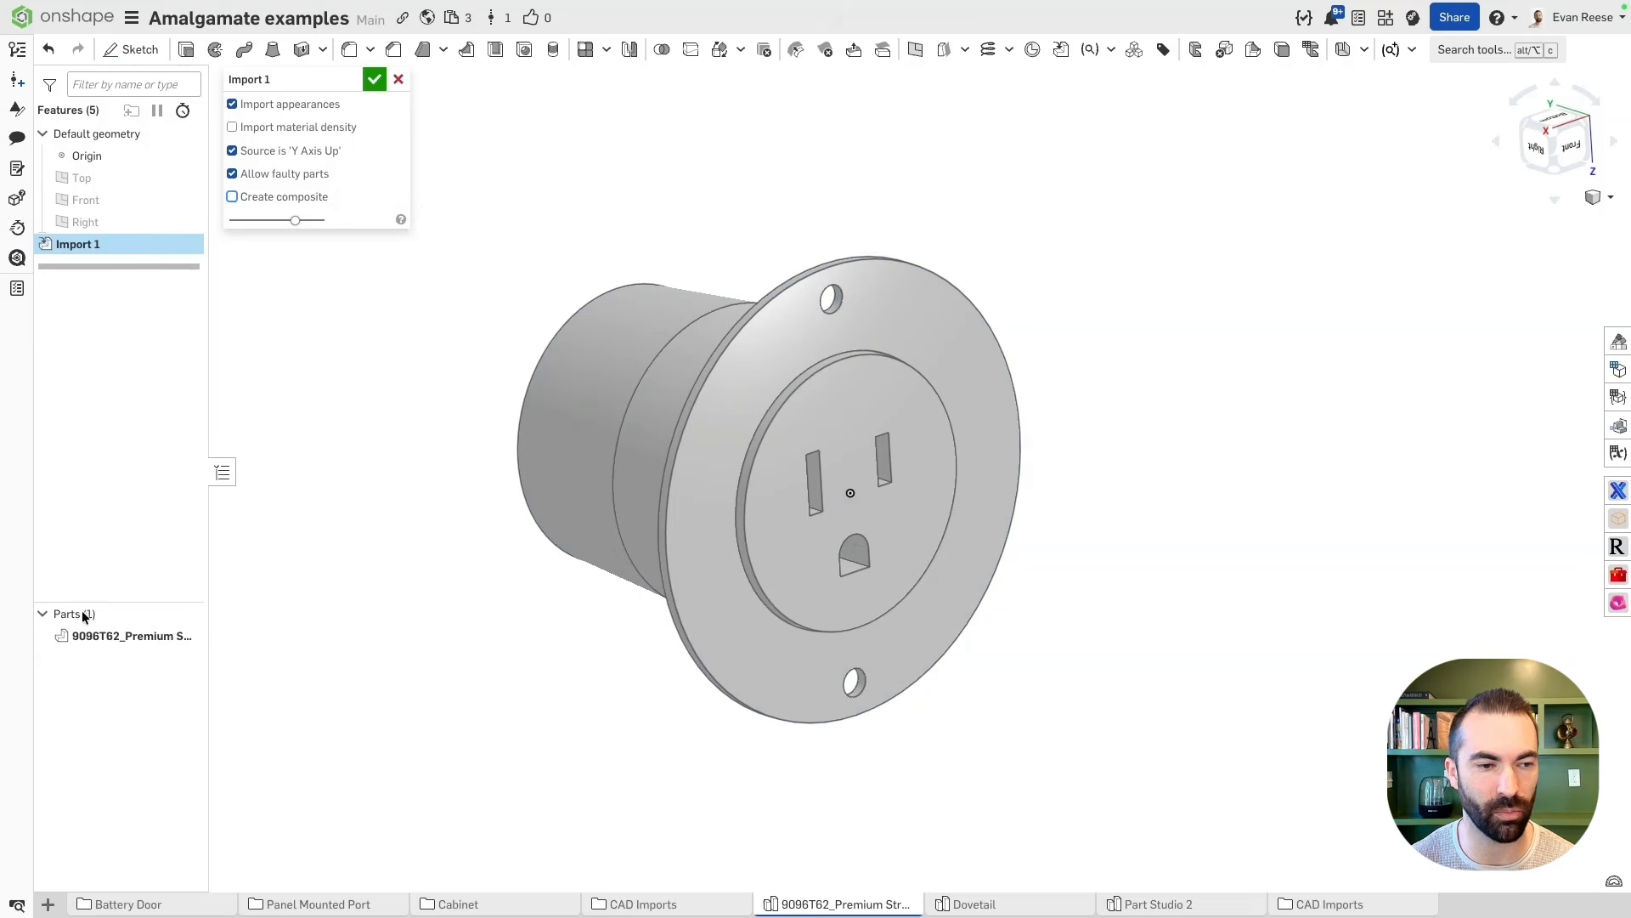
{"action": "left_click", "coordinate": [371, 82]}
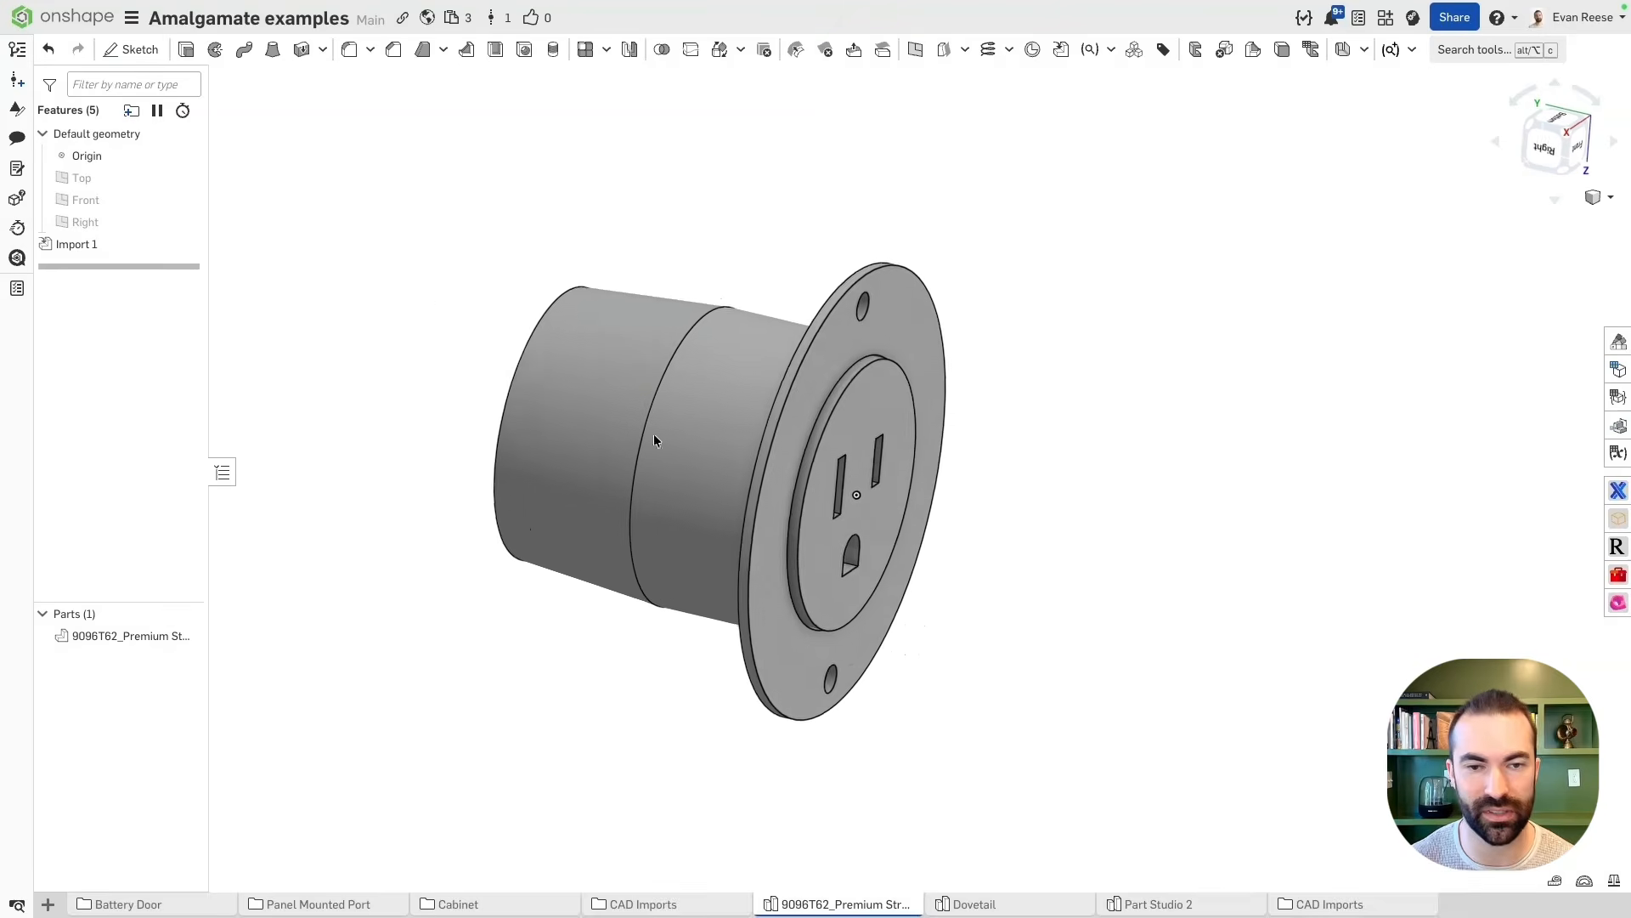
Try the Source is 'Y Axis Up' option on and off in Import 1's settings, and cancel the edit
{"action": "double_click", "coordinate": [117, 243]}
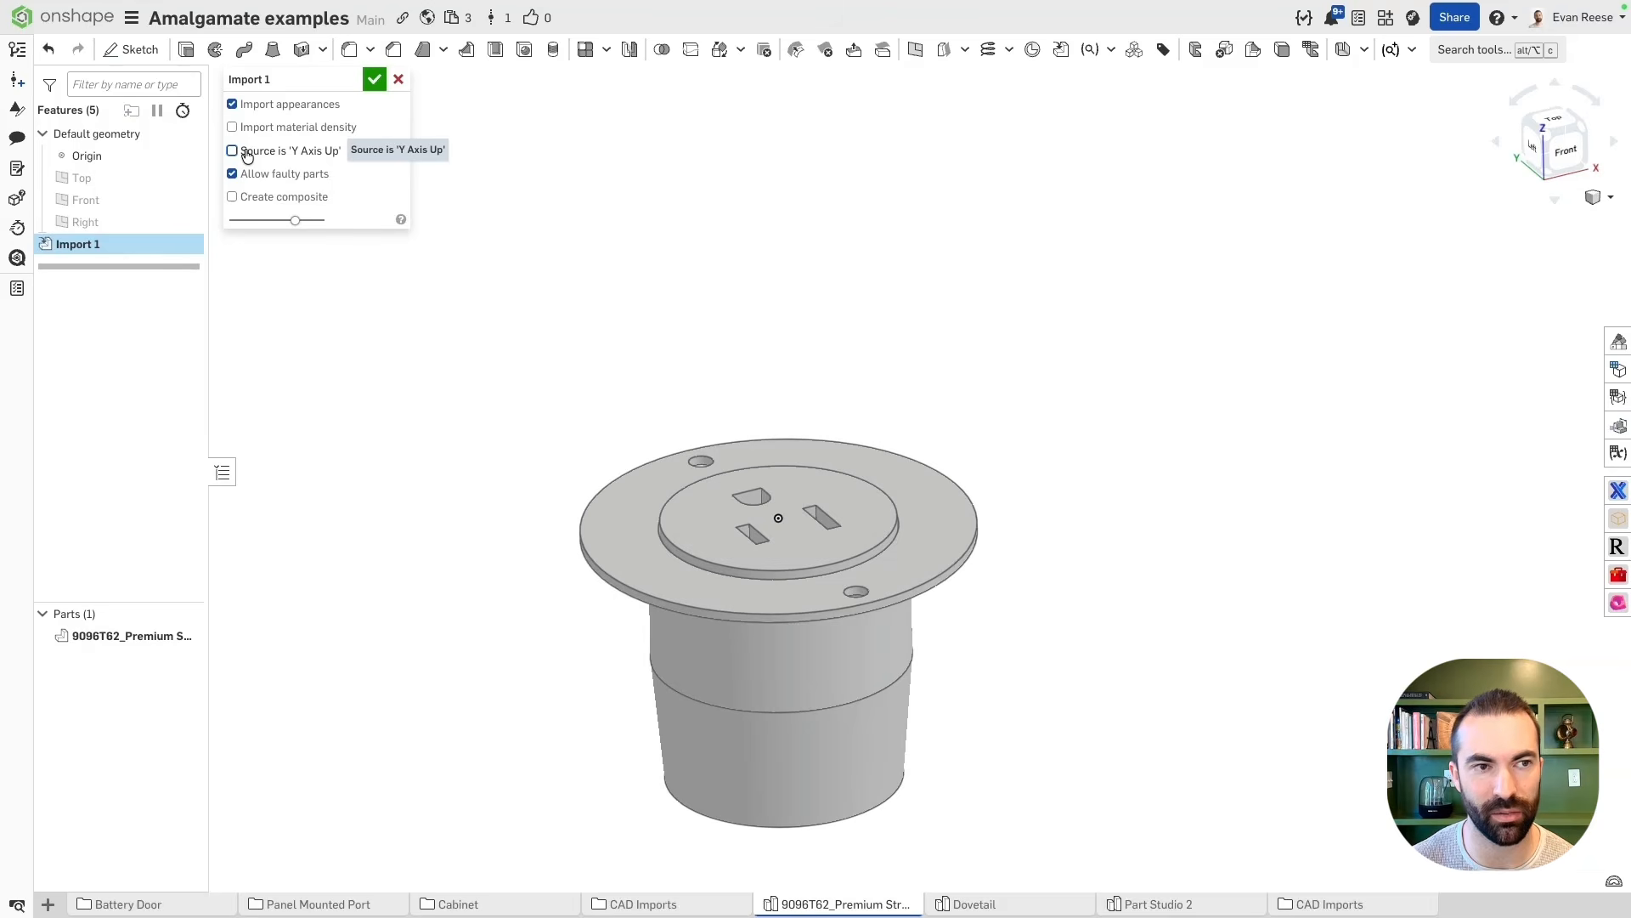
{"action": "key", "text": "shift+5"}
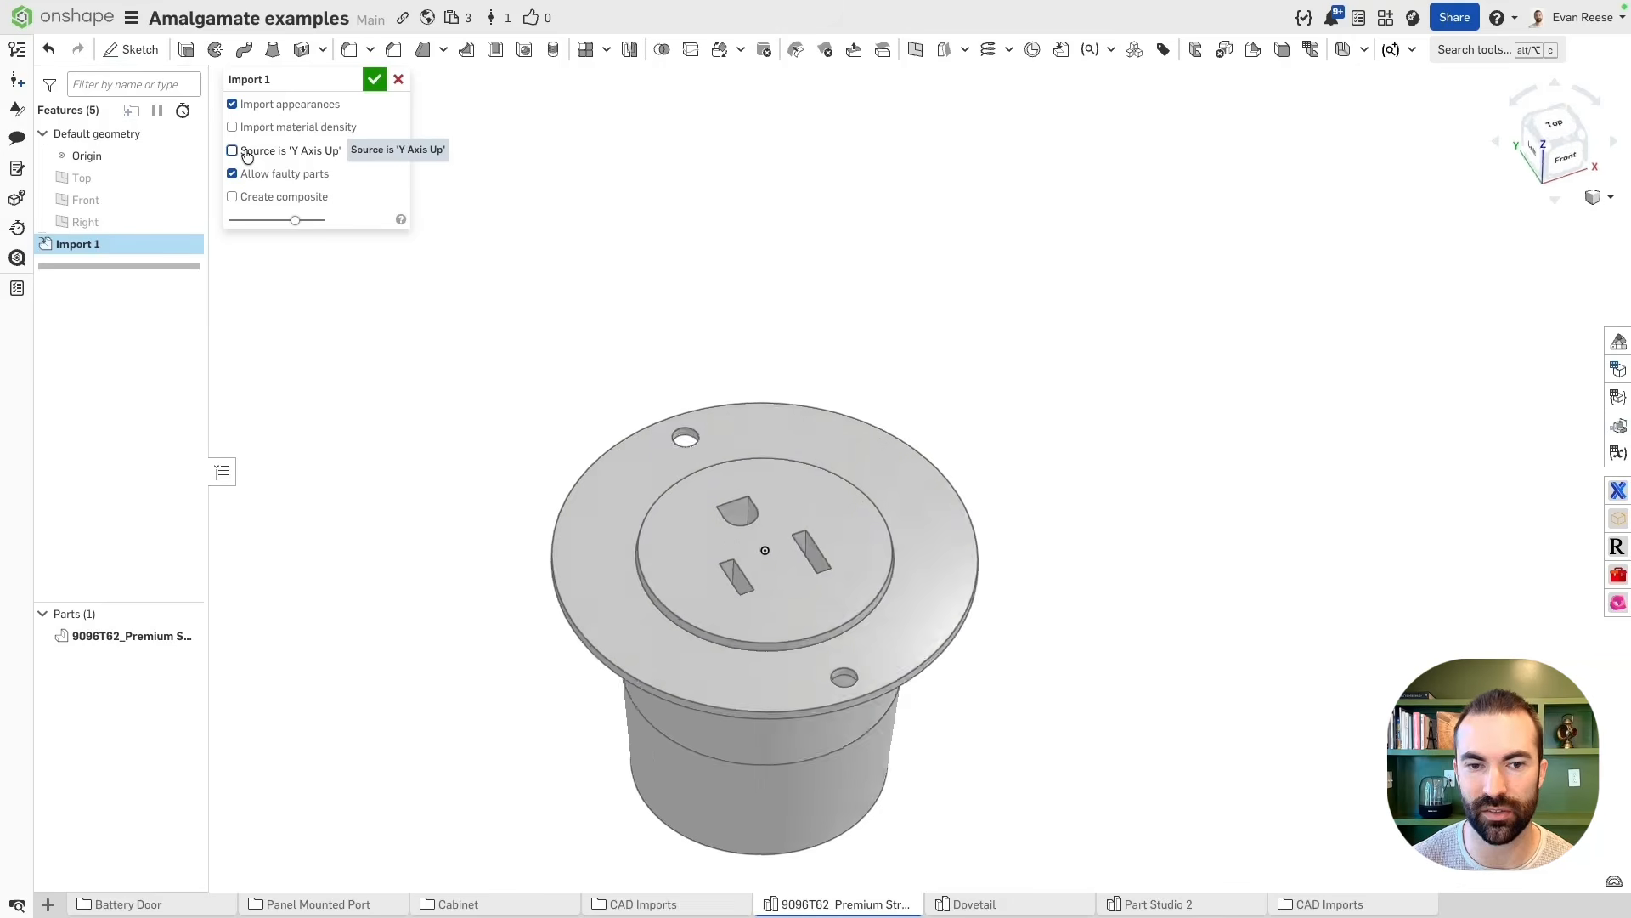
{"action": "key", "text": "shift+7"}
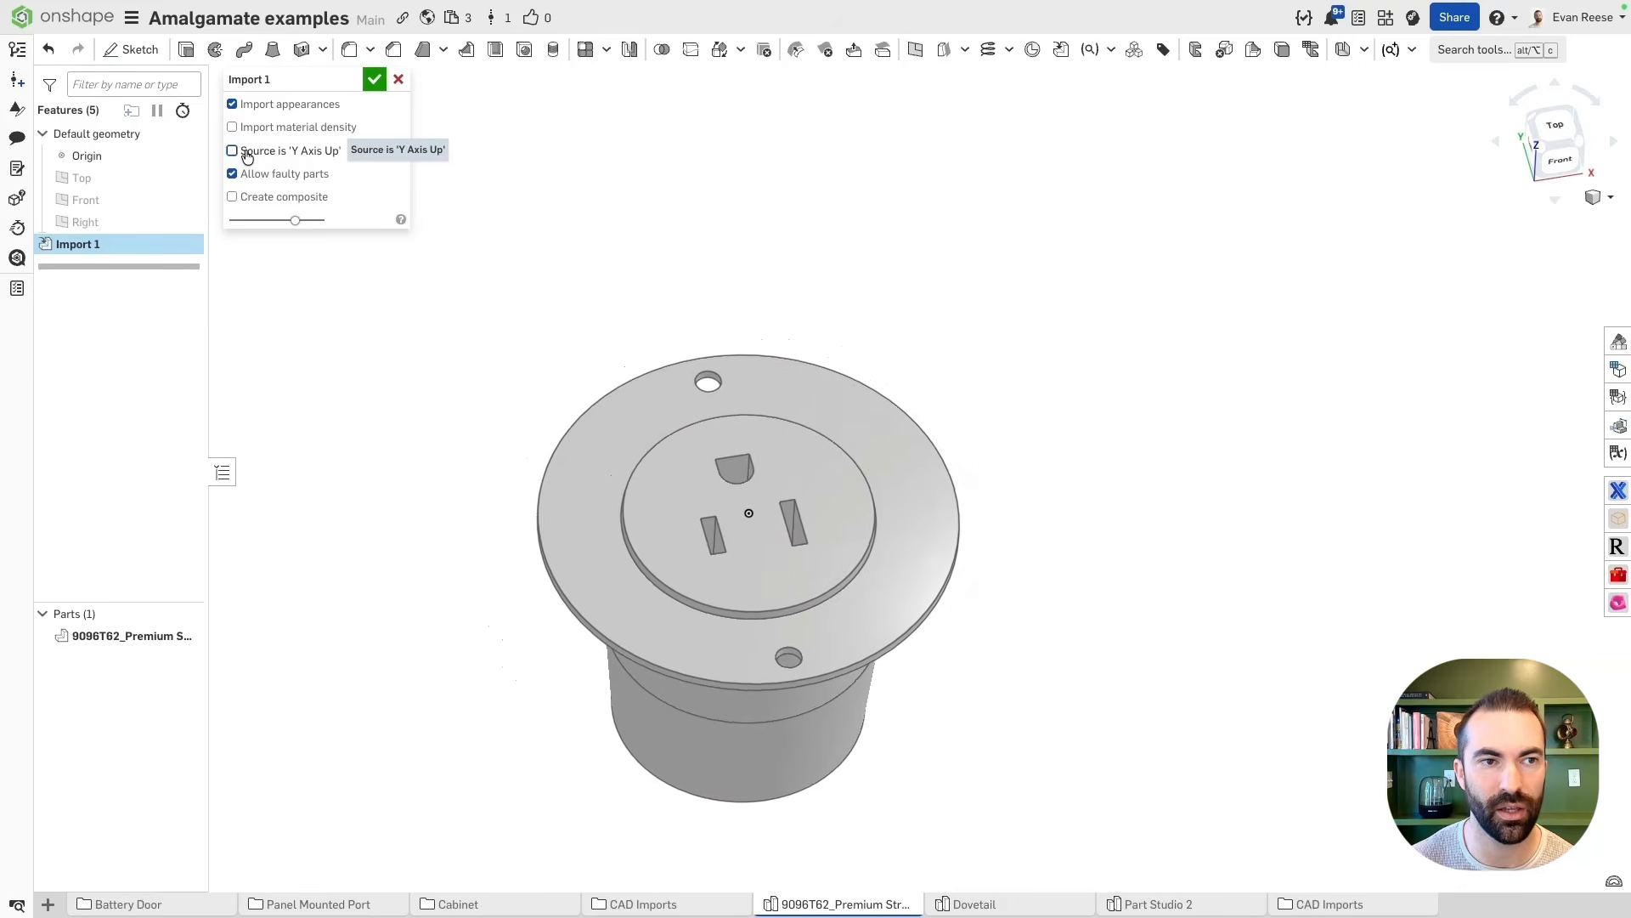
{"action": "left_click", "coordinate": [231, 150]}
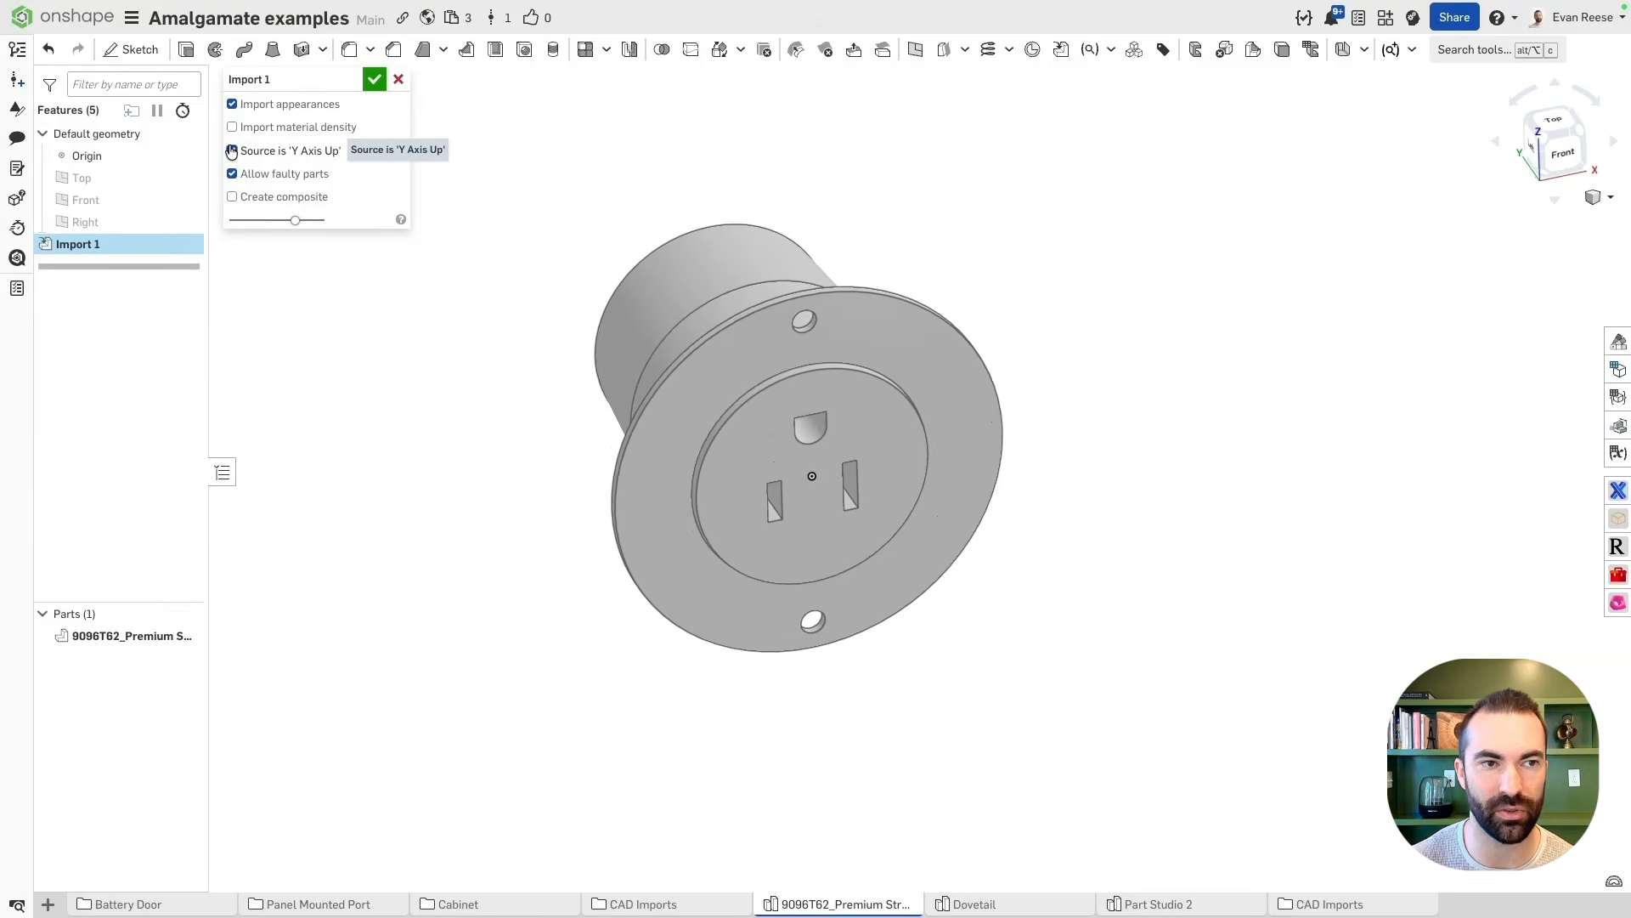
{"action": "left_click", "coordinate": [232, 151]}
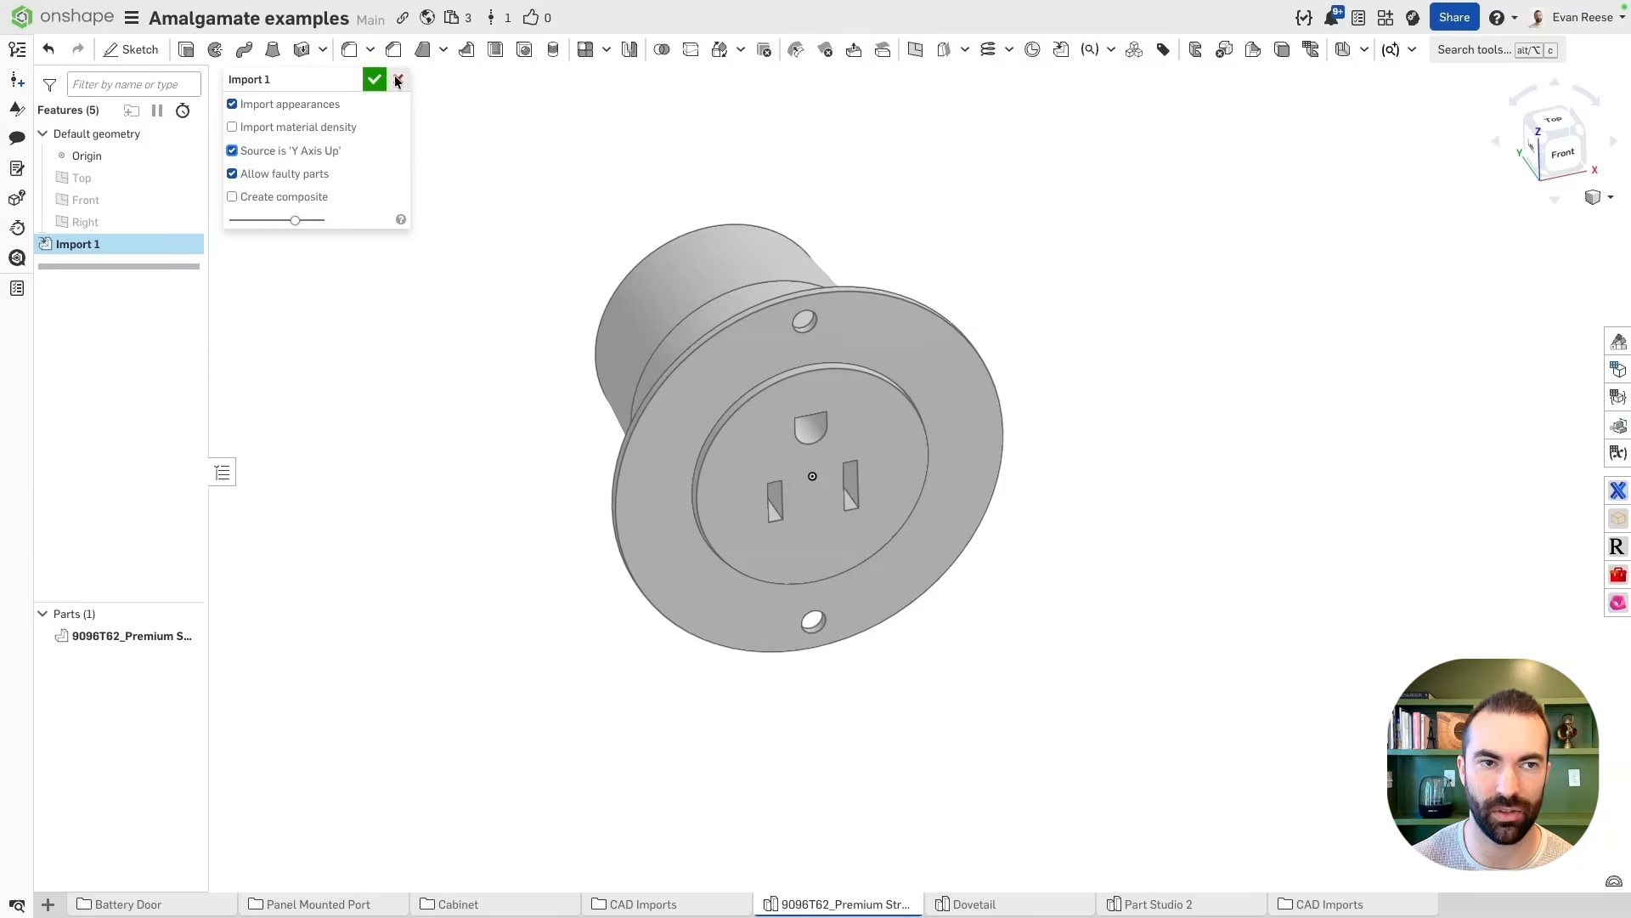
{"action": "left_click", "coordinate": [304, 157]}
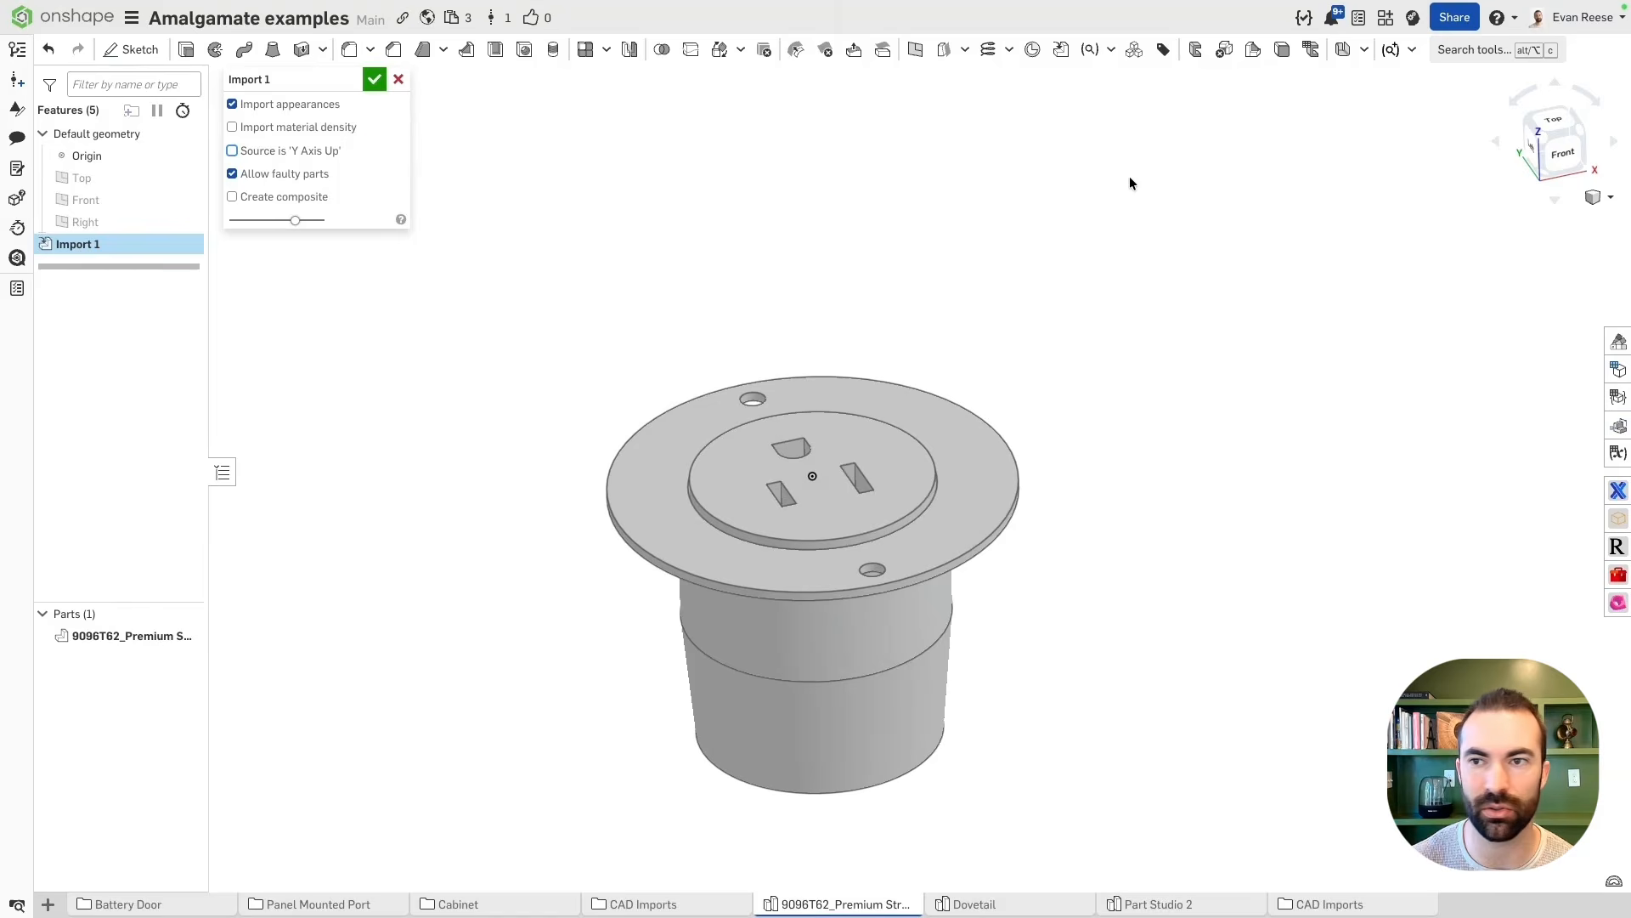
{"action": "left_click", "coordinate": [1571, 153]}
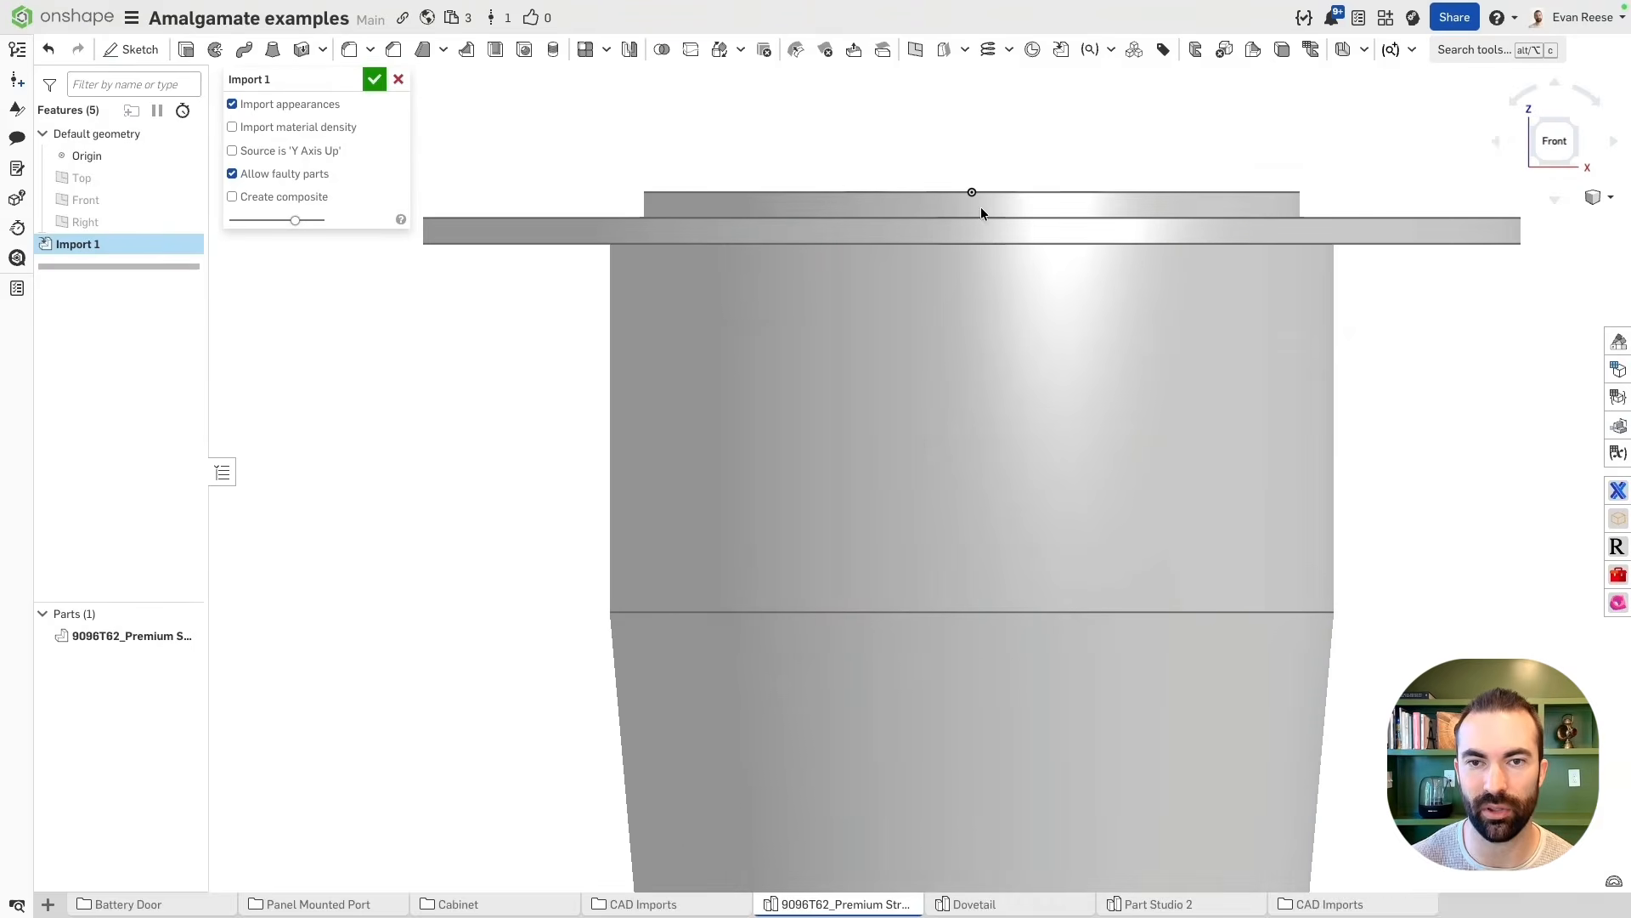
{"action": "left_click", "coordinate": [398, 81]}
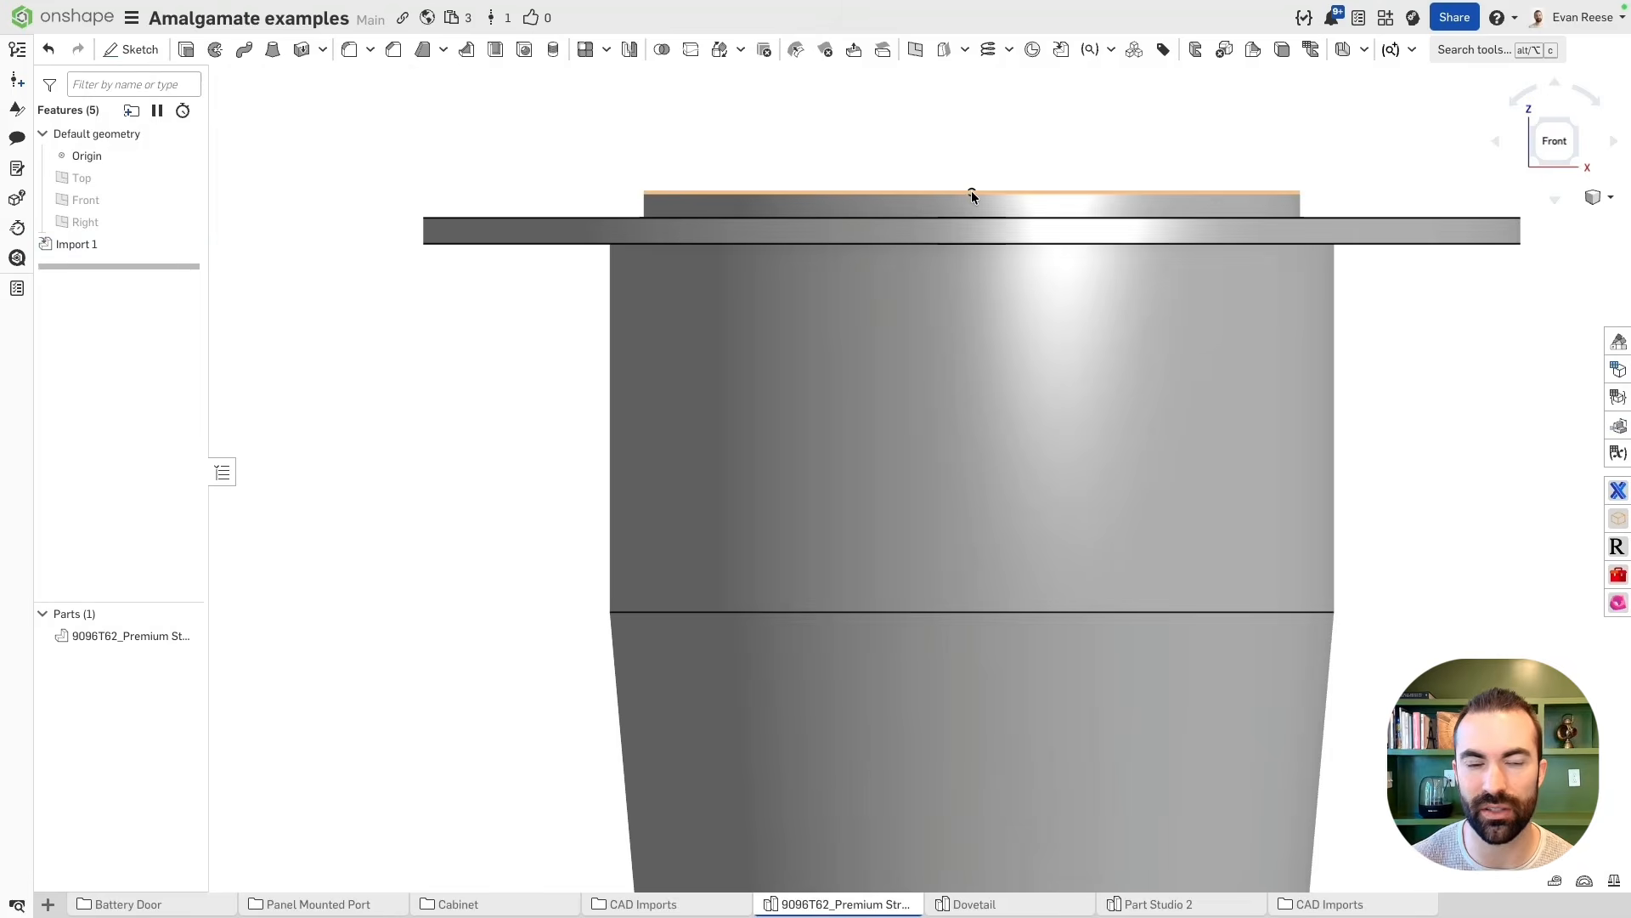
Examine the underside of the connector's flange and its height relative to the origin, from the front and slightly below
{"action": "left_click", "coordinate": [992, 245]}
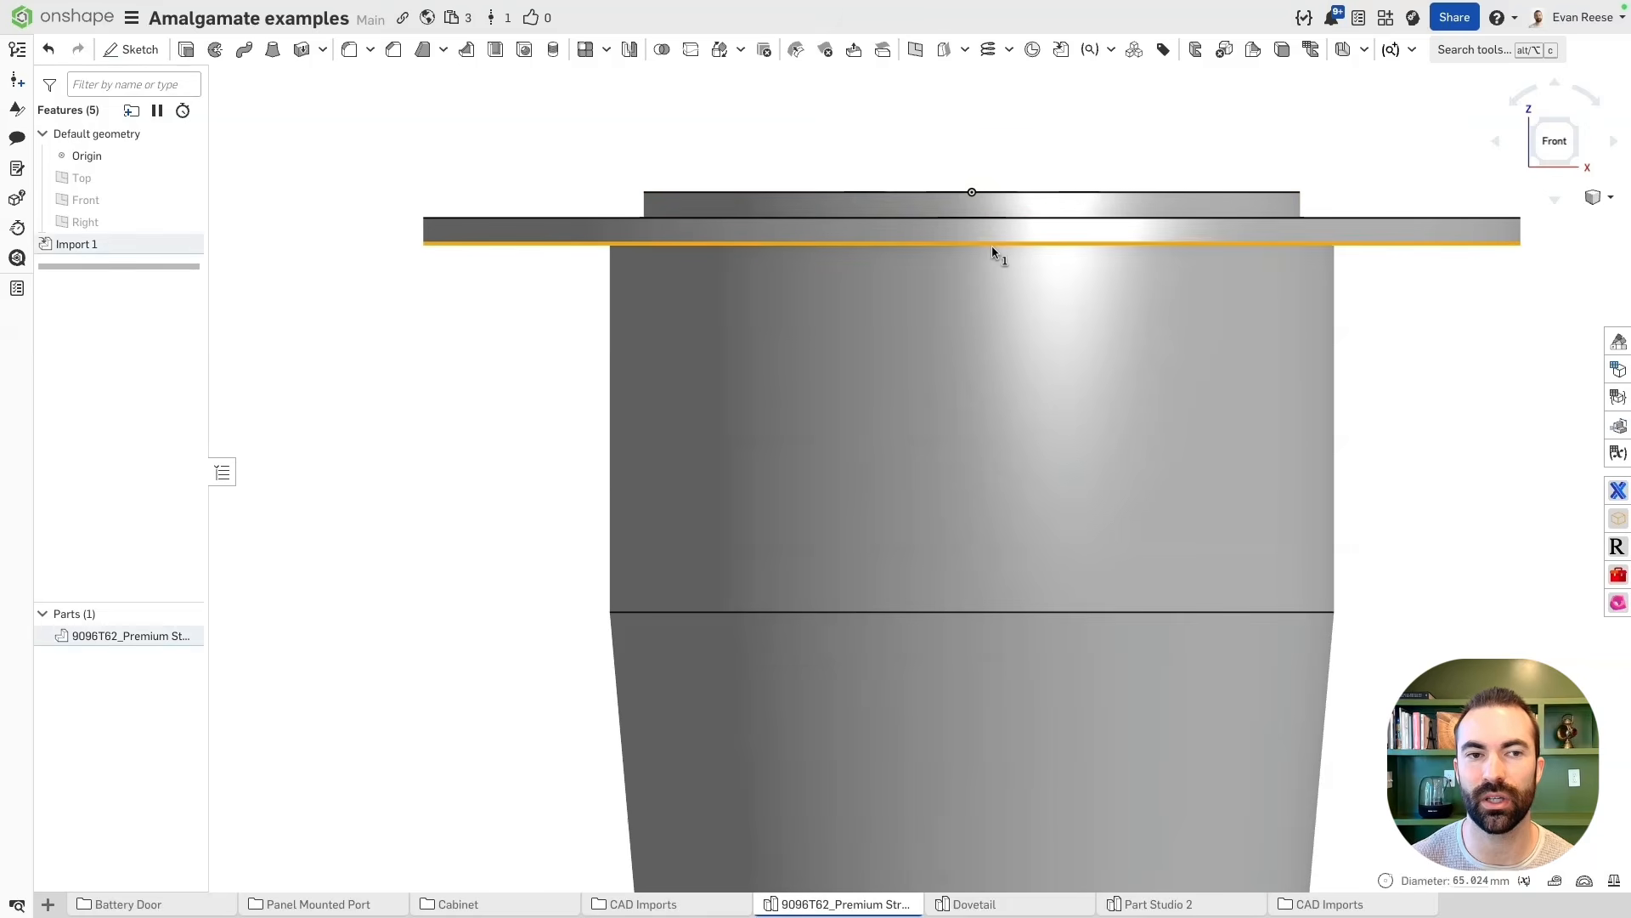
{"action": "scroll", "coordinate": [992, 245], "scroll_direction": "down", "scroll_amount": 1}
{"action": "middle_click_drag", "start_coordinate": [994, 248], "coordinate": [854, 268]}
{"action": "scroll", "coordinate": [853, 268], "scroll_direction": "down", "scroll_amount": 2}
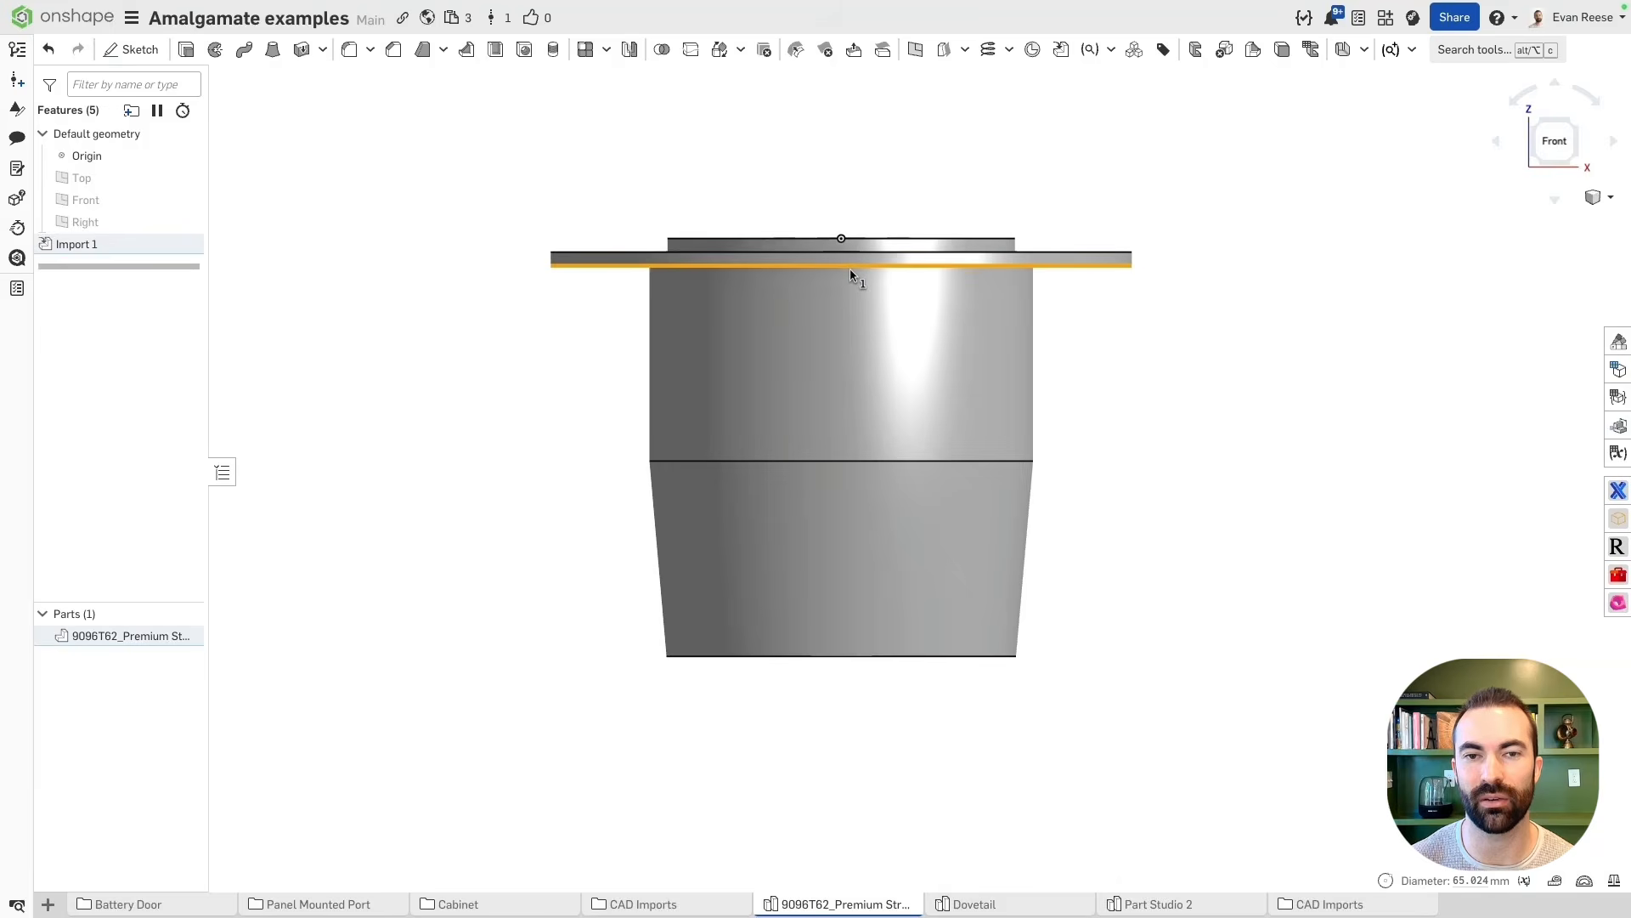
{"action": "right_click_drag", "start_coordinate": [851, 269], "coordinate": [848, 289]}
{"action": "scroll", "coordinate": [848, 277], "scroll_direction": "up", "scroll_amount": 1}
{"action": "middle_click_drag", "start_coordinate": [849, 289], "coordinate": [776, 289]}
{"action": "scroll", "coordinate": [776, 289], "scroll_direction": "down", "scroll_amount": 2}
{"action": "right_click_drag", "start_coordinate": [776, 289], "coordinate": [833, 287]}
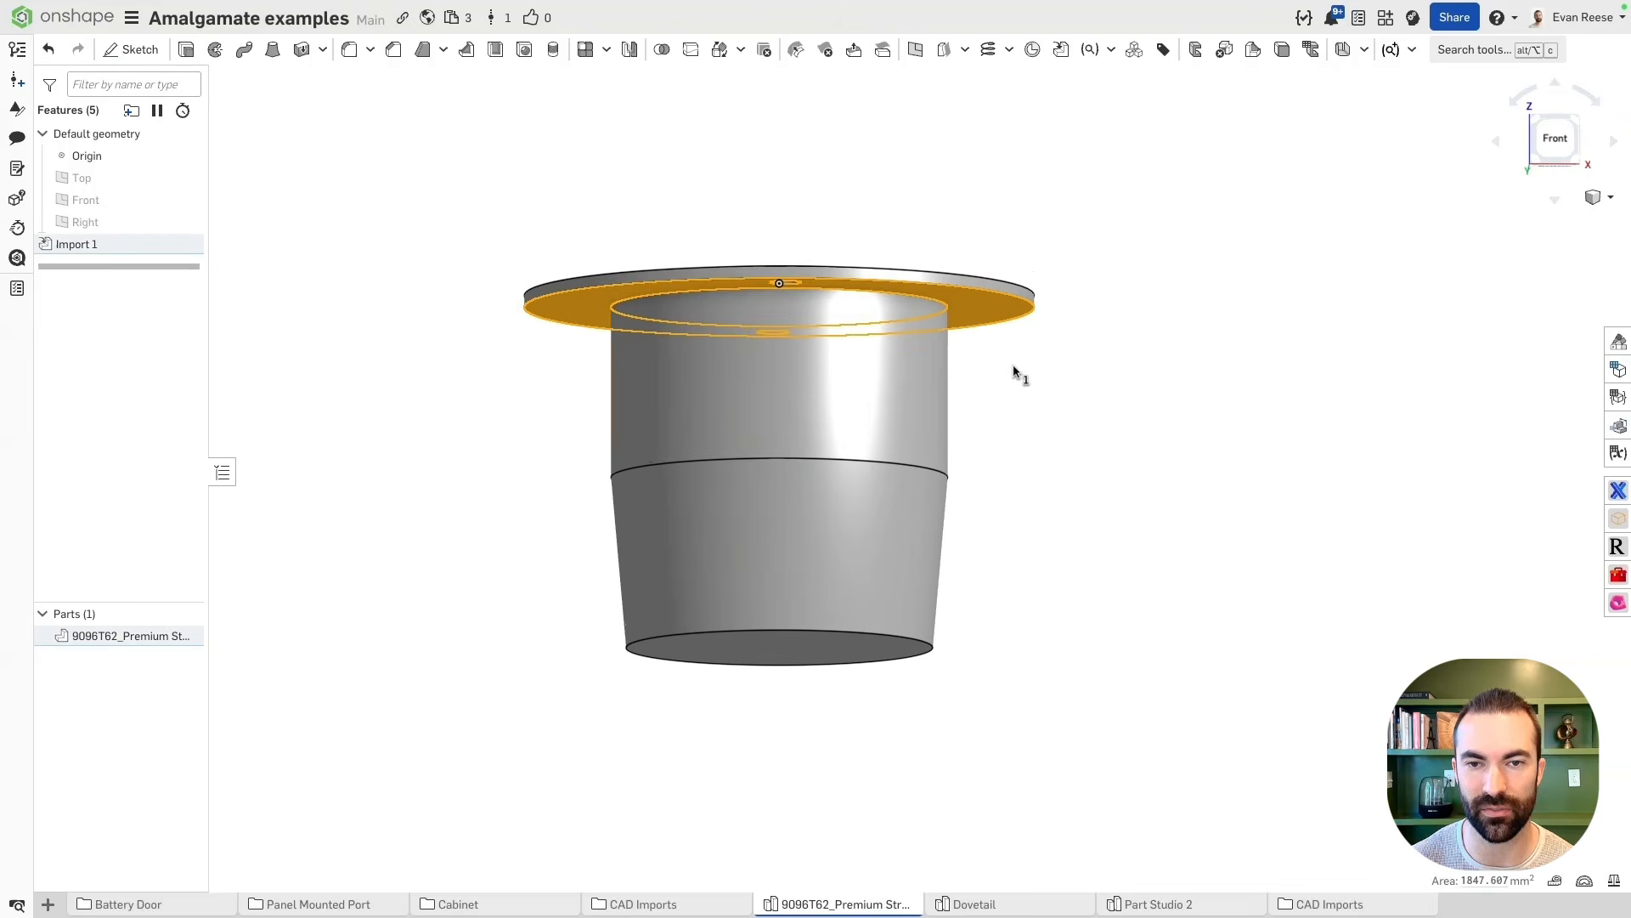
{"action": "right_click_drag", "start_coordinate": [1001, 368], "coordinate": [1150, 299]}
{"action": "left_click", "coordinate": [1555, 129]}
{"action": "scroll", "coordinate": [1014, 202], "scroll_direction": "up", "scroll_amount": 5}
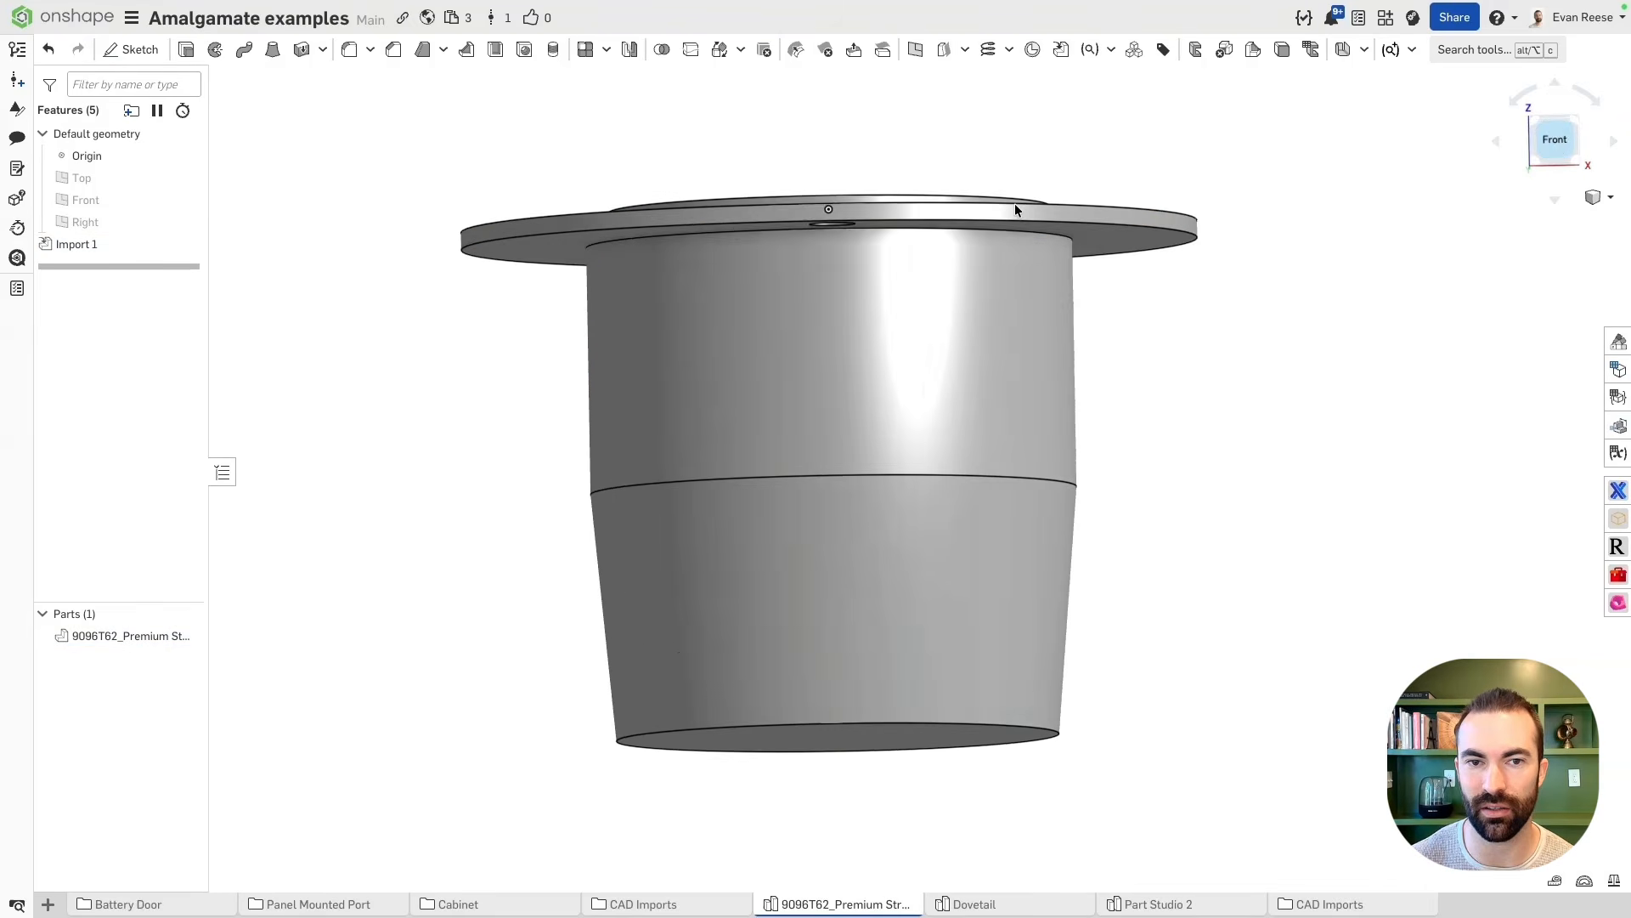
{"action": "scroll", "coordinate": [921, 85], "scroll_direction": "down", "scroll_amount": 5}
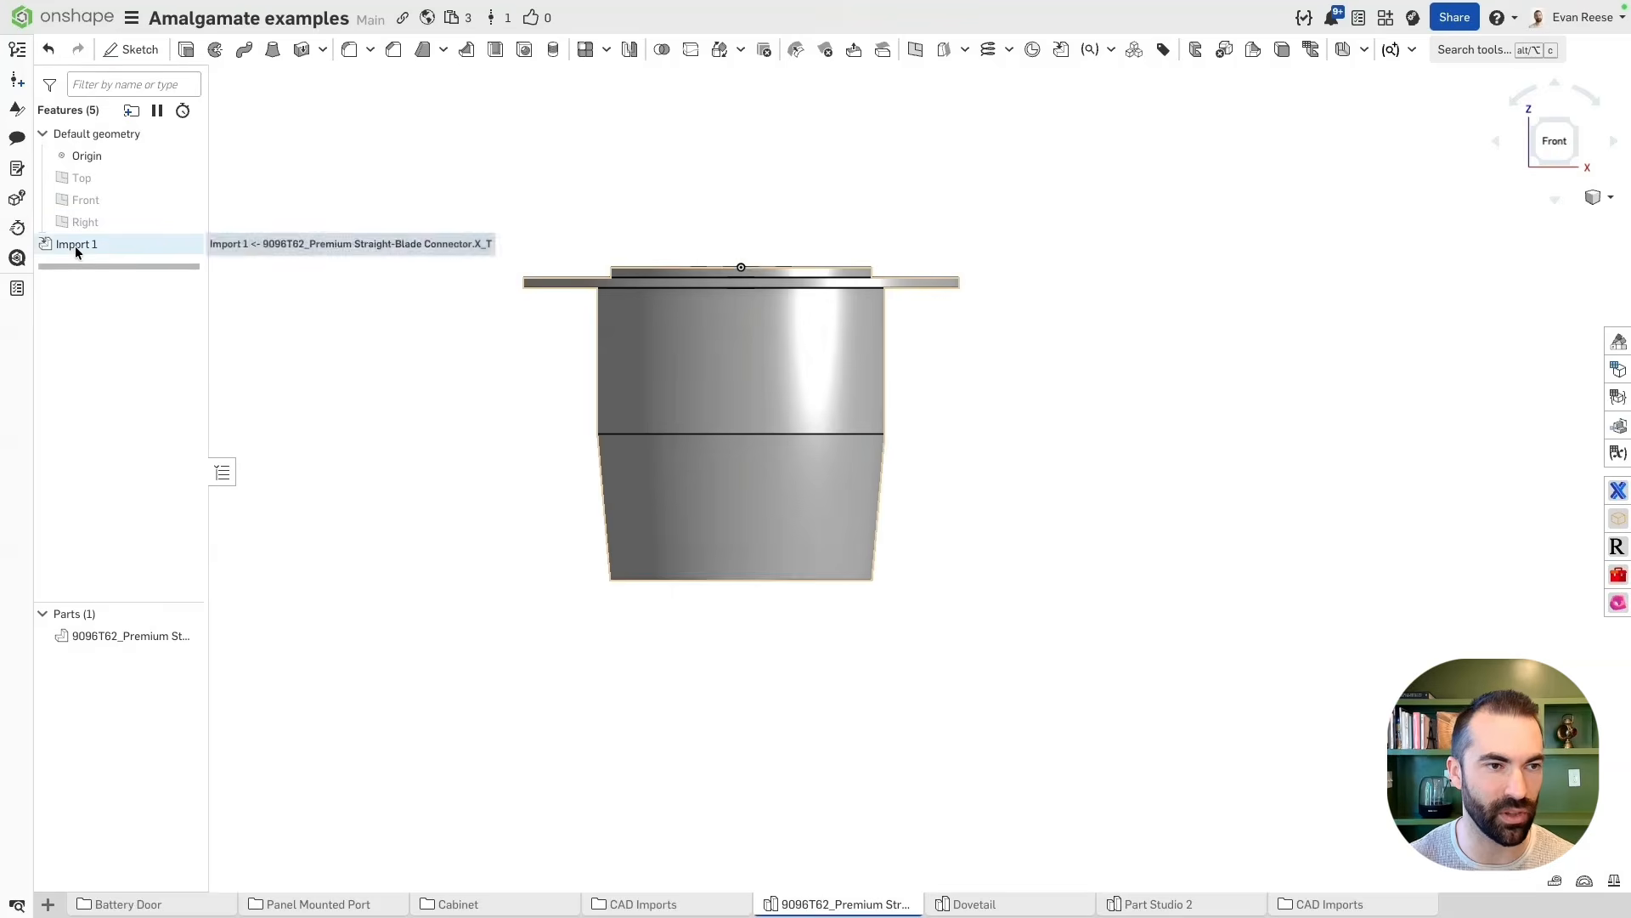
Start a Transform of the imported connector part, using the Transform by mate connector type
{"action": "key", "text": "alt+c"}
{"action": "left_click", "coordinate": [1184, 420]}
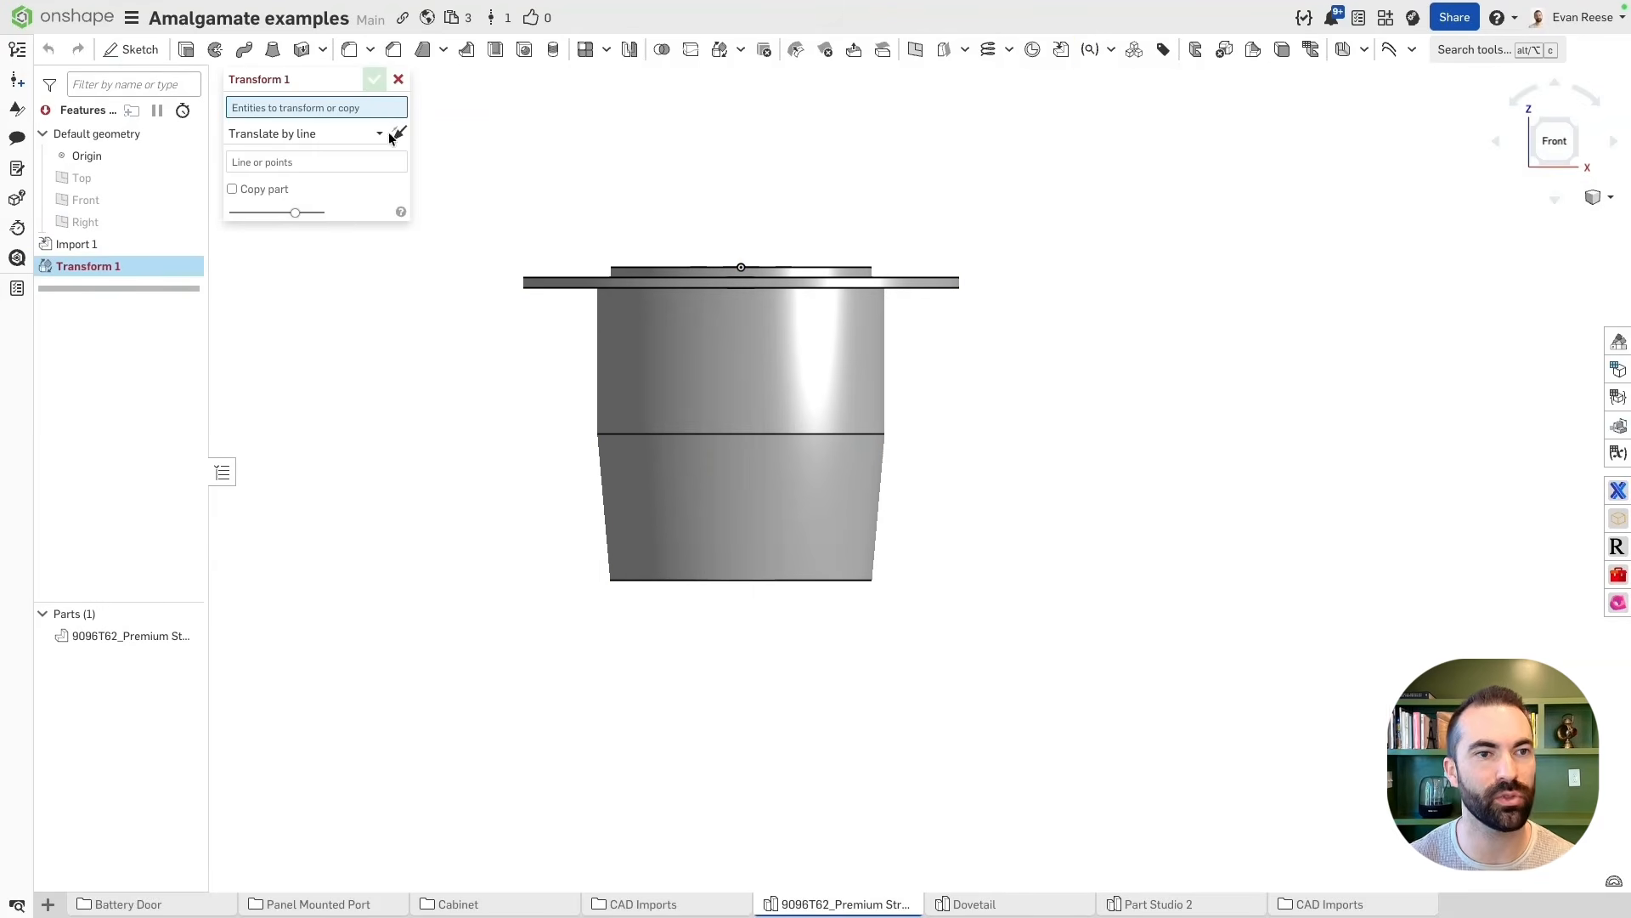
{"action": "left_click", "coordinate": [350, 133]}
{"action": "left_click", "coordinate": [312, 226]}
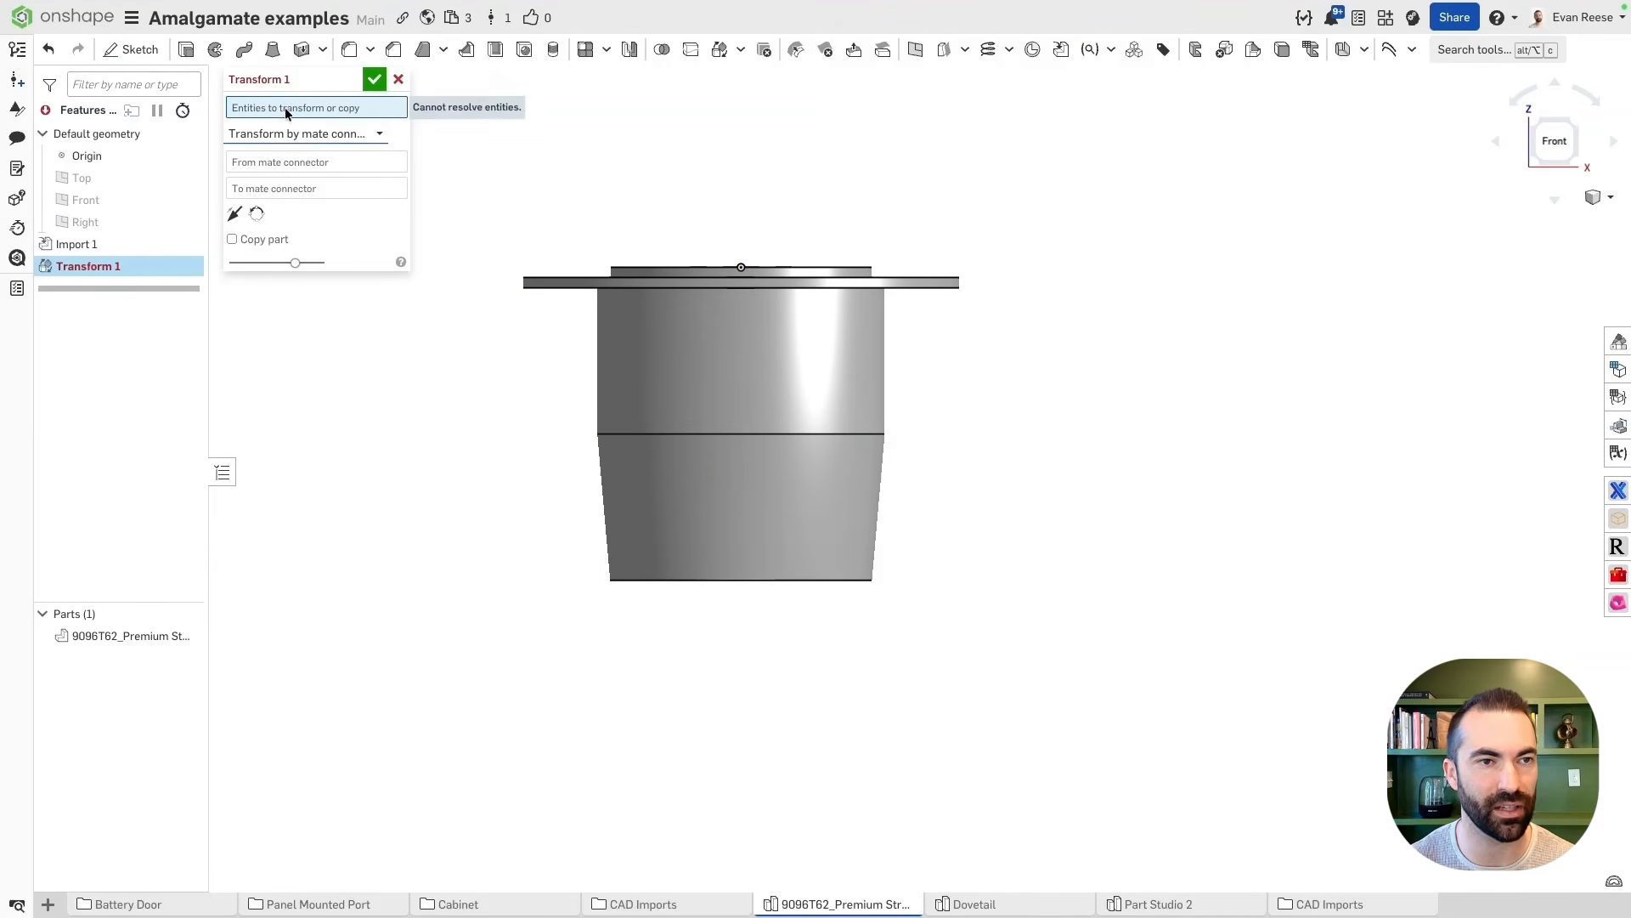
{"action": "left_click", "coordinate": [607, 267]}
Transform the connector from the centre of the flange's underside to the origin, reorient the secondary axis, and accept
{"action": "left_click", "coordinate": [290, 181]}
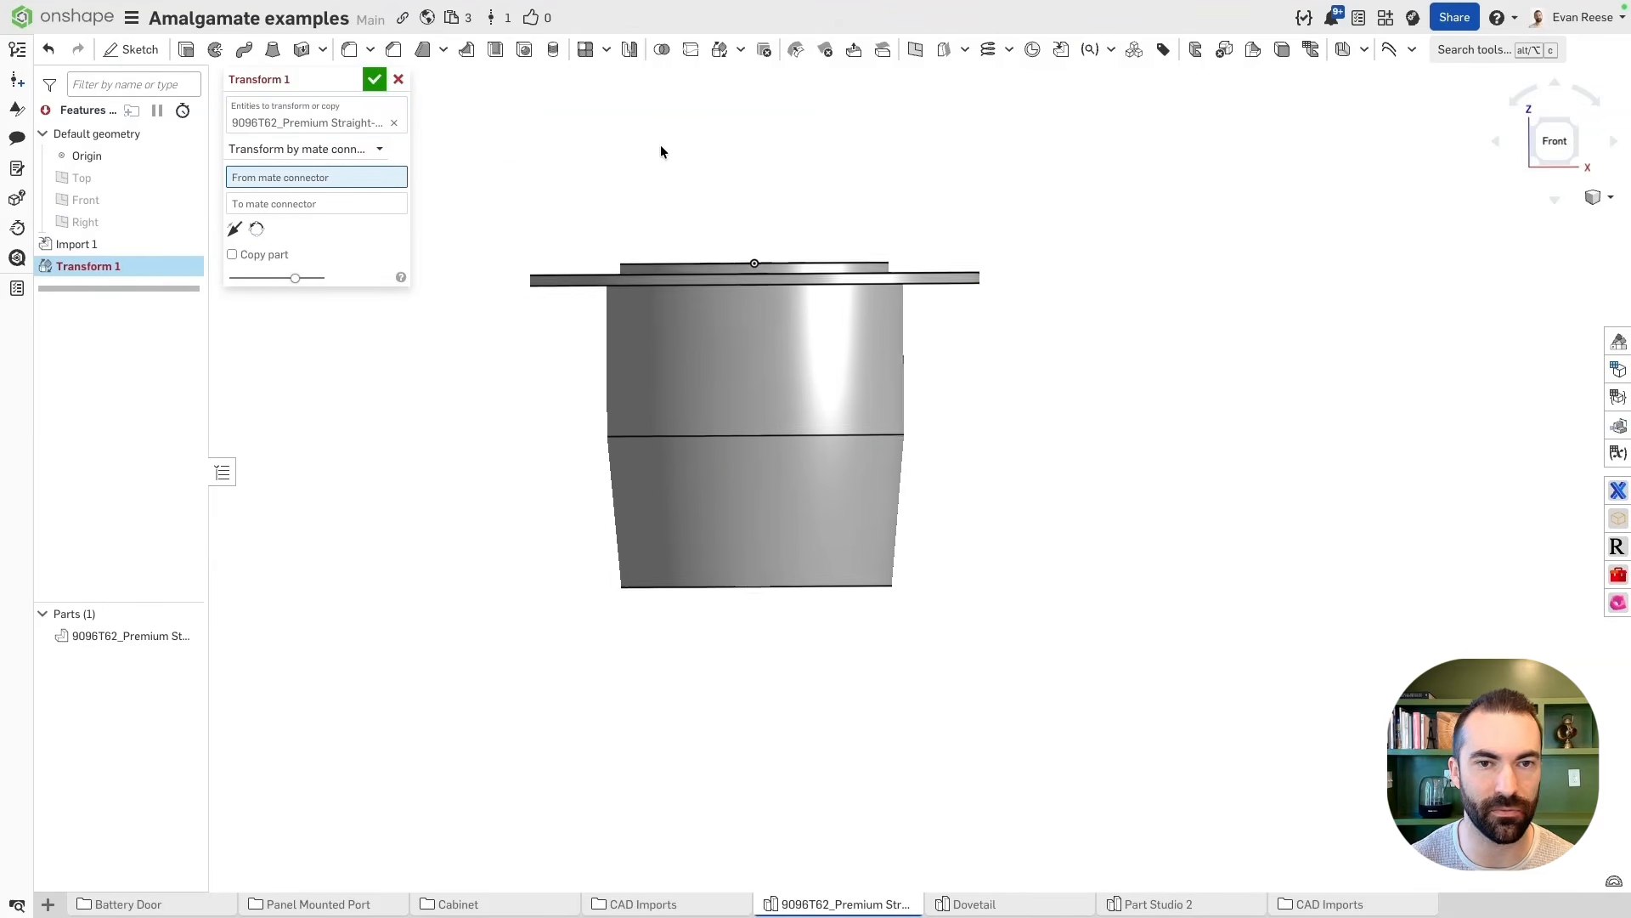
{"action": "right_click_drag", "start_coordinate": [660, 144], "coordinate": [664, 135]}
{"action": "scroll", "coordinate": [665, 135], "scroll_direction": "up", "scroll_amount": 2}
{"action": "left_click", "coordinate": [510, 282]}
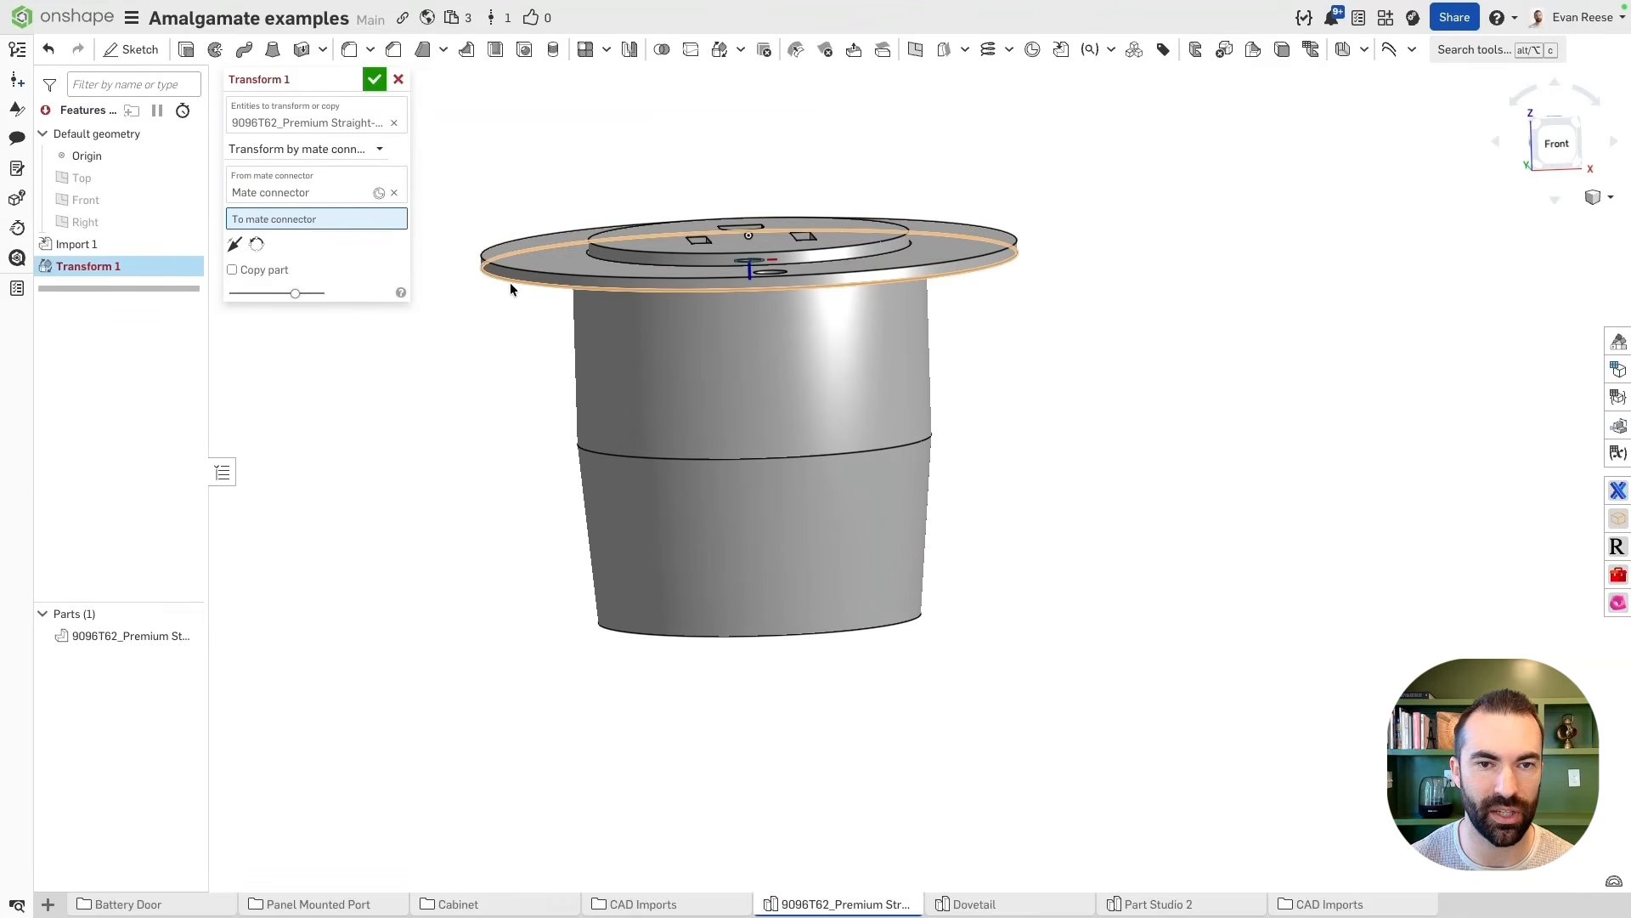
{"action": "left_click", "coordinate": [108, 163]}
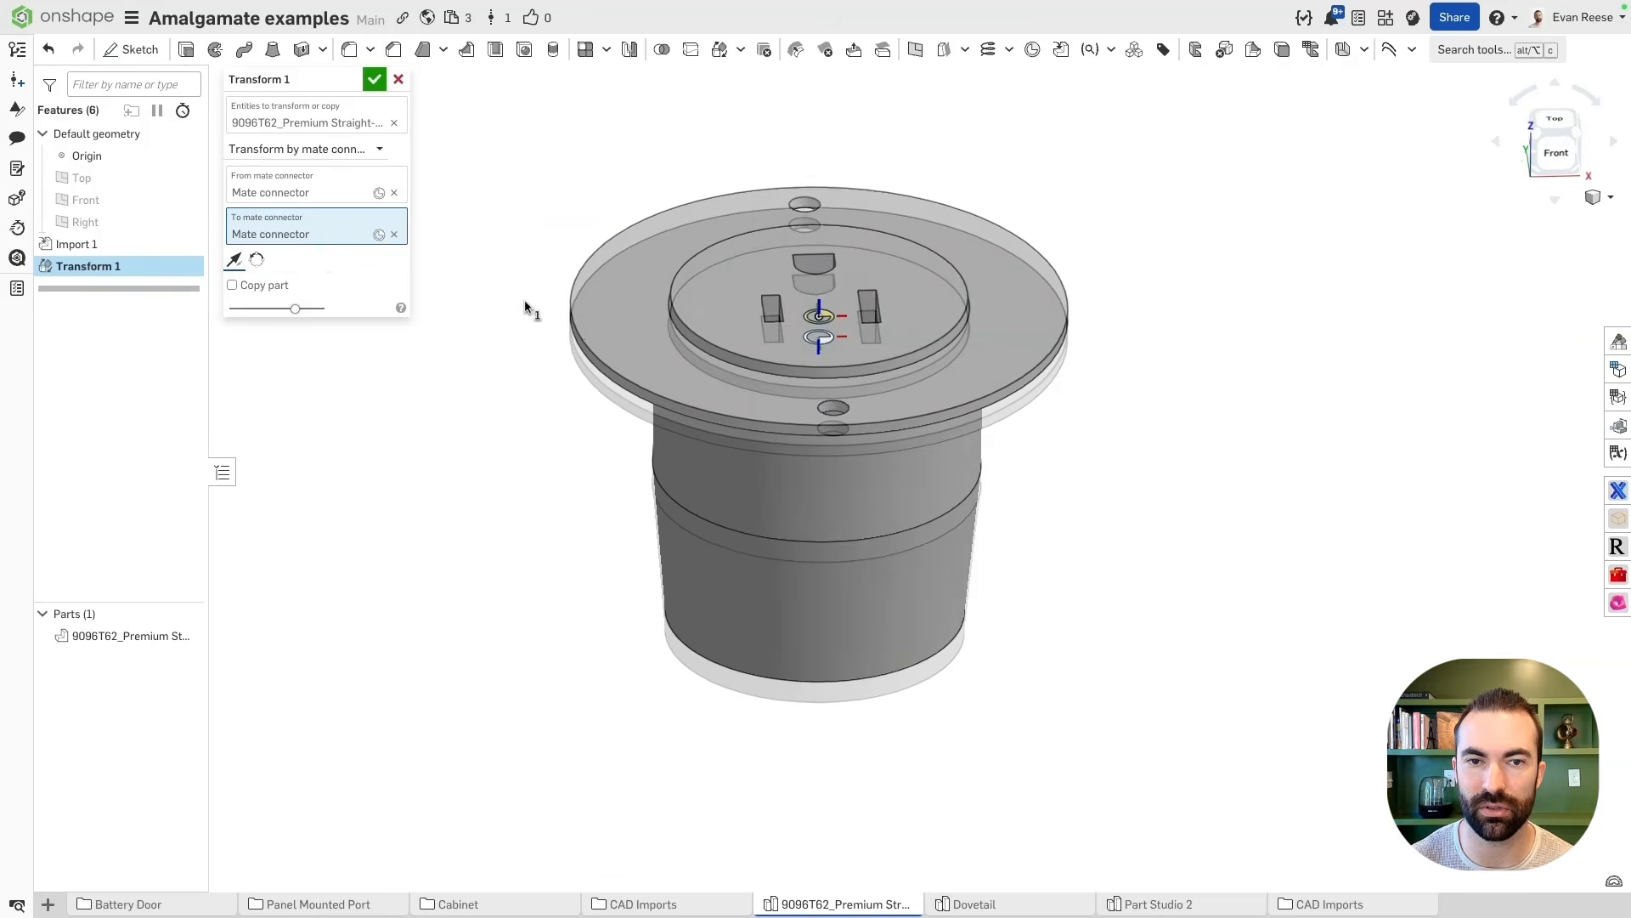
{"action": "left_click", "coordinate": [255, 263]}
{"action": "key", "text": "shift+5"}
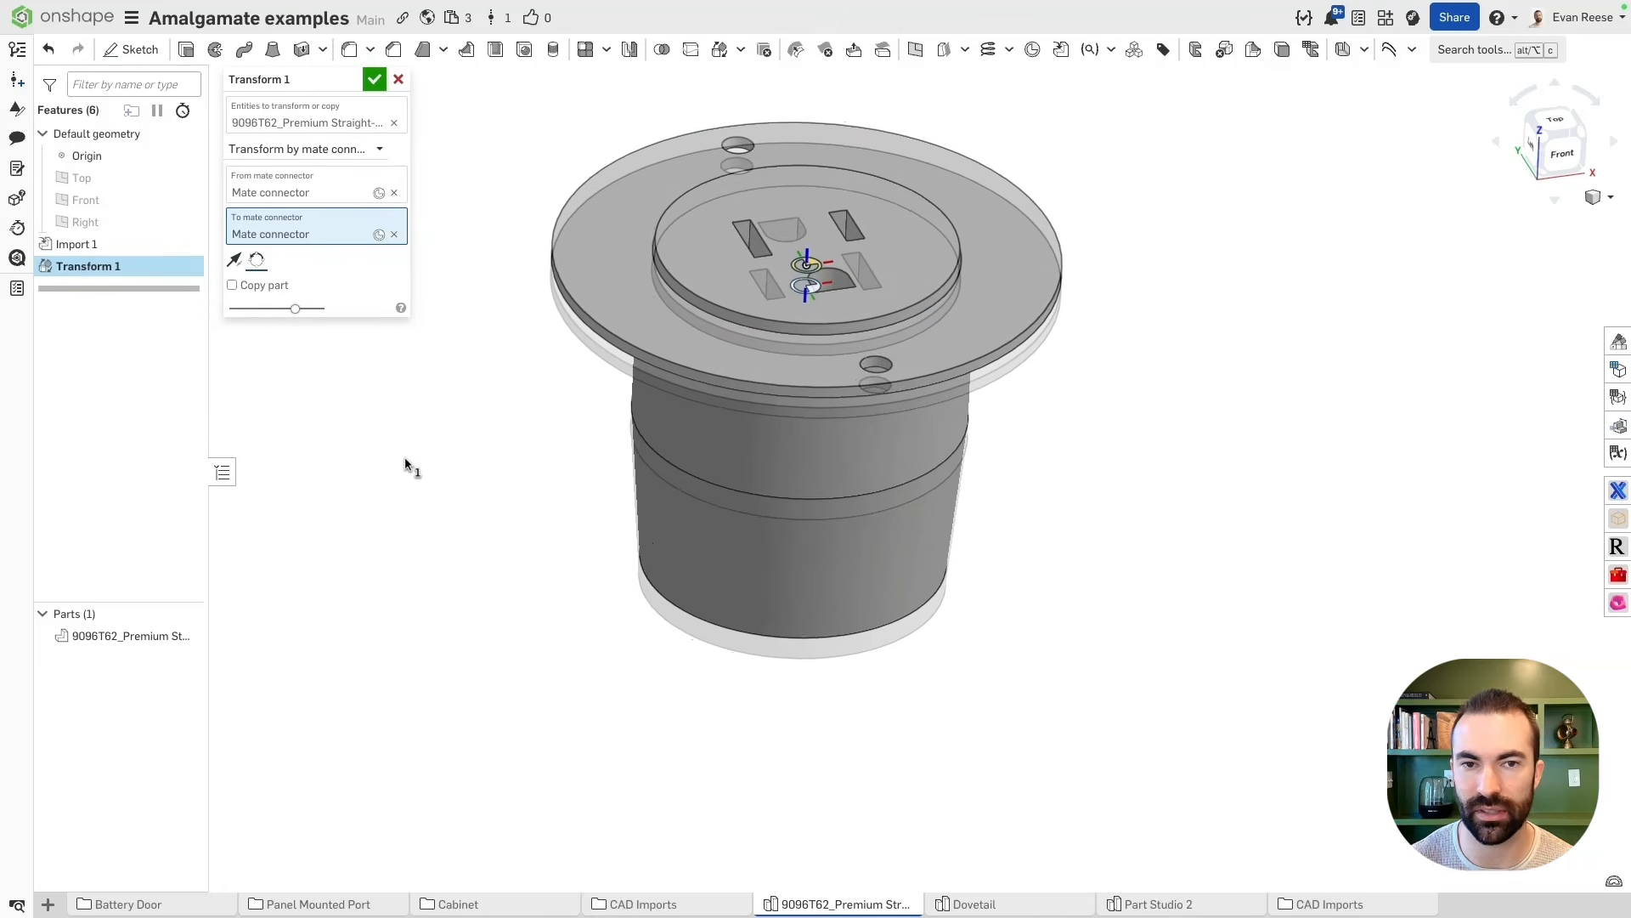
{"action": "left_click", "coordinate": [374, 79]}
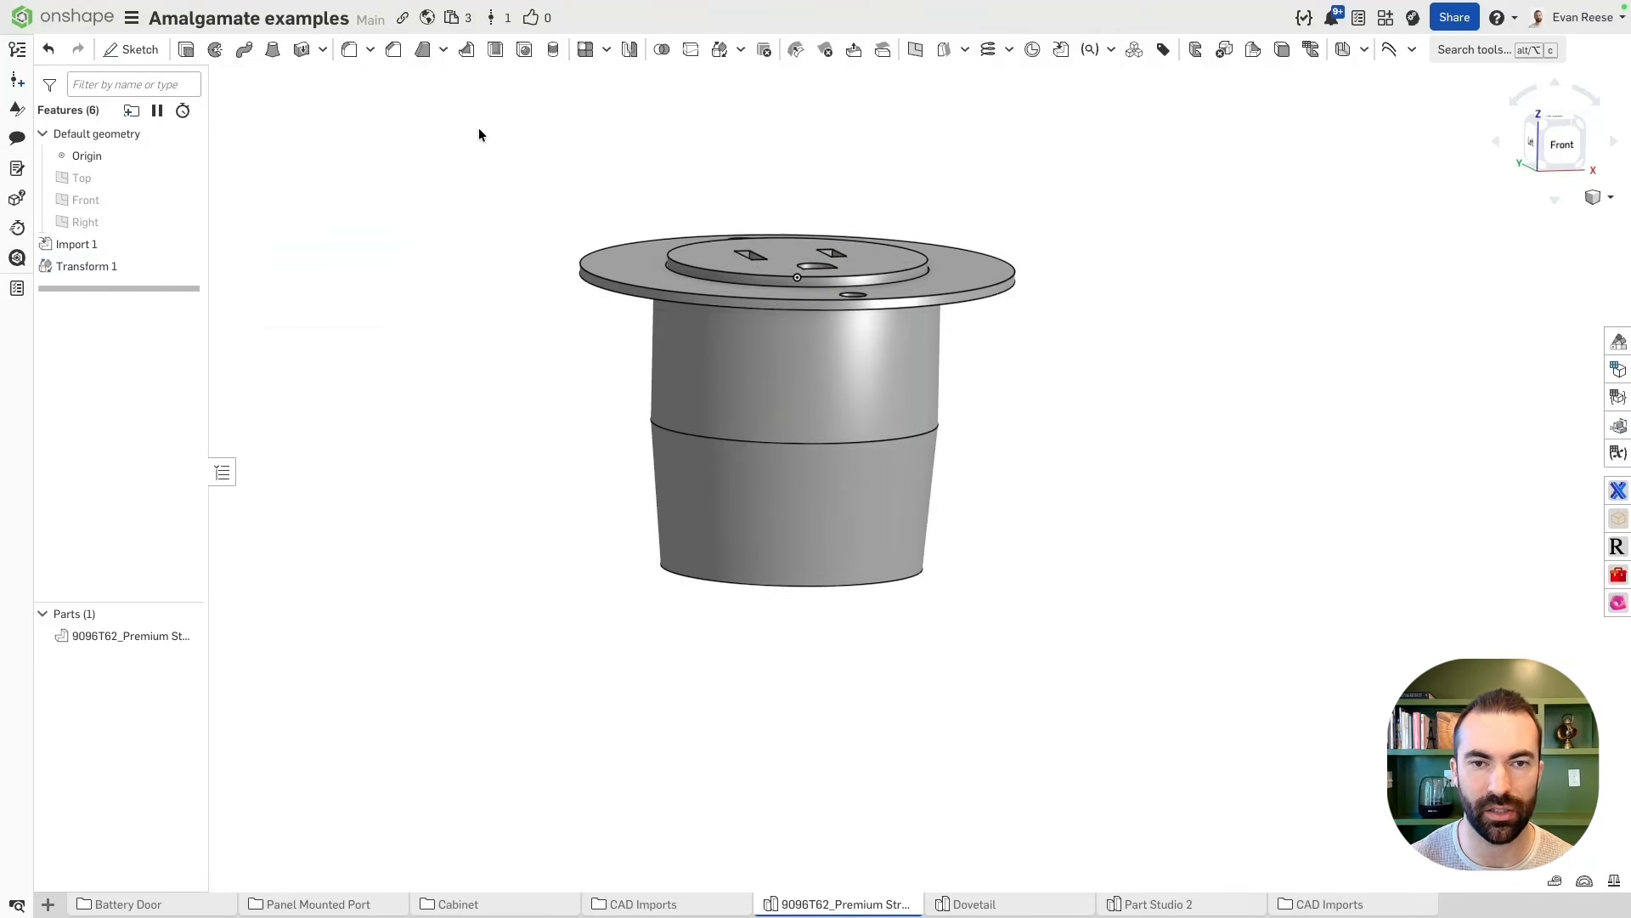
Examine the transformed connector's position at the origin, including the flange's underside, from the front and several other angles
{"action": "left_click", "coordinate": [1547, 150]}
{"action": "scroll", "coordinate": [950, 160], "scroll_direction": "up", "scroll_amount": 2}
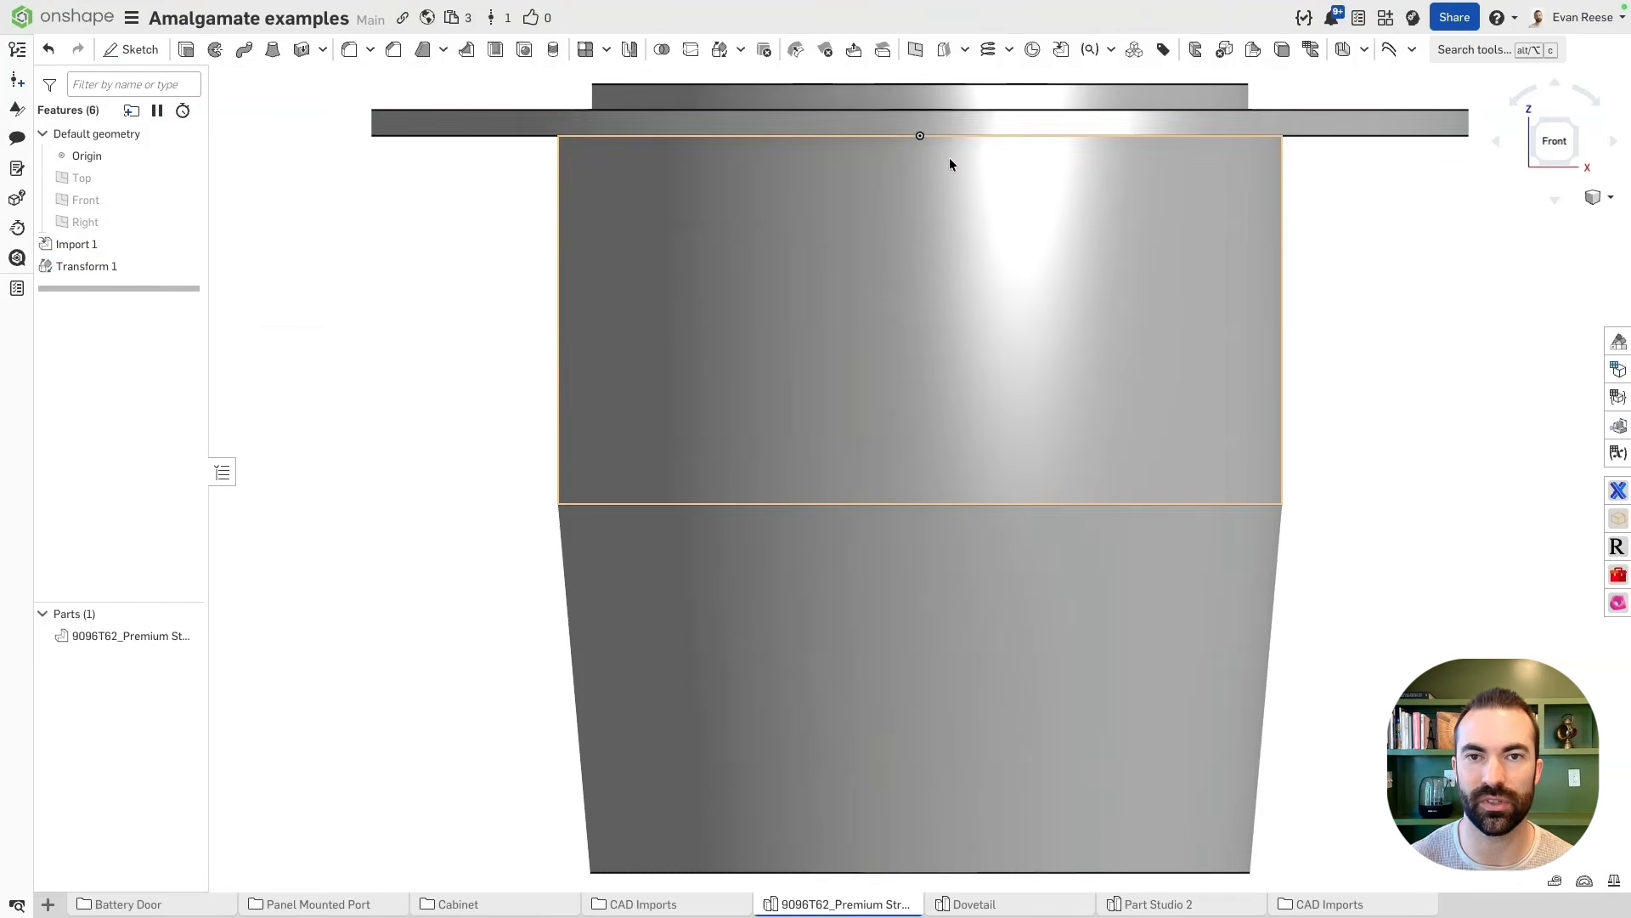
{"action": "right_click_drag", "start_coordinate": [771, 160], "coordinate": [605, 192]}
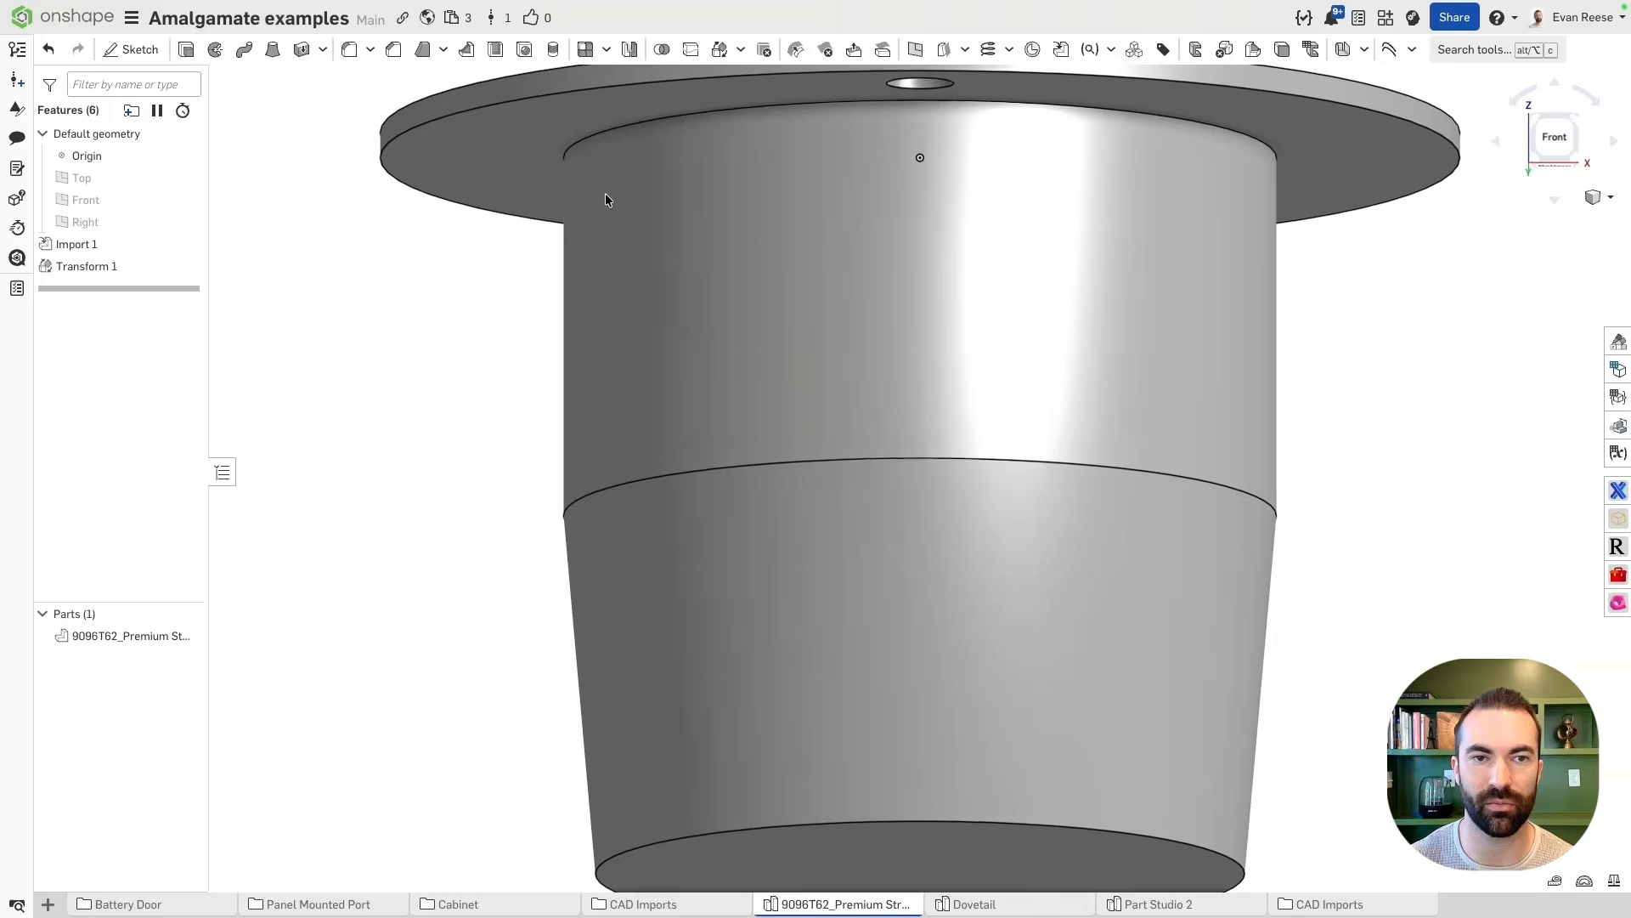
{"action": "left_click", "coordinate": [553, 183]}
{"action": "scroll", "coordinate": [590, 314], "scroll_direction": "down", "scroll_amount": 3}
{"action": "right_click_drag", "start_coordinate": [595, 253], "coordinate": [776, 226]}
{"action": "scroll", "coordinate": [775, 226], "scroll_direction": "down", "scroll_amount": 2}
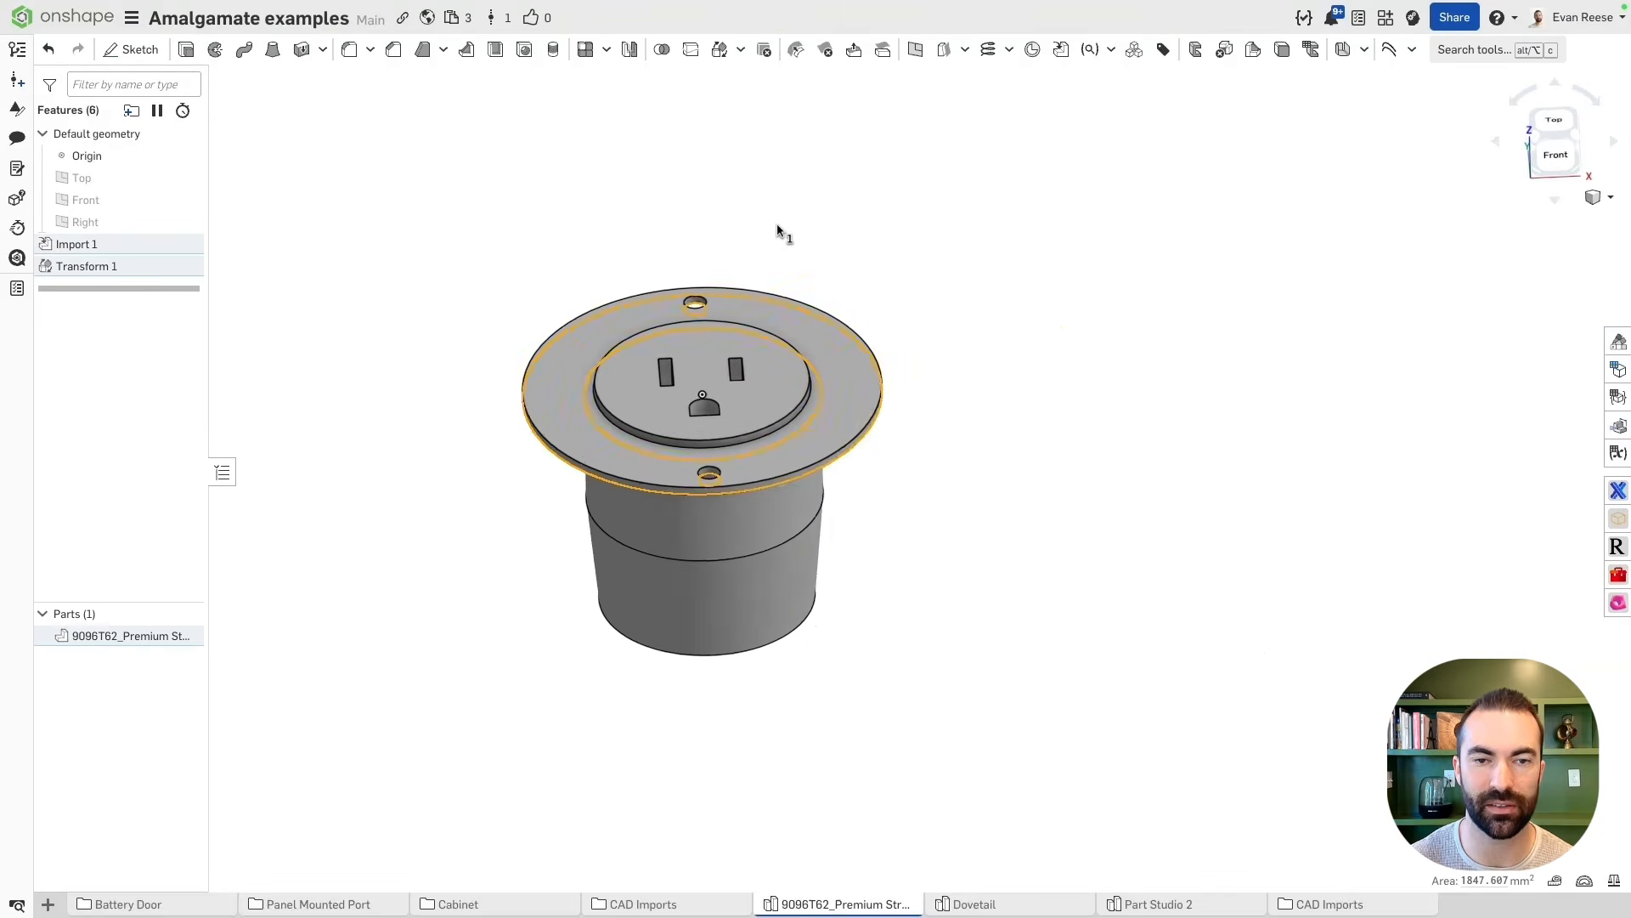
{"action": "left_click", "coordinate": [882, 260]}
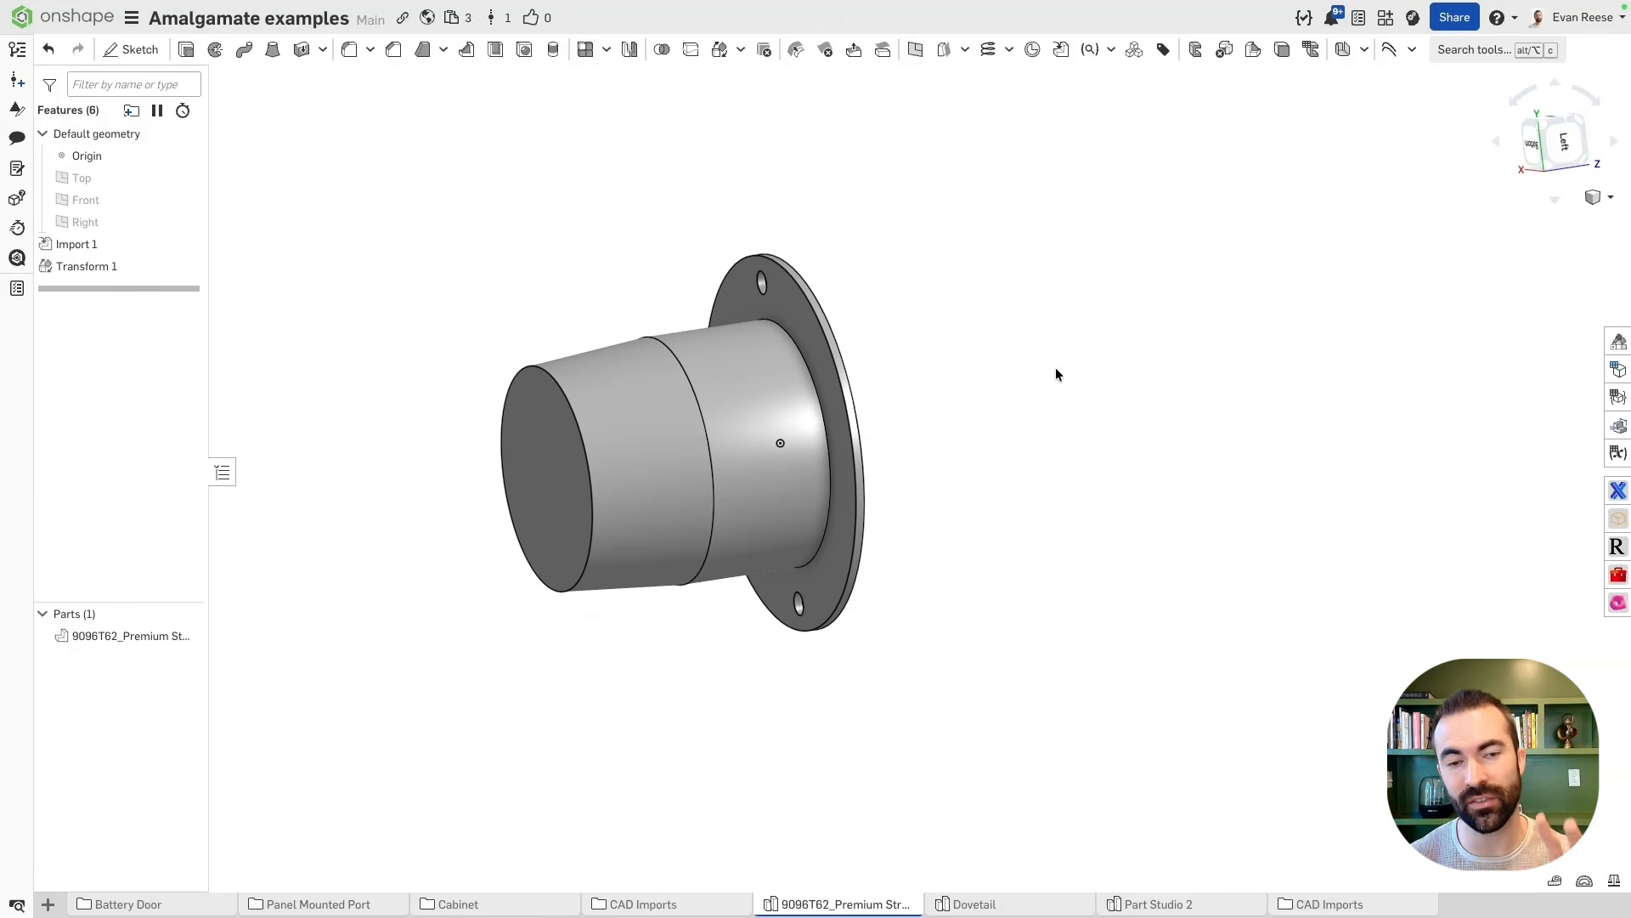
{"action": "right_click_drag", "start_coordinate": [1056, 368], "coordinate": [958, 369]}
{"action": "left_click_drag", "start_coordinate": [525, 189], "coordinate": [634, 189]}
{"action": "key", "text": "shift+5"}
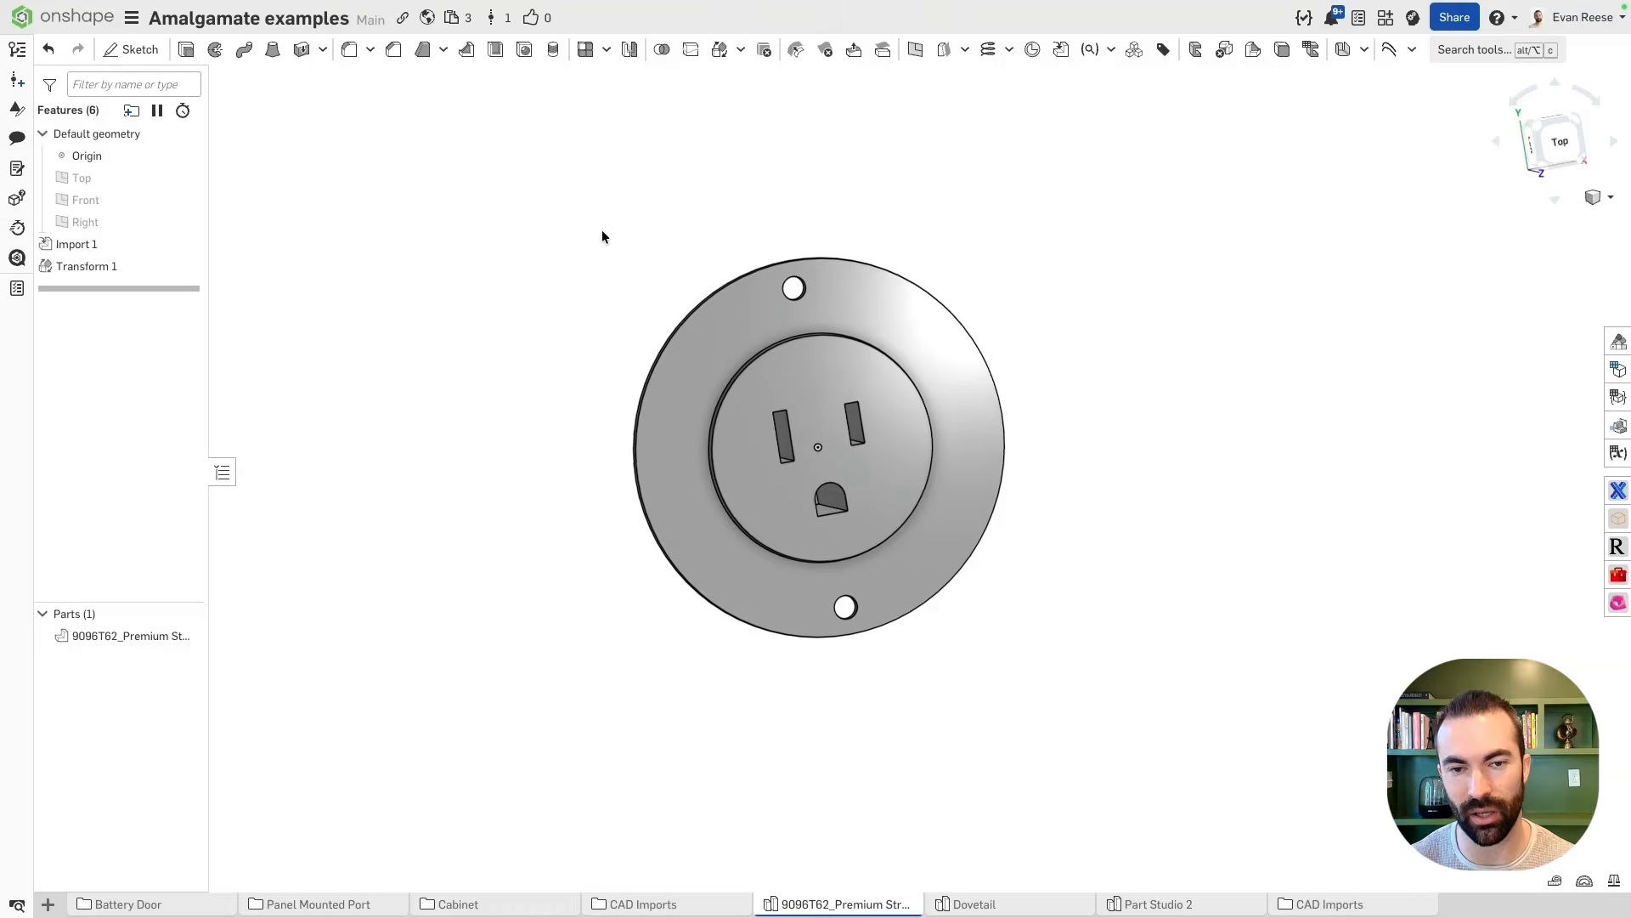
{"action": "key", "text": "shift+3"}
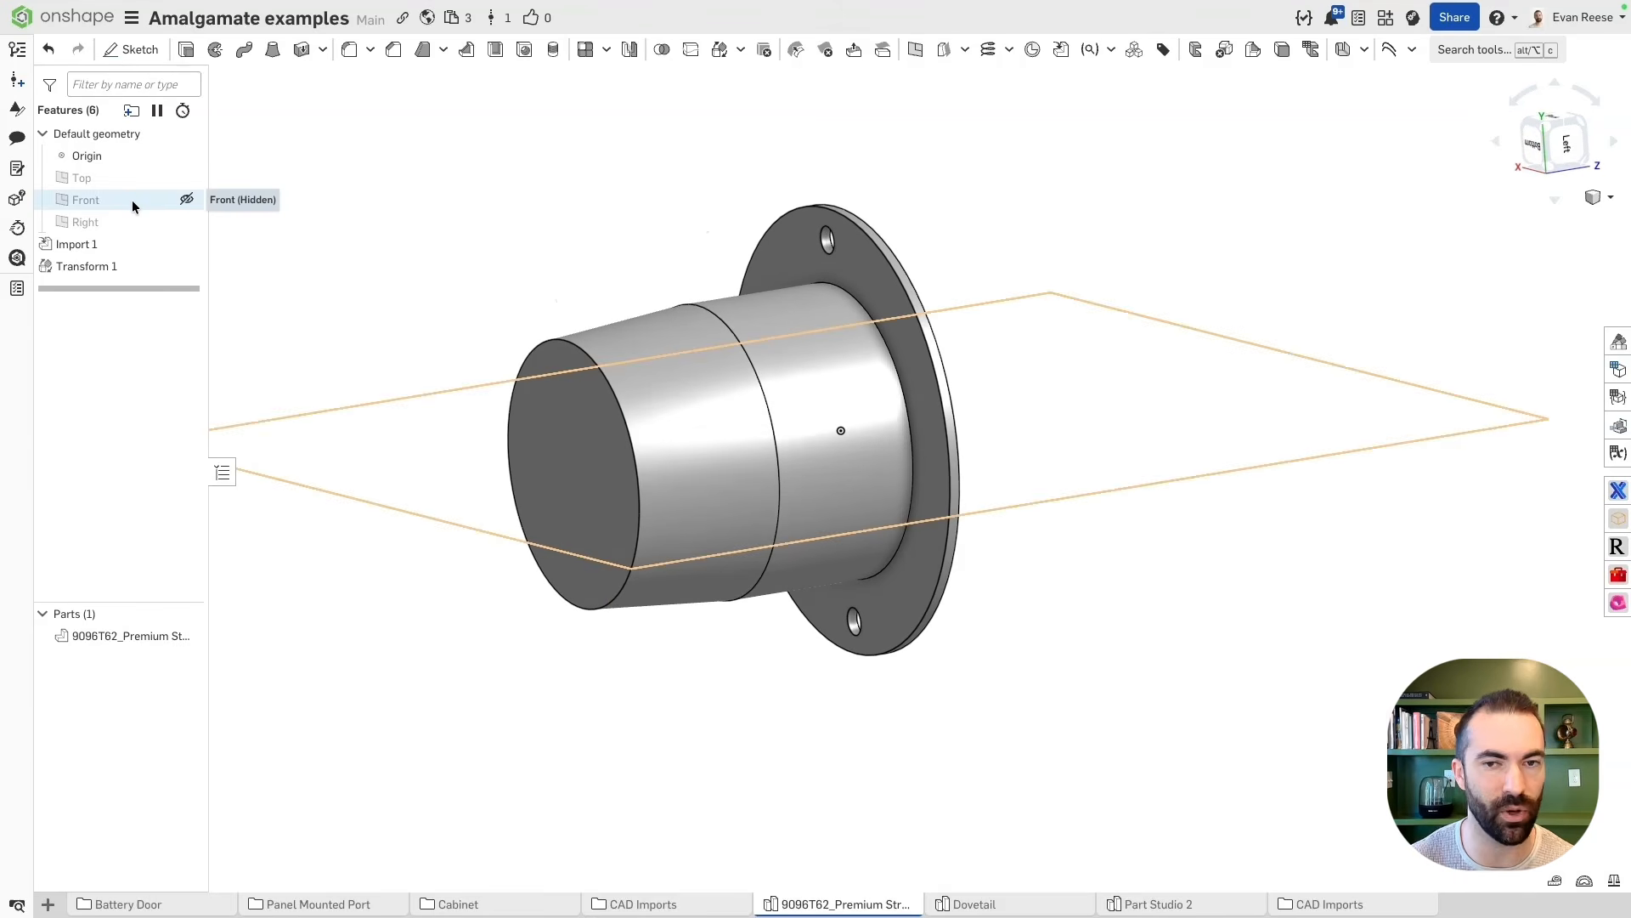
On the Right plane, sketch a rectangle about 5.7 by 28.4 mm and a longer rectangle adjoining its rear side along the connector body
{"action": "left_click", "coordinate": [114, 219]}
{"action": "key", "text": "shift+s"}
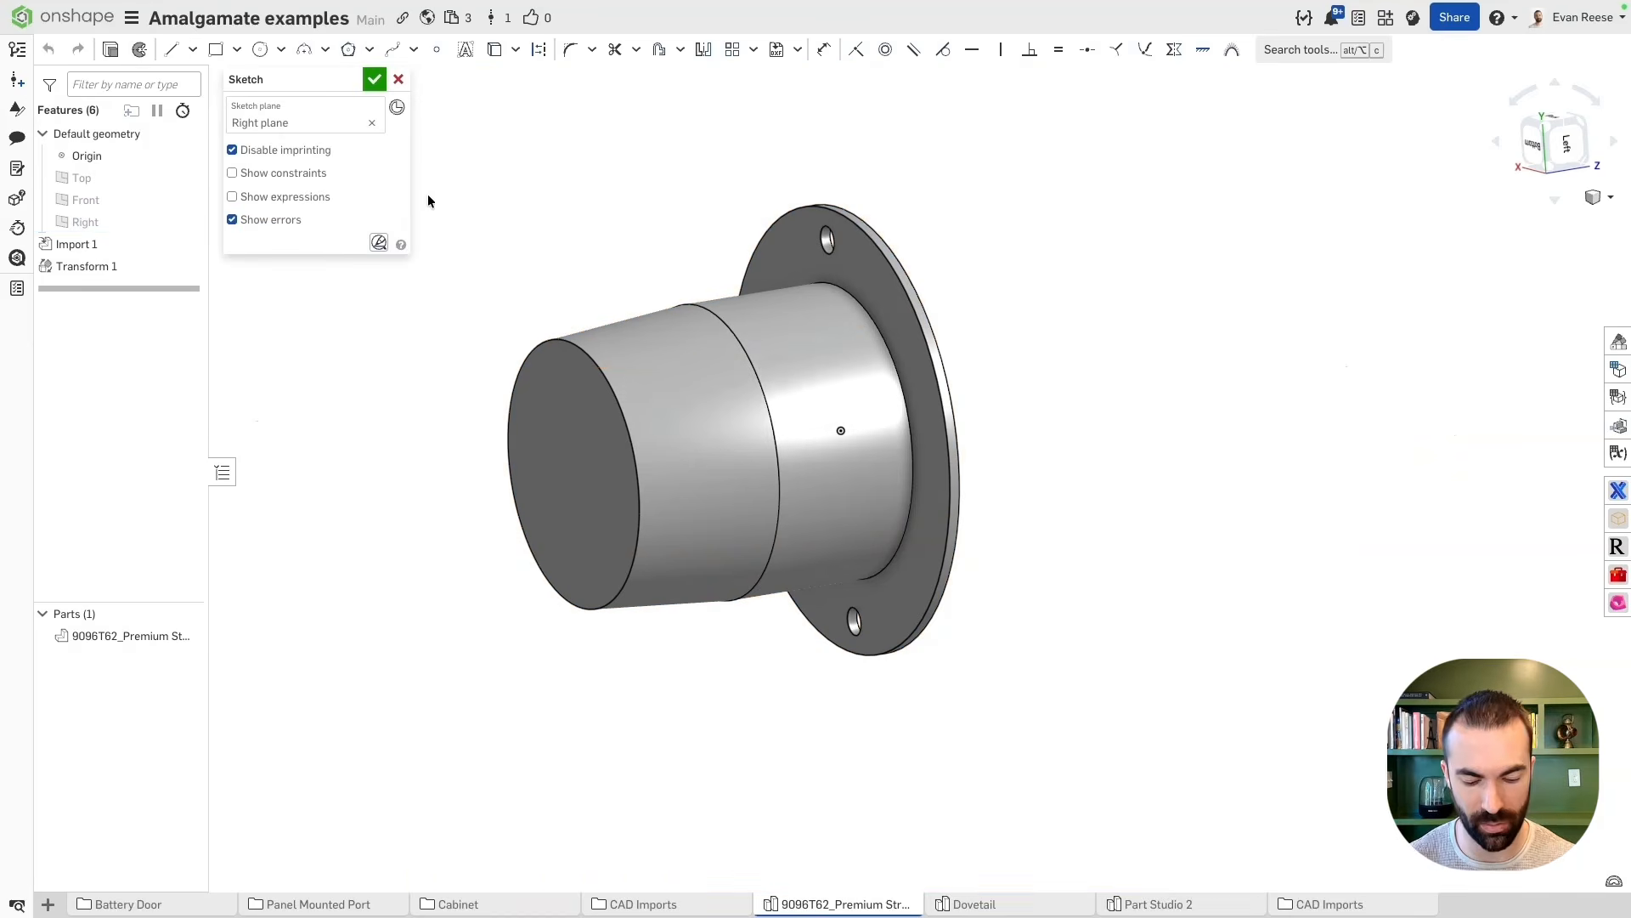
{"action": "key", "text": "n"}
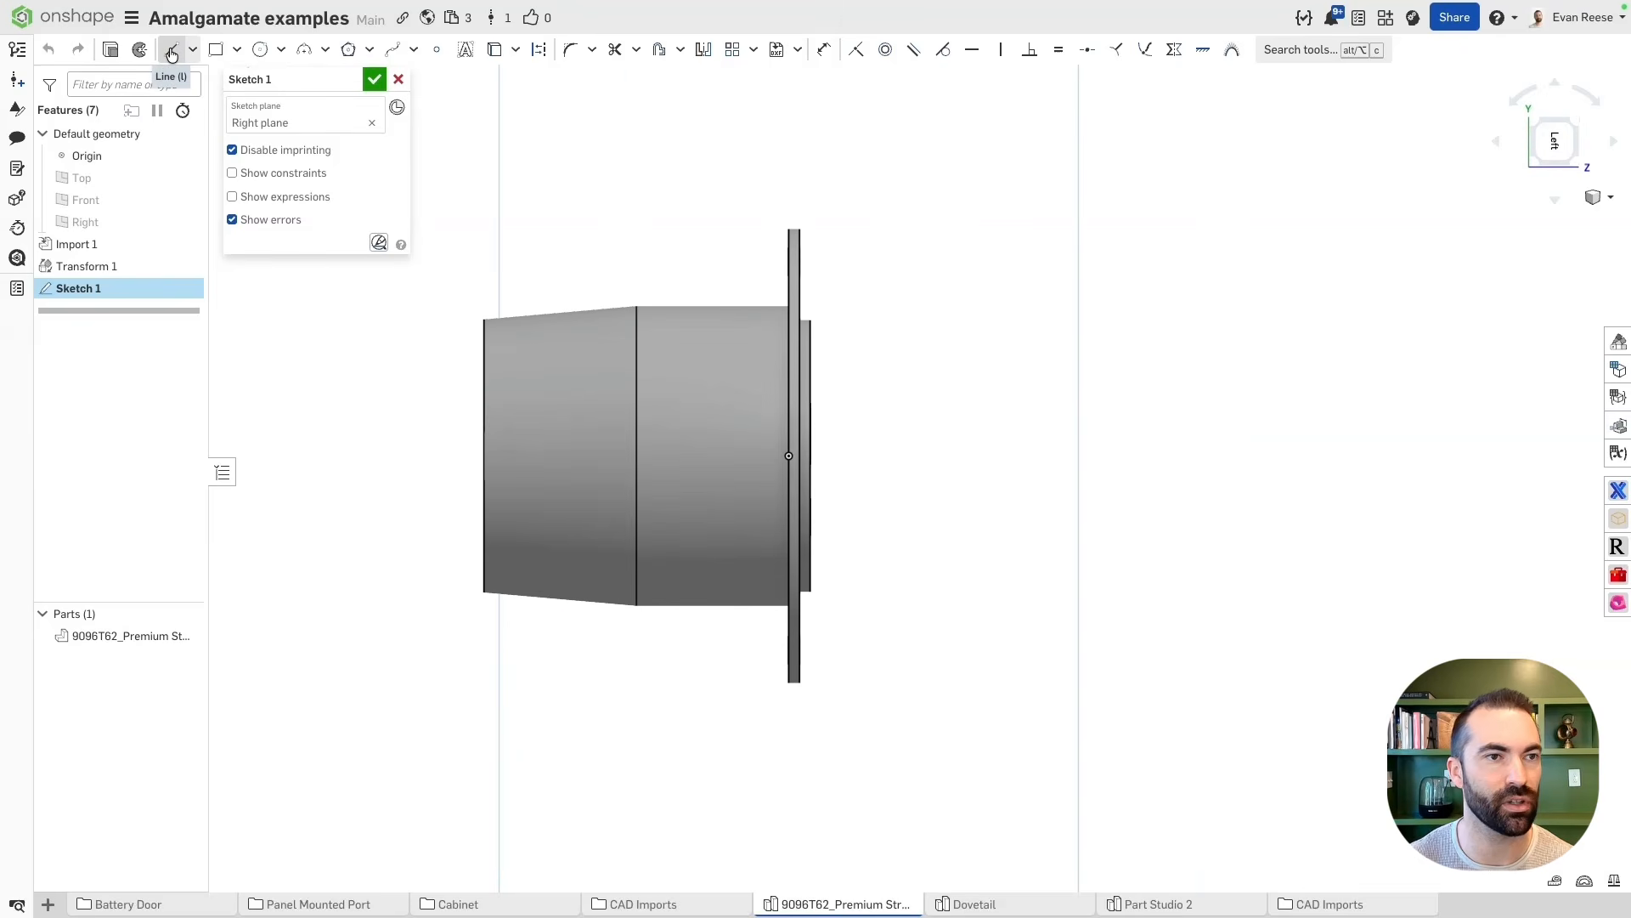
{"action": "left_click", "coordinate": [216, 51]}
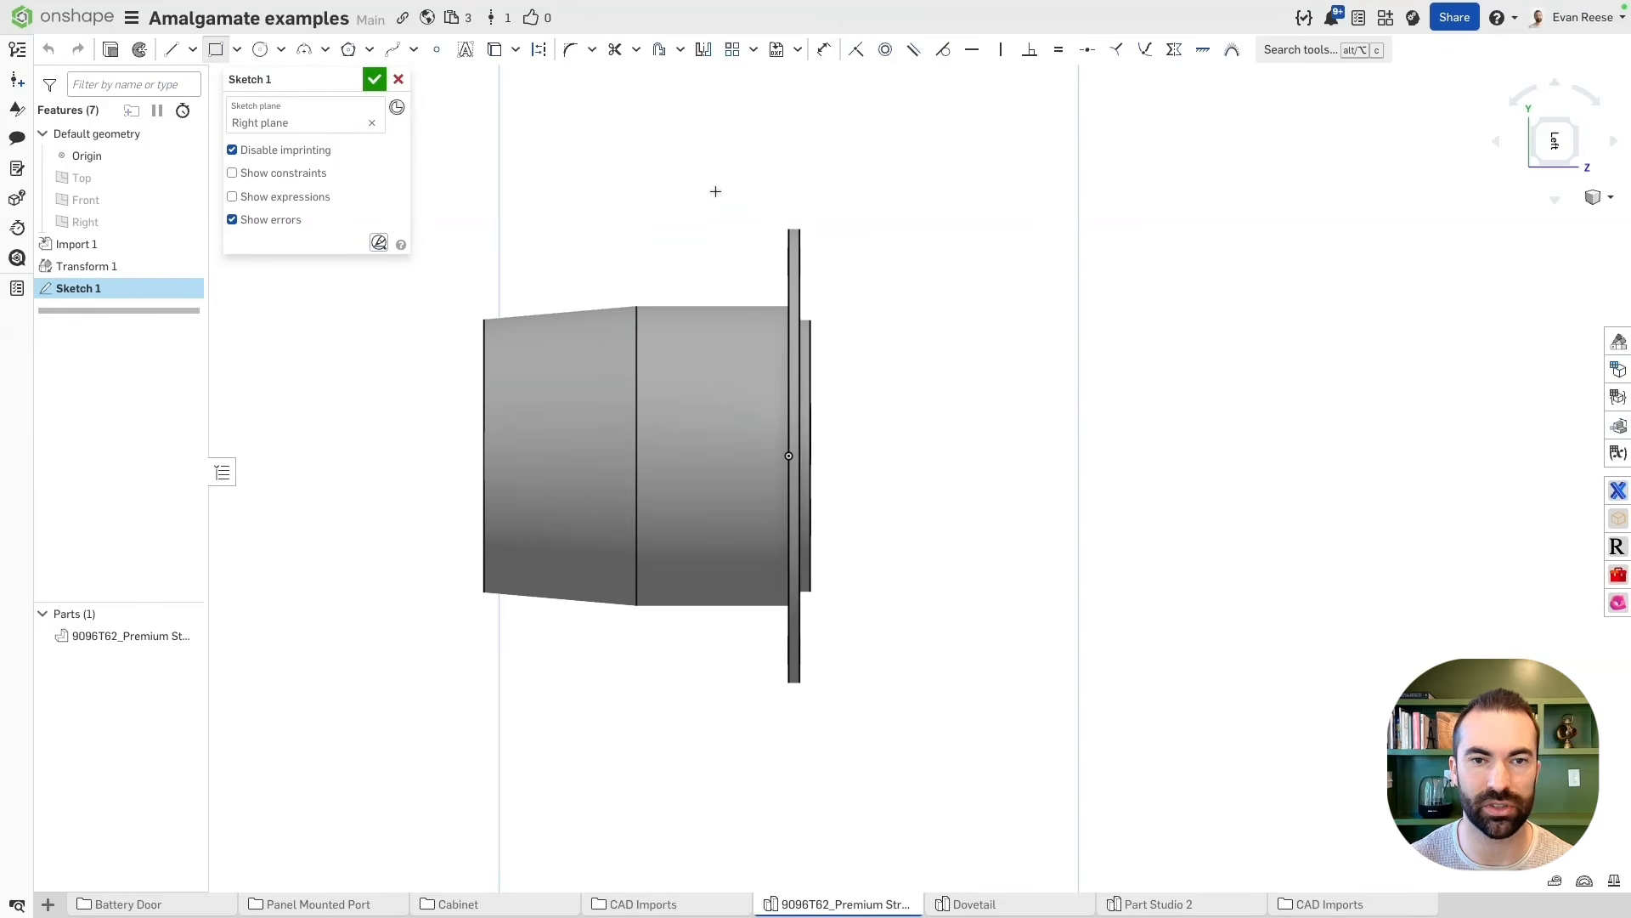
{"action": "left_click", "coordinate": [757, 383]}
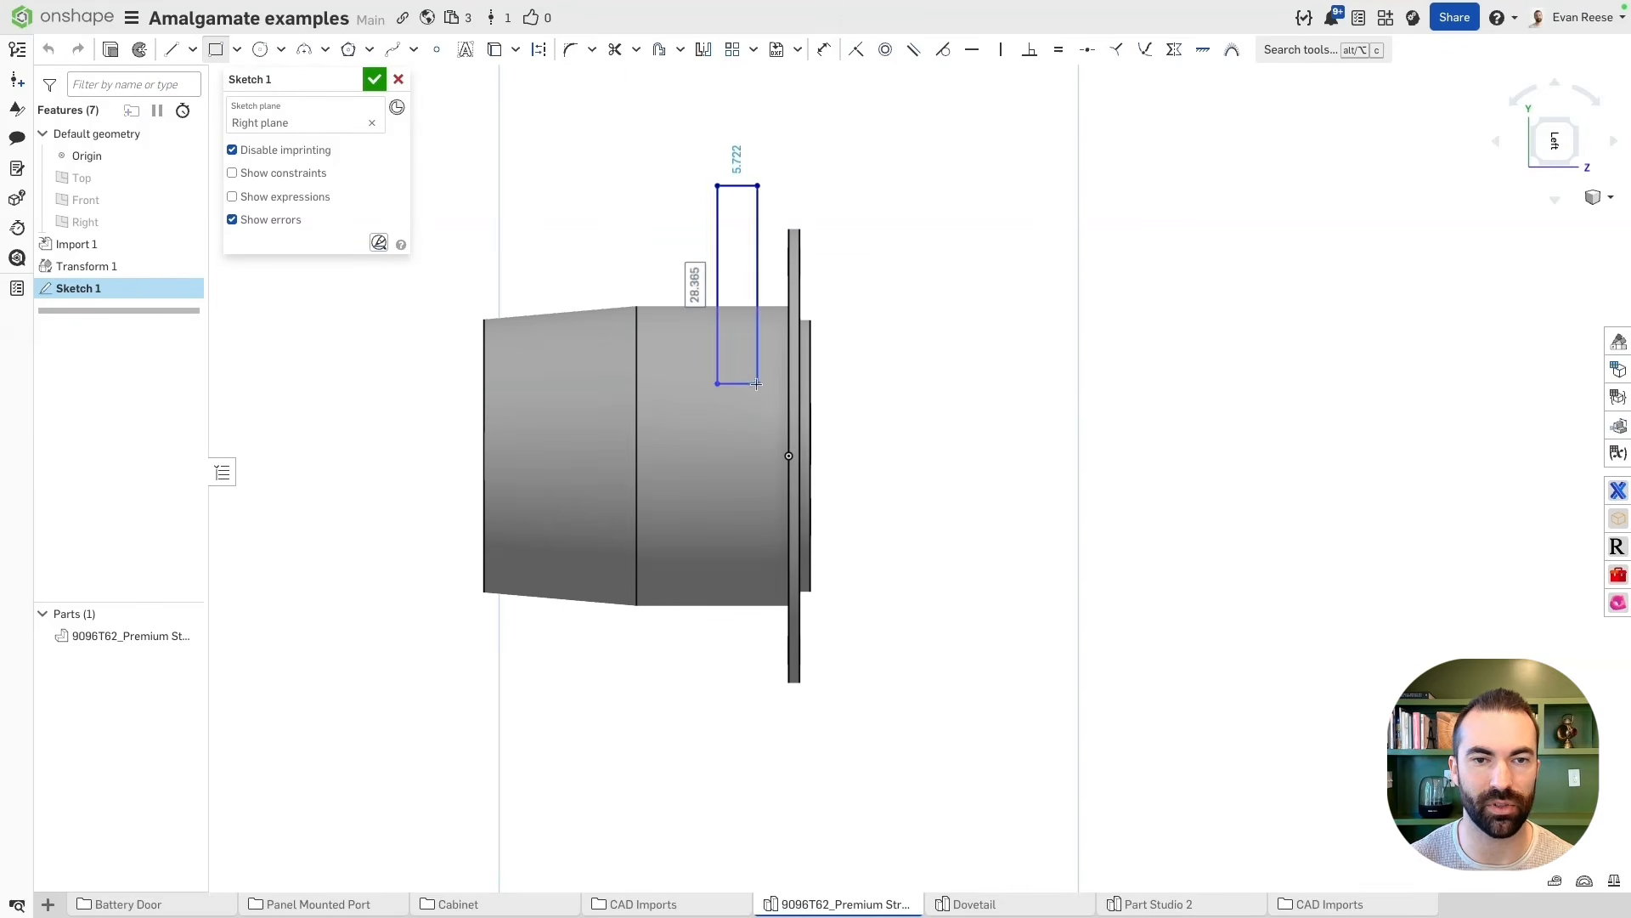
{"action": "left_click", "coordinate": [716, 255]}
{"action": "left_click", "coordinate": [452, 383]}
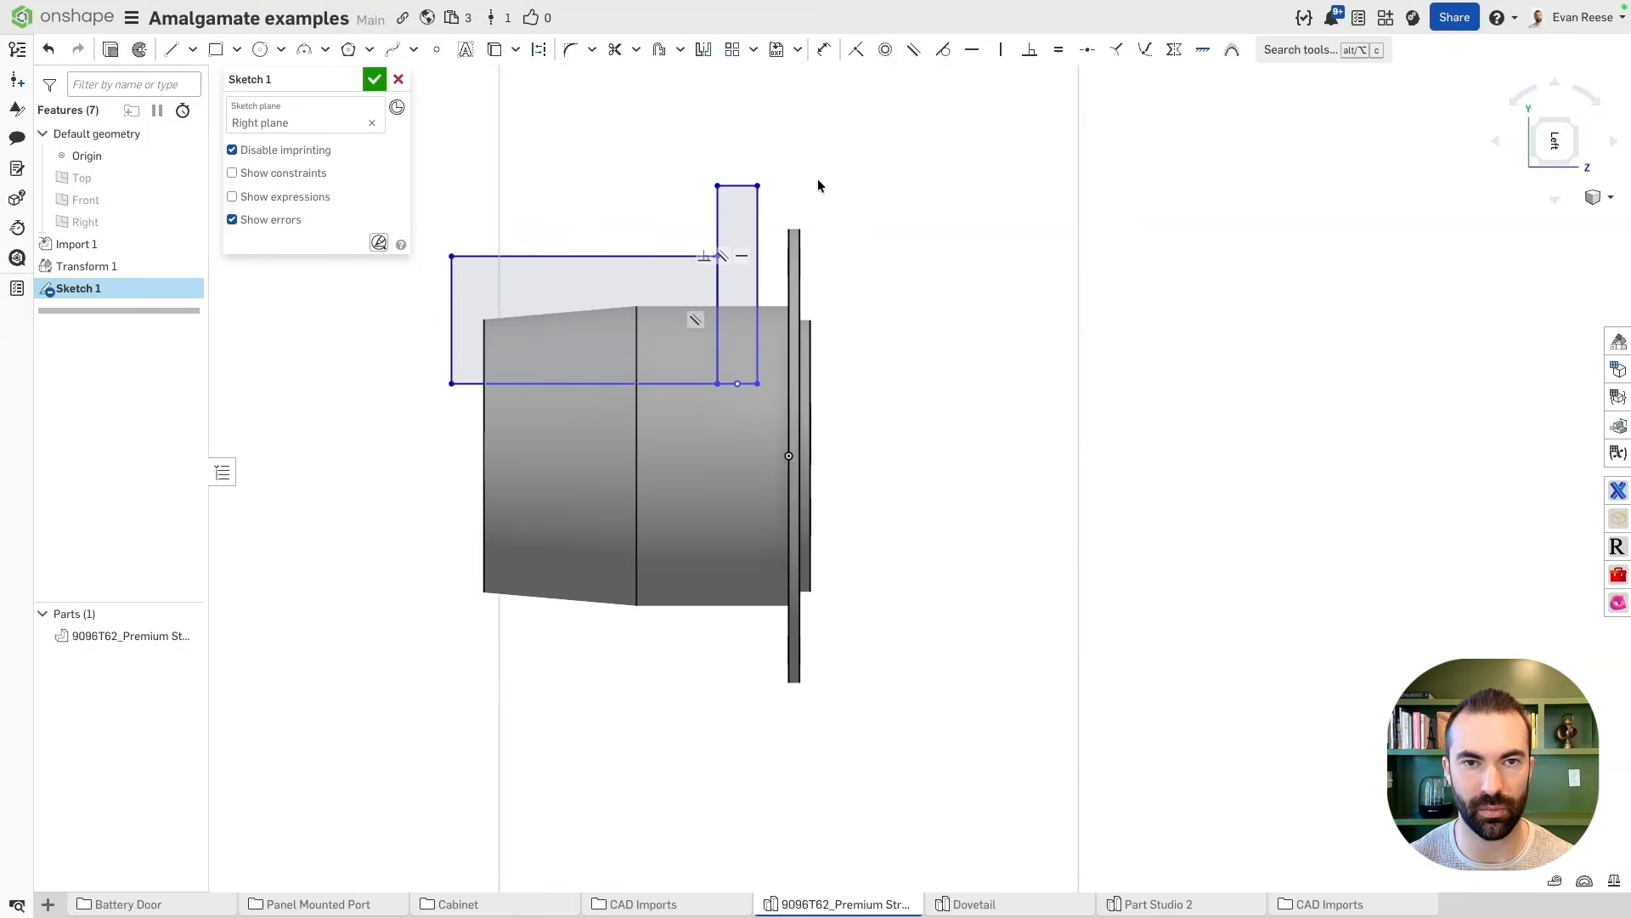
Constrain the narrow rectangle's upper rear corner to the flange's underside edge, and make its front side coincident with the raised socket face
{"action": "right_click_drag", "start_coordinate": [822, 192], "coordinate": [820, 194]}
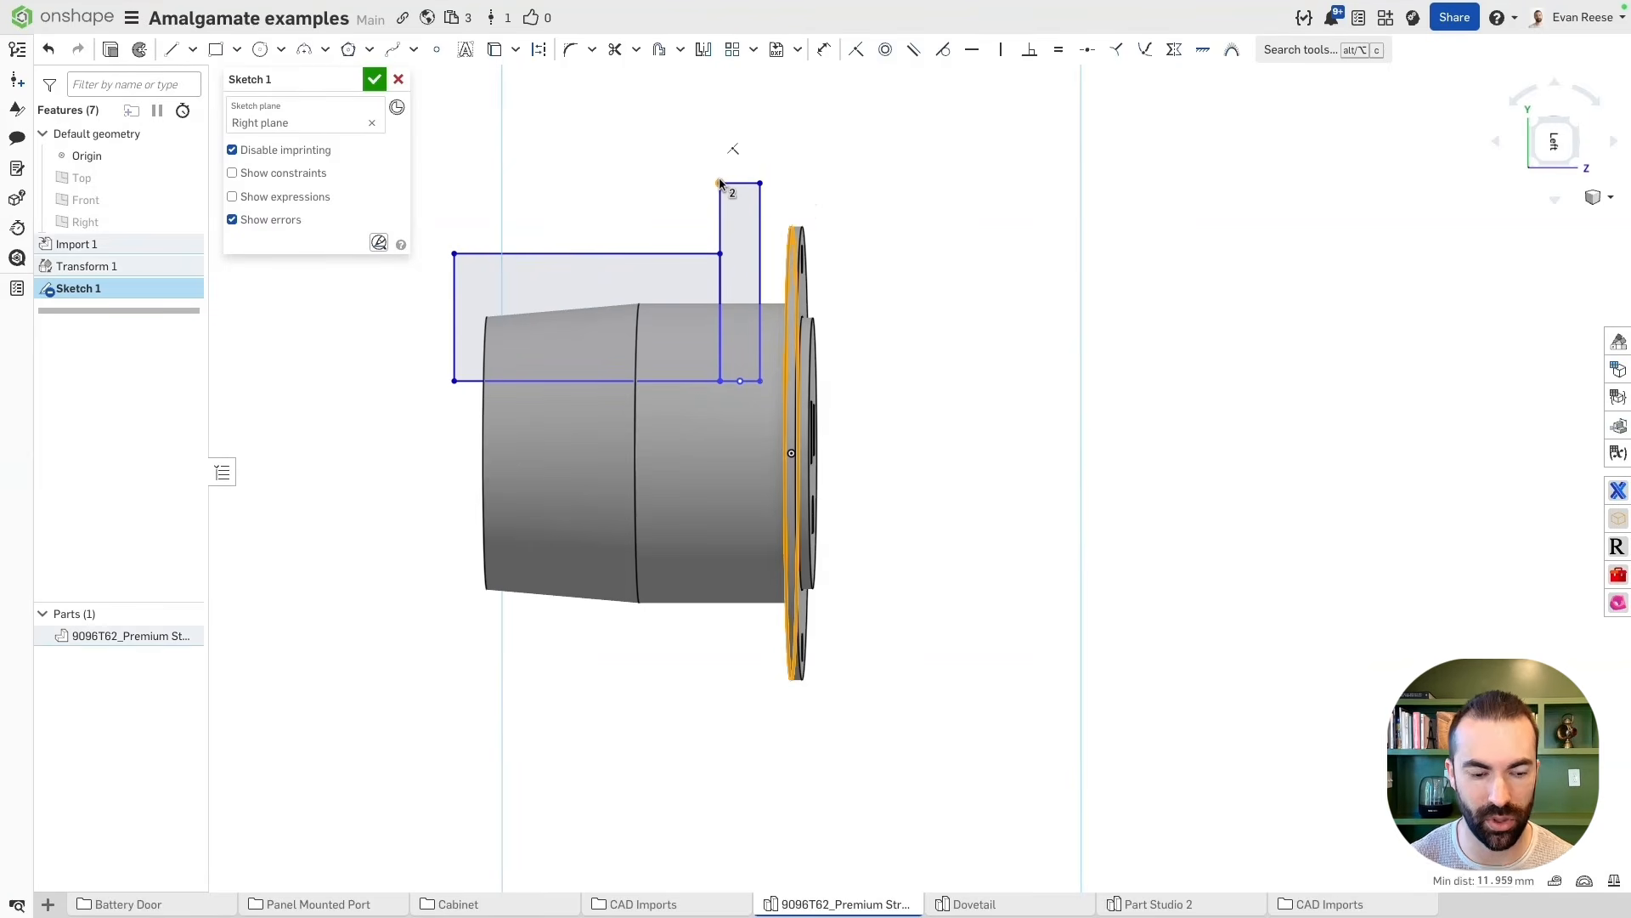
{"action": "key", "text": "i"}
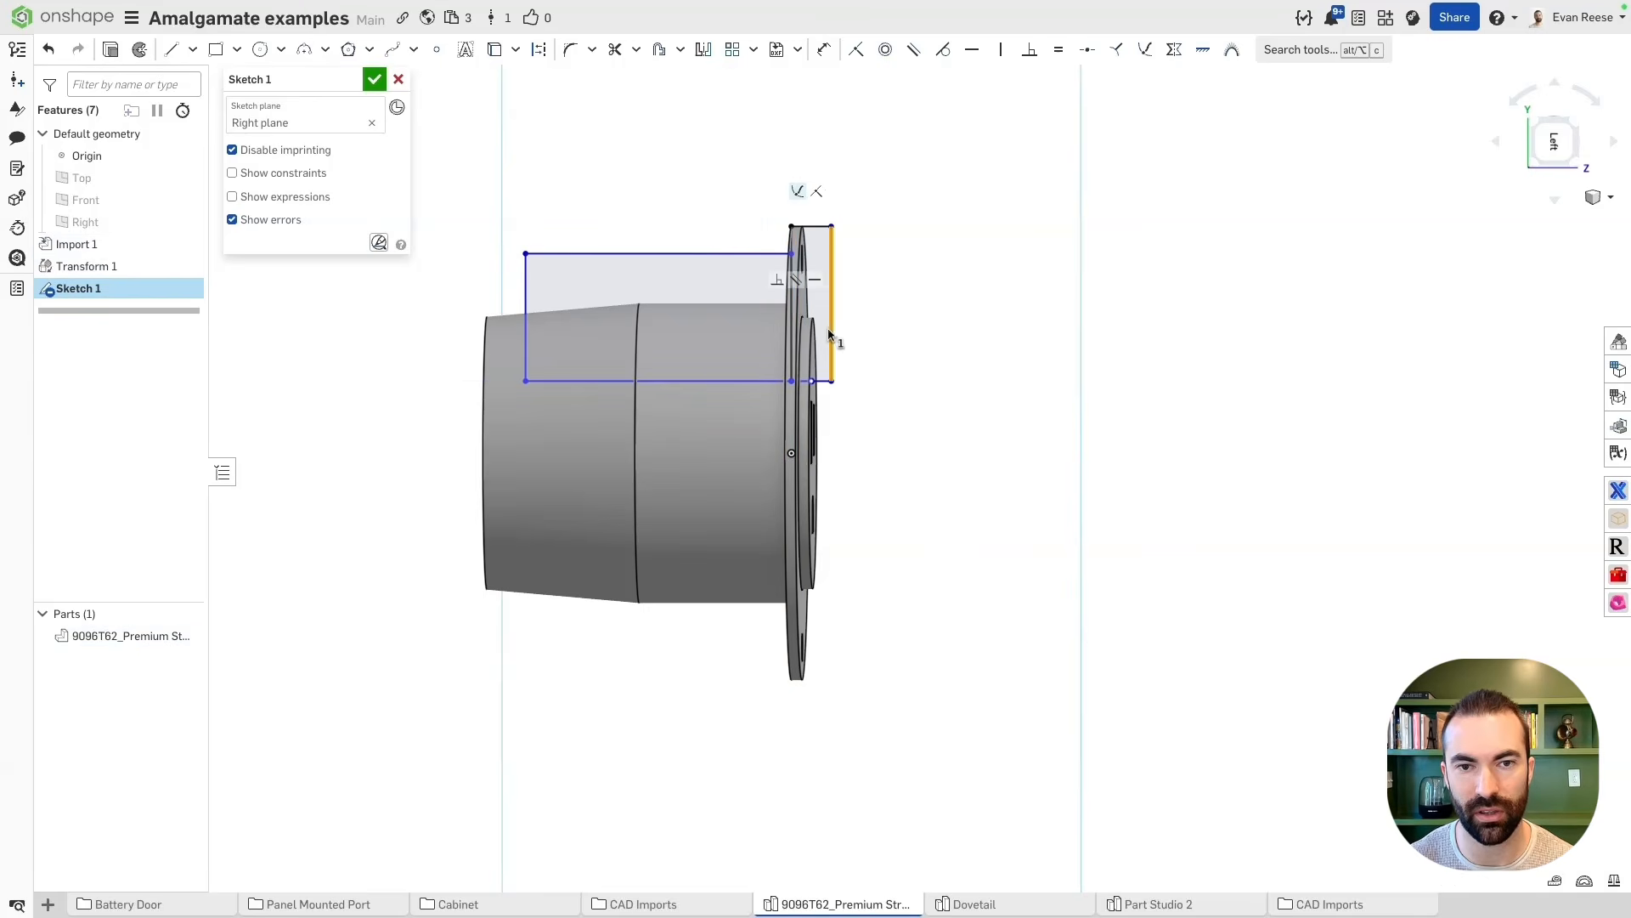
{"action": "key", "text": "Left"}
{"action": "left_click", "coordinate": [826, 418]}
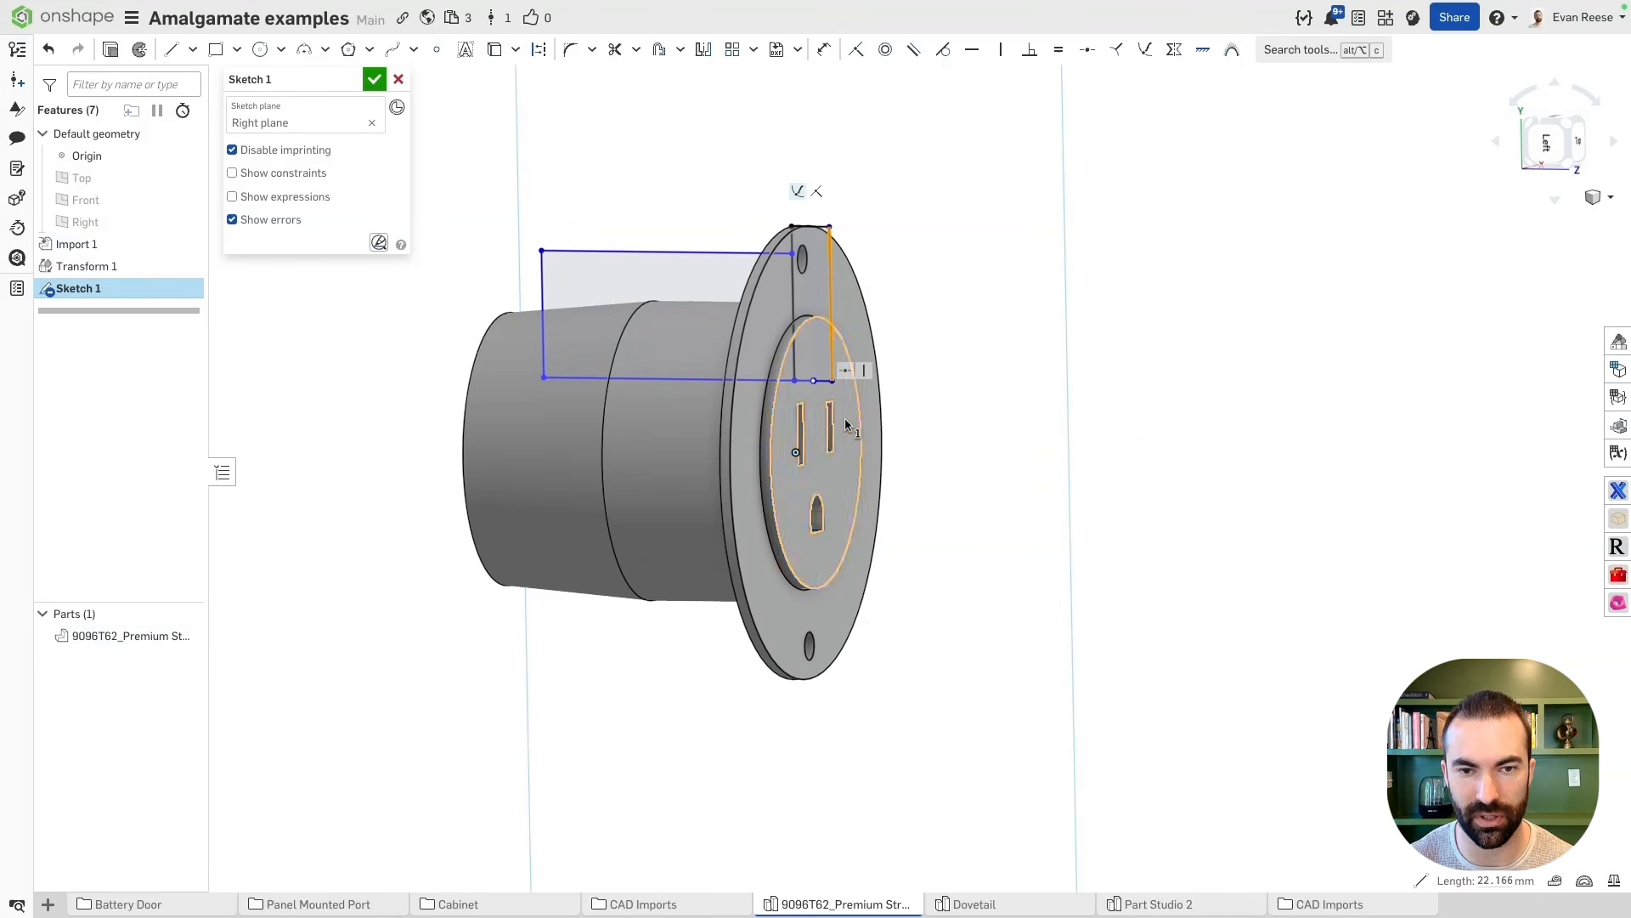
{"action": "left_click", "coordinate": [843, 418]}
{"action": "key", "text": "i"}
{"action": "key", "text": "Right"}
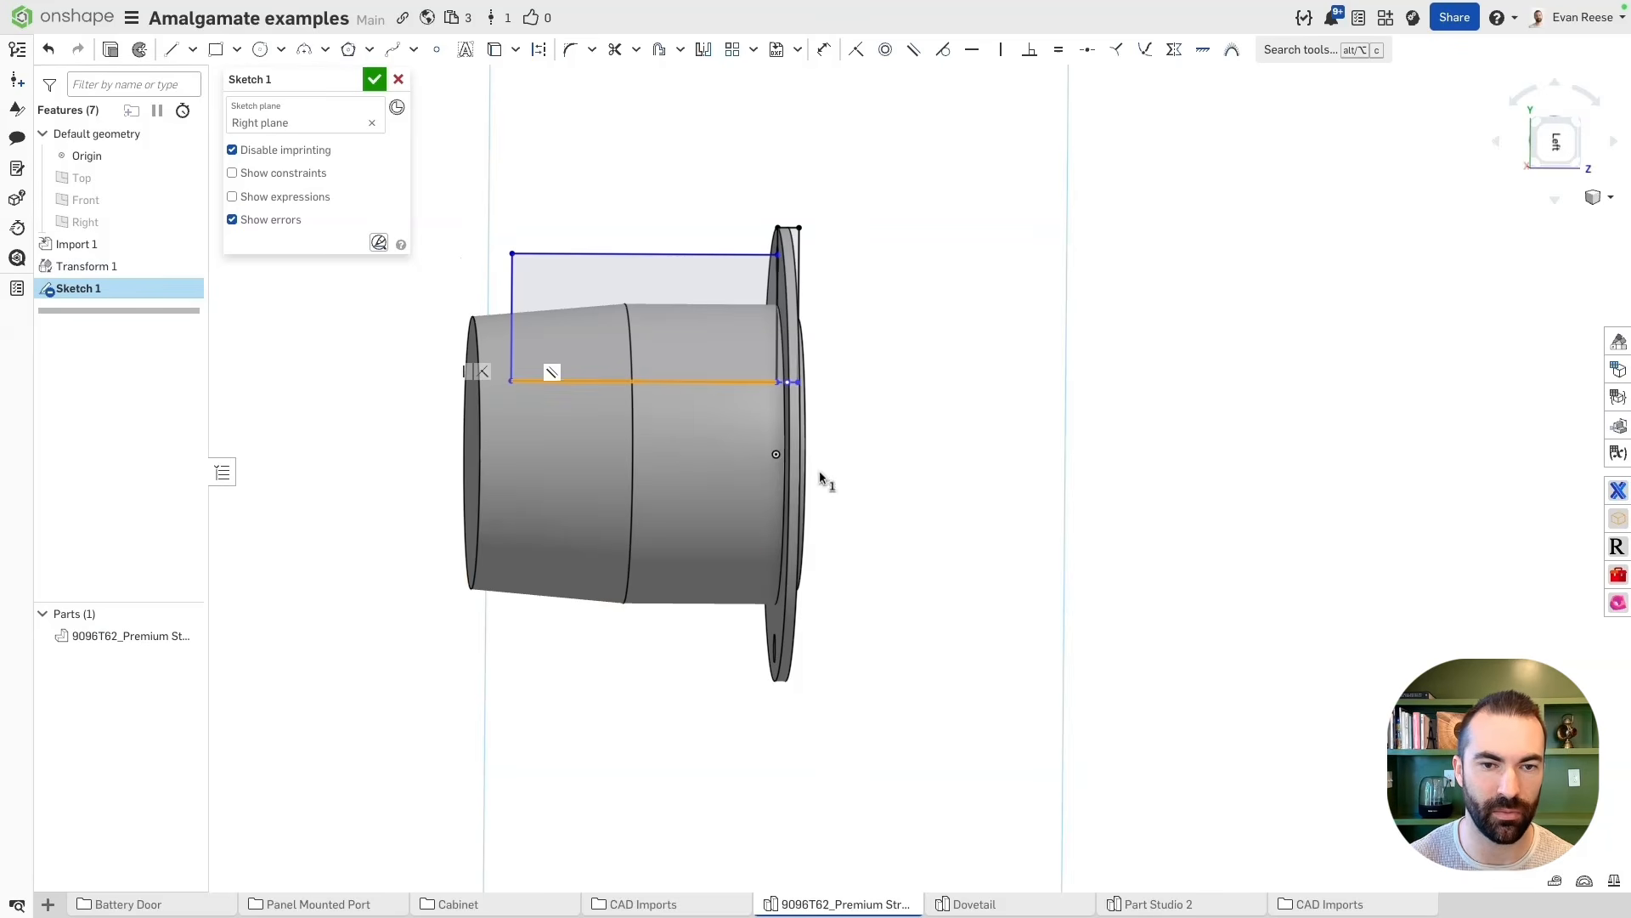
Make the long rectangle's lower side coincident with the origin, its upper front corner with the body's base edge, and its rear side with the end face
{"action": "left_click", "coordinate": [776, 455]}
{"action": "key", "text": "i"}
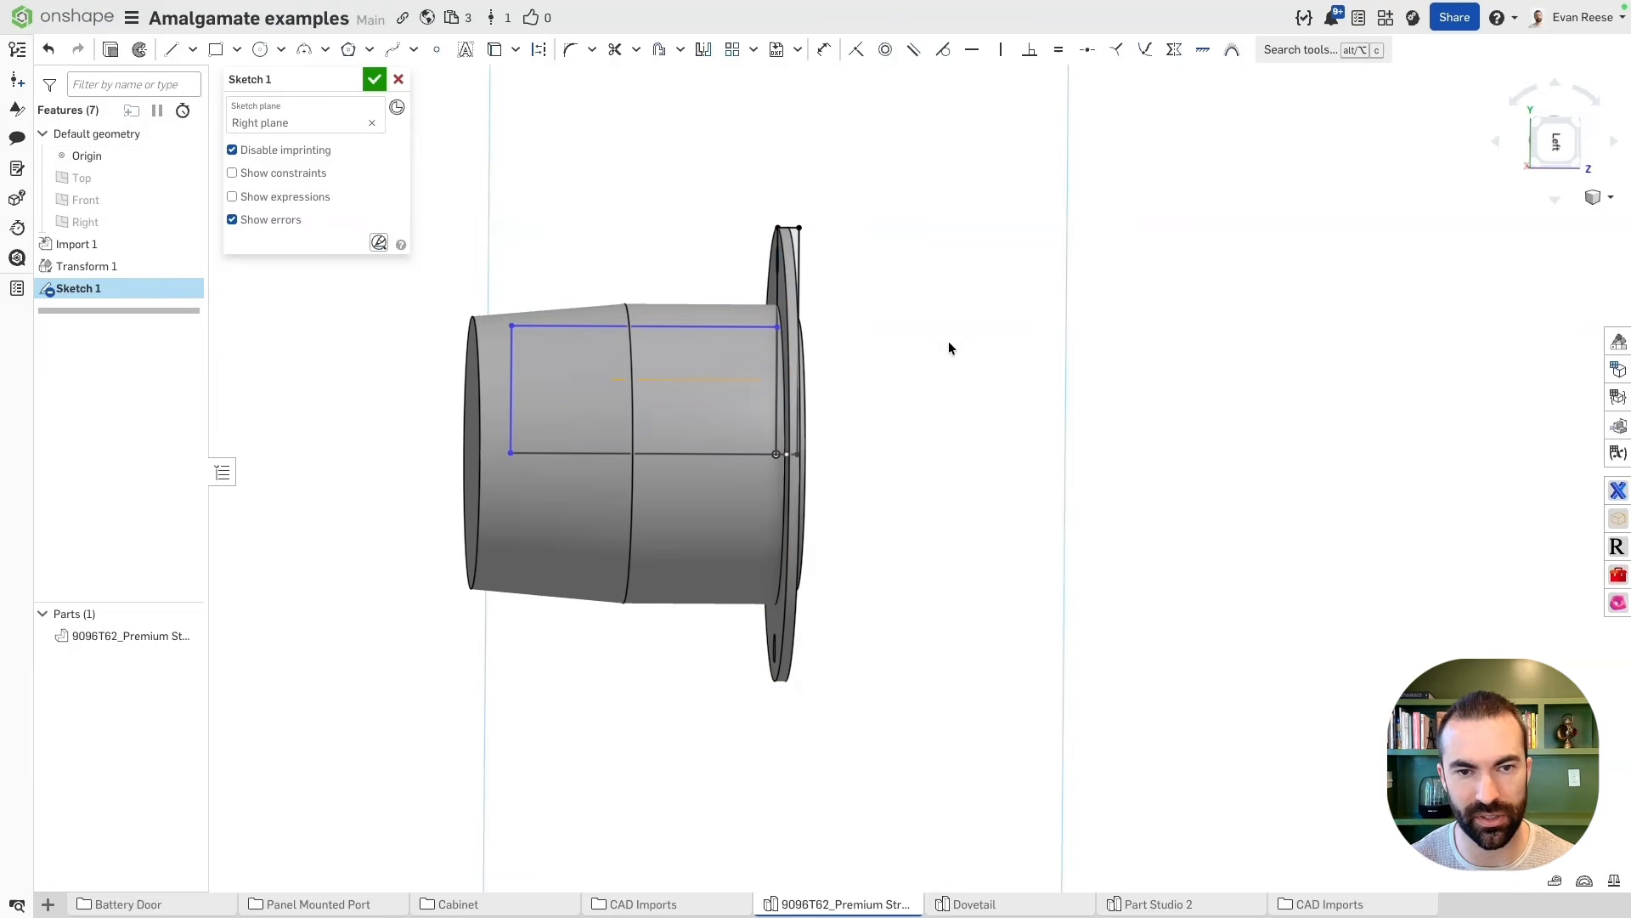
{"action": "key", "text": "Left"}
{"action": "left_click", "coordinate": [758, 319]}
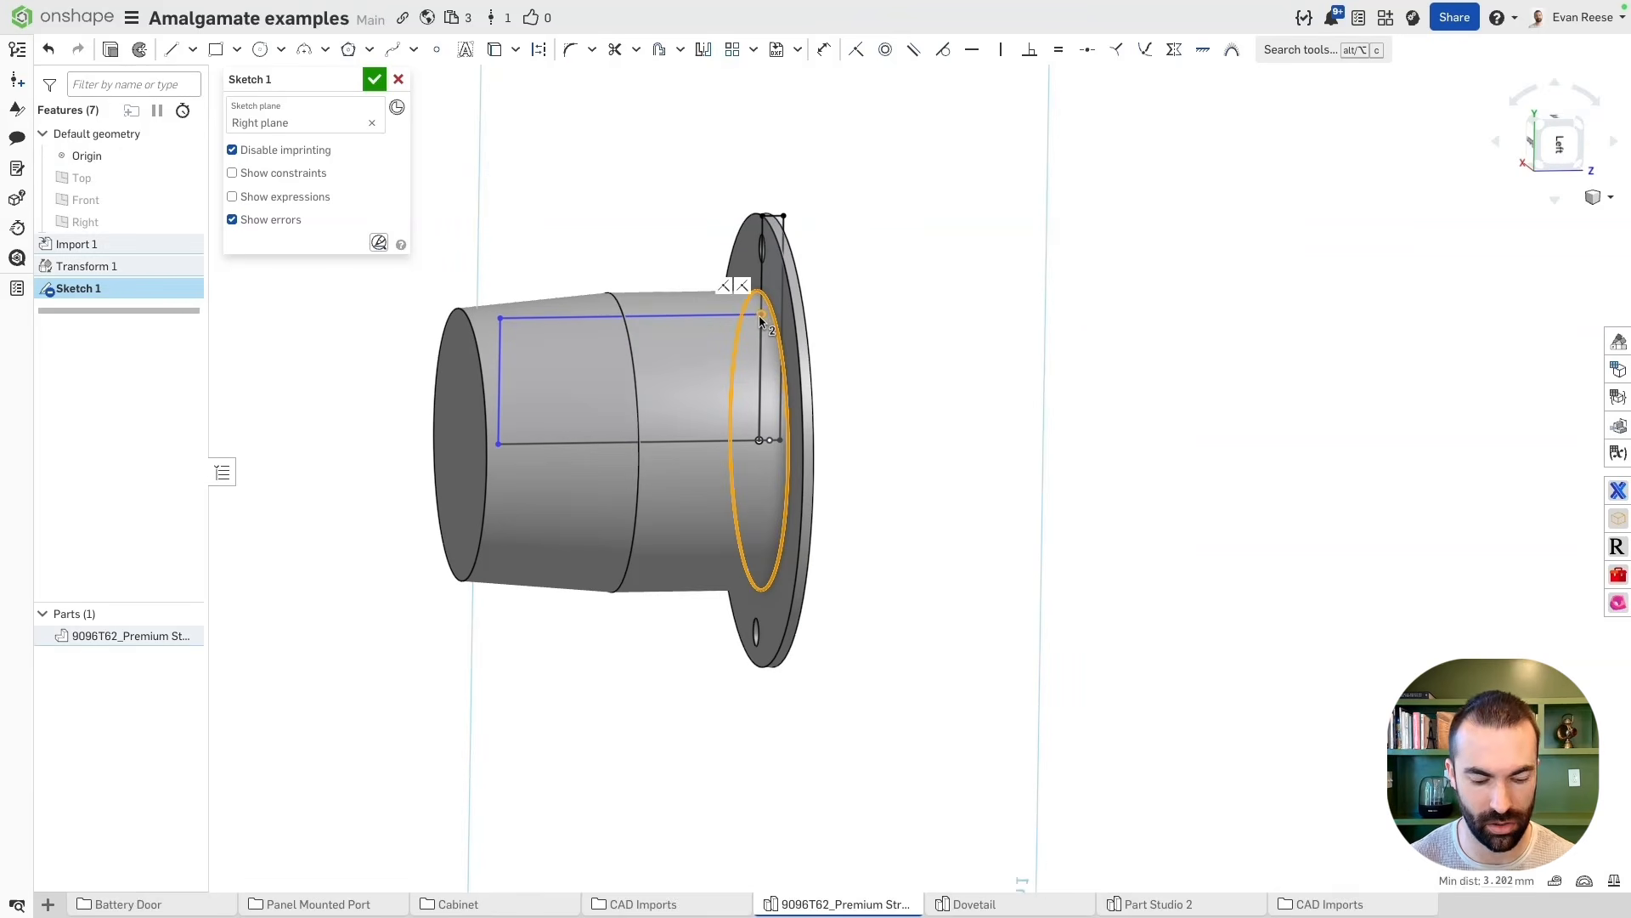
{"action": "key", "text": "i"}
{"action": "left_click", "coordinate": [478, 362]}
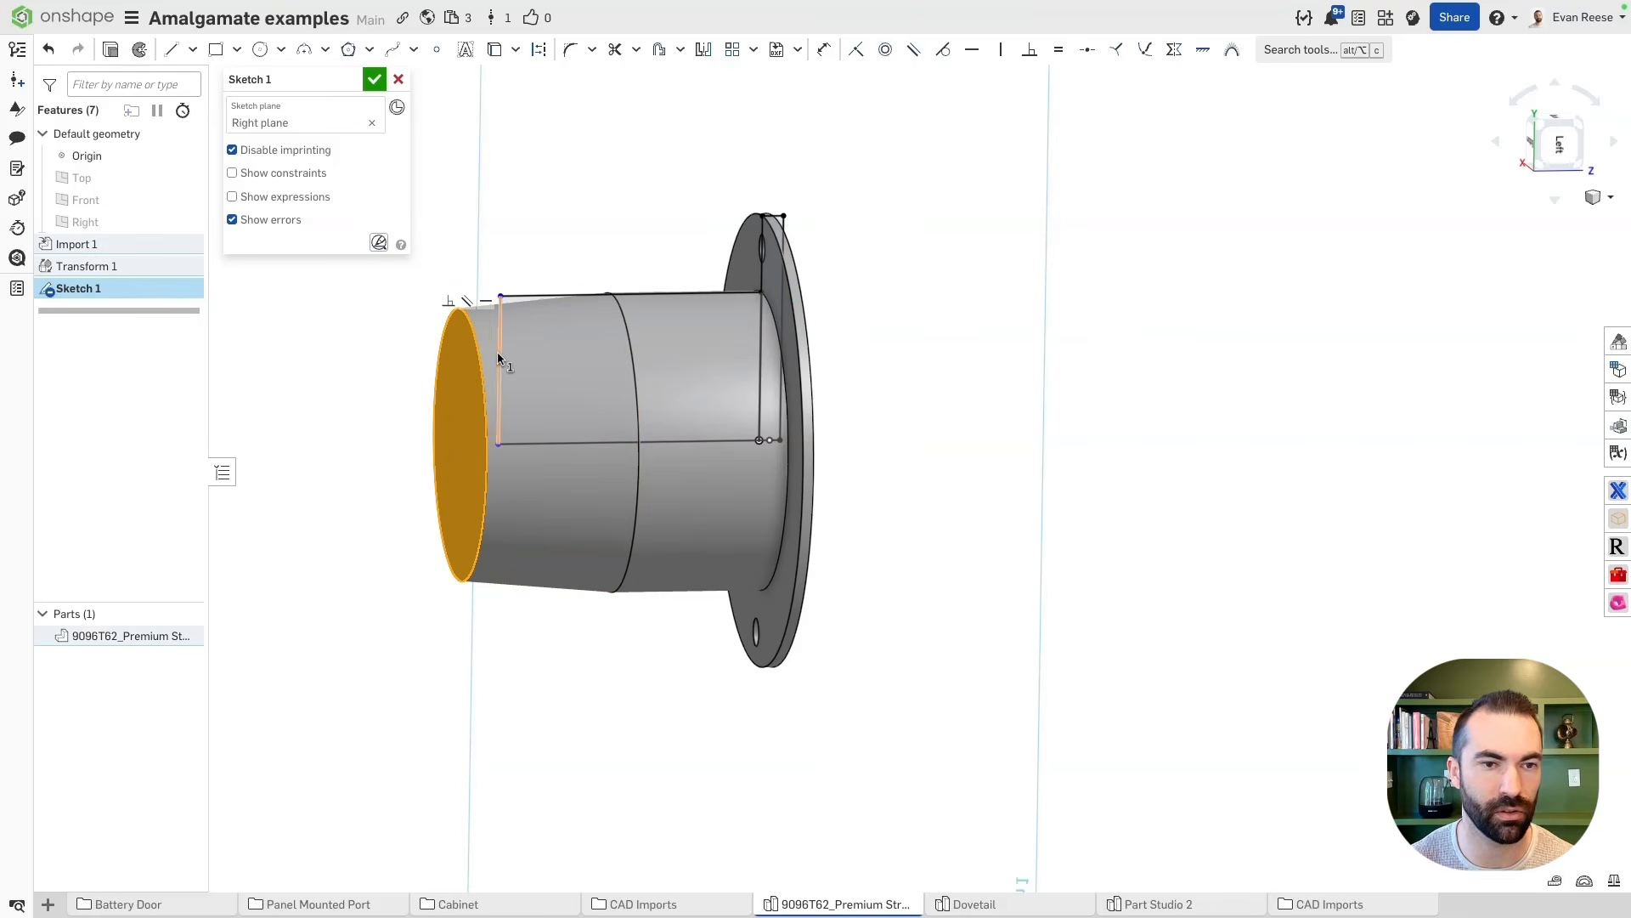
{"action": "key", "text": "i"}
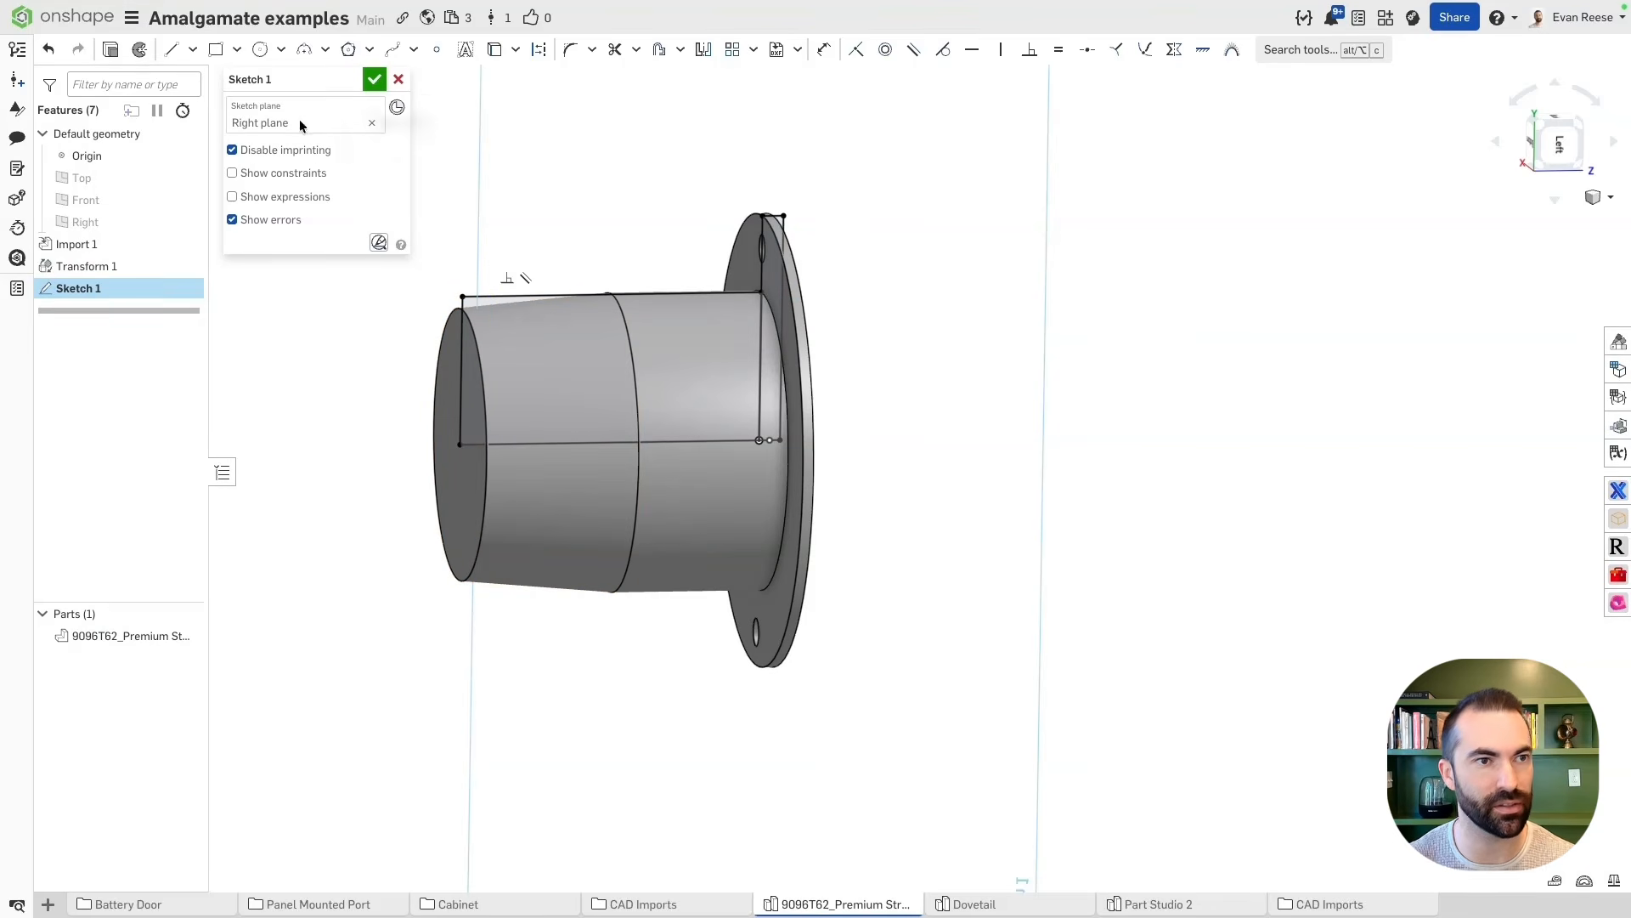
{"action": "key", "text": "Return"}
Revolve both sketch regions fully around the long rectangle's lower edge as a new solid part and accept
{"action": "left_click", "coordinate": [215, 49]}
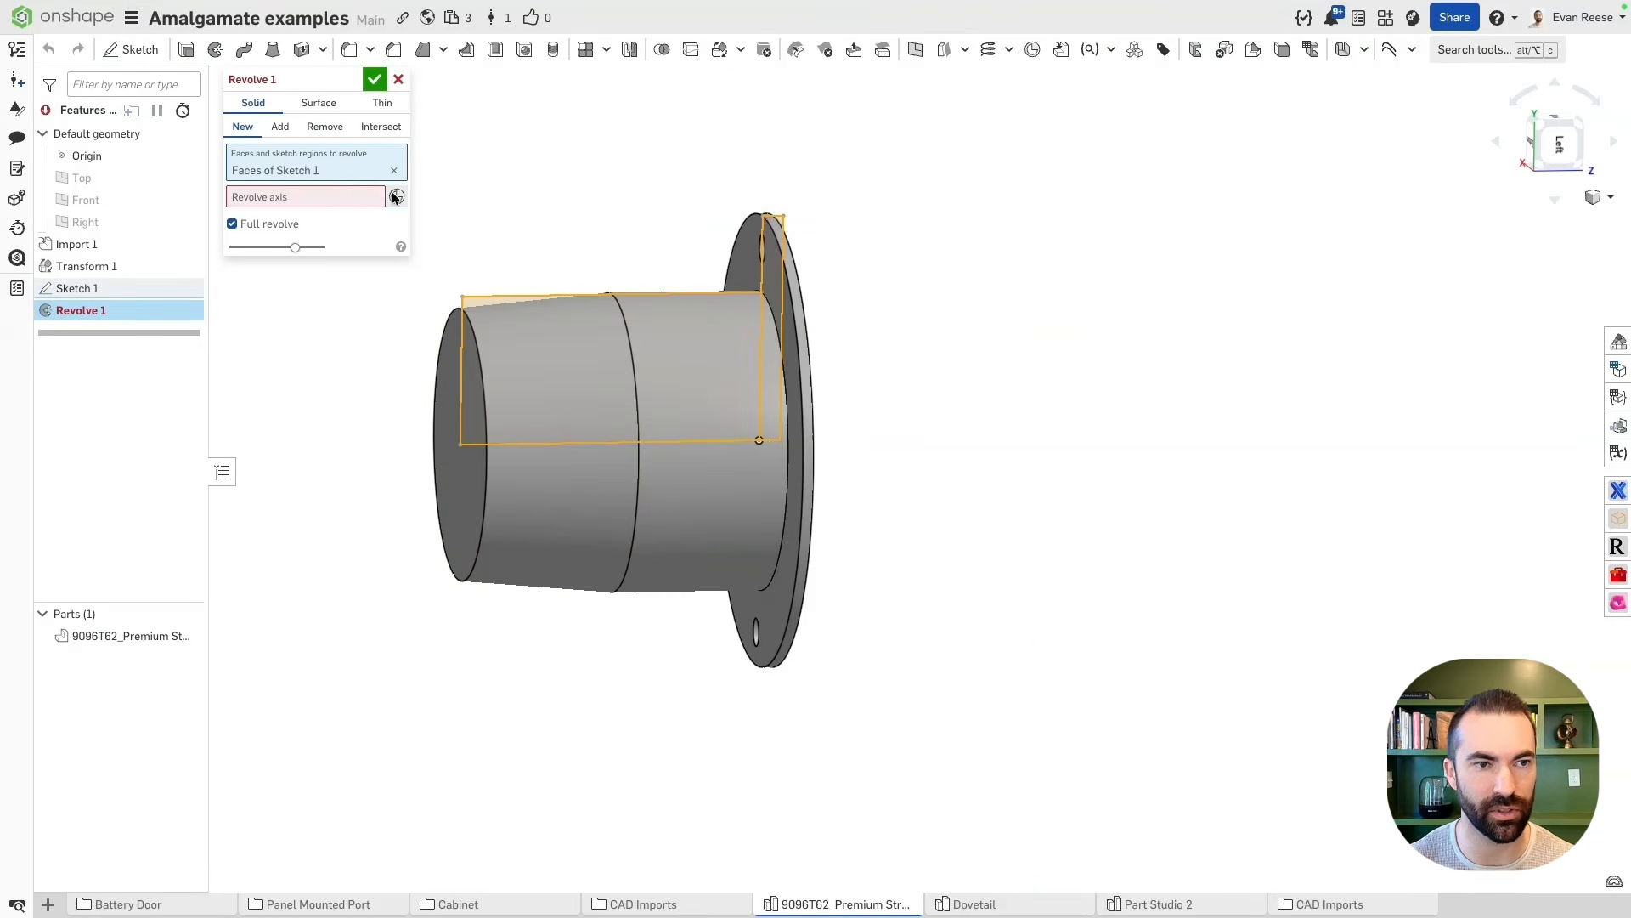
{"action": "left_click", "coordinate": [527, 441]}
{"action": "left_click", "coordinate": [243, 130]}
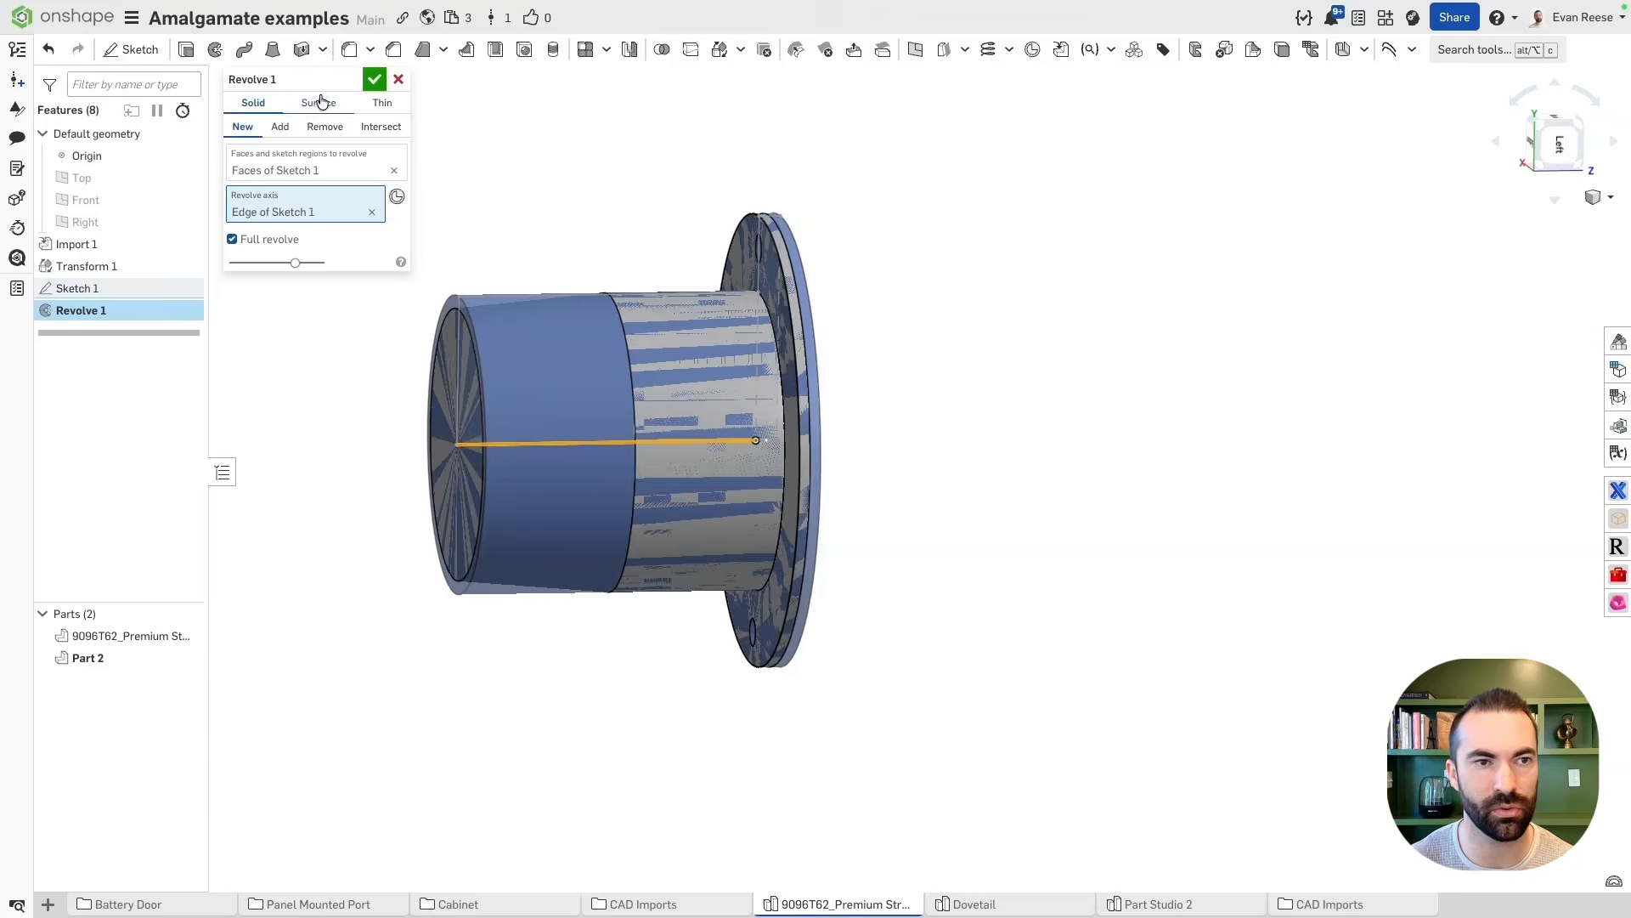
{"action": "left_click", "coordinate": [374, 80]}
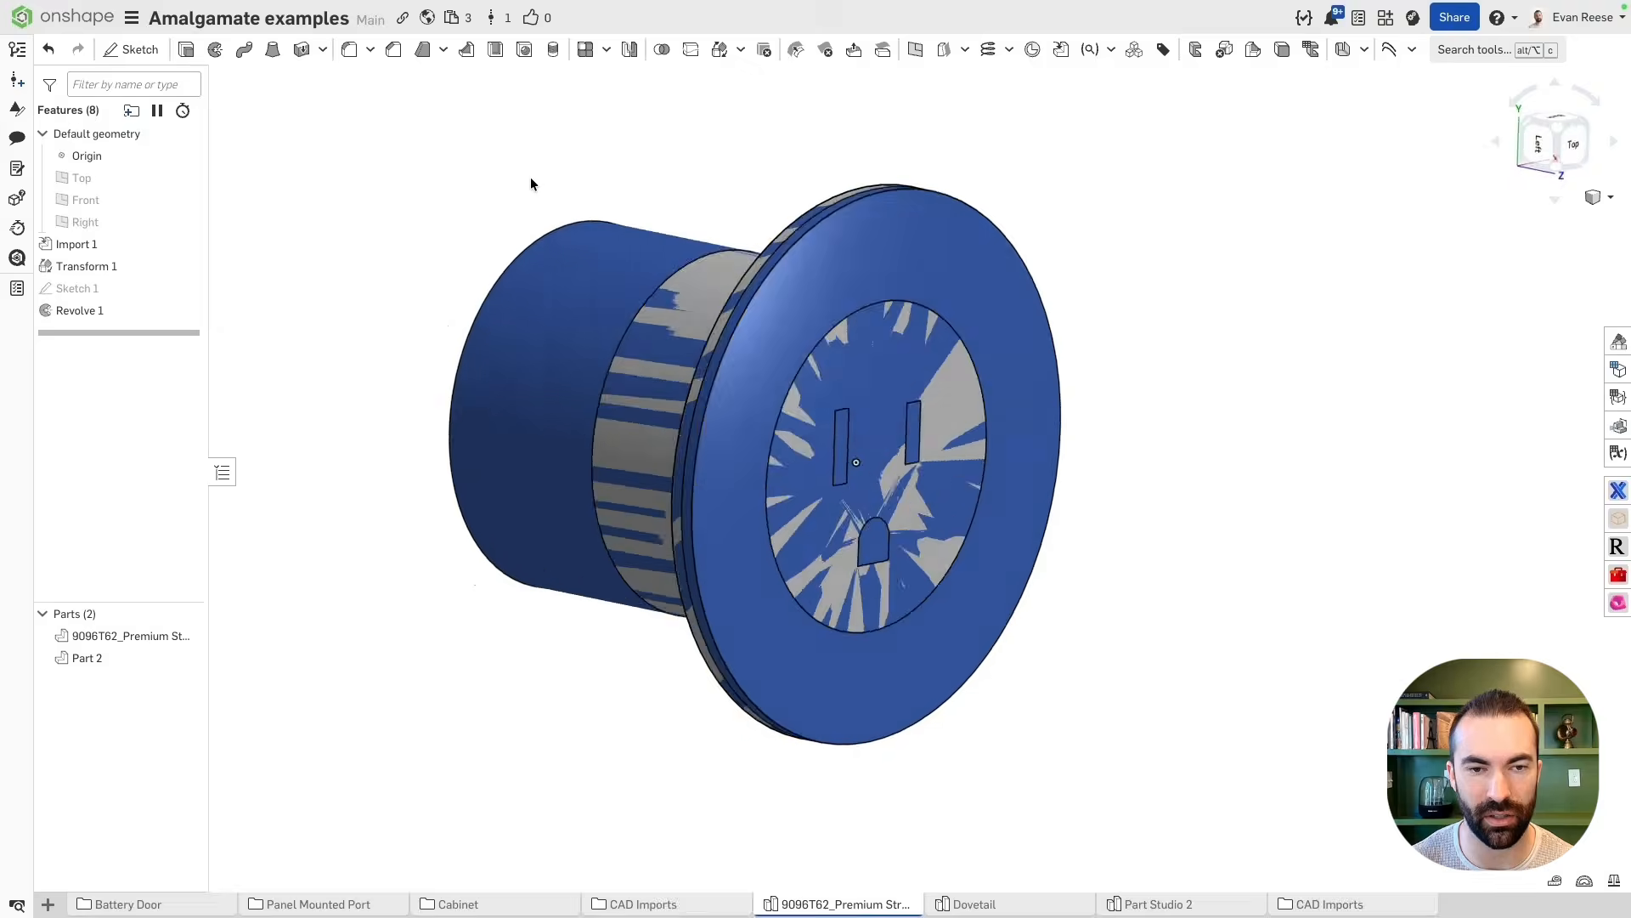
Hide the imported connector part so that only the revolved body is displayed
{"action": "left_click", "coordinate": [766, 297]}
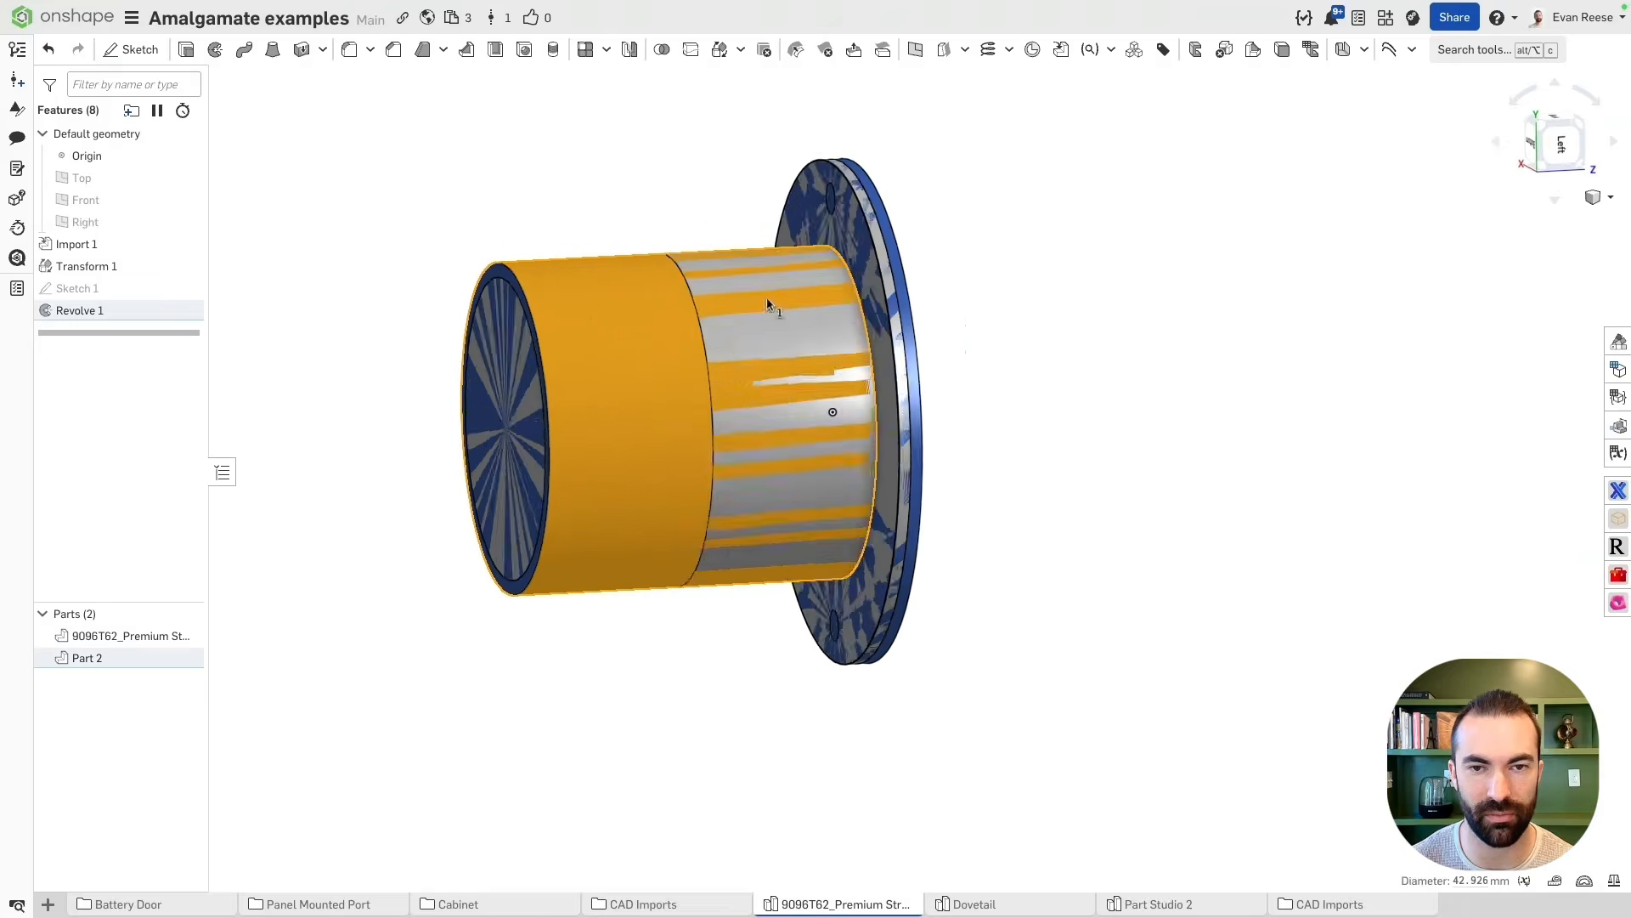
{"action": "left_click", "coordinate": [1093, 263]}
{"action": "left_click", "coordinate": [186, 635]}
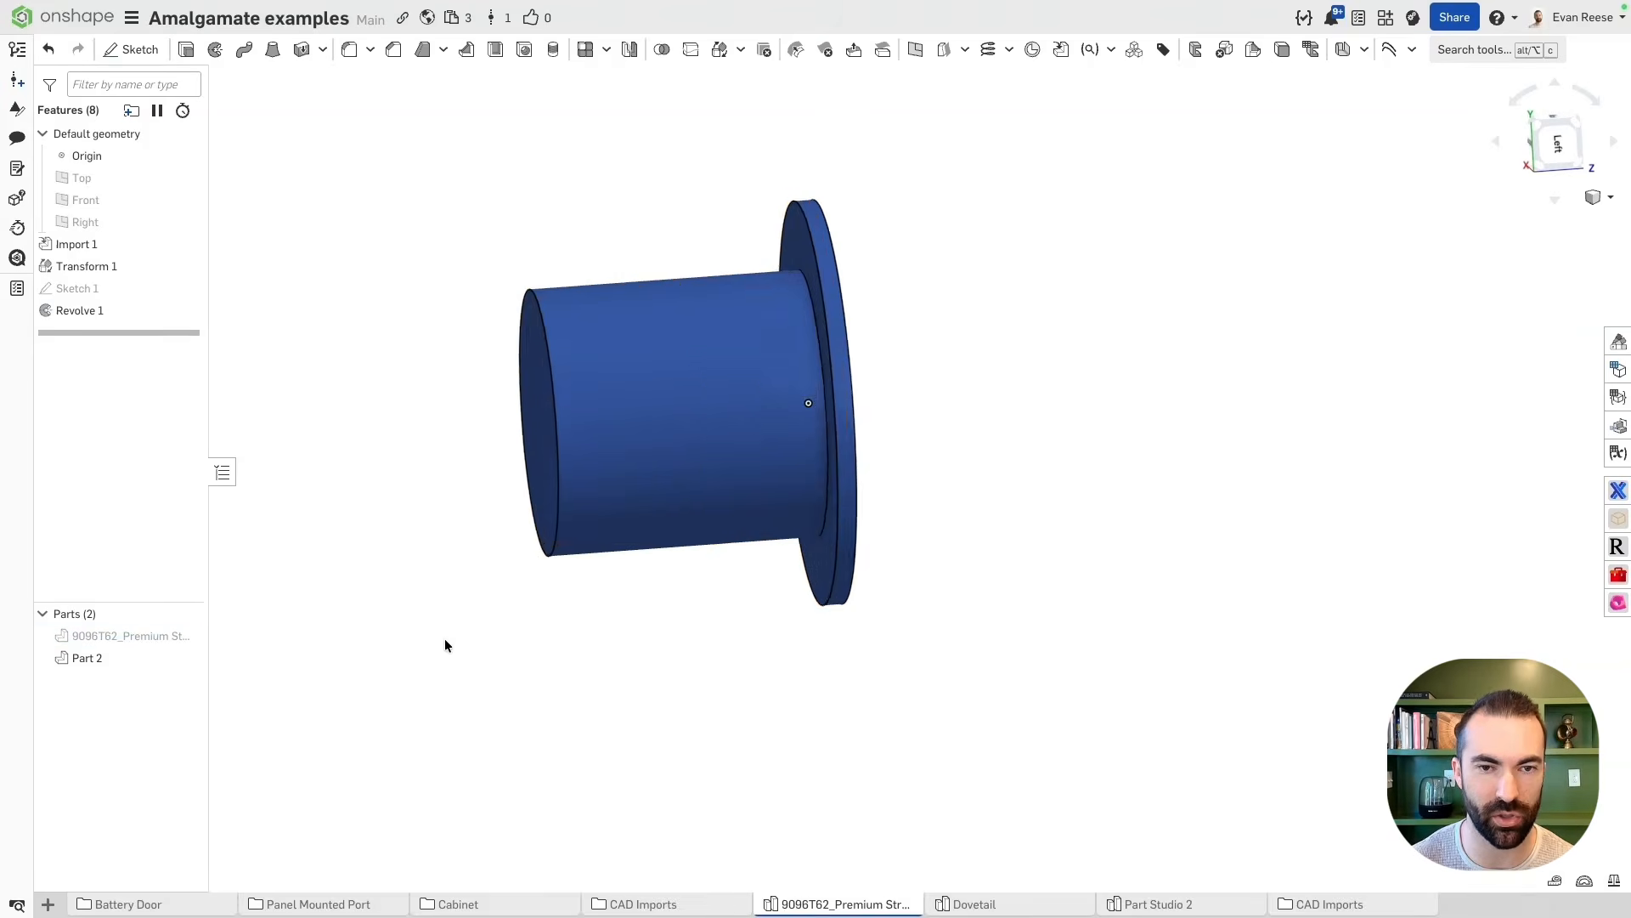
Set the revolved part's appearance to the orange-red colour DF7251 with an opacity of 0.3
{"action": "right_click_drag", "start_coordinate": [445, 639], "coordinate": [673, 352]}
{"action": "right_click", "coordinate": [692, 375]}
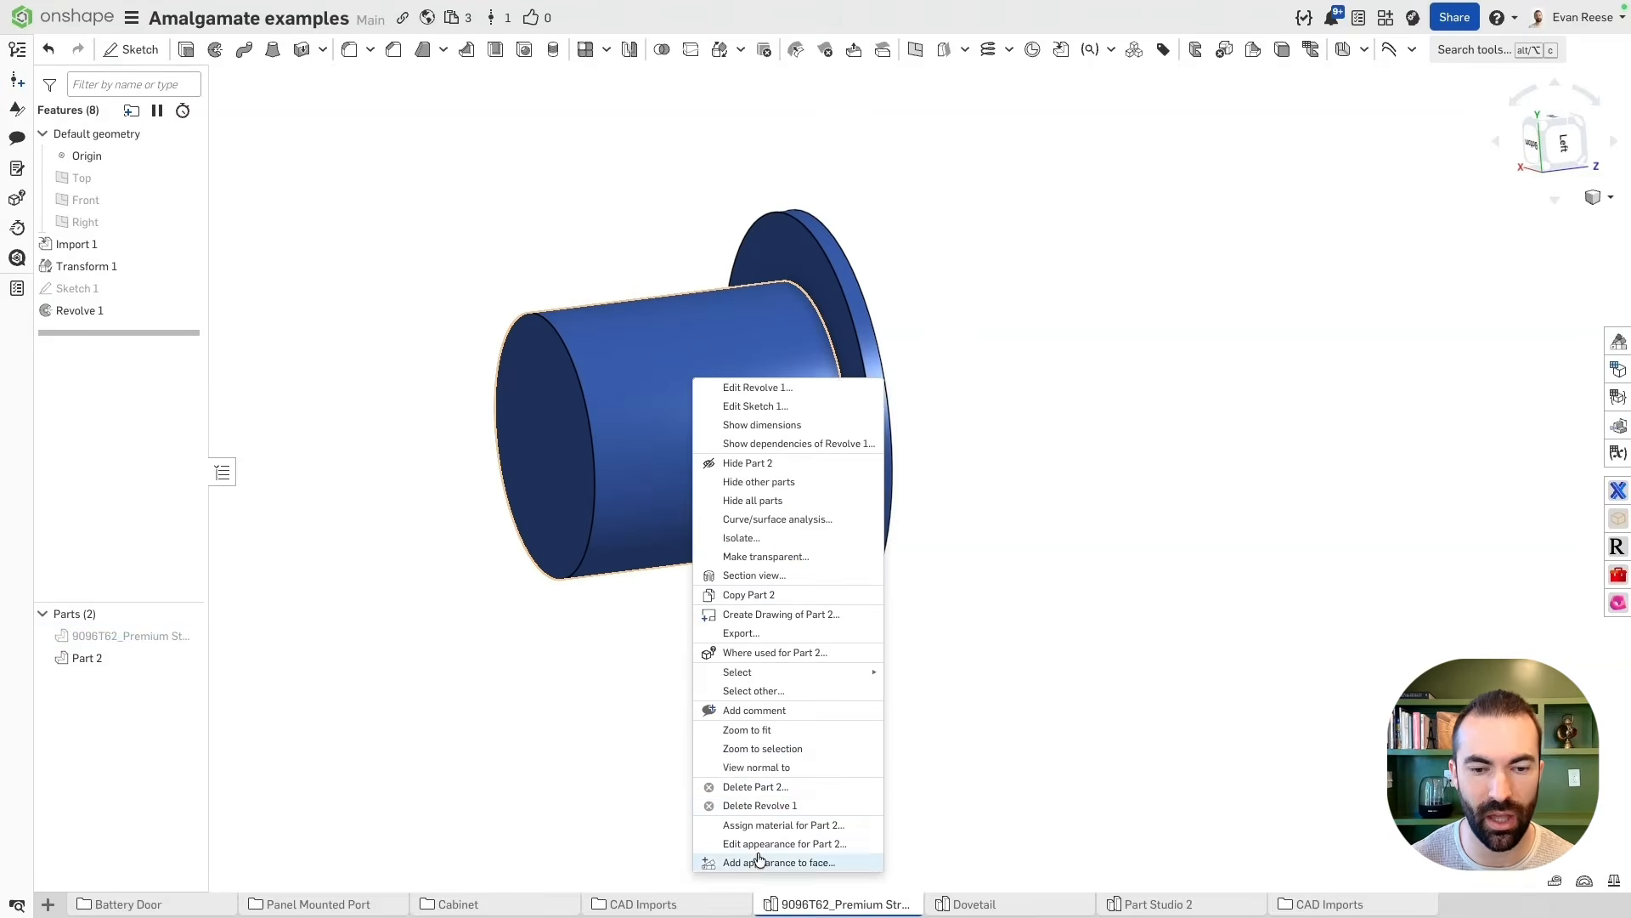
{"action": "left_click", "coordinate": [785, 843]}
{"action": "left_click", "coordinate": [273, 665]}
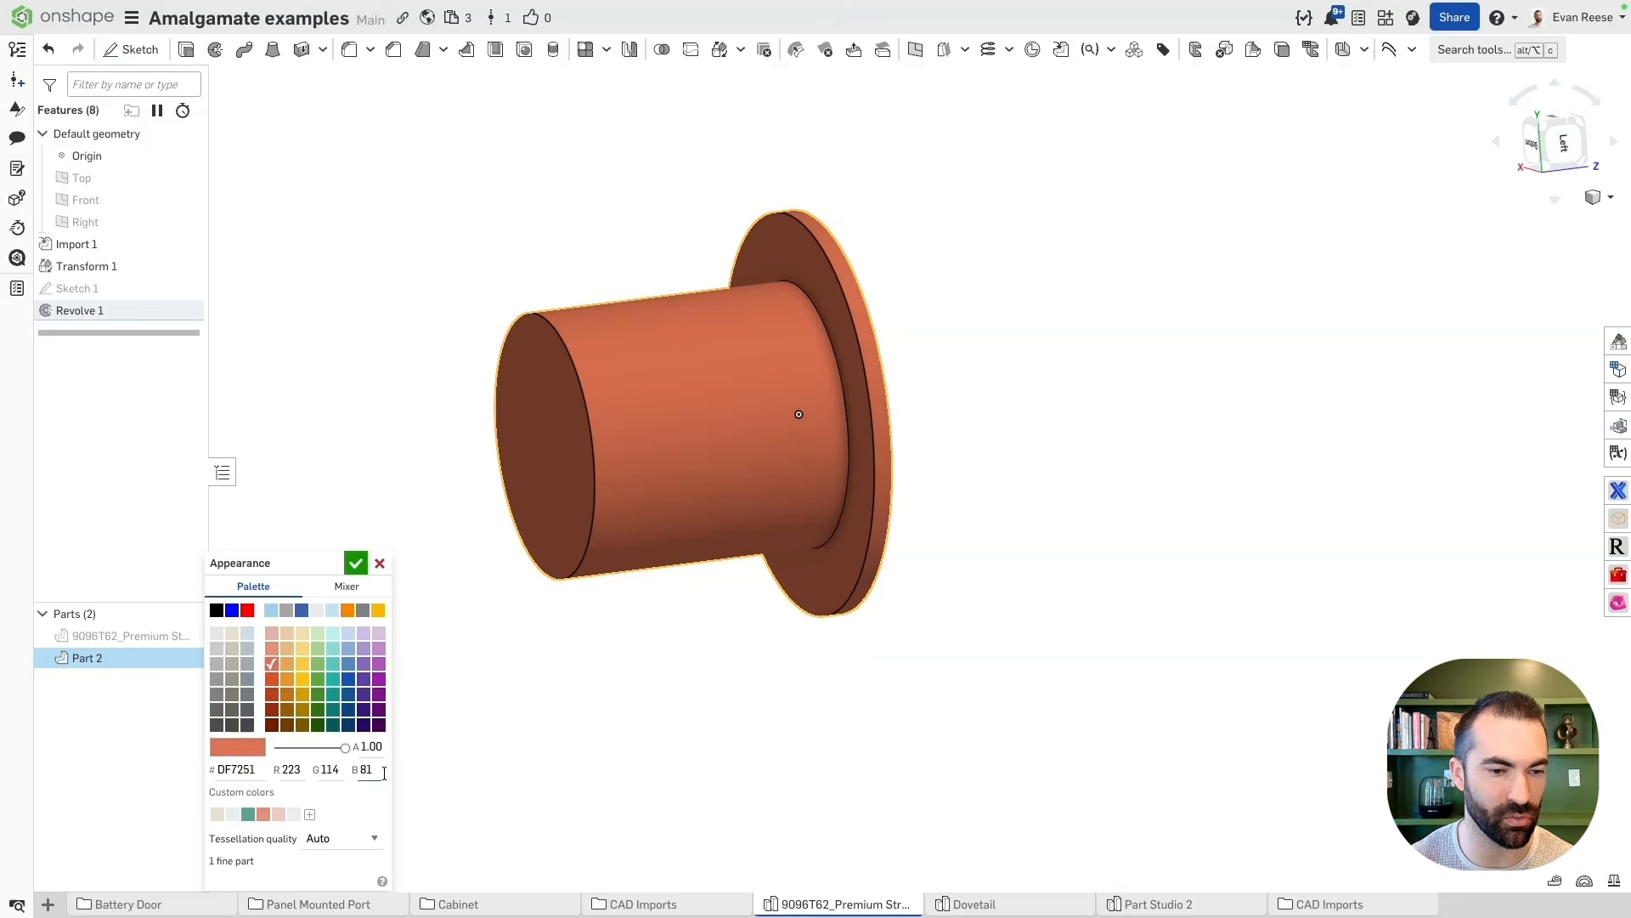
{"action": "type", "text": ".3"}
{"action": "key", "text": "Return"}
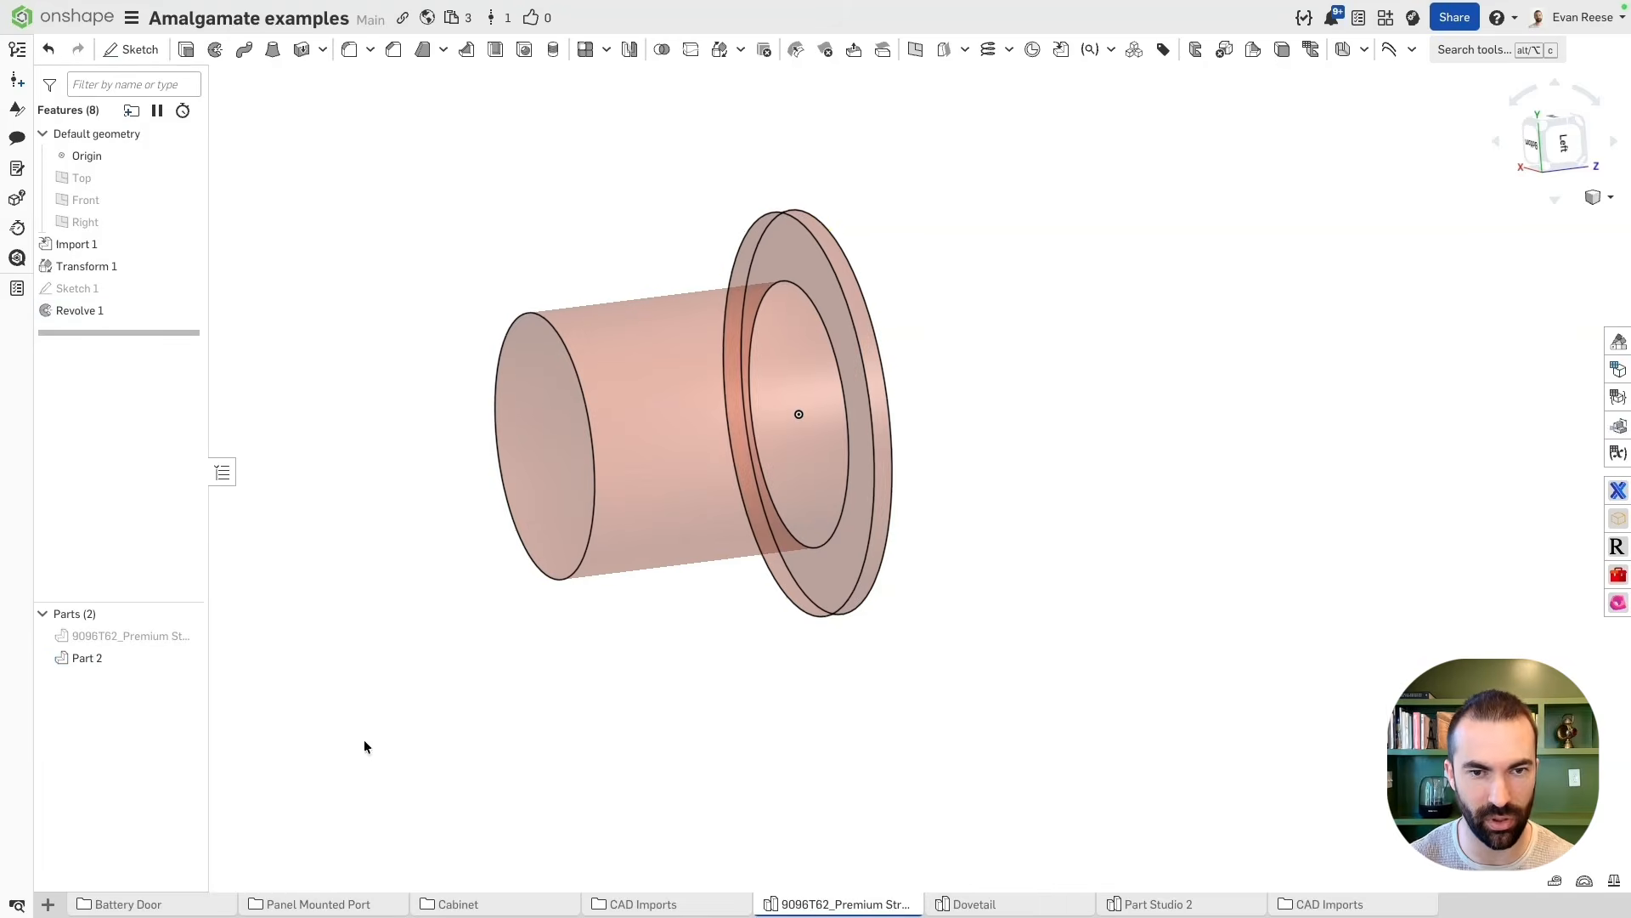
Rename the revolved part as keepout
{"action": "right_click_drag", "start_coordinate": [486, 568], "coordinate": [340, 548]}
{"action": "double_click", "coordinate": [127, 656]}
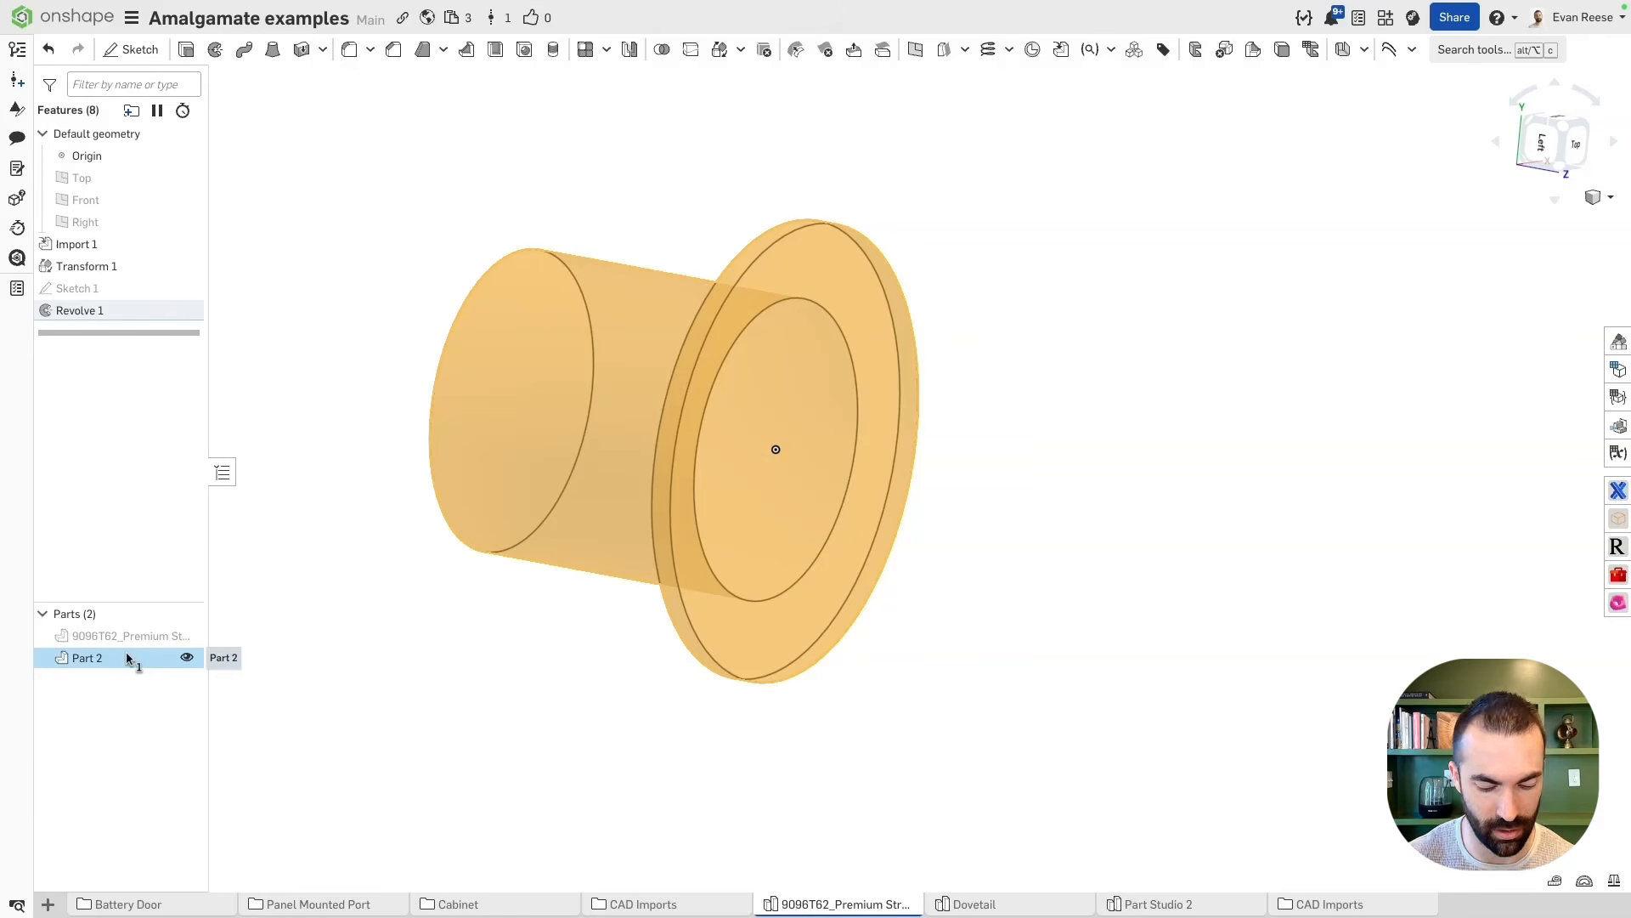
{"action": "type", "text": "keepout"}
{"action": "key", "text": "Return"}
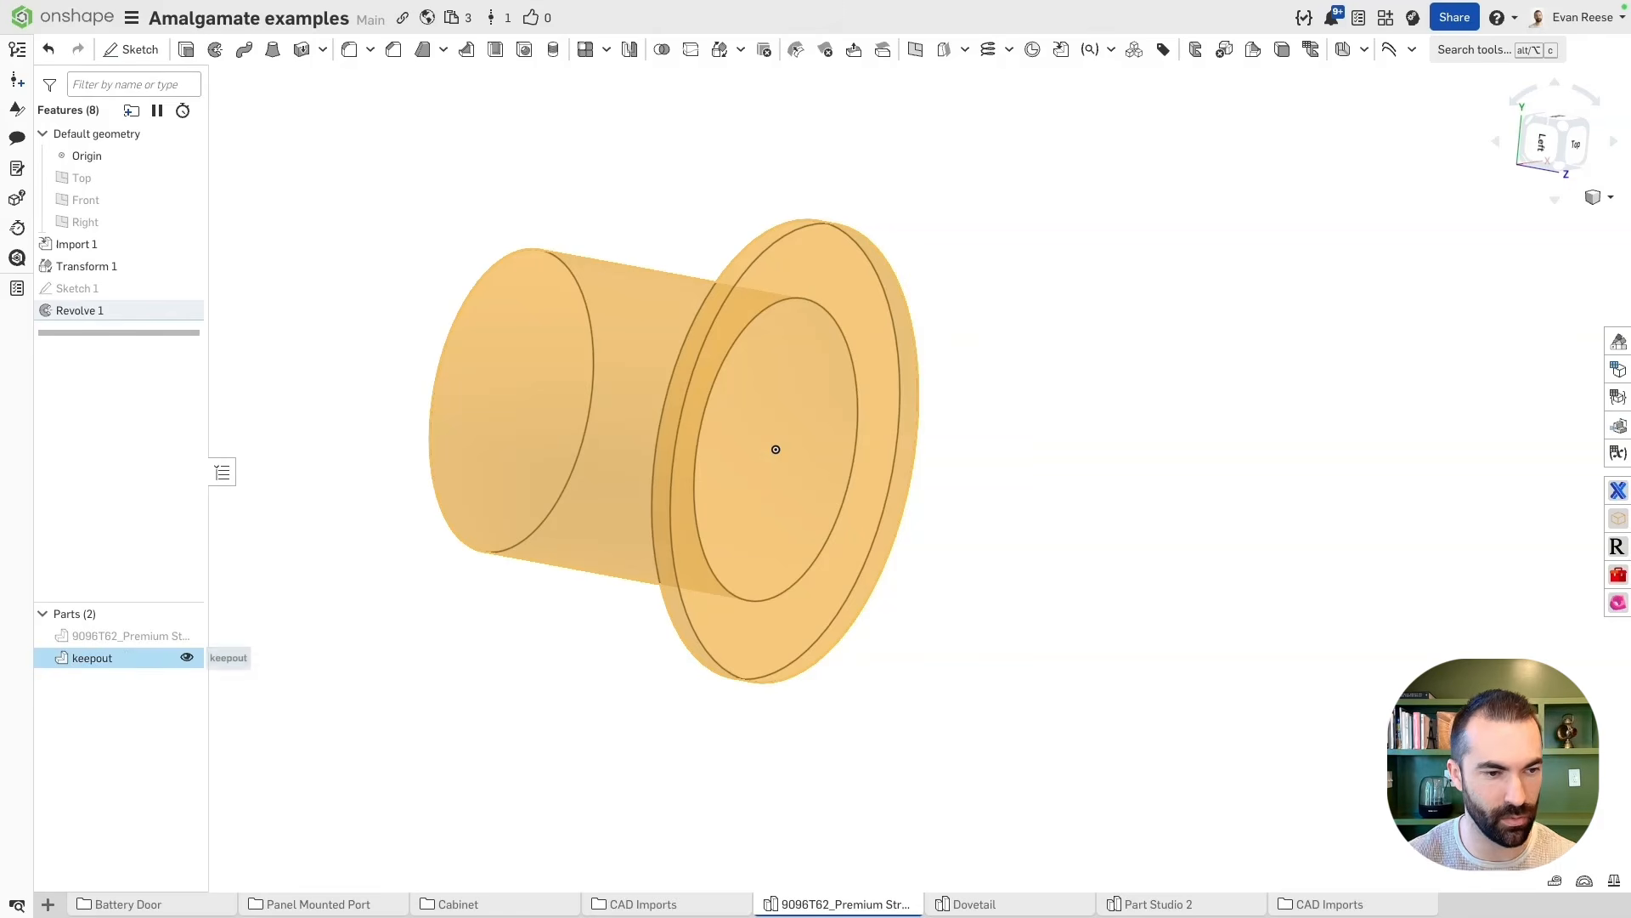
Append the imported connector's part name to the keepout part, making it keepout 9096T62_Premium Straight-Blade Connector
{"action": "left_click", "coordinate": [454, 643]}
{"action": "right_click", "coordinate": [188, 638]}
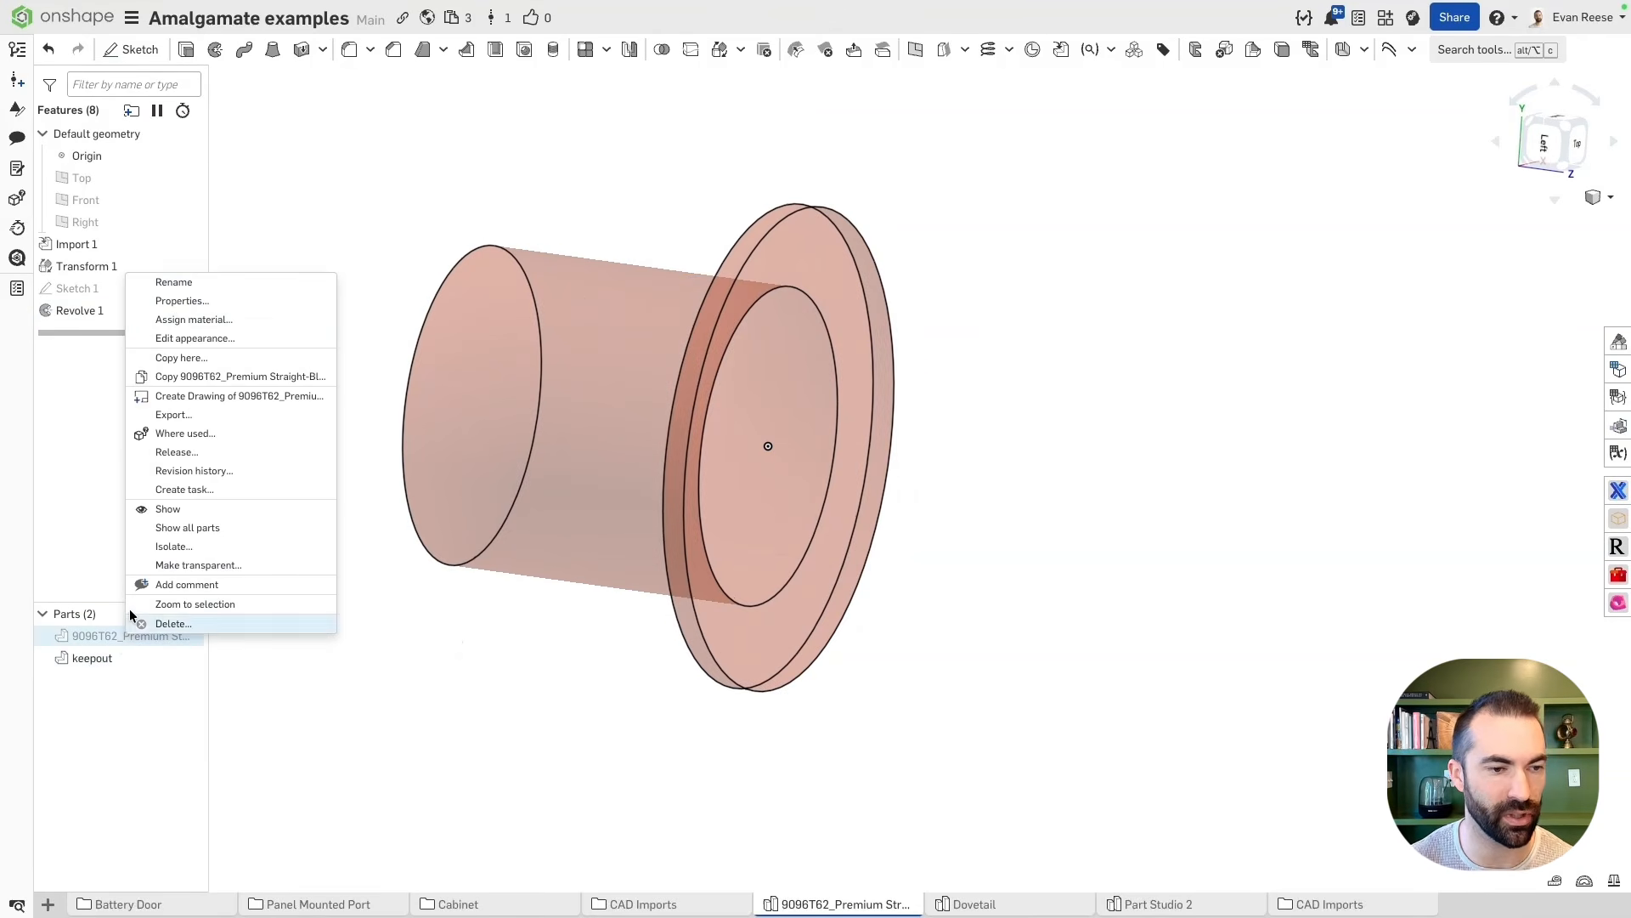
{"action": "left_click", "coordinate": [195, 271]}
{"action": "left_click", "coordinate": [345, 629]}
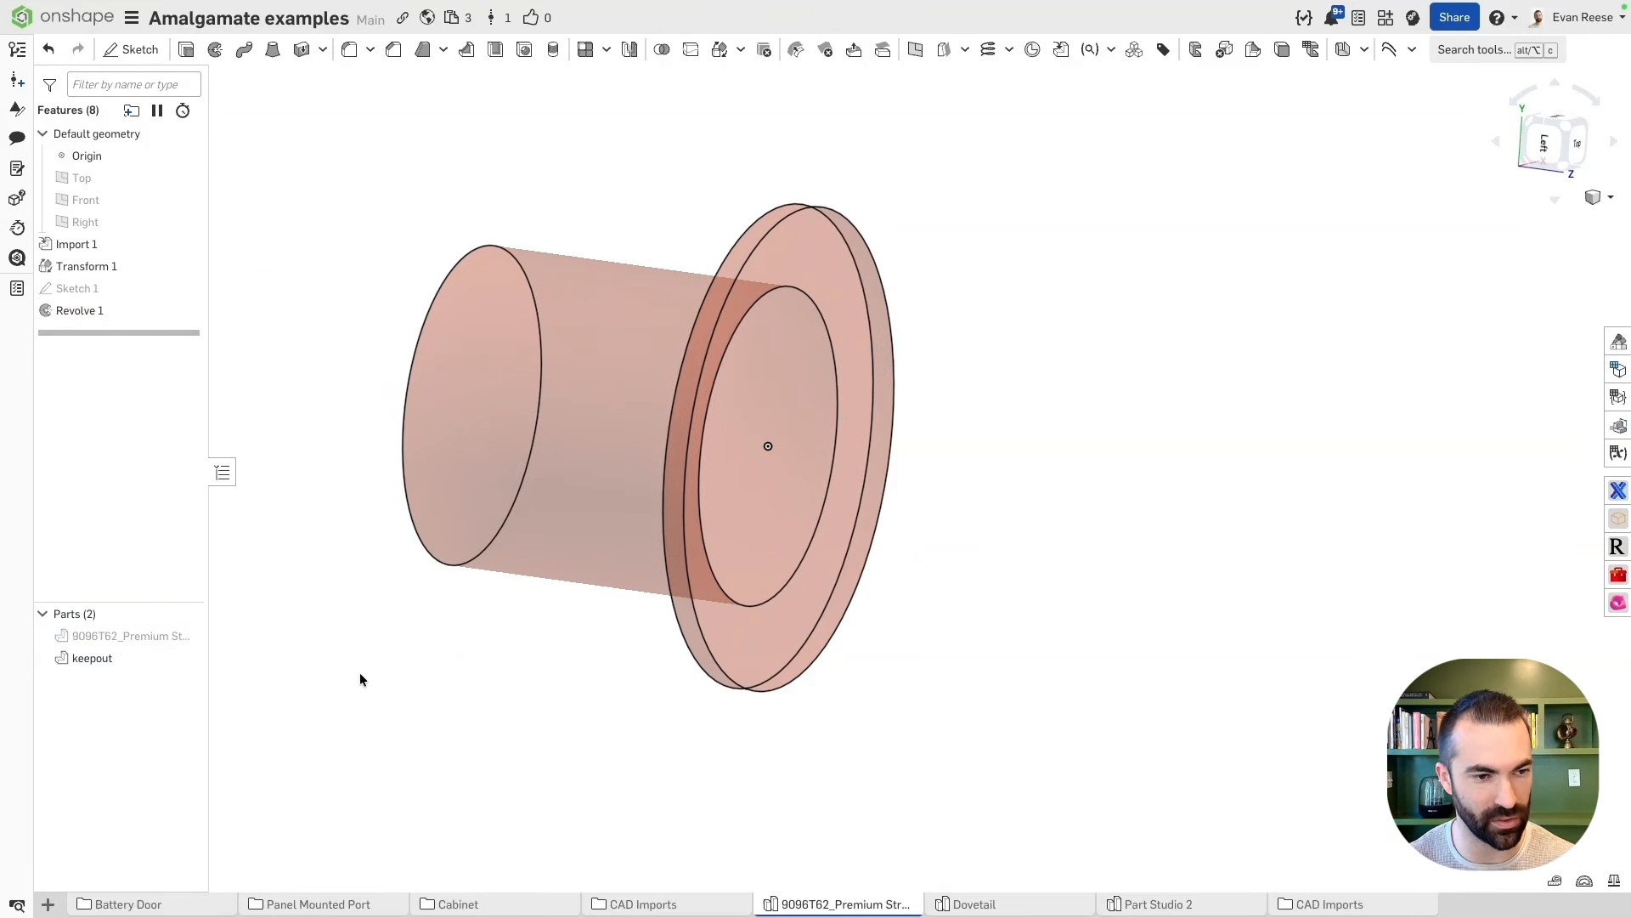
{"action": "double_click", "coordinate": [100, 659]}
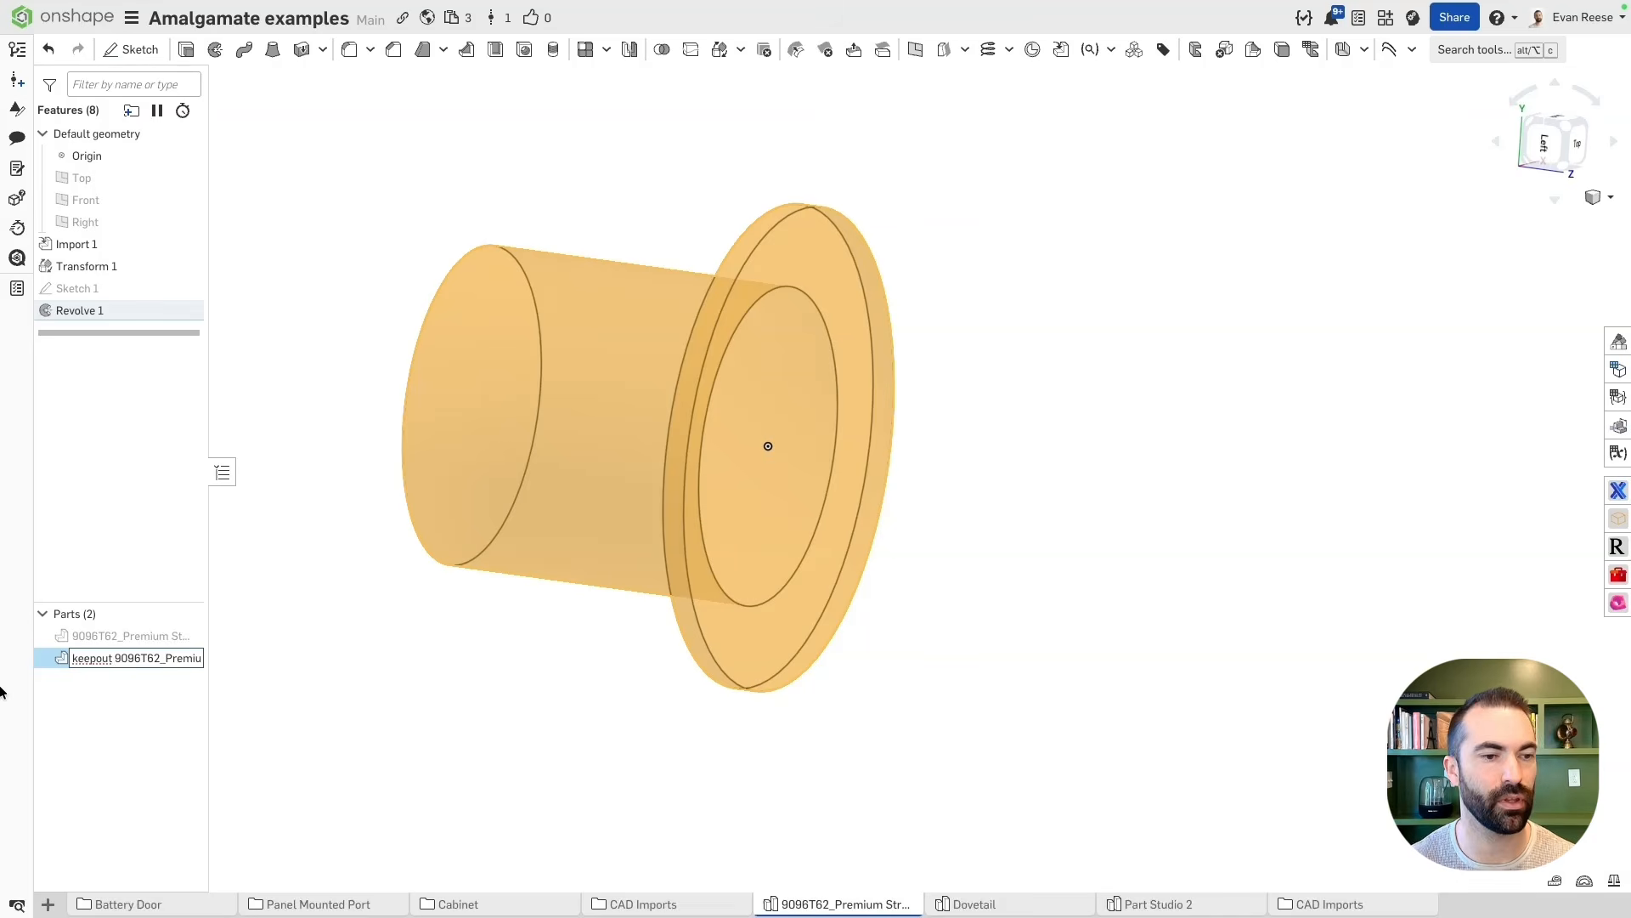
{"action": "left_click", "coordinate": [334, 696]}
{"action": "left_click", "coordinate": [104, 658]}
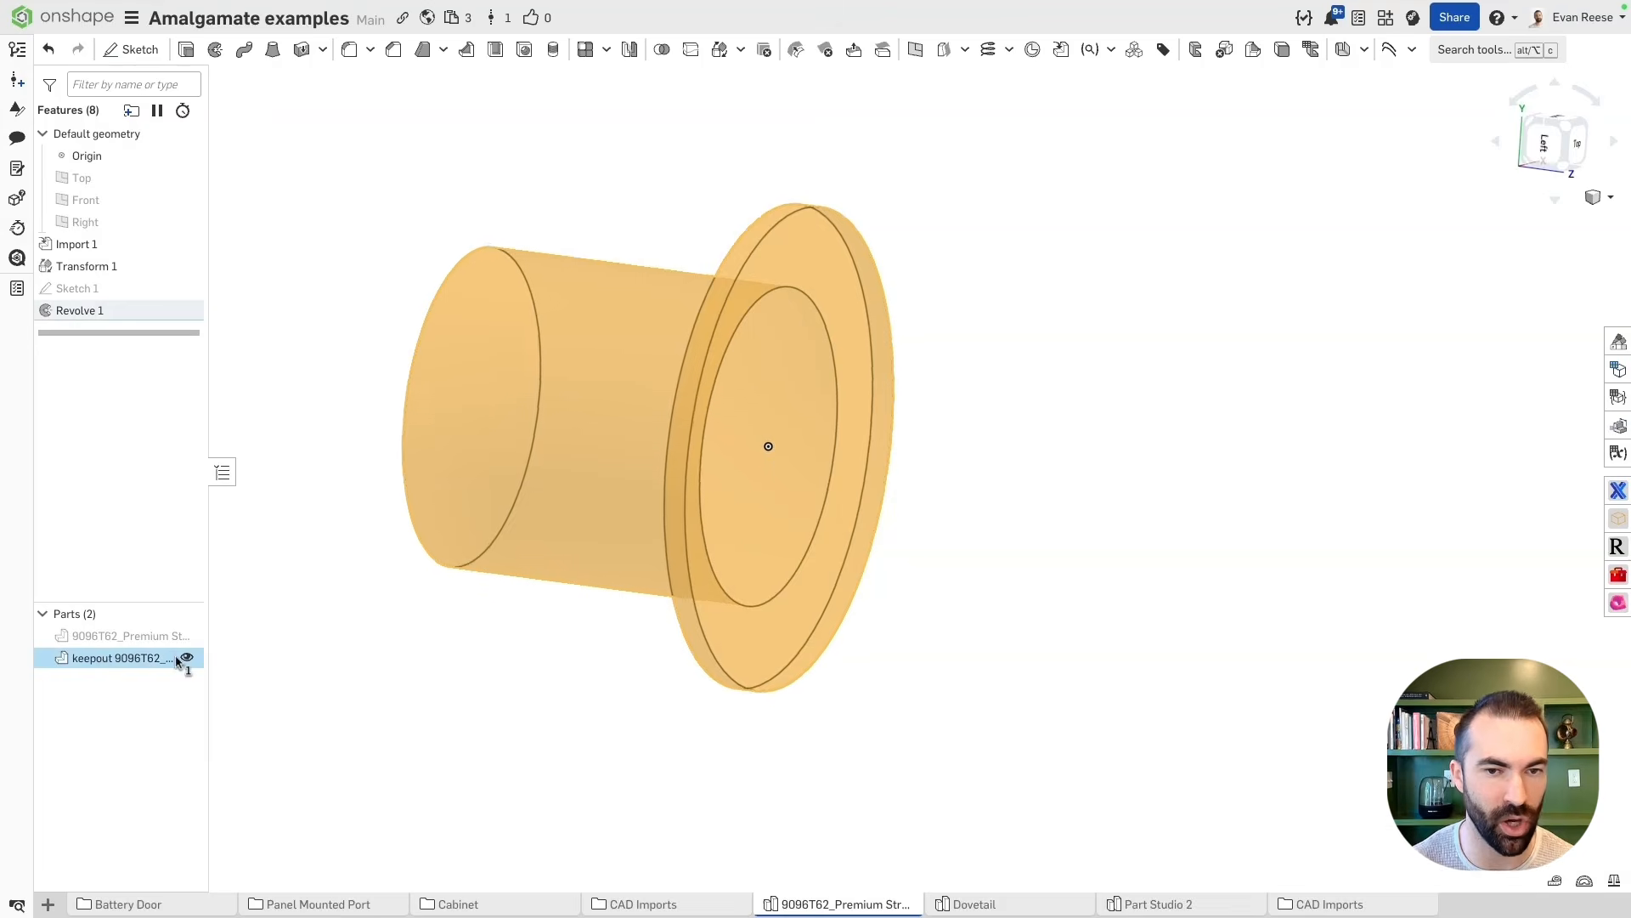
{"action": "right_click_drag", "start_coordinate": [255, 663], "coordinate": [357, 655]}
{"action": "key", "text": "space"}
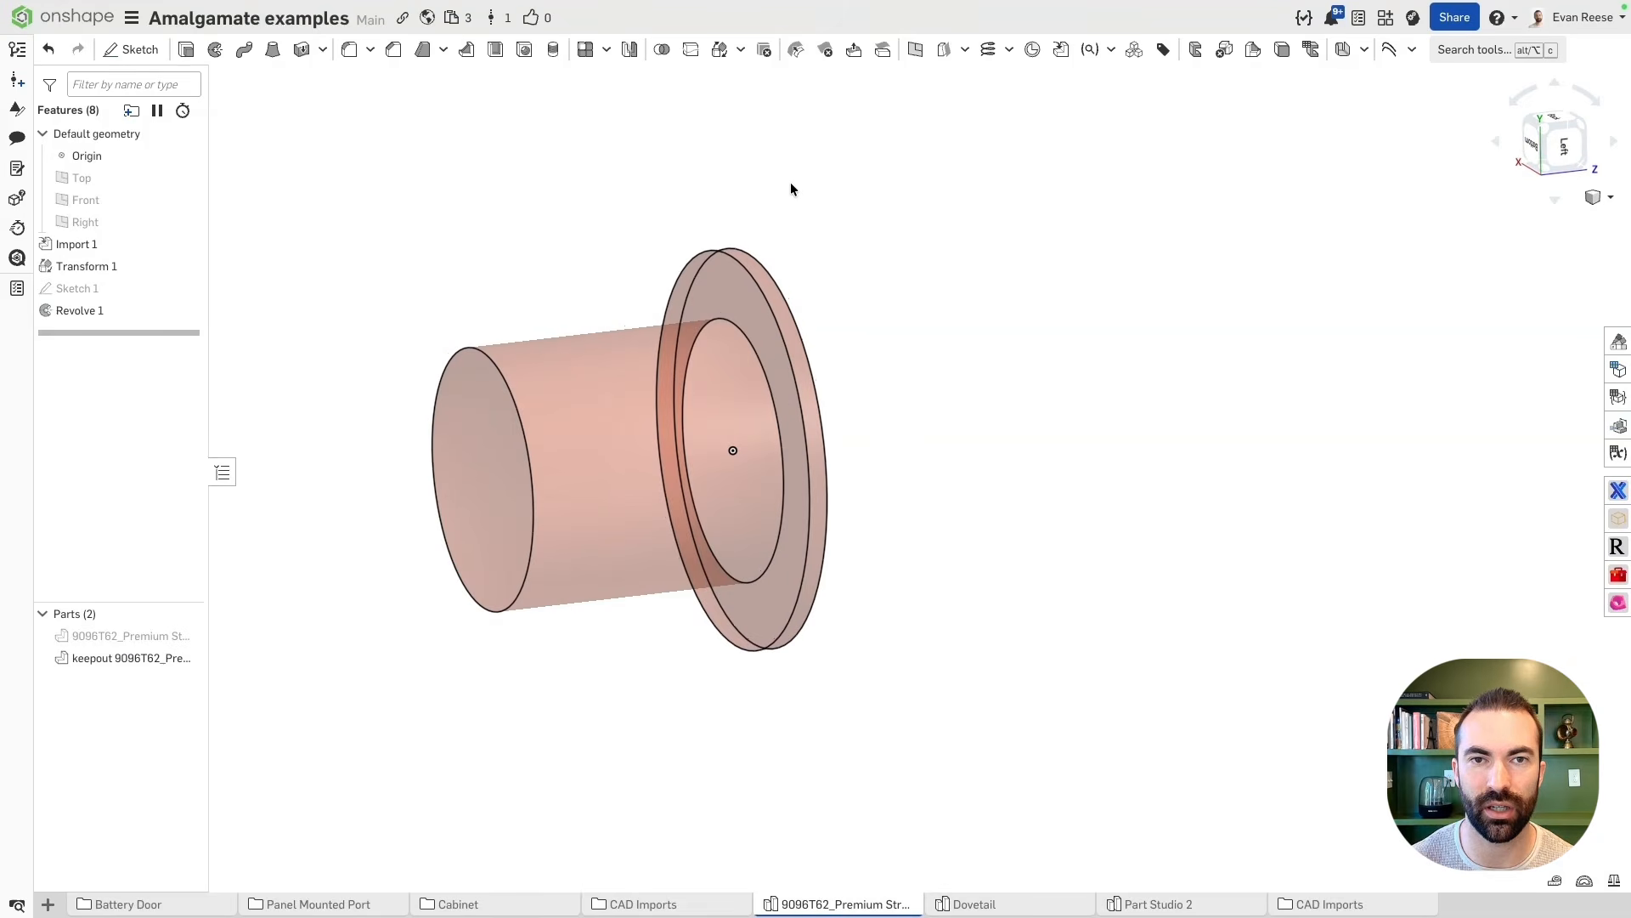
Create a copy in place of the keepout part with Transform, and hide the original keepout part
{"action": "key", "text": "alt+c"}
{"action": "type", "text": "tra"}
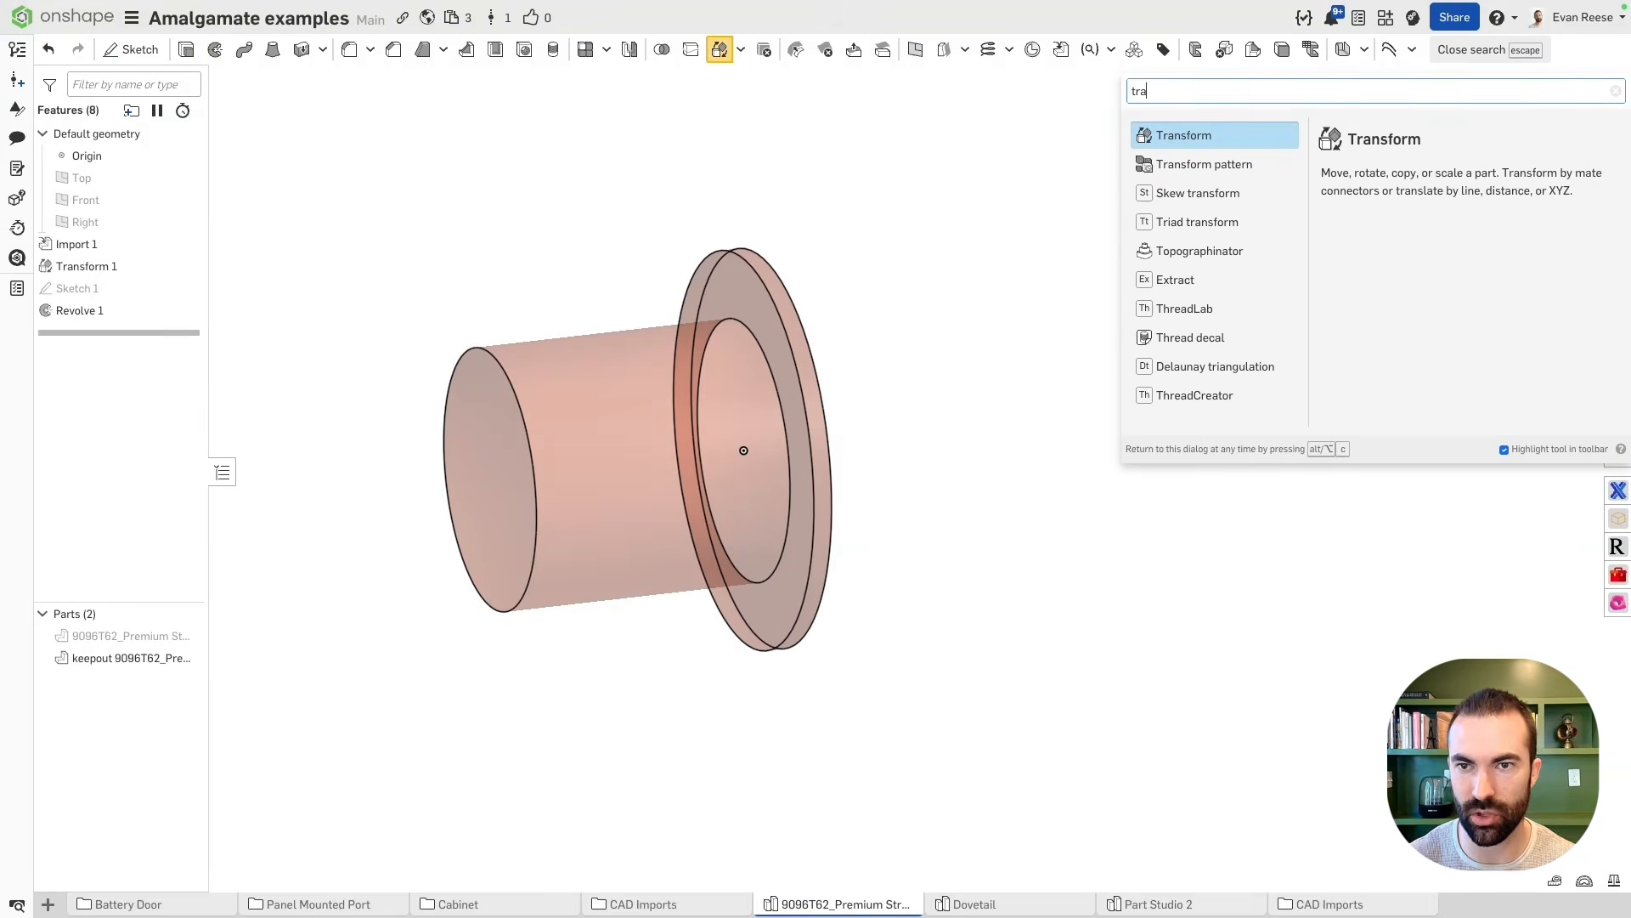
{"action": "key", "text": "Return"}
{"action": "left_click", "coordinate": [552, 467]}
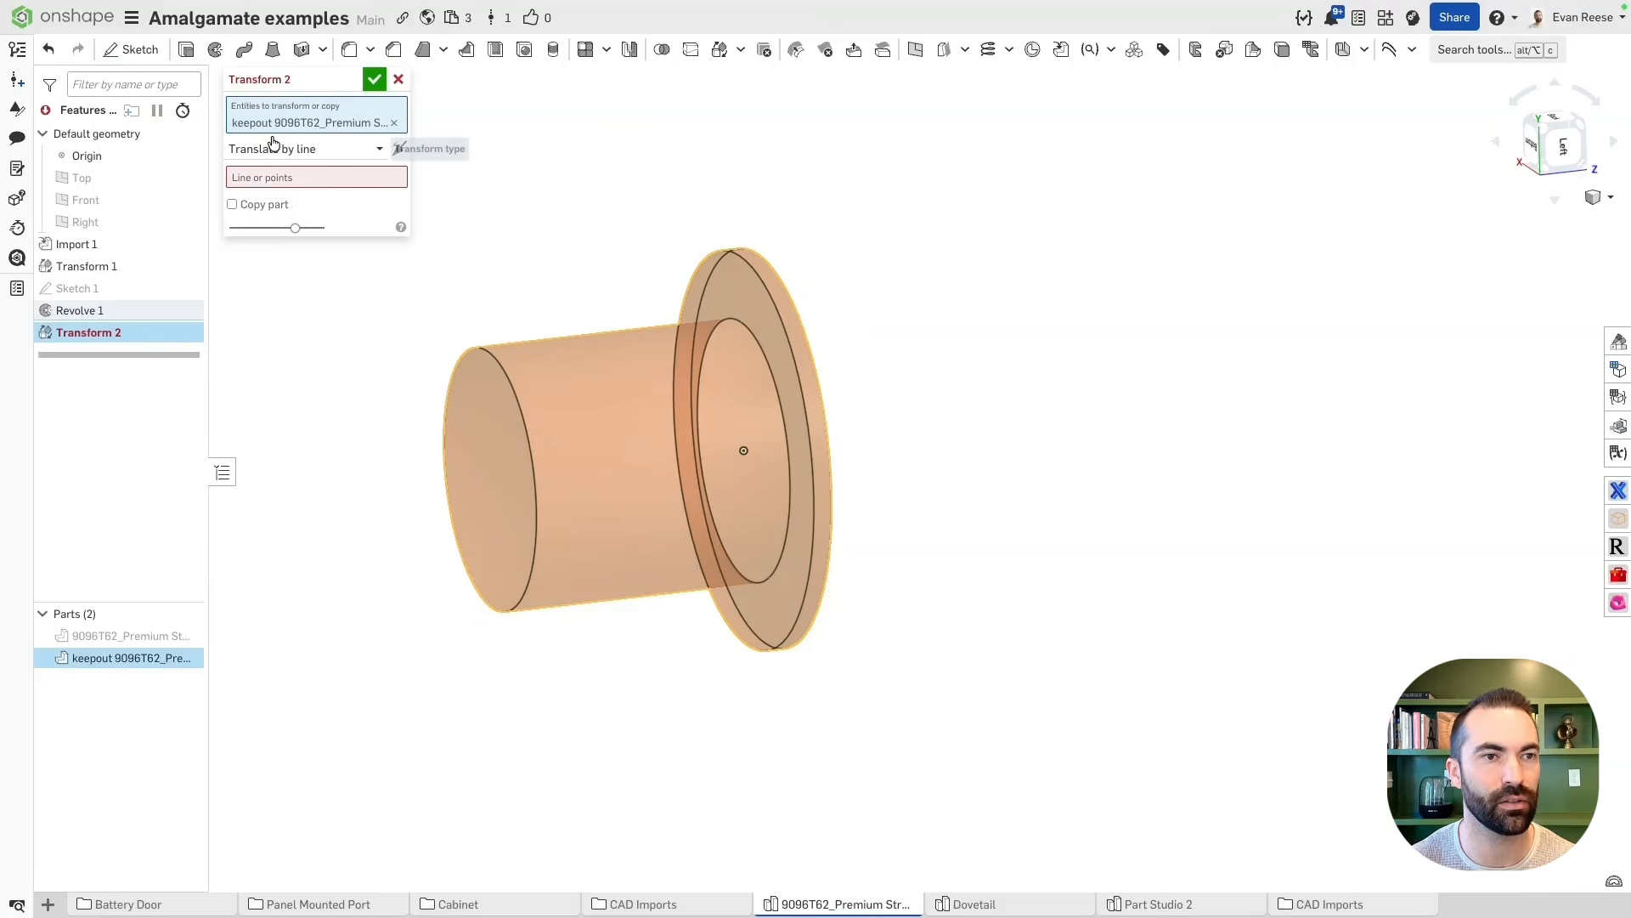
{"action": "left_click", "coordinate": [273, 146]}
{"action": "left_click", "coordinate": [266, 285]}
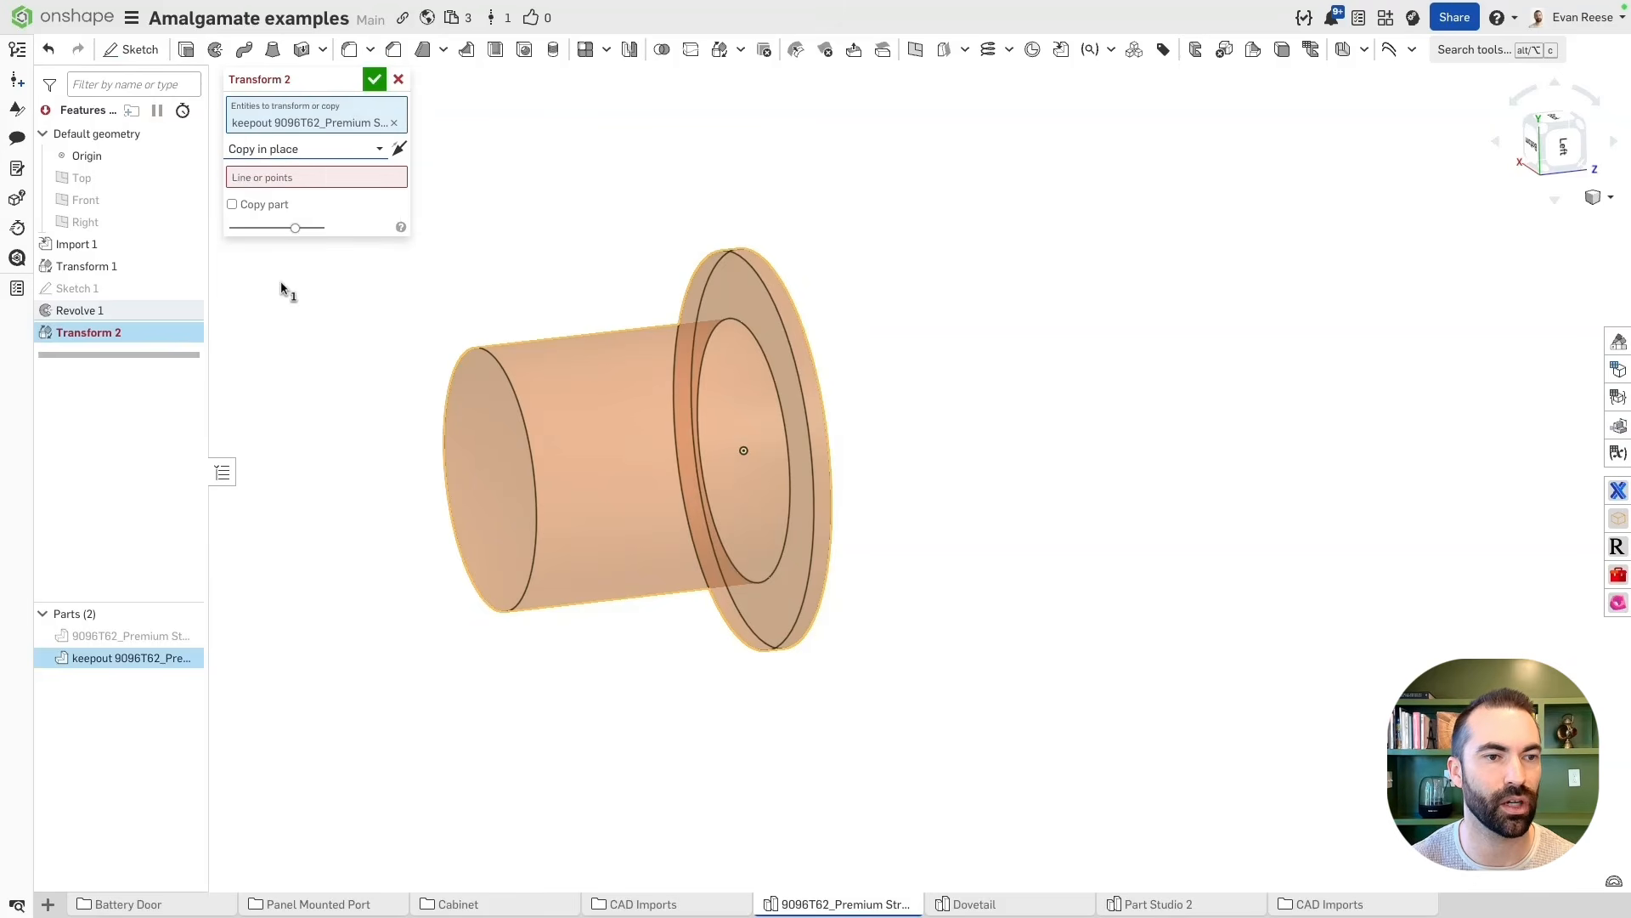
{"action": "left_click", "coordinate": [375, 80]}
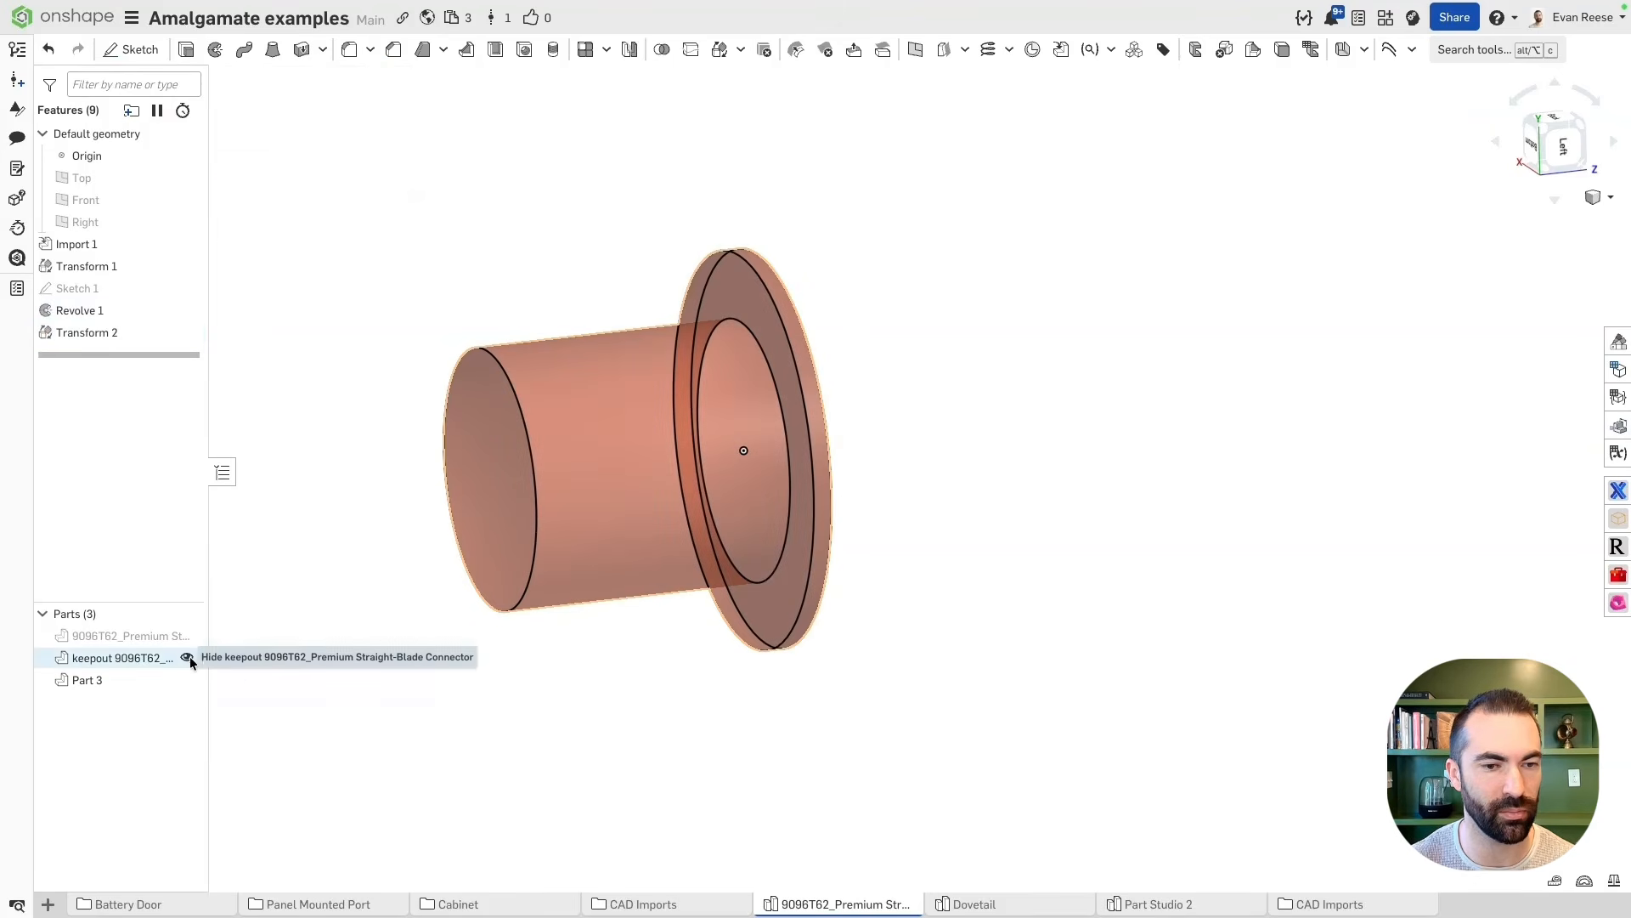
{"action": "left_click", "coordinate": [190, 657]}
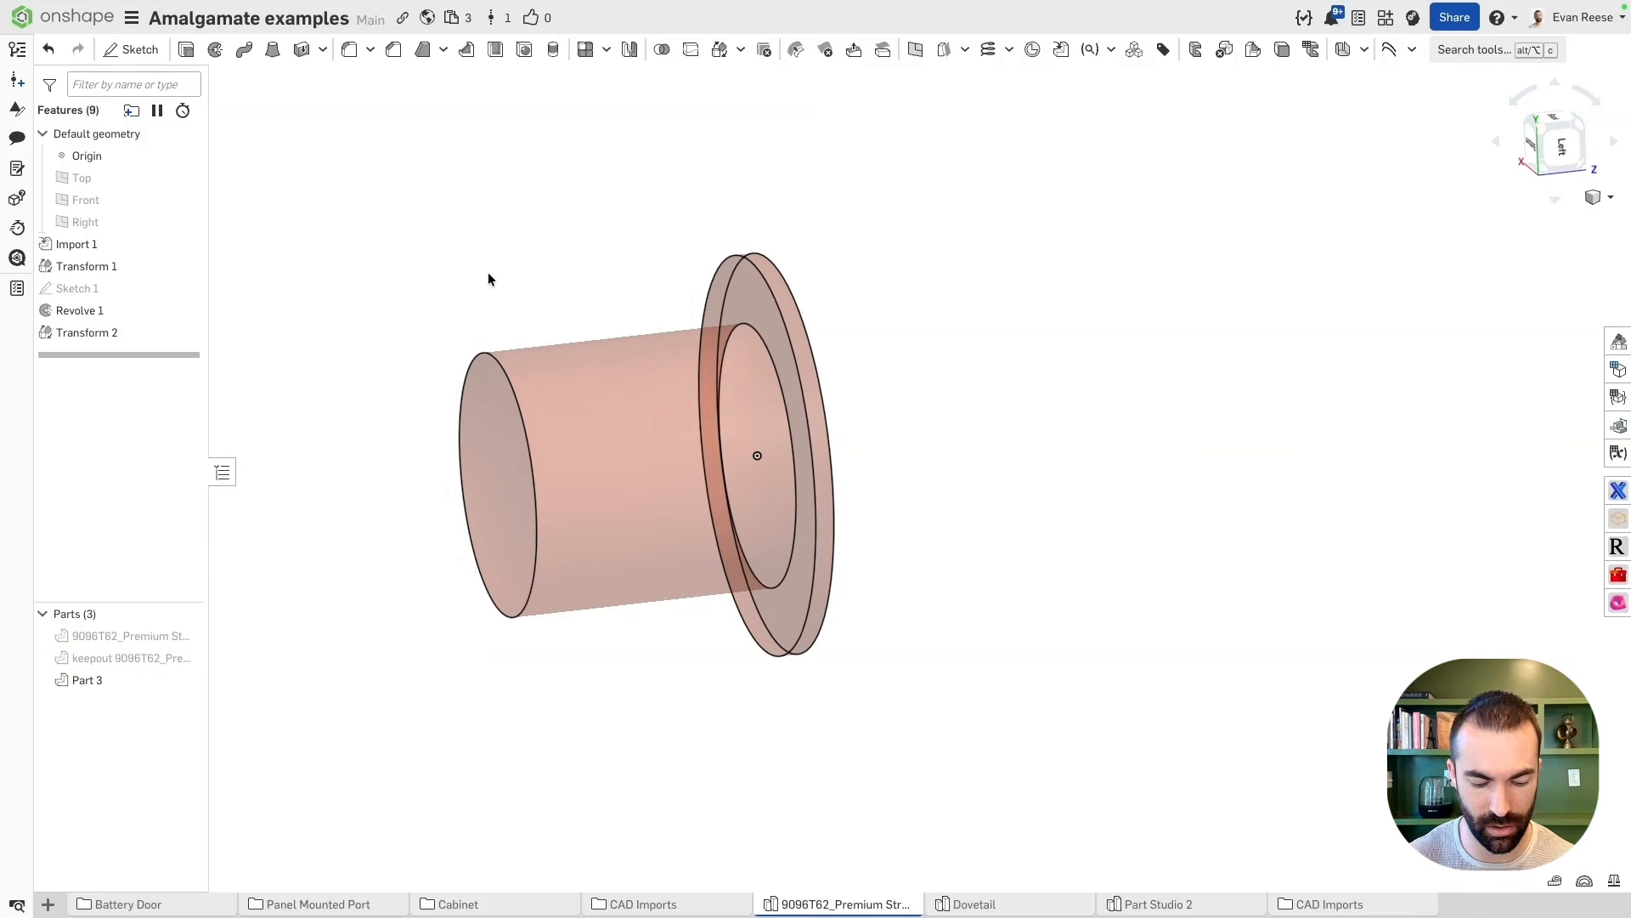
Offset the copied part's flange rim and cylindrical body face by 0.7 mm with Move face
{"action": "key", "text": "alt+c"}
{"action": "type", "text": "move face"}
{"action": "key", "text": "Return"}
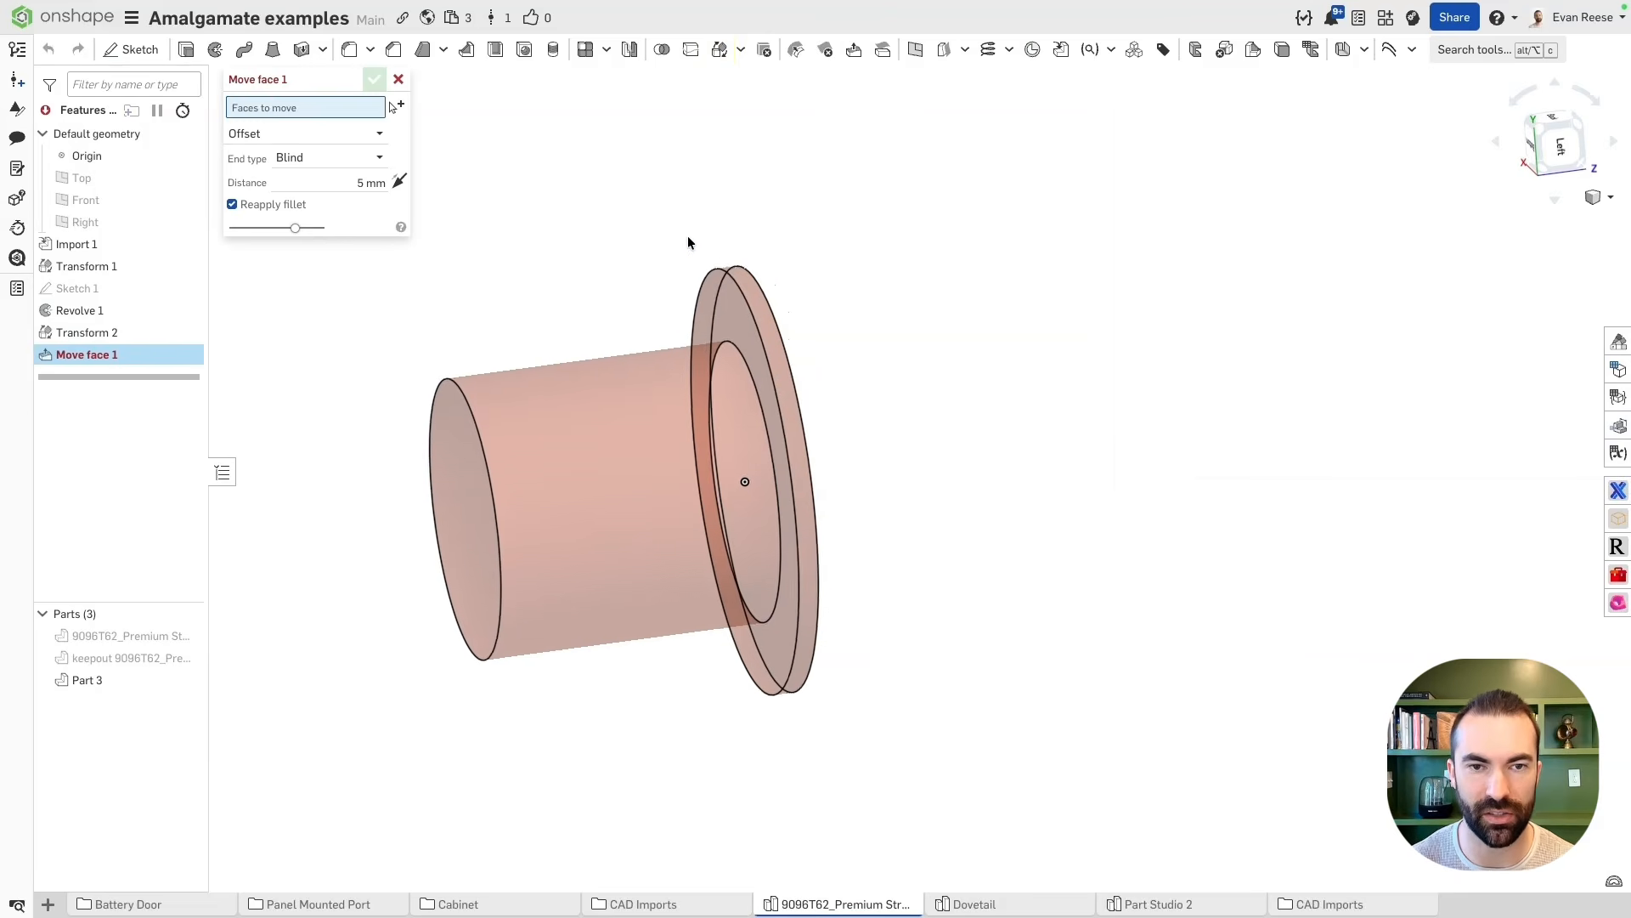
{"action": "left_click", "coordinate": [757, 289]}
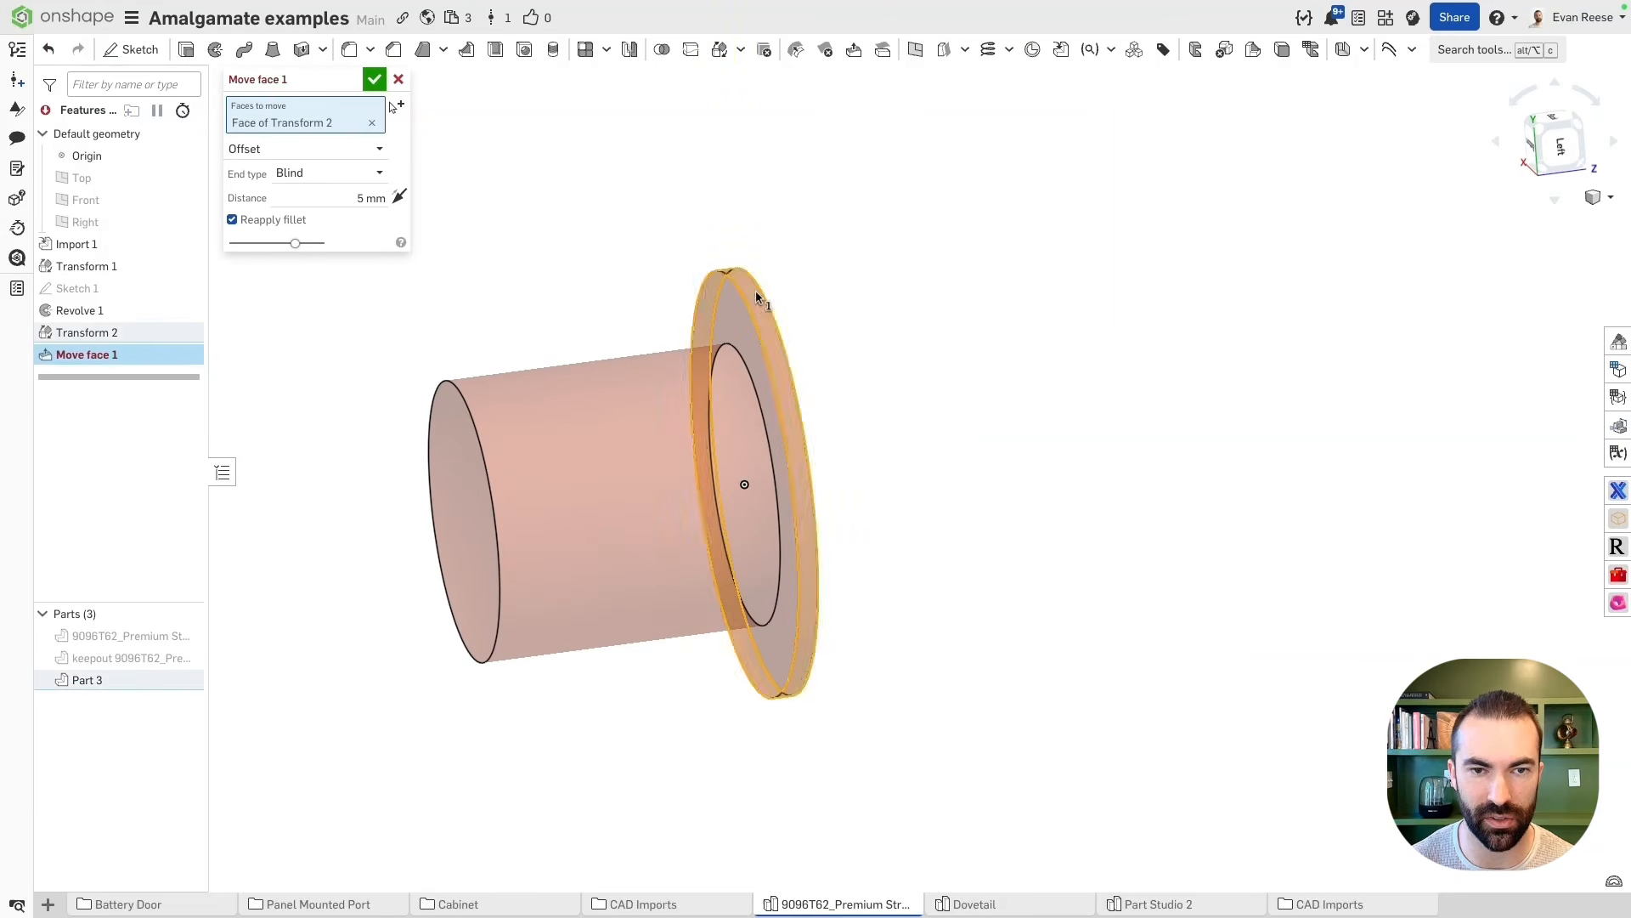
{"action": "left_click", "coordinate": [668, 388]}
{"action": "right_click_drag", "start_coordinate": [667, 388], "coordinate": [553, 323]}
{"action": "left_click", "coordinate": [336, 214]}
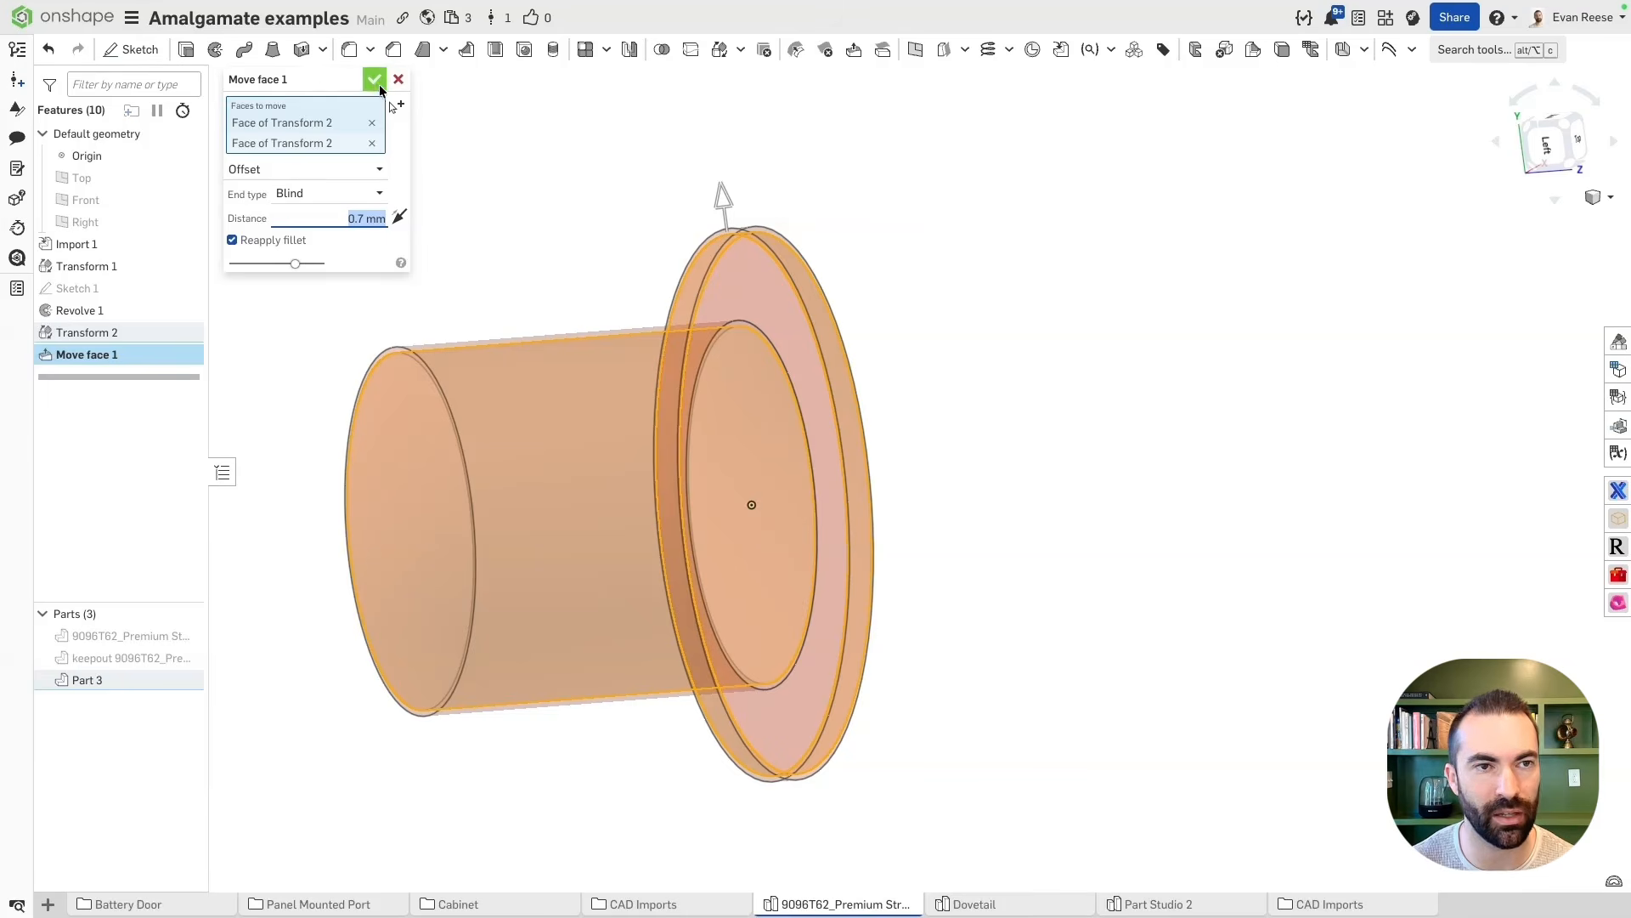
{"action": "left_click", "coordinate": [375, 79]}
{"action": "left_click", "coordinate": [665, 257]}
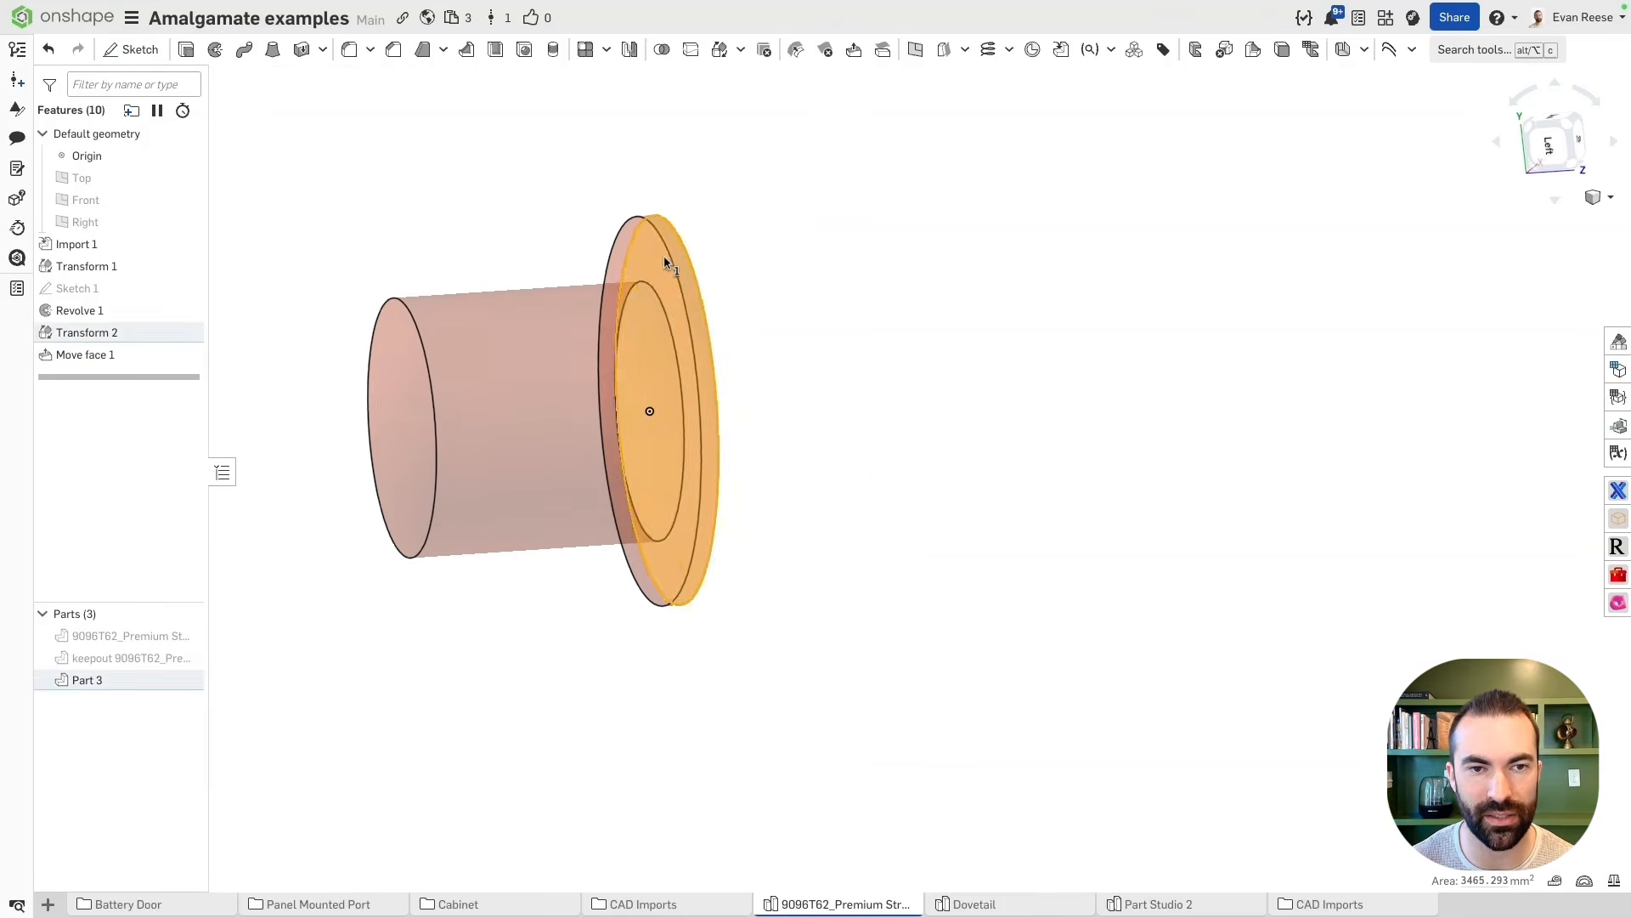
{"action": "key", "text": "space"}
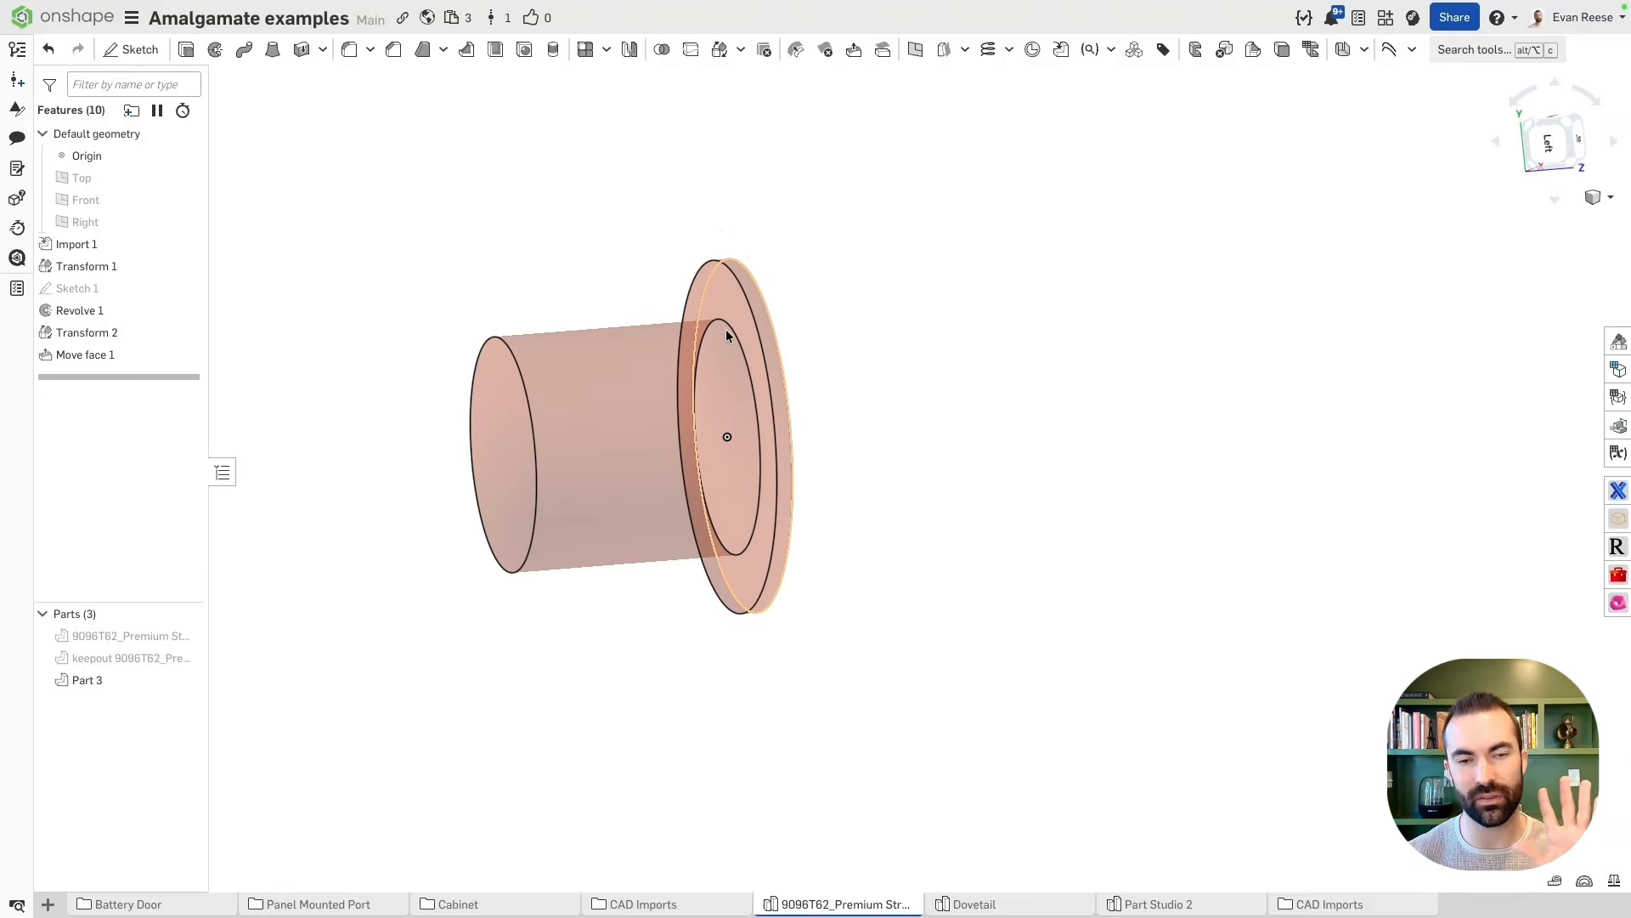
{"action": "left_click", "coordinate": [727, 298]}
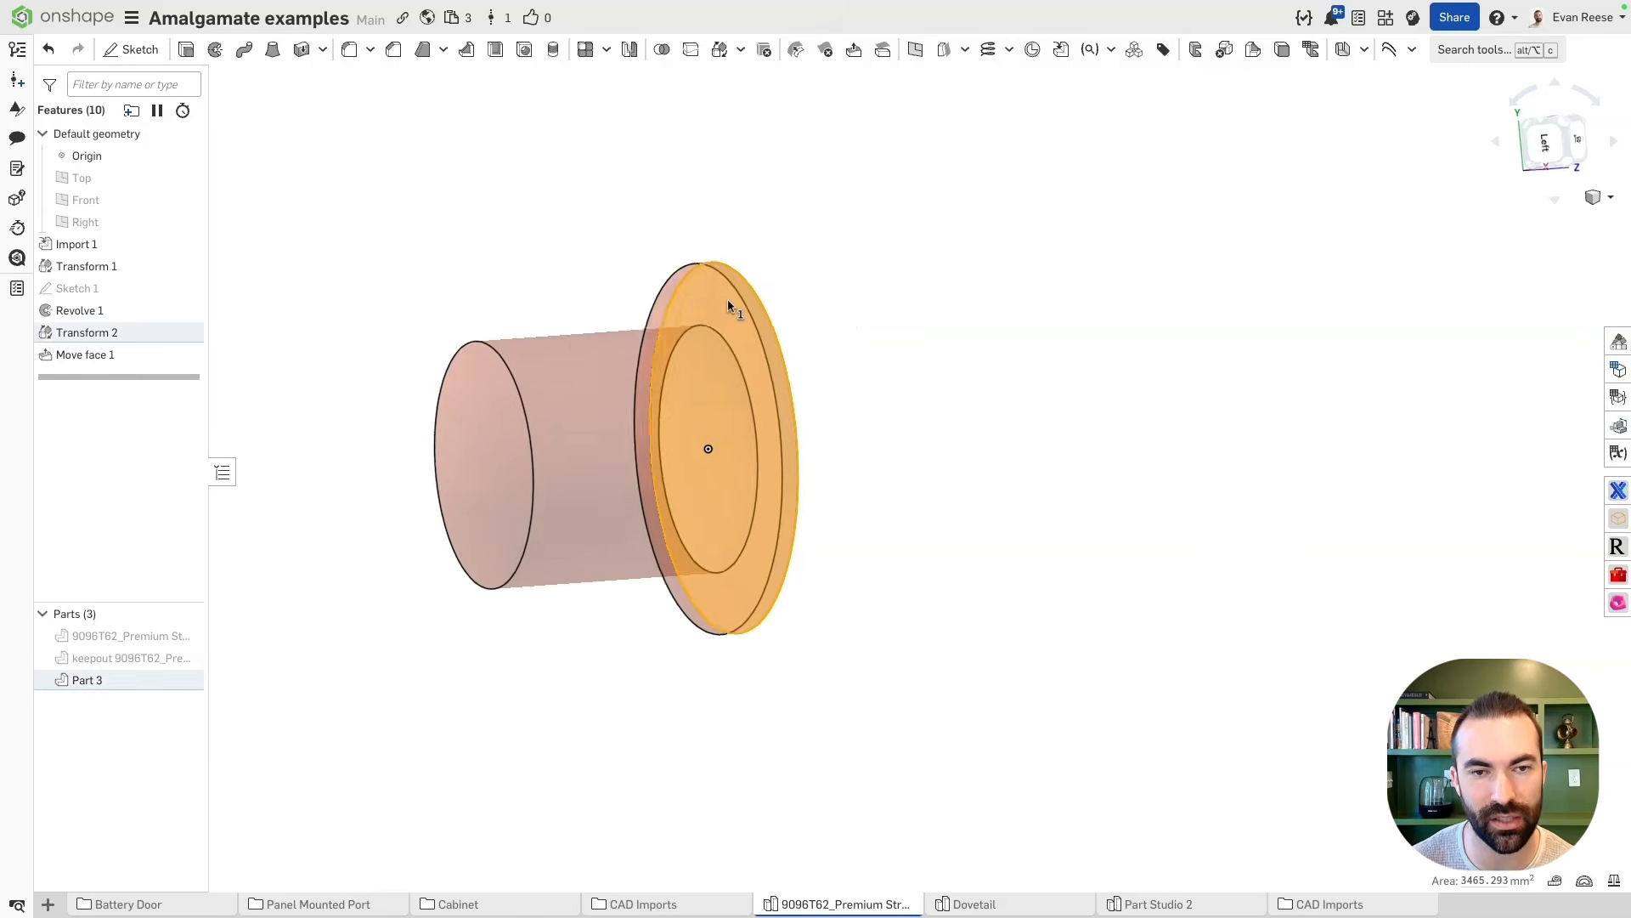
{"action": "key", "text": "space"}
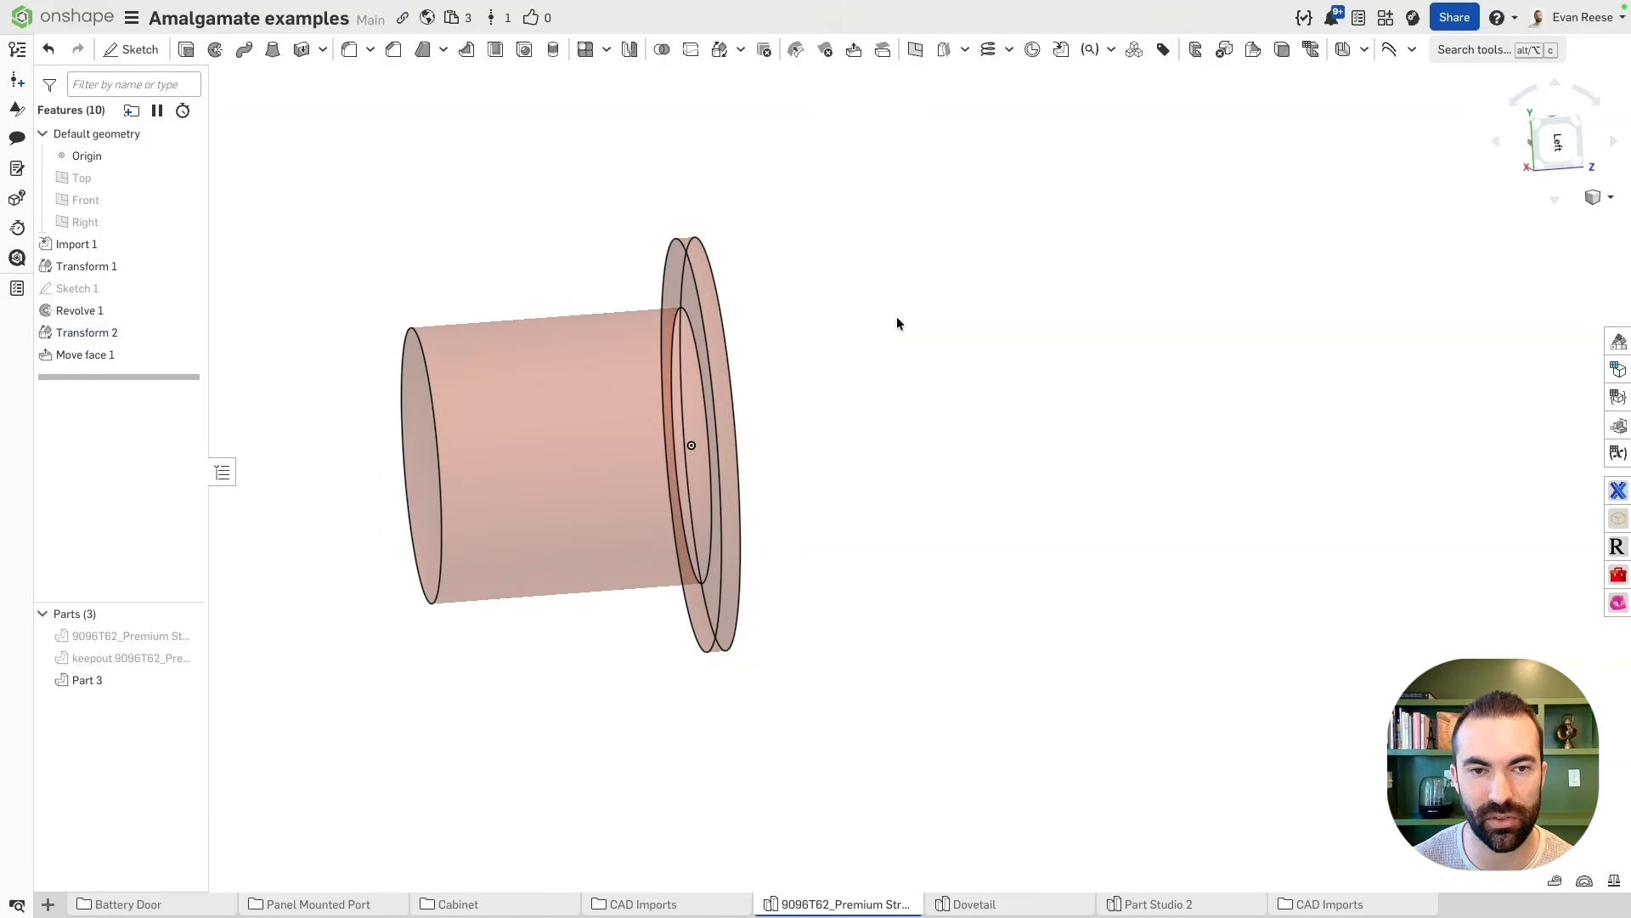
Add a length configuration variable named pocketDepth with a default of 1 in and a minimum of 0 in
{"action": "left_click", "coordinate": [1619, 367]}
{"action": "left_click", "coordinate": [1414, 114]}
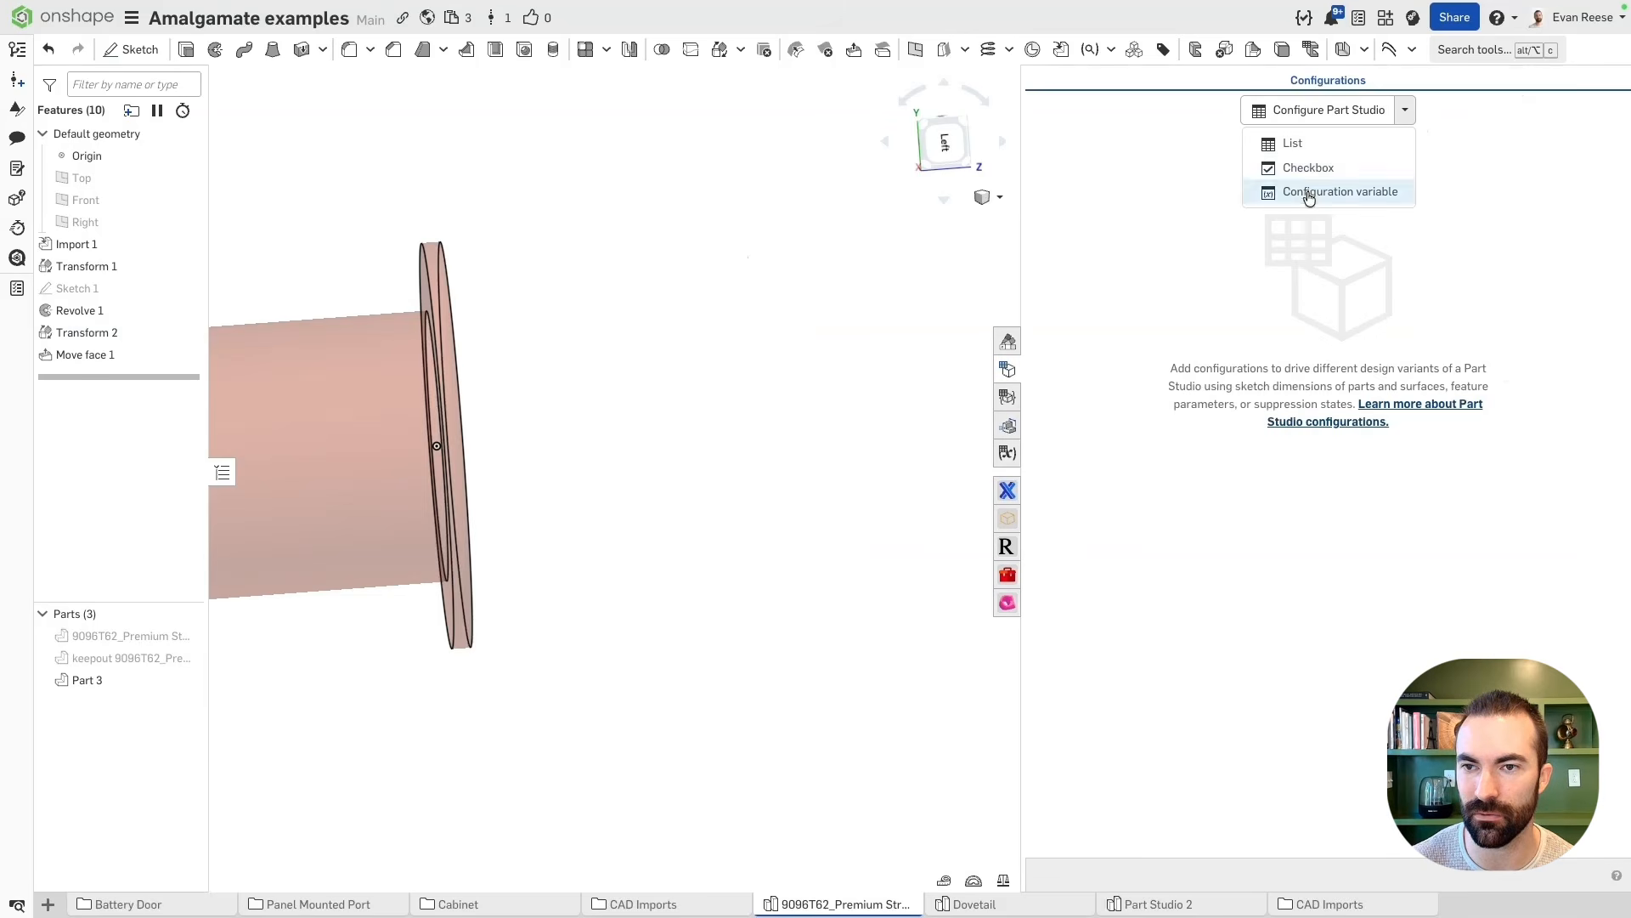
{"action": "left_click", "coordinate": [1303, 193]}
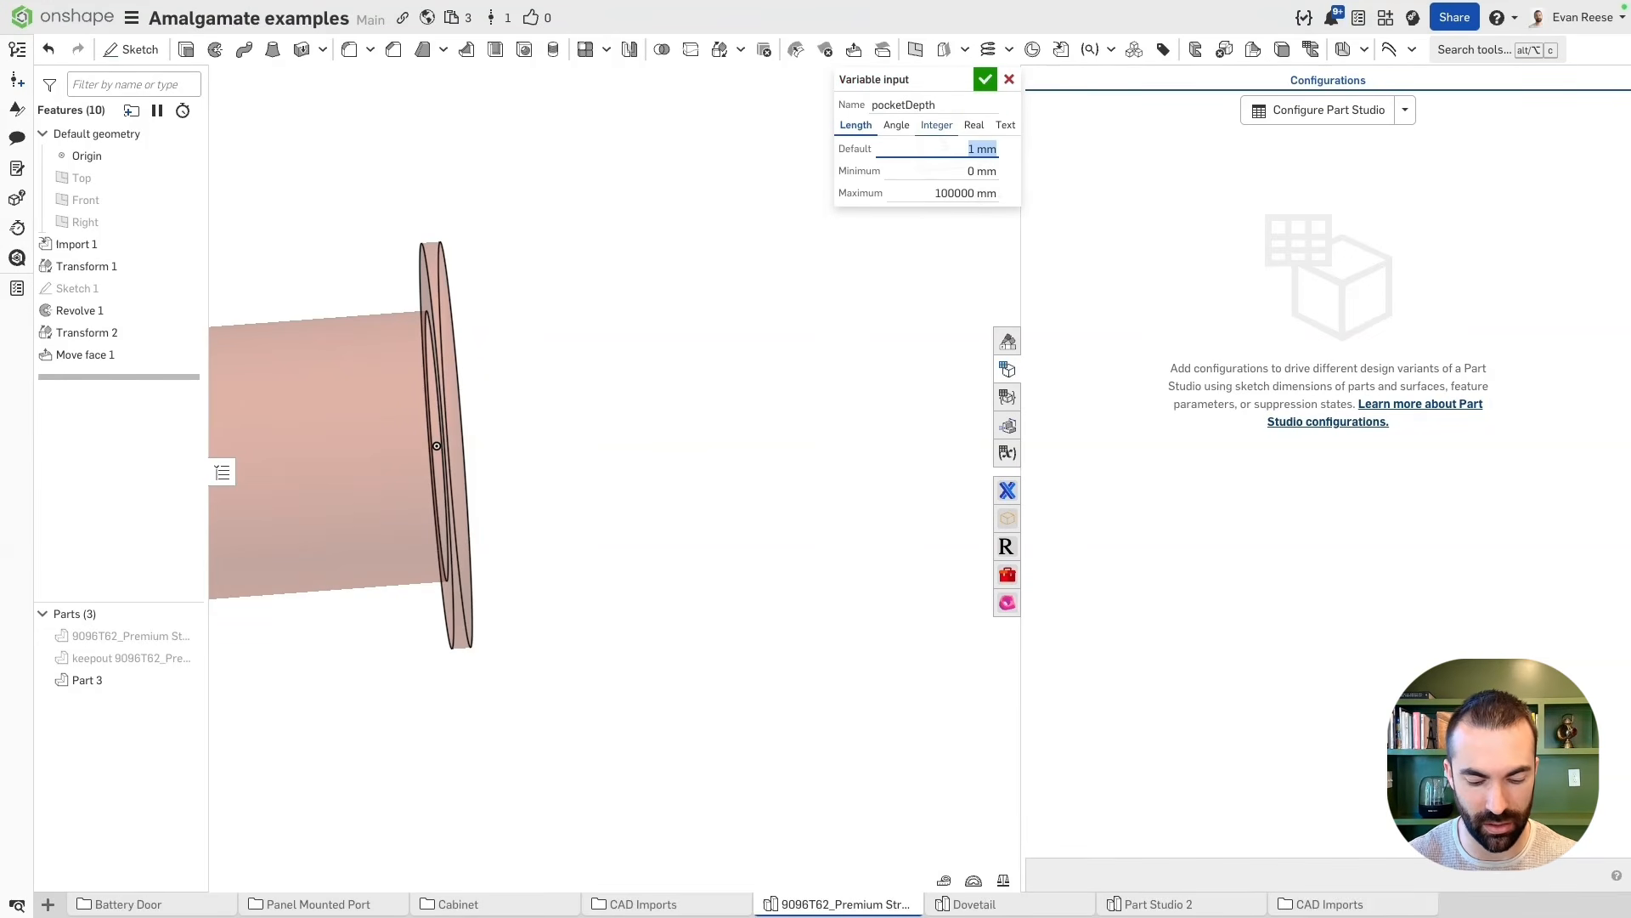
{"action": "key", "text": "Tab"}
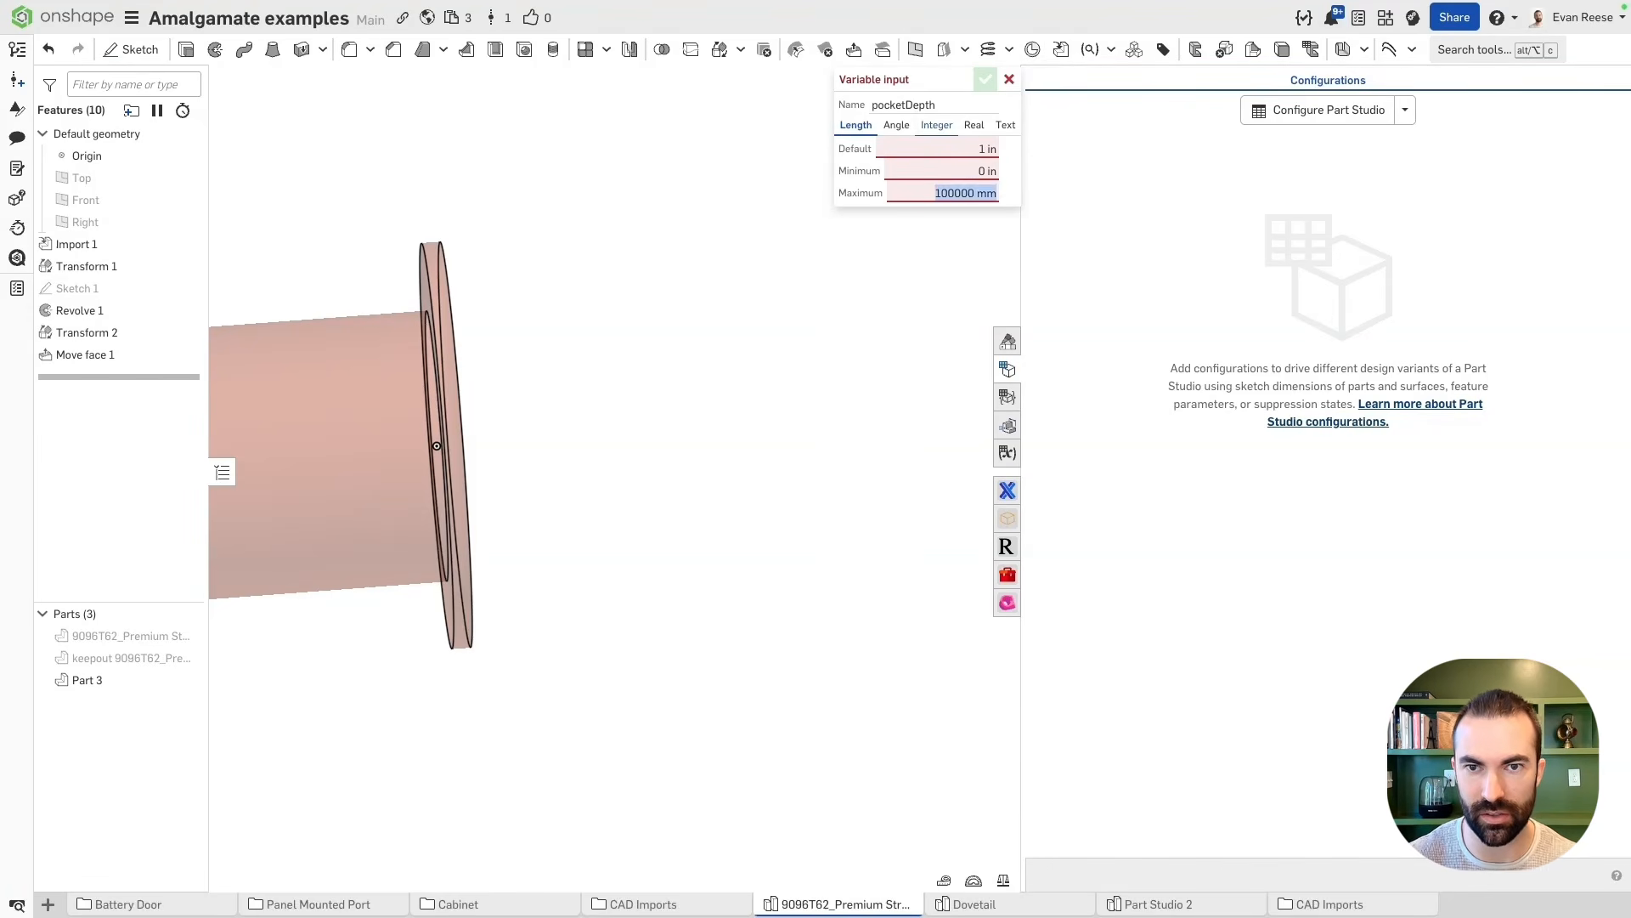
{"action": "key", "text": "Return"}
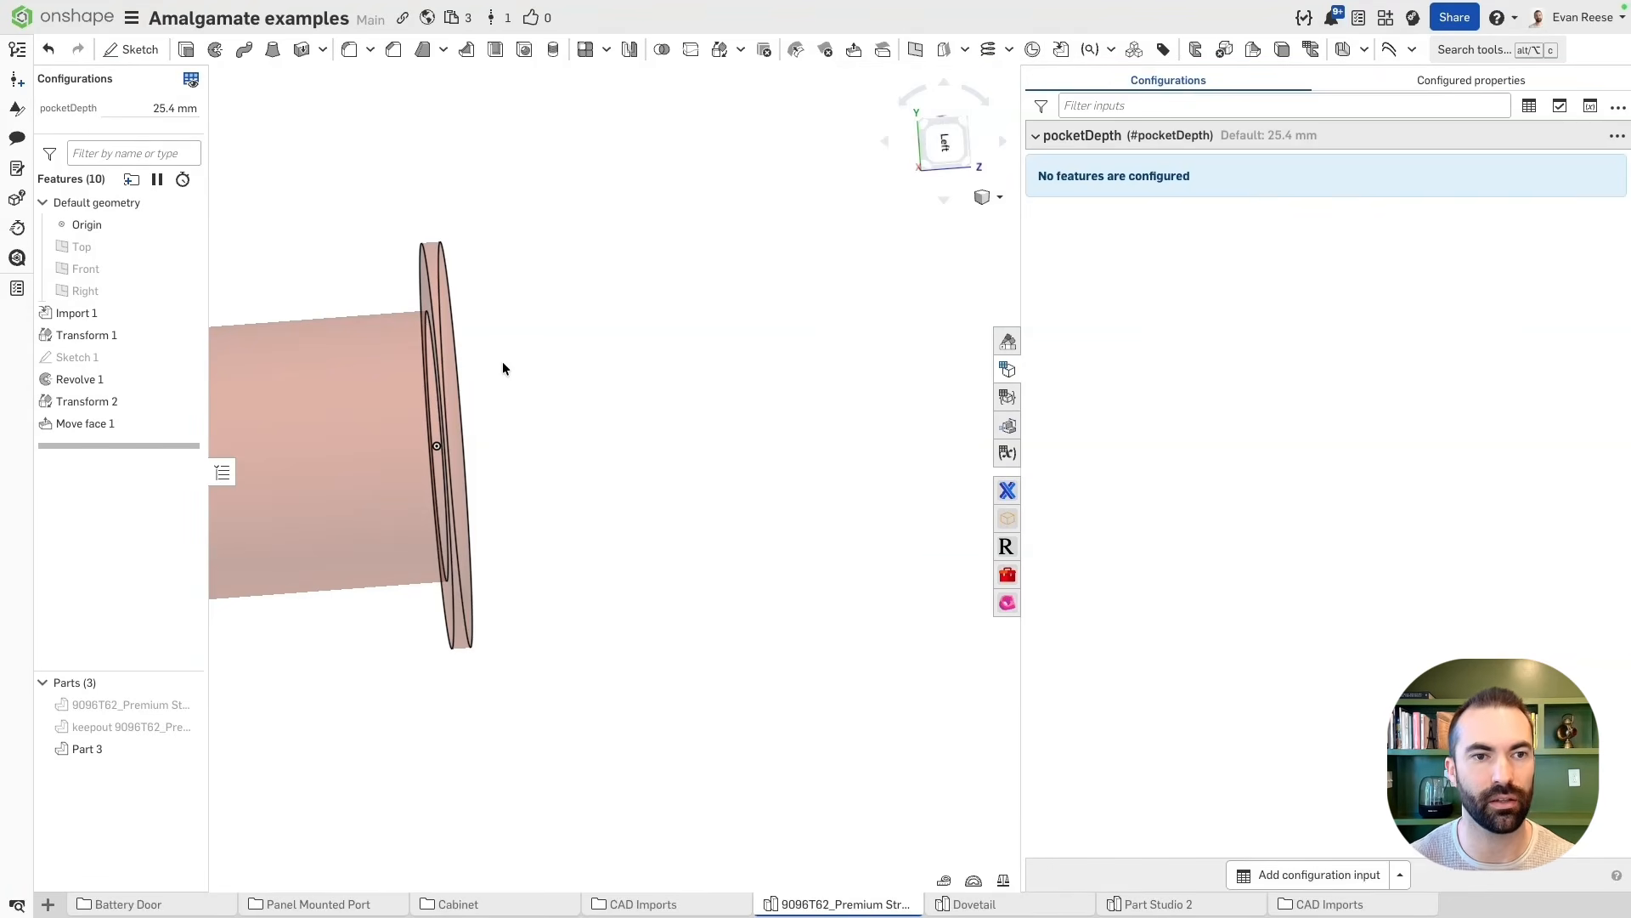
Offset the outer face of the flange with Move face, using an Up to entity end at the flange's opposite face
{"action": "key", "text": "f"}
{"action": "mouse_move", "coordinate": [788, 329]}
{"action": "right_mouse_down"}
{"action": "mouse_move", "coordinate": [702, 328]}
{"action": "mouse_move", "coordinate": [747, 310]}
{"action": "mouse_move", "coordinate": [661, 305]}
{"action": "mouse_move", "coordinate": [805, 306]}
{"action": "right_mouse_up"}
{"action": "left_click", "coordinate": [688, 328]}
{"action": "left_click", "coordinate": [659, 293]}
{"action": "scroll", "coordinate": [661, 304], "scroll_direction": "up", "scroll_amount": 1}
{"action": "key", "text": "space"}
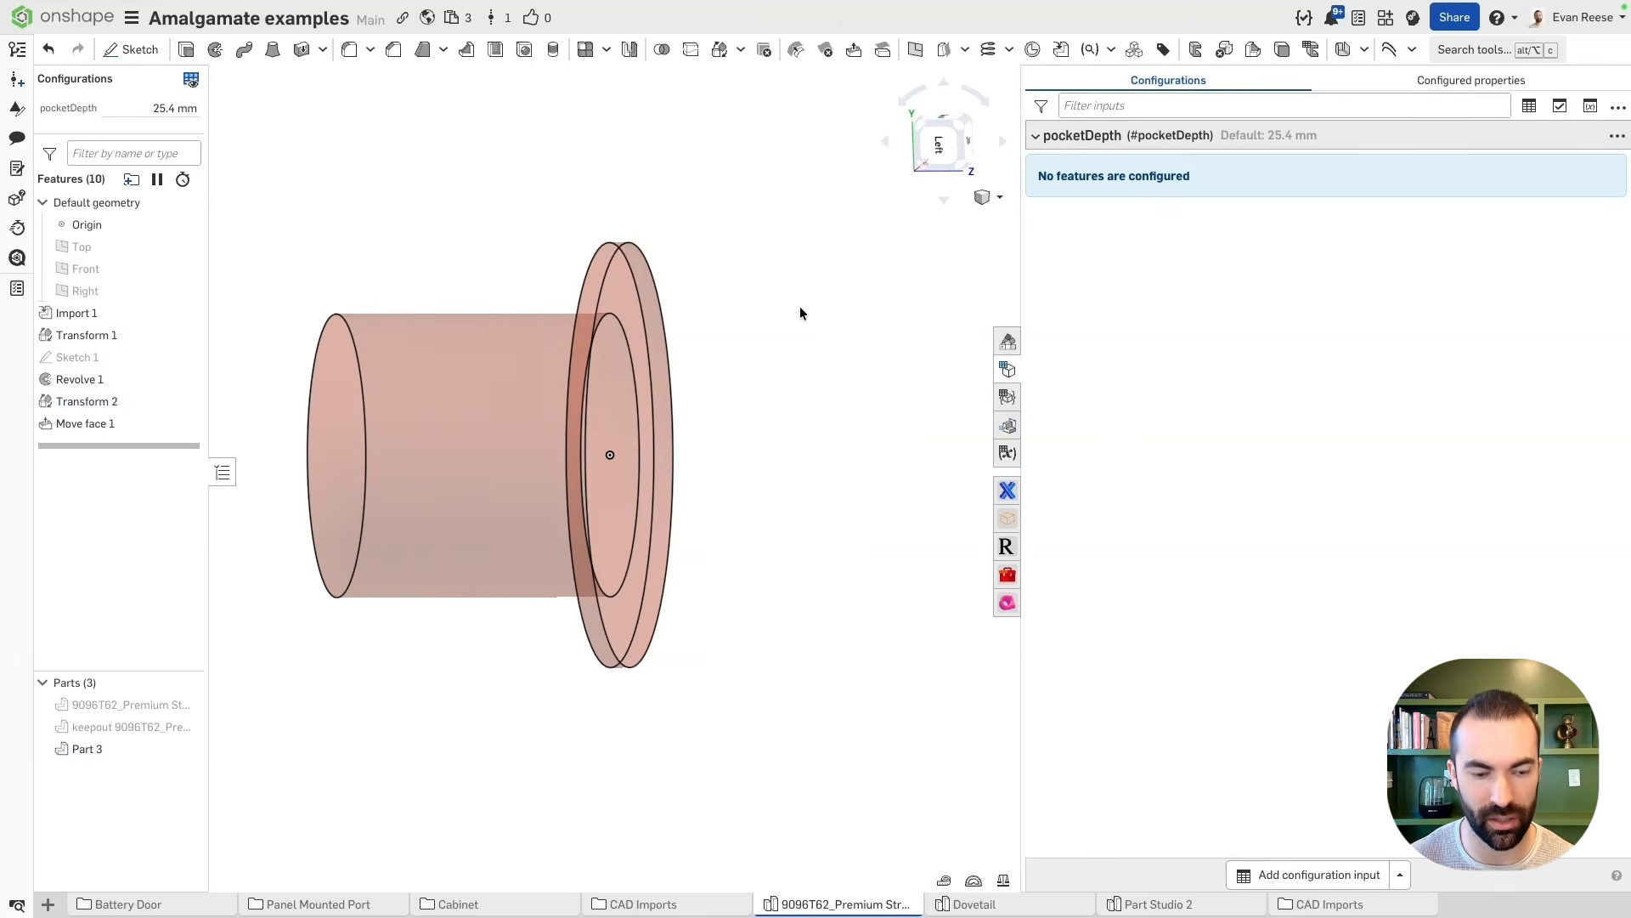
{"action": "key", "text": "alt+c"}
{"action": "key", "text": "Return"}
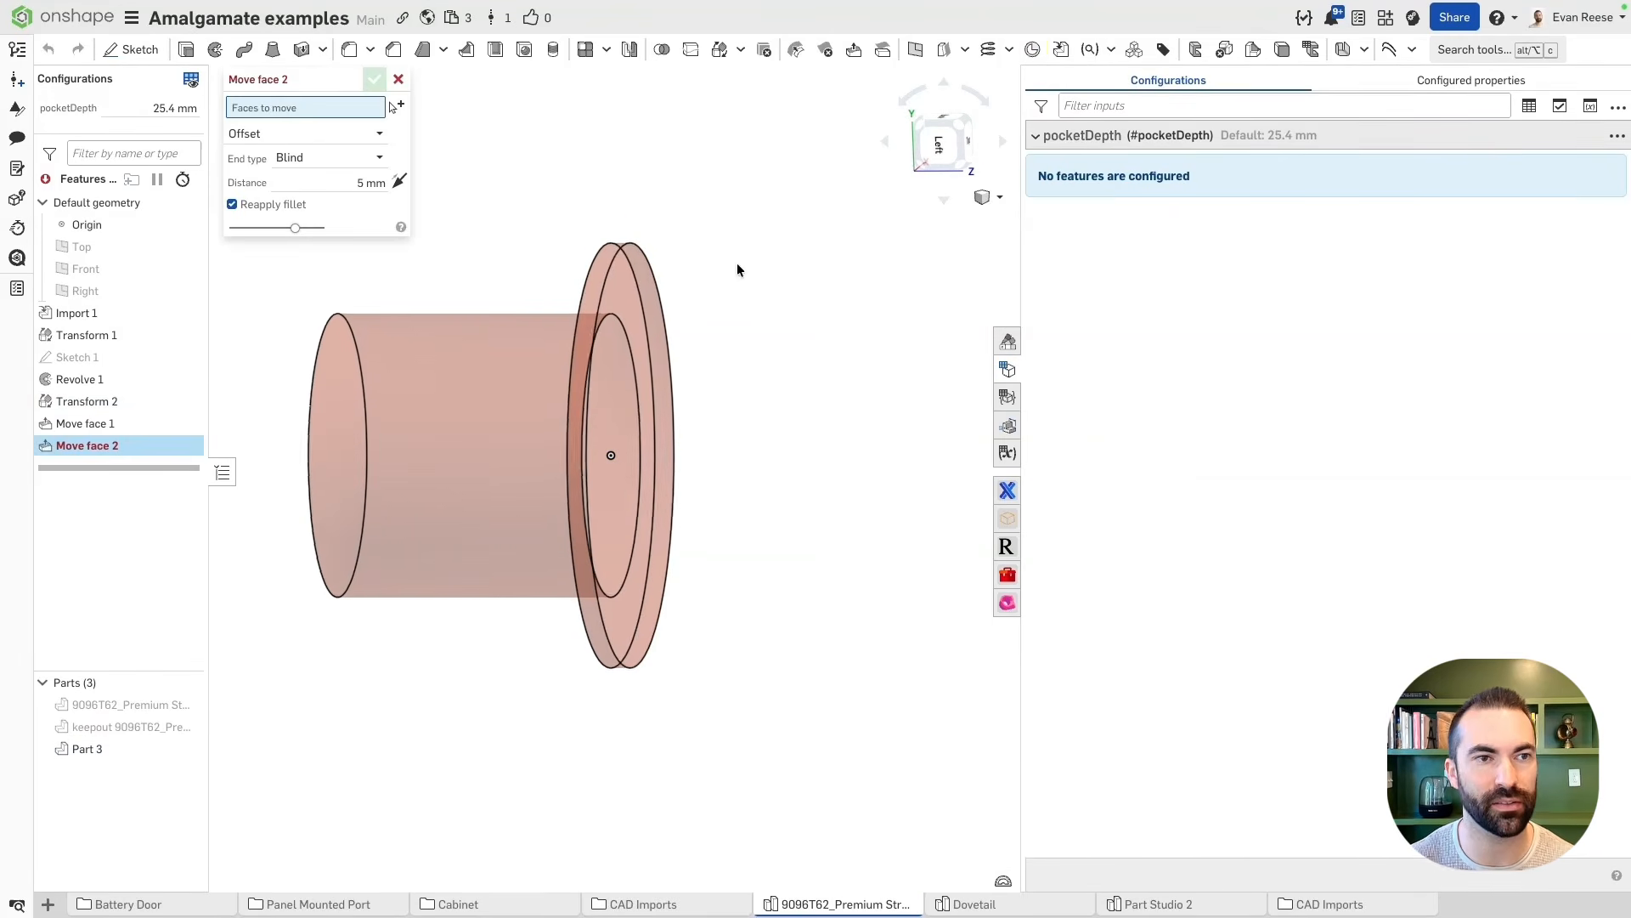
{"action": "left_click", "coordinate": [629, 298]}
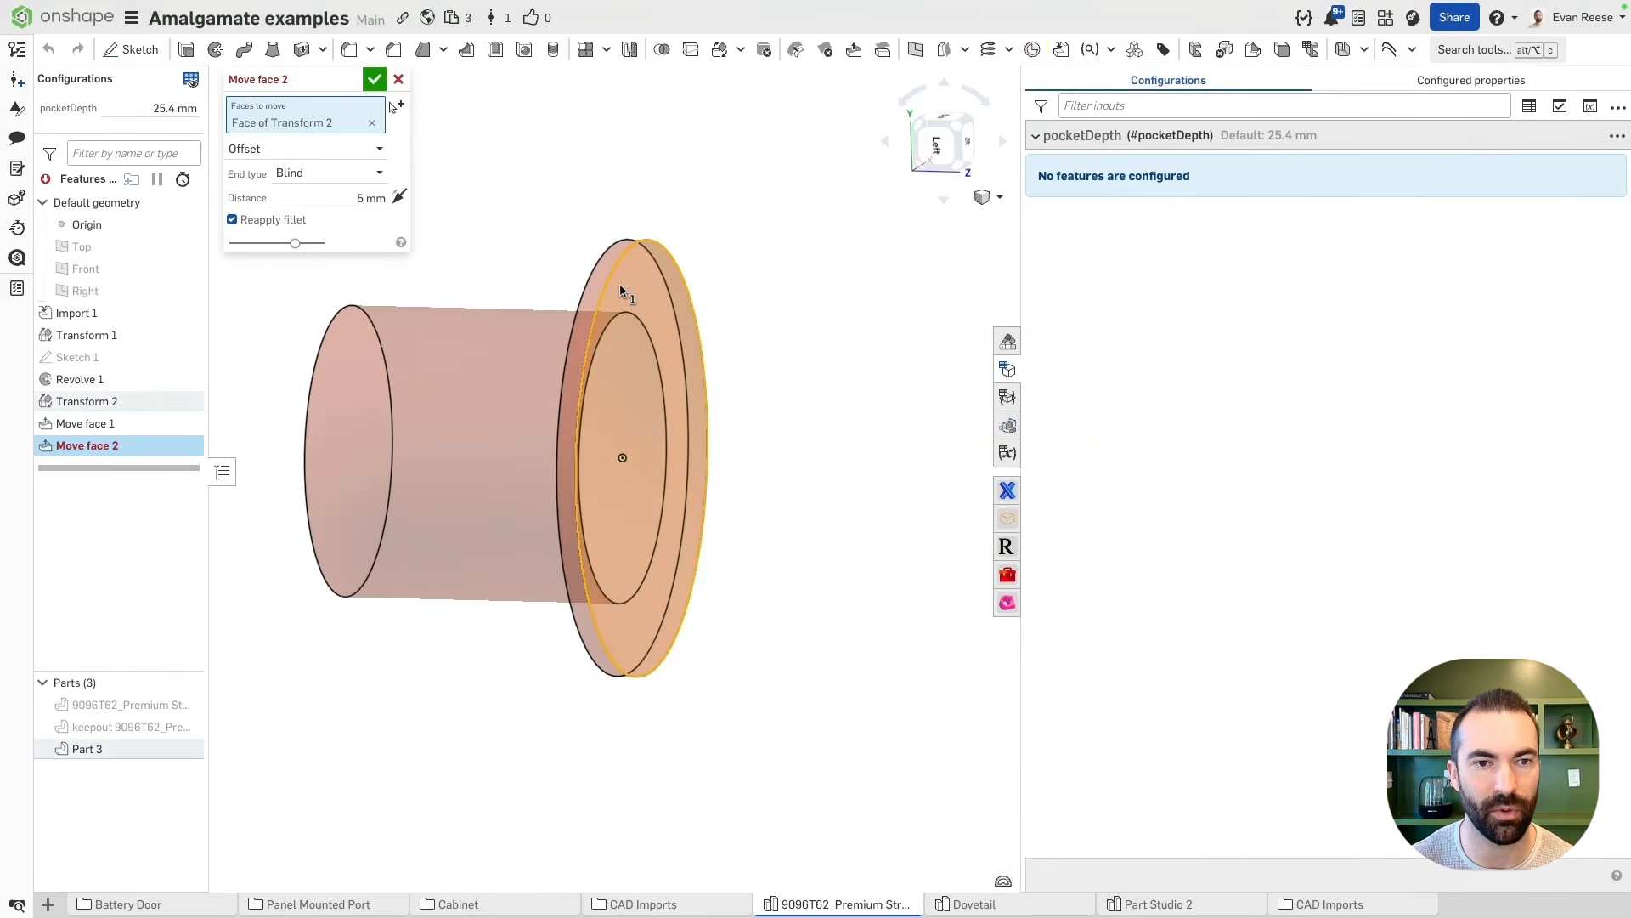
{"action": "left_click", "coordinate": [297, 172]}
{"action": "left_click", "coordinate": [304, 220]}
{"action": "right_click_drag", "start_coordinate": [510, 241], "coordinate": [375, 254]}
{"action": "left_click", "coordinate": [639, 322]}
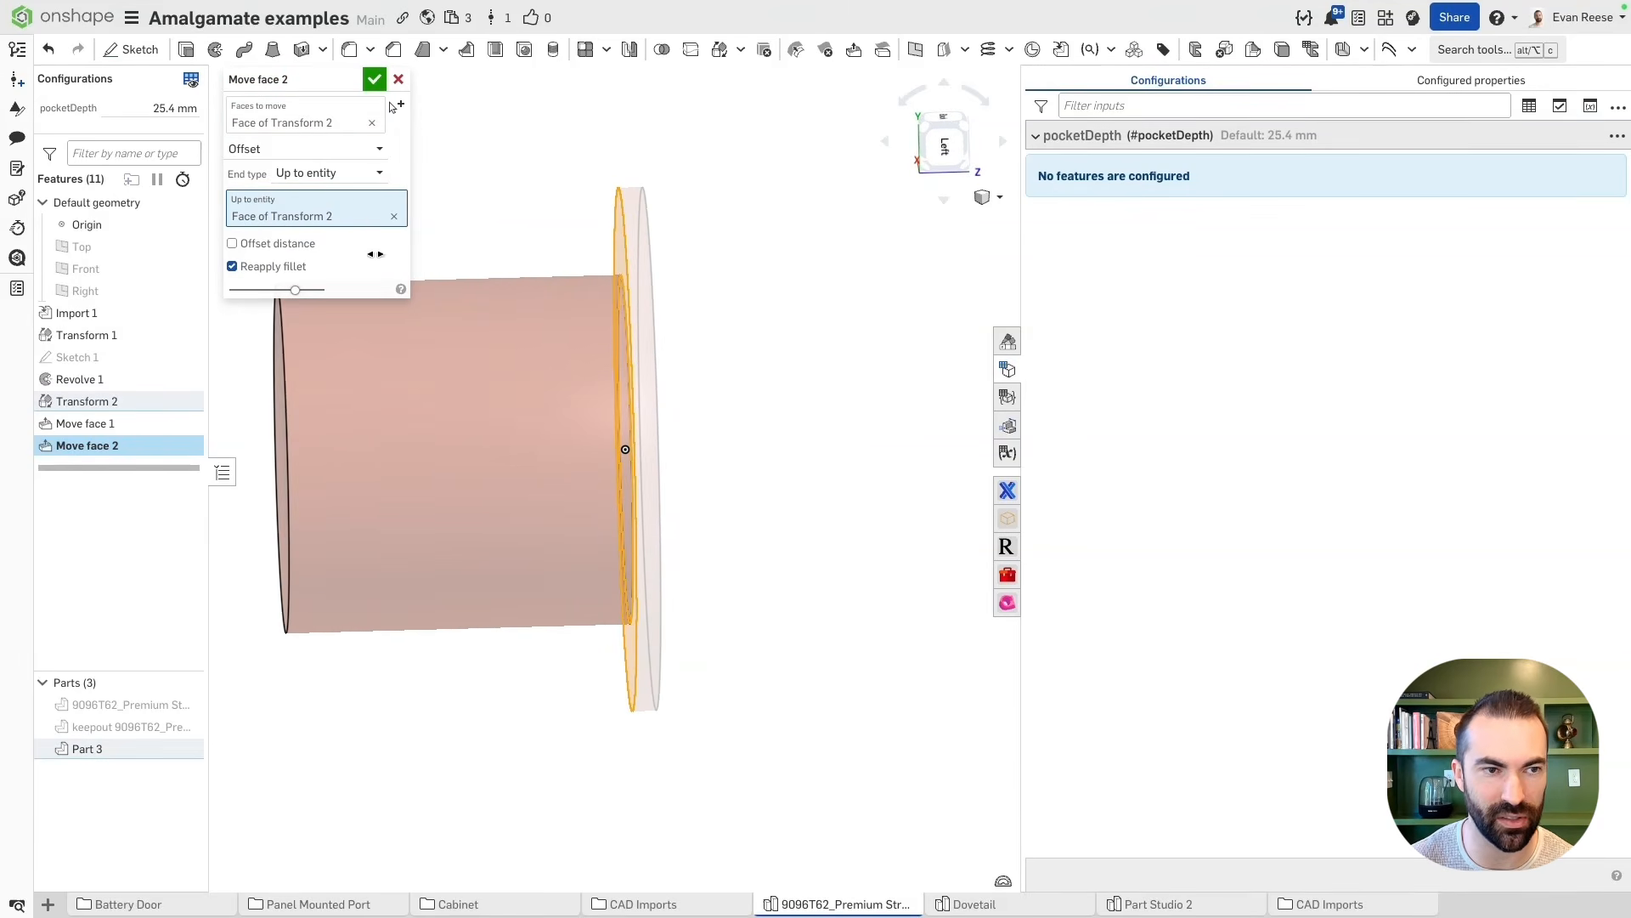
Add an offset distance of #pocketDepth to the face move, flip it outward from the flange, and accept the feature
{"action": "left_click", "coordinate": [354, 244]}
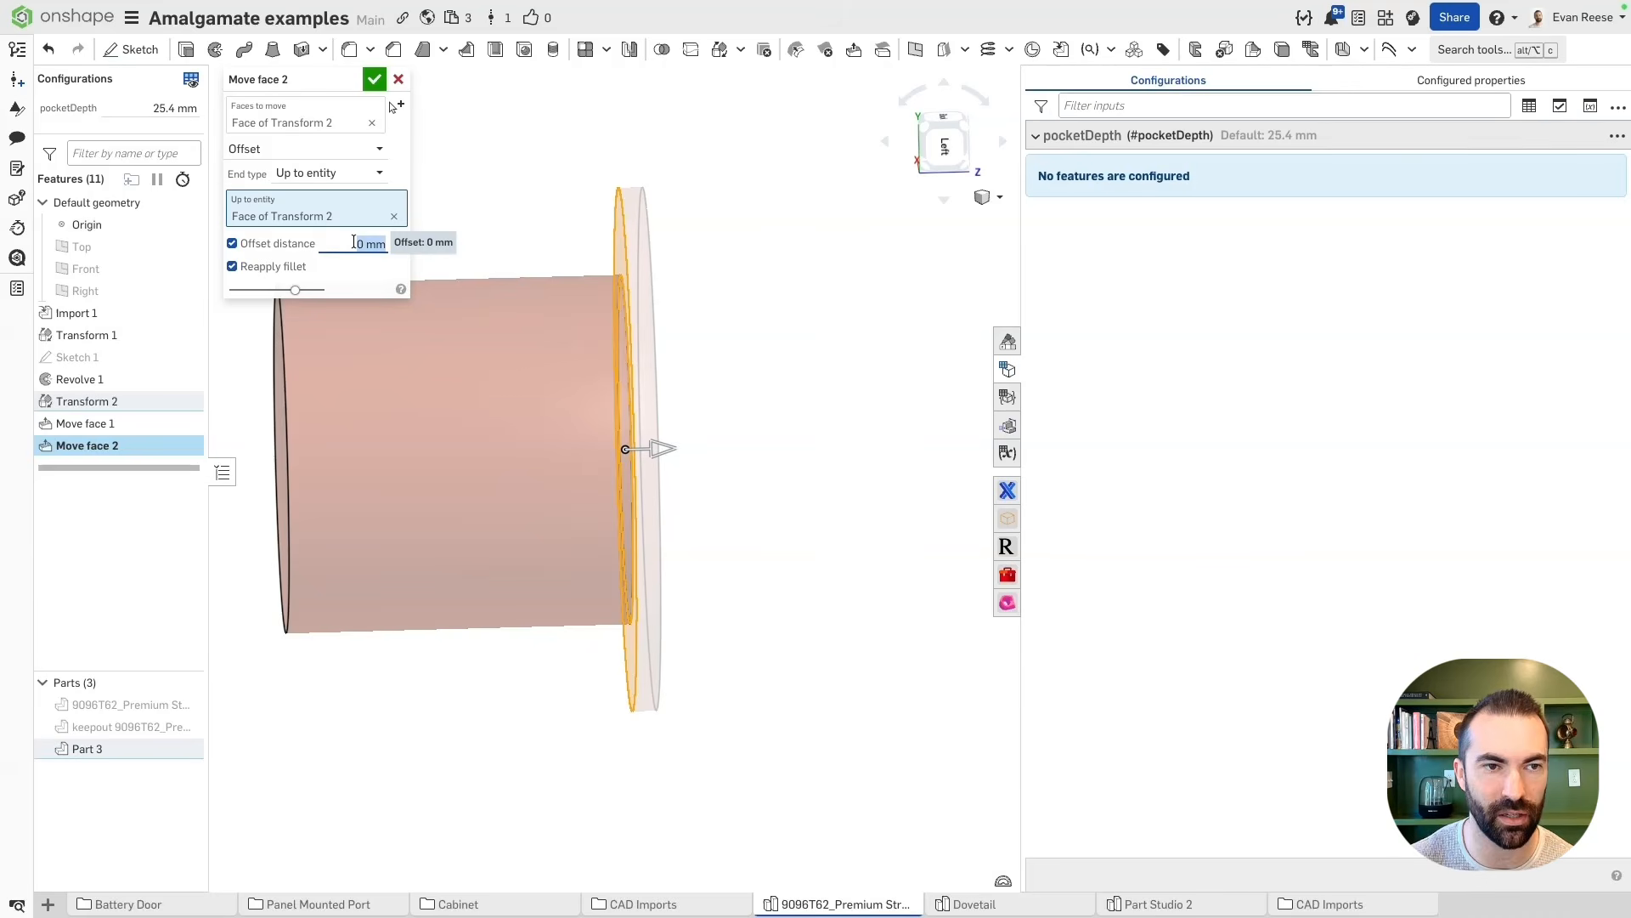
{"action": "type", "text": "p"}
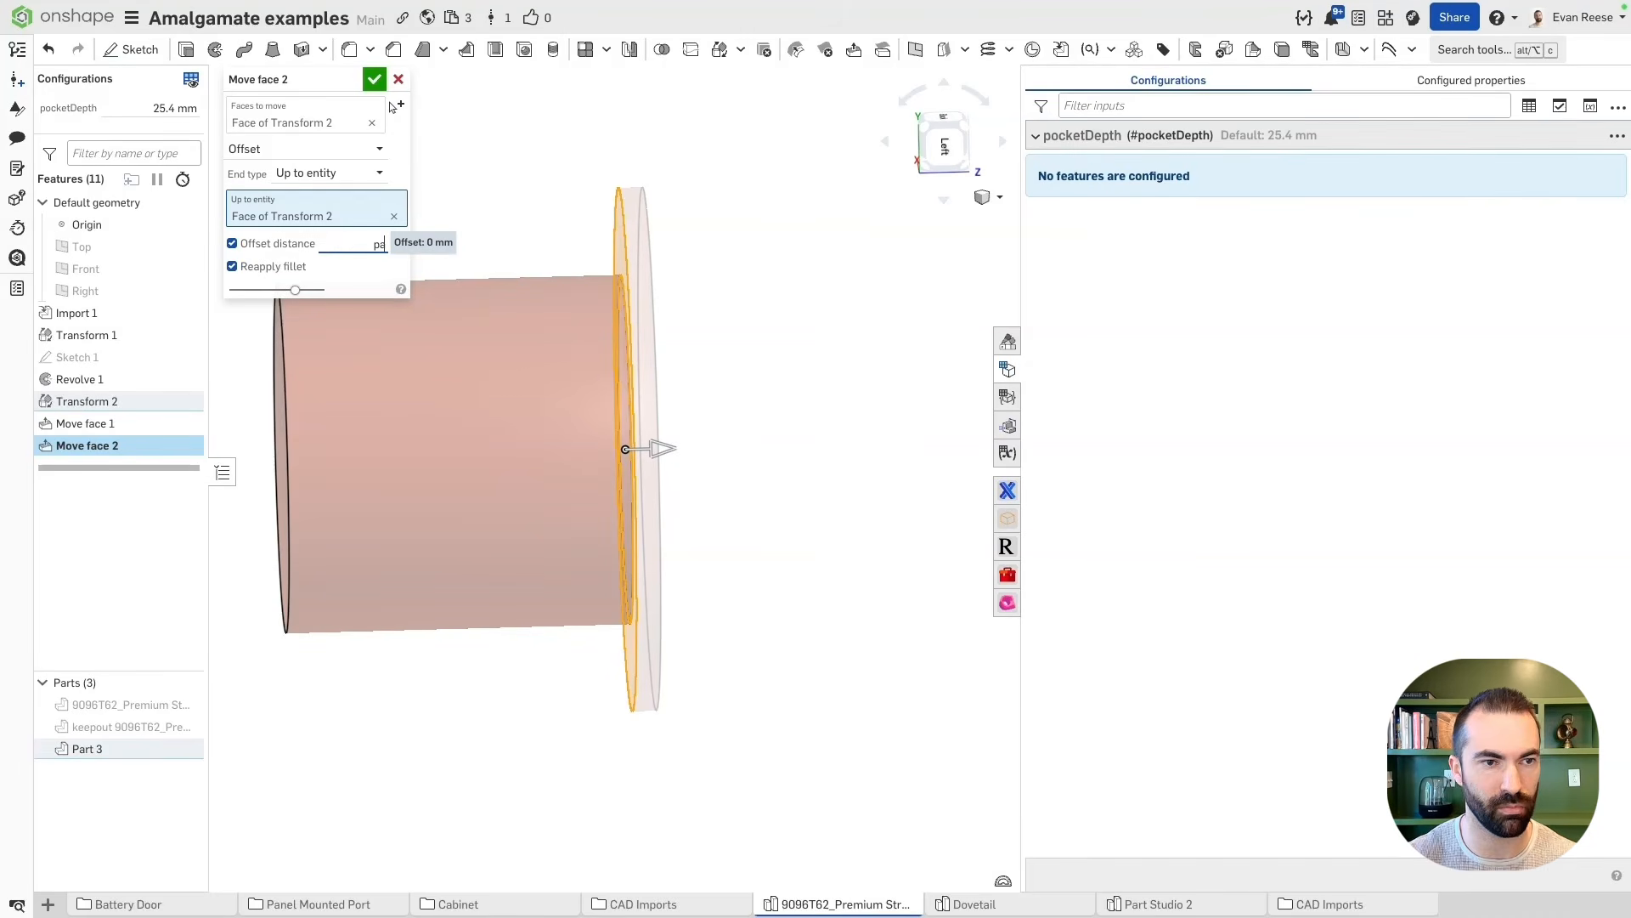
{"action": "key", "text": "Return"}
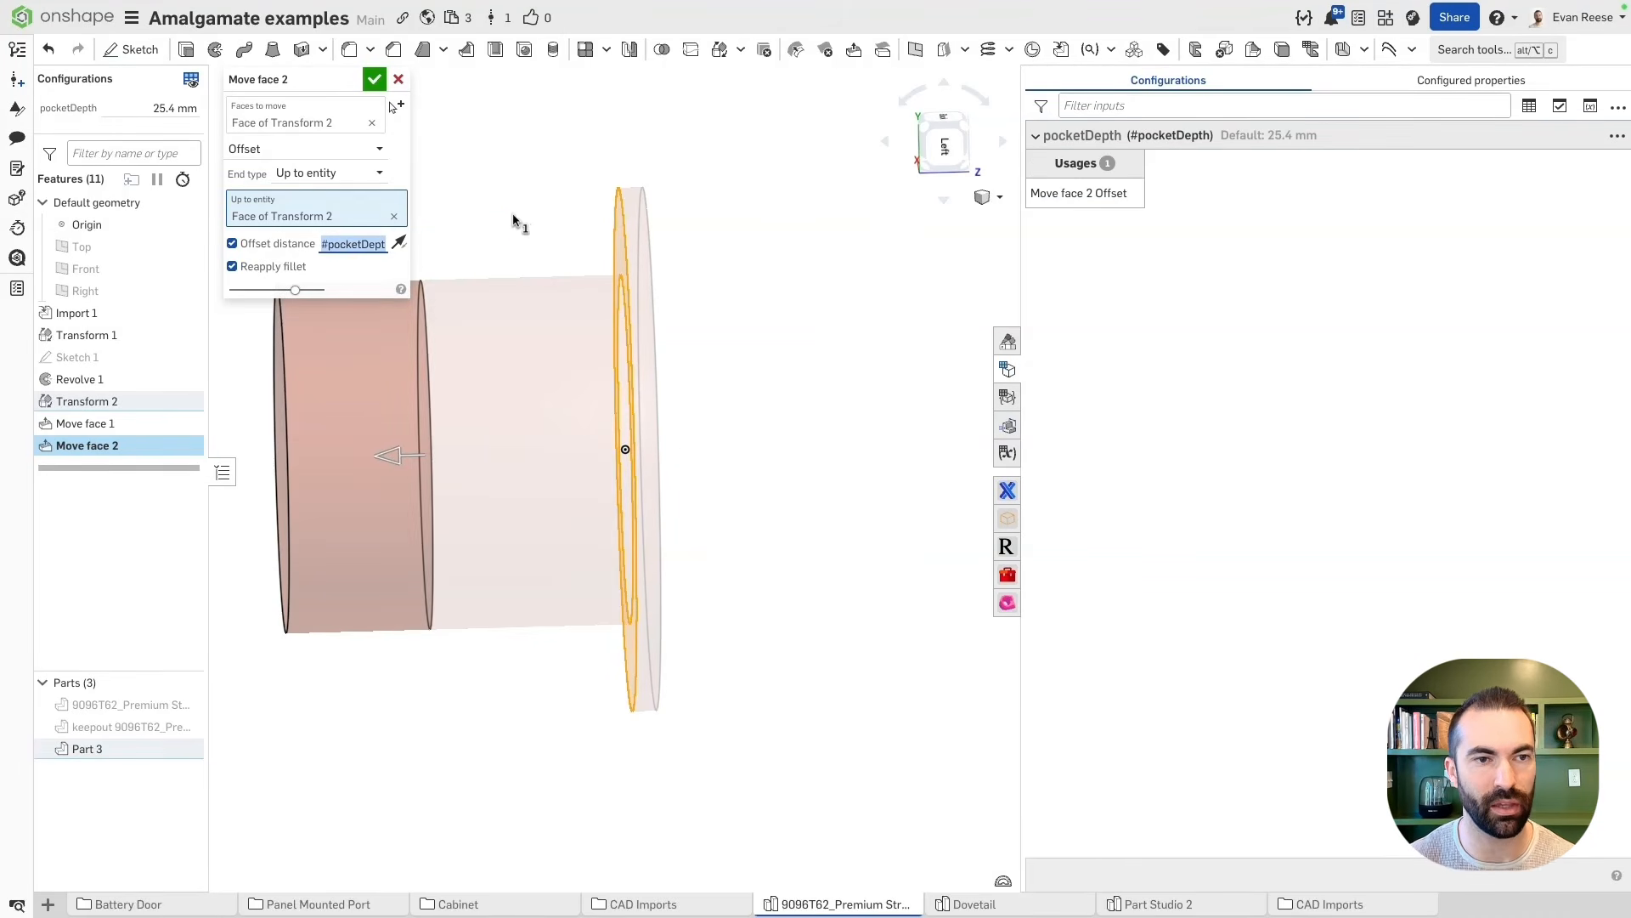
{"action": "left_click", "coordinate": [400, 244]}
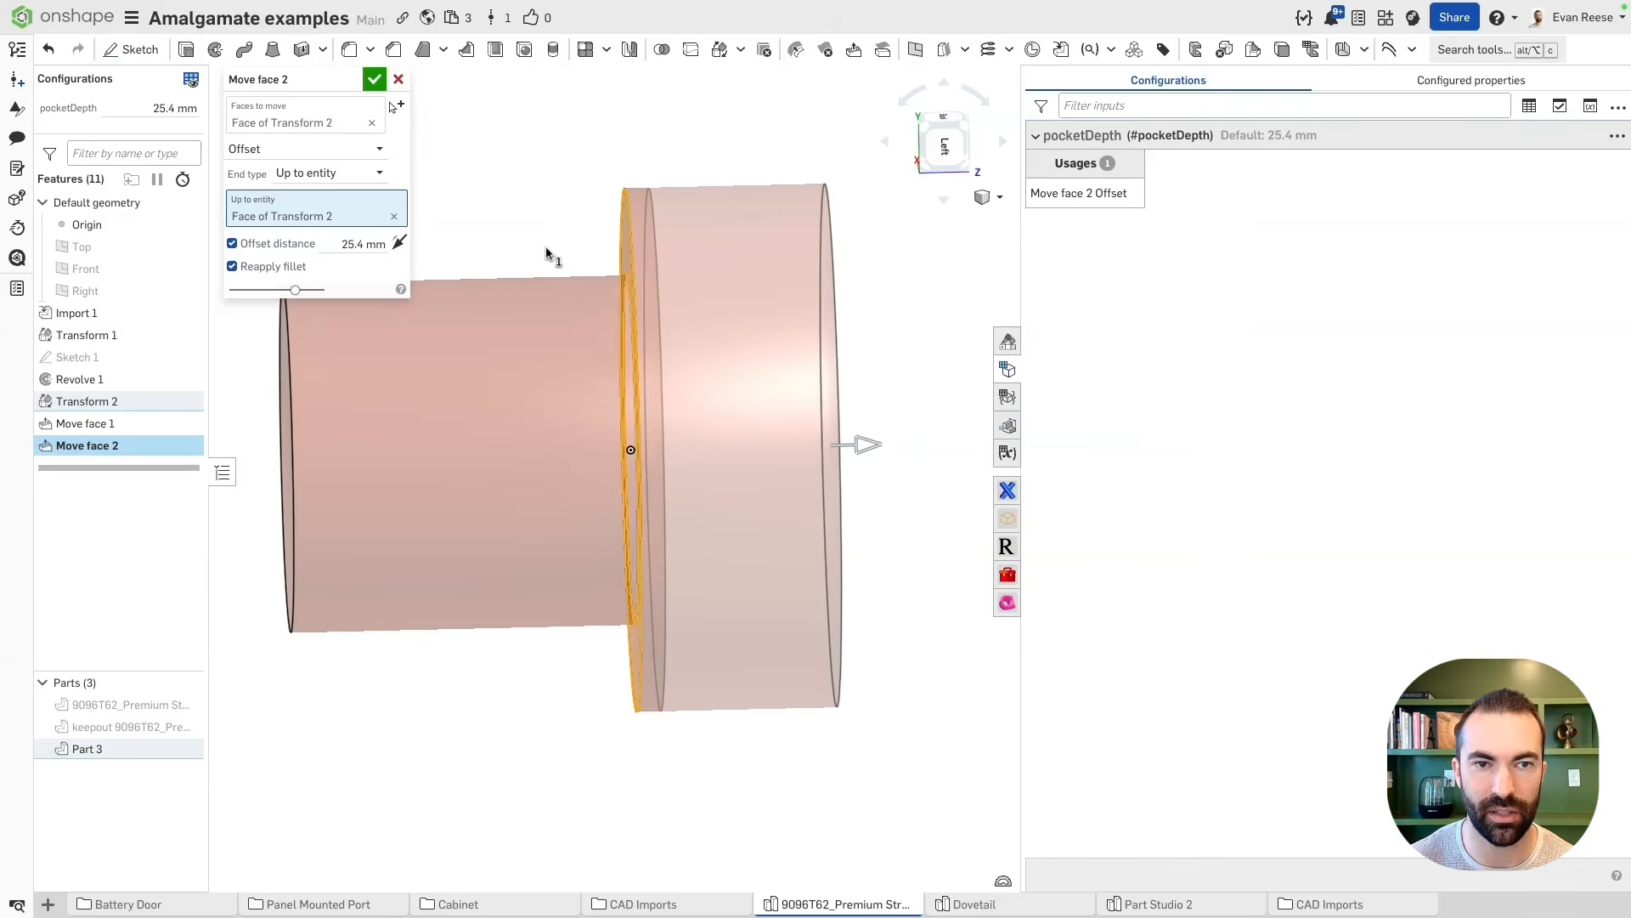
{"action": "left_click", "coordinate": [375, 79]}
Measure the distance between the two end faces of the extended flange, and clear the selection
{"action": "left_click", "coordinate": [644, 250]}
{"action": "right_click_drag", "start_coordinate": [581, 255], "coordinate": [743, 289]}
{"action": "left_click", "coordinate": [769, 259]}
{"action": "scroll", "coordinate": [764, 285], "scroll_direction": "down", "scroll_amount": 2}
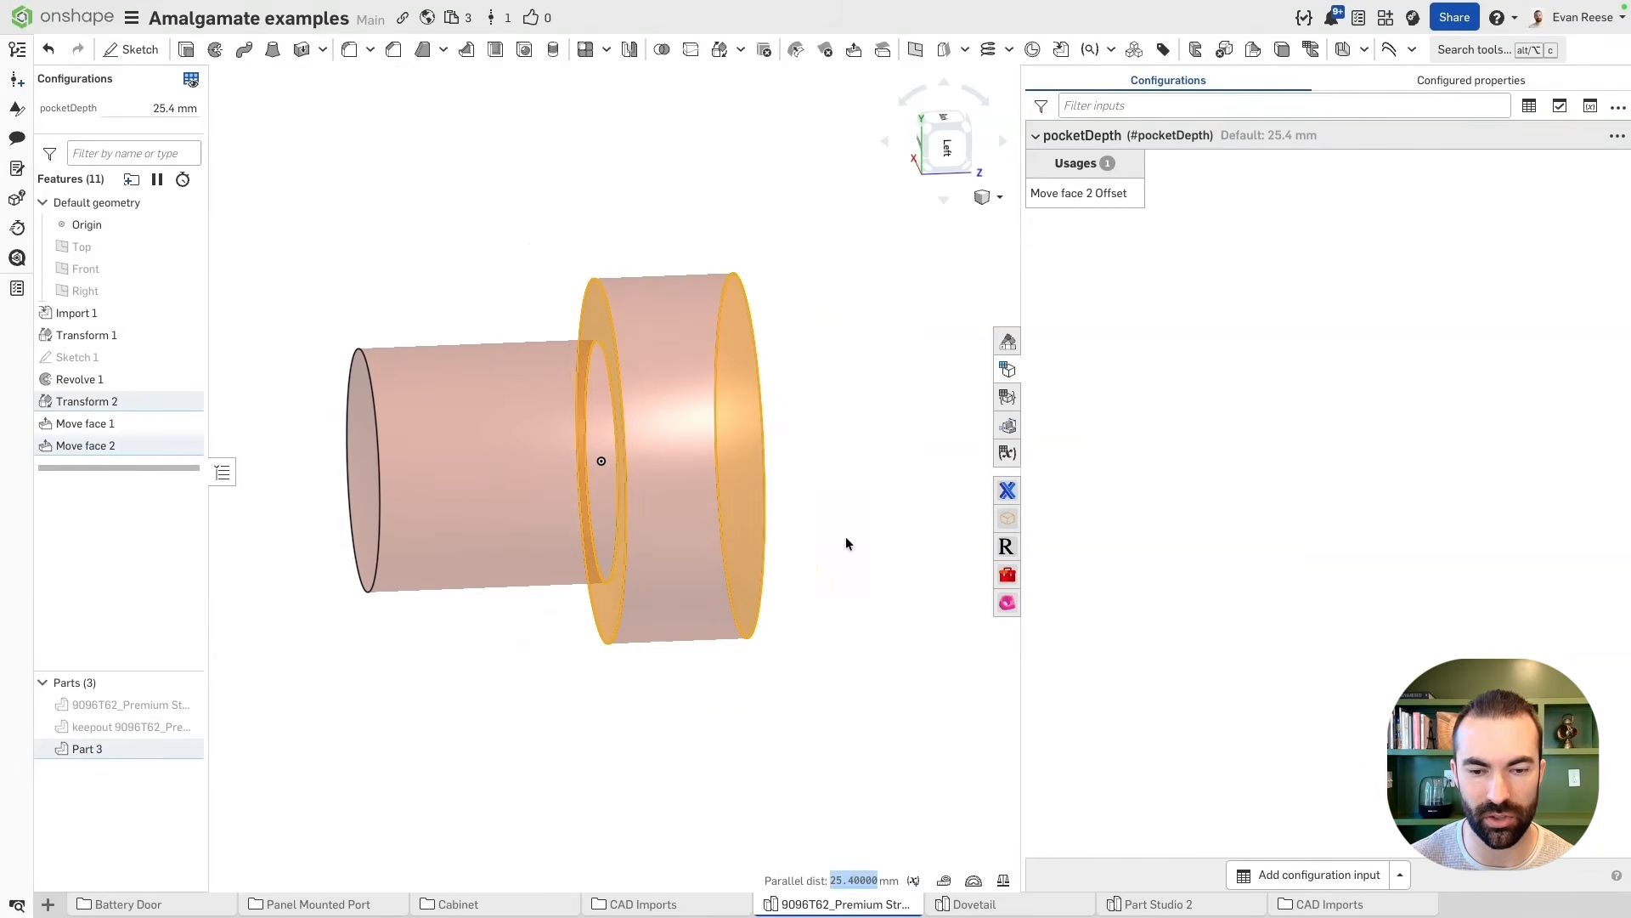
{"action": "key", "text": "space"}
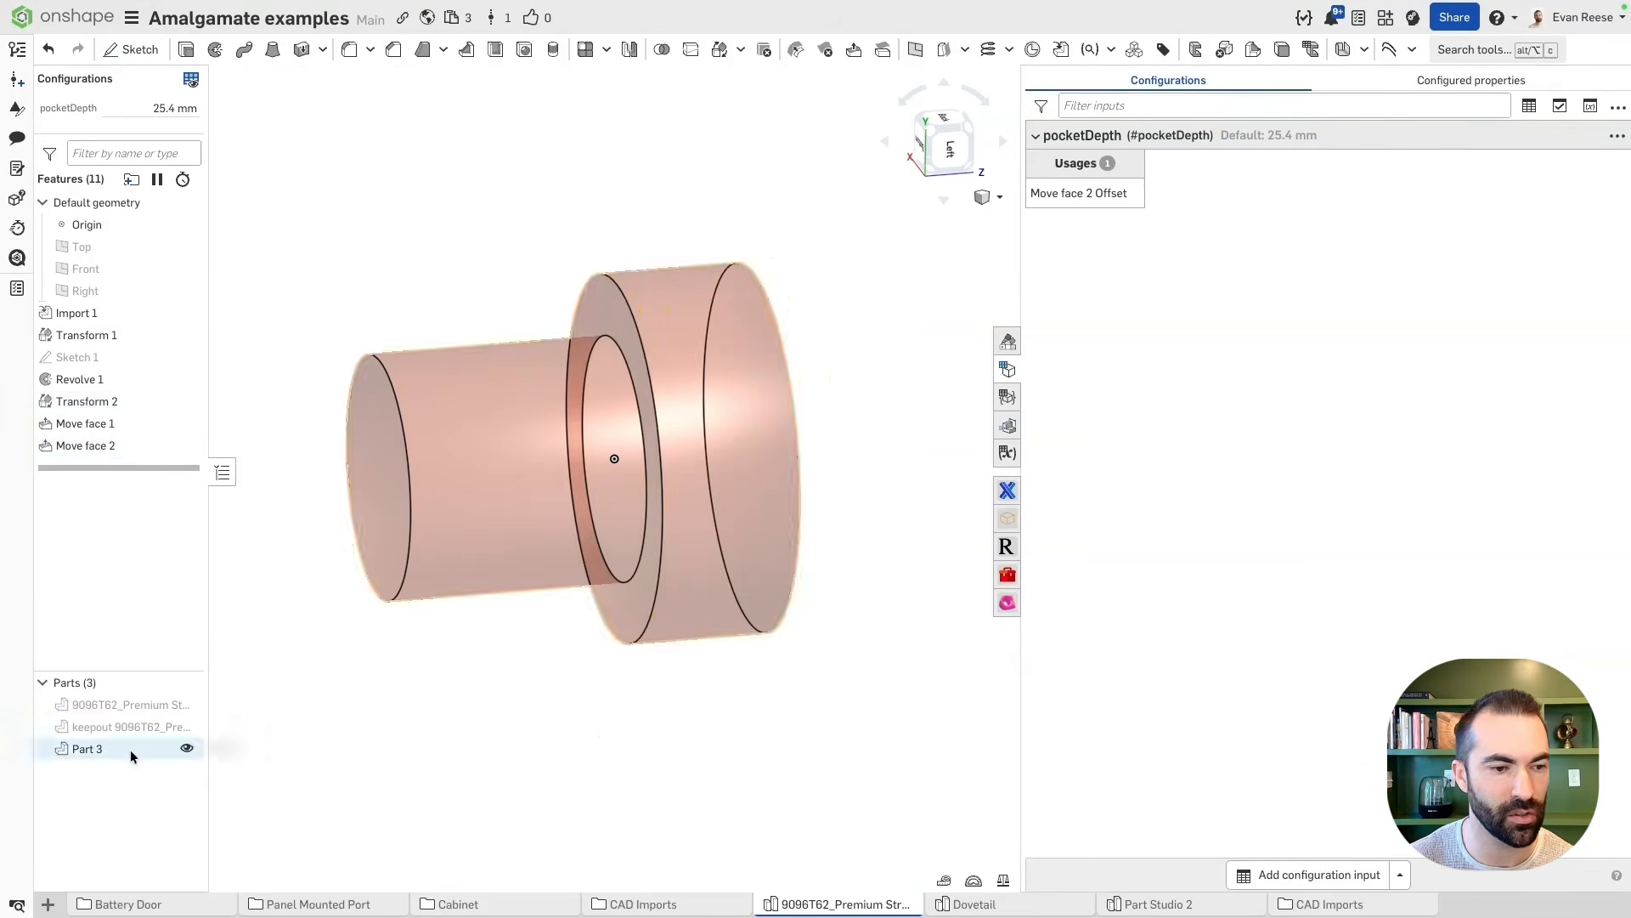
Rename Part 3 as removal body
{"action": "left_click", "coordinate": [131, 753]}
{"action": "key", "text": "shift+n"}
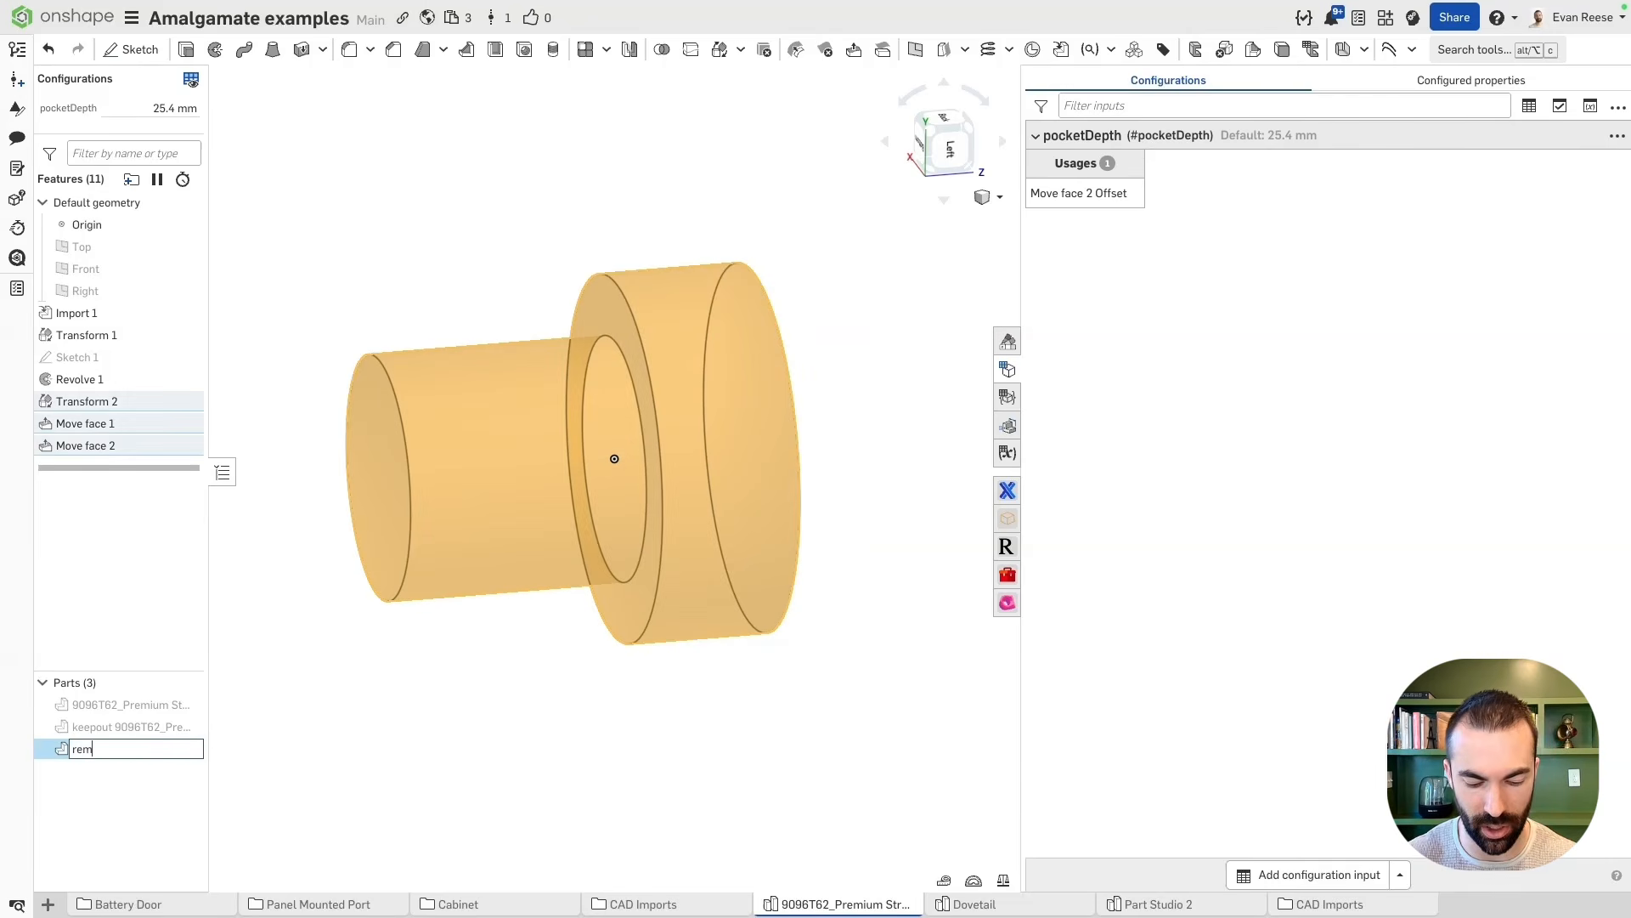
{"action": "type", "text": "removal body"}
{"action": "key", "text": "Return"}
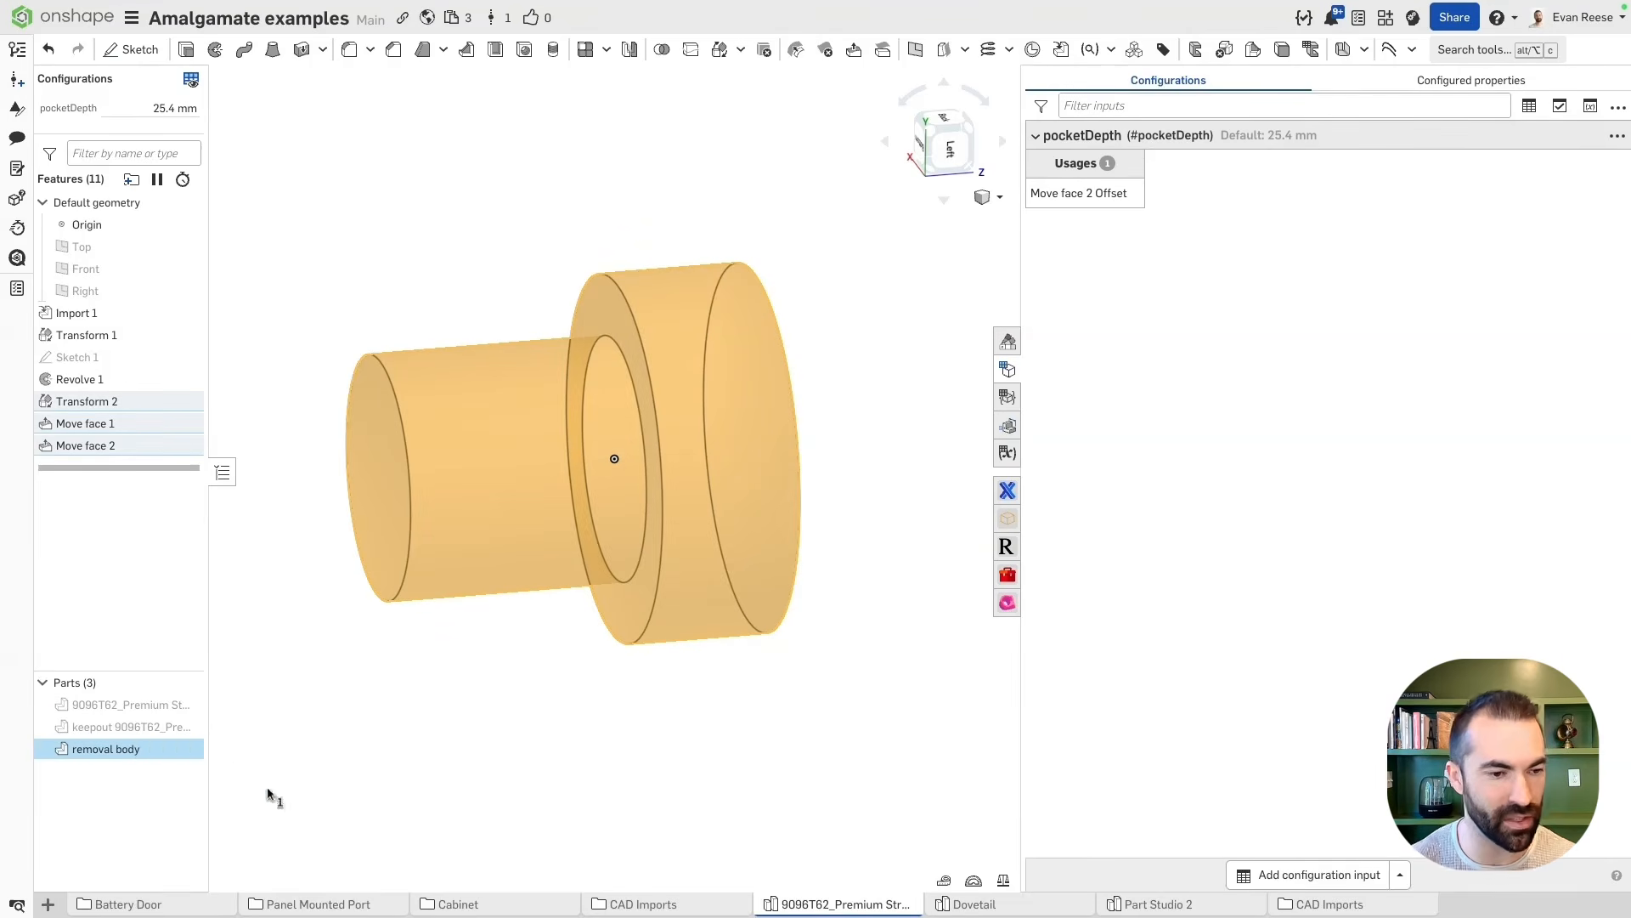
Hide the removal body, show the imported connector part, and close the configuration settings
{"action": "left_click", "coordinate": [190, 749]}
{"action": "left_click", "coordinate": [190, 704]}
{"action": "right_click_drag", "start_coordinate": [646, 476], "coordinate": [786, 218]}
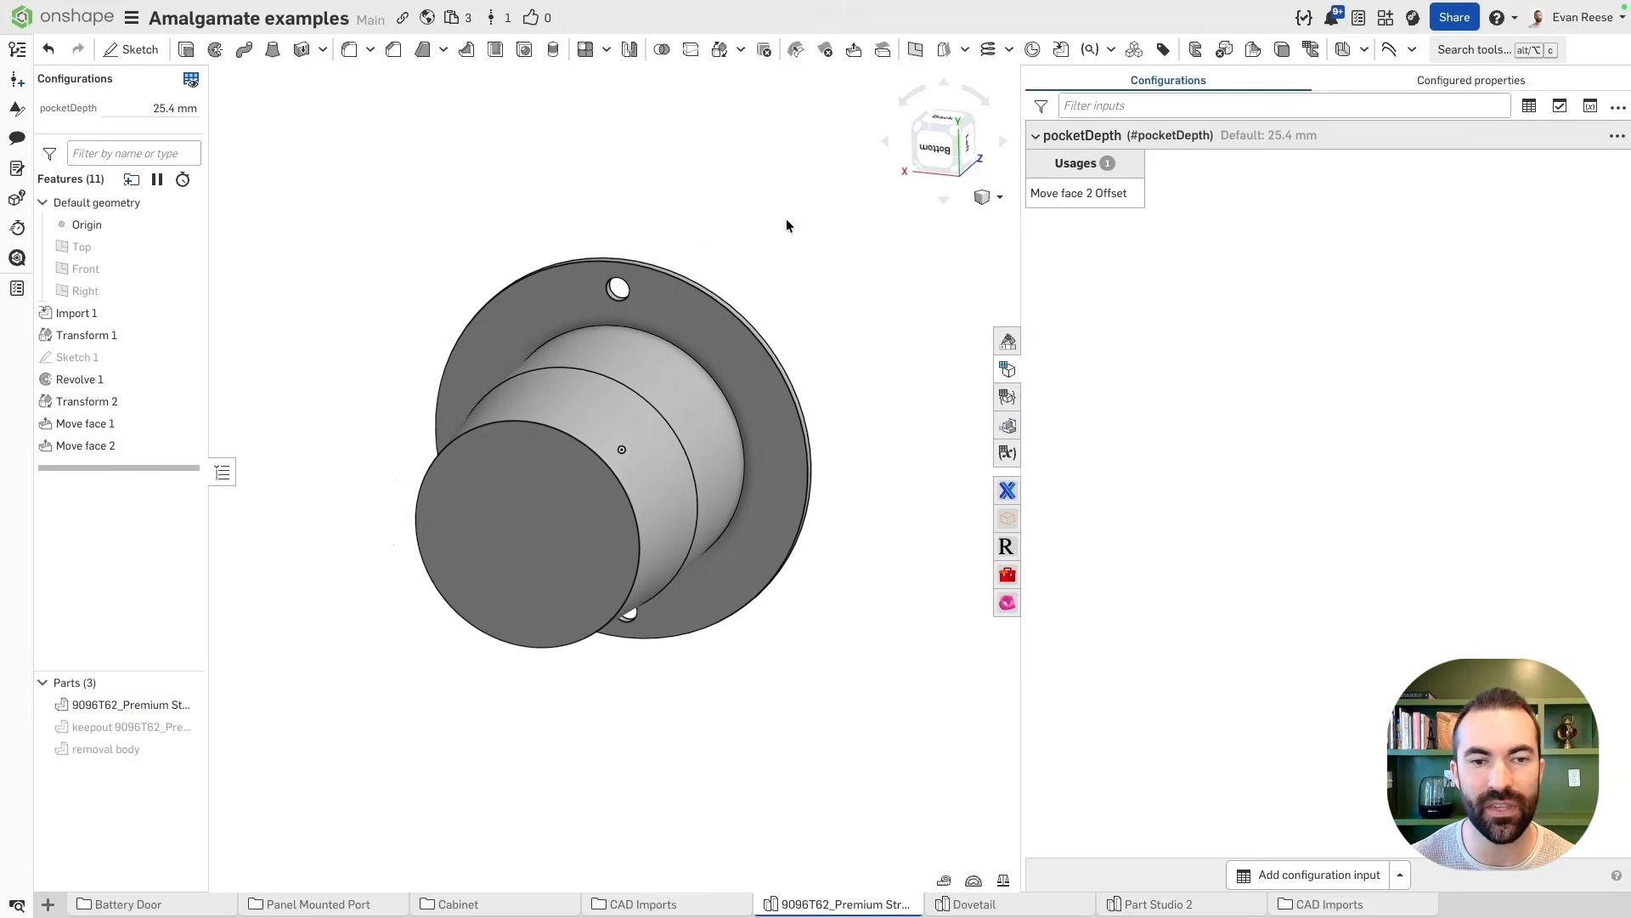
{"action": "left_click", "coordinate": [1008, 368]}
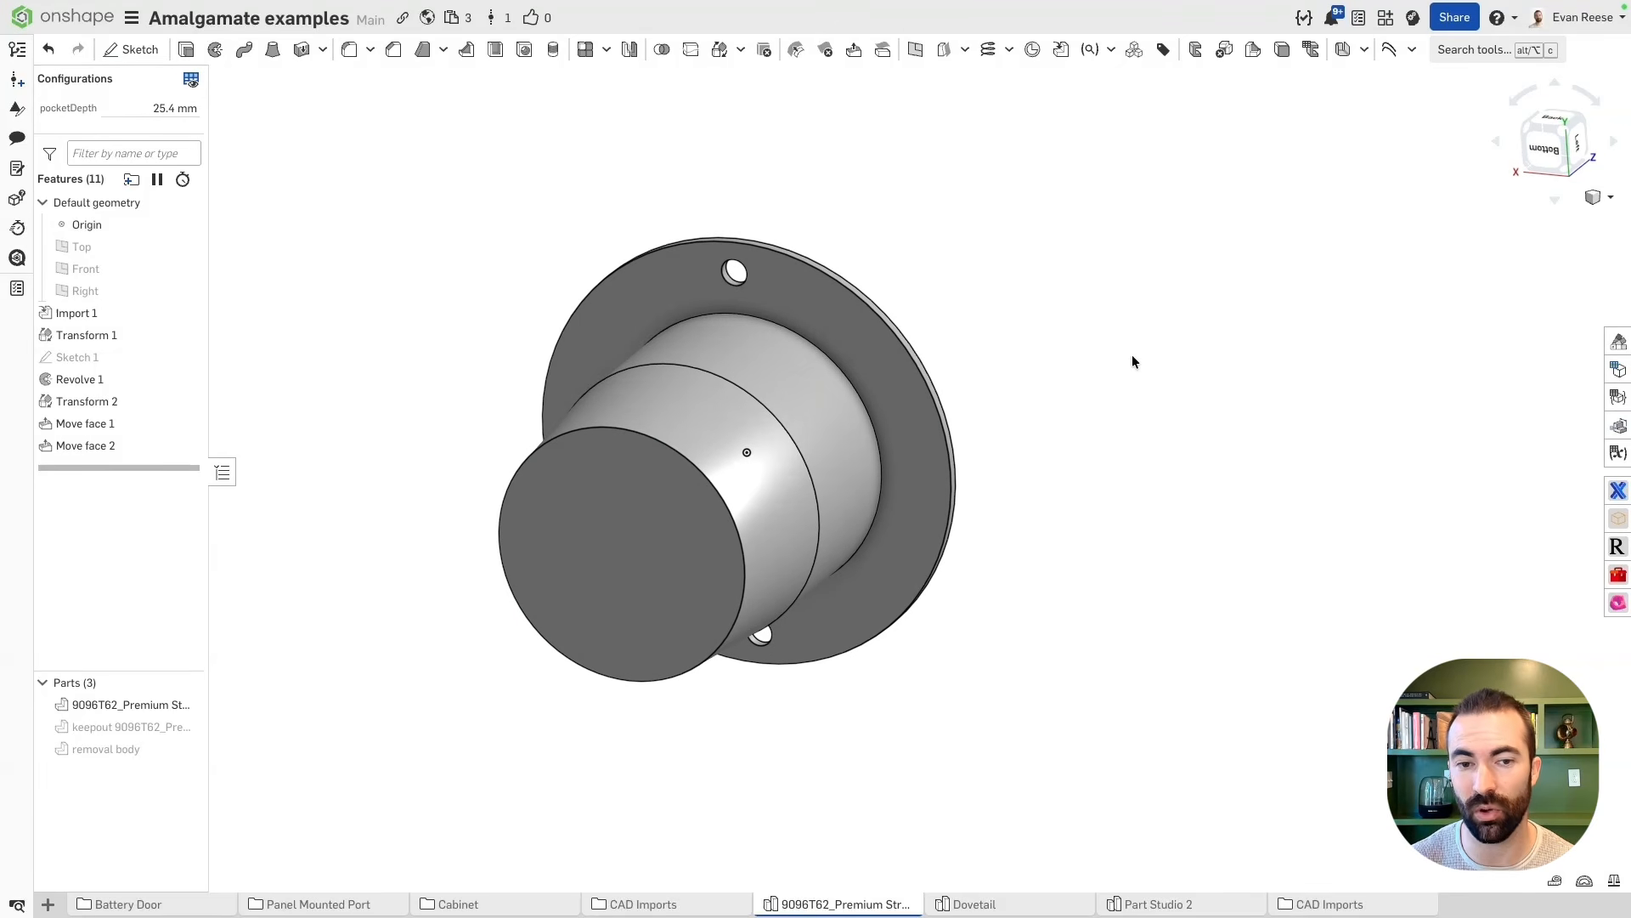
Start a new-body Hole feature with a Through all termination
{"action": "key", "text": "alt+c"}
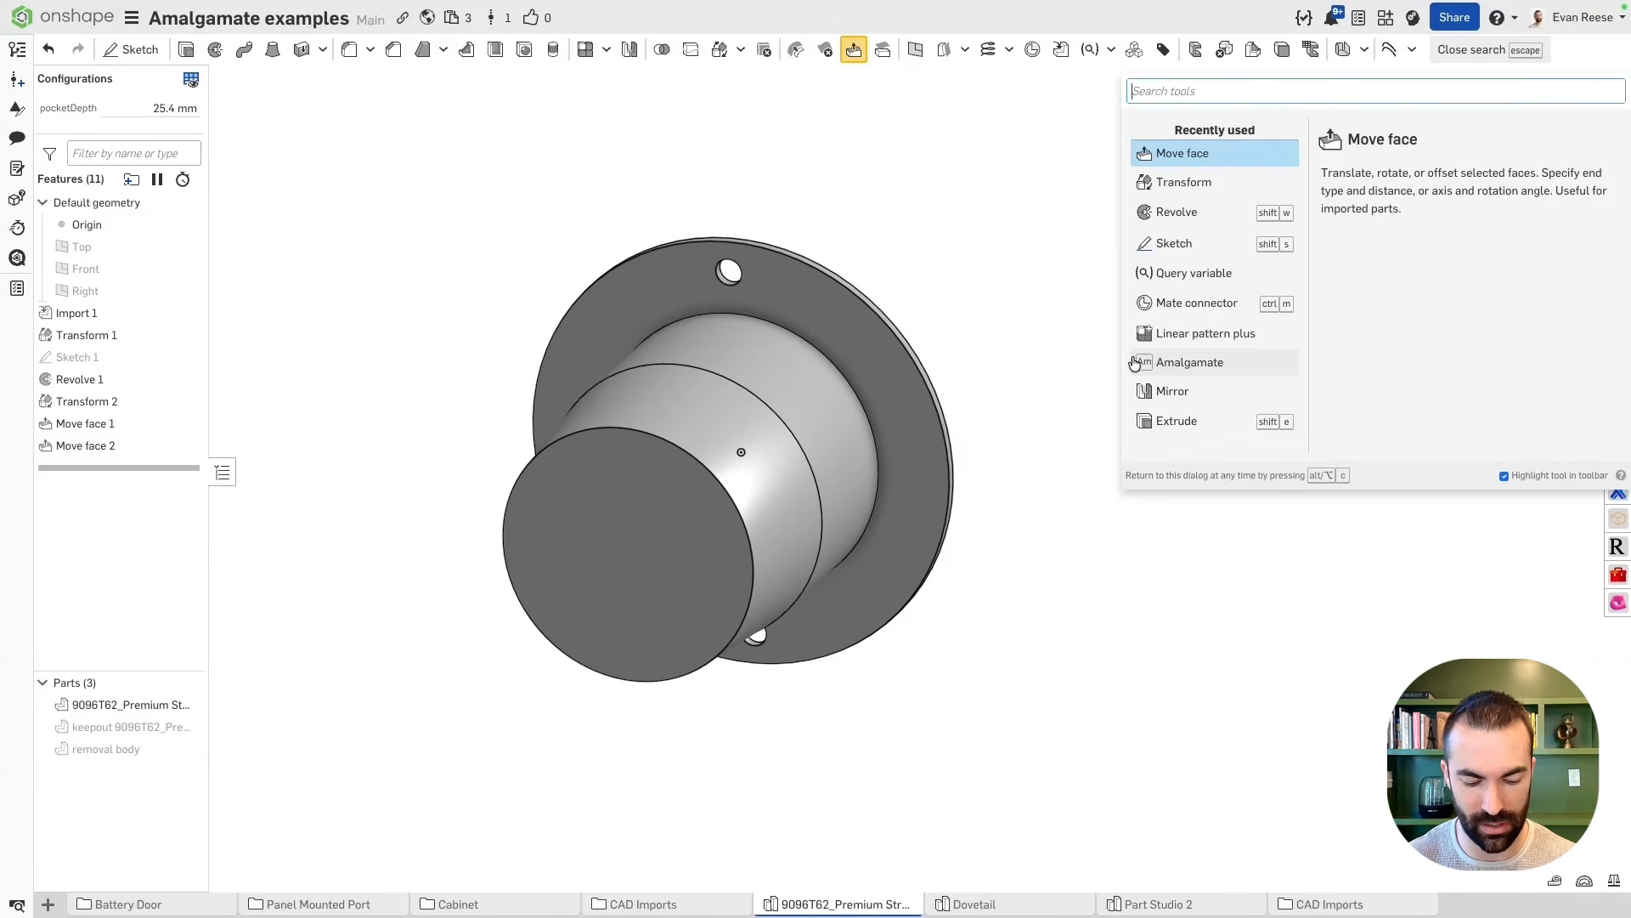
{"action": "type", "text": "not"}
{"action": "key", "text": "Down"}
{"action": "key", "text": "Return"}
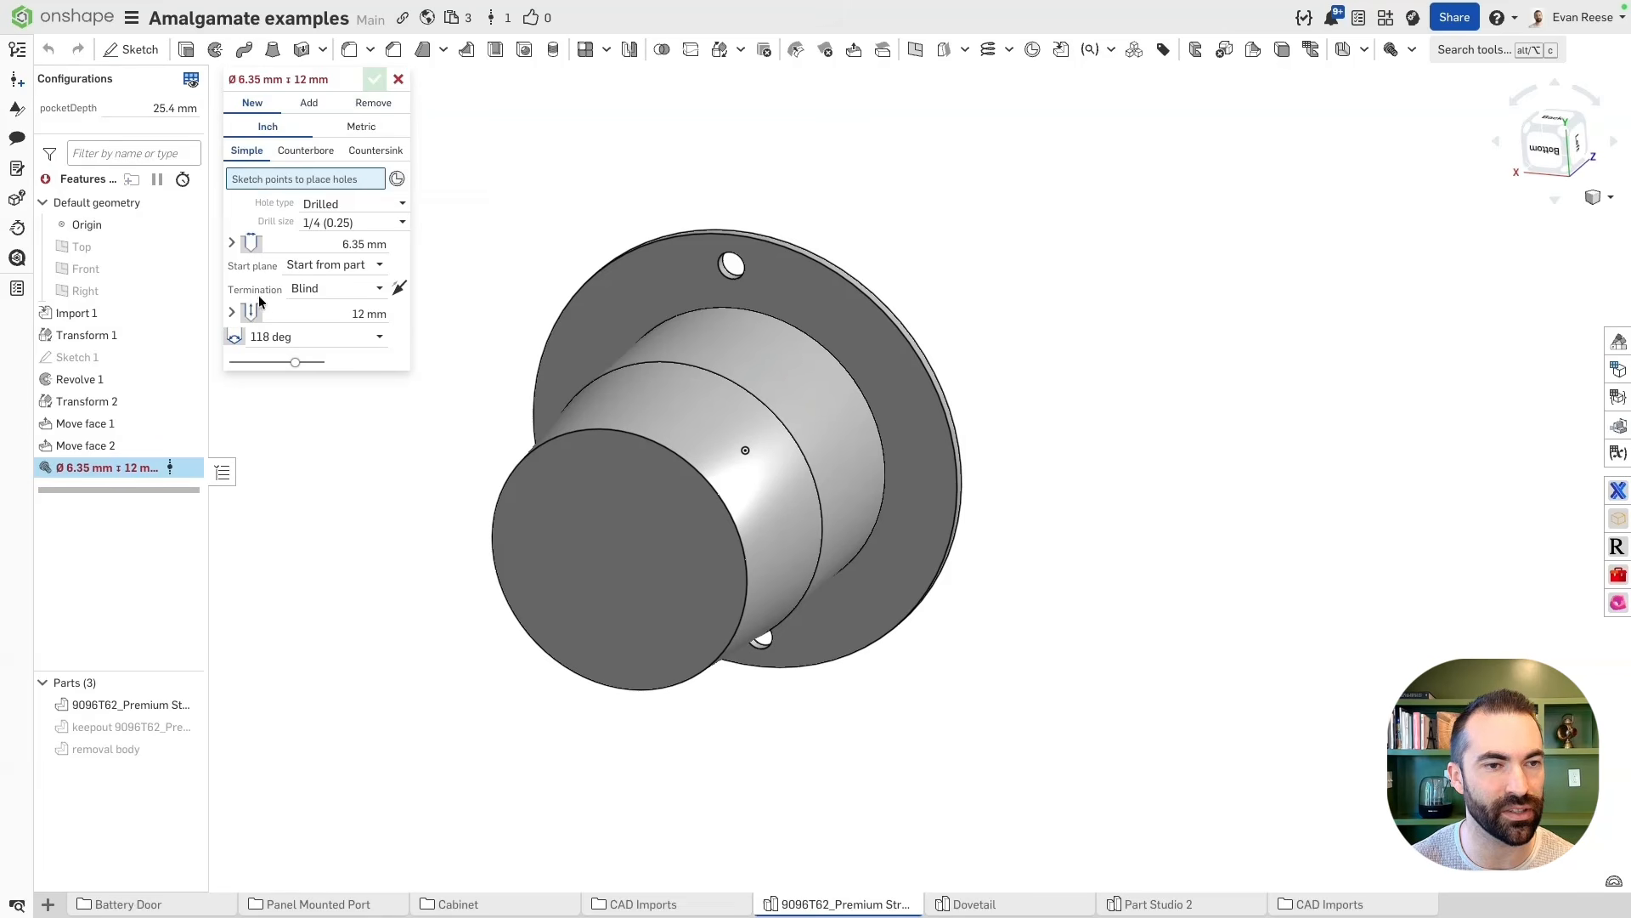
{"action": "left_click", "coordinate": [315, 293]}
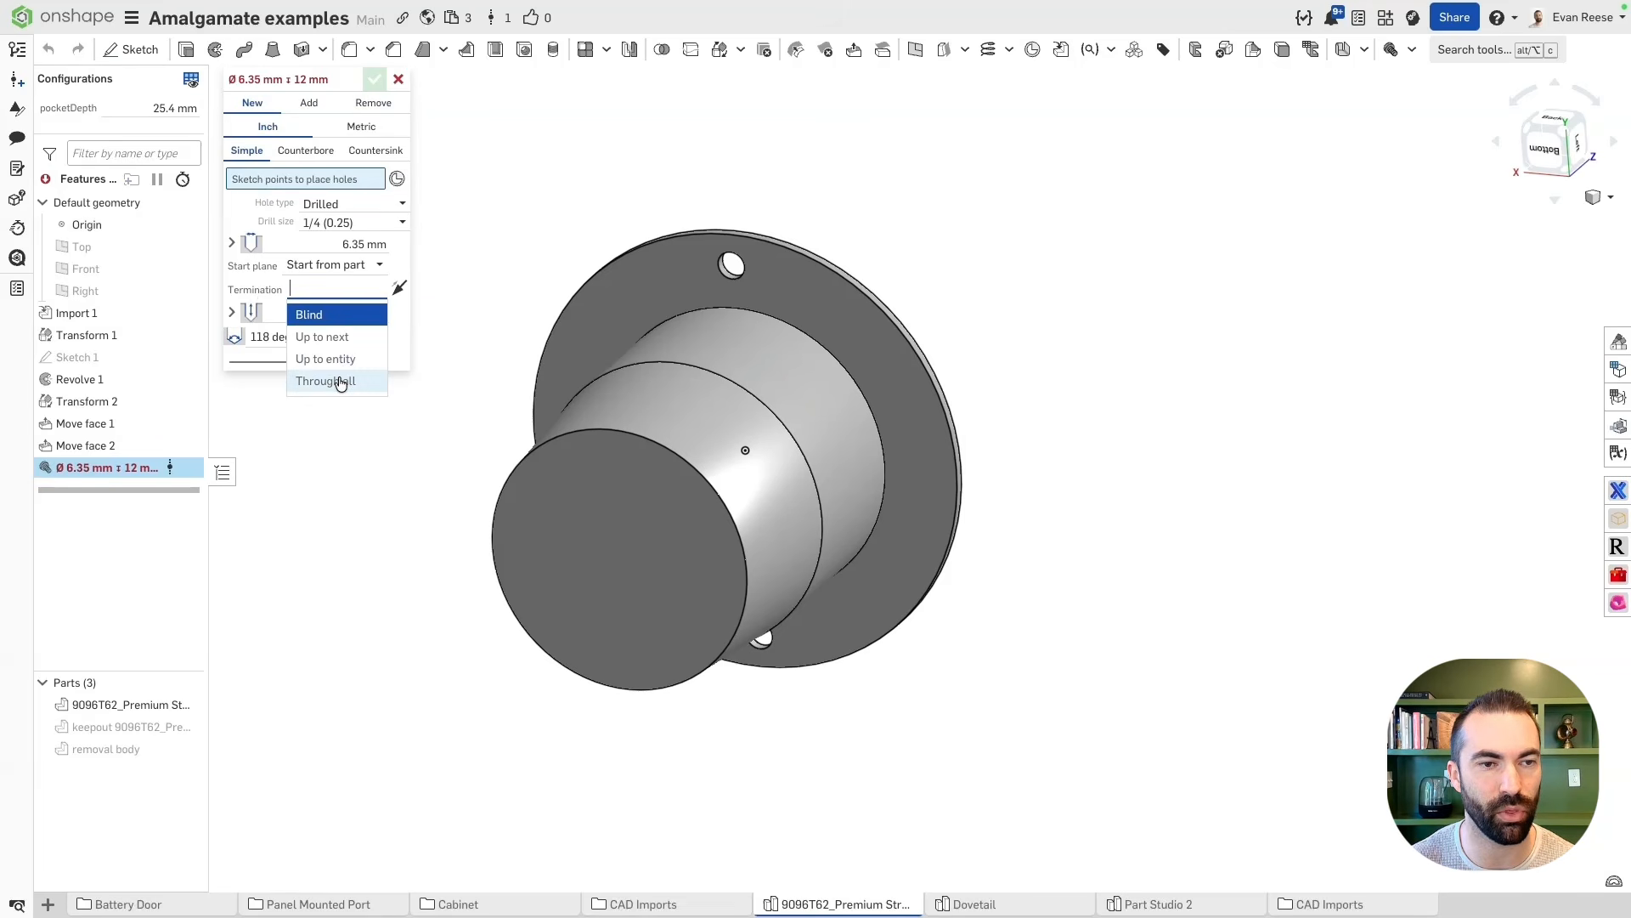
{"action": "left_click", "coordinate": [341, 381]}
{"action": "left_click", "coordinate": [339, 313]}
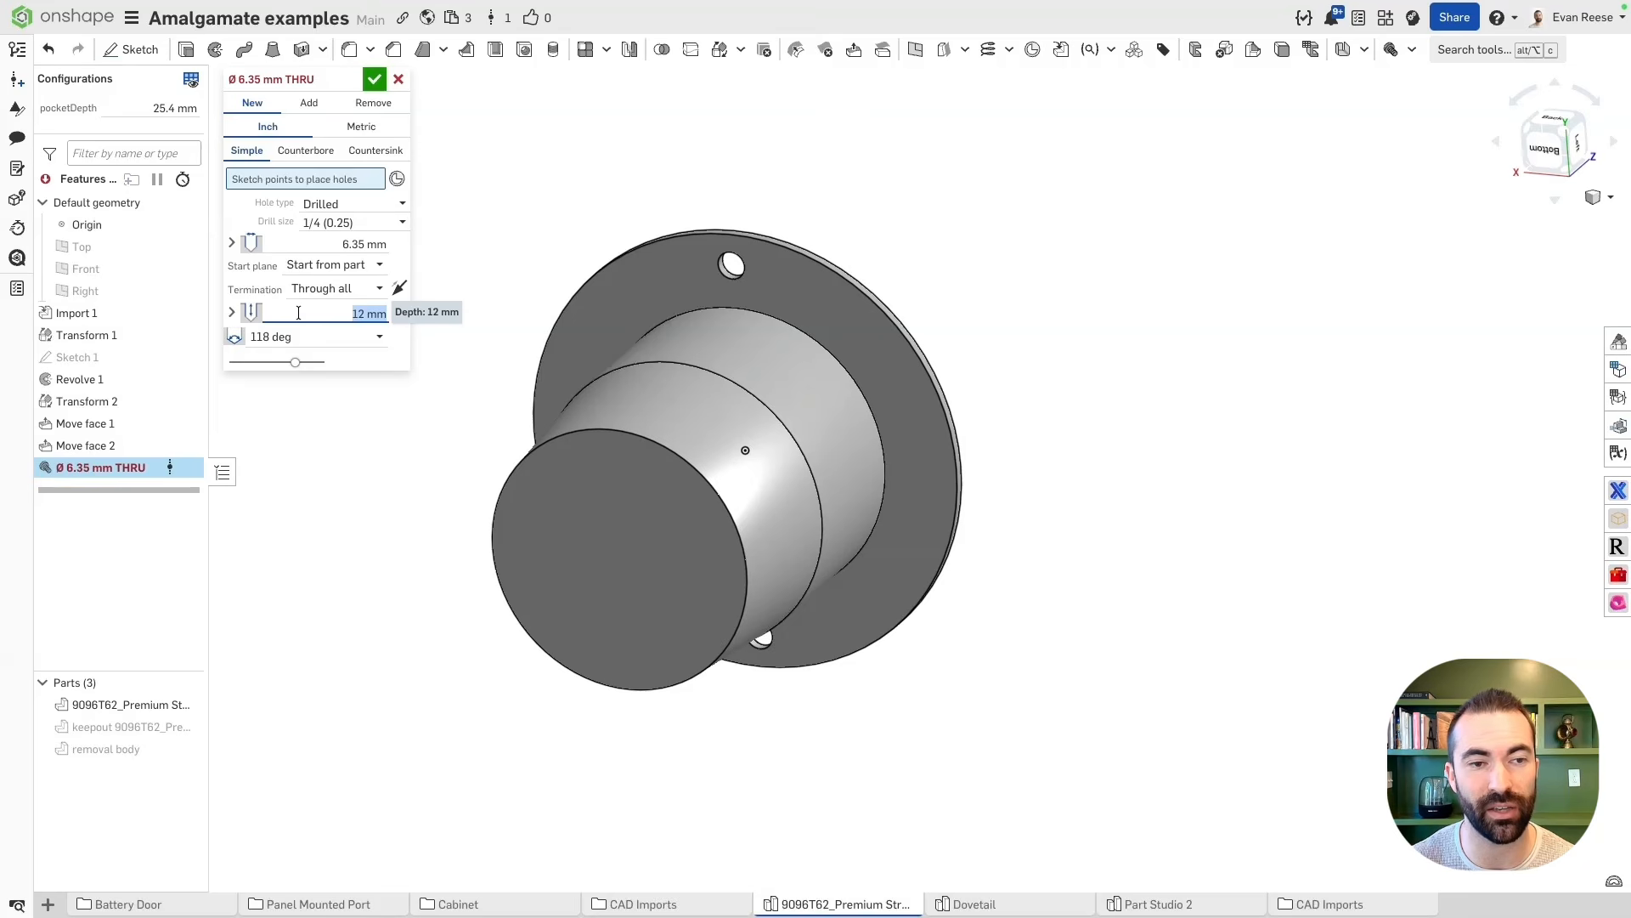
{"action": "left_click", "coordinate": [378, 288]}
{"action": "left_click", "coordinate": [379, 288]}
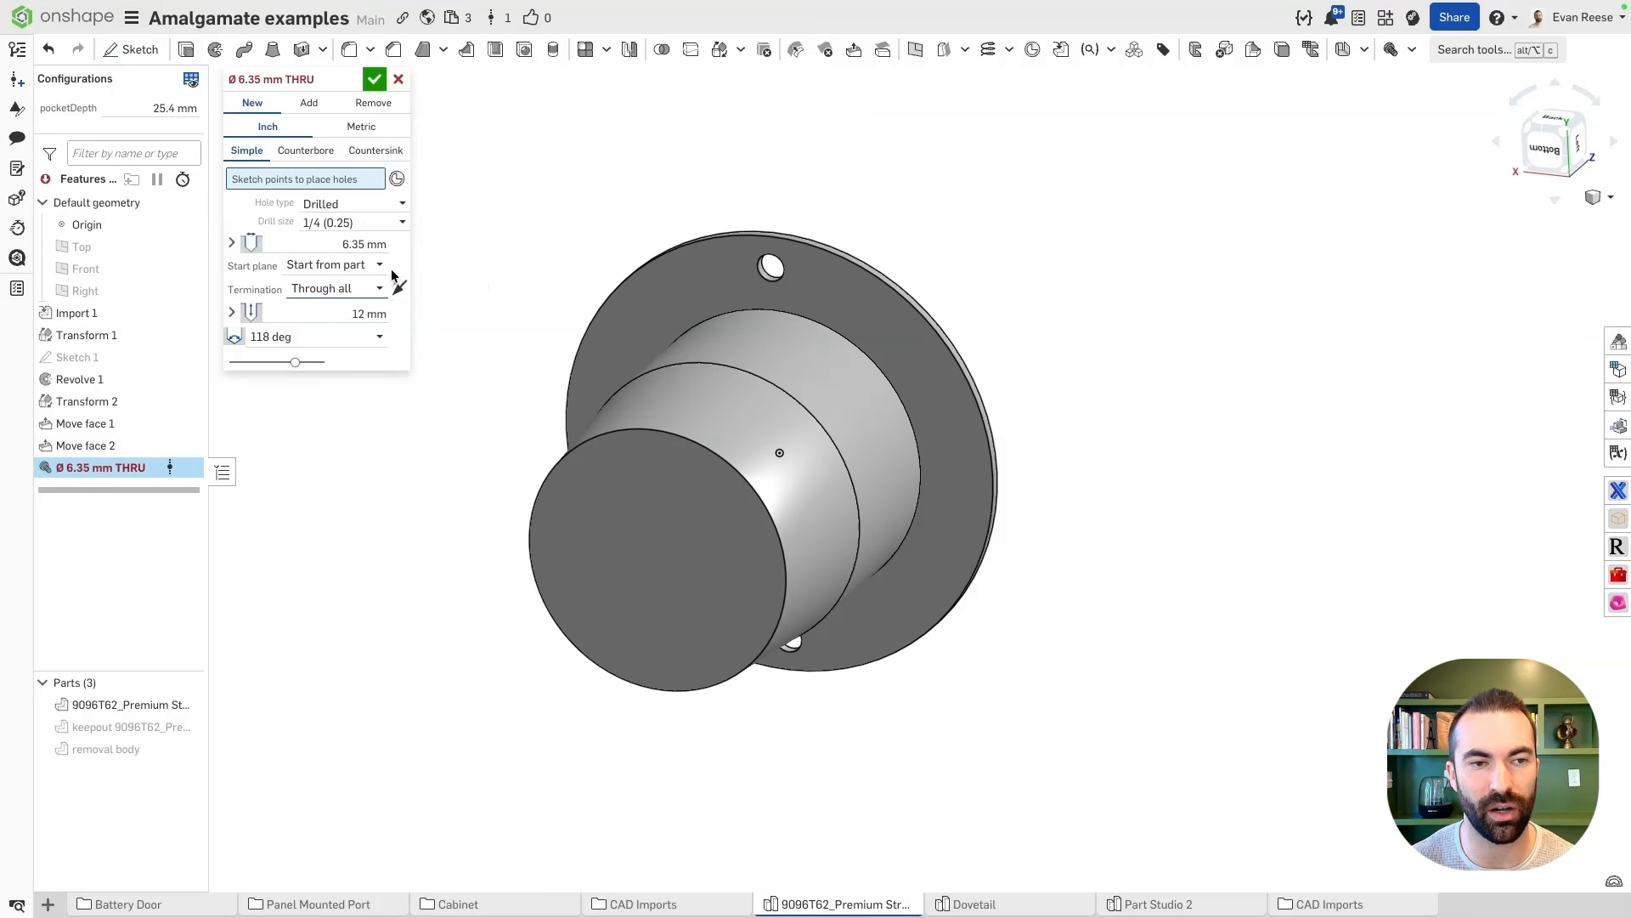
{"action": "right_click_drag", "start_coordinate": [864, 212], "coordinate": [805, 204]}
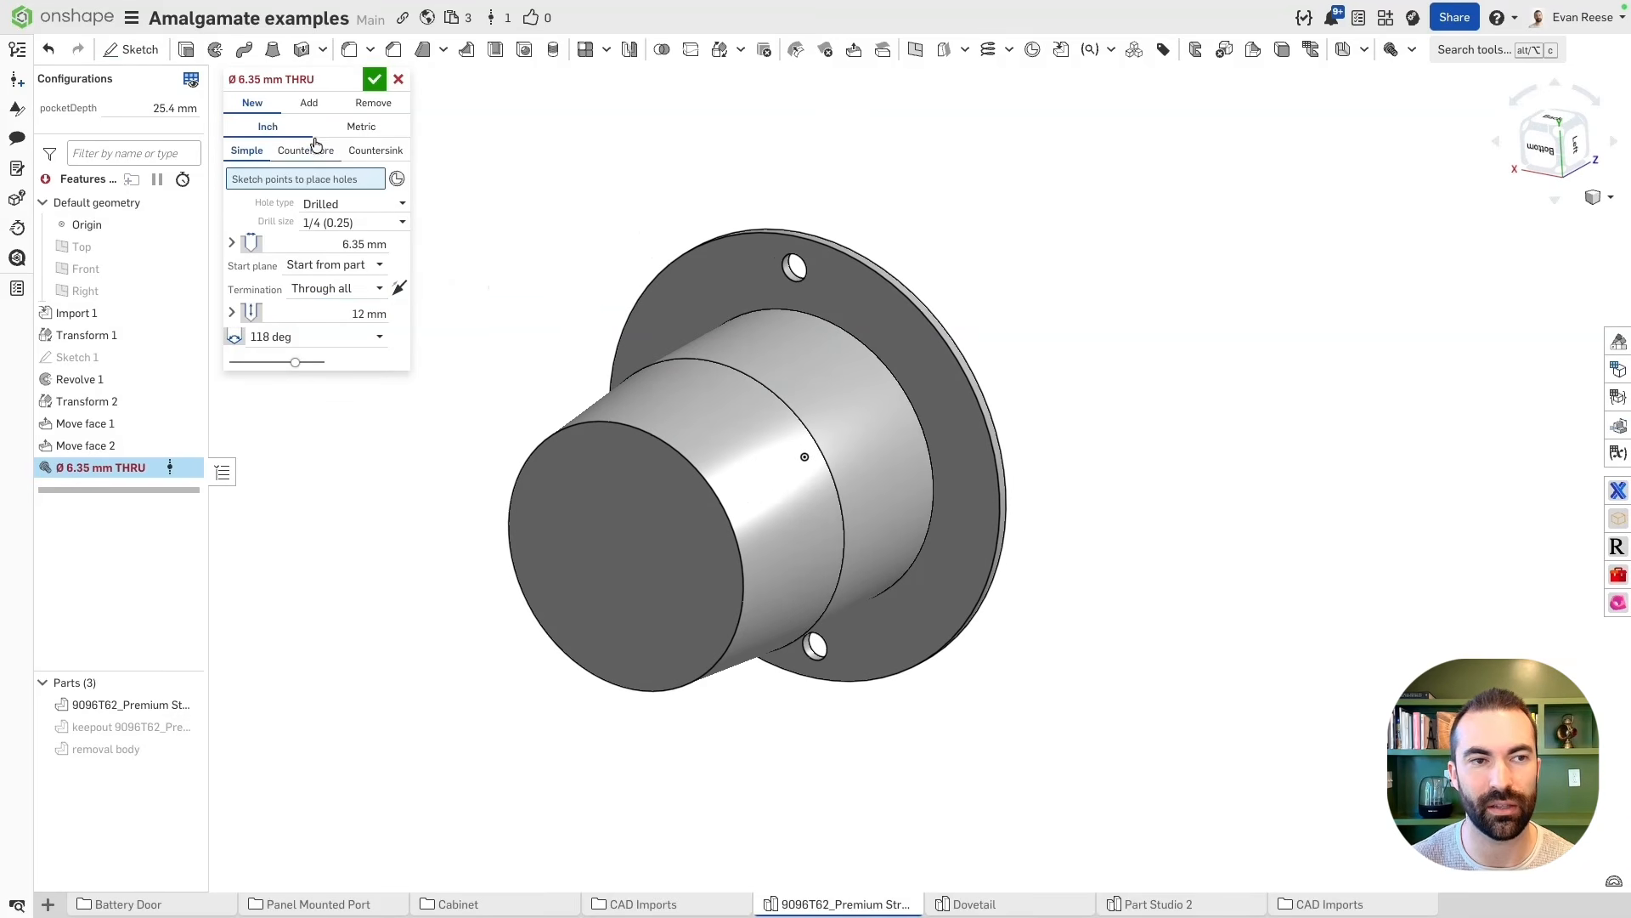
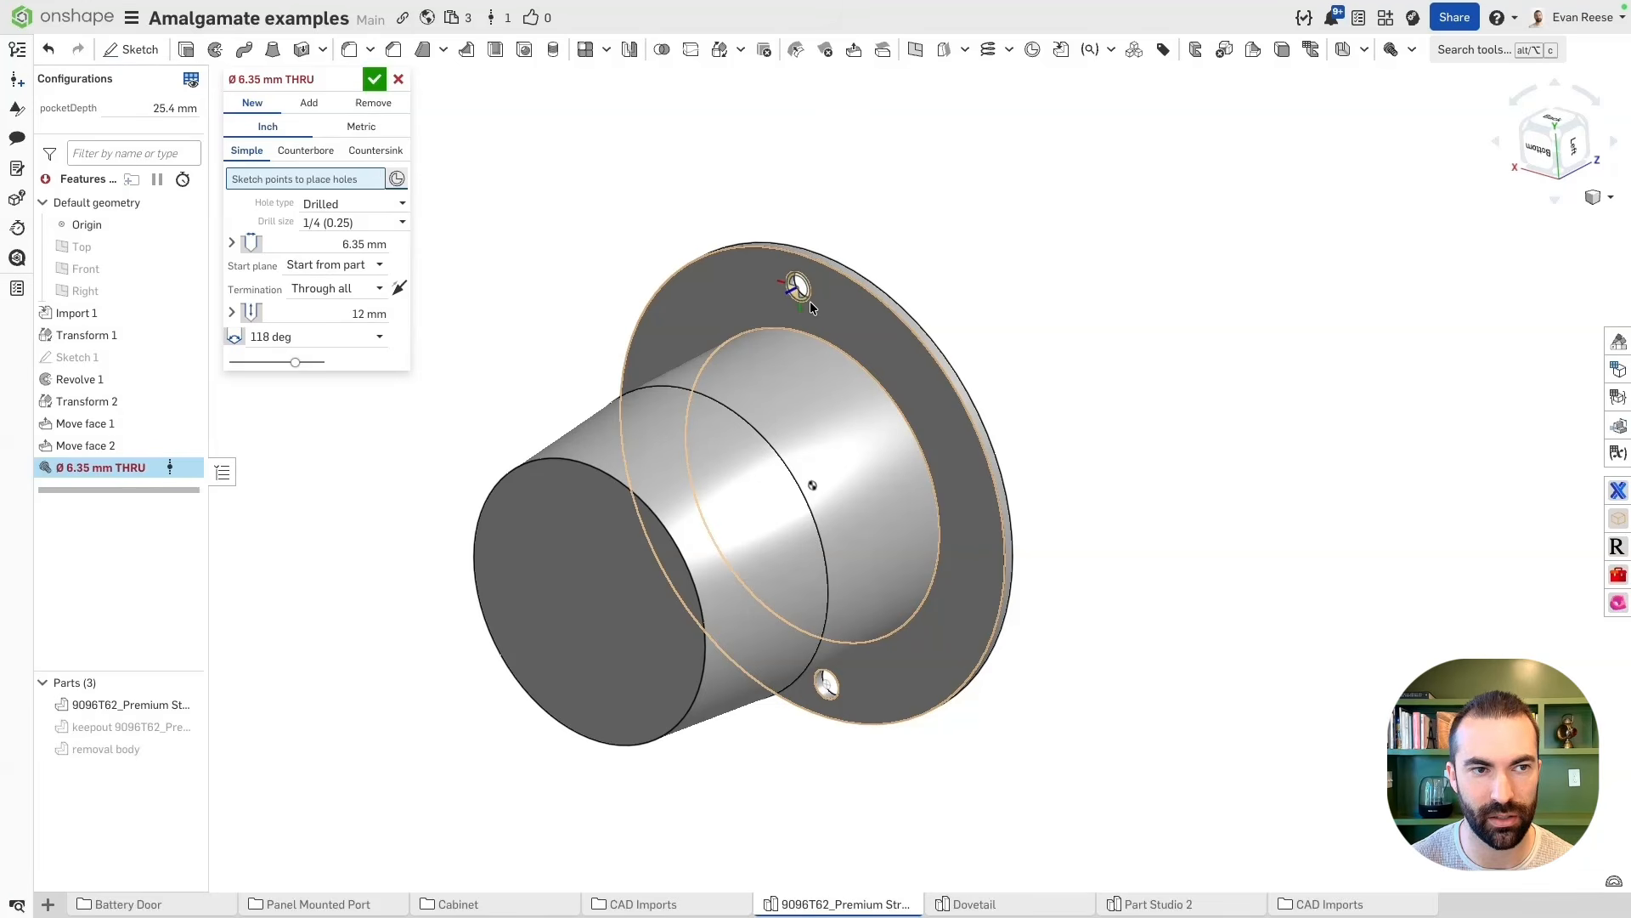
Place the hole bodies at the flange's two mounting holes and flip them toward the connector's cylindrical side
{"action": "left_click", "coordinate": [798, 291]}
{"action": "left_click", "coordinate": [826, 686]}
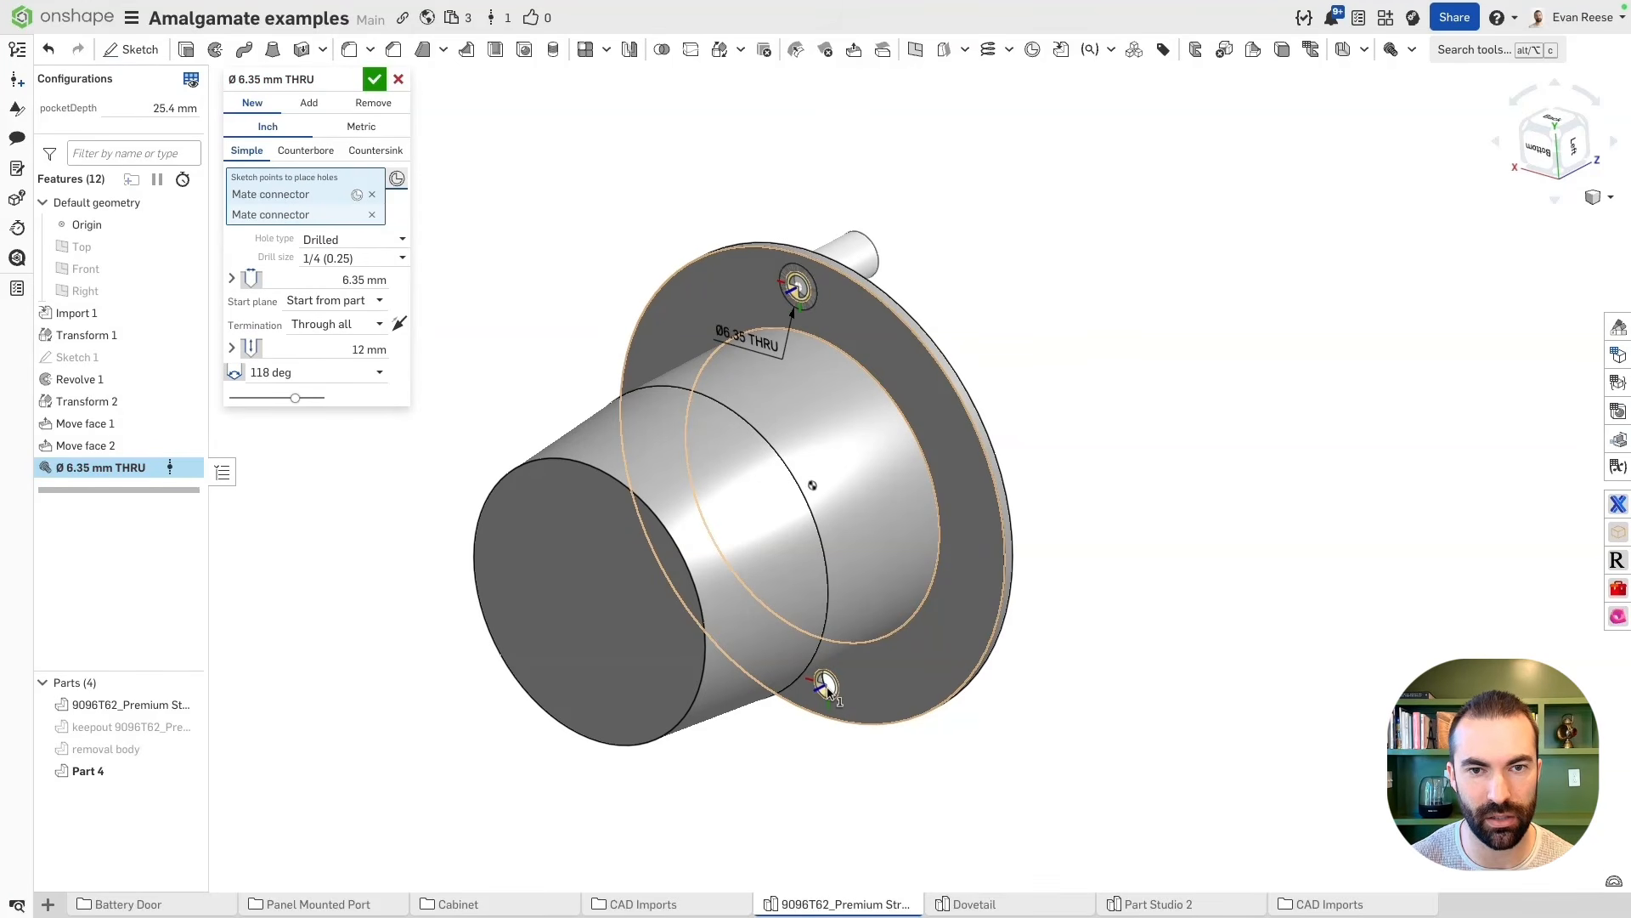
{"action": "left_click", "coordinate": [398, 323]}
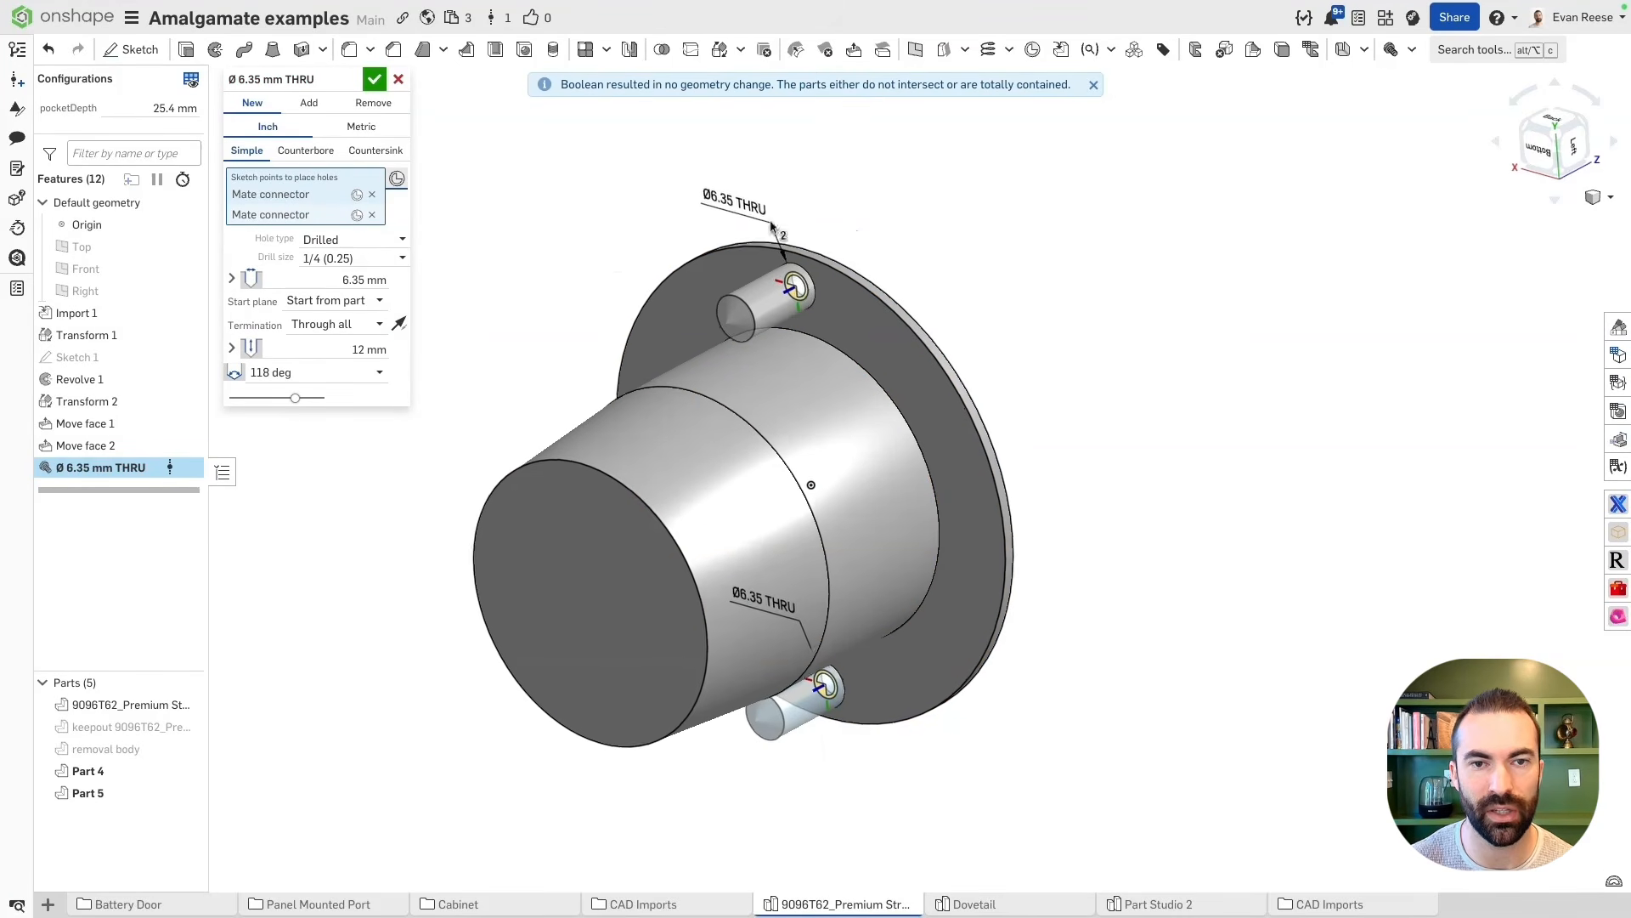
Try a Blind termination for the hole bodies and return it to Through all
{"action": "scroll", "coordinate": [668, 272], "scroll_direction": "up", "scroll_amount": 3}
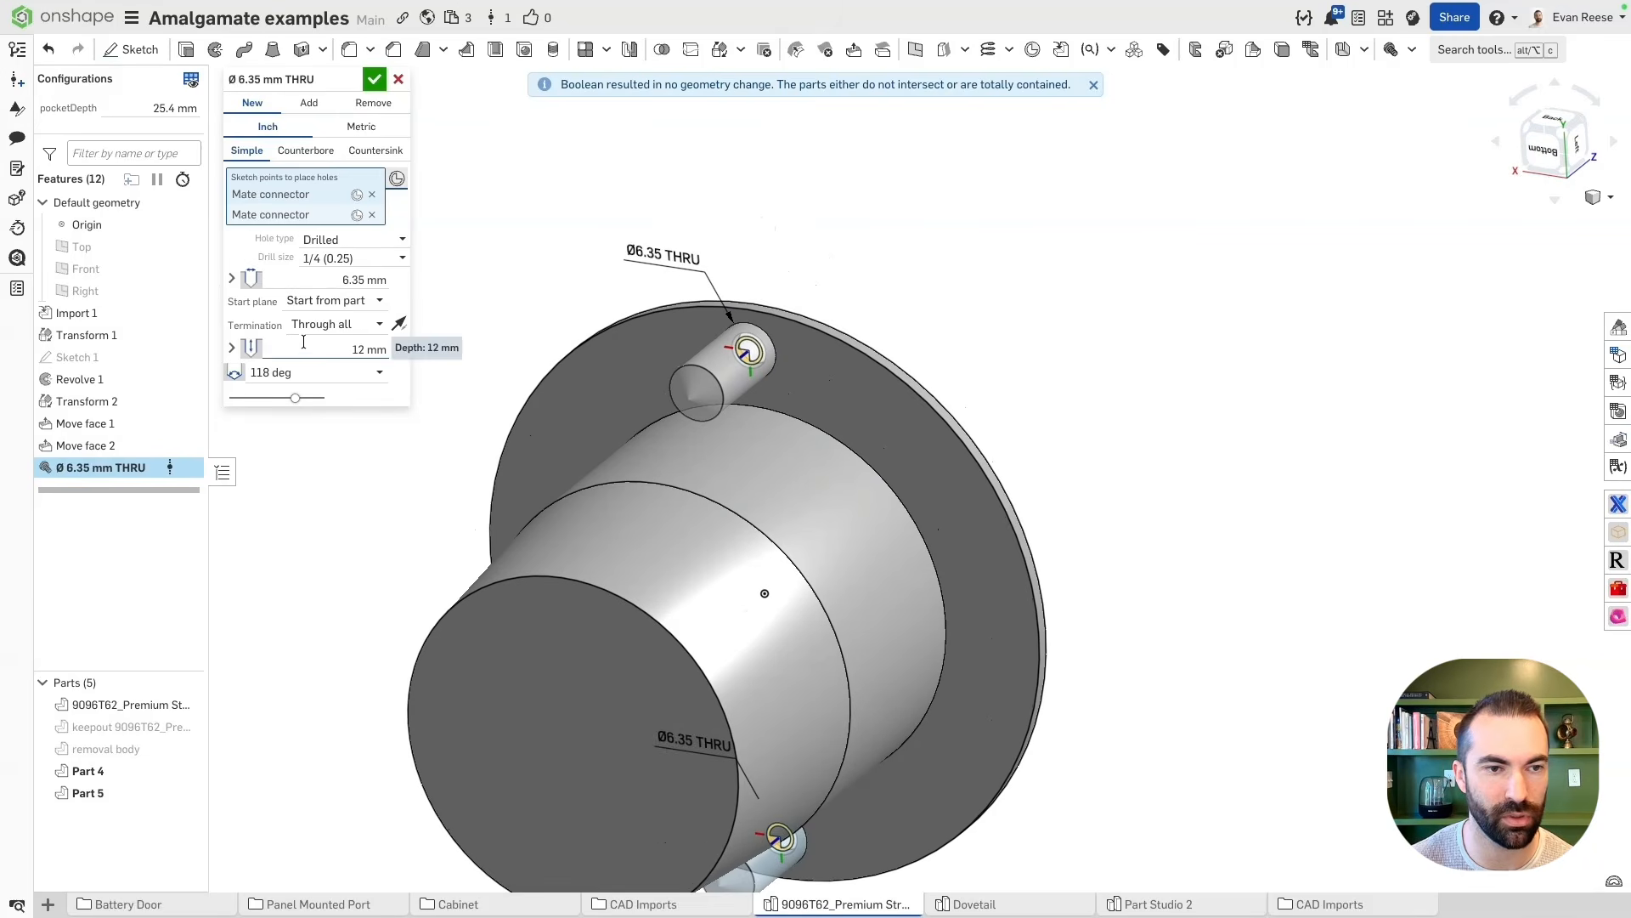
{"action": "left_click", "coordinate": [327, 325]}
{"action": "left_click", "coordinate": [329, 352]}
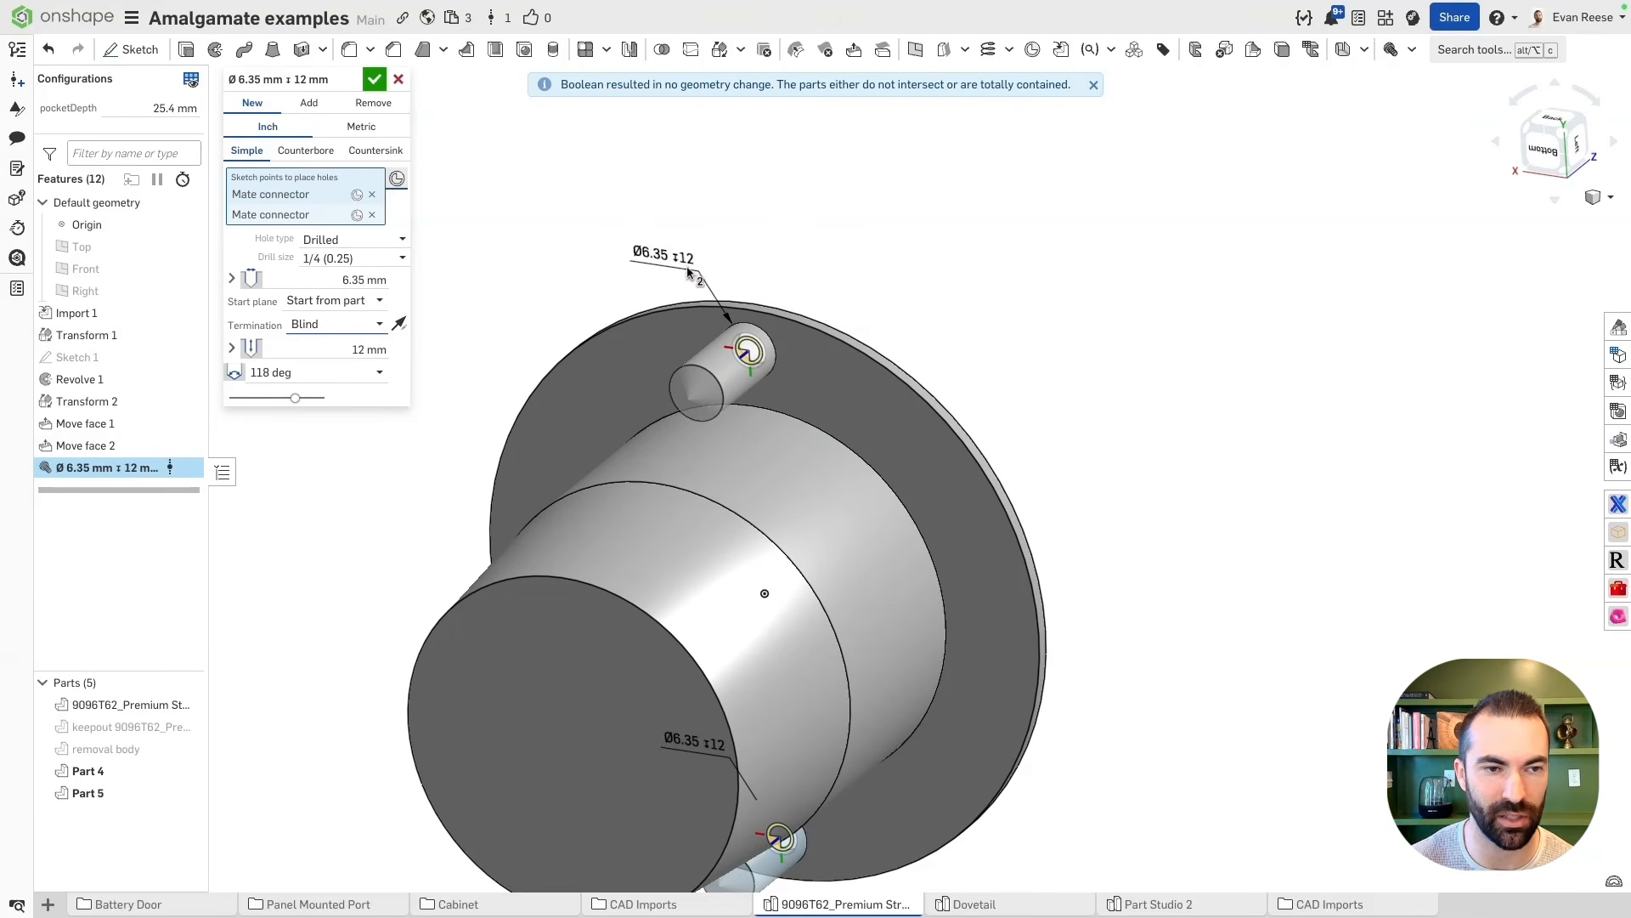
{"action": "left_click", "coordinate": [331, 324]}
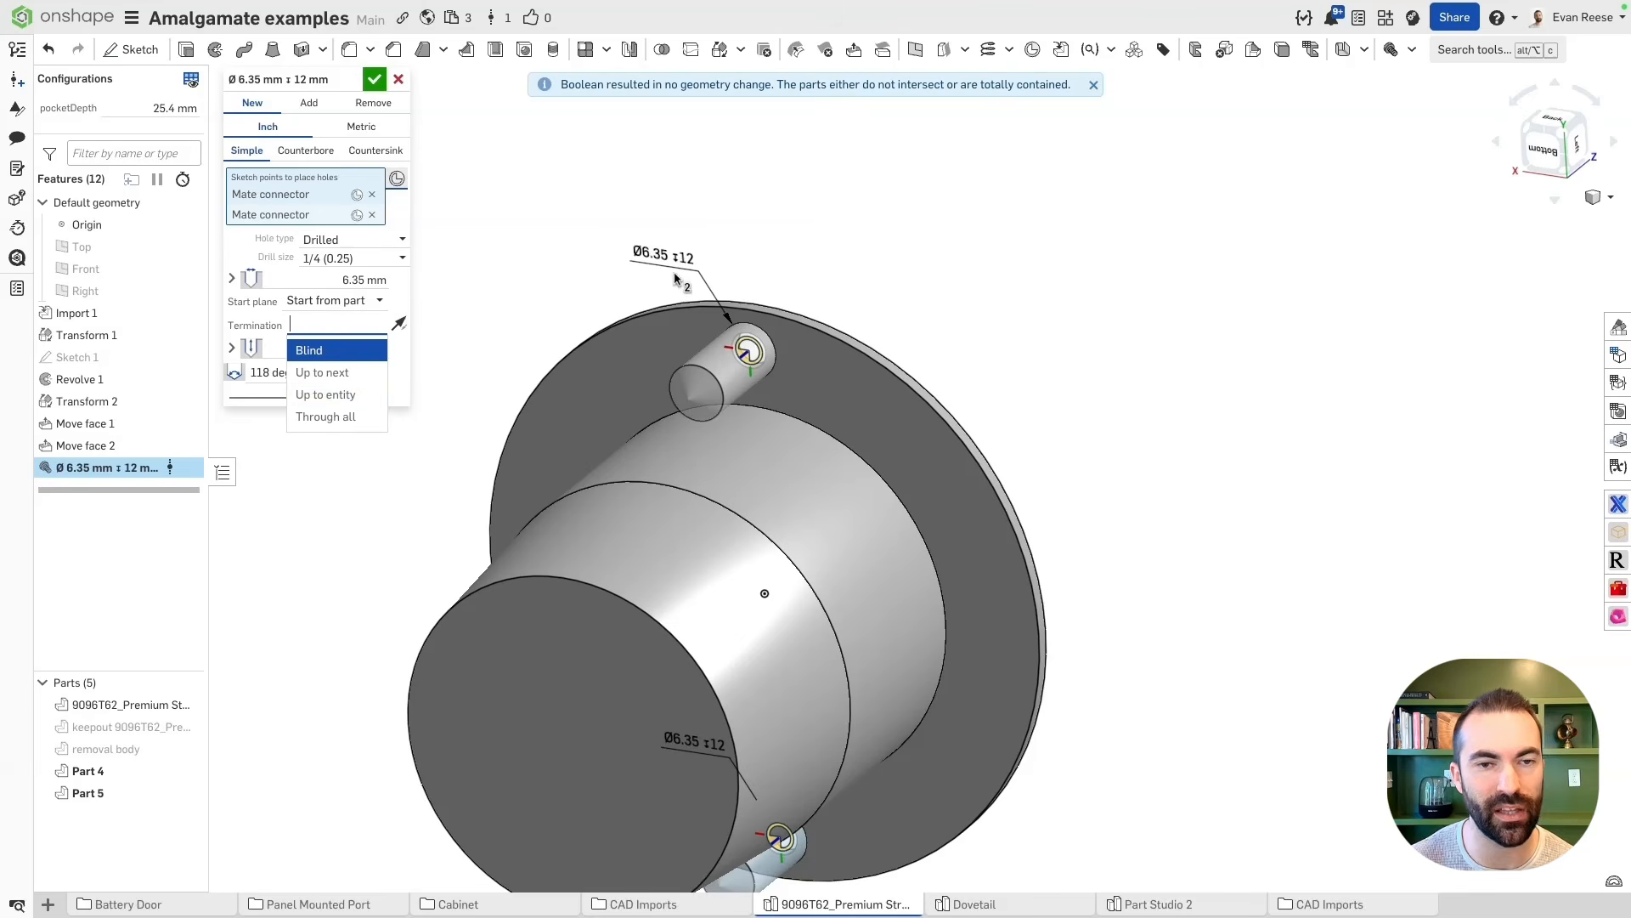
{"action": "left_click", "coordinate": [335, 352]}
{"action": "left_click", "coordinate": [327, 327]}
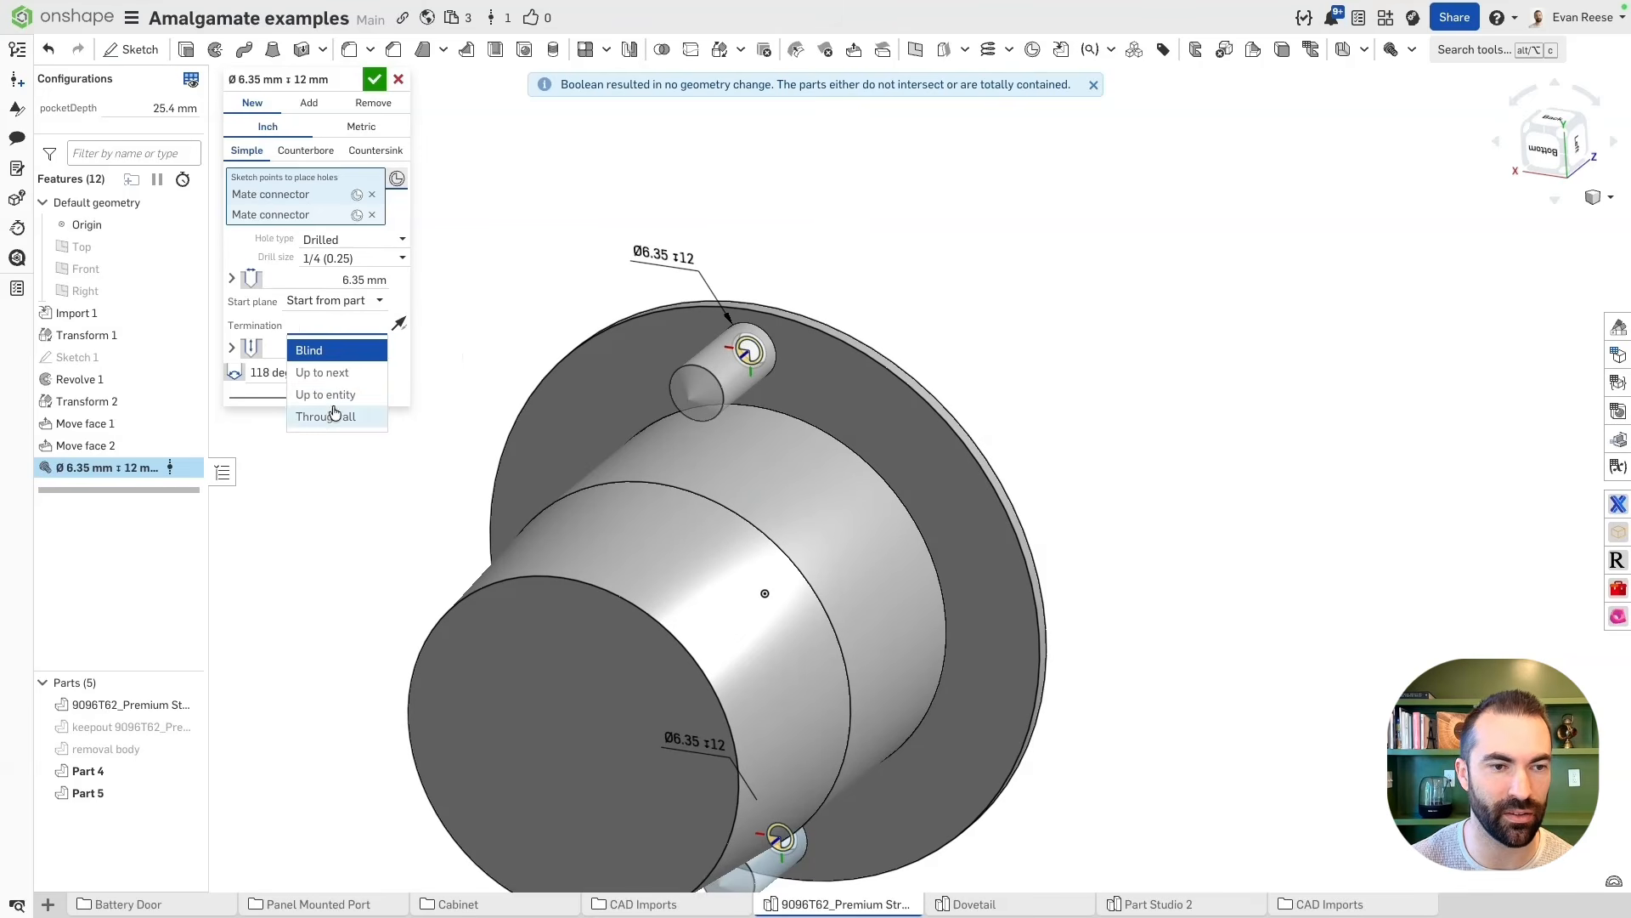
{"action": "left_click", "coordinate": [334, 416]}
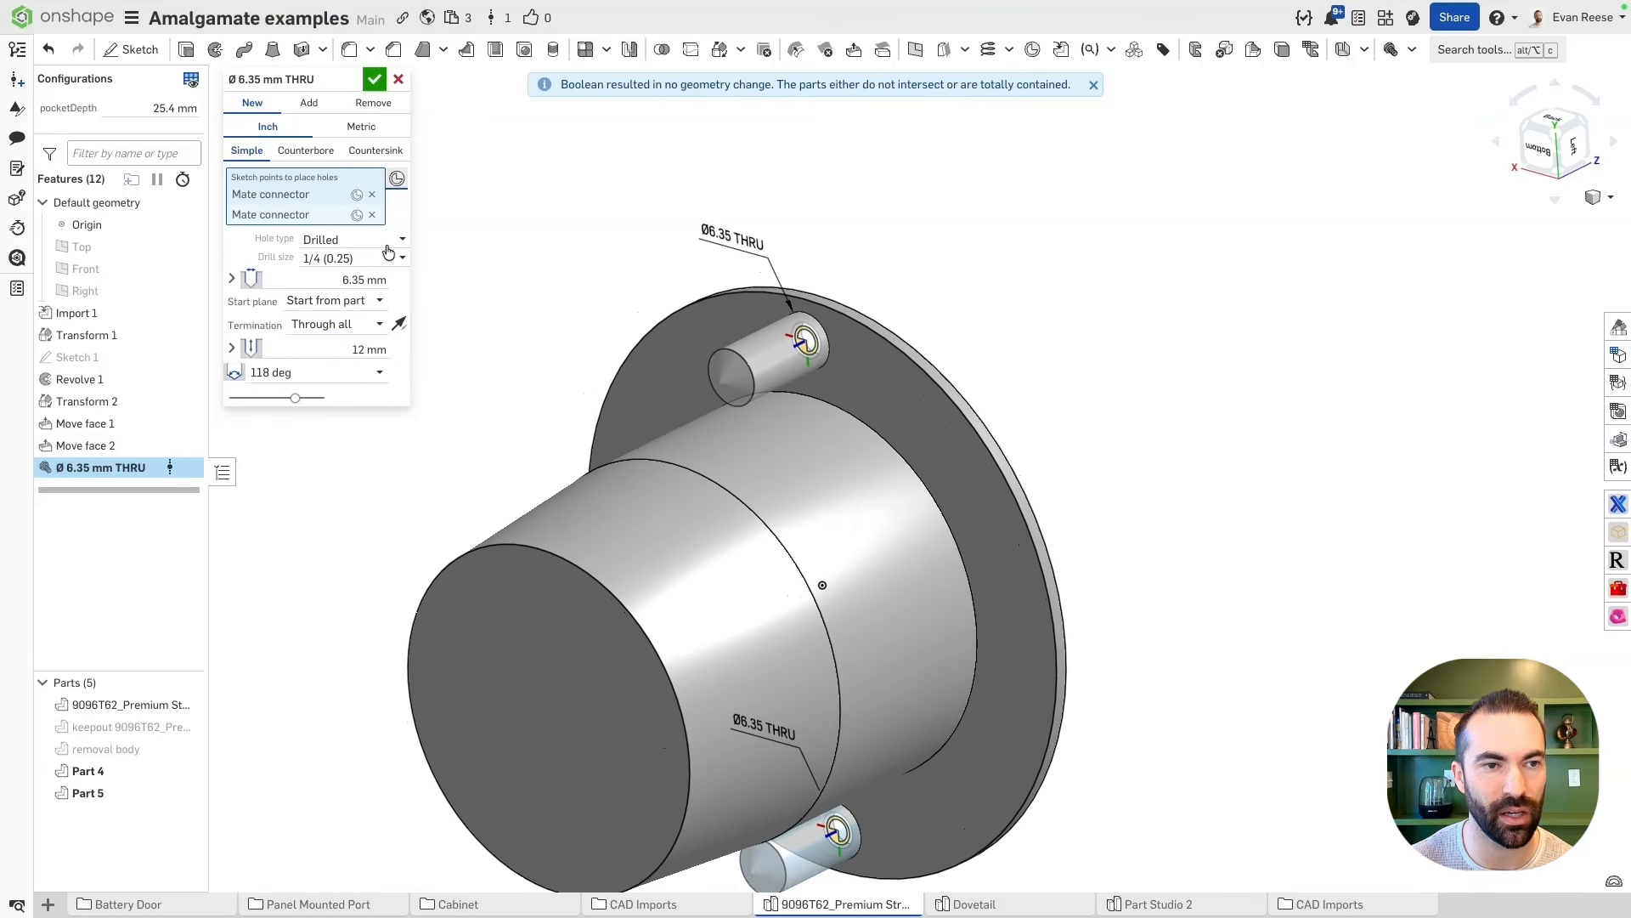
Make the hole bodies Tapped with size #8 and 32 tpi (UNC) threads, and accept the Hole feature
{"action": "left_click", "coordinate": [385, 242]}
{"action": "left_click", "coordinate": [352, 308]}
{"action": "right_click_drag", "start_coordinate": [615, 267], "coordinate": [784, 304]}
{"action": "scroll", "coordinate": [781, 303], "scroll_direction": "down", "scroll_amount": 2}
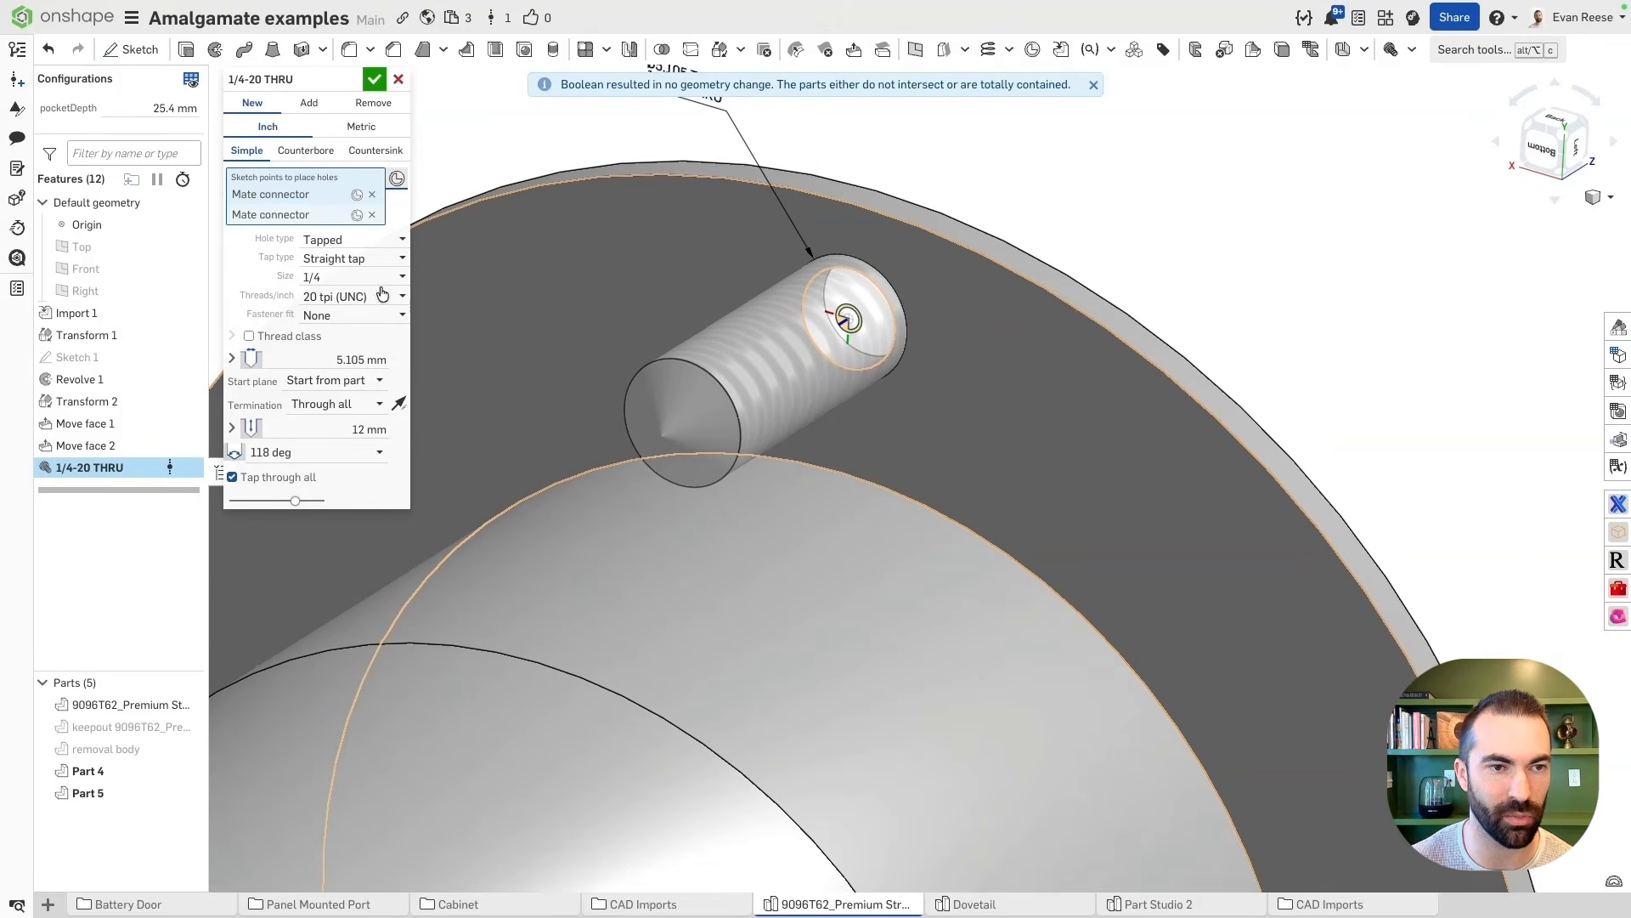
{"action": "left_click", "coordinate": [326, 287]}
{"action": "left_click", "coordinate": [332, 407]}
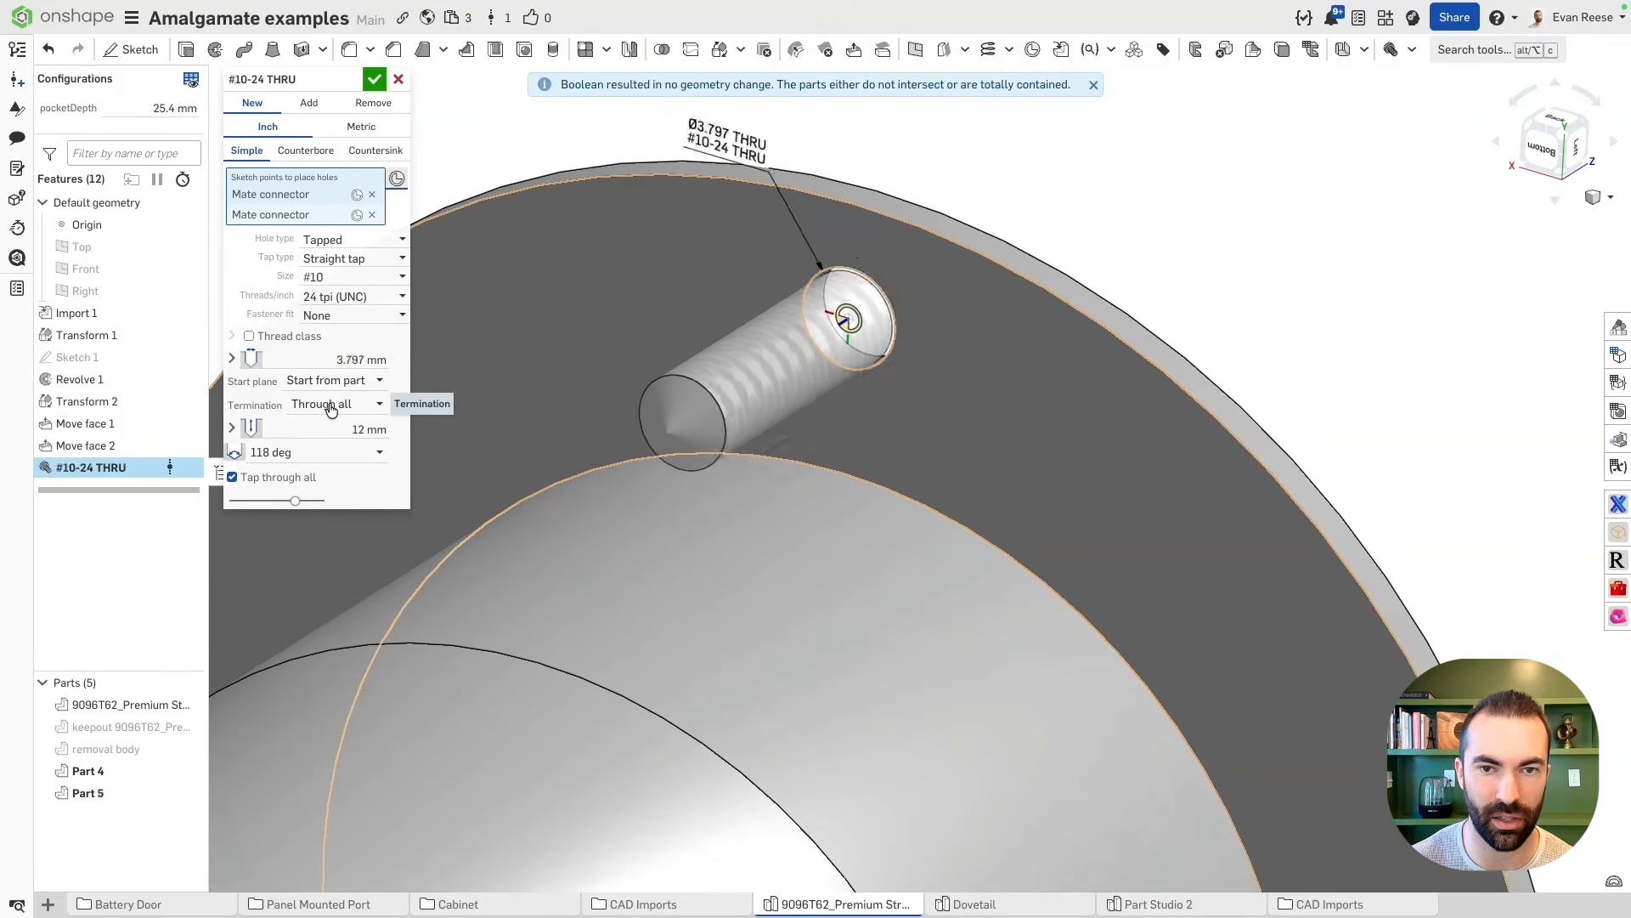
{"action": "left_click", "coordinate": [350, 281]}
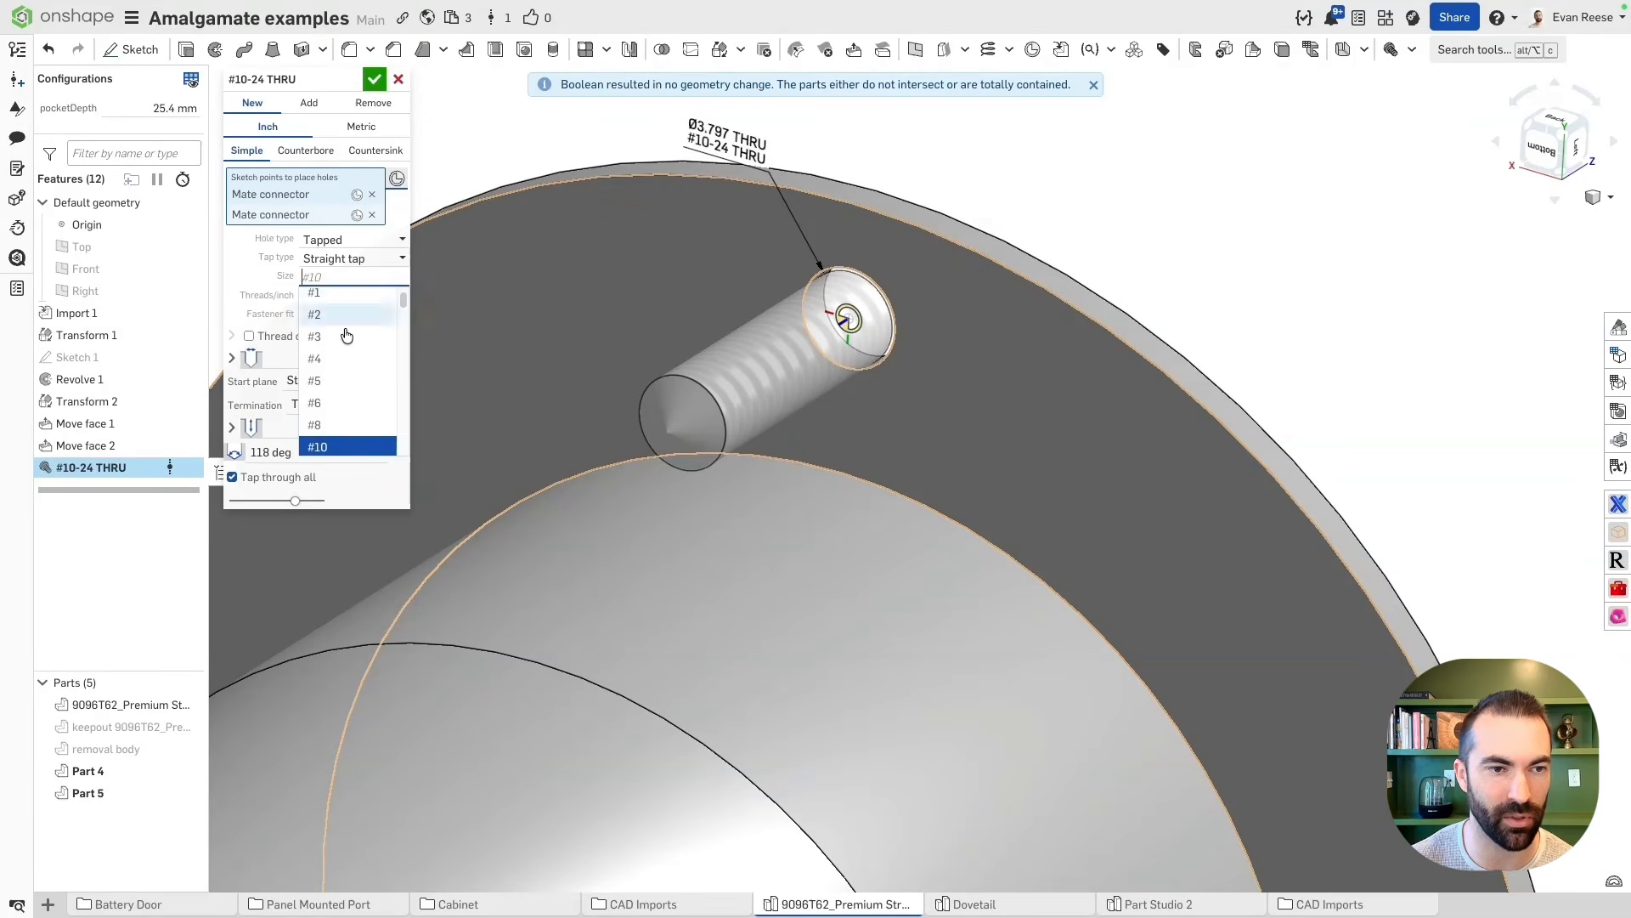
{"action": "left_click", "coordinate": [344, 425]}
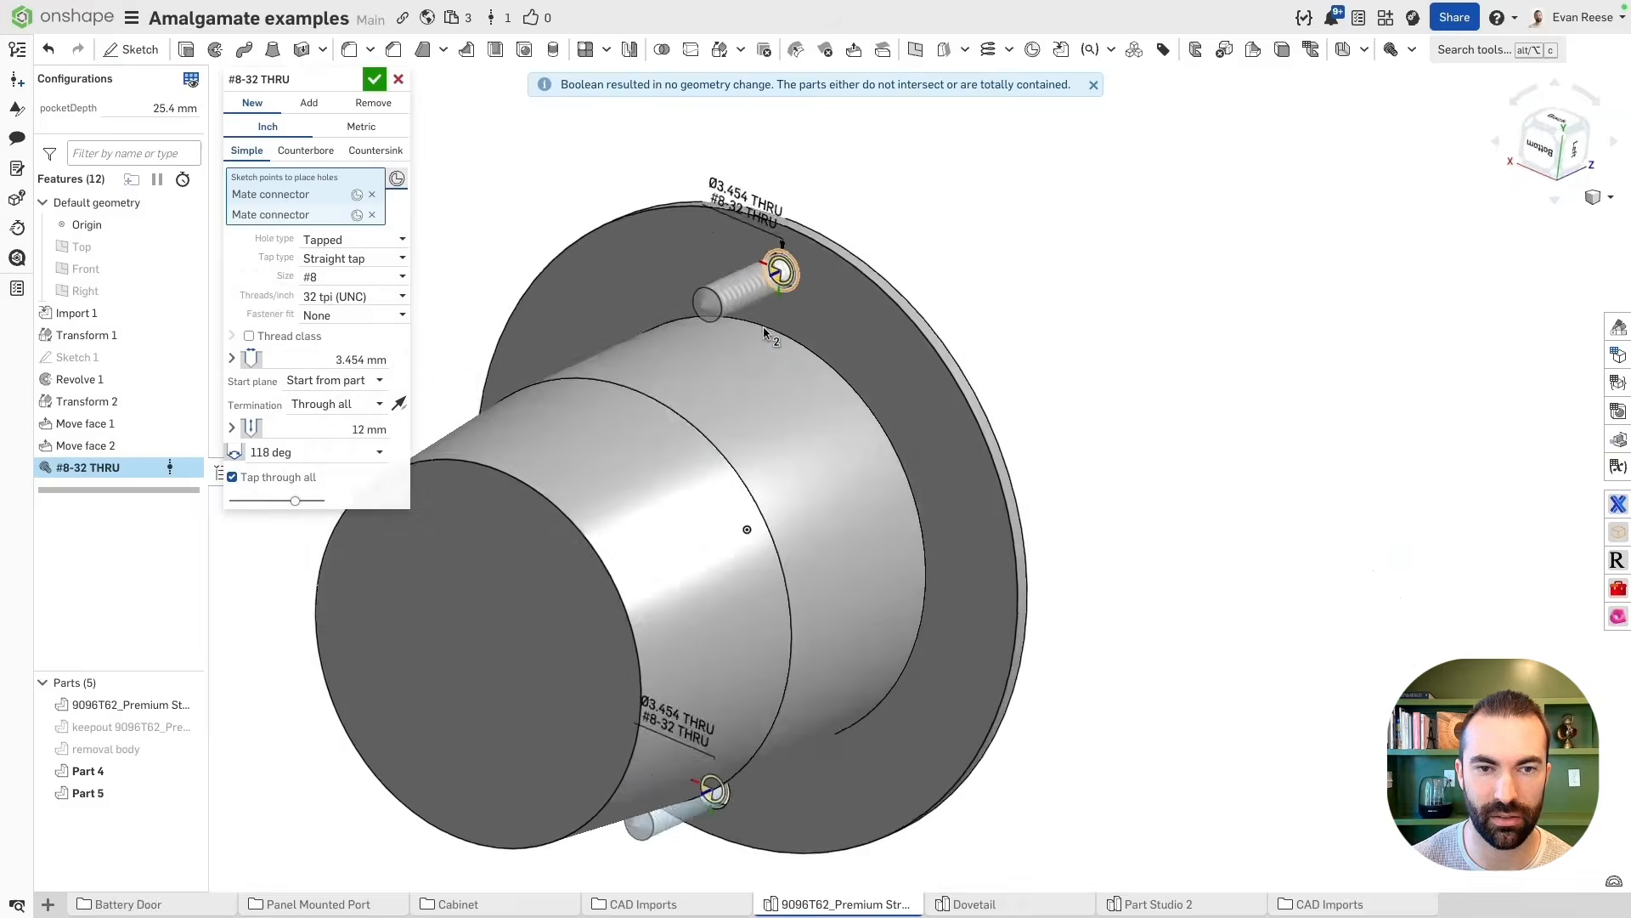
{"action": "left_click", "coordinate": [375, 80]}
Add a length configuration variable named panelThickness with a default of 0.25 in and a minimum of 0 in
{"action": "left_click", "coordinate": [1618, 354]}
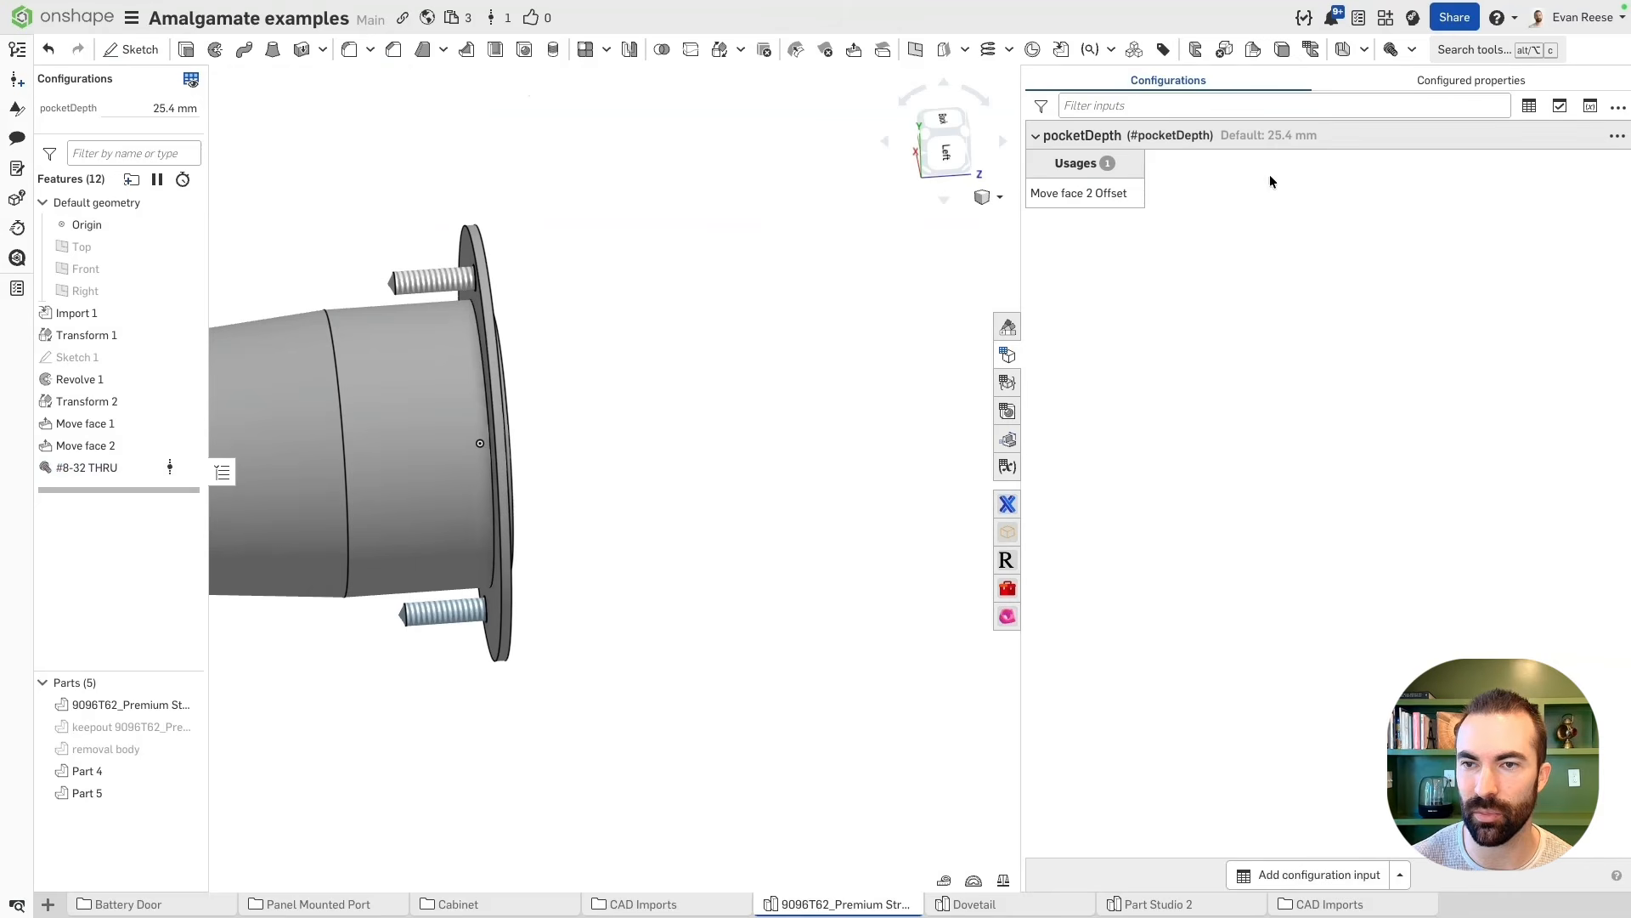
{"action": "left_click", "coordinate": [1401, 875]}
{"action": "left_click", "coordinate": [1292, 845]}
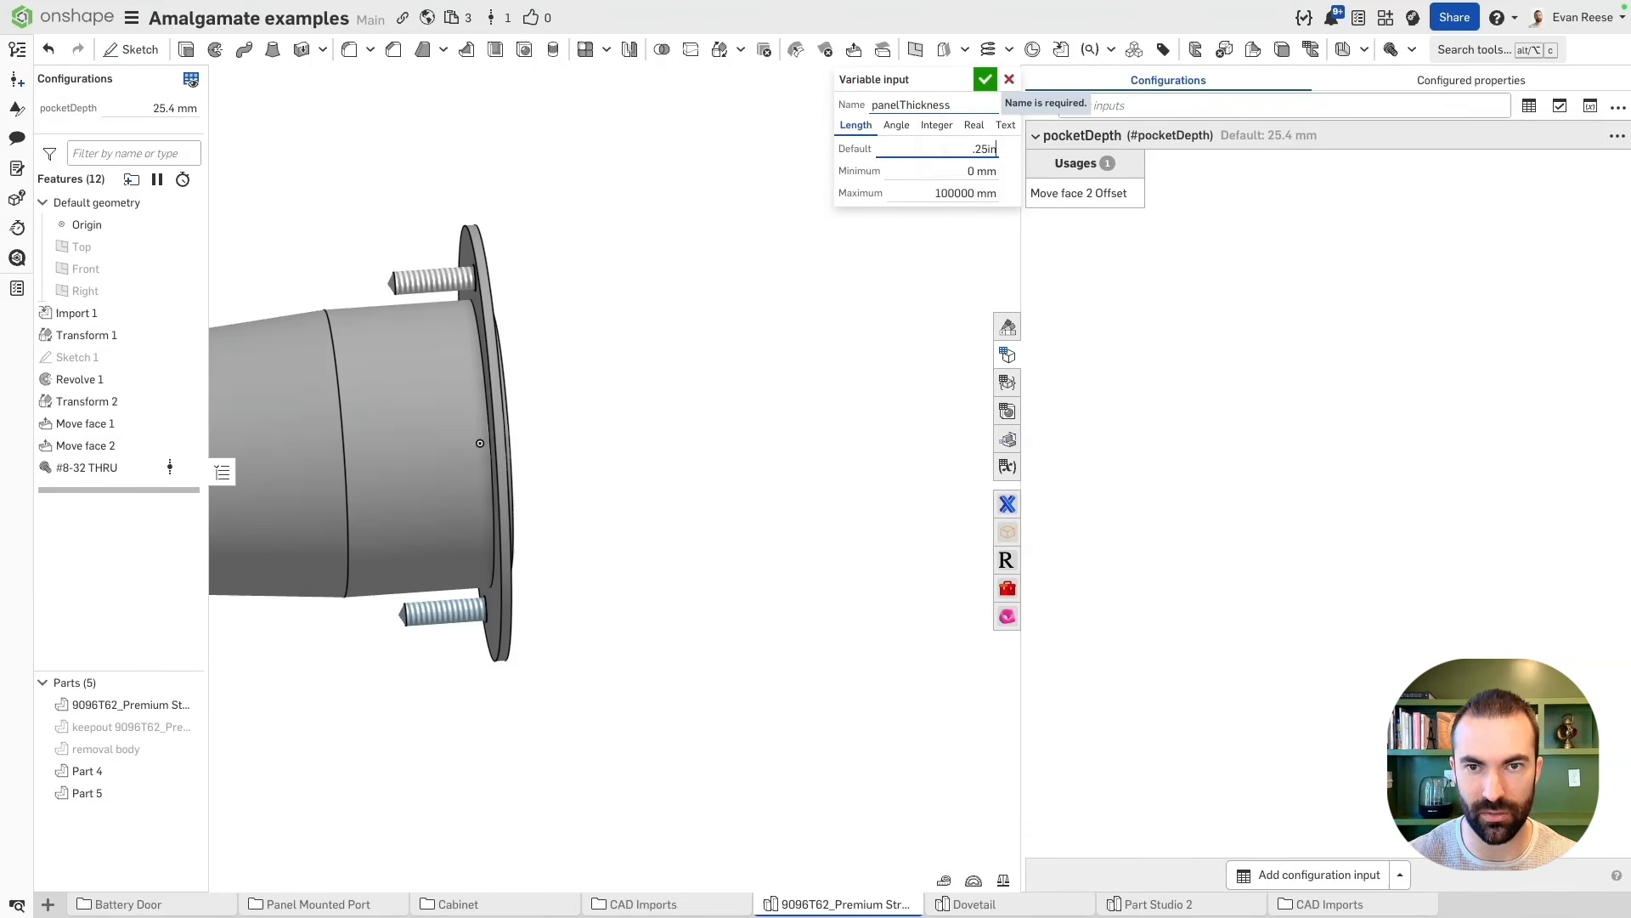
{"action": "key", "text": "Tab"}
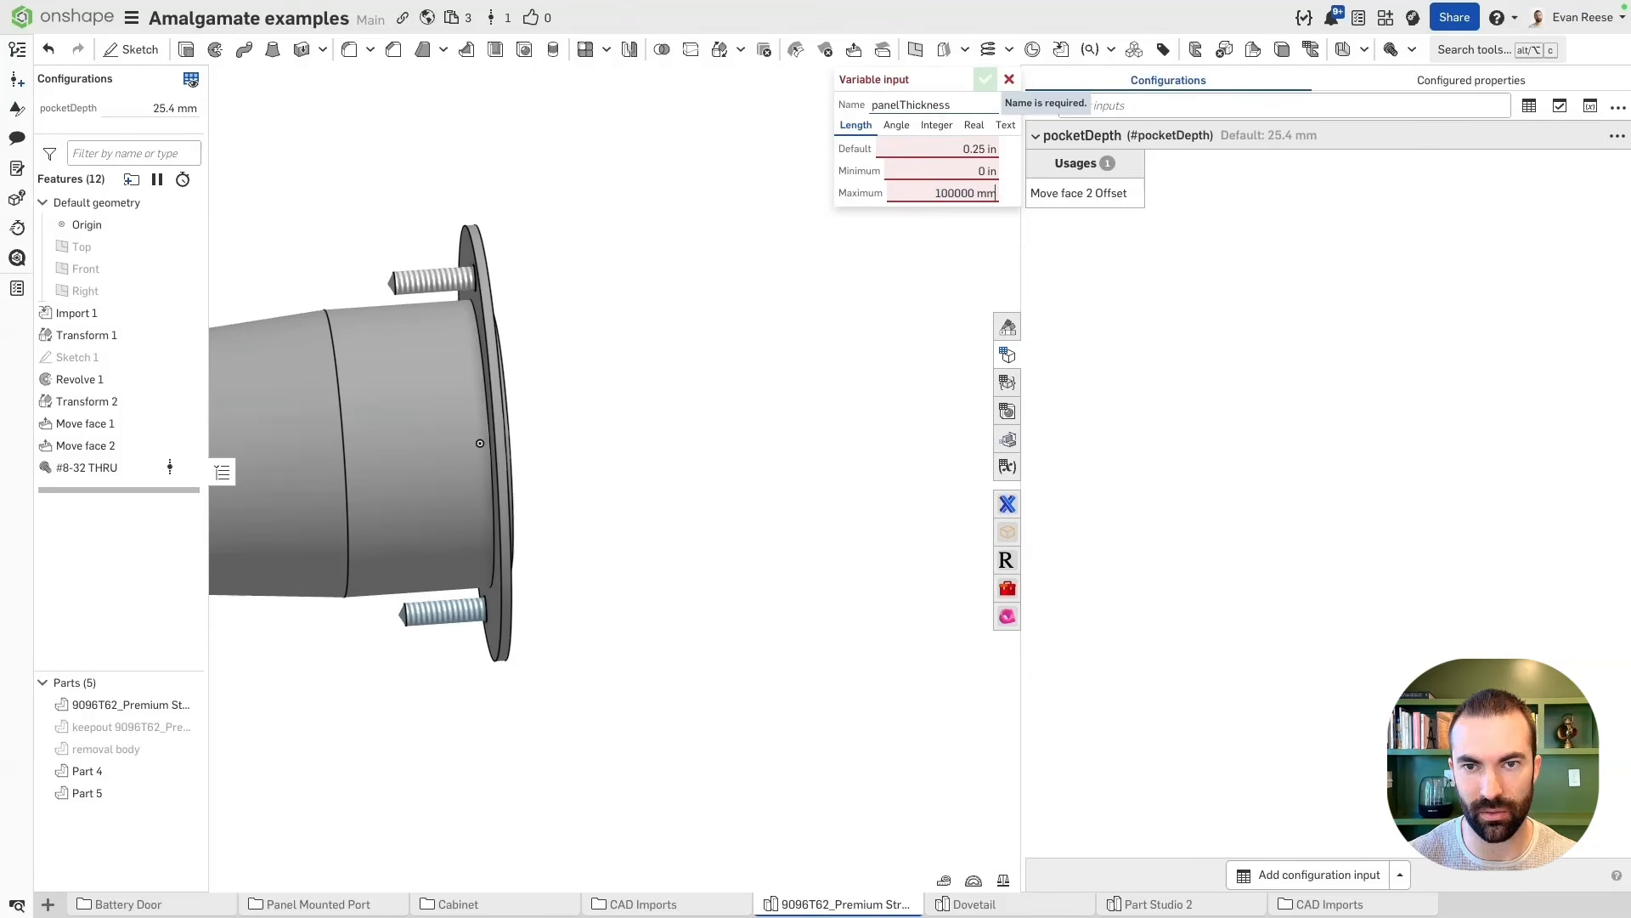
{"action": "type", "text": "in"}
{"action": "key", "text": "Return"}
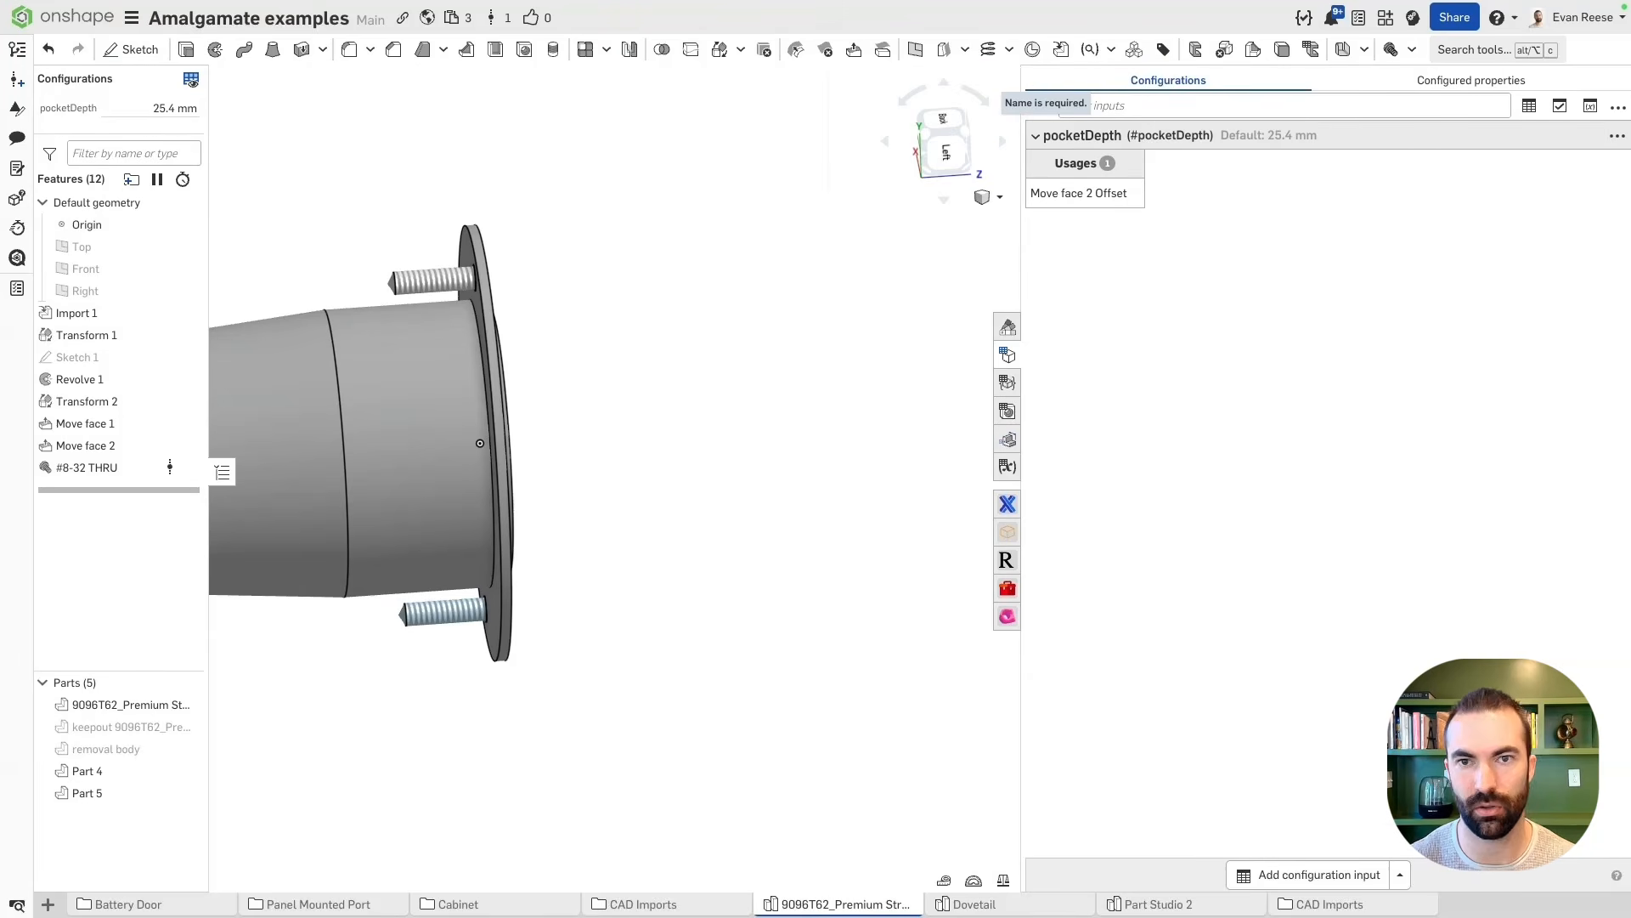
{"action": "scroll", "coordinate": [736, 236], "scroll_direction": "down", "scroll_amount": 2}
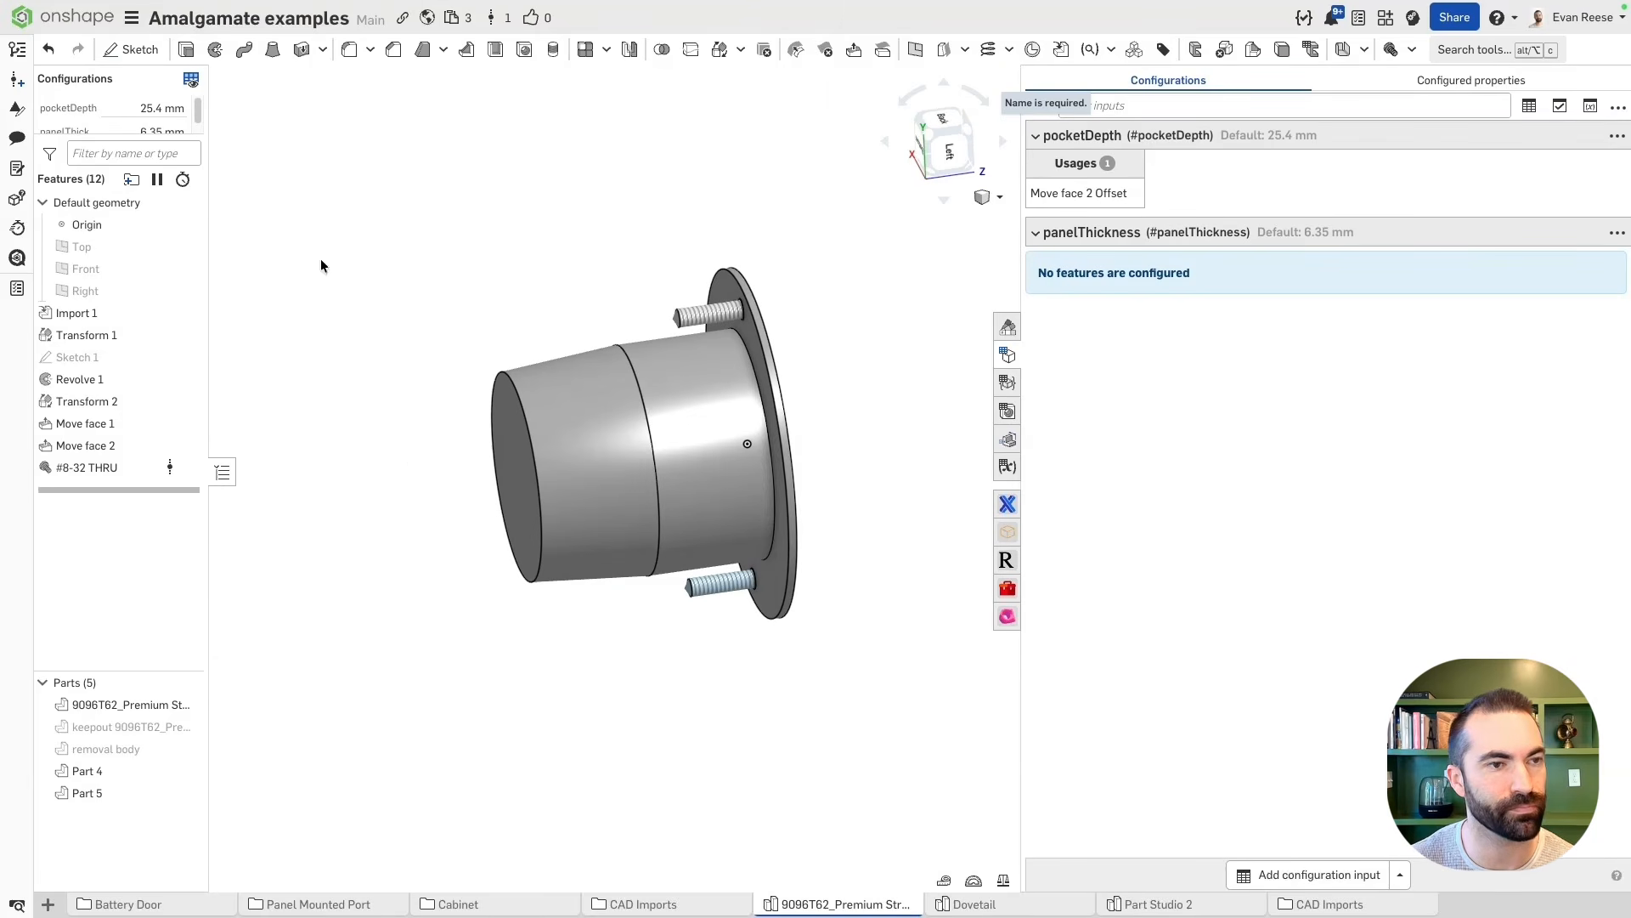
Set the depth of the #8-32 THRU hole feature to #panelThickness and accept it
{"action": "double_click", "coordinate": [126, 467]}
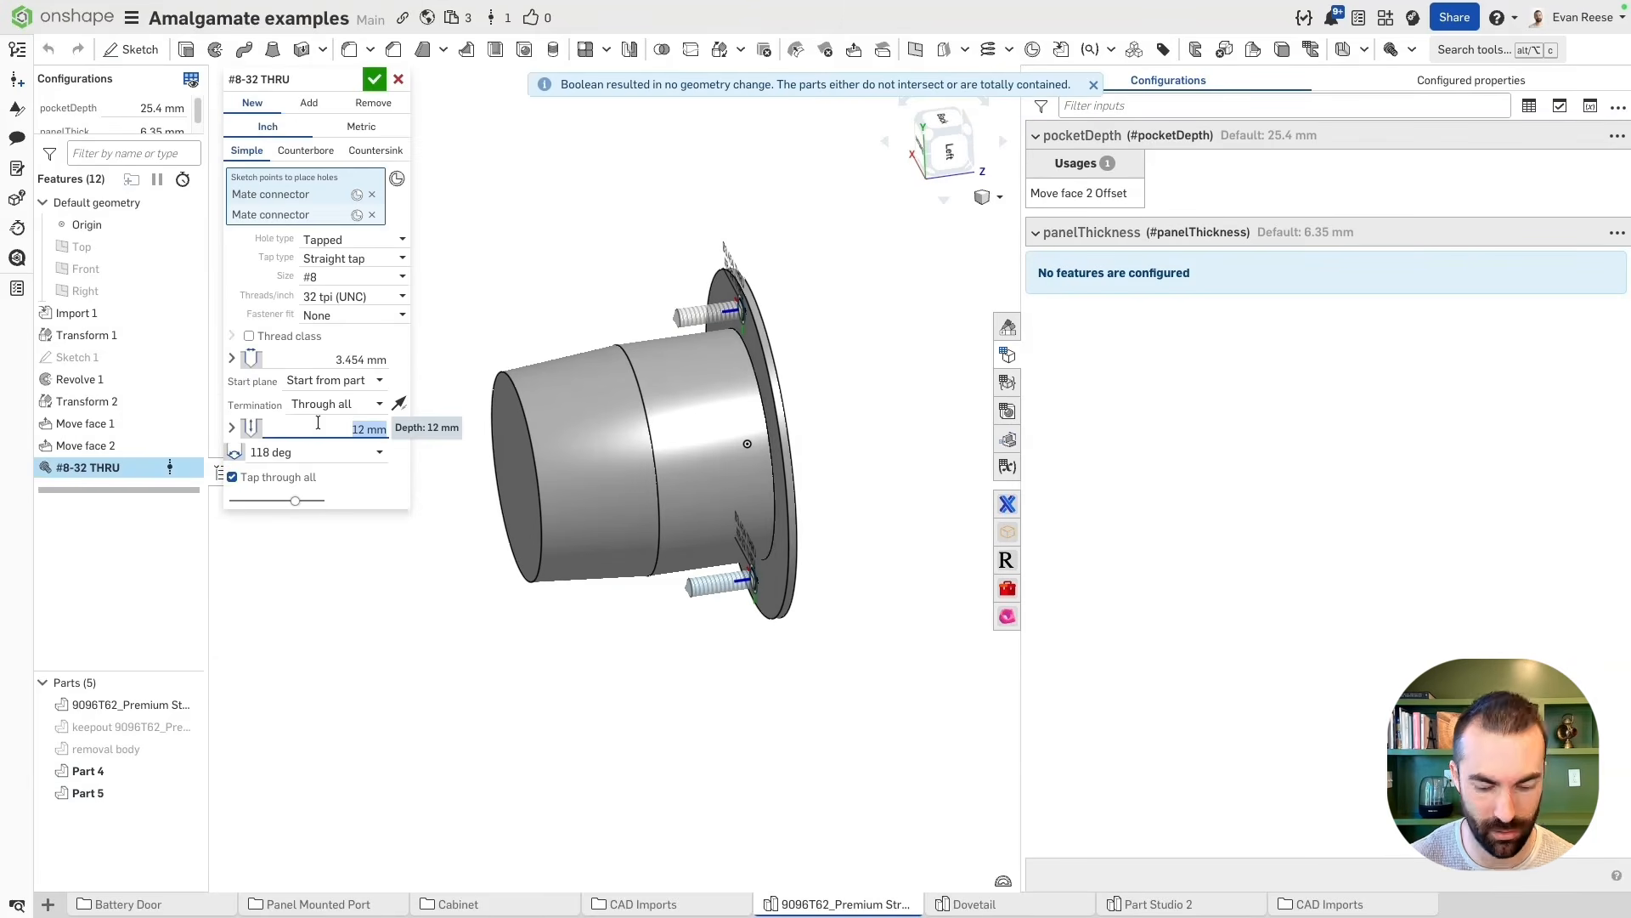
{"action": "type", "text": "#panelThickness"}
{"action": "key", "text": "Return"}
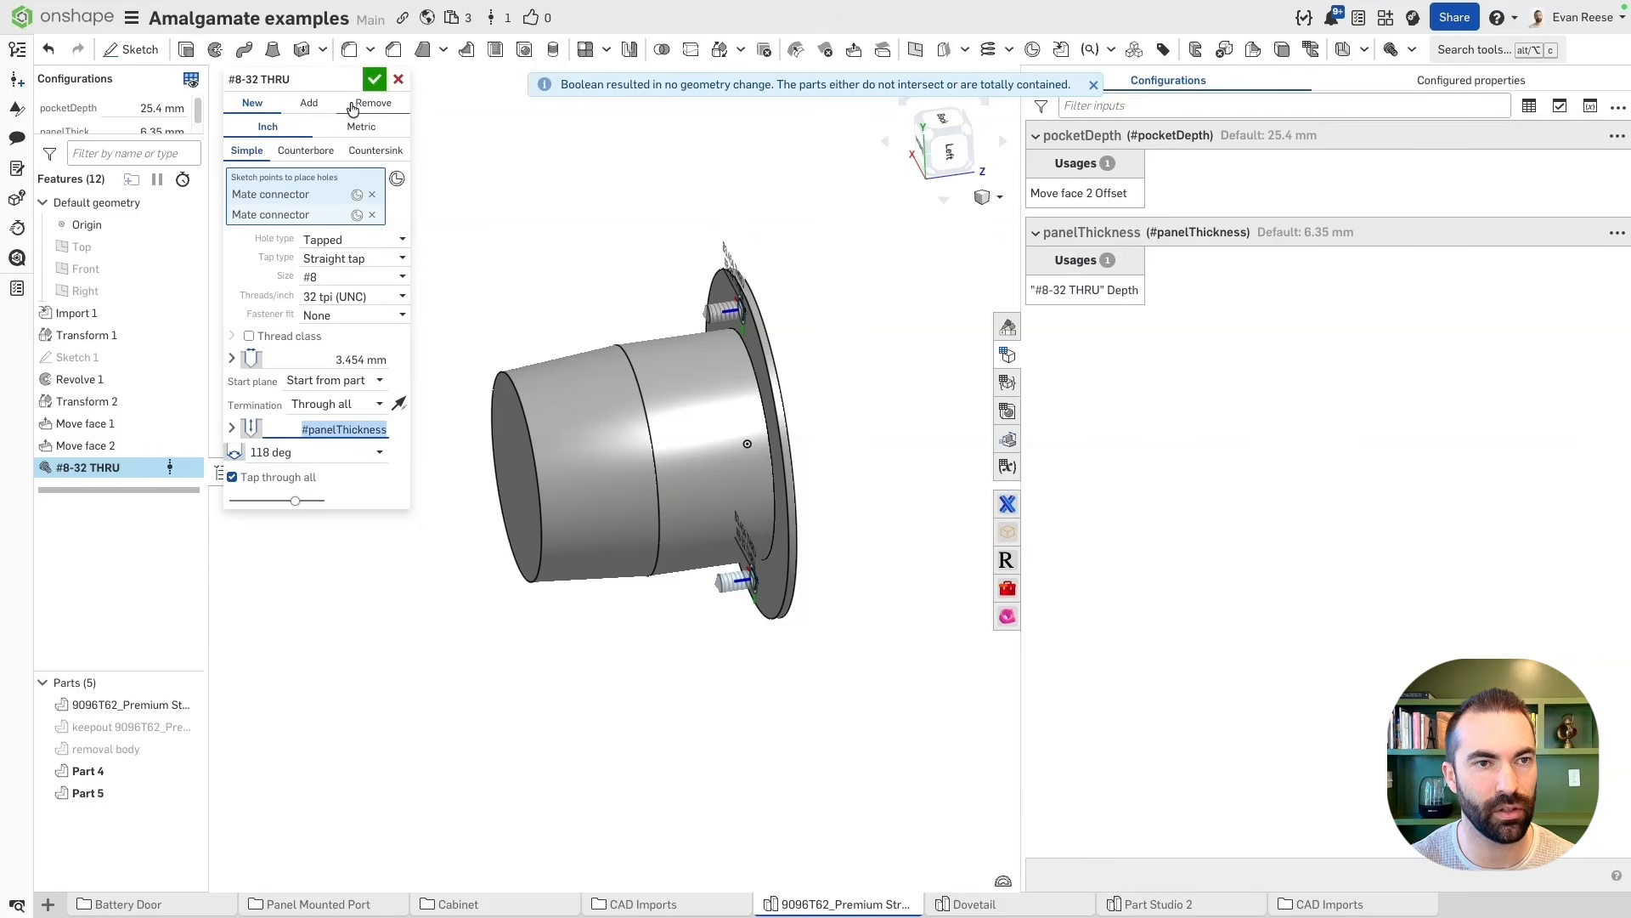
{"action": "left_click", "coordinate": [374, 79]}
{"action": "scroll", "coordinate": [769, 328], "scroll_direction": "up", "scroll_amount": 2}
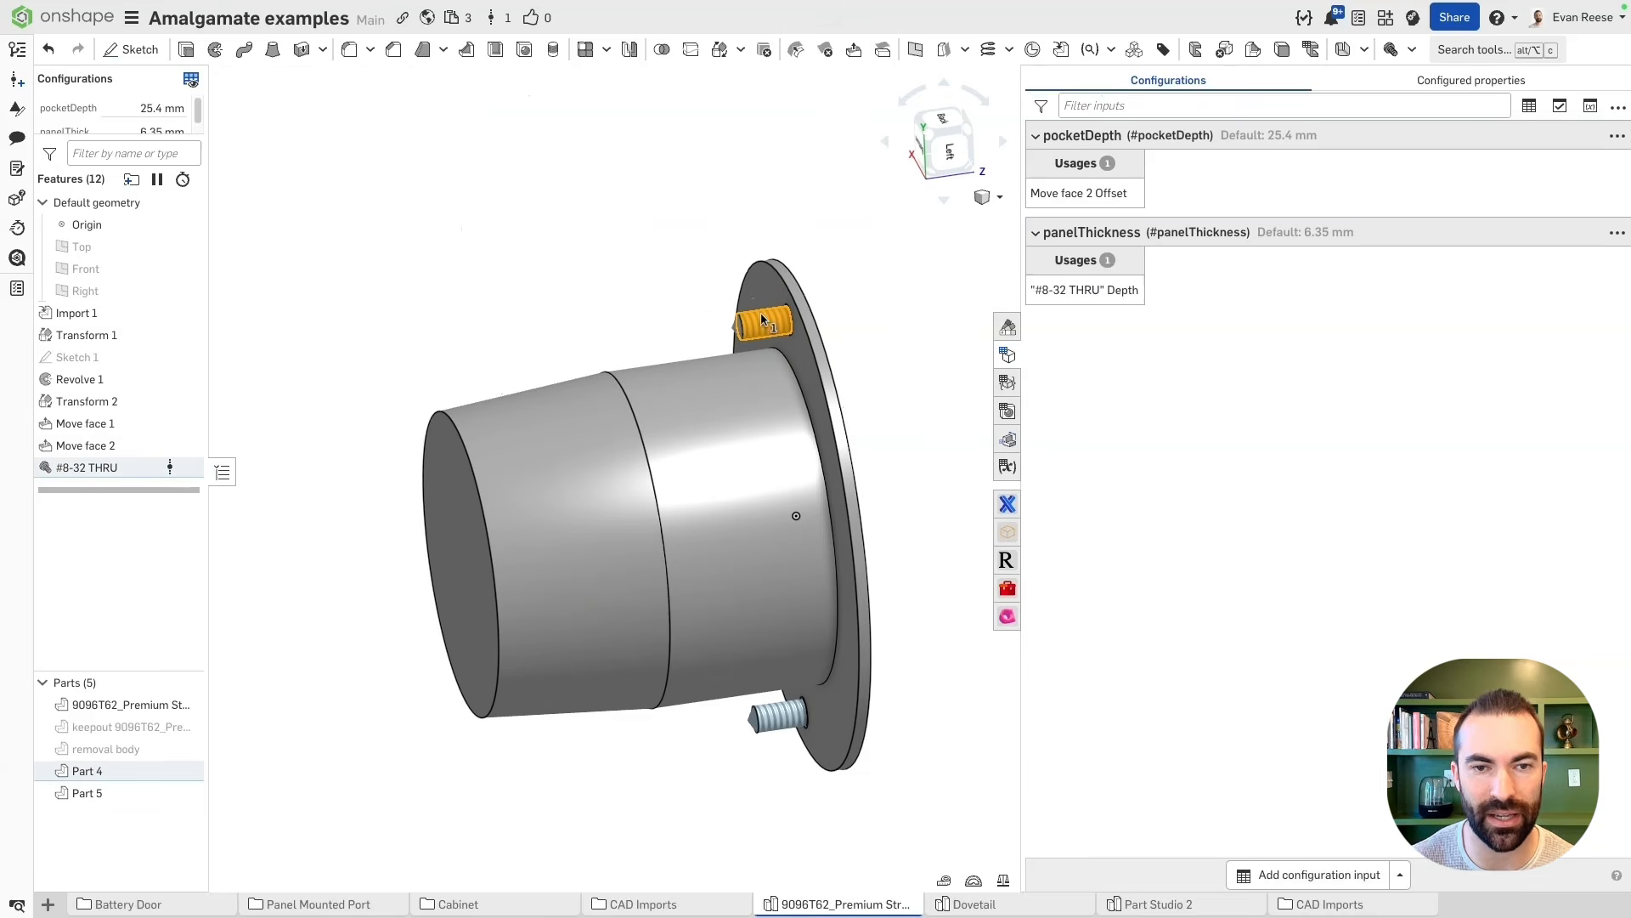
{"action": "key", "text": "space"}
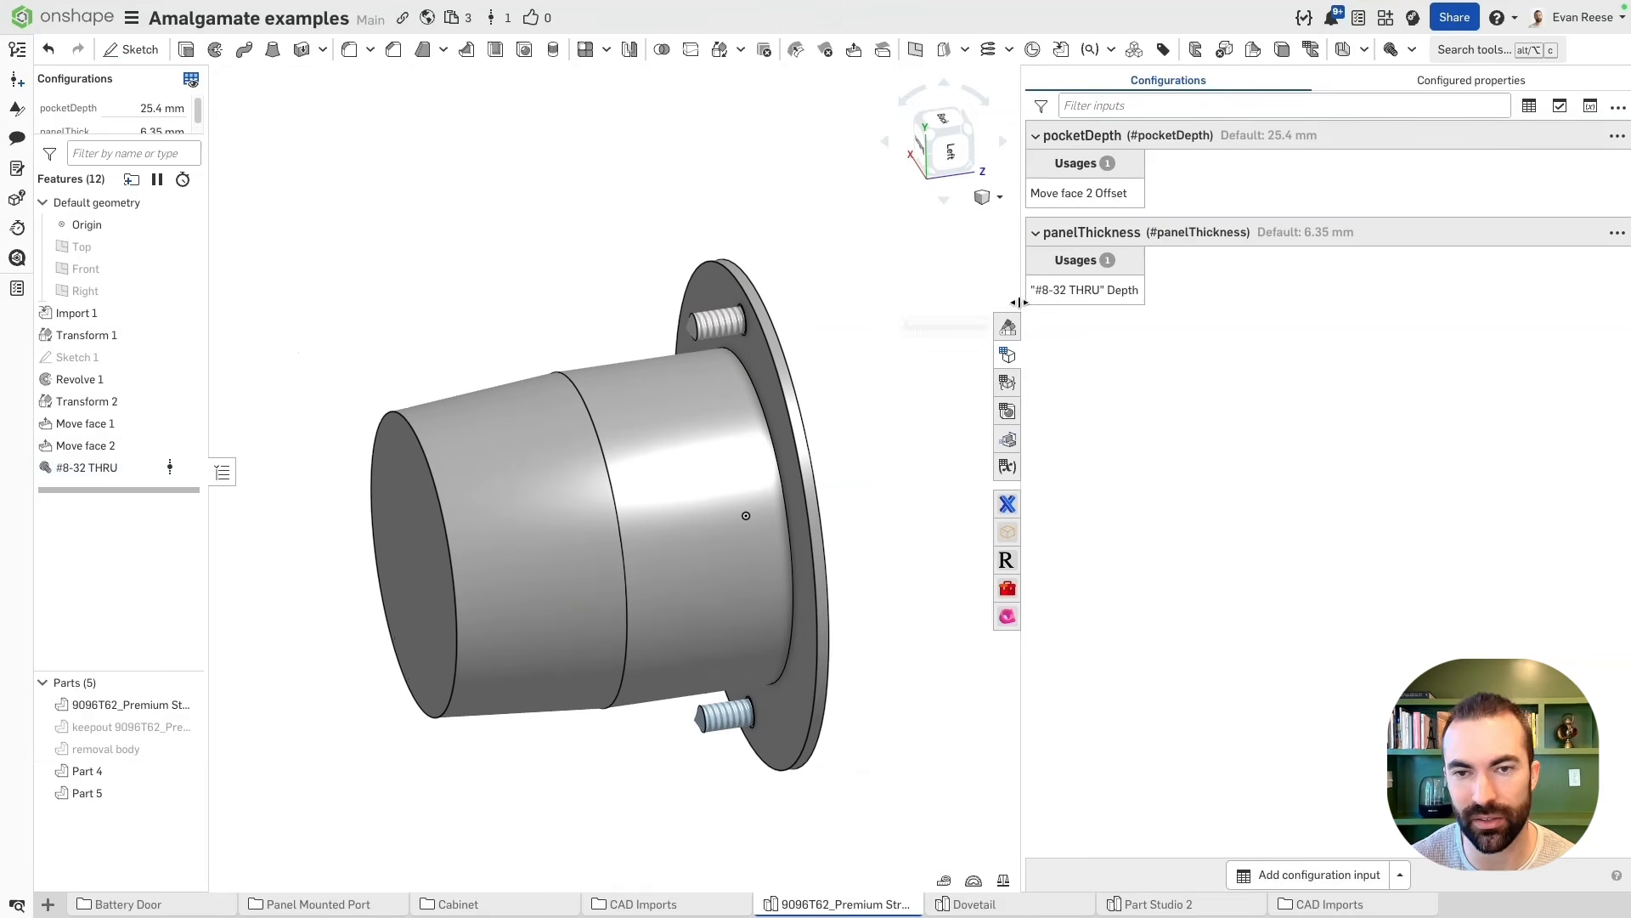
{"action": "scroll", "coordinate": [437, 253], "scroll_direction": "down", "scroll_amount": 3}
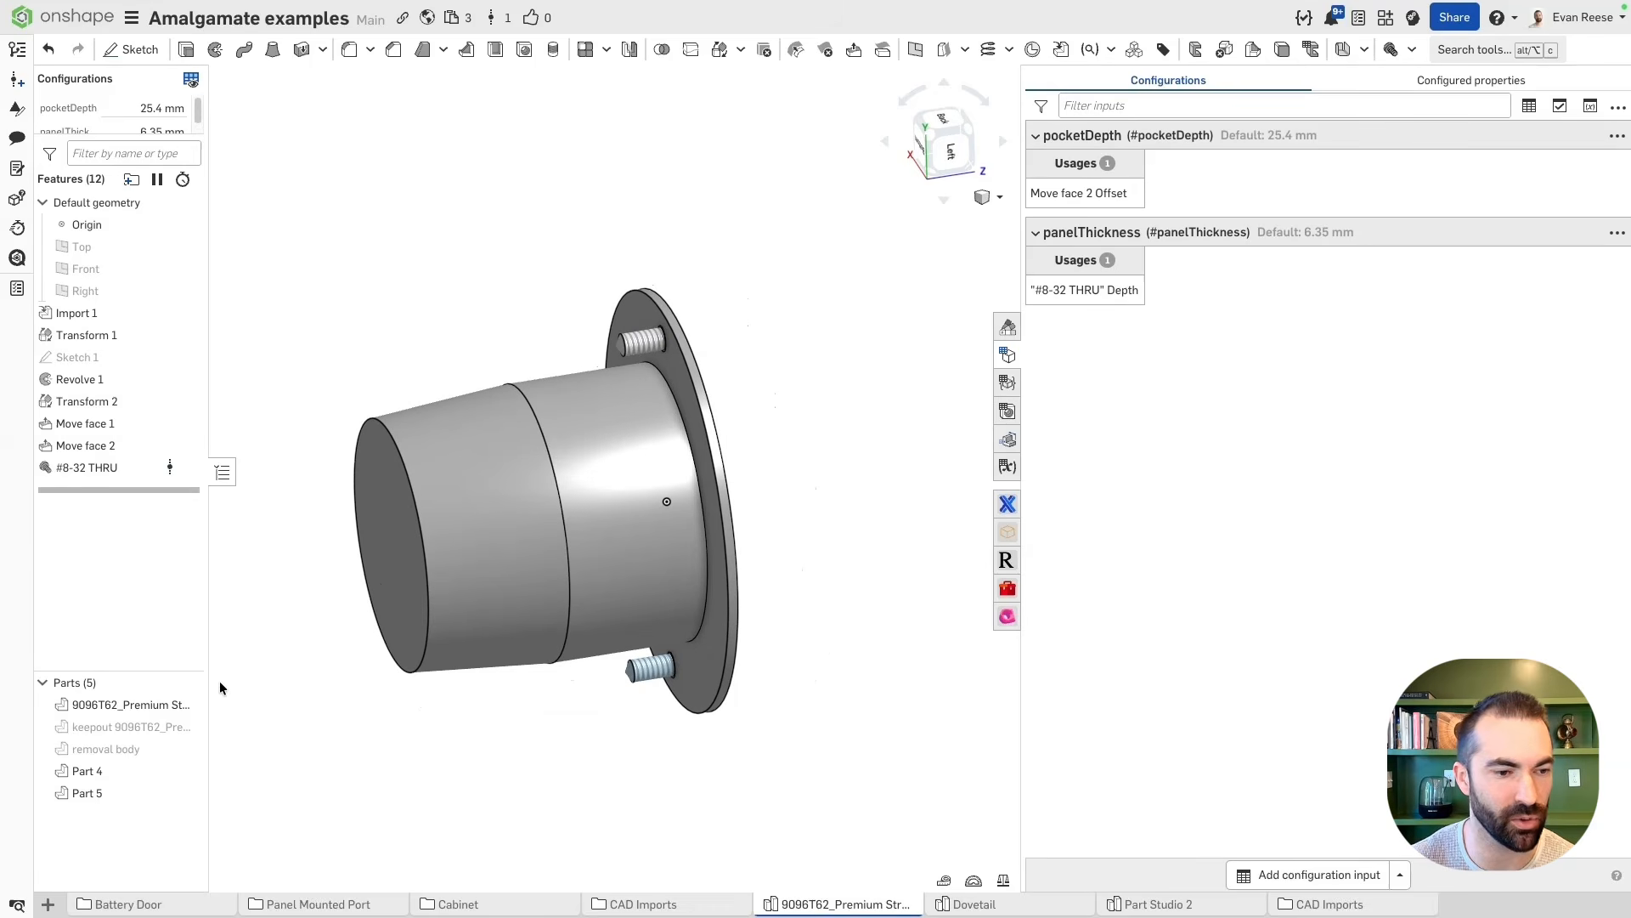
Switch the #8-32 THRU hole feature from New to Add with the removal body as merge scope, and accept it
{"action": "double_click", "coordinate": [76, 466]}
{"action": "right_click_drag", "start_coordinate": [624, 299], "coordinate": [612, 277]}
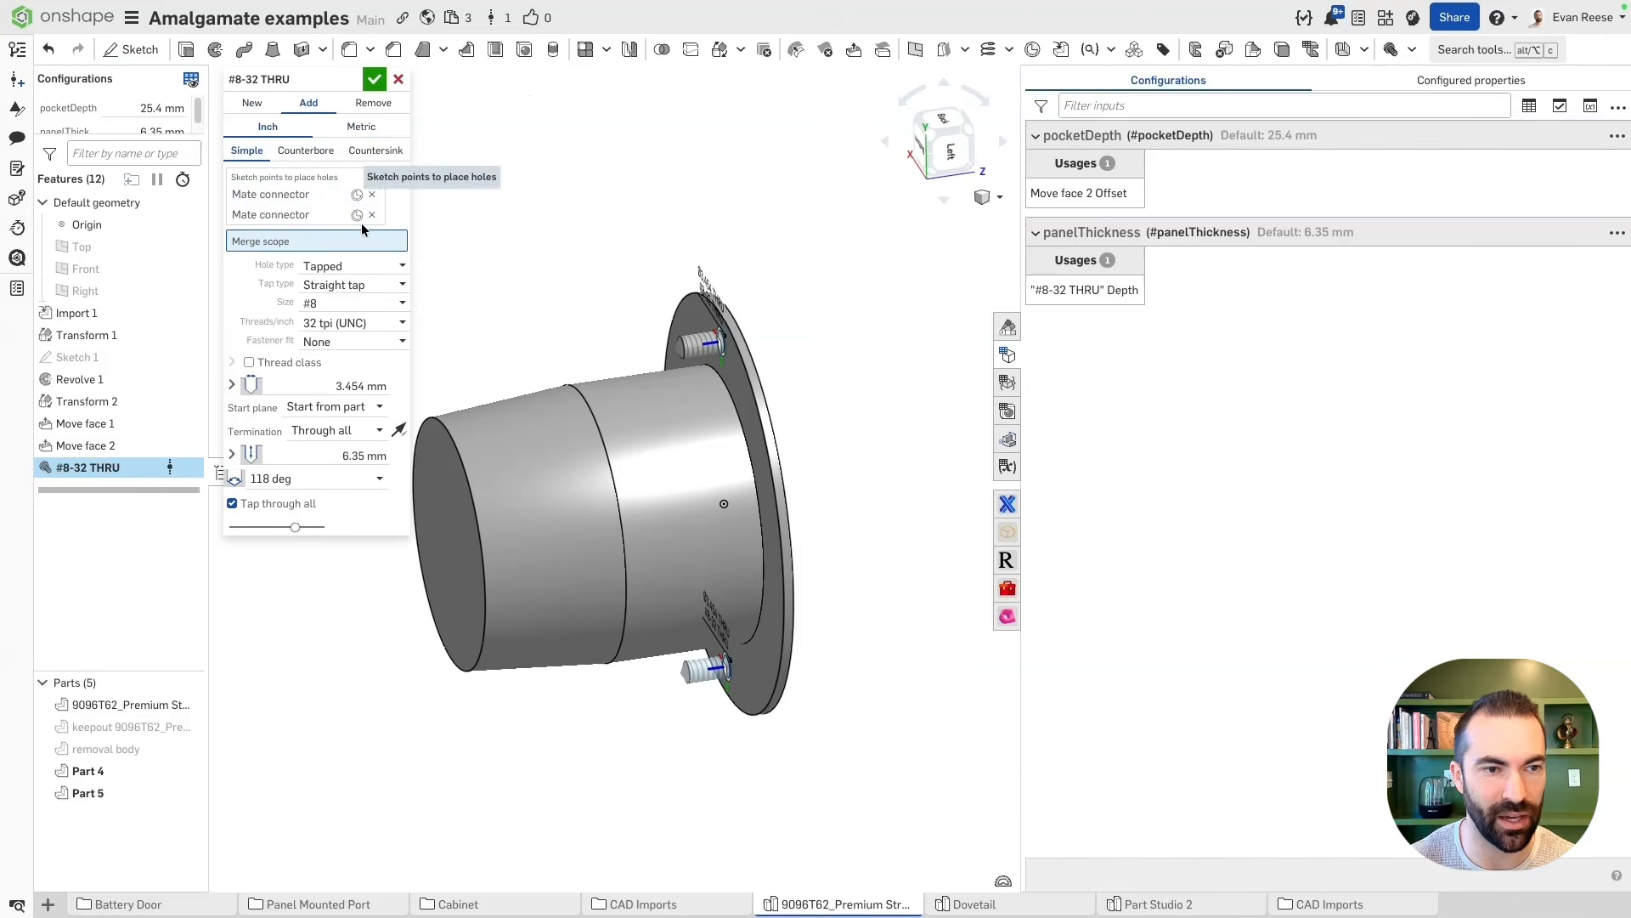
{"action": "left_click", "coordinate": [106, 748]}
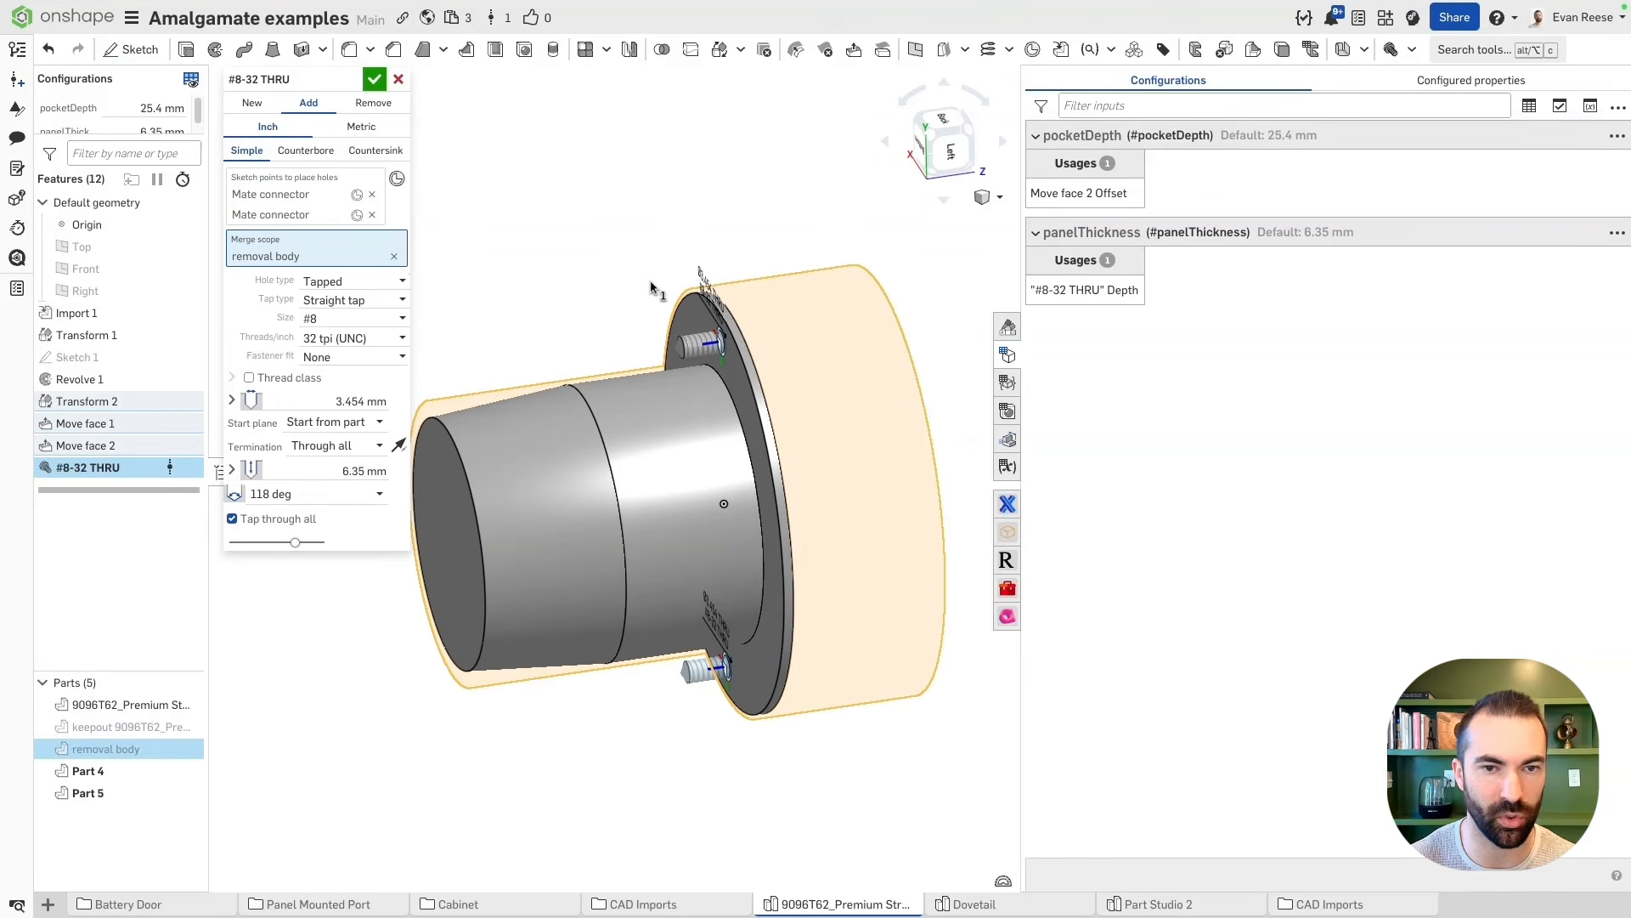
{"action": "left_click", "coordinate": [374, 79]}
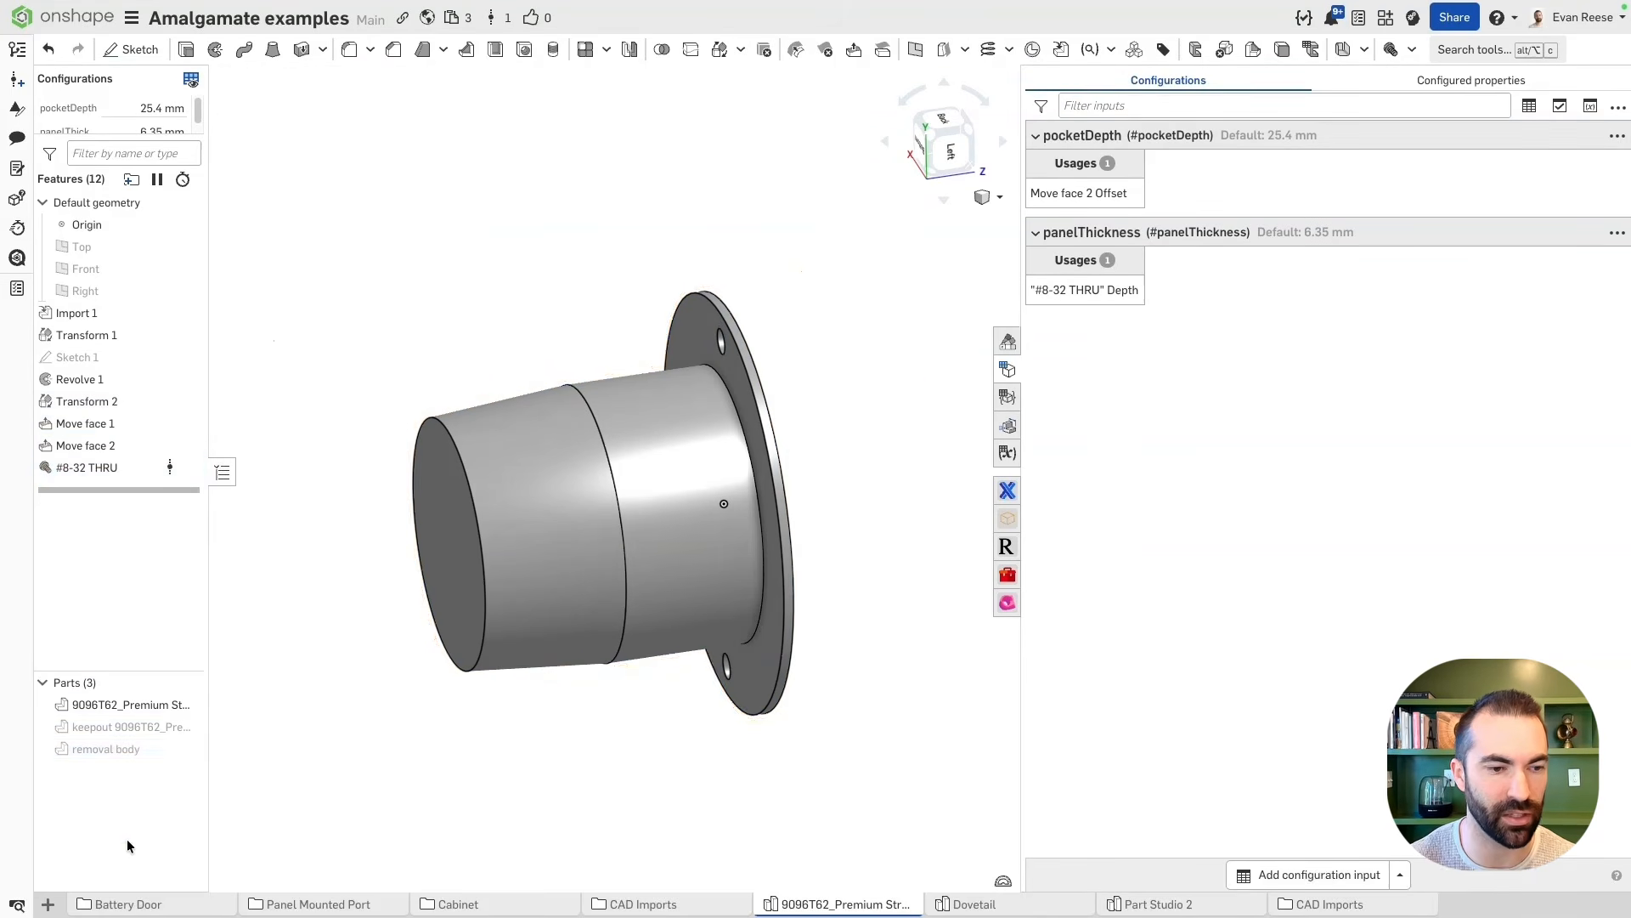
Show the removal body, hide the connector, and reselect the removal body as the #8-32 THRU feature's merge scope
{"action": "left_click", "coordinate": [191, 748]}
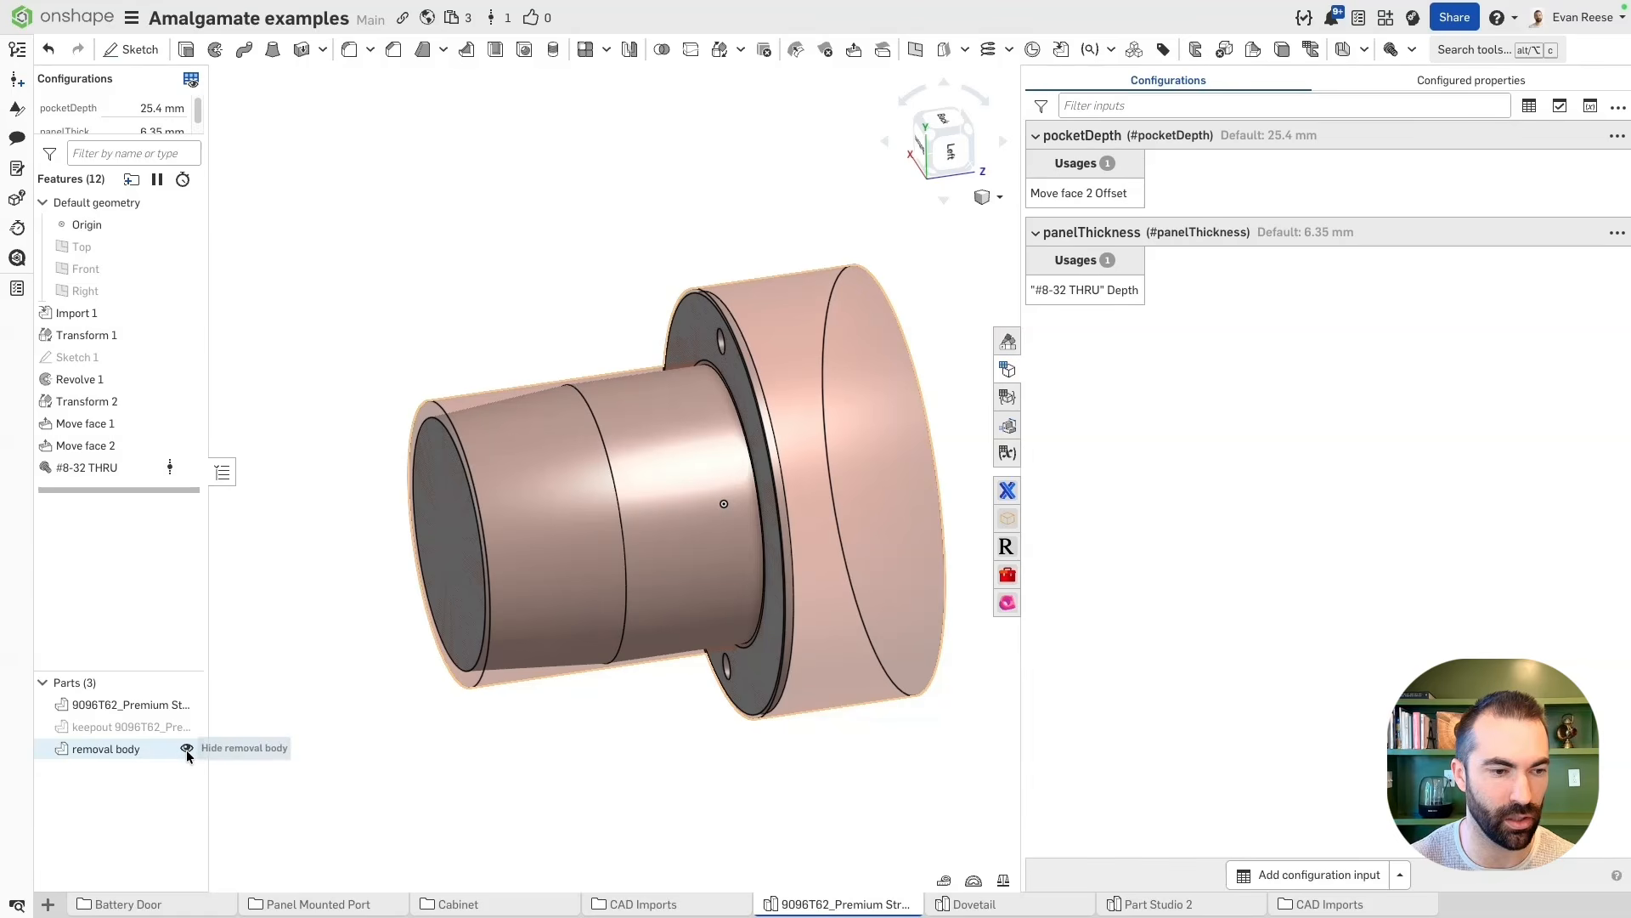
{"action": "left_click", "coordinate": [187, 705]}
{"action": "double_click", "coordinate": [90, 468]}
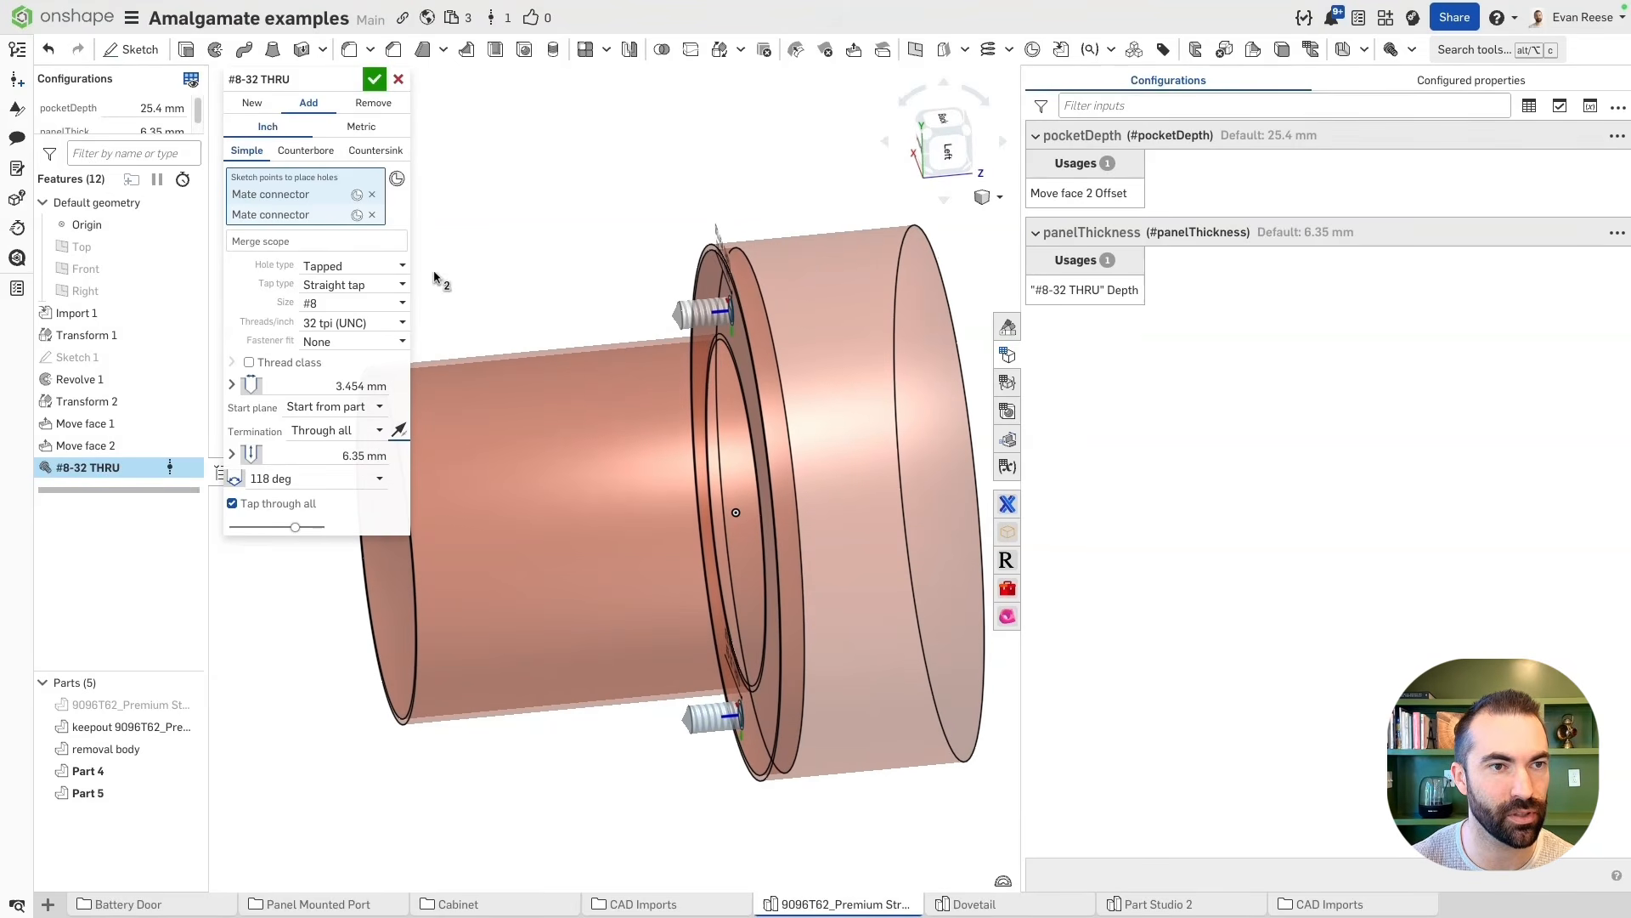
{"action": "left_click", "coordinate": [342, 242]}
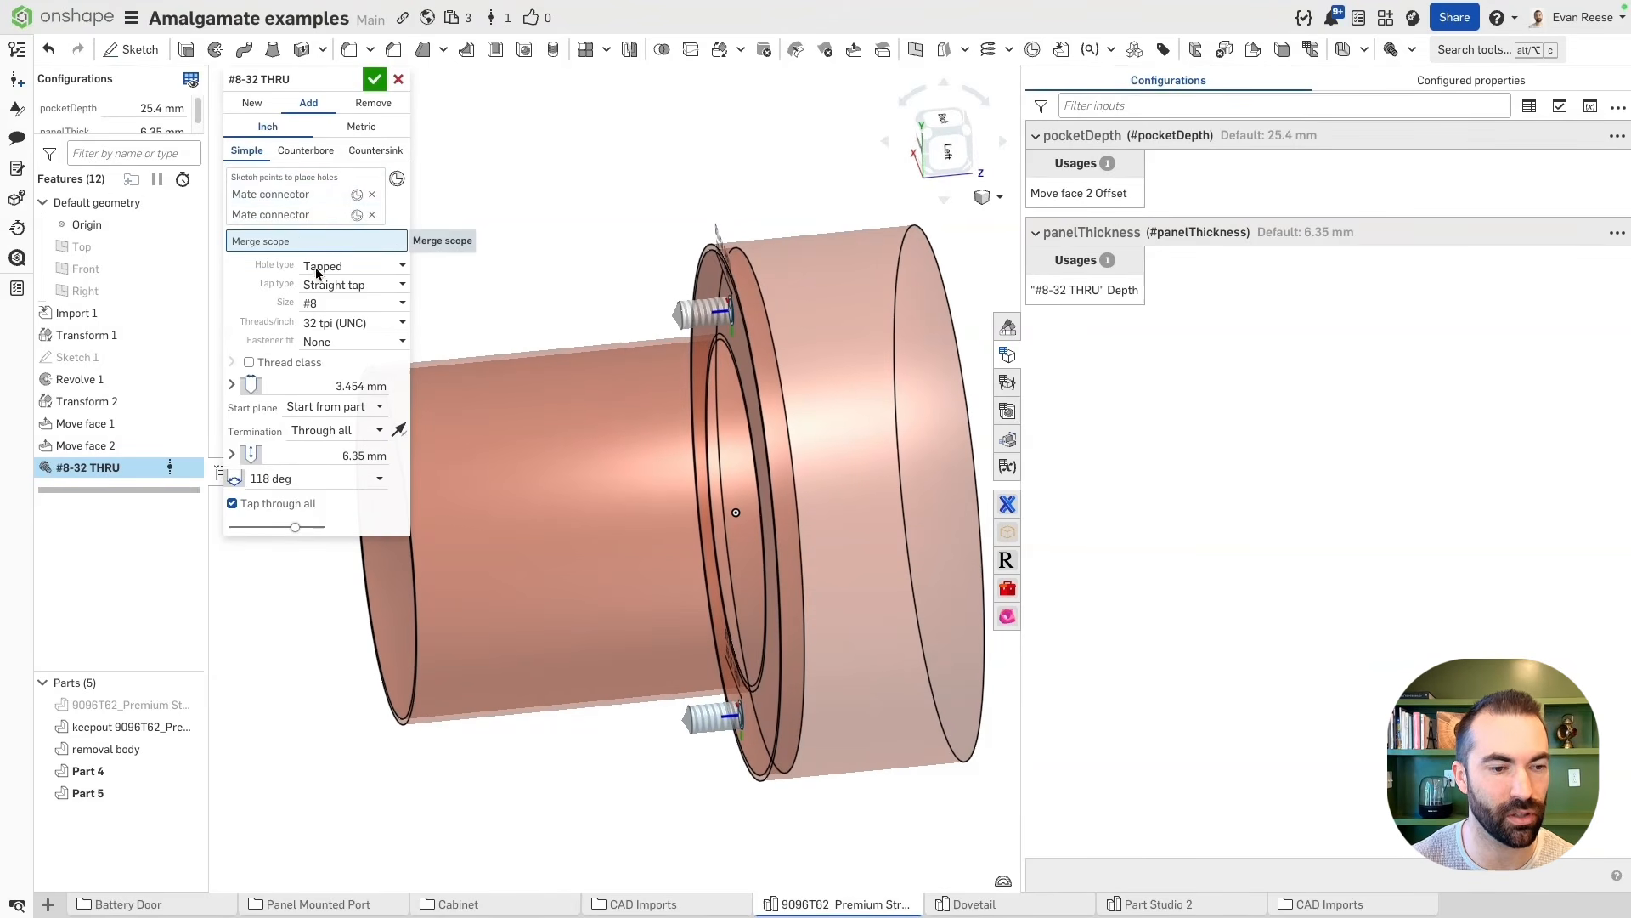
{"action": "left_click", "coordinate": [106, 749]}
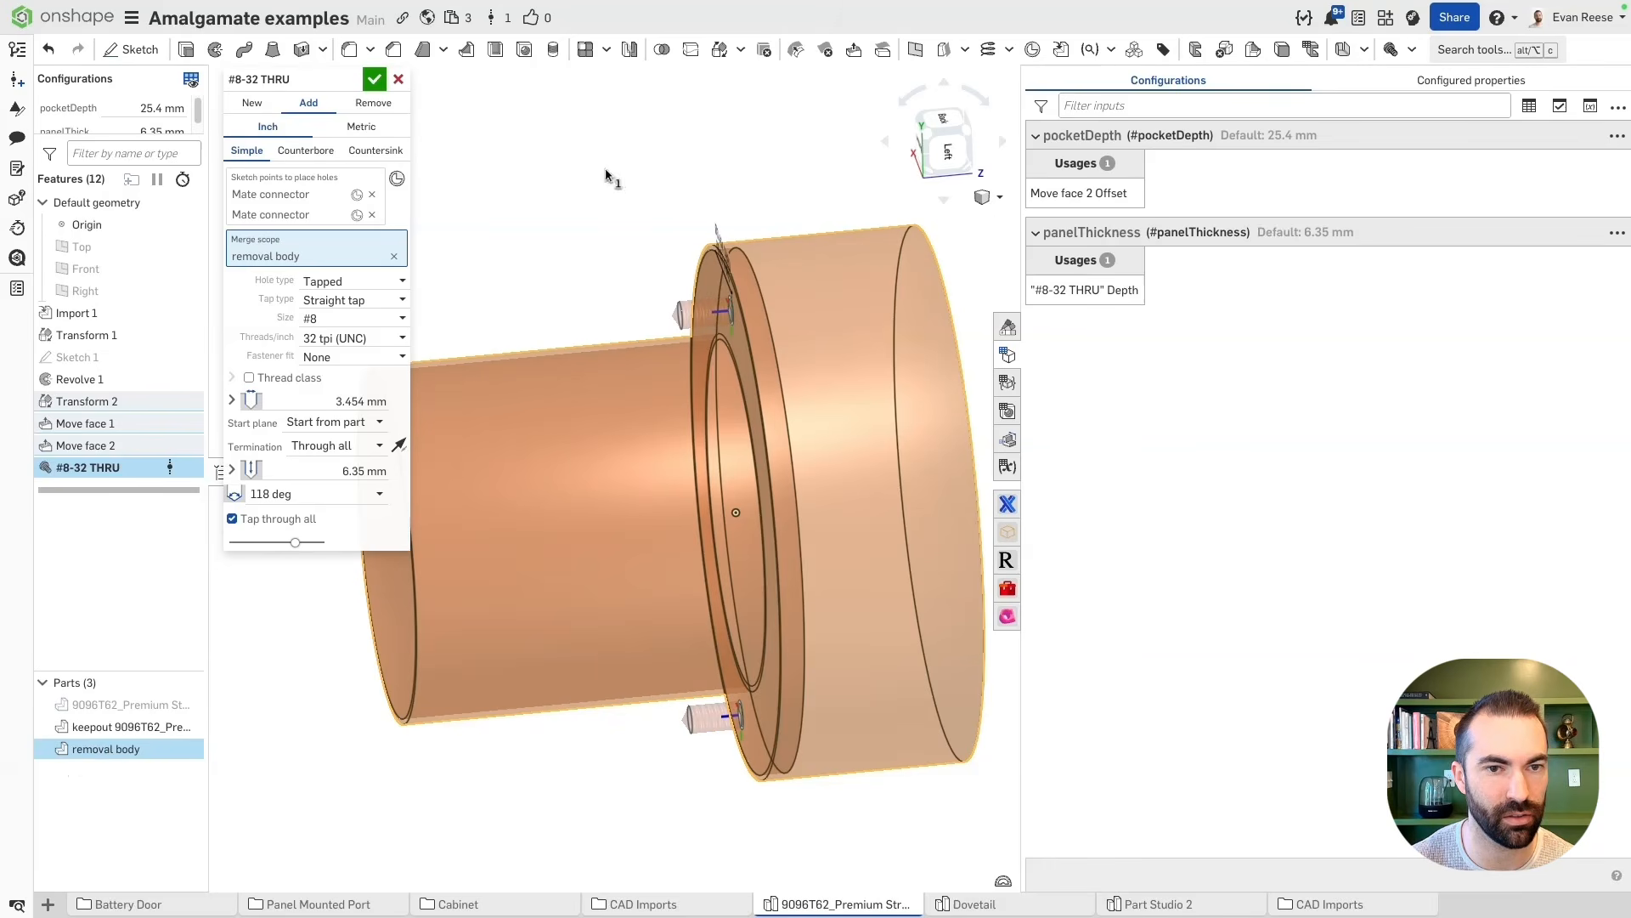
{"action": "left_click", "coordinate": [376, 79]}
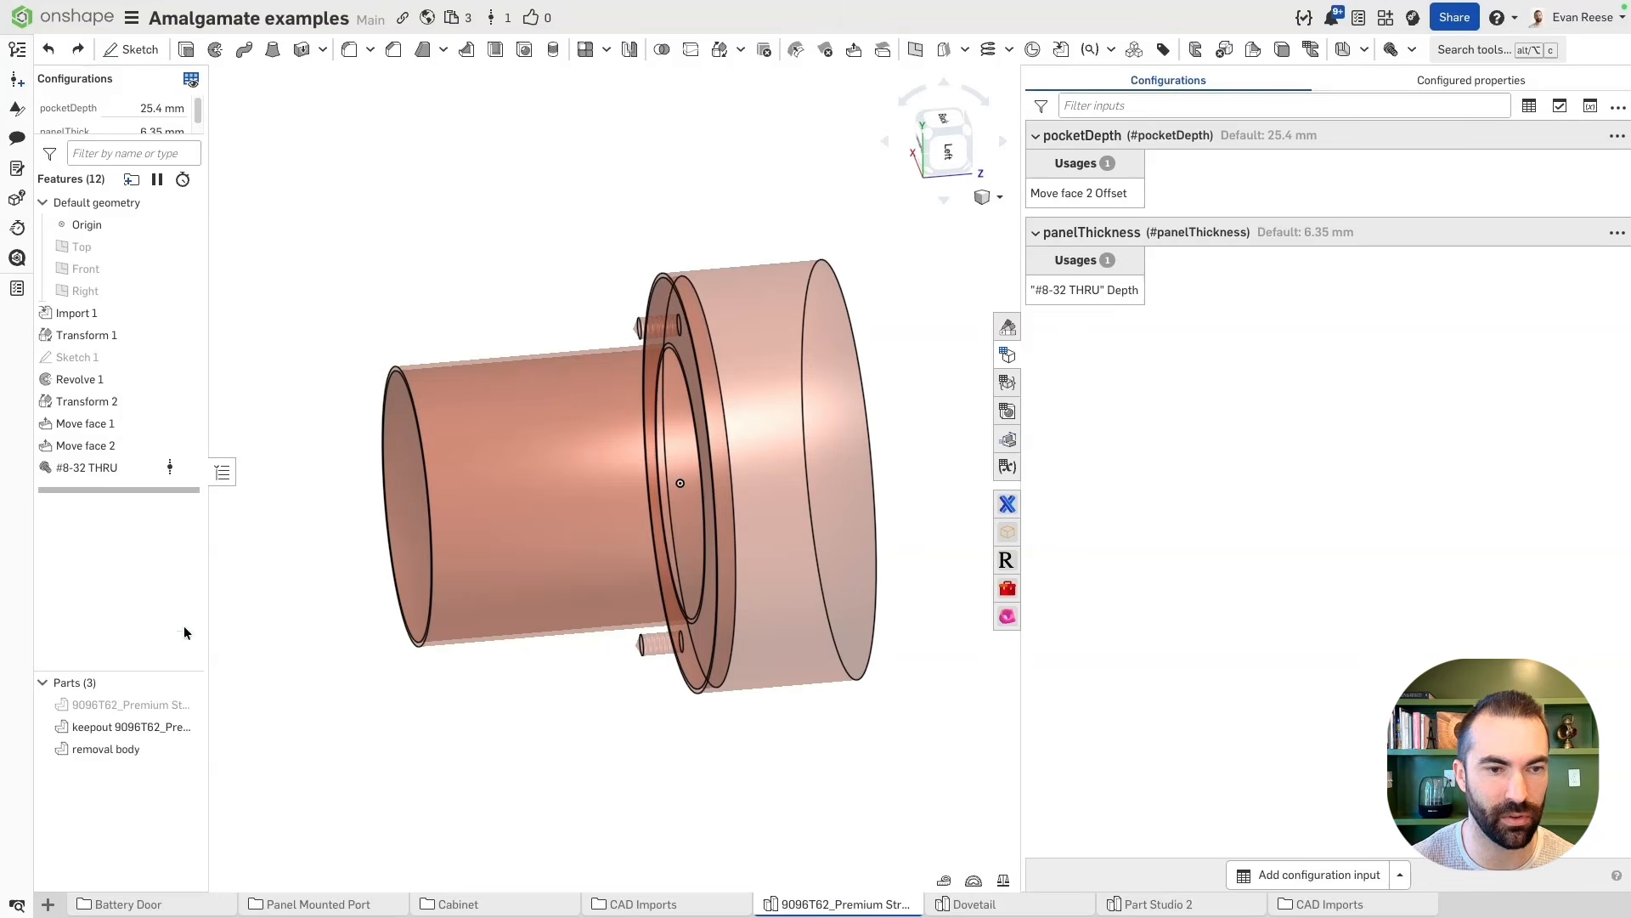
Hide the keepout body and examine the threaded hole geometry merged into the removal body
{"action": "left_click", "coordinate": [186, 727]}
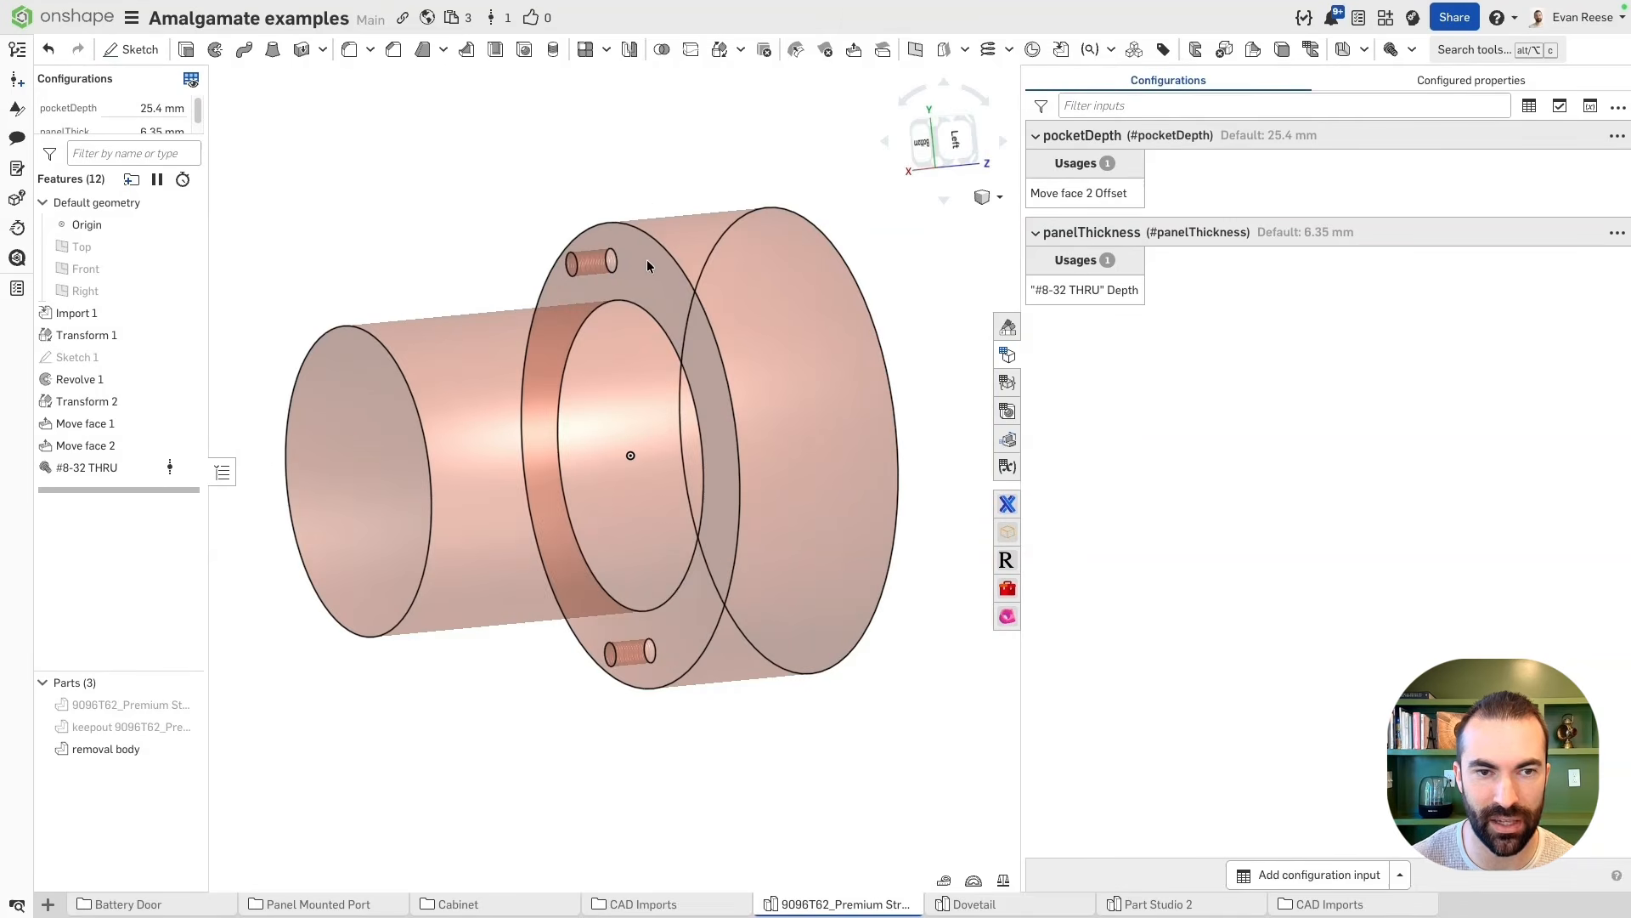
{"action": "scroll", "coordinate": [634, 258], "scroll_direction": "up", "scroll_amount": 2}
{"action": "scroll", "coordinate": [625, 252], "scroll_direction": "up", "scroll_amount": 3}
{"action": "right_click_drag", "start_coordinate": [625, 252], "coordinate": [572, 311]}
{"action": "left_click", "coordinate": [675, 266]}
{"action": "right_click_drag", "start_coordinate": [508, 418], "coordinate": [521, 255]}
{"action": "scroll", "coordinate": [503, 338], "scroll_direction": "down", "scroll_amount": 2}
{"action": "scroll", "coordinate": [543, 366], "scroll_direction": "down", "scroll_amount": 1}
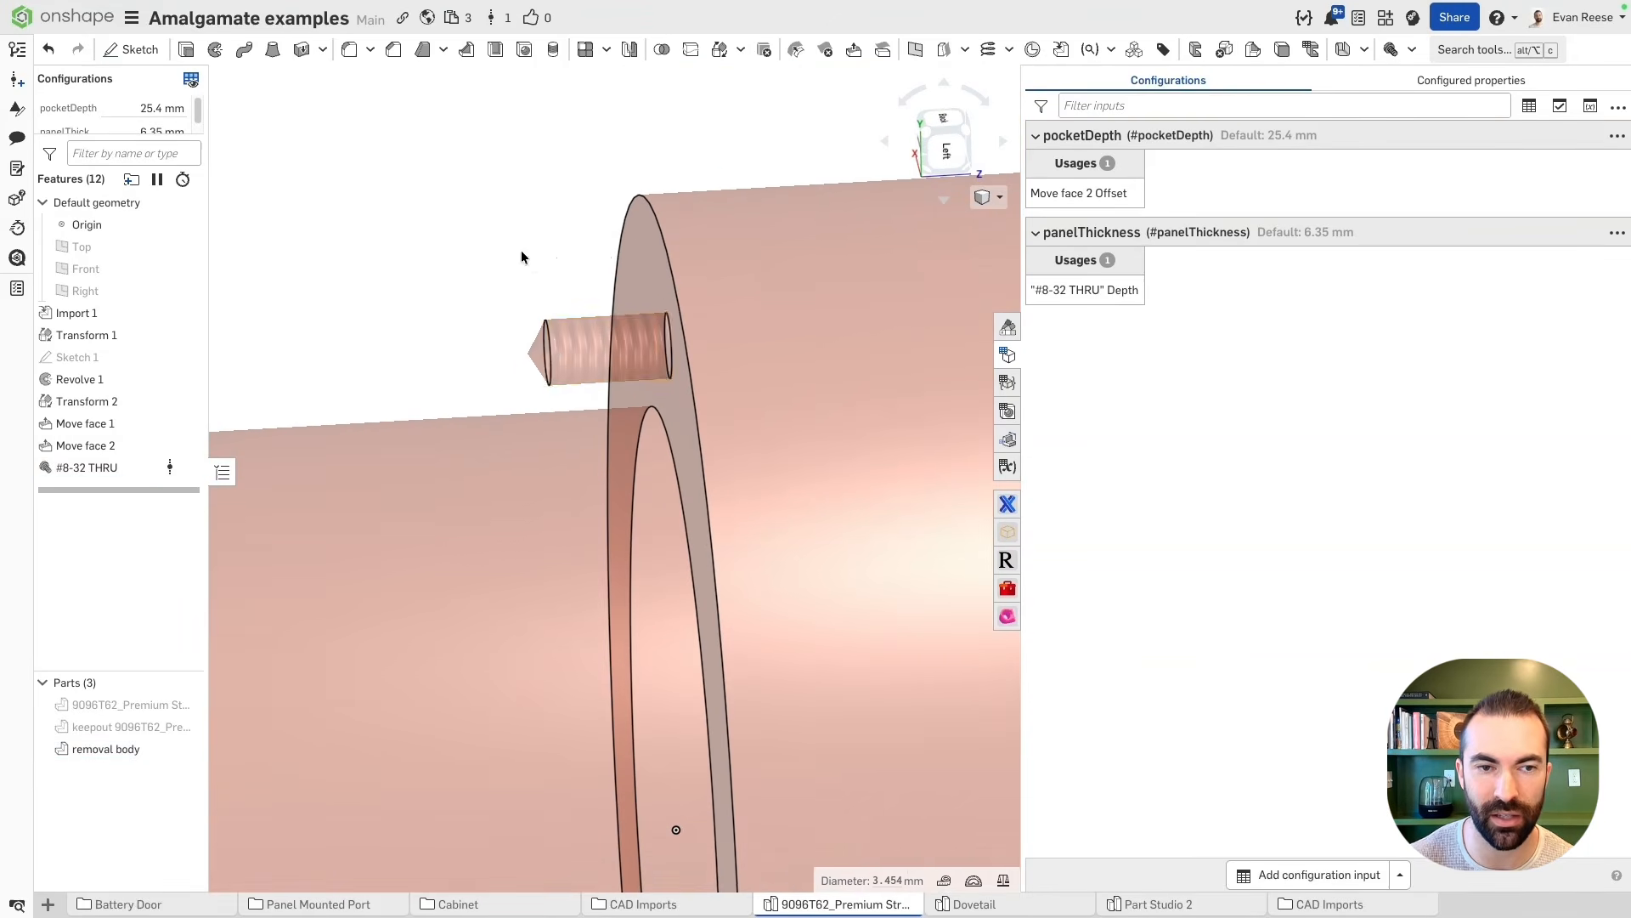
{"action": "left_click", "coordinate": [554, 339]}
{"action": "left_click", "coordinate": [532, 299]}
{"action": "key", "text": "f"}
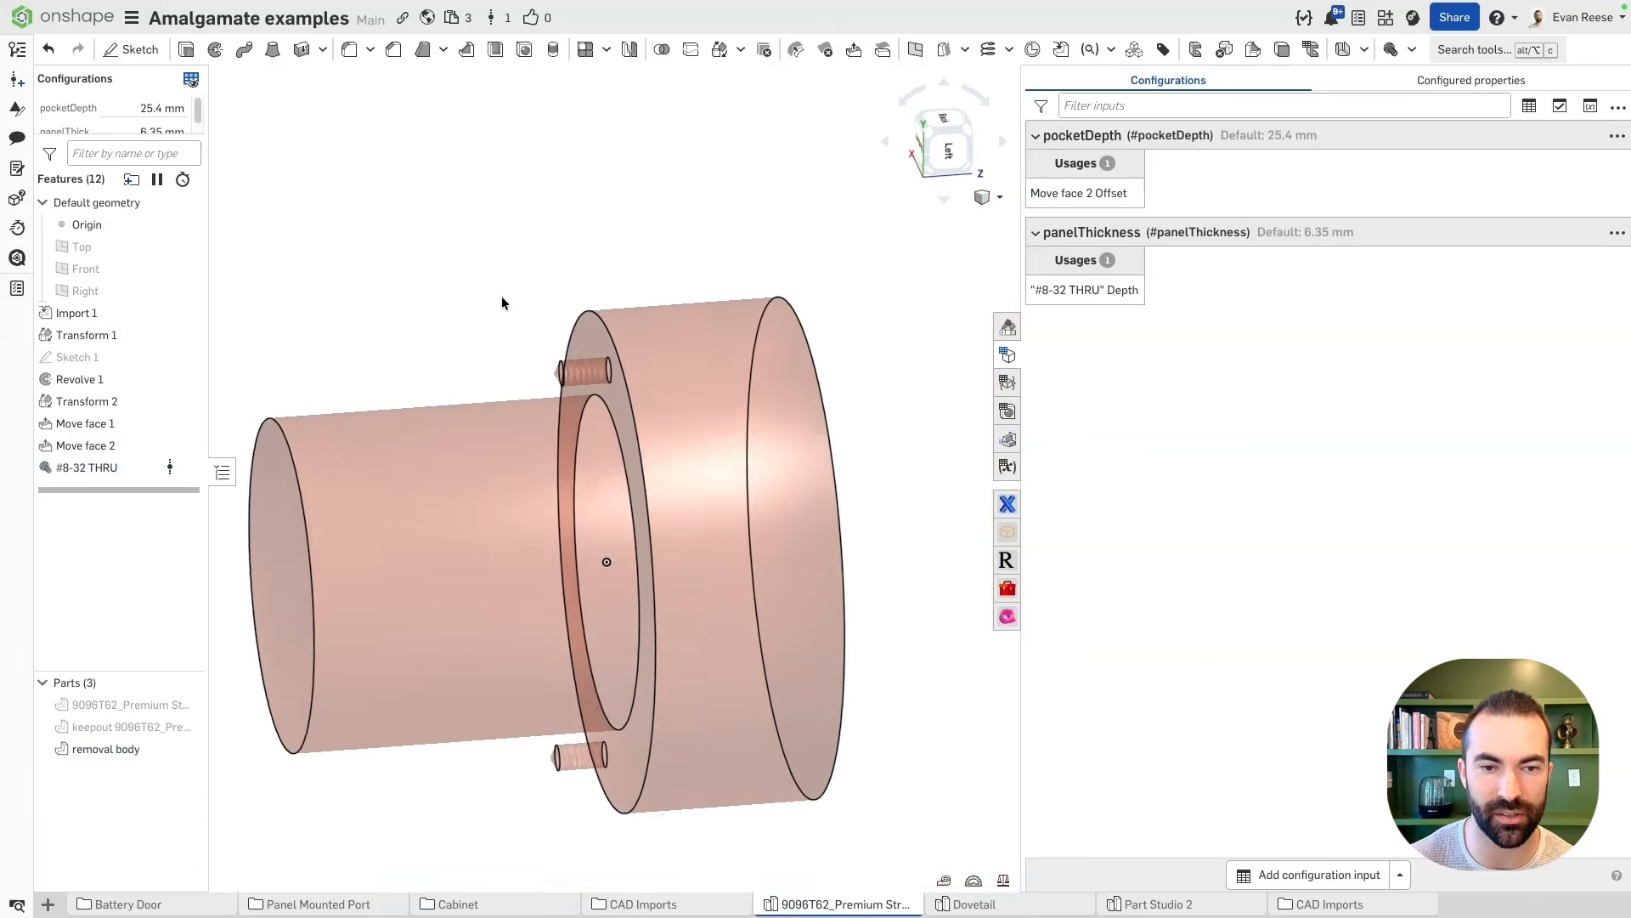
{"action": "right_click_drag", "start_coordinate": [497, 303], "coordinate": [474, 297]}
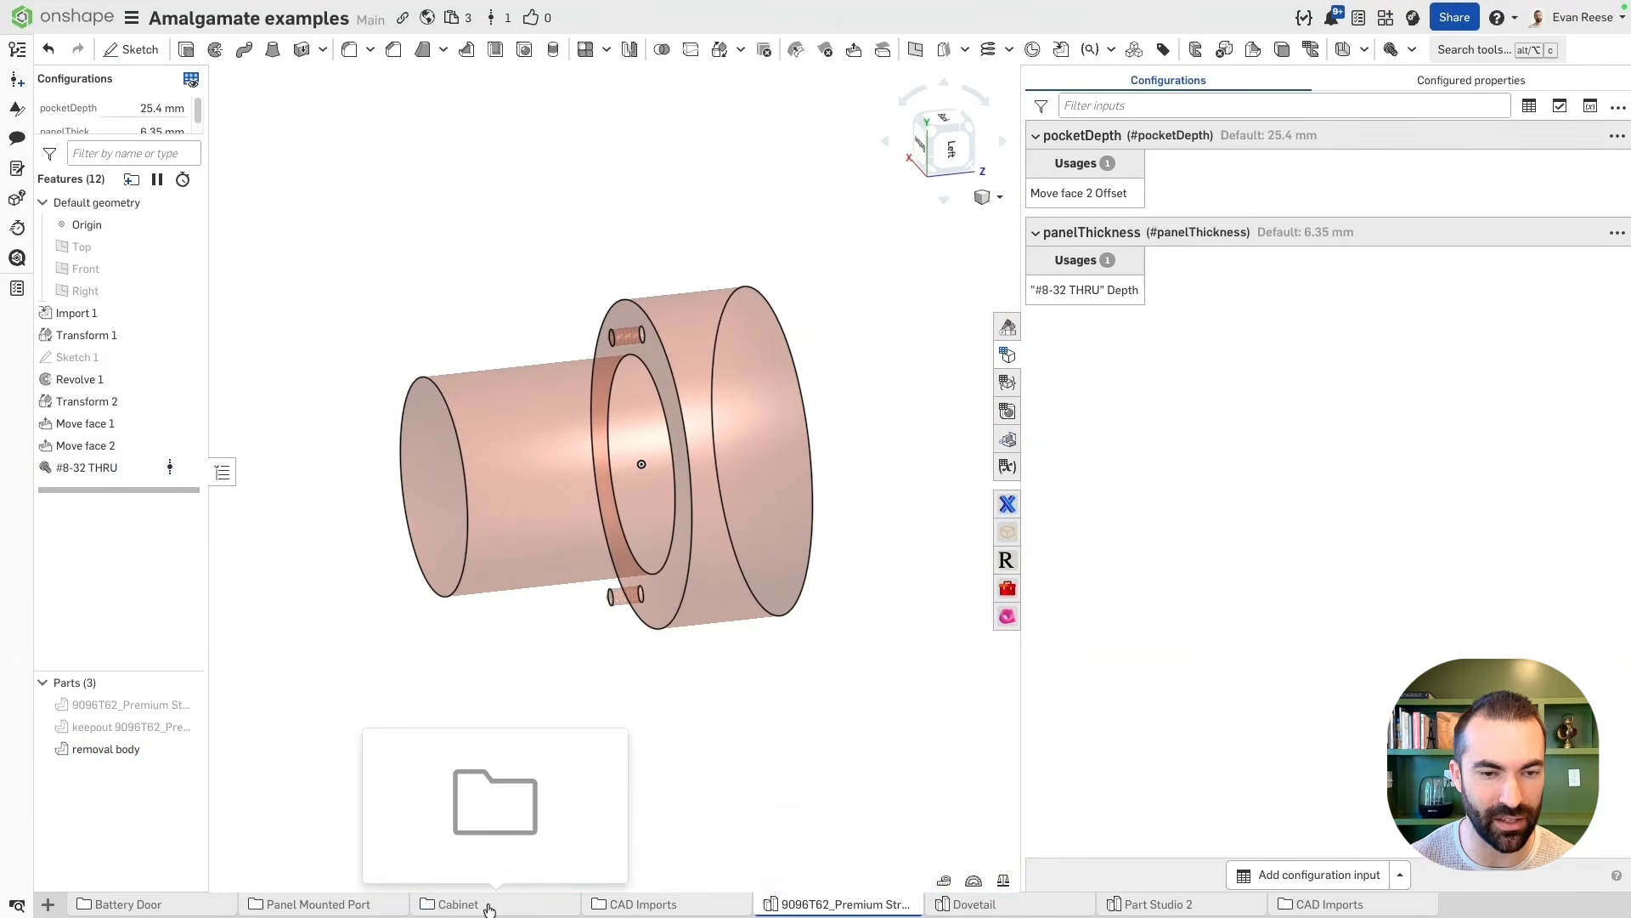
Open the Cabinet Part Studio in the Cabinet folder, show the Cabinet part, and hide the Door
{"action": "left_click", "coordinate": [458, 904]}
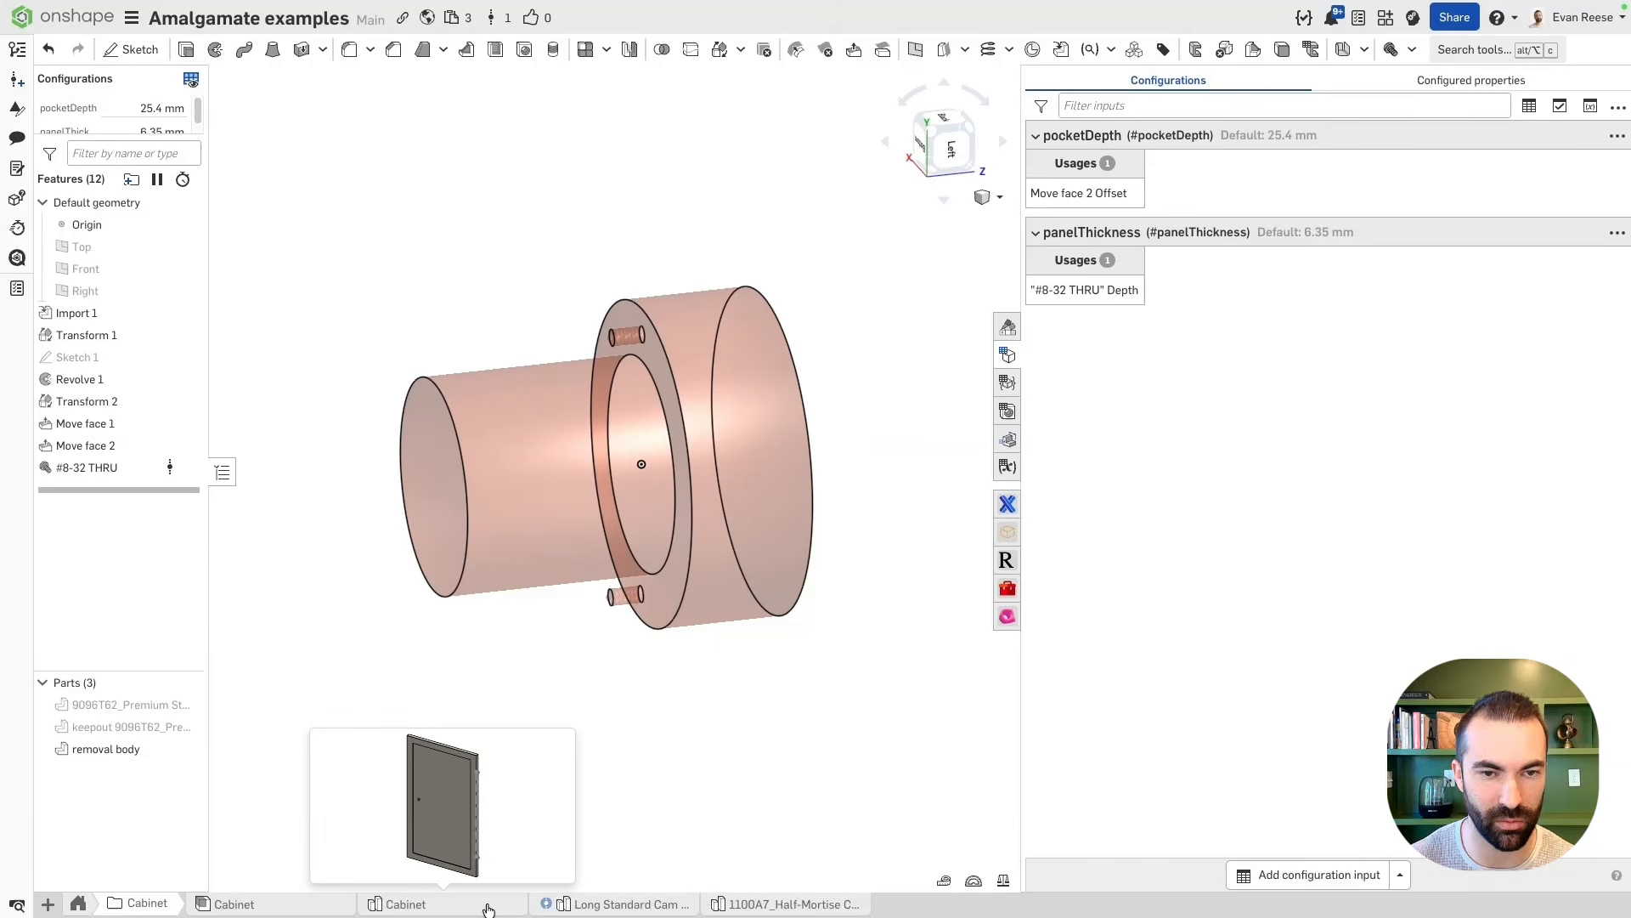
{"action": "left_click", "coordinate": [488, 907]}
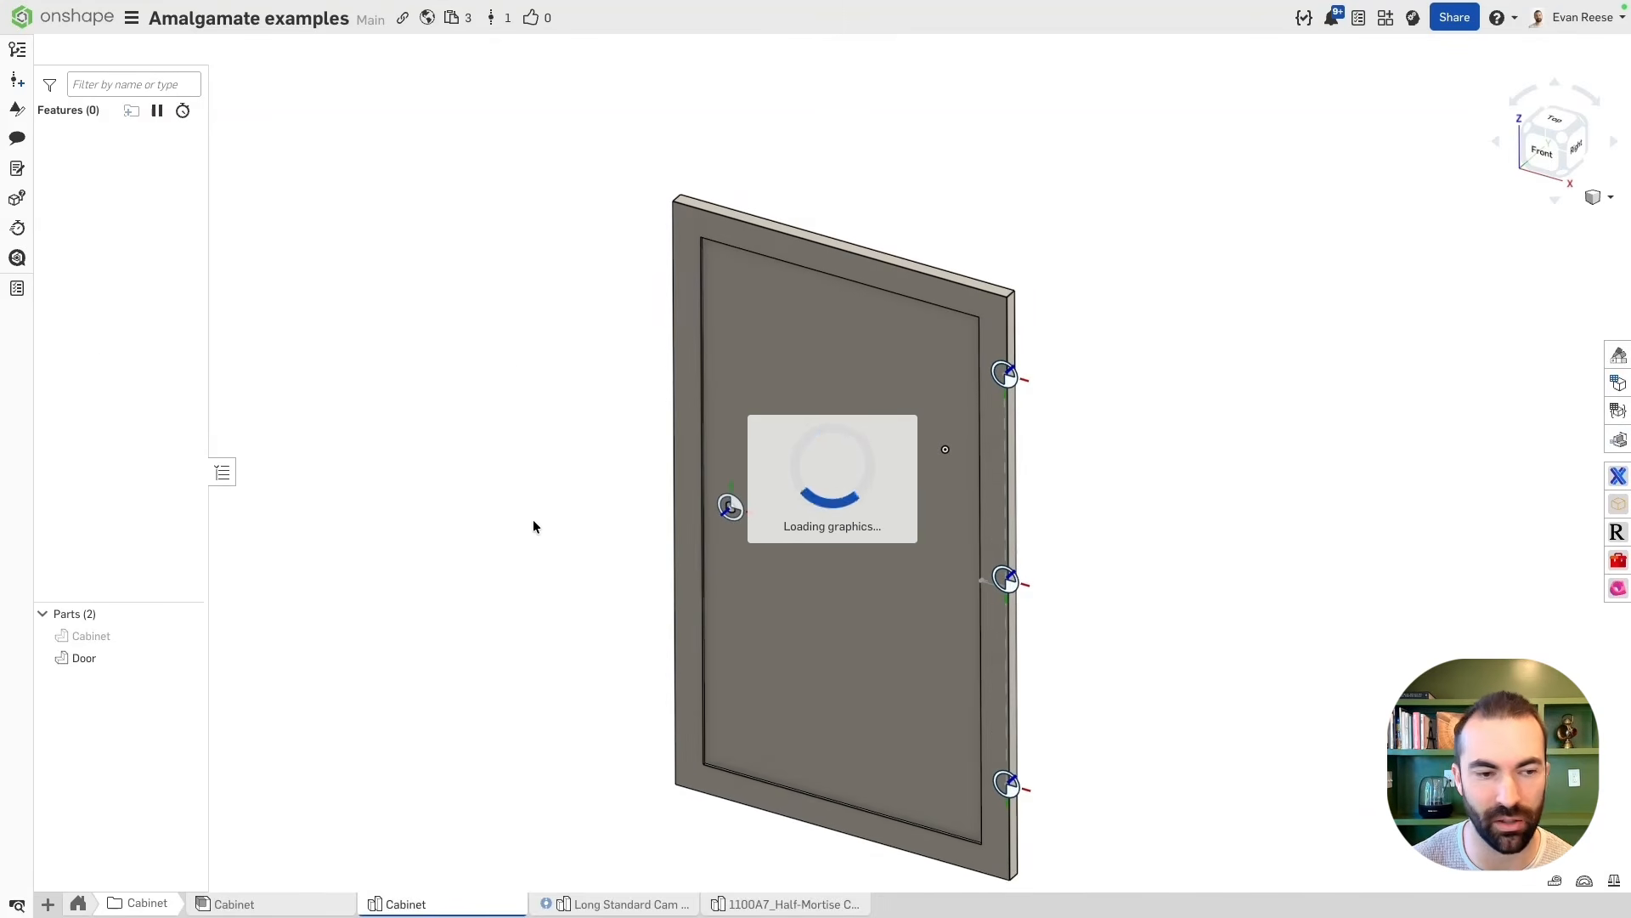
{"action": "left_click", "coordinate": [190, 635]}
{"action": "scroll", "coordinate": [987, 487], "scroll_direction": "down", "scroll_amount": 2}
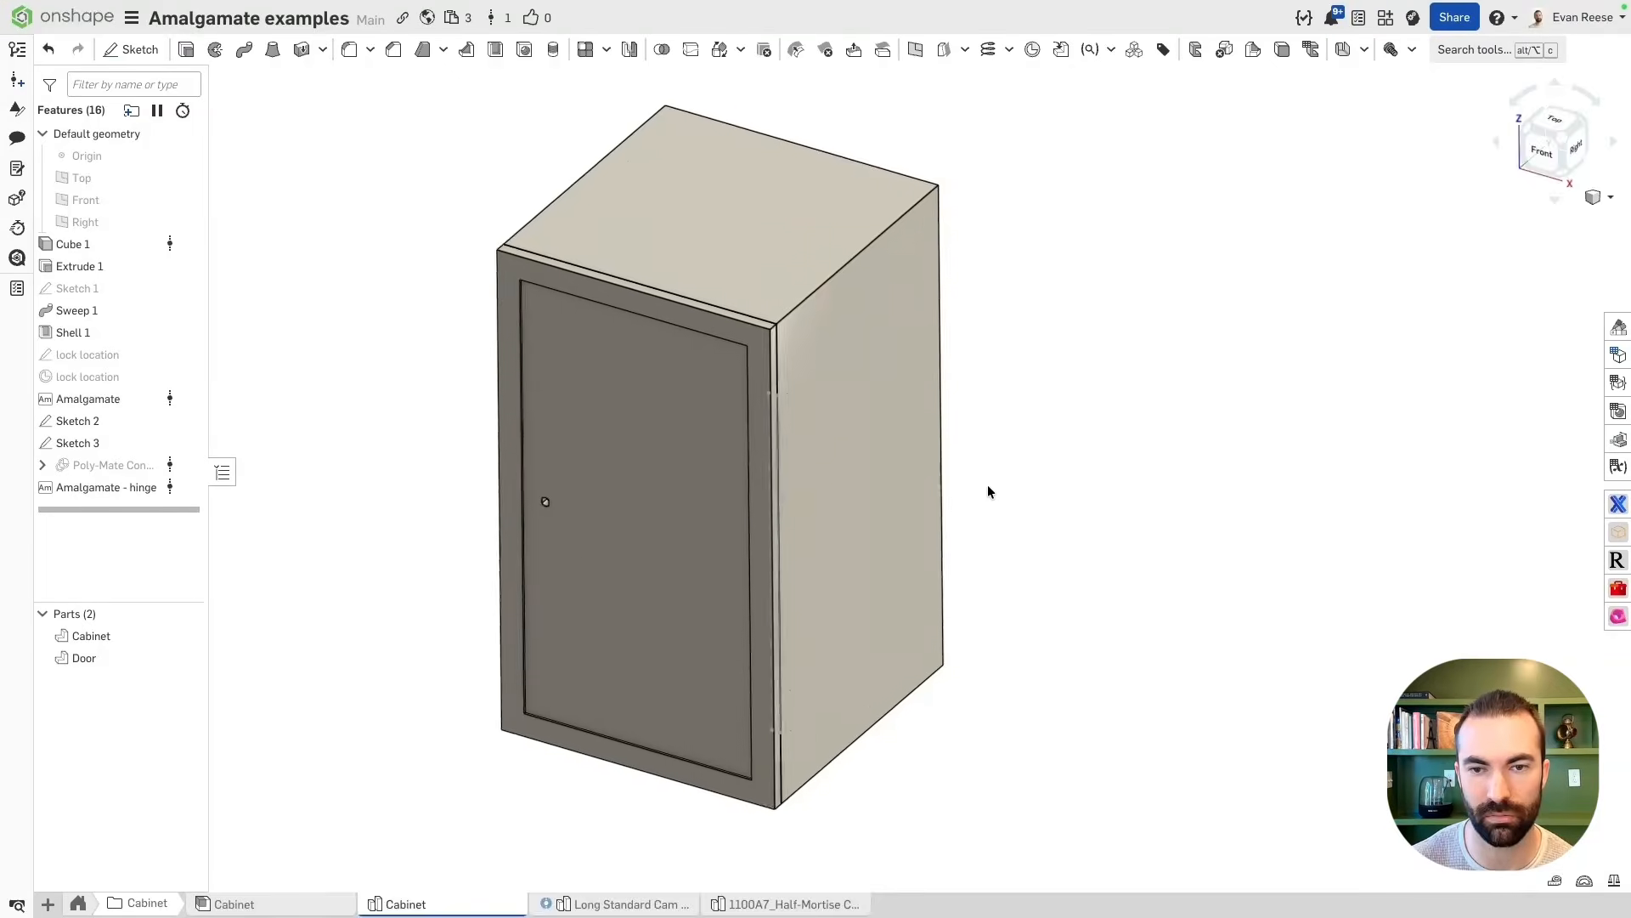
{"action": "right_click_drag", "start_coordinate": [987, 487], "coordinate": [1042, 445]}
{"action": "scroll", "coordinate": [1041, 445], "scroll_direction": "up", "scroll_amount": 3}
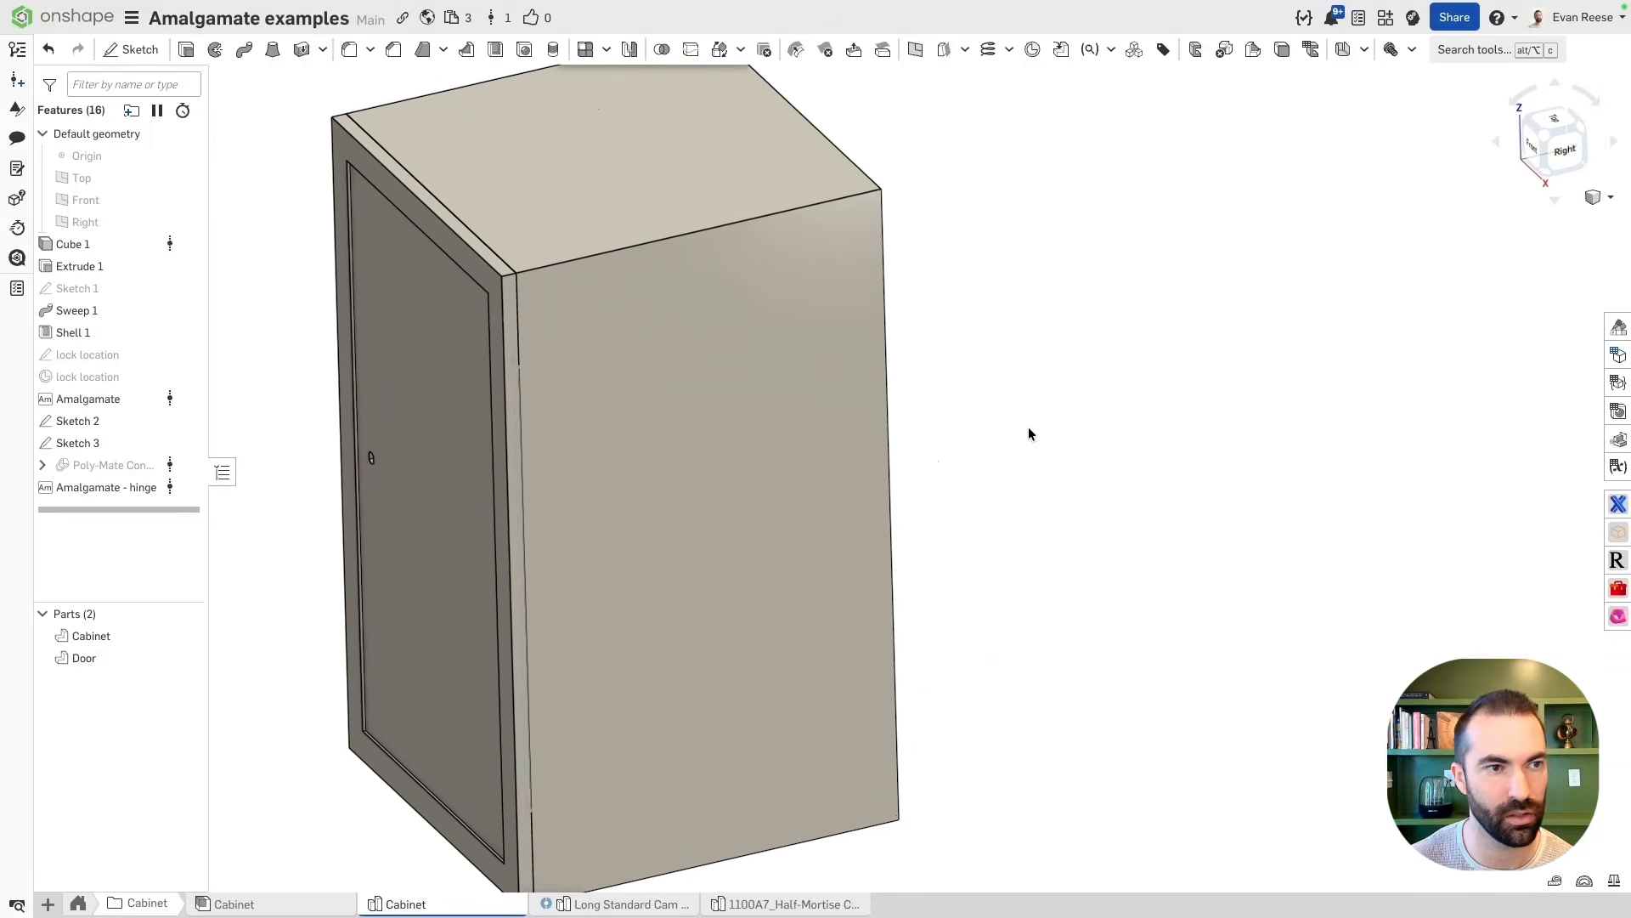
{"action": "key", "text": "y"}
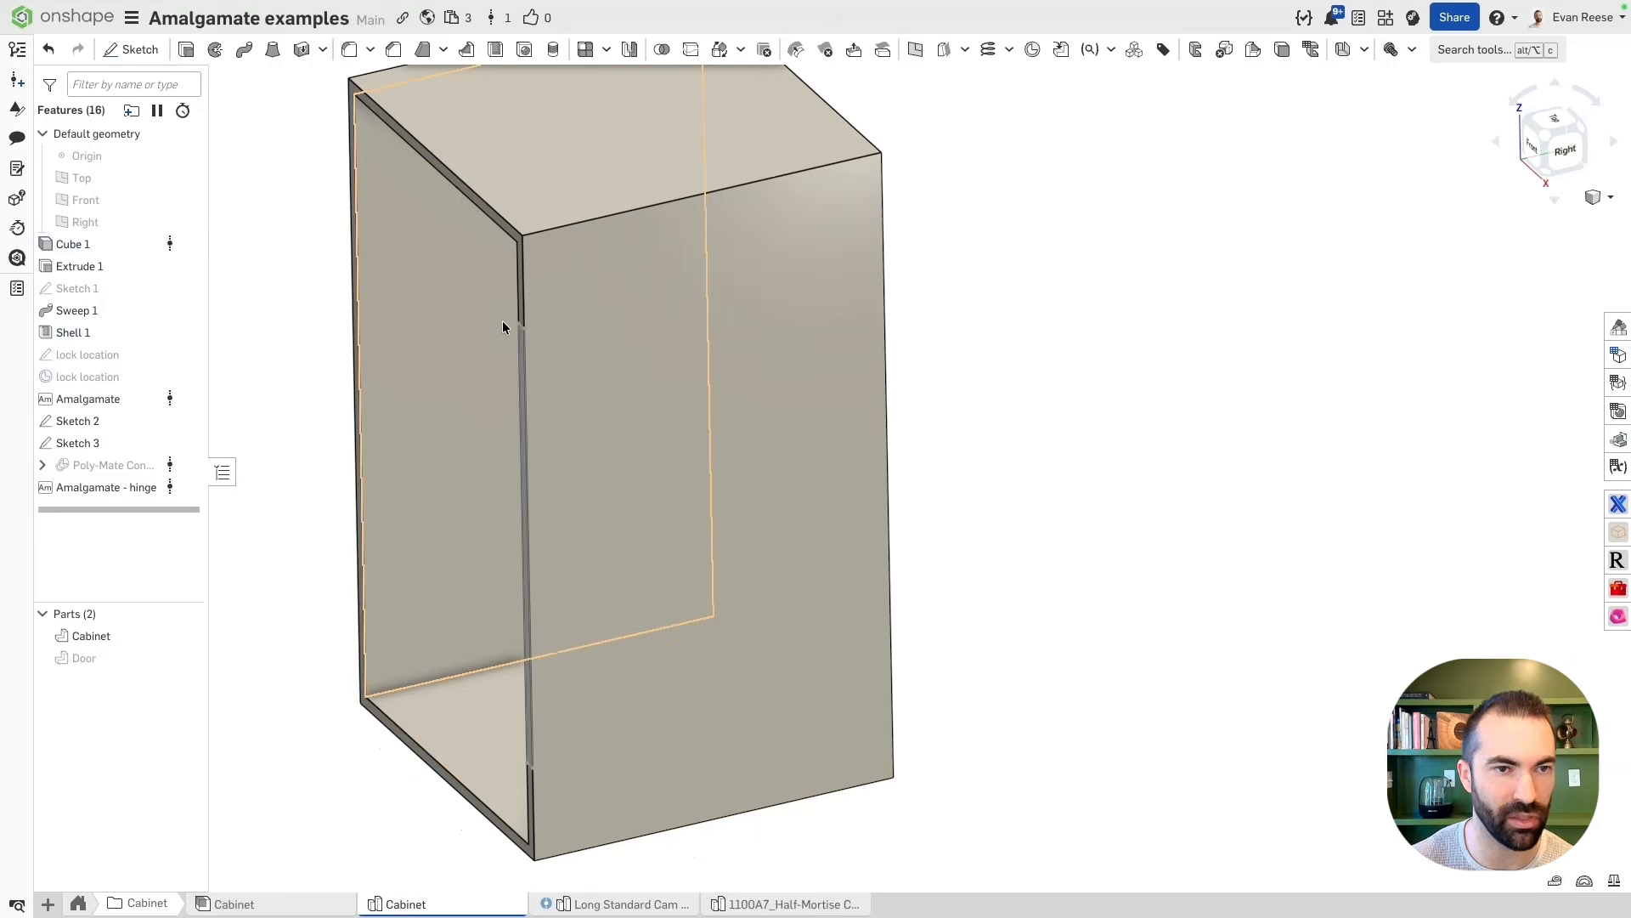
Measure the thickness of the cabinet's side wall between its outer and inner faces
{"action": "left_click", "coordinate": [412, 291]}
{"action": "left_click", "coordinate": [439, 342]}
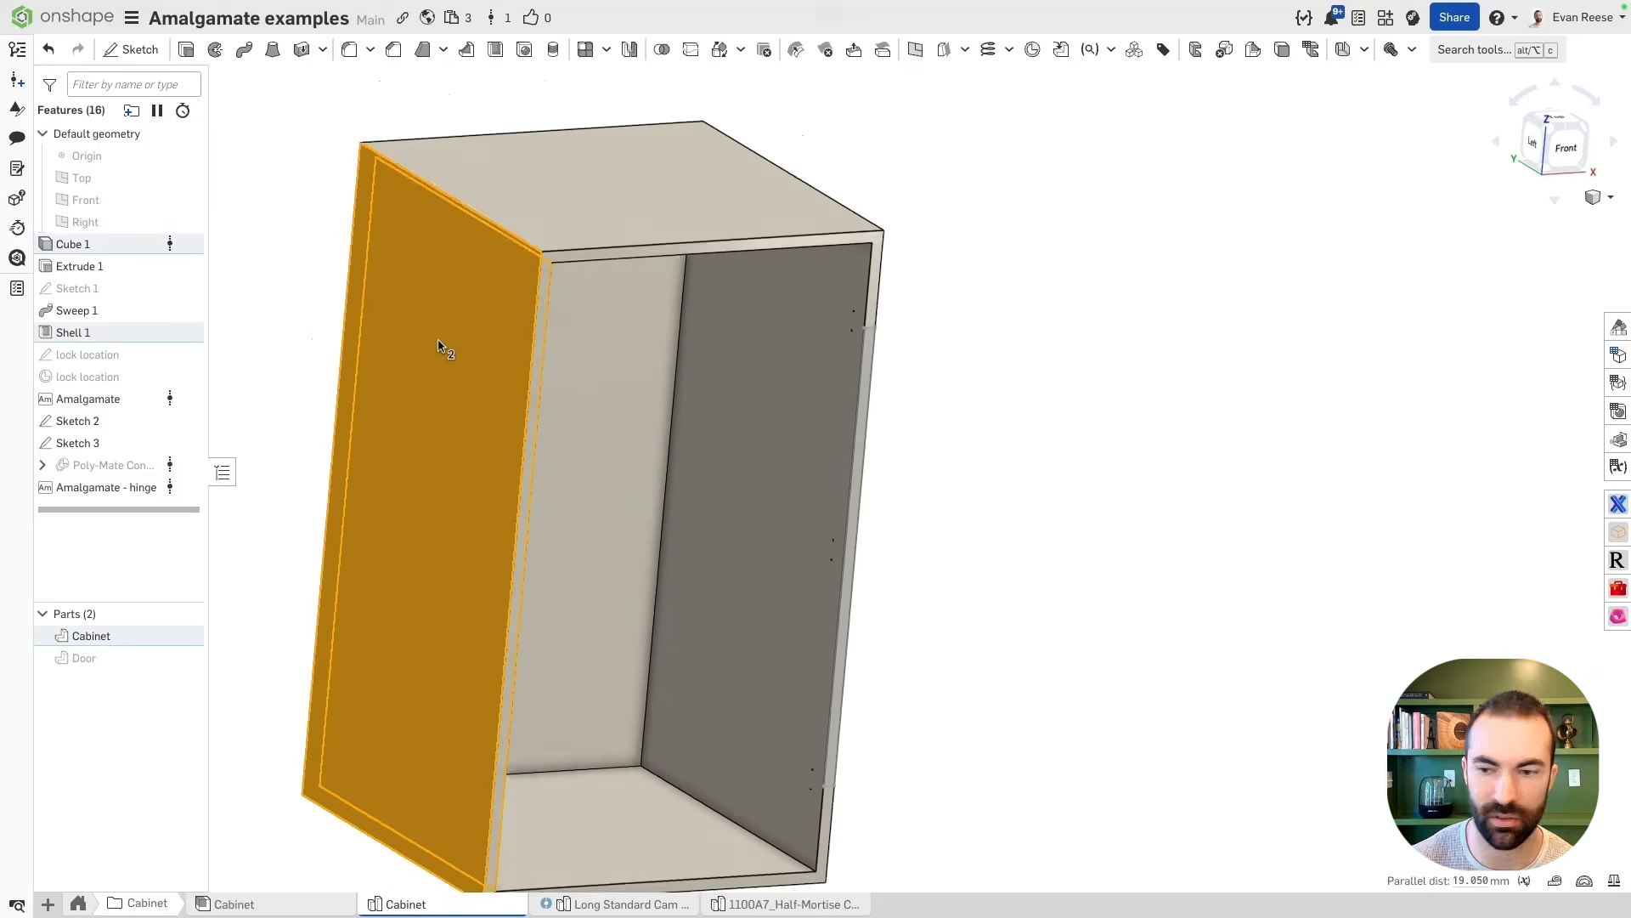
{"action": "key", "text": "shift+7"}
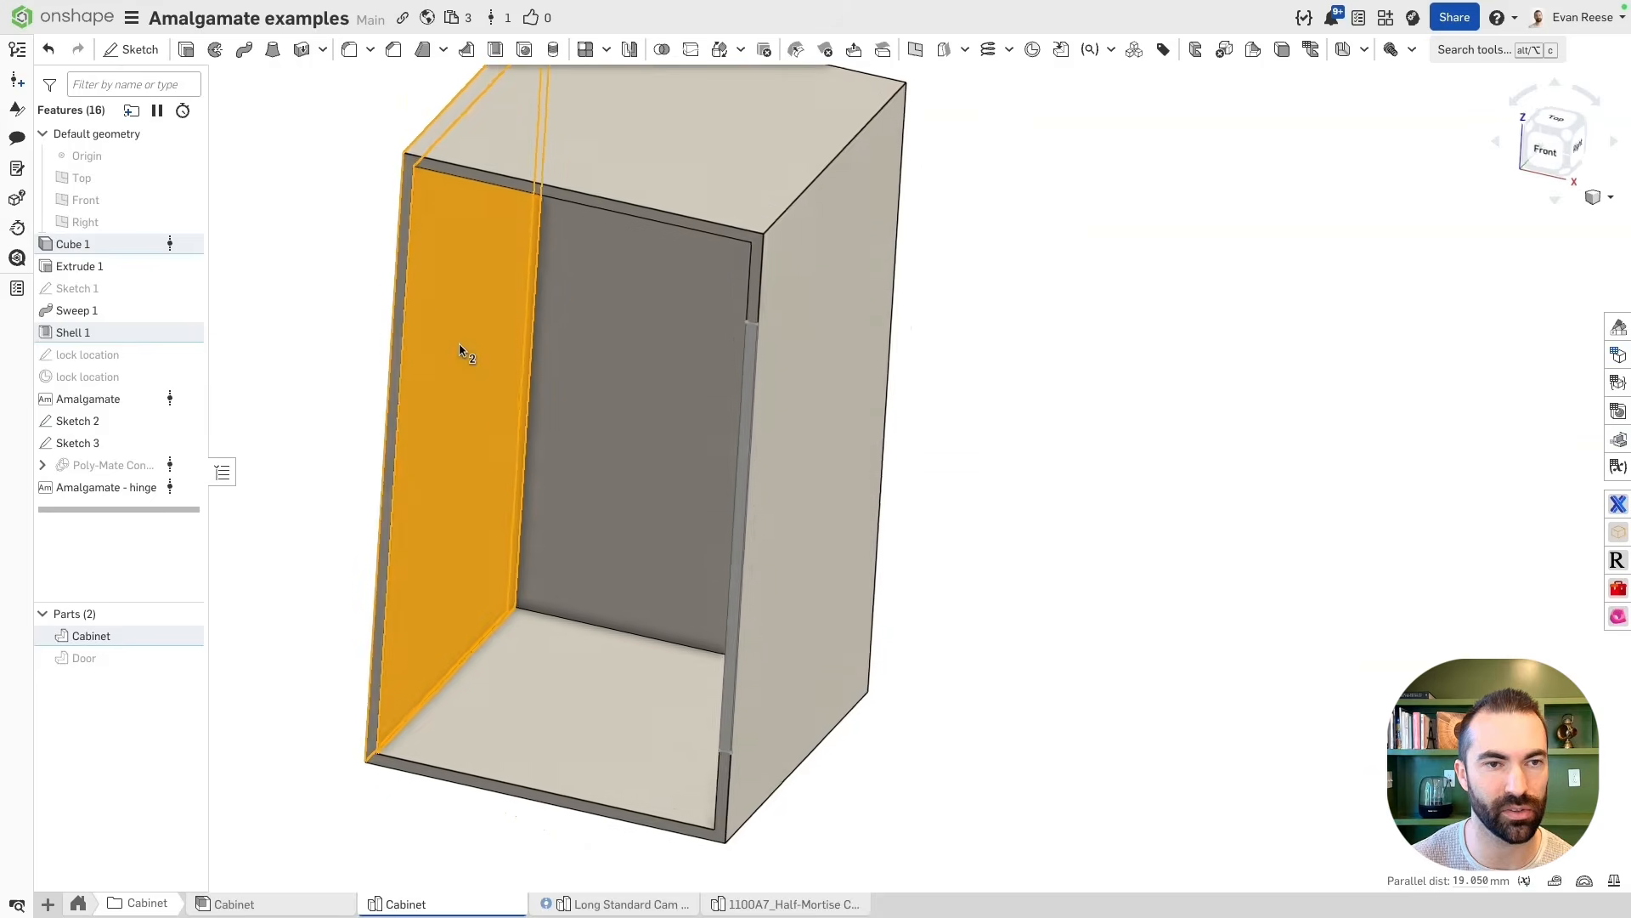
{"action": "key", "text": "Escape"}
Set the Shell 1 thickness to a new variable named #panelThickness with a value of 0.75 in
{"action": "double_click", "coordinate": [85, 332]}
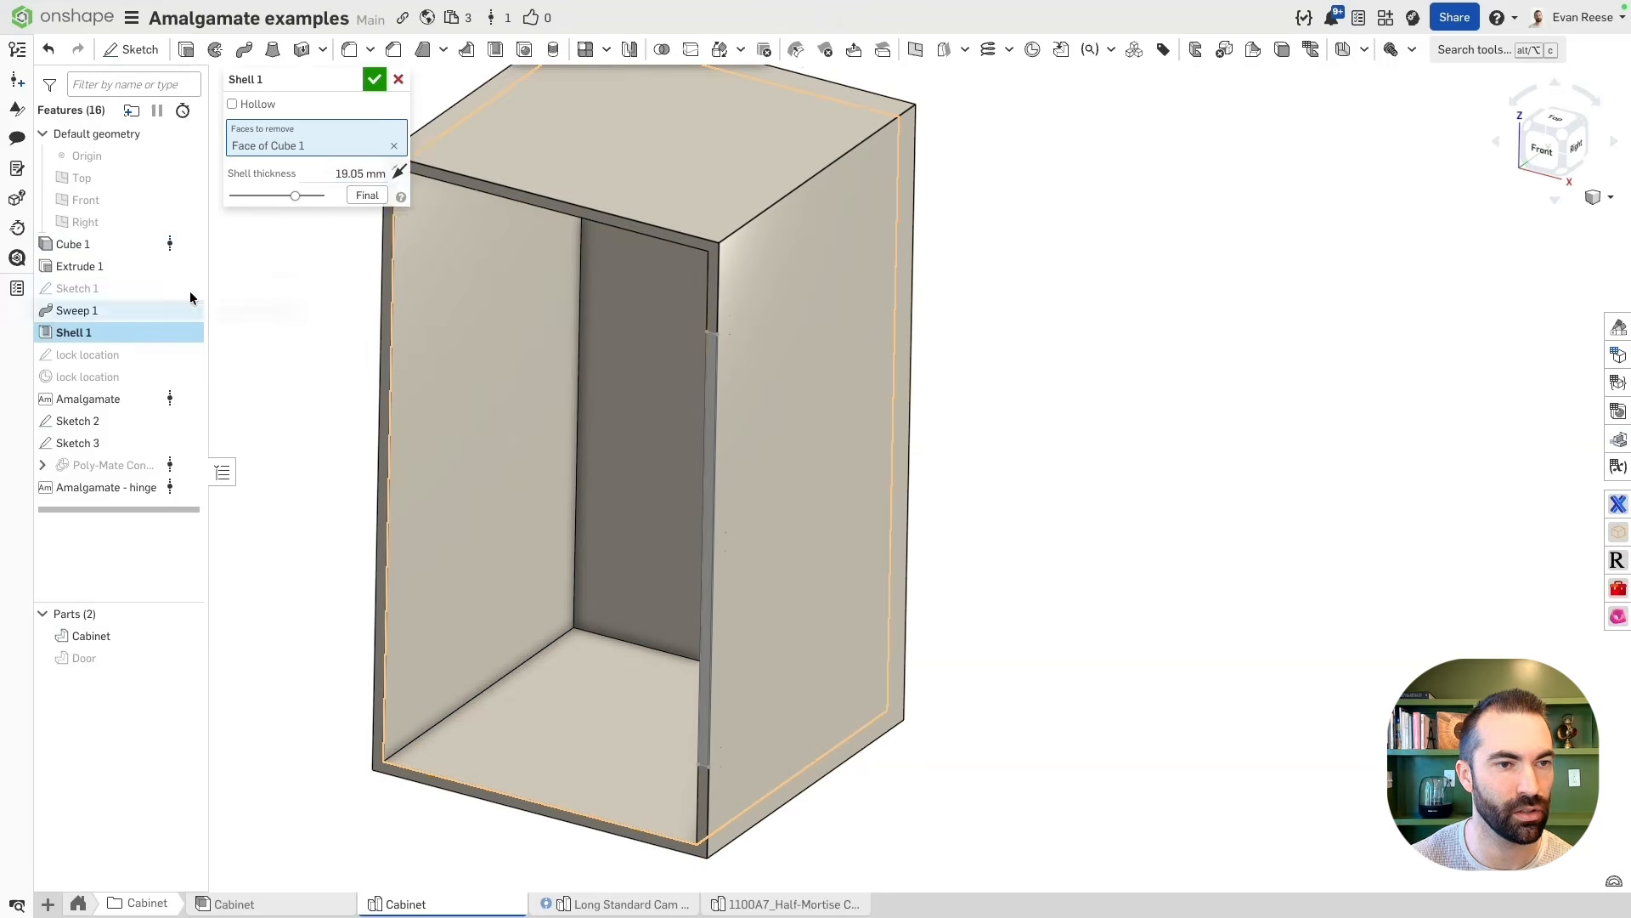
{"action": "left_click", "coordinate": [318, 174]}
{"action": "type", "text": "#pan"}
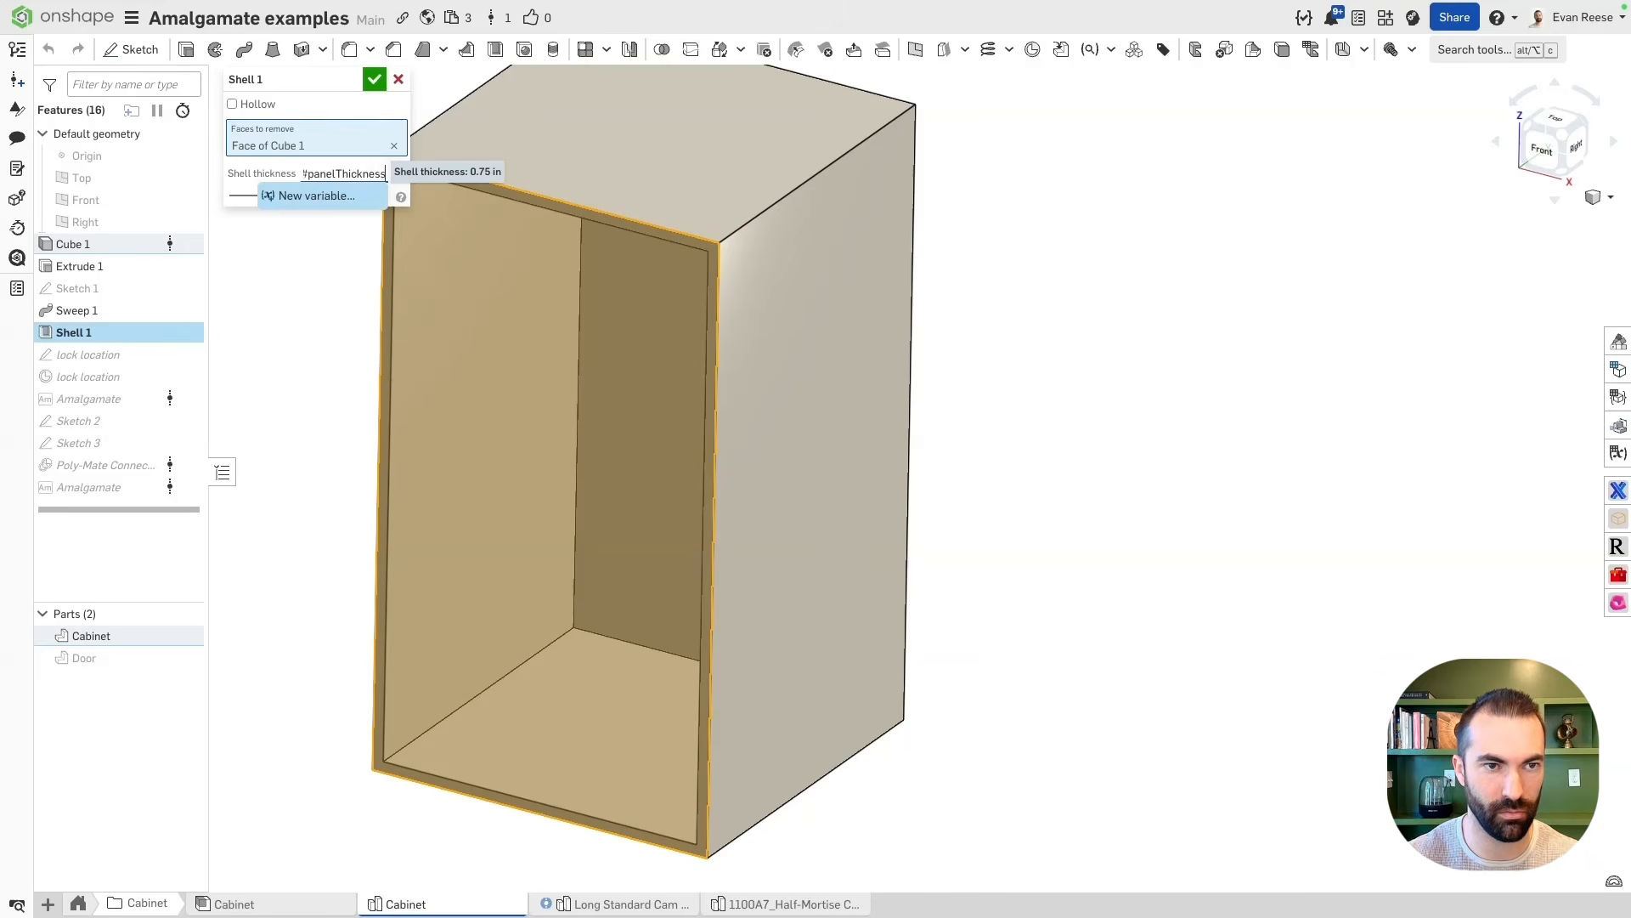
{"action": "type", "text": "elThickness"}
{"action": "key", "text": "Return"}
{"action": "key", "text": "Return"}
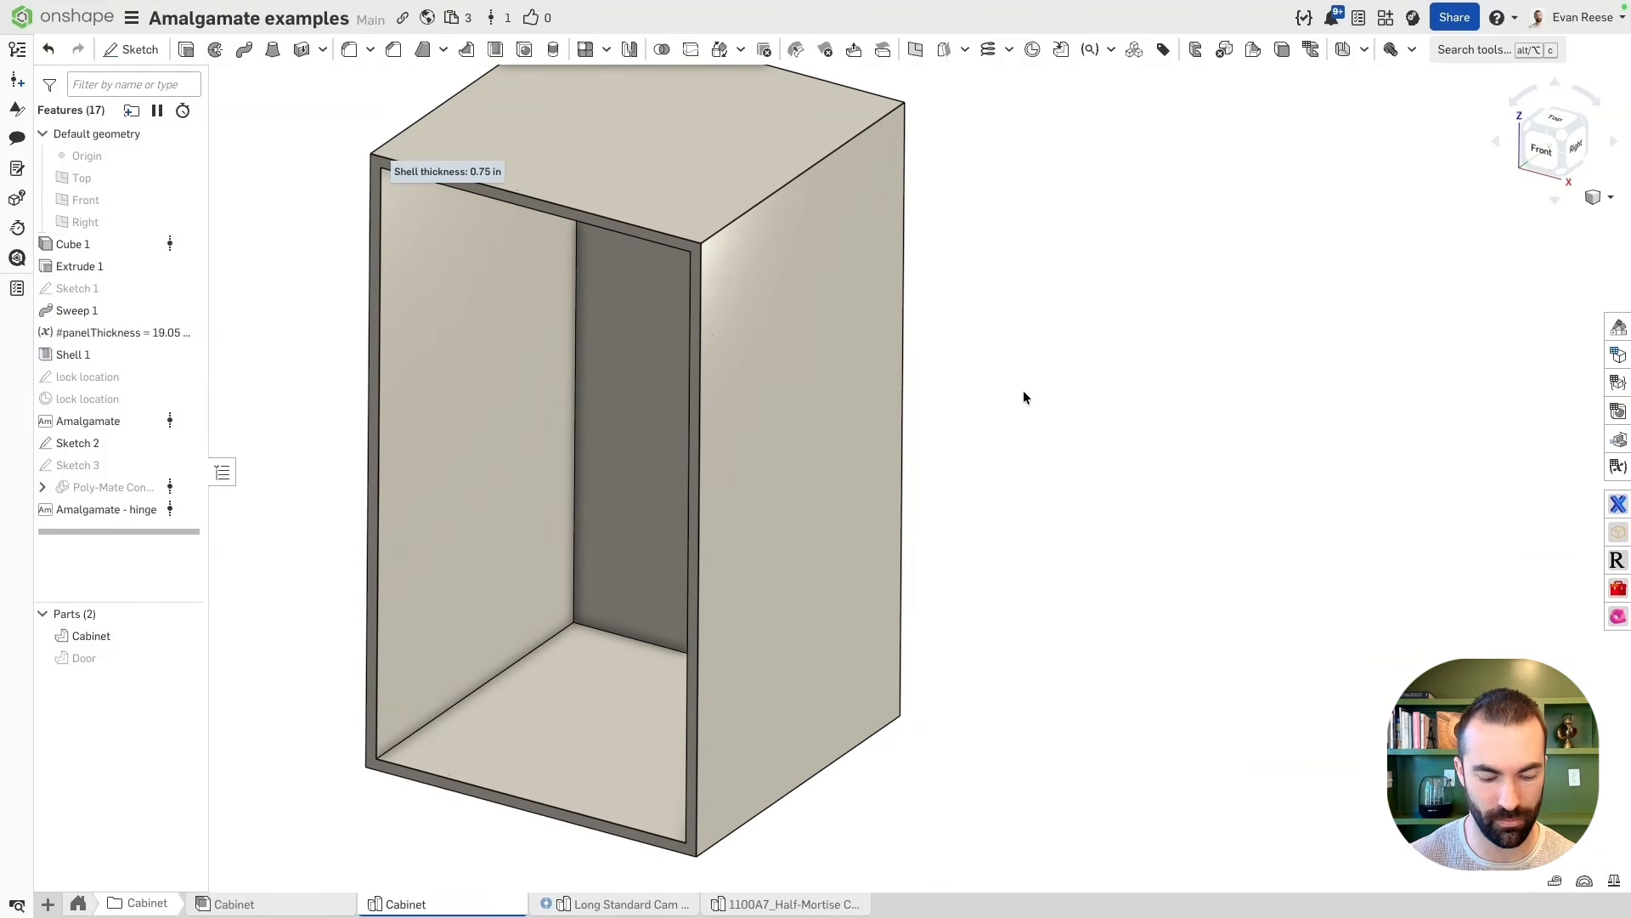
Start an Amalgamate feature using the 9096T62 straight-blade connector Part Studio, with its panelThickness configured as #panelThickness
{"action": "key", "text": "alt+c"}
{"action": "type", "text": "ama"}
{"action": "key", "text": "Return"}
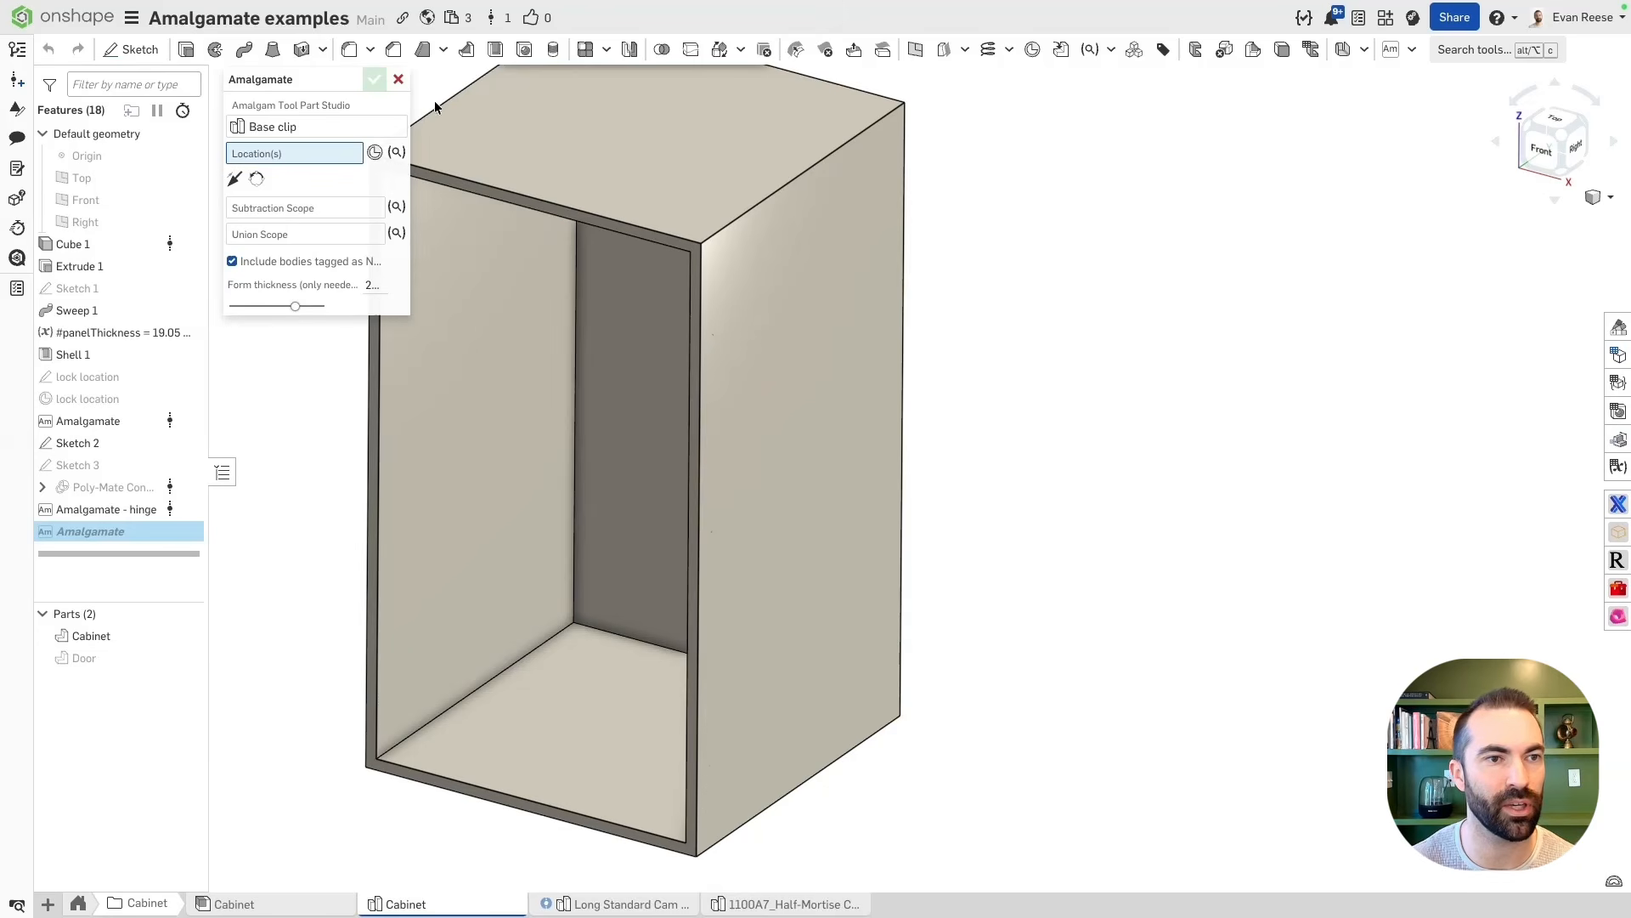
{"action": "left_click", "coordinate": [435, 116]}
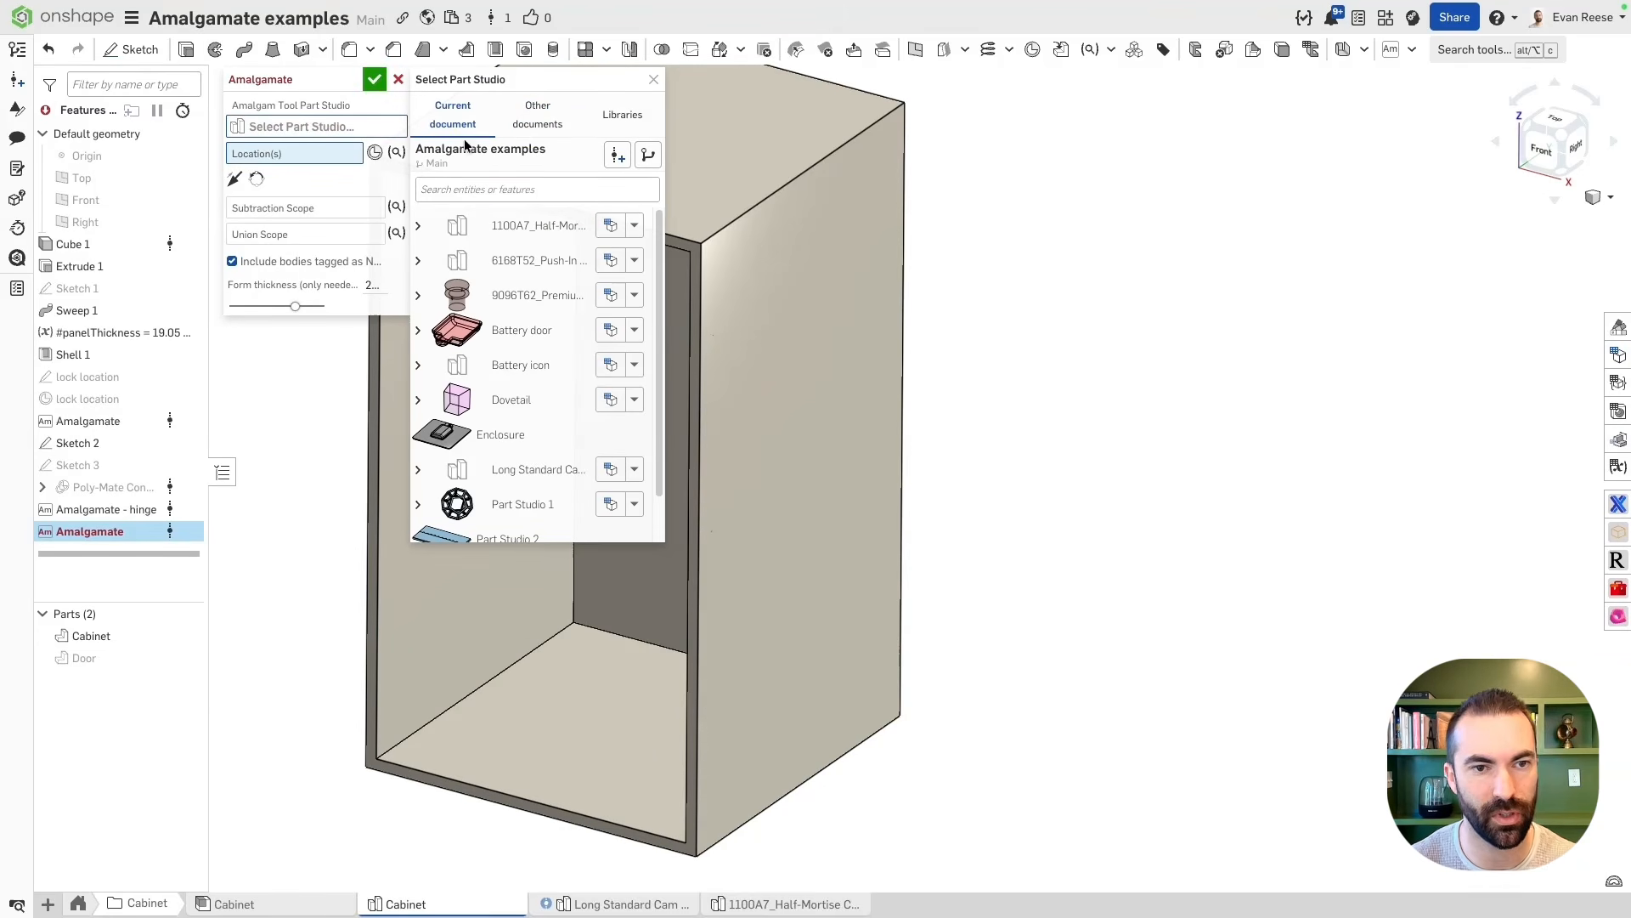
{"action": "left_click", "coordinate": [418, 295]}
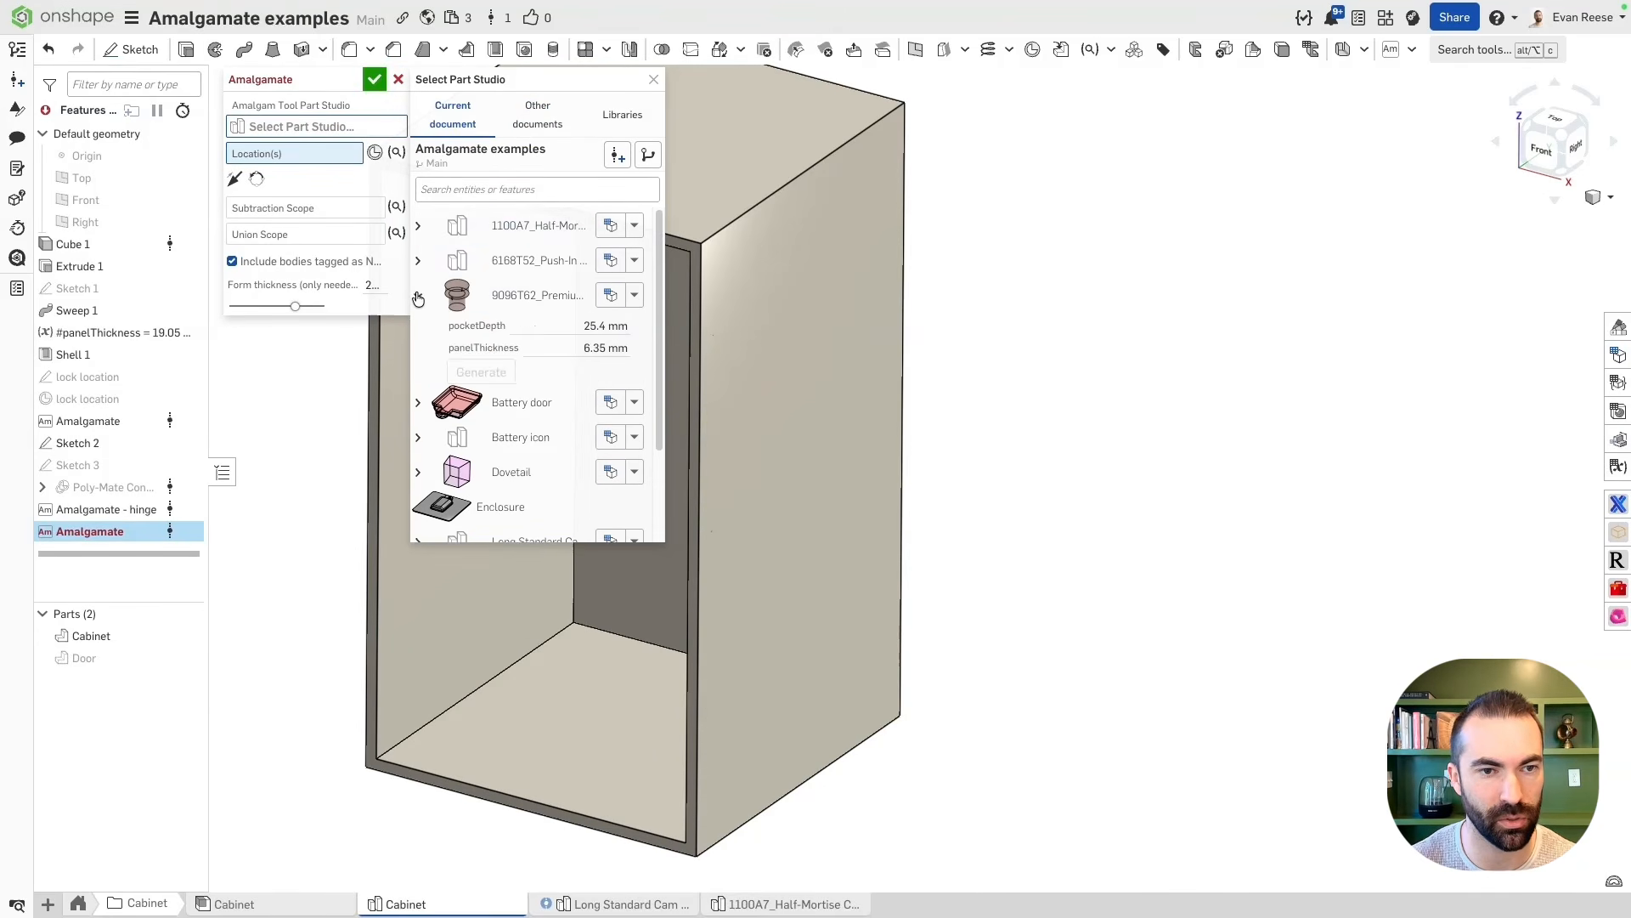
{"action": "left_click", "coordinate": [605, 347]}
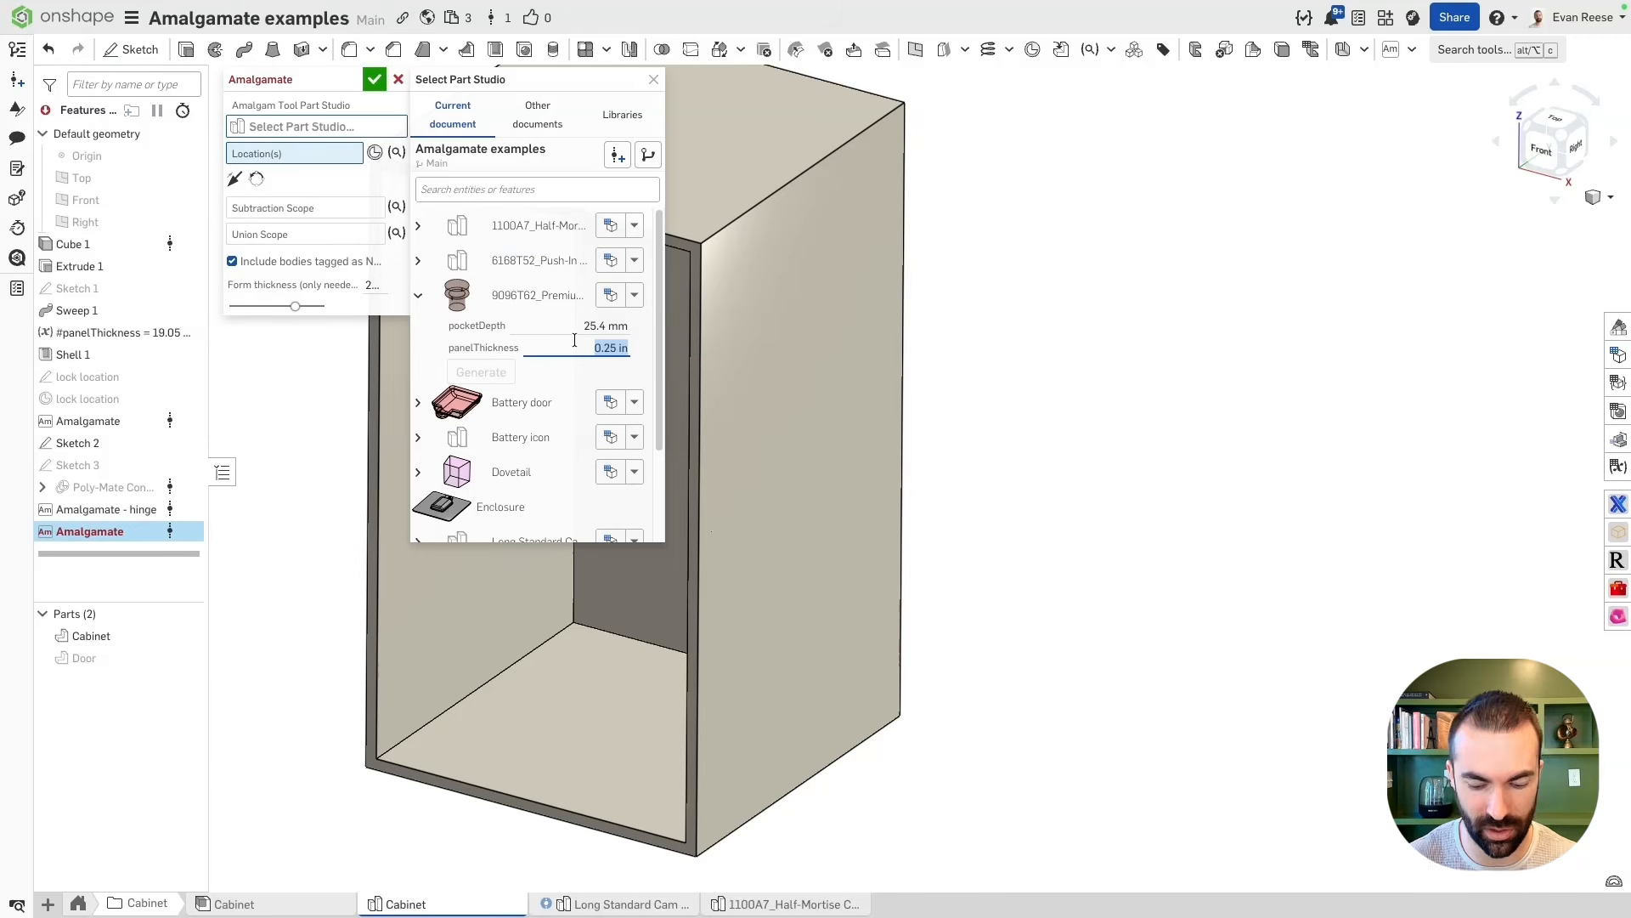
{"action": "type", "text": "pt"}
{"action": "key", "text": "Return"}
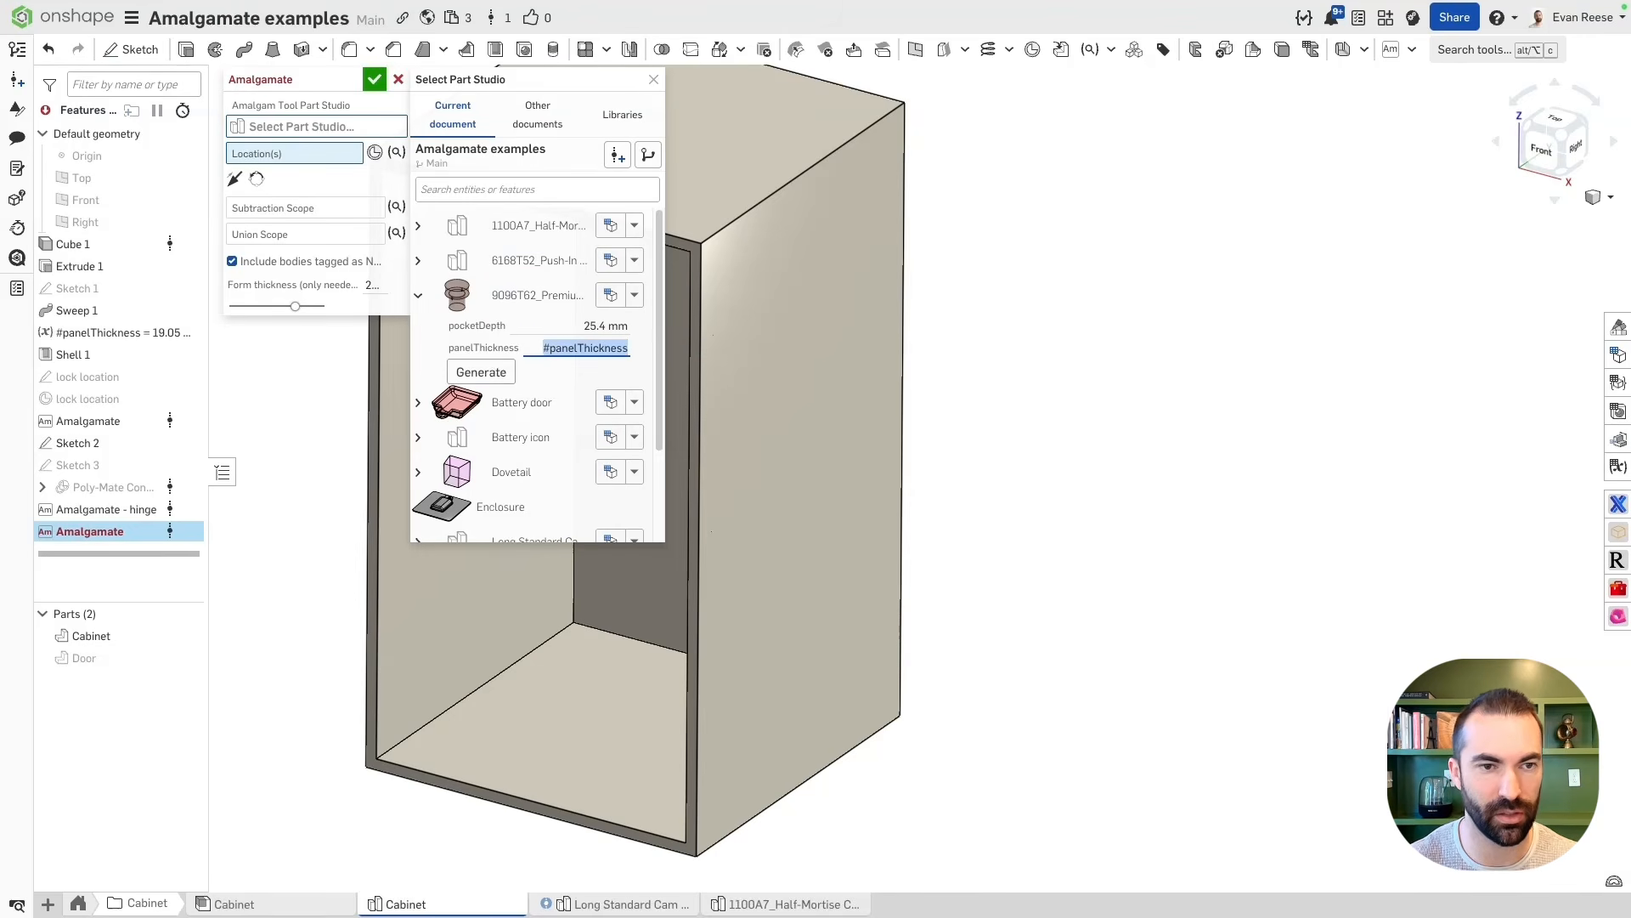
{"action": "left_click", "coordinate": [554, 324]}
{"action": "left_click", "coordinate": [481, 372]}
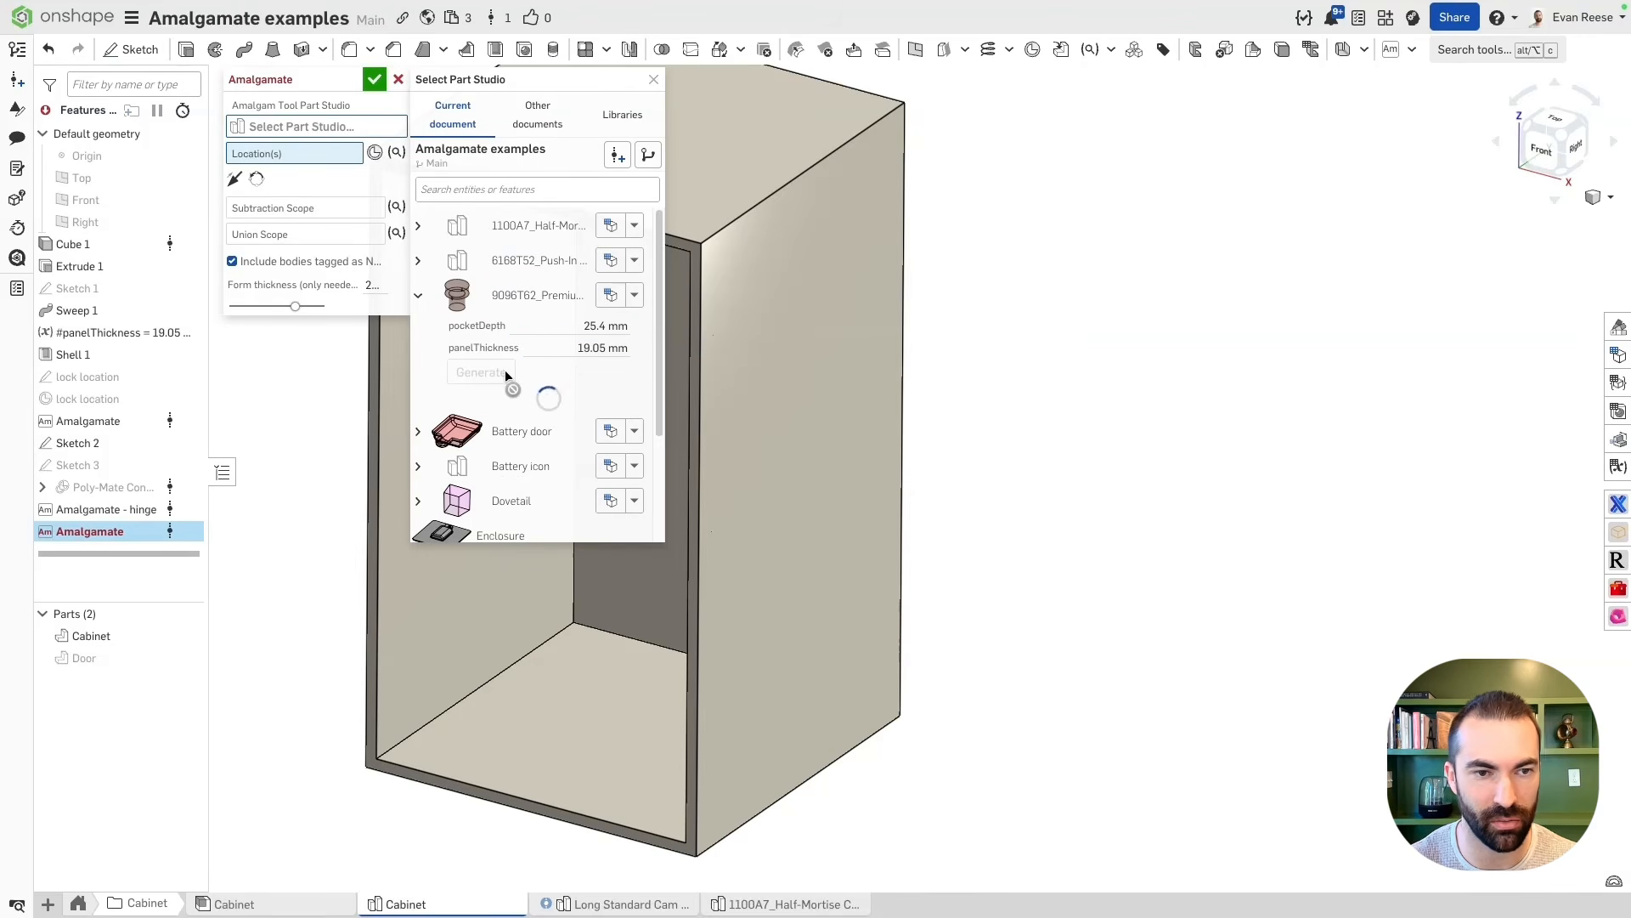
{"action": "left_click", "coordinate": [527, 299]}
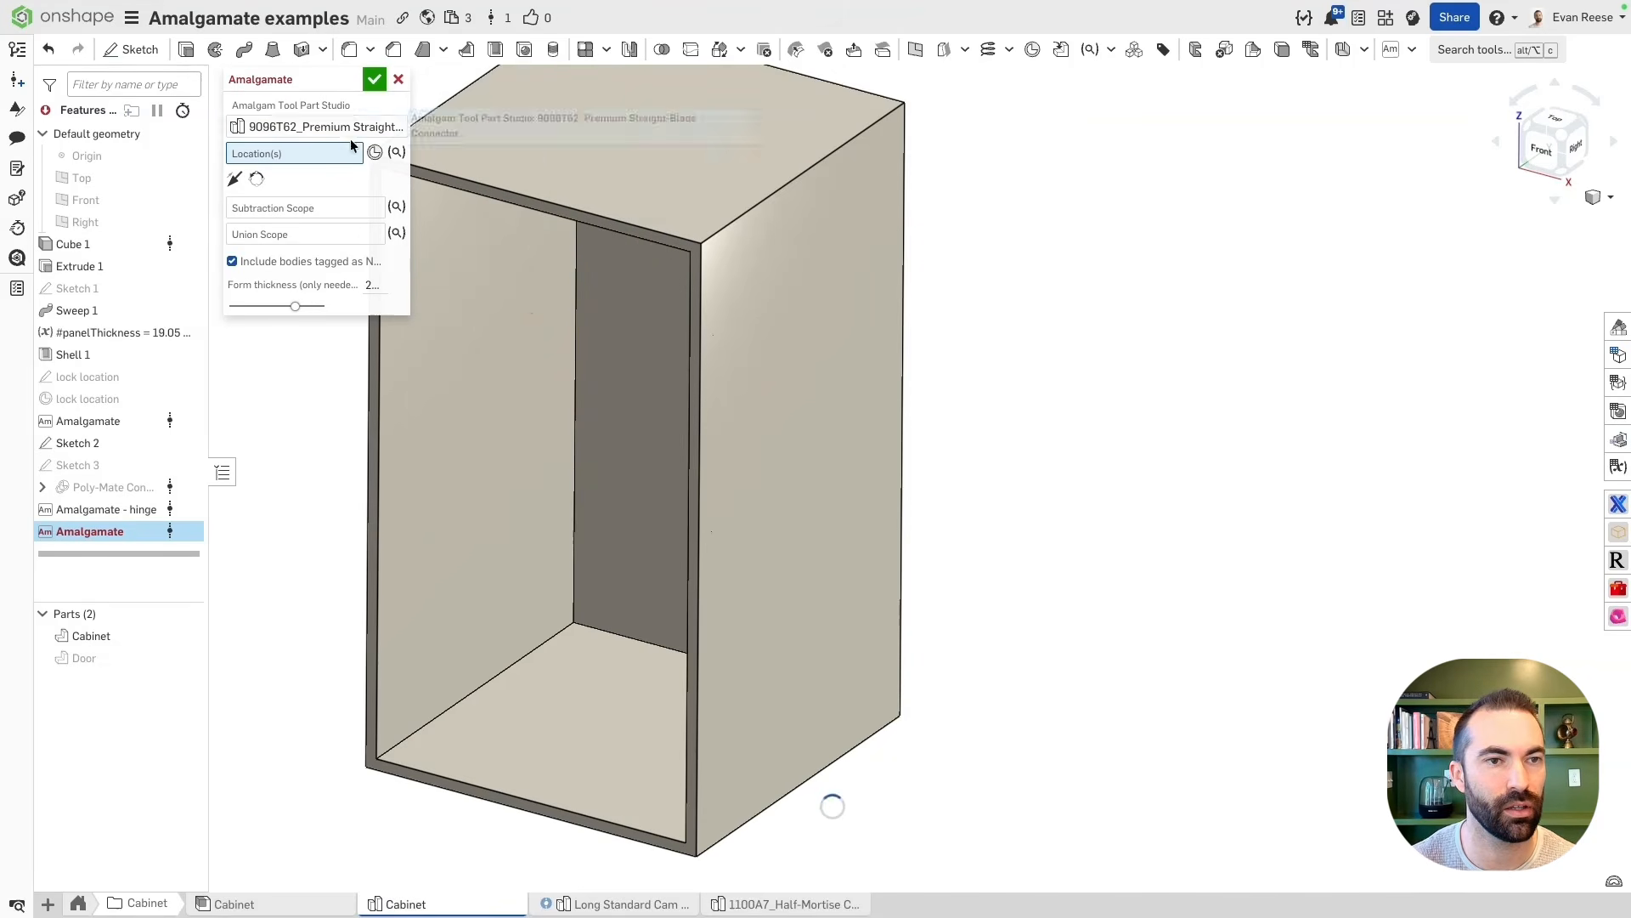
Locate the connector at the centre of the cabinet's outer right side face and set Cabinet as the subtraction scope
{"action": "left_click", "coordinate": [375, 151]}
{"action": "left_click", "coordinate": [844, 423]}
{"action": "scroll", "coordinate": [845, 423], "scroll_direction": "up", "scroll_amount": 5}
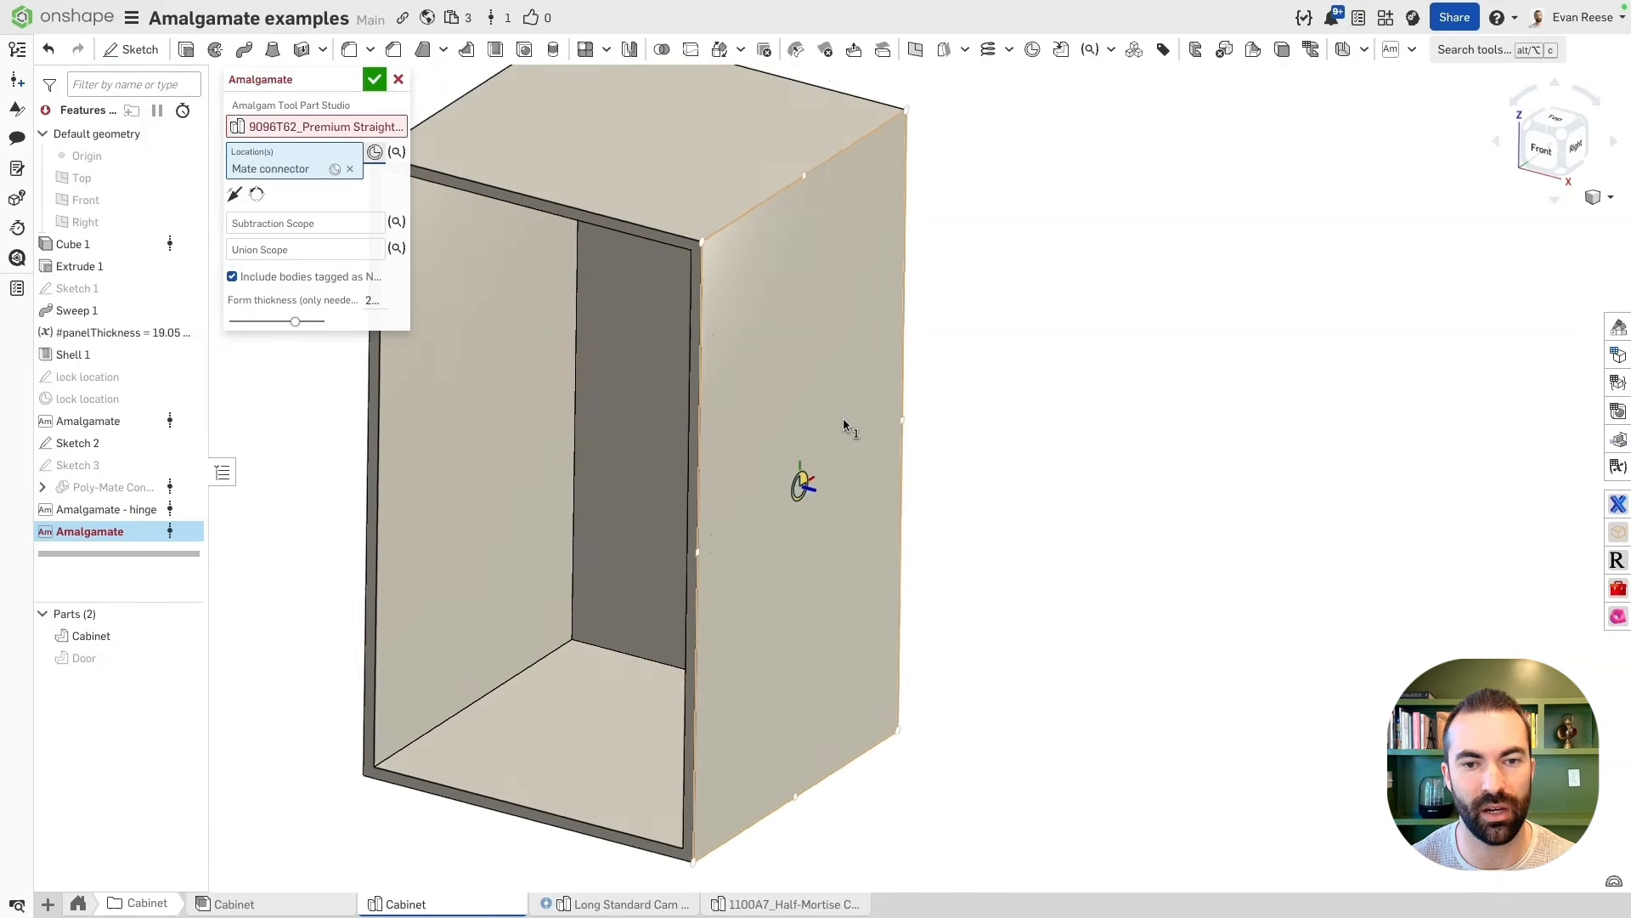
{"action": "left_click", "coordinate": [712, 308]}
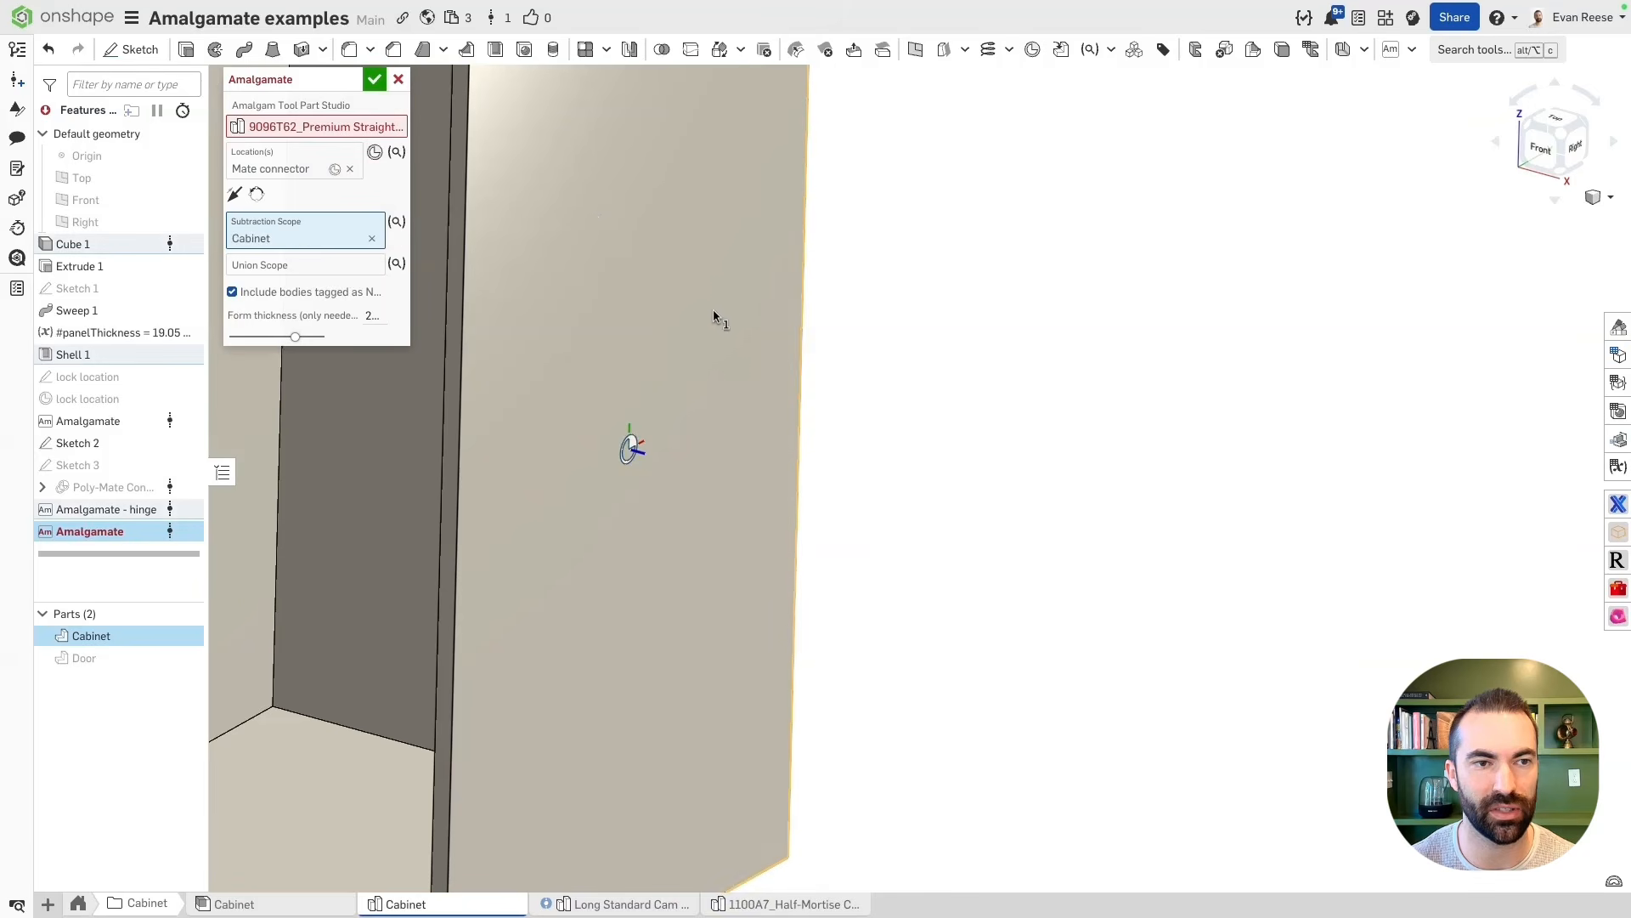
{"action": "scroll", "coordinate": [710, 306], "scroll_direction": "up", "scroll_amount": 3}
{"action": "right_click_drag", "start_coordinate": [653, 288], "coordinate": [694, 287]}
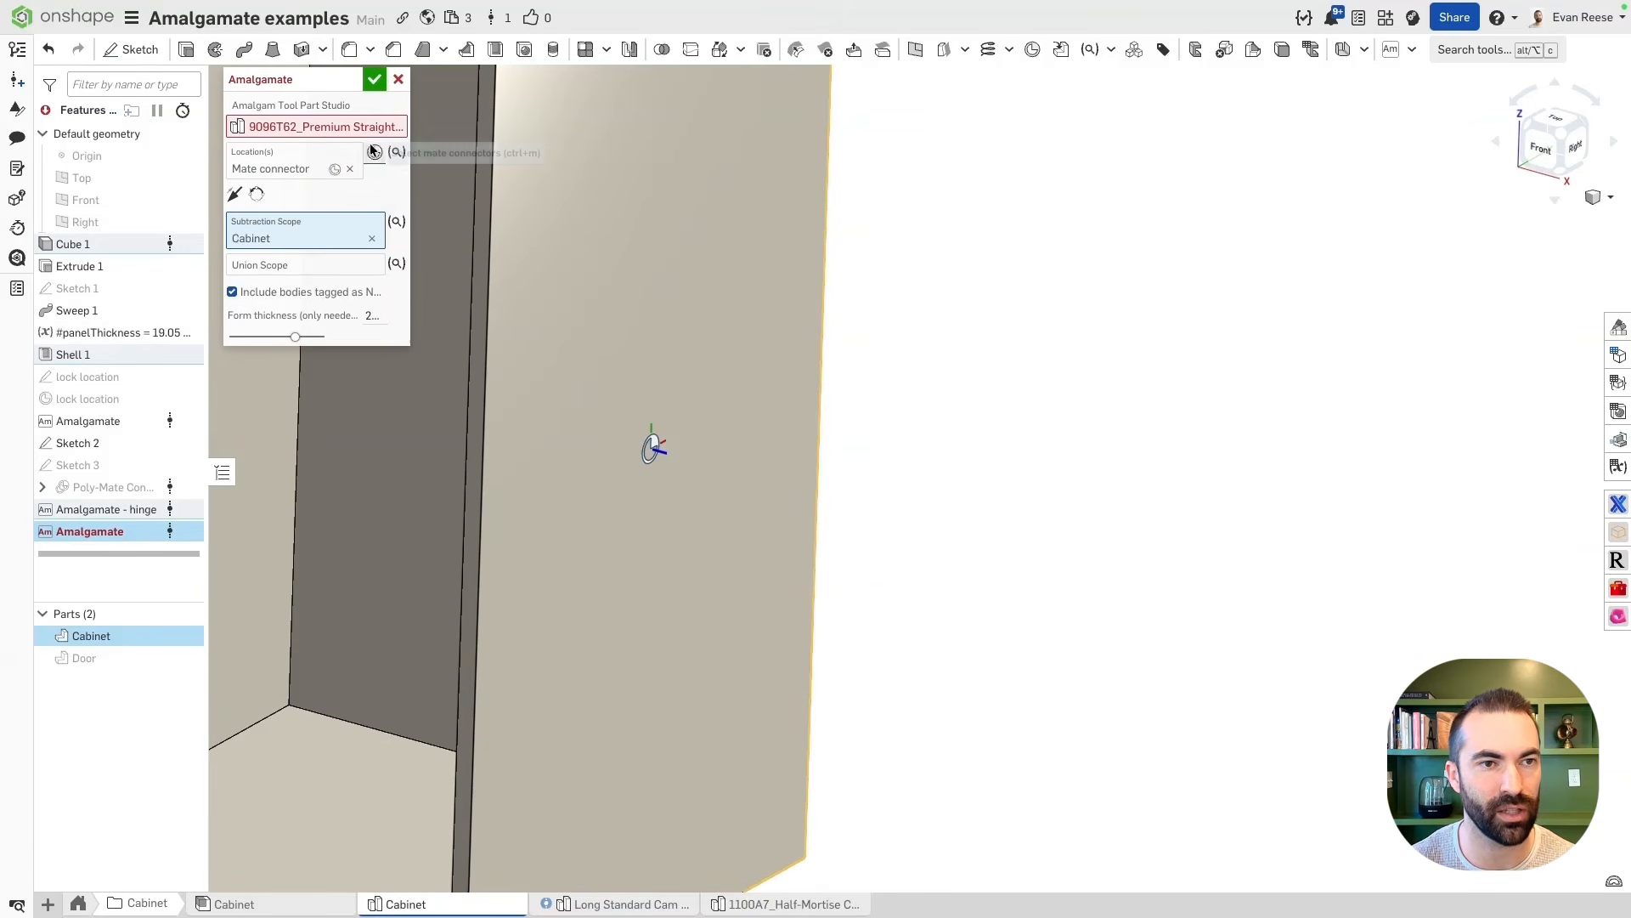
Recheck the tool Part Studio's configuration, exclude the bodies tagged as new, and accept the Amalgamate feature
{"action": "mouse_move", "coordinate": [323, 126]}
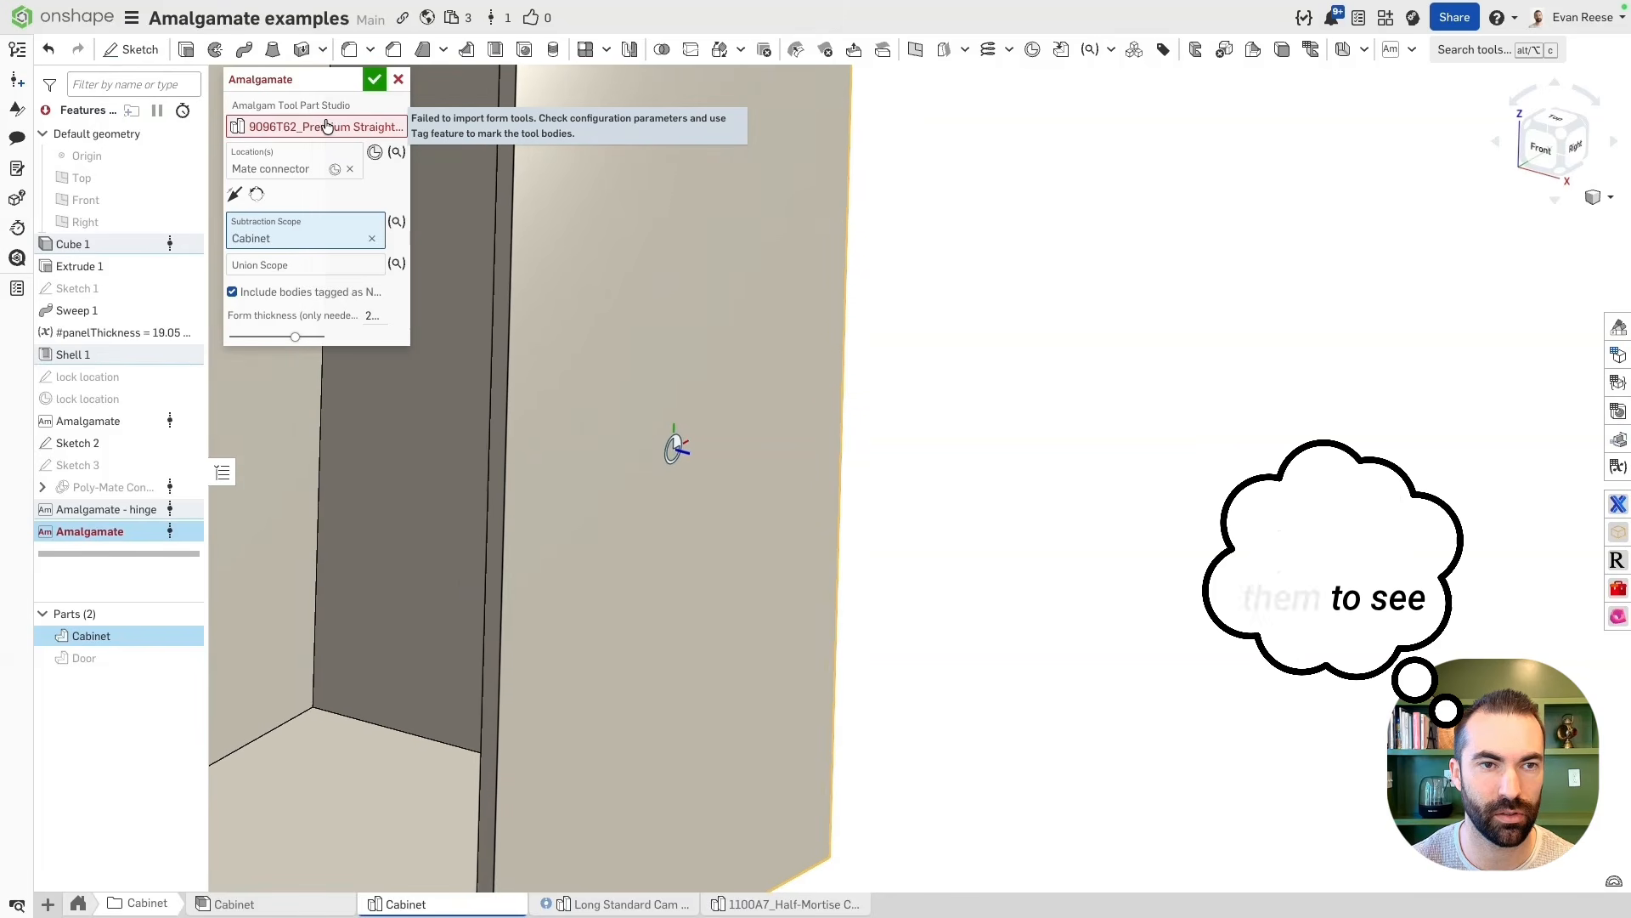
{"action": "left_click", "coordinate": [325, 127]}
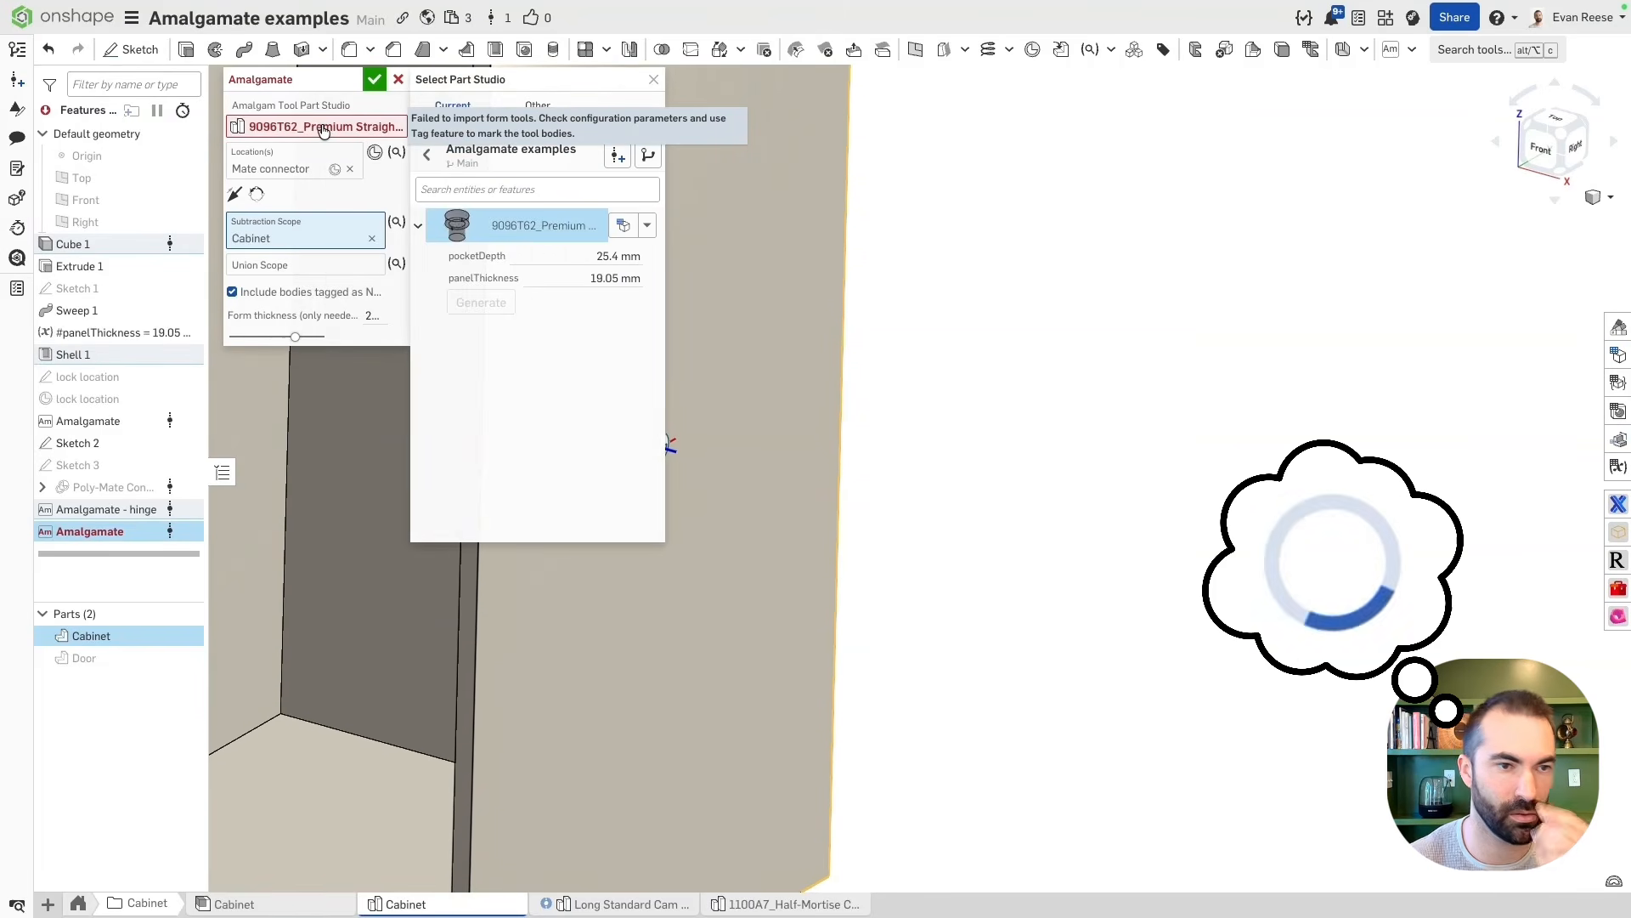
{"action": "left_click", "coordinate": [299, 297]}
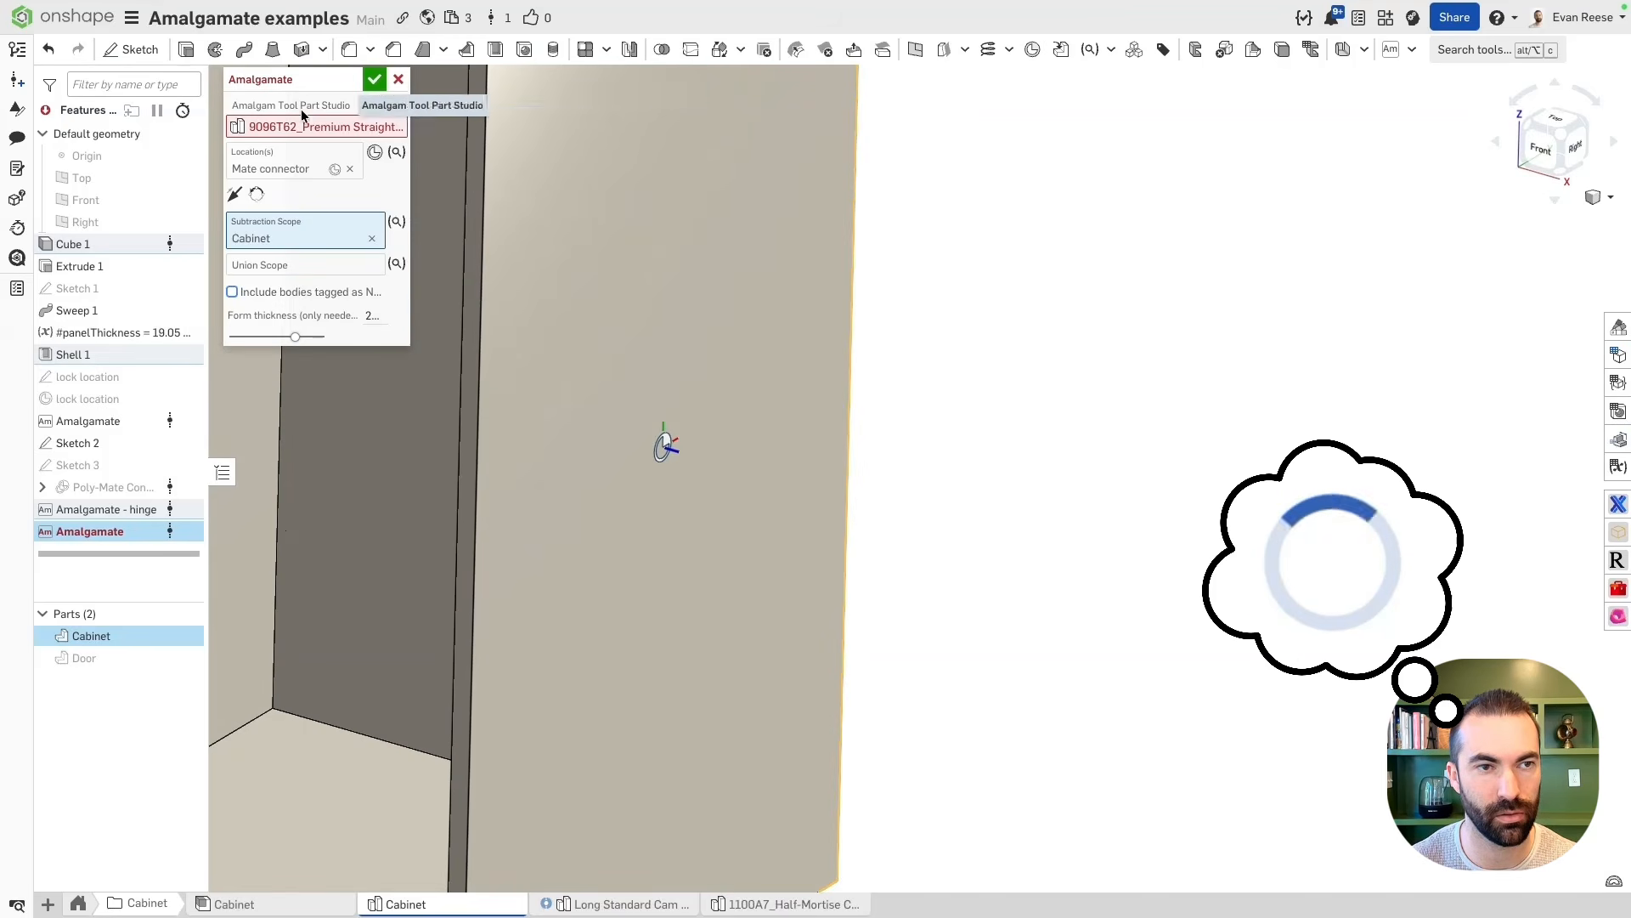
{"action": "mouse_move", "coordinate": [298, 134]}
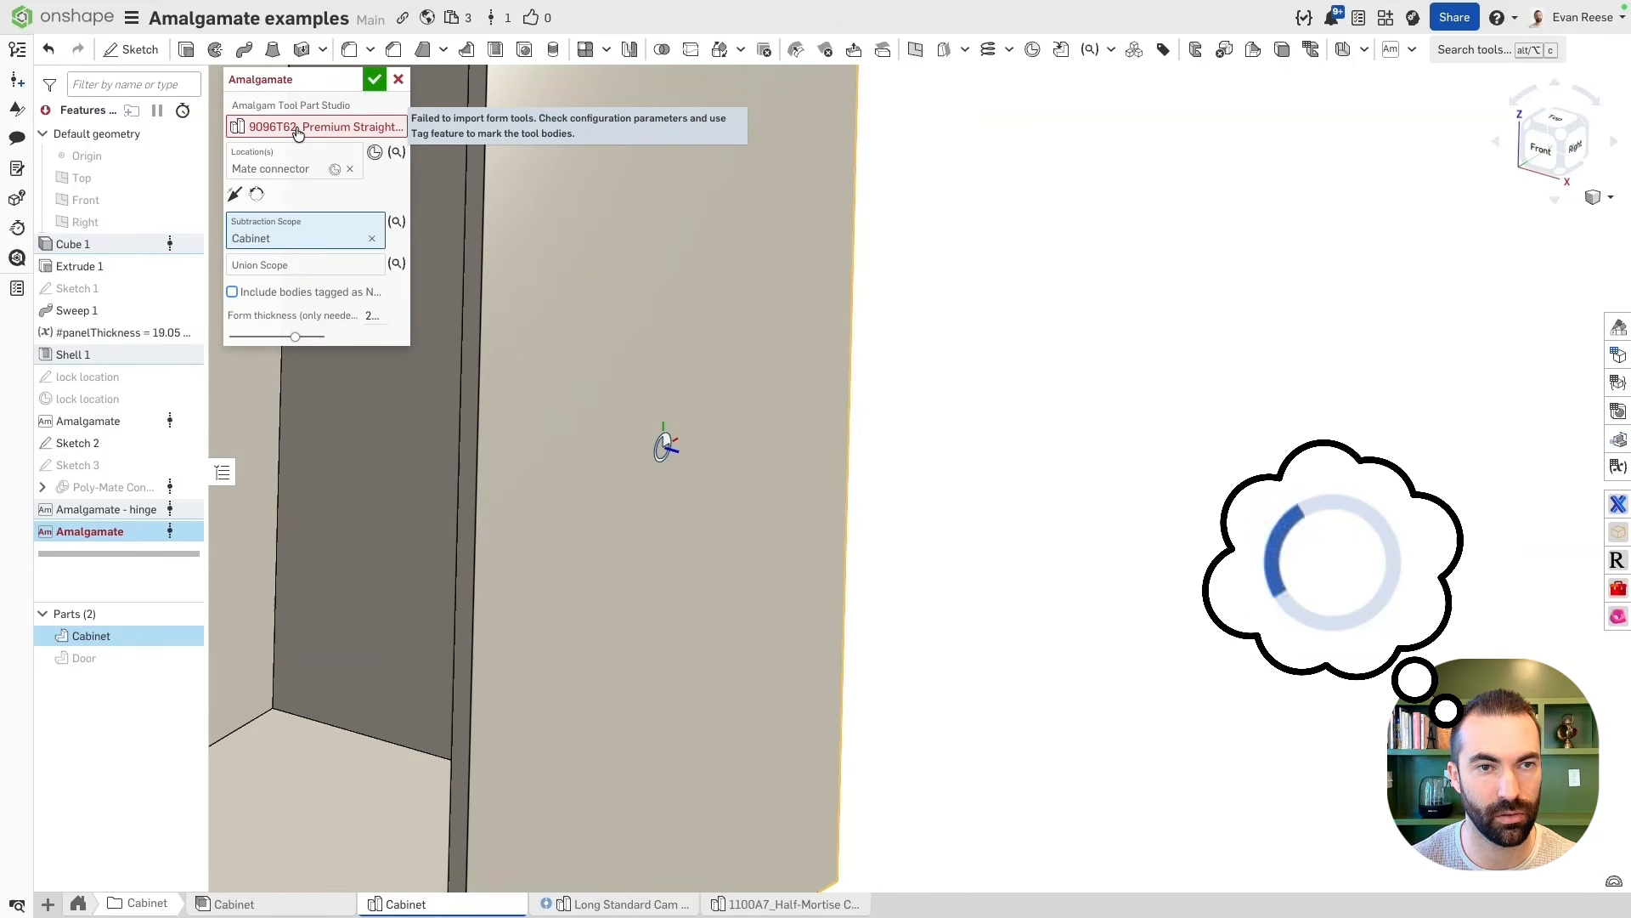
{"action": "left_click", "coordinate": [375, 79]}
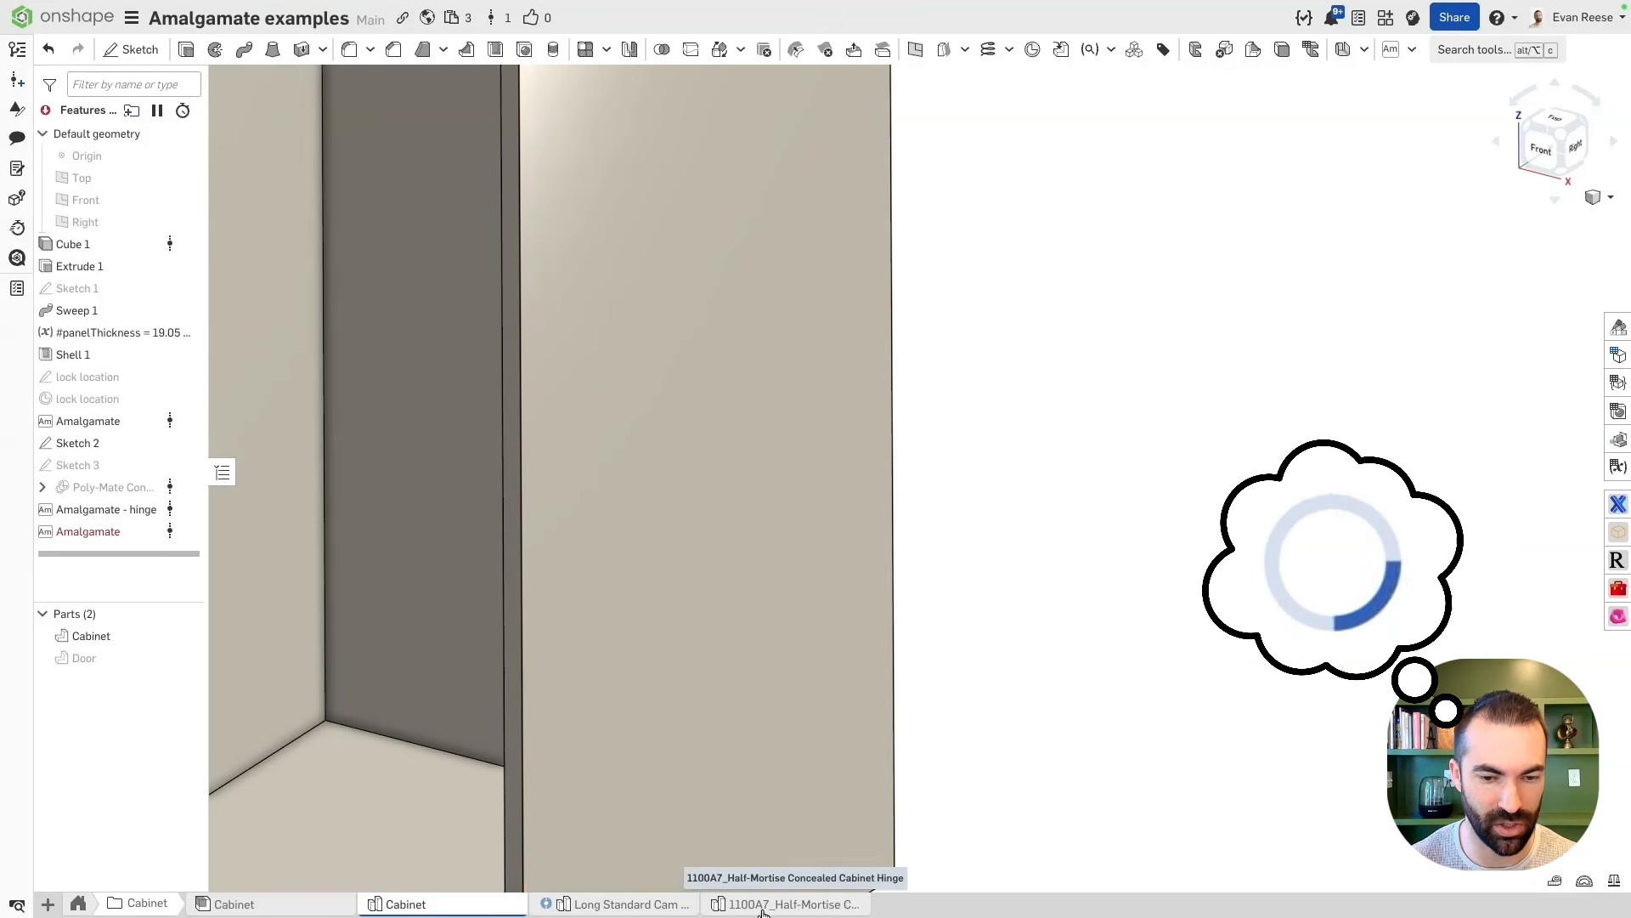
Open the 9096T62 straight-blade connector Part Studio from the document's root level
{"action": "mouse_move", "coordinate": [763, 912]}
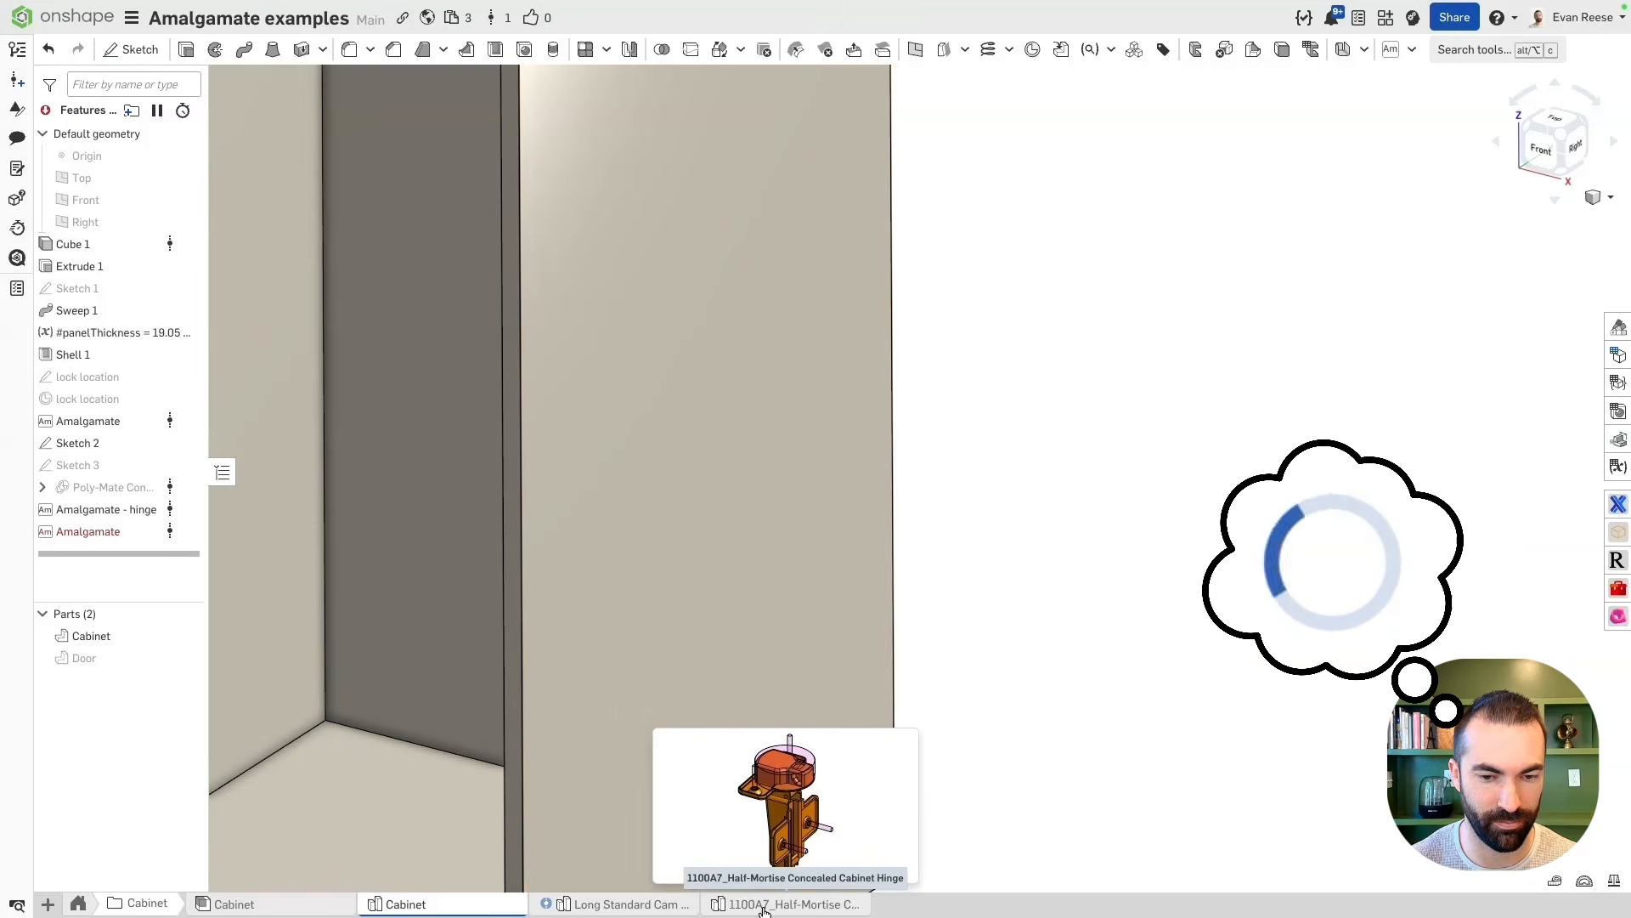
{"action": "left_click", "coordinate": [85, 906]}
{"action": "left_click", "coordinate": [838, 907]}
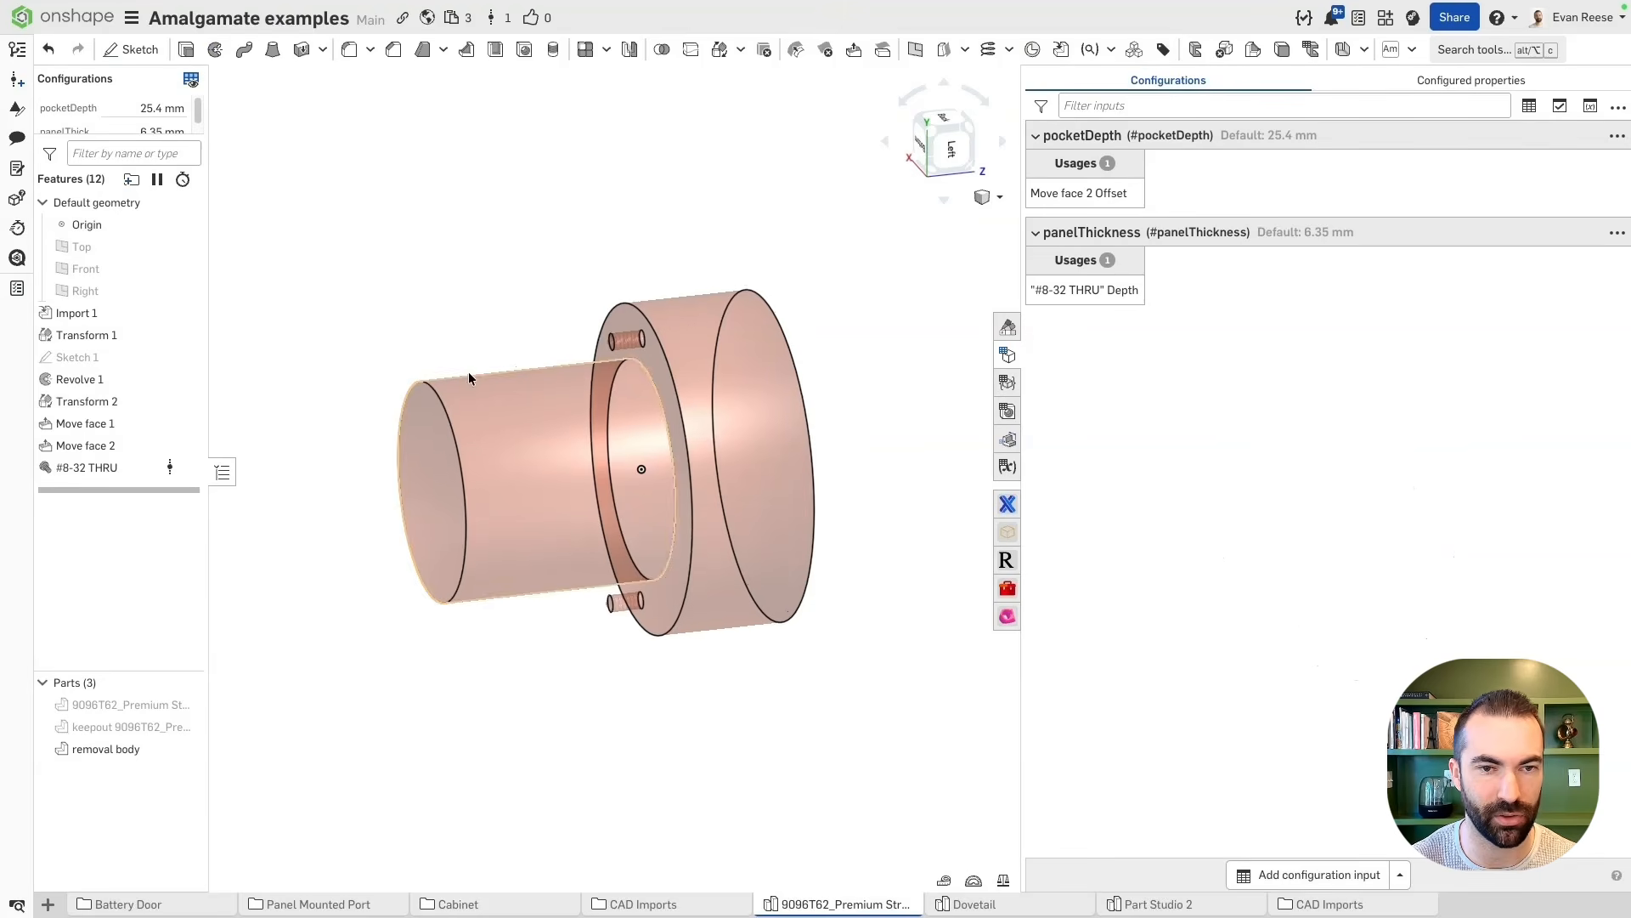
Add an Amalgam Tag with the removal body as the subtraction tool and the keepout body as a part to insert as new
{"action": "key", "text": "alt+c"}
{"action": "type", "text": "ama"}
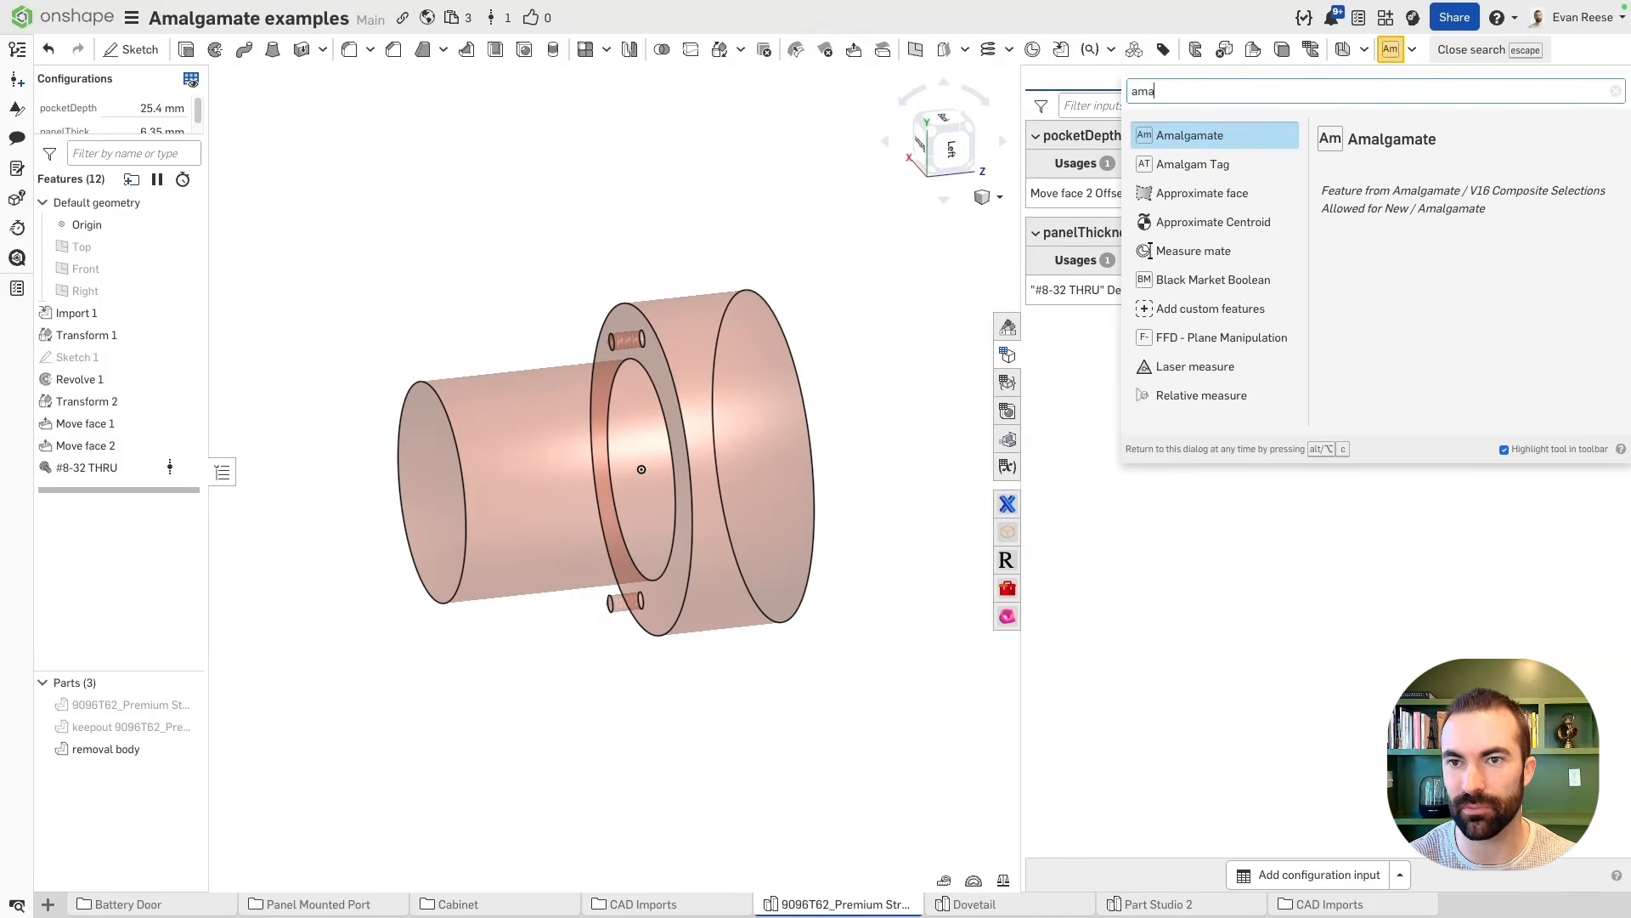
{"action": "key", "text": "Down"}
{"action": "key", "text": "Return"}
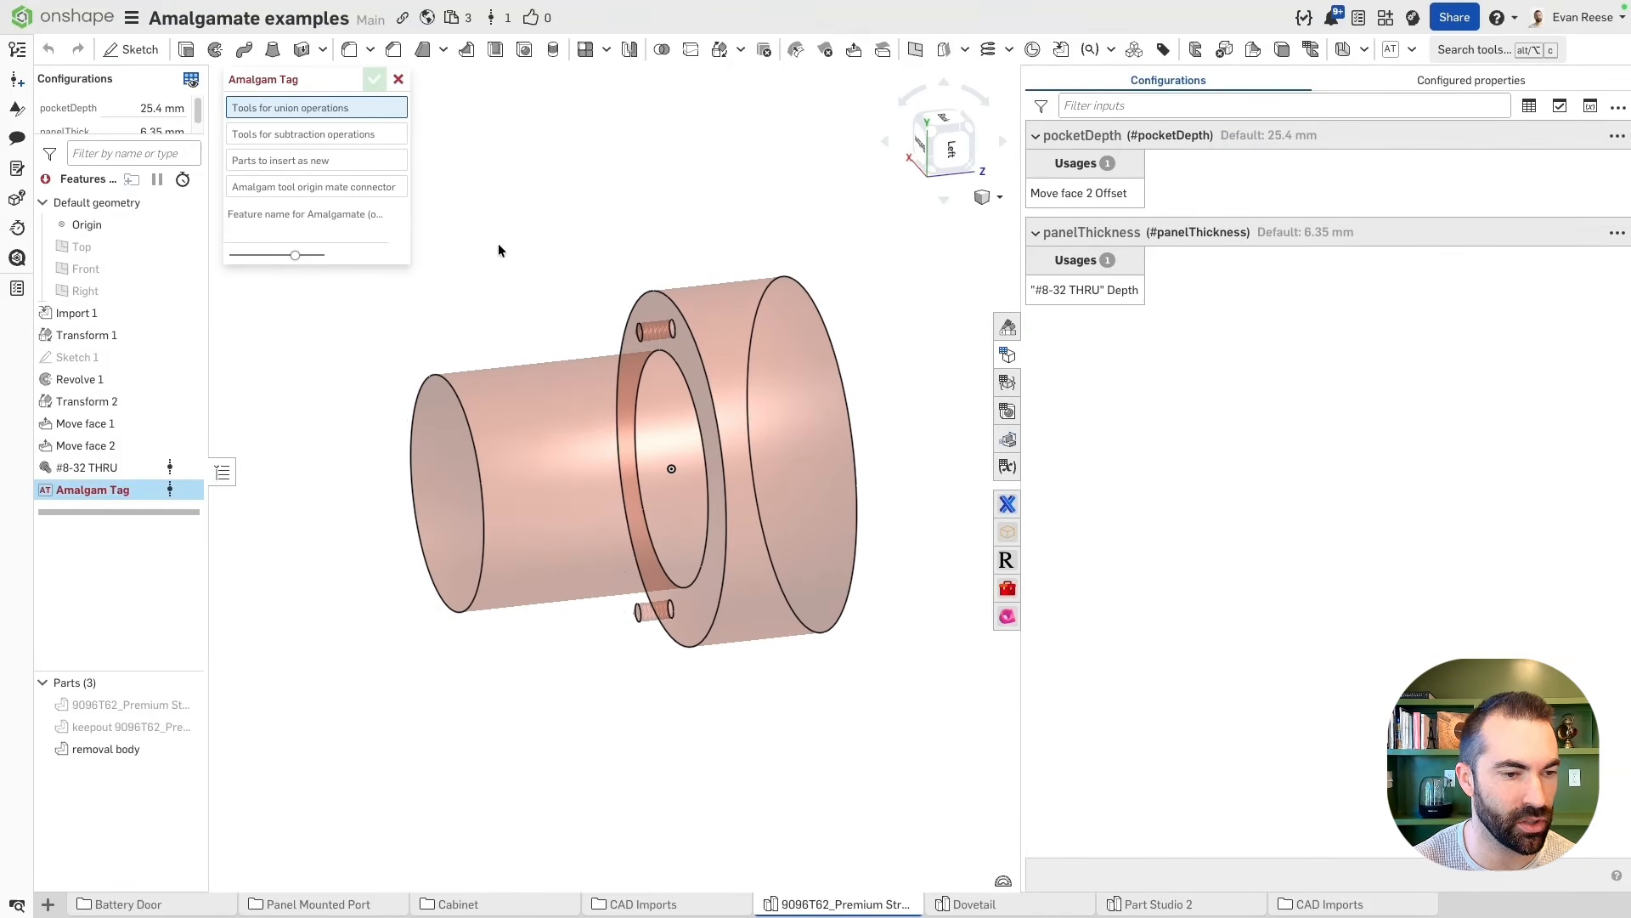
{"action": "left_click", "coordinate": [331, 134]}
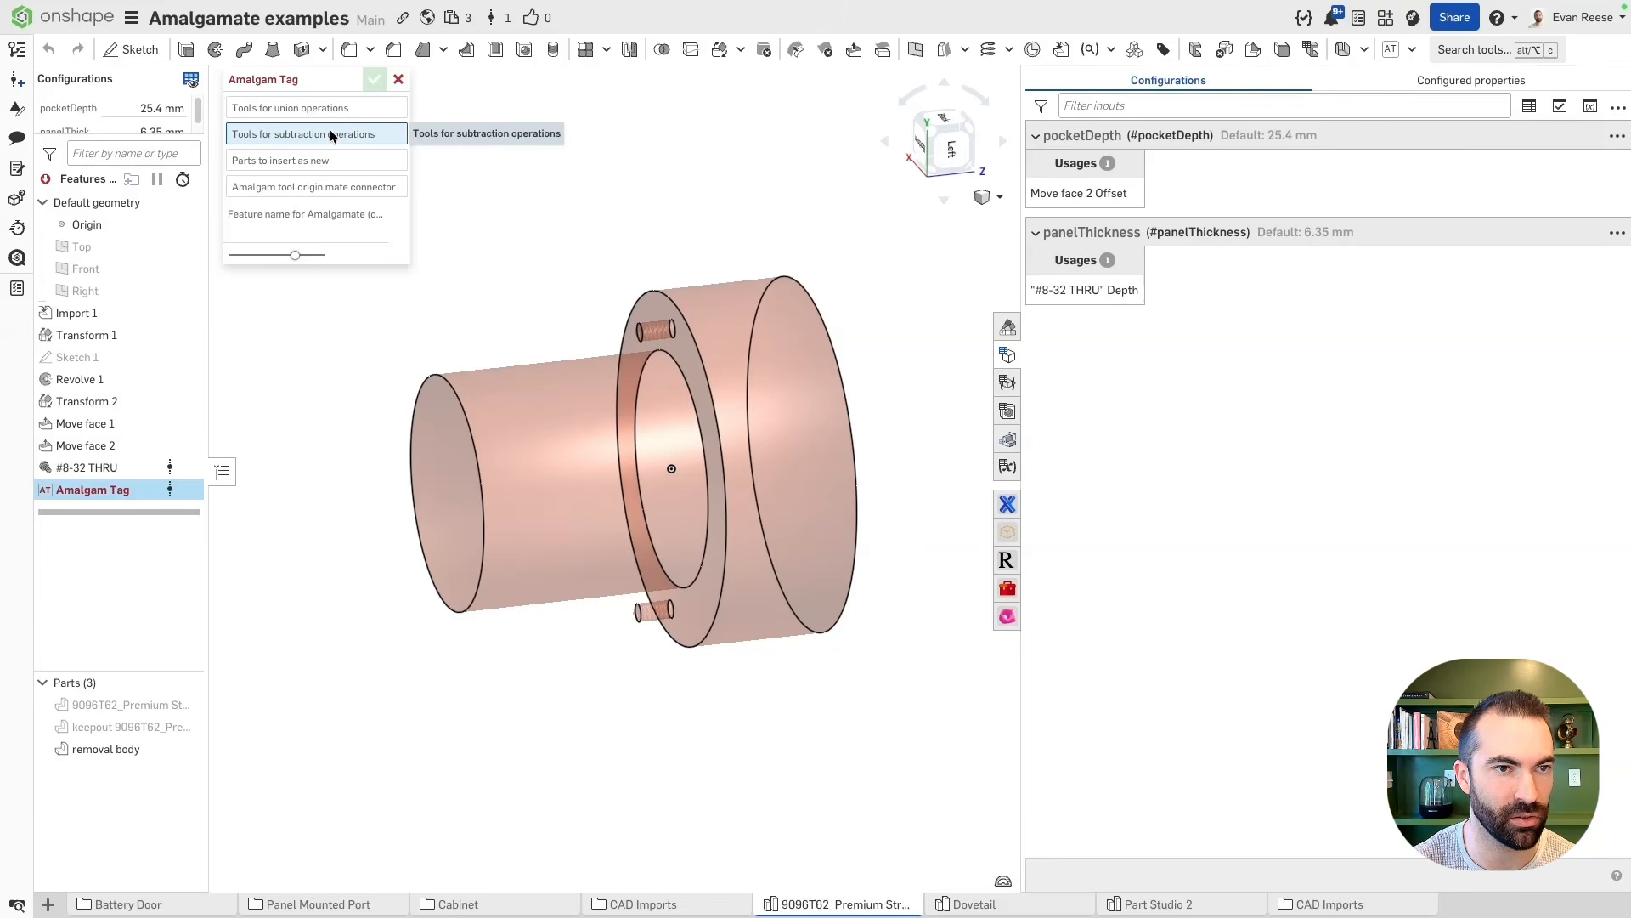
{"action": "left_click", "coordinate": [745, 379]}
{"action": "left_click", "coordinate": [299, 180]}
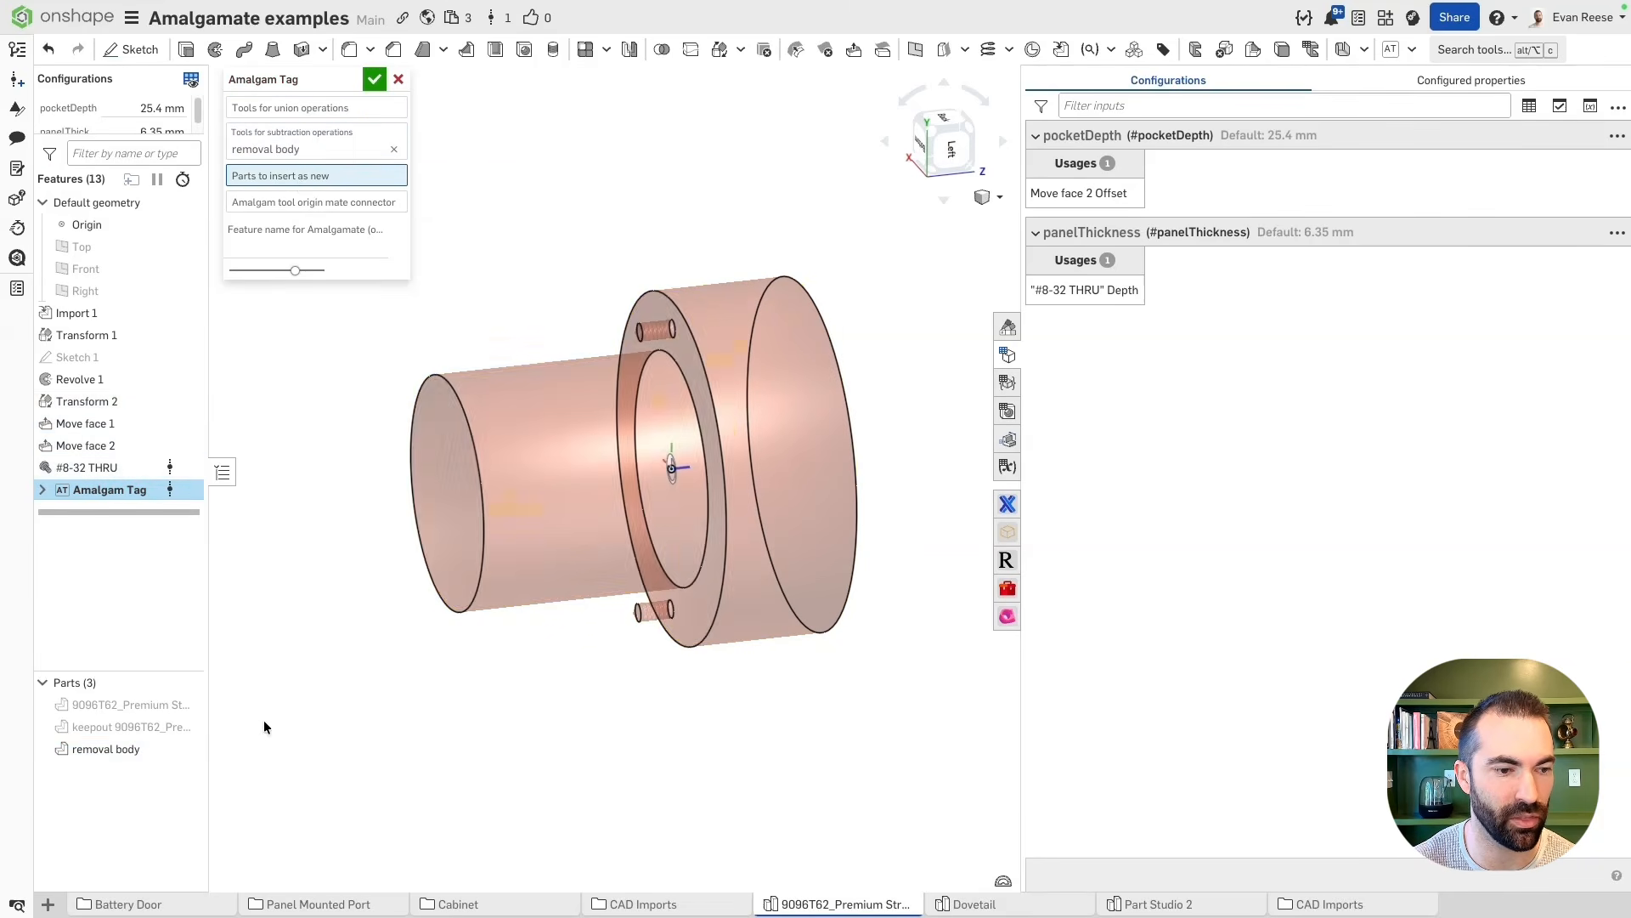
{"action": "left_click", "coordinate": [131, 727]}
{"action": "left_click", "coordinate": [374, 80]}
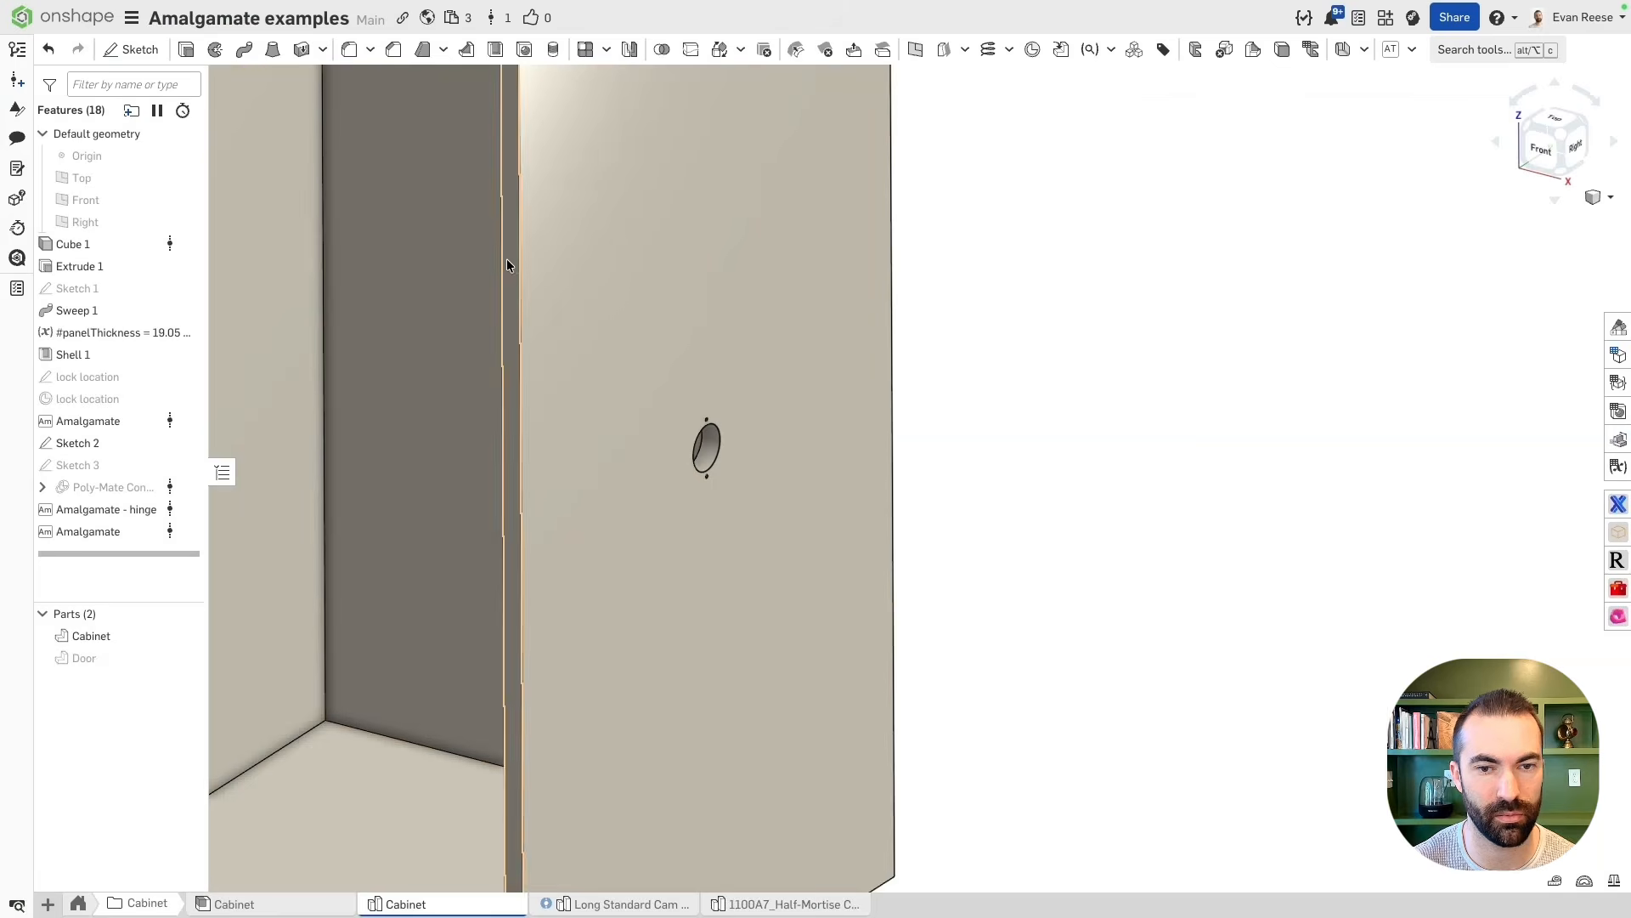
Examine the connector cutout and the small threaded mounting hole in the cabinet's side wall
{"action": "scroll", "coordinate": [671, 486], "scroll_direction": "up", "scroll_amount": 3}
{"action": "right_click_drag", "start_coordinate": [968, 460], "coordinate": [666, 414]}
{"action": "scroll", "coordinate": [736, 594], "scroll_direction": "up", "scroll_amount": 2}
{"action": "scroll", "coordinate": [632, 381], "scroll_direction": "up", "scroll_amount": 5}
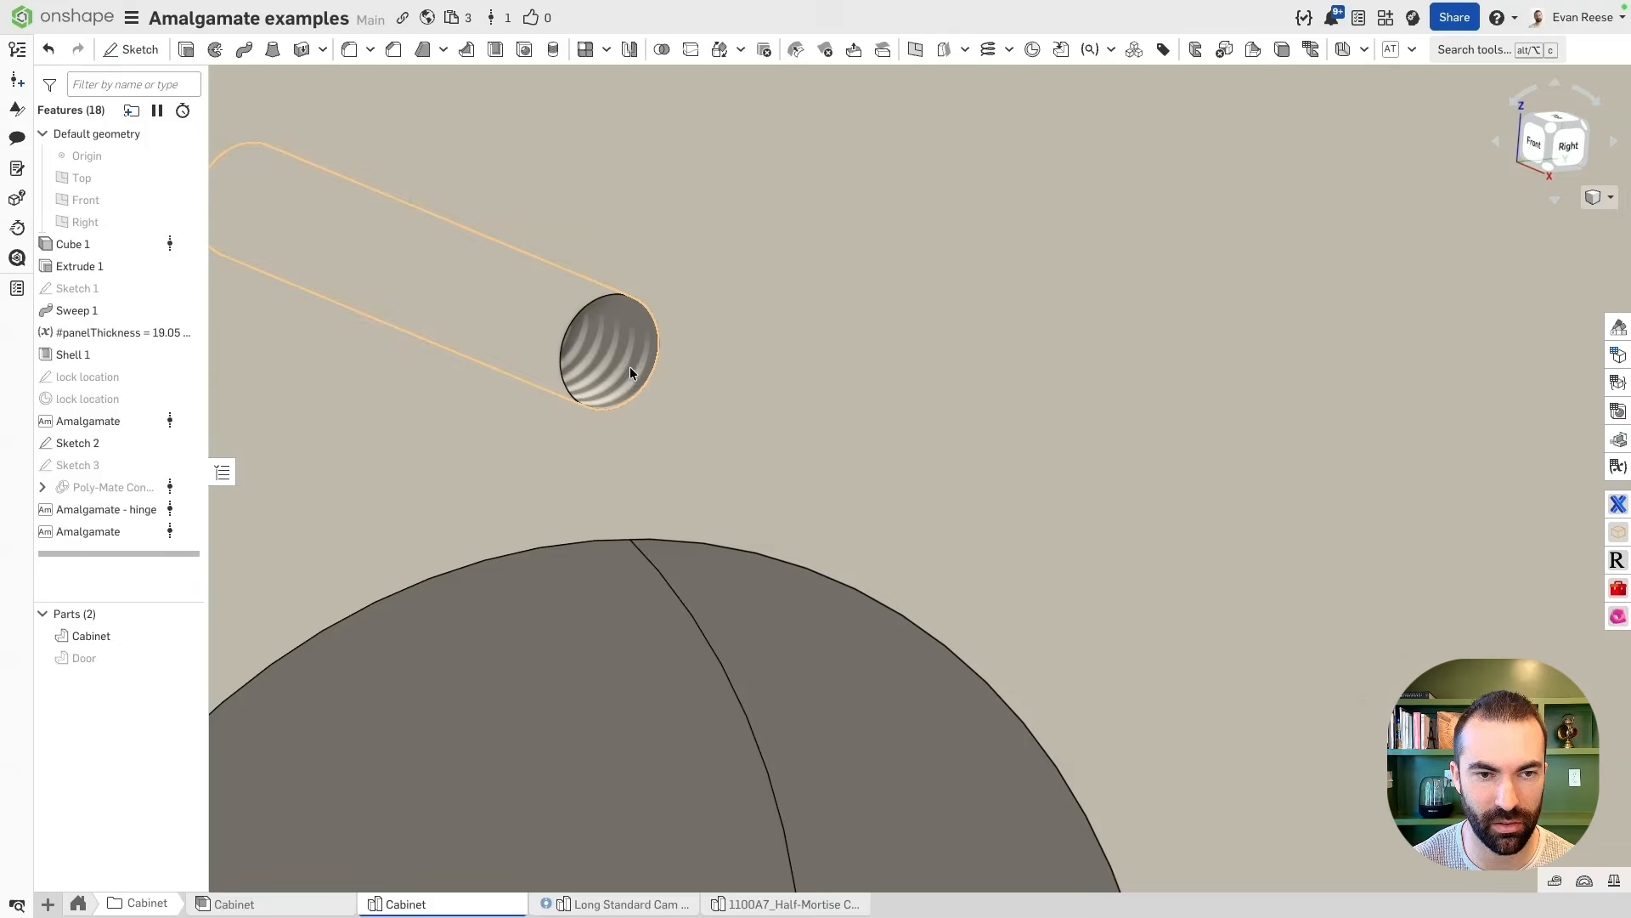
{"action": "left_click", "coordinate": [630, 368]}
{"action": "key", "text": "n"}
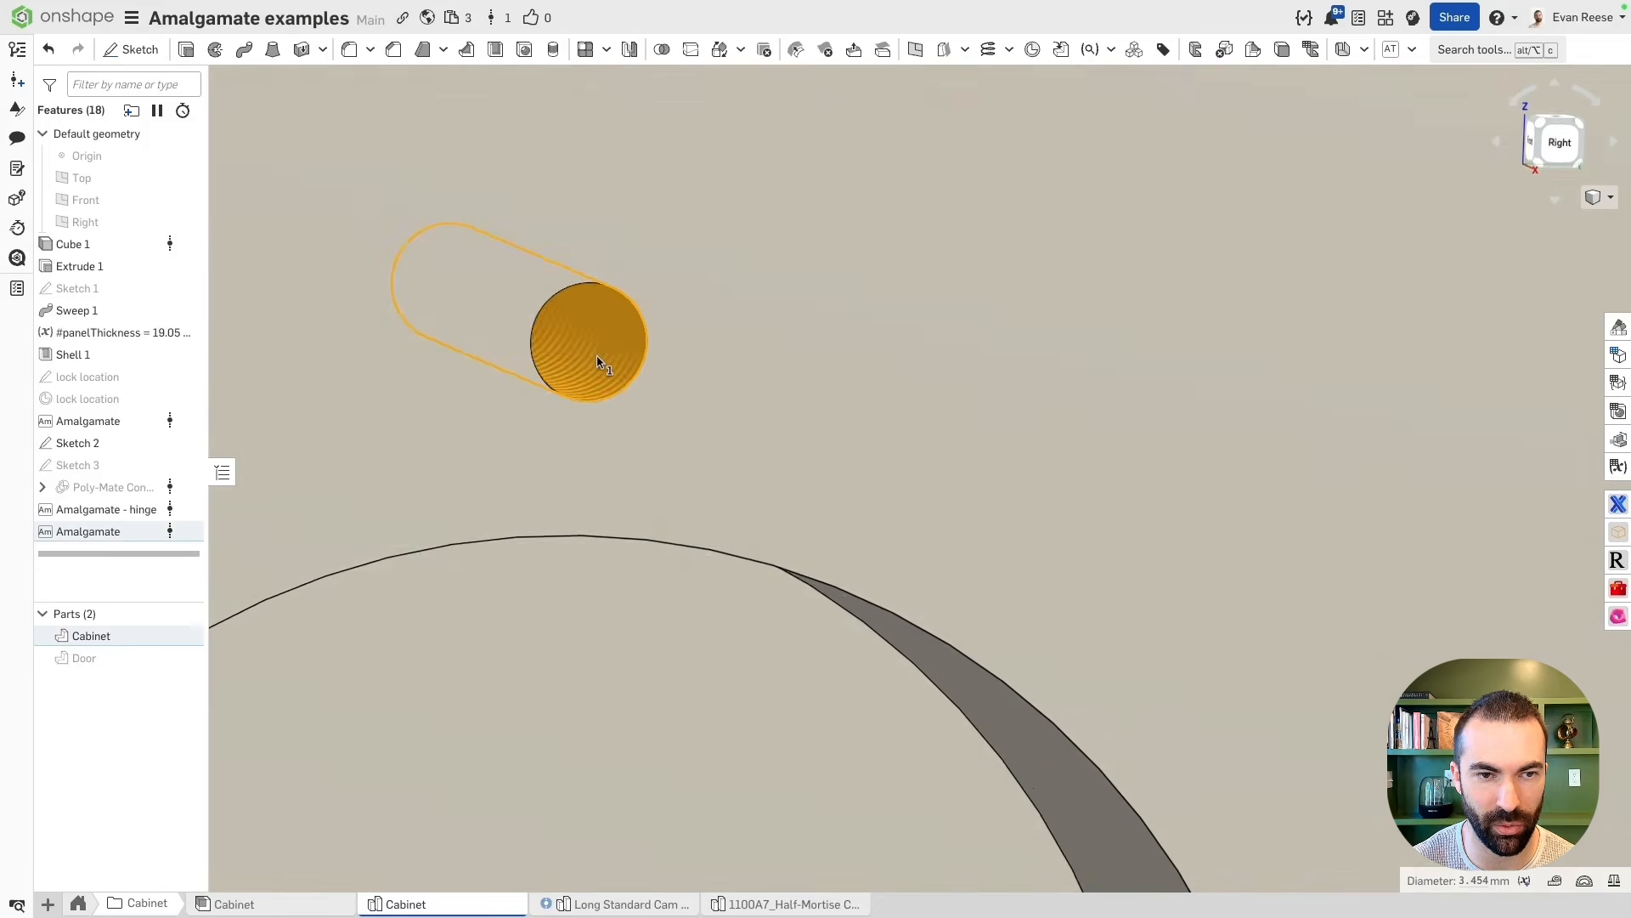
{"action": "scroll", "coordinate": [600, 371], "scroll_direction": "down", "scroll_amount": 12}
{"action": "right_click_drag", "start_coordinate": [598, 361], "coordinate": [608, 383]}
{"action": "left_click", "coordinate": [1125, 354]}
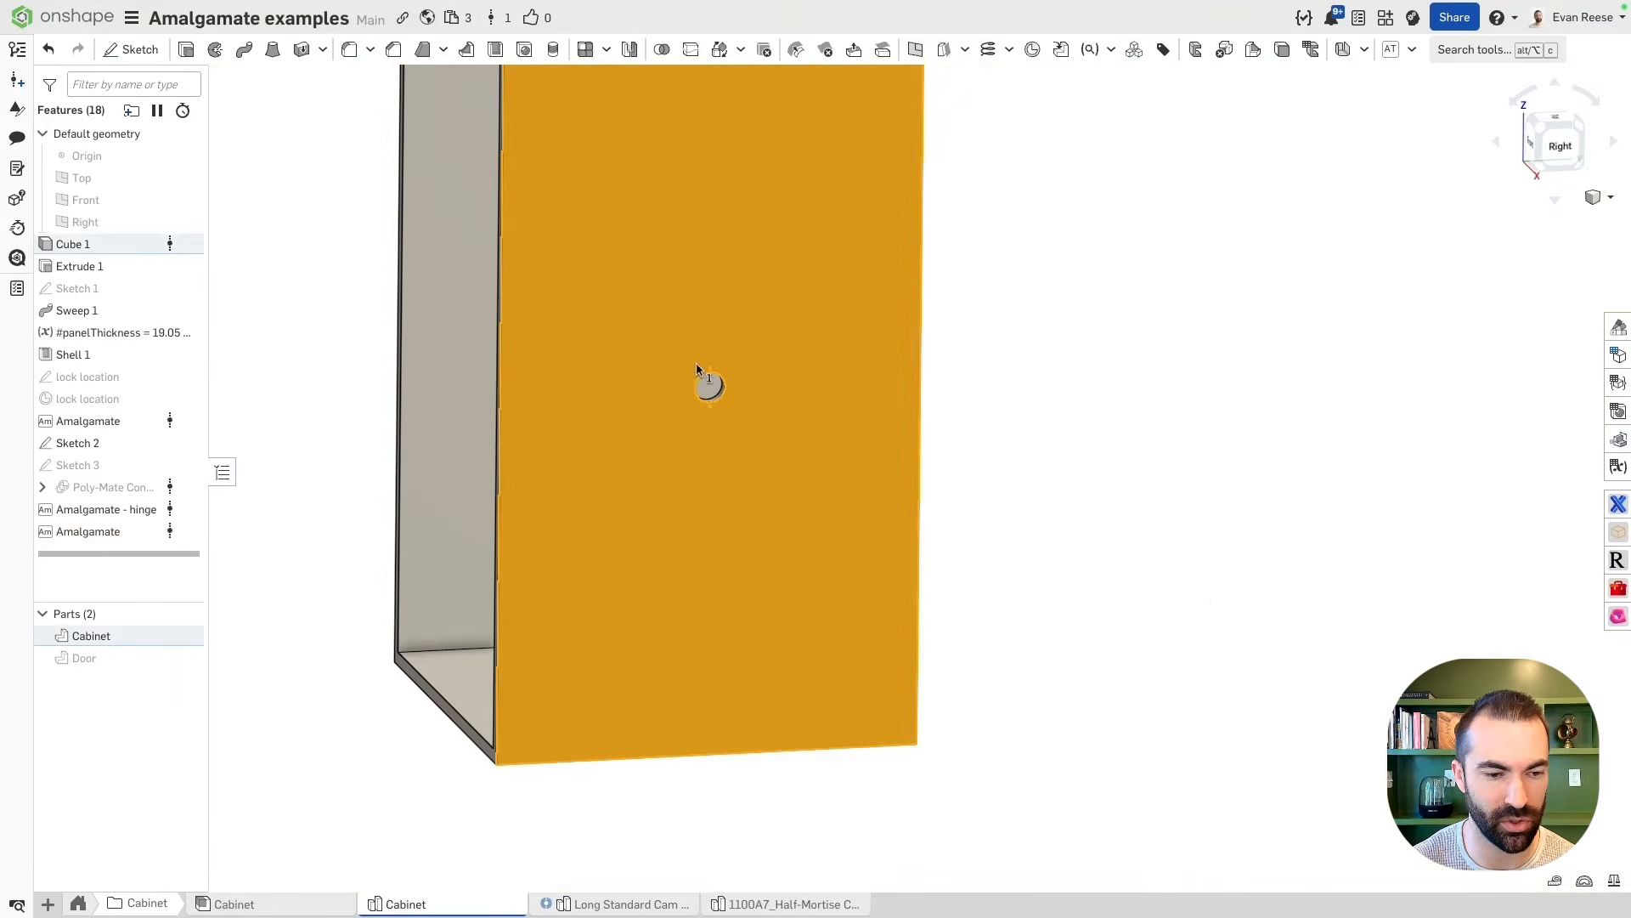
Create a drawing of the Cabinet part and place its front view at 1:20 with a projected side view
{"action": "right_click", "coordinate": [134, 636]}
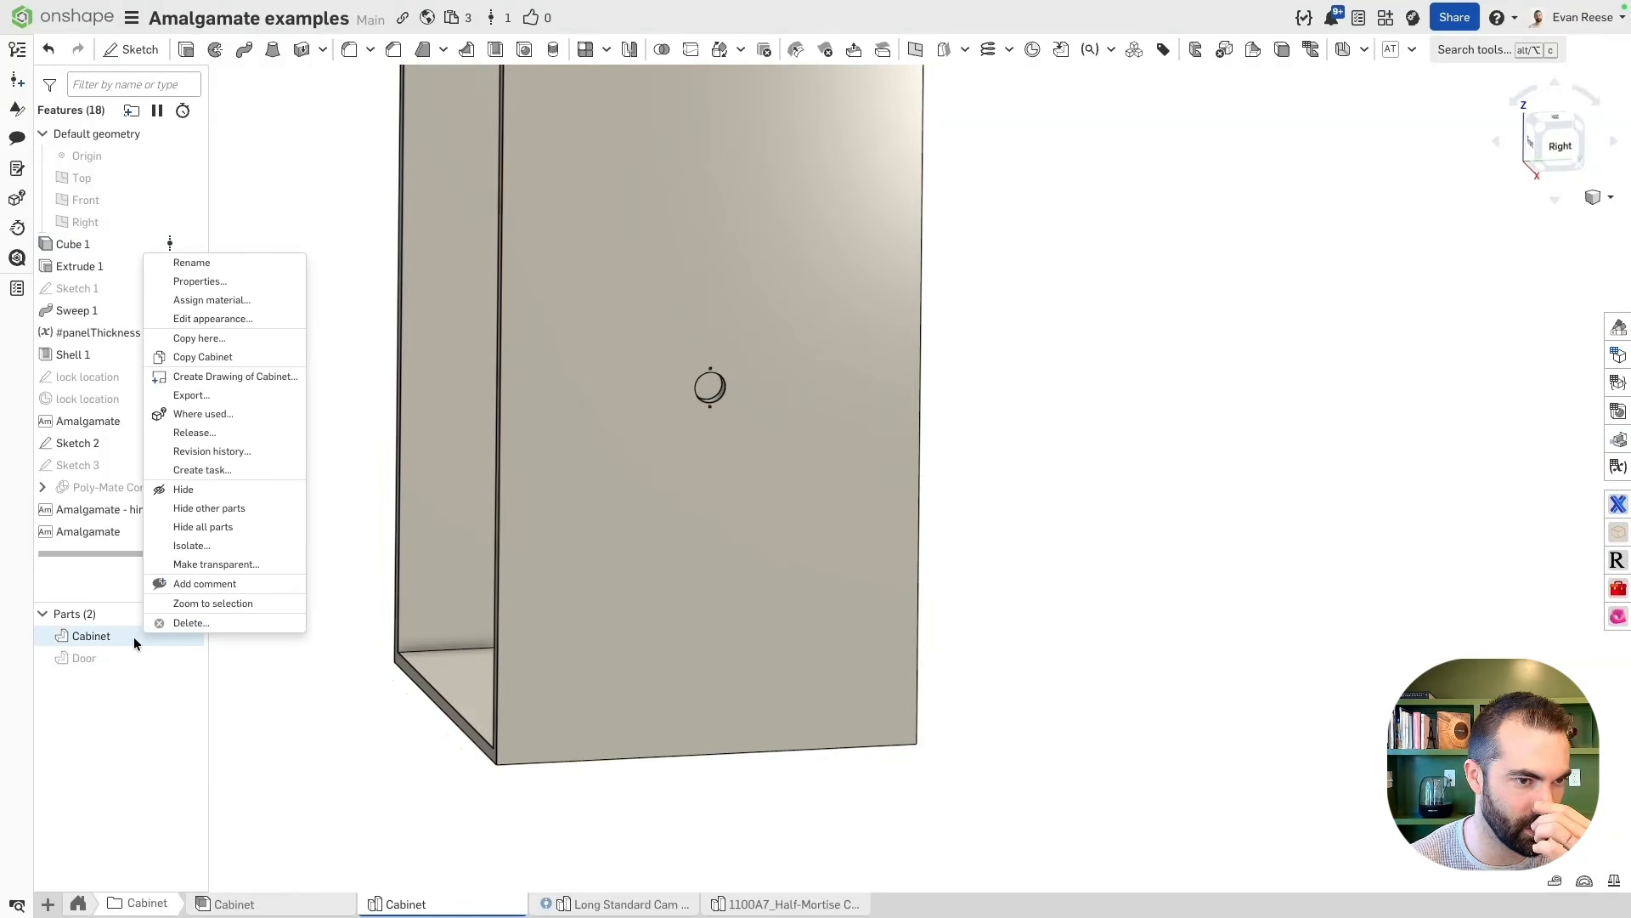
{"action": "left_click", "coordinate": [242, 376]}
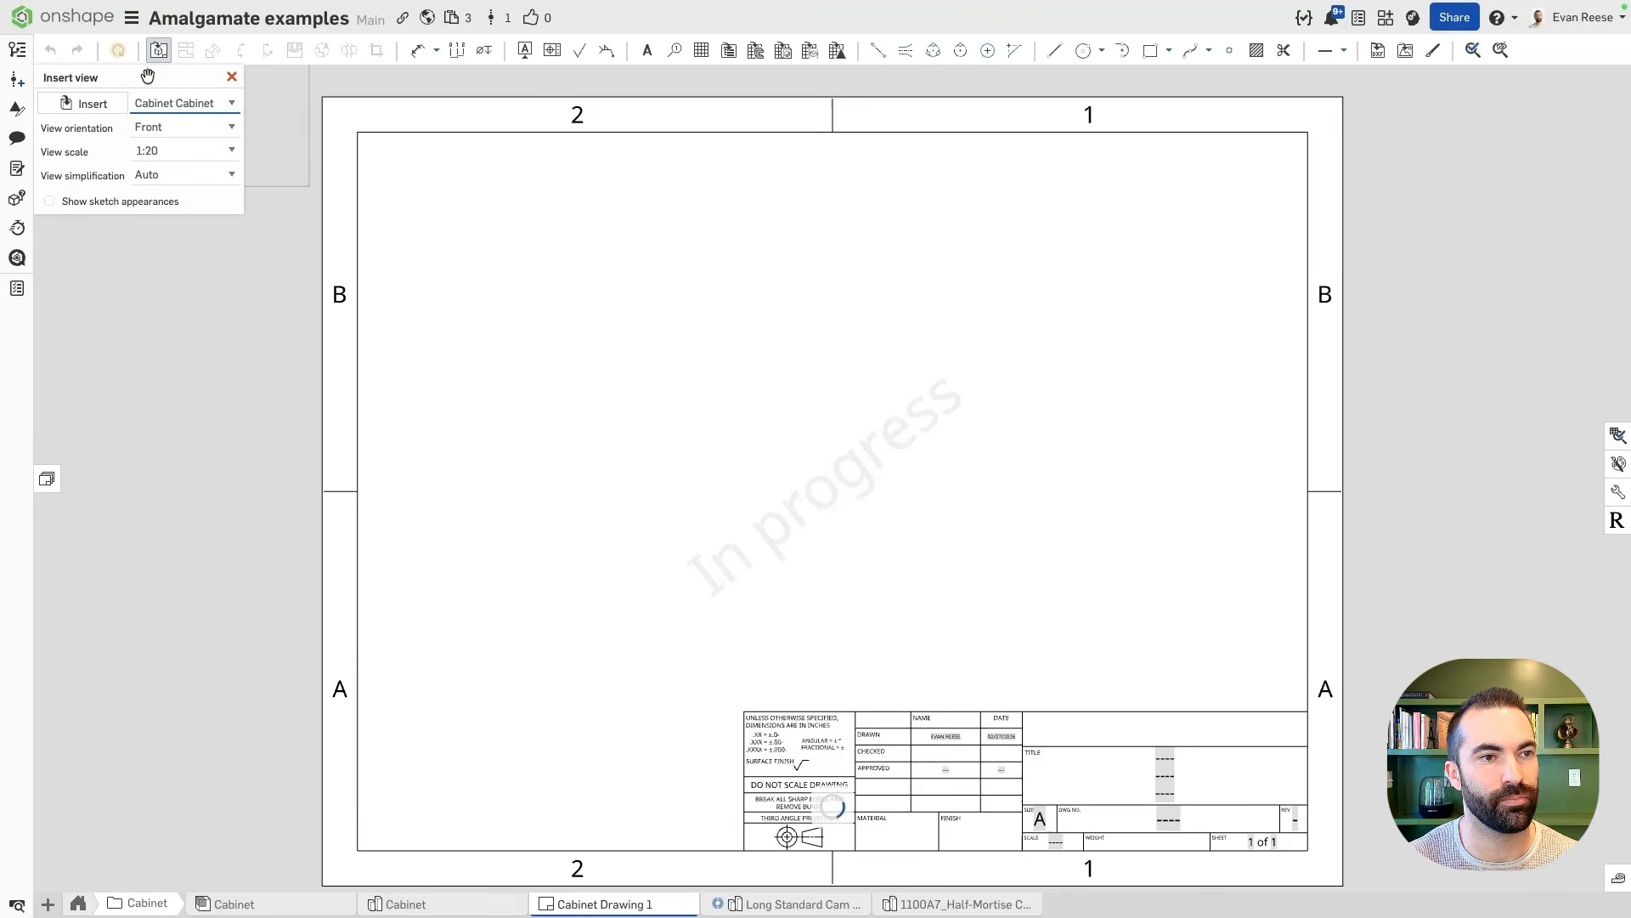
{"action": "left_click", "coordinate": [584, 419]}
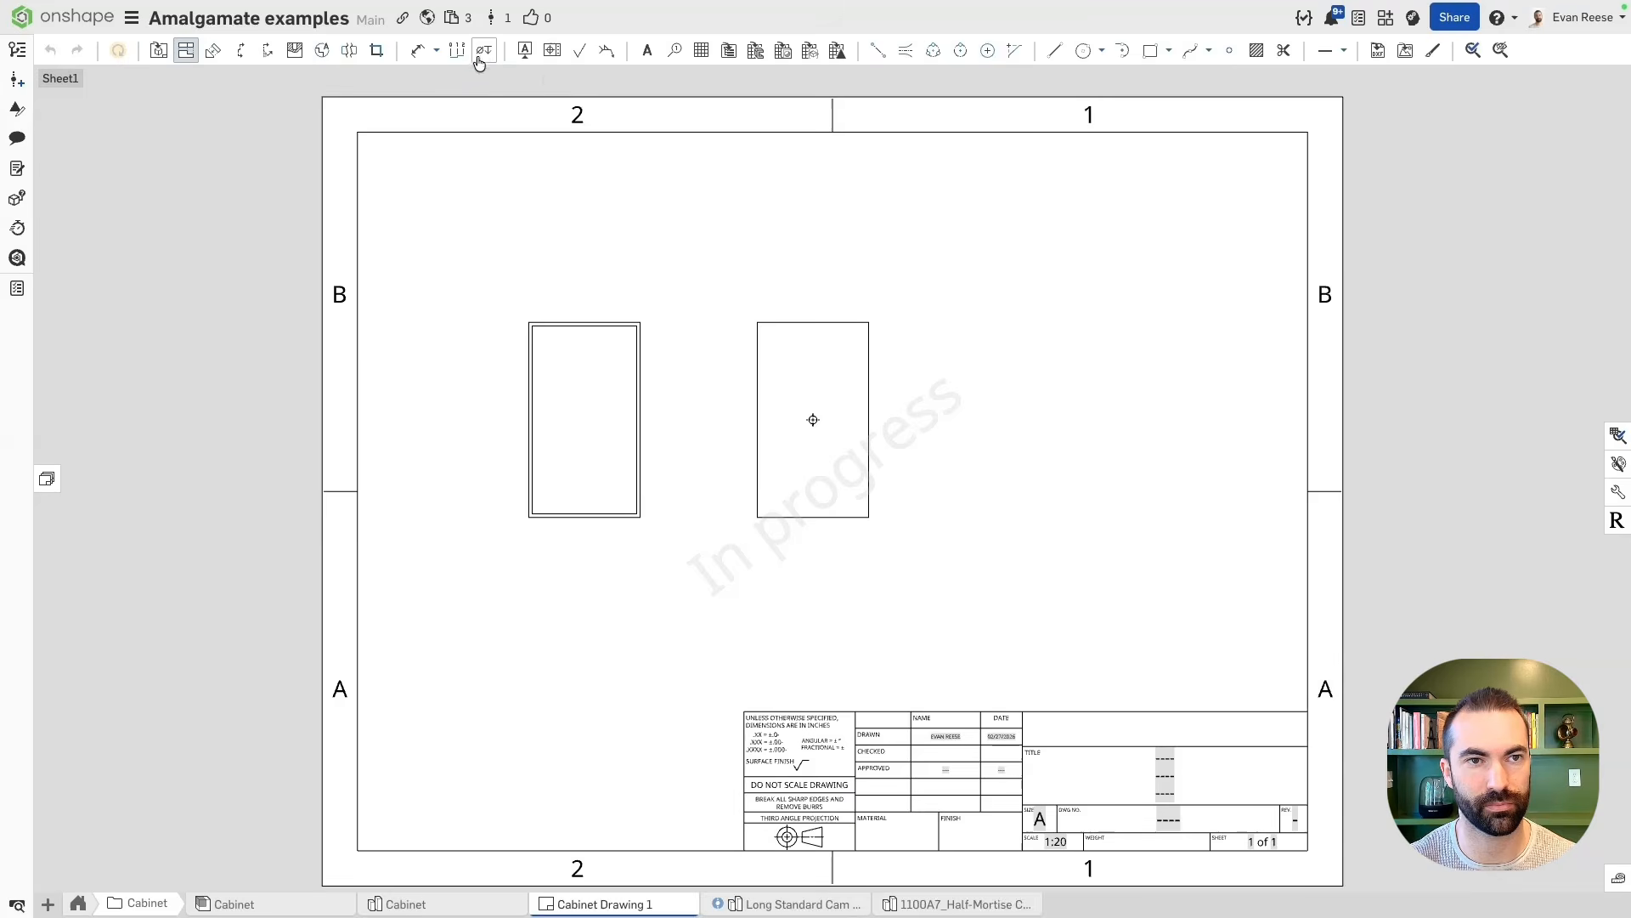
Add a hole callout for the small threaded hole above the connector cutout, placing it outside the side view
{"action": "scroll", "coordinate": [812, 417], "scroll_direction": "up", "scroll_amount": 10}
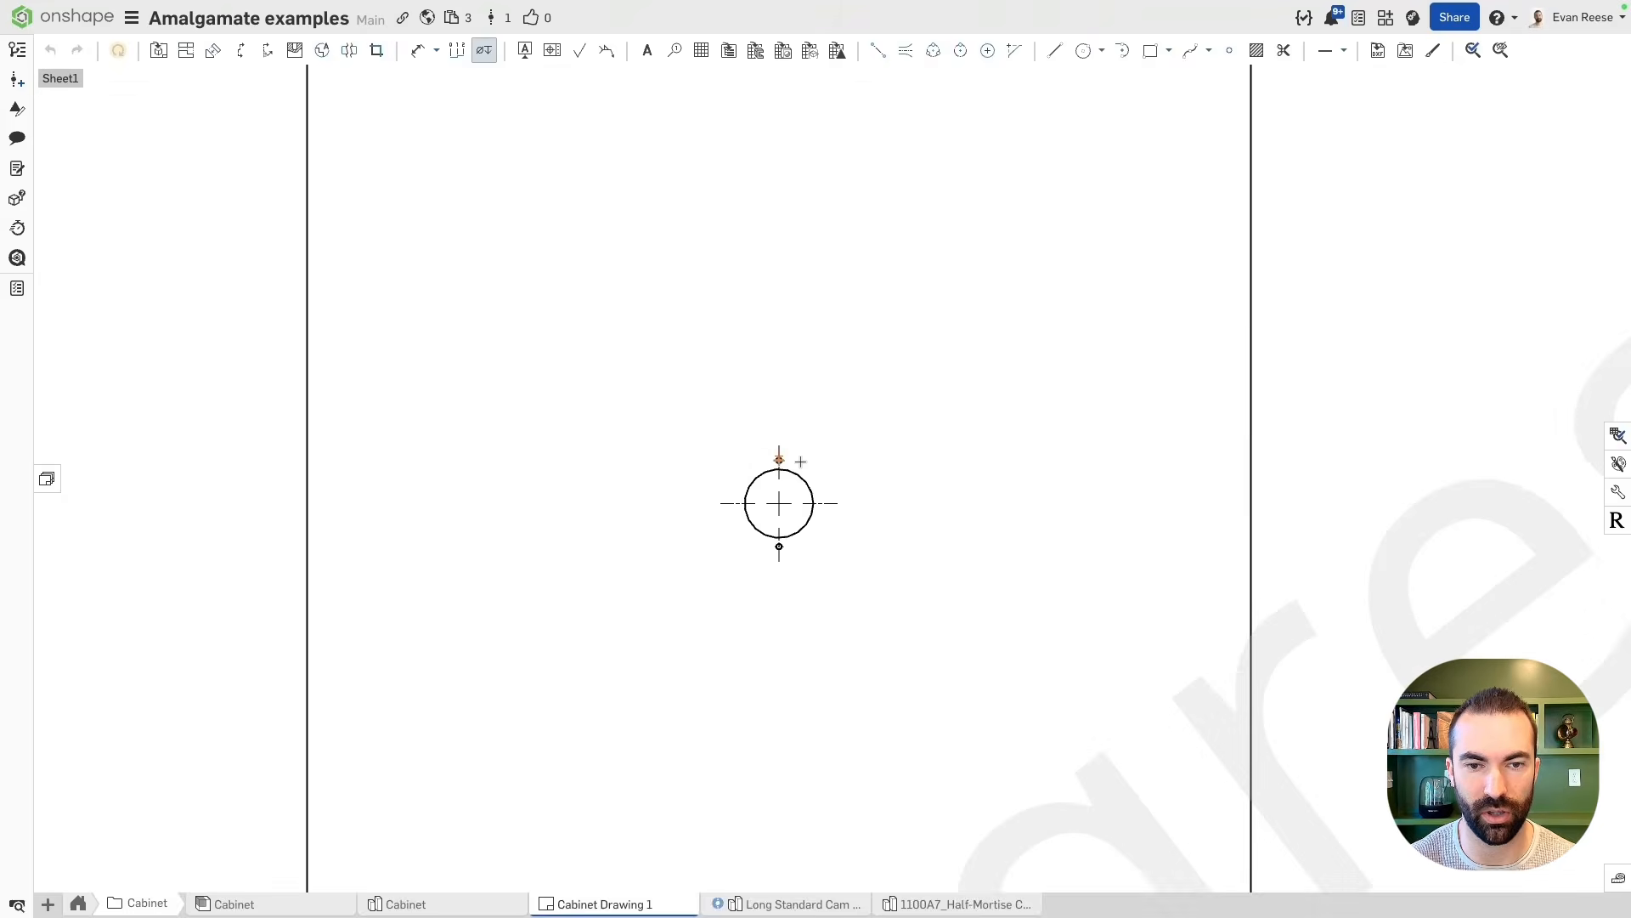
{"action": "left_click", "coordinate": [755, 464]}
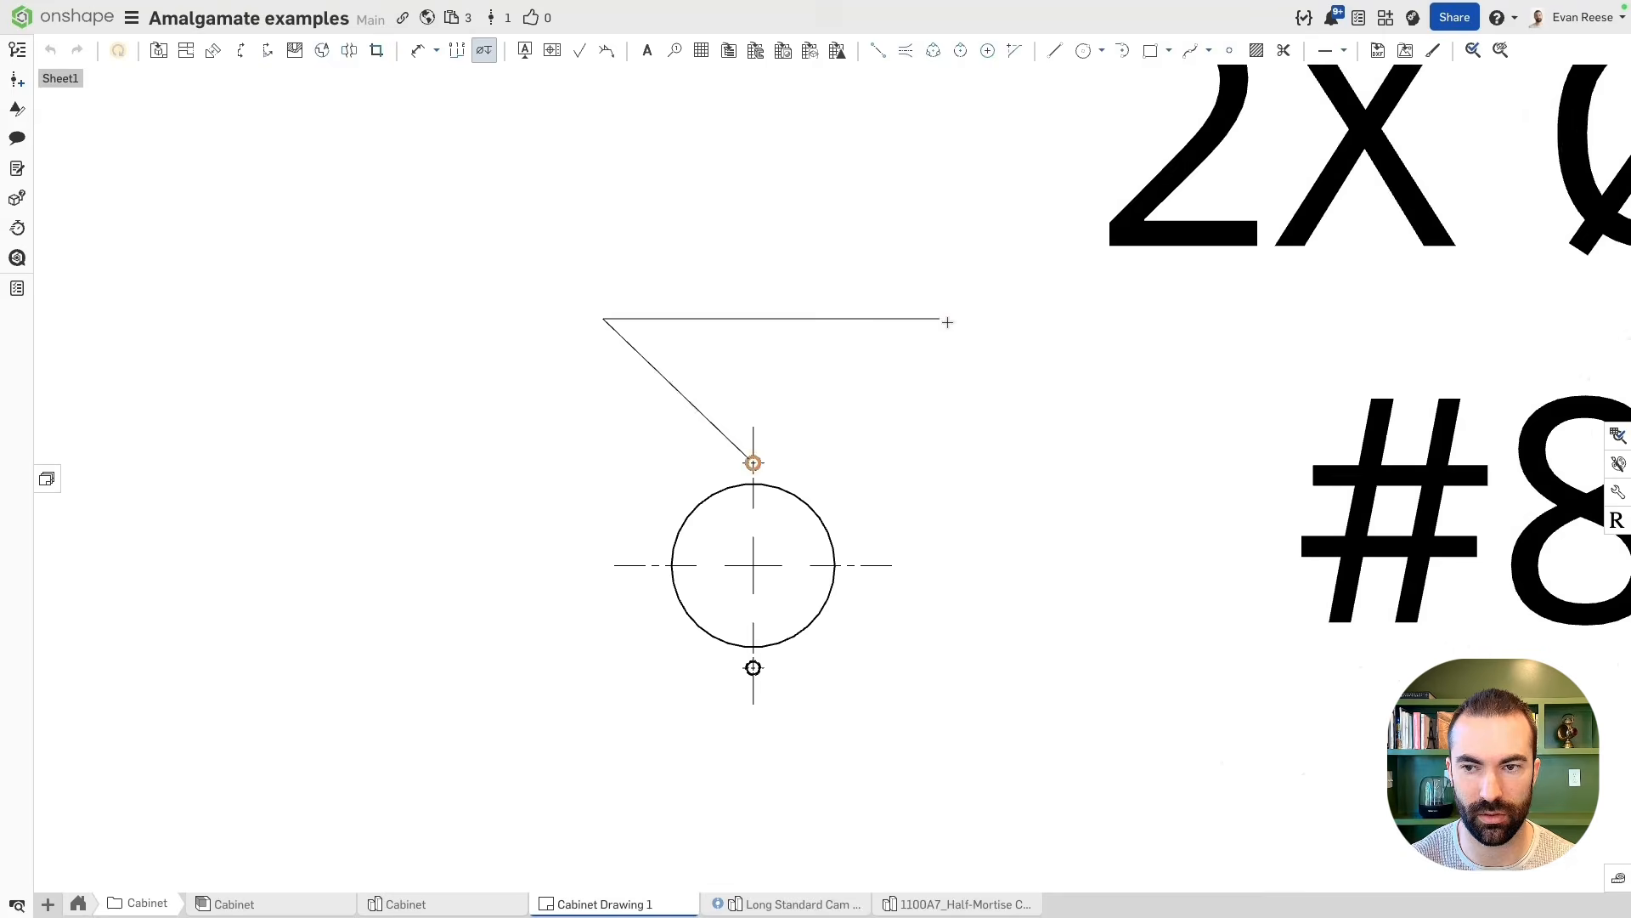
{"action": "scroll", "coordinate": [947, 320], "scroll_direction": "down", "scroll_amount": 10}
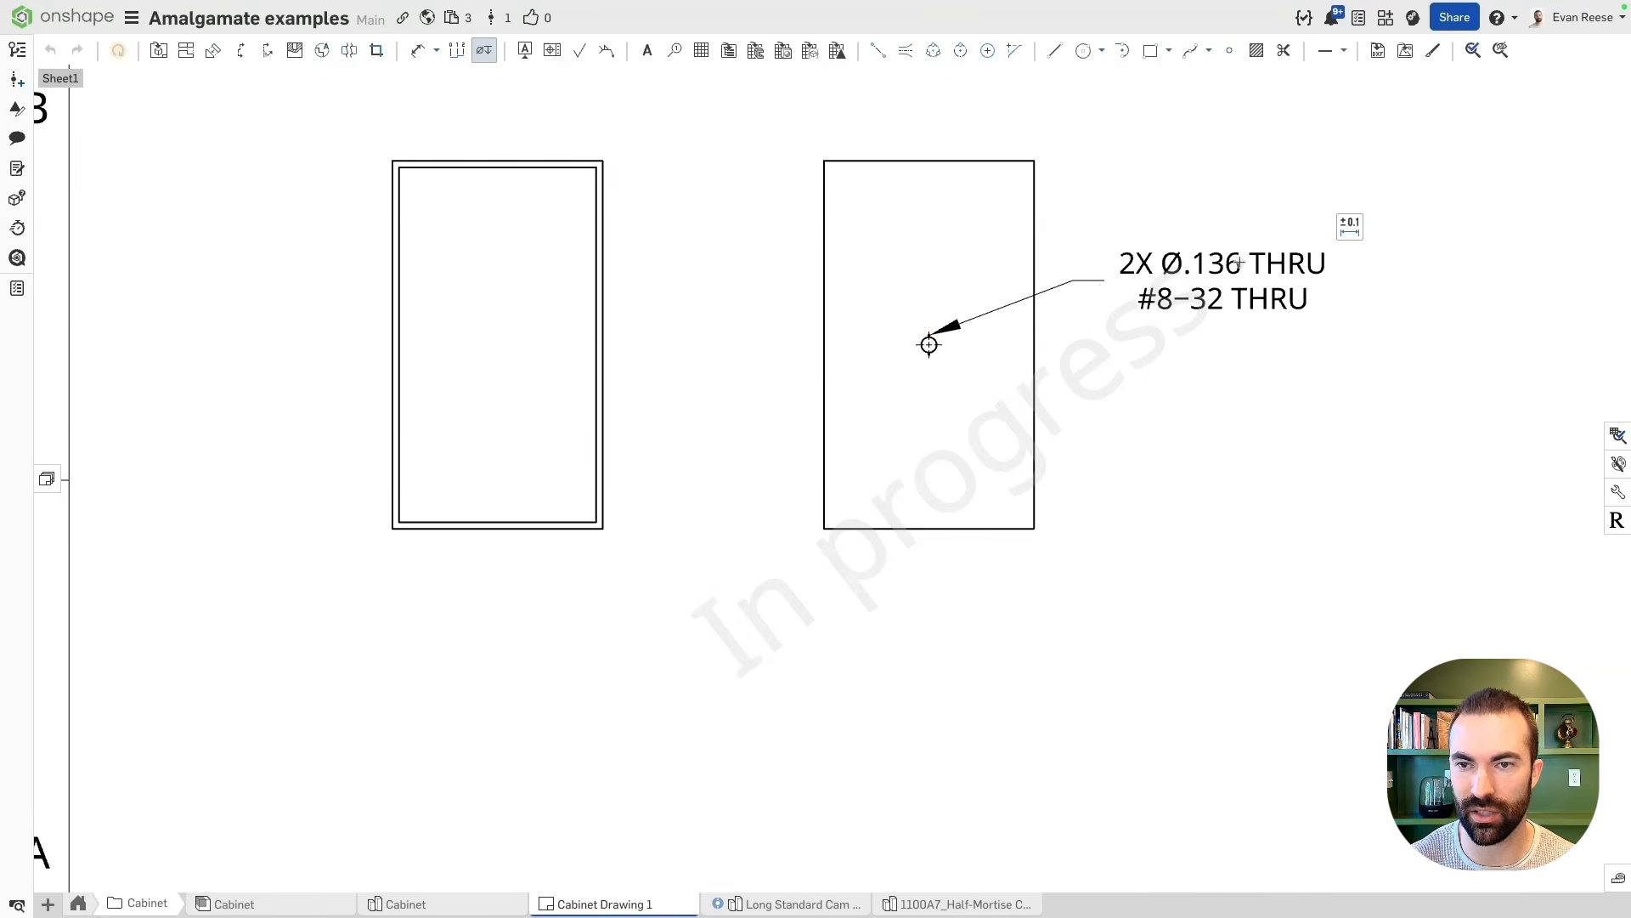
{"action": "middle_click_drag", "start_coordinate": [1277, 300], "coordinate": [1146, 319]}
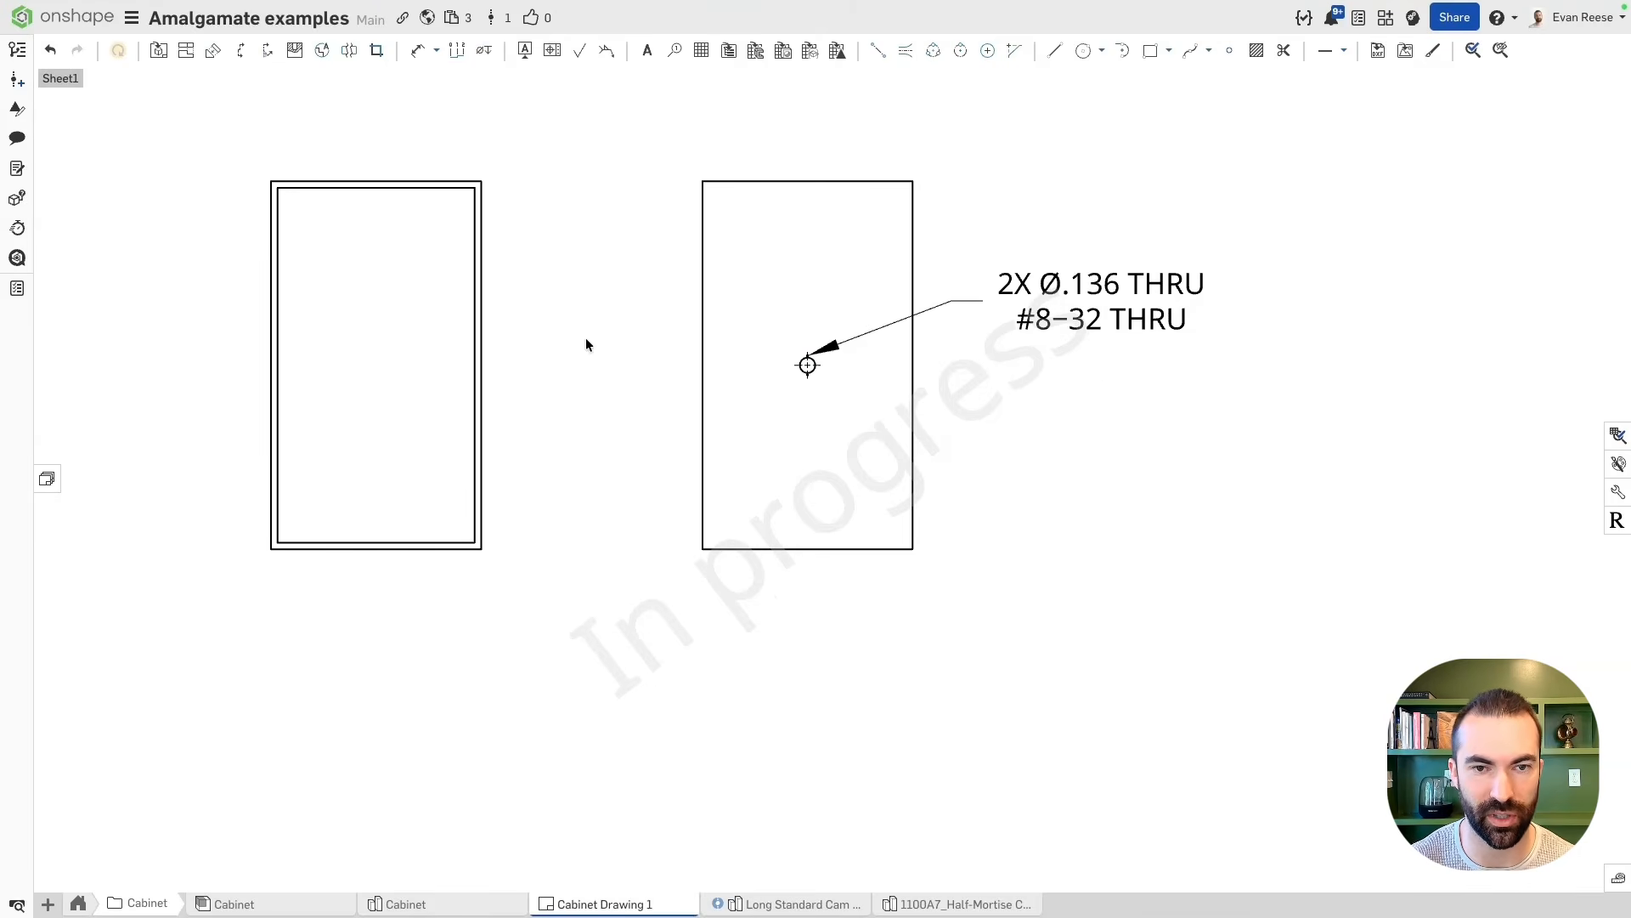
{"action": "key", "text": "f"}
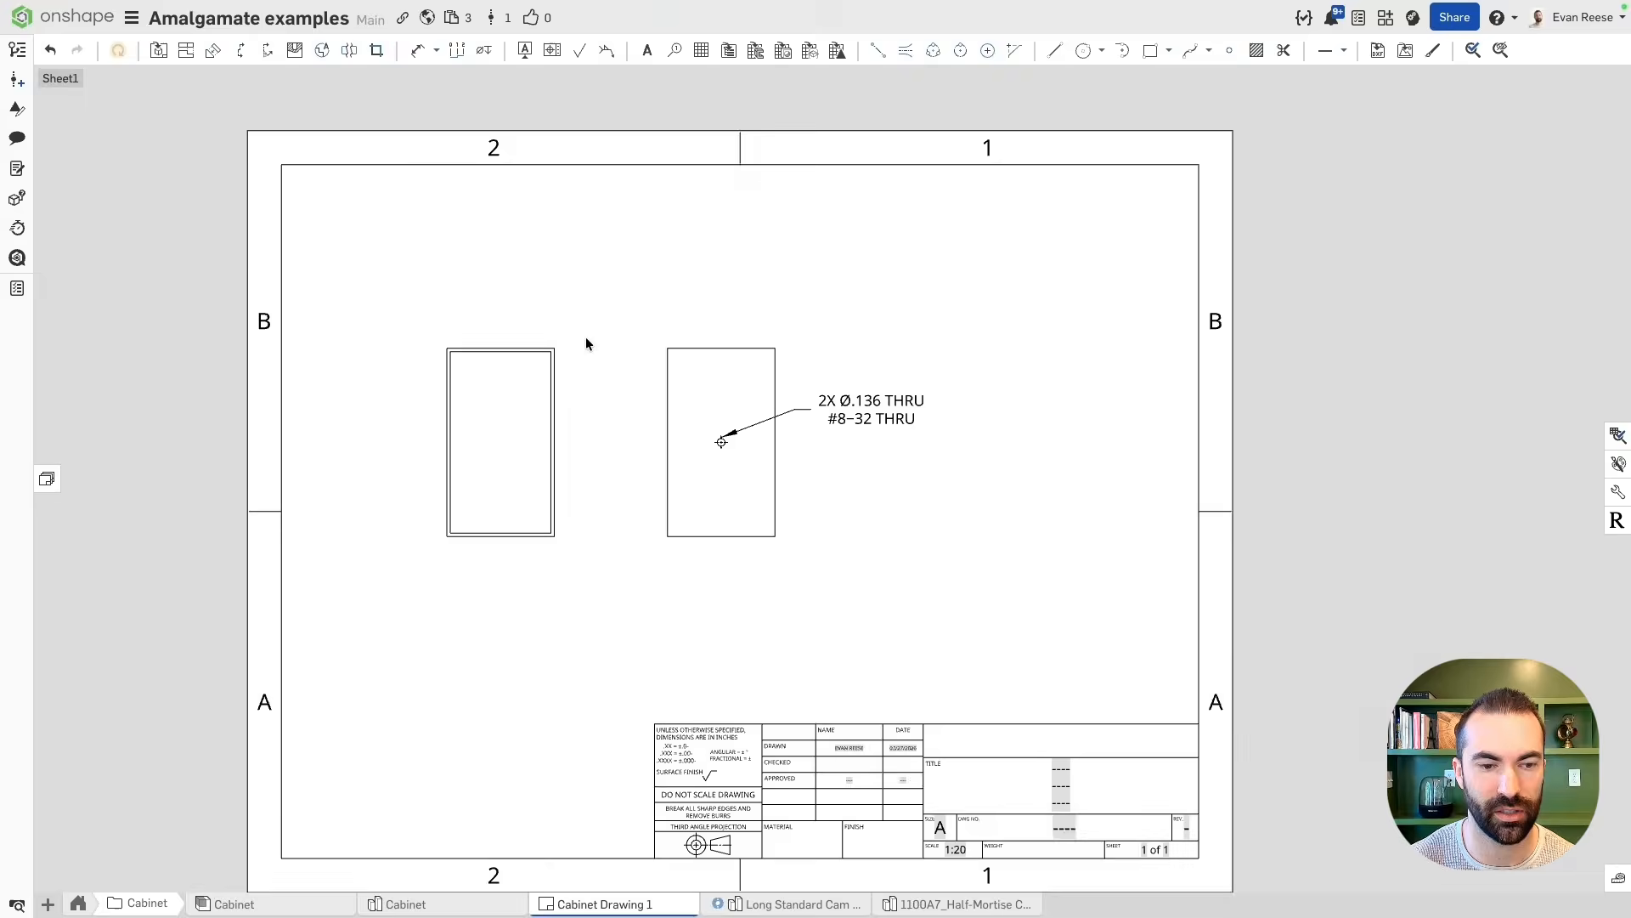